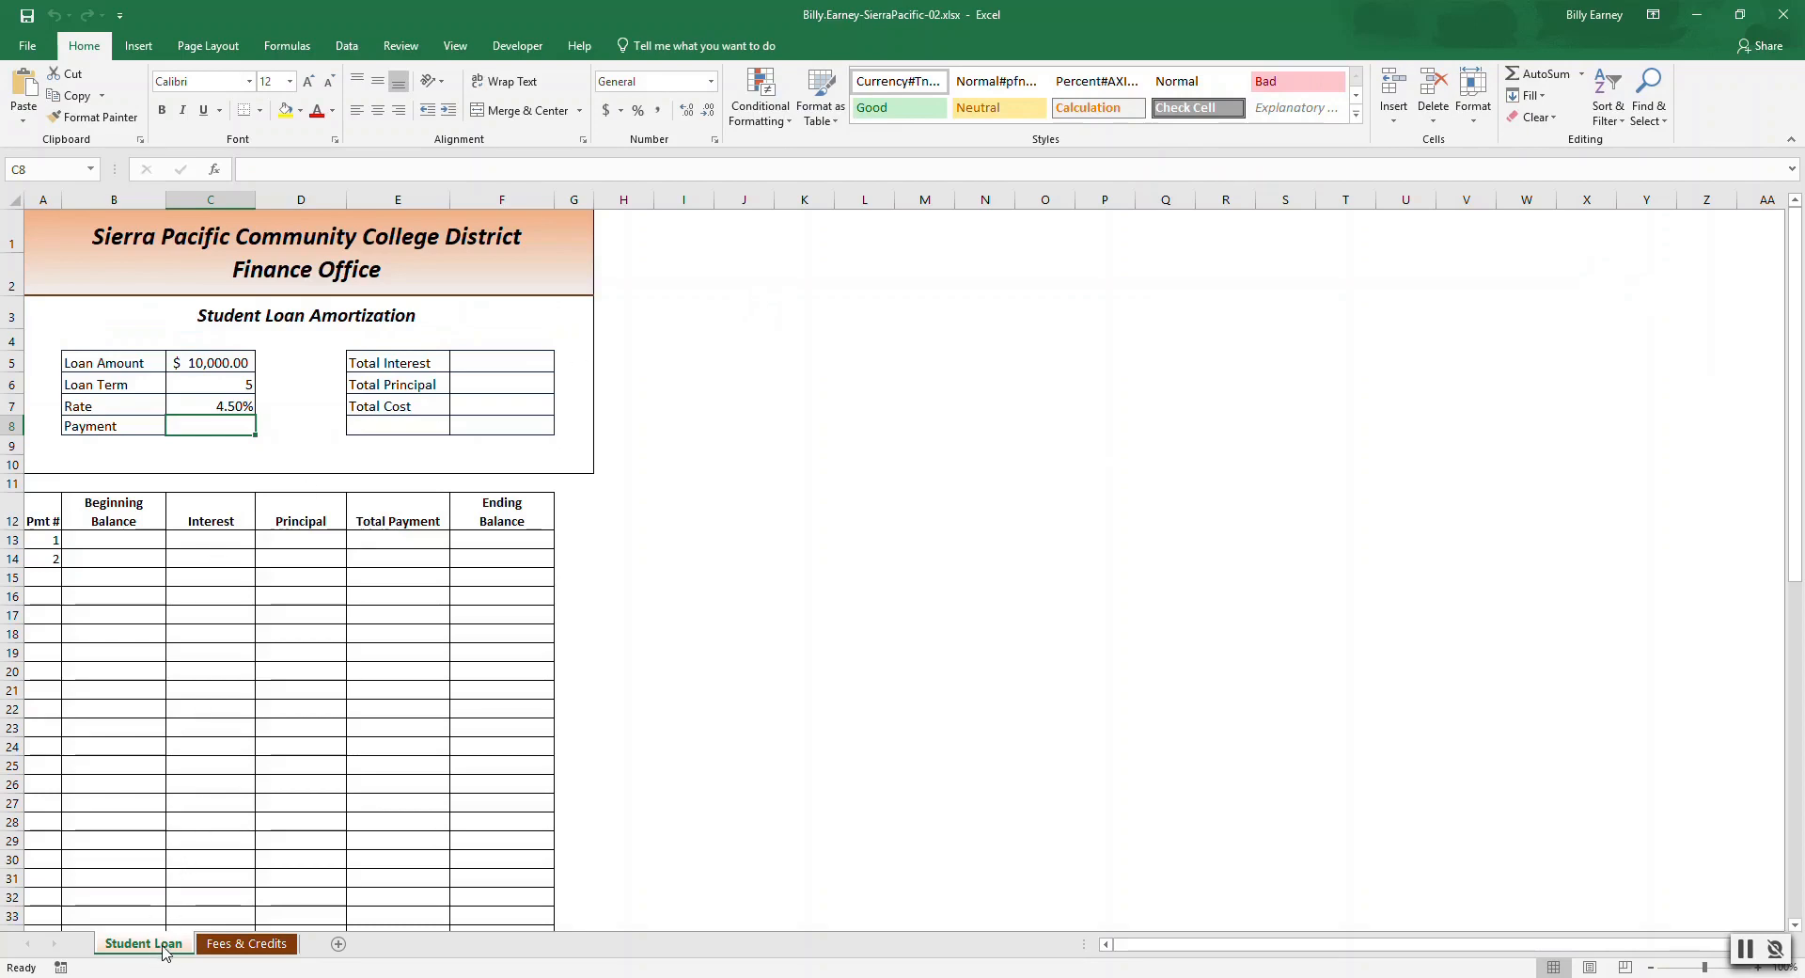
pyautogui.click(221, 944)
pyautogui.click(151, 947)
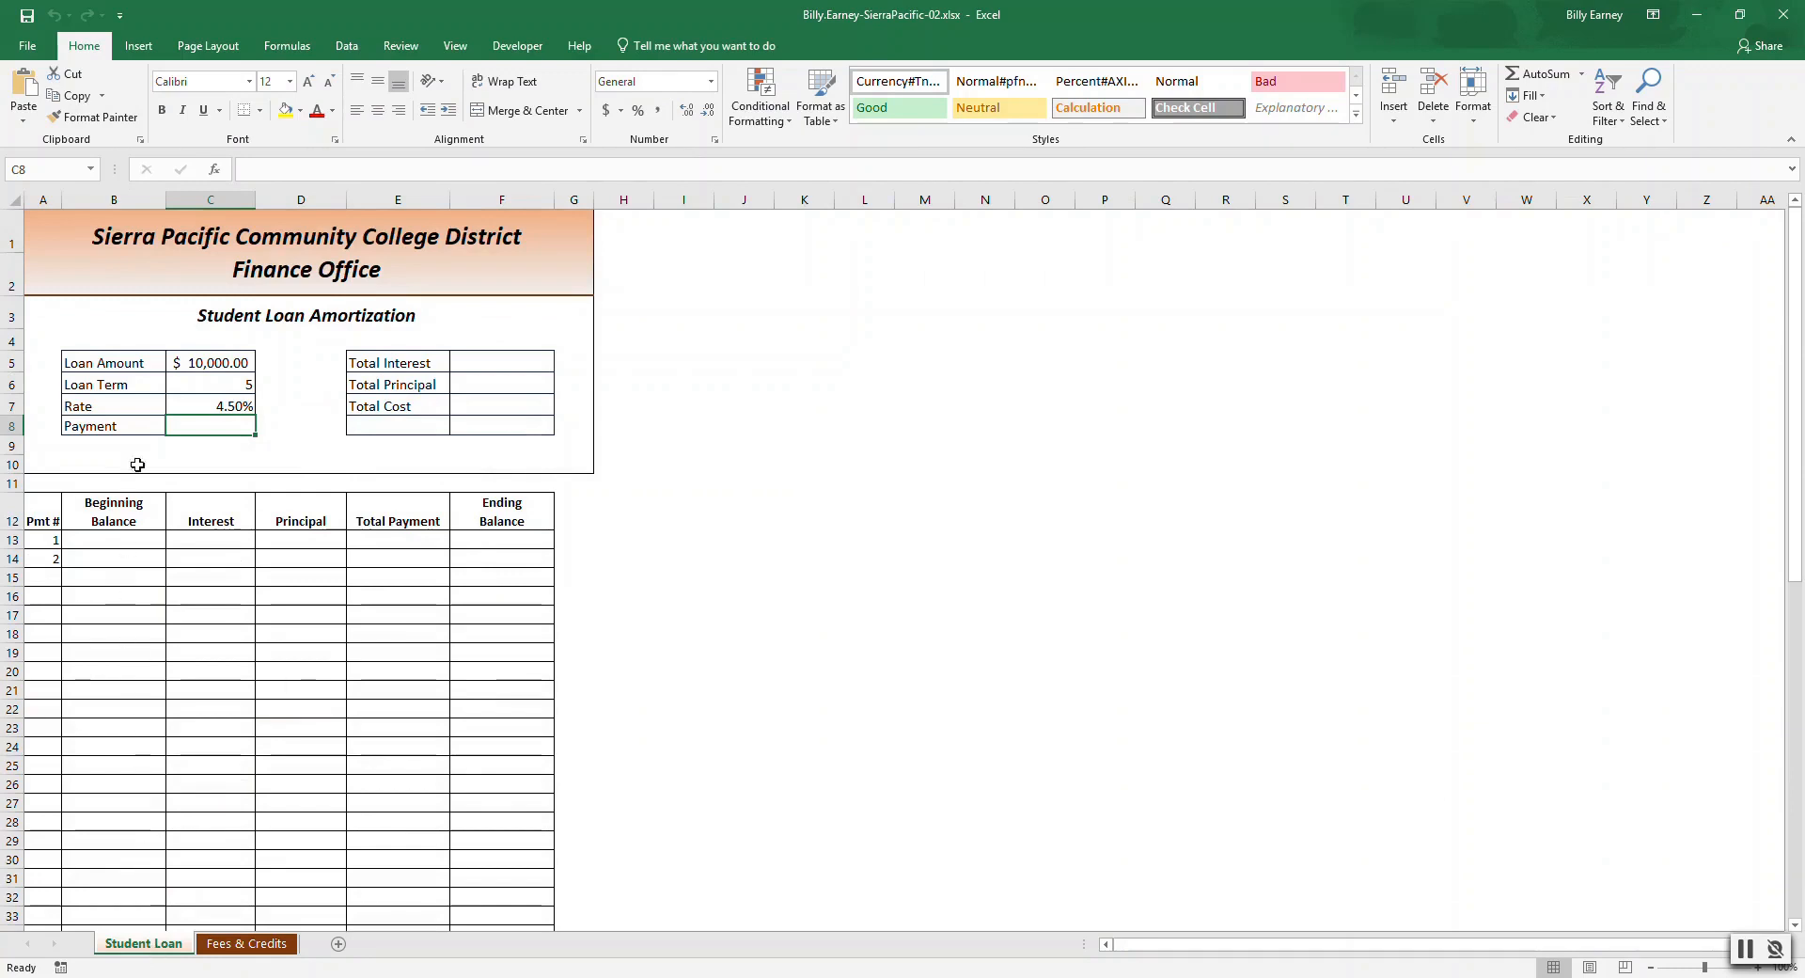
pyautogui.click(232, 363)
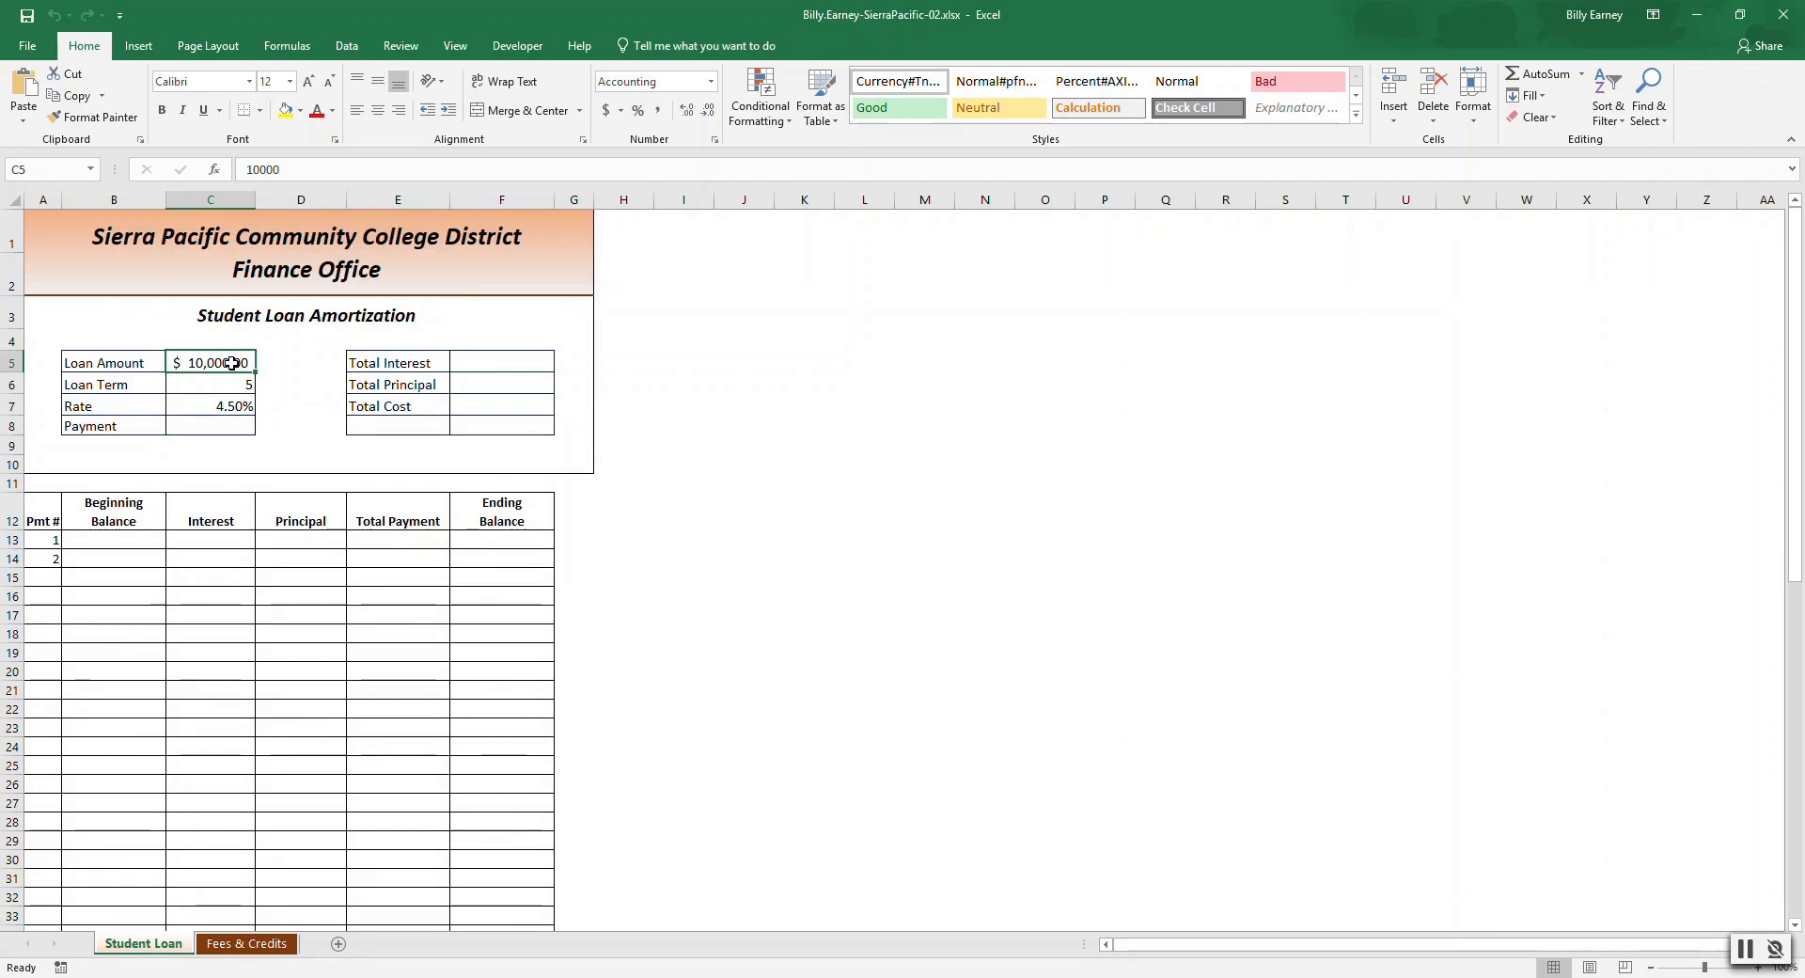
# Create names for the loan amount, term, rate and payment cells from the labels in their left column.
pyautogui.click(131, 364)
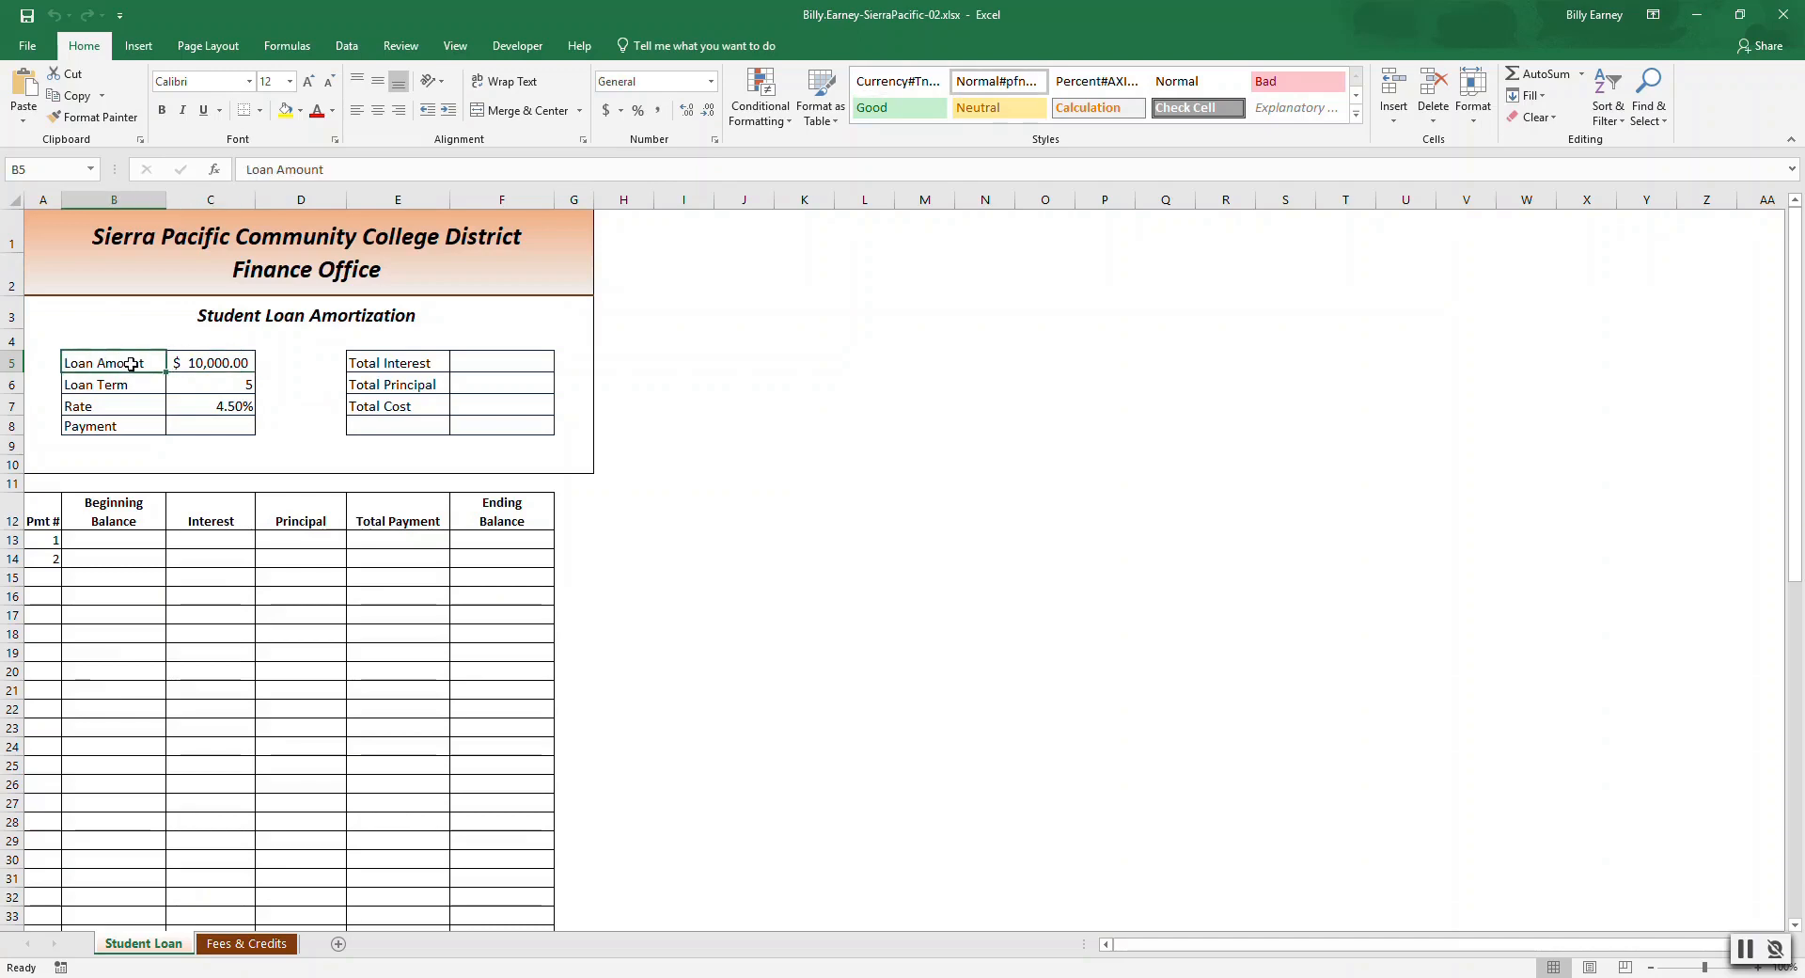
pyautogui.hotkey('shift', 'Right')
pyautogui.hotkey('shift', 'Down')
pyautogui.hotkey('shift', 'Down')
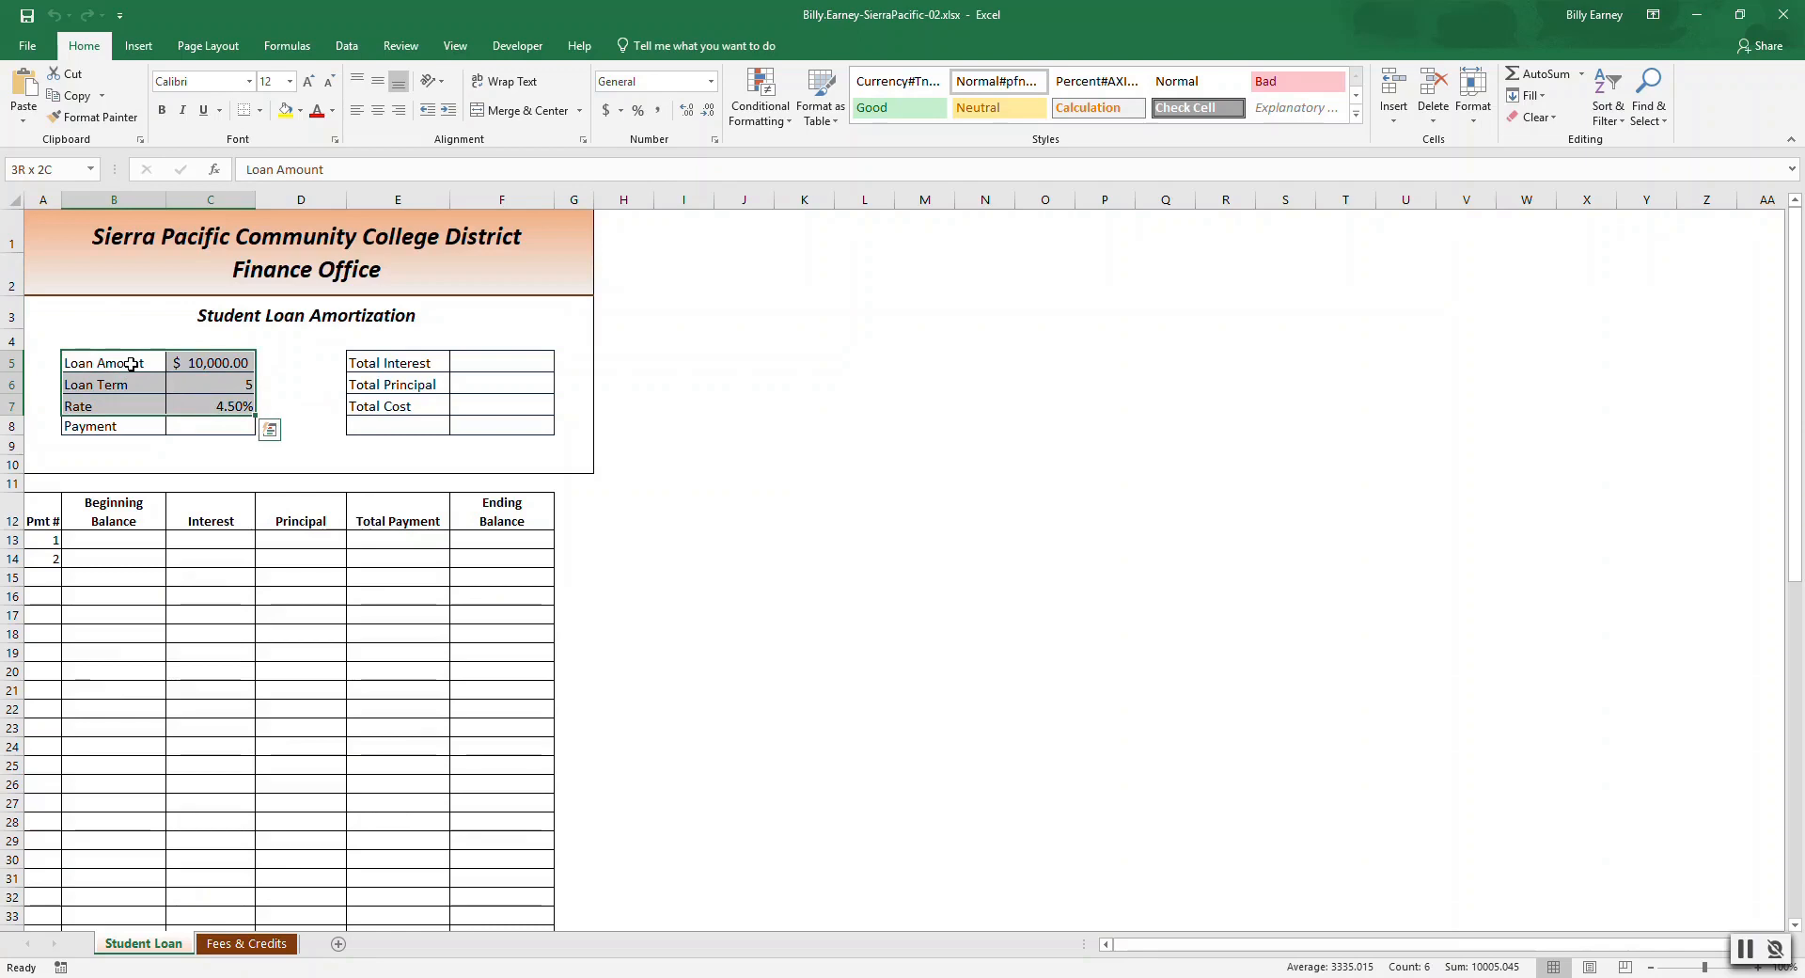
pyautogui.hotkey('shift', 'Down')
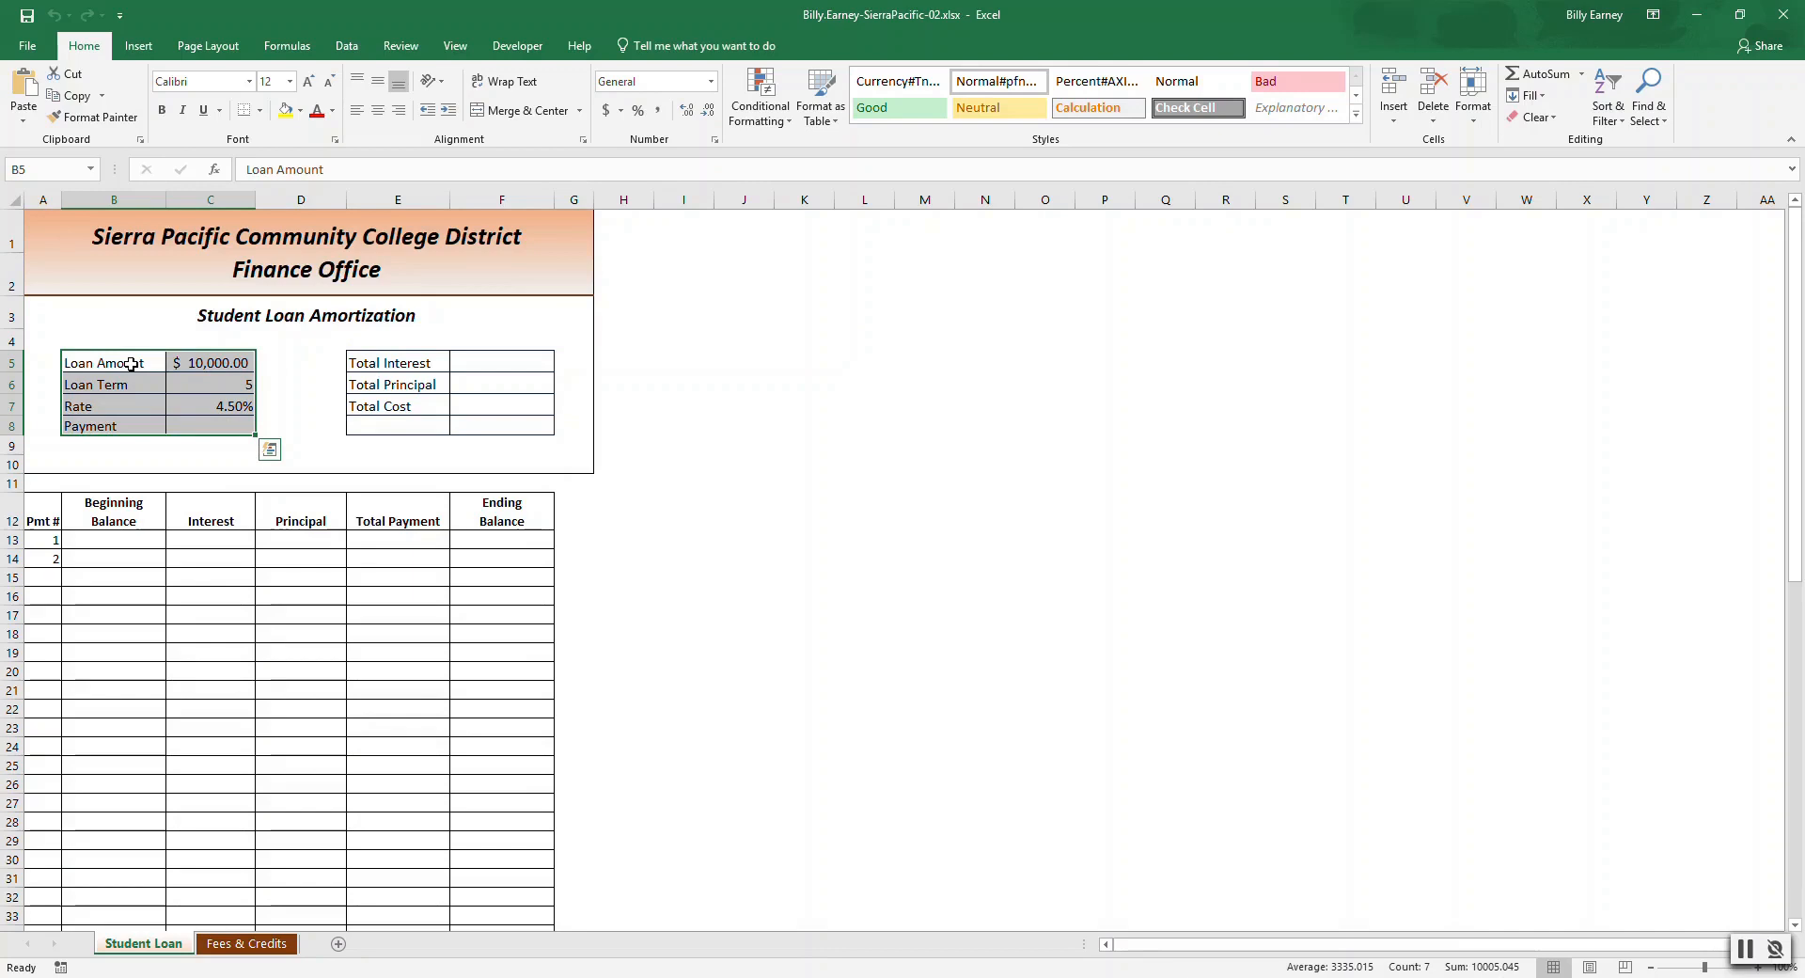
pyautogui.click(284, 47)
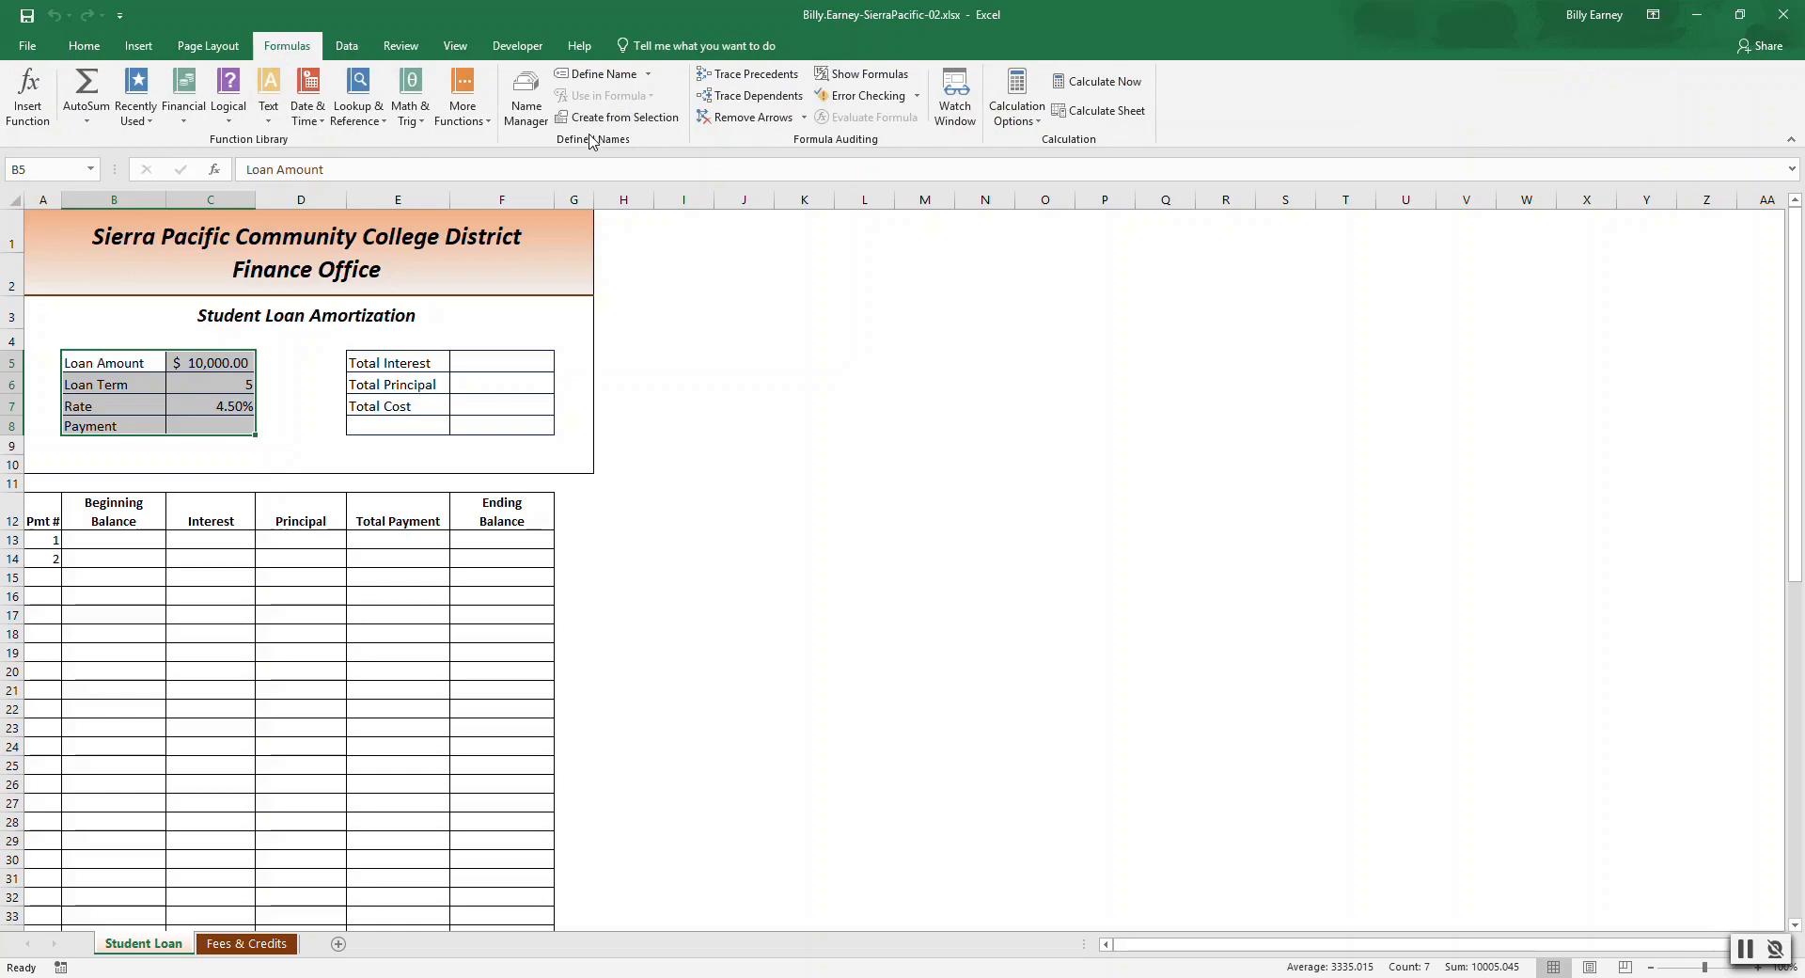
pyautogui.click(667, 119)
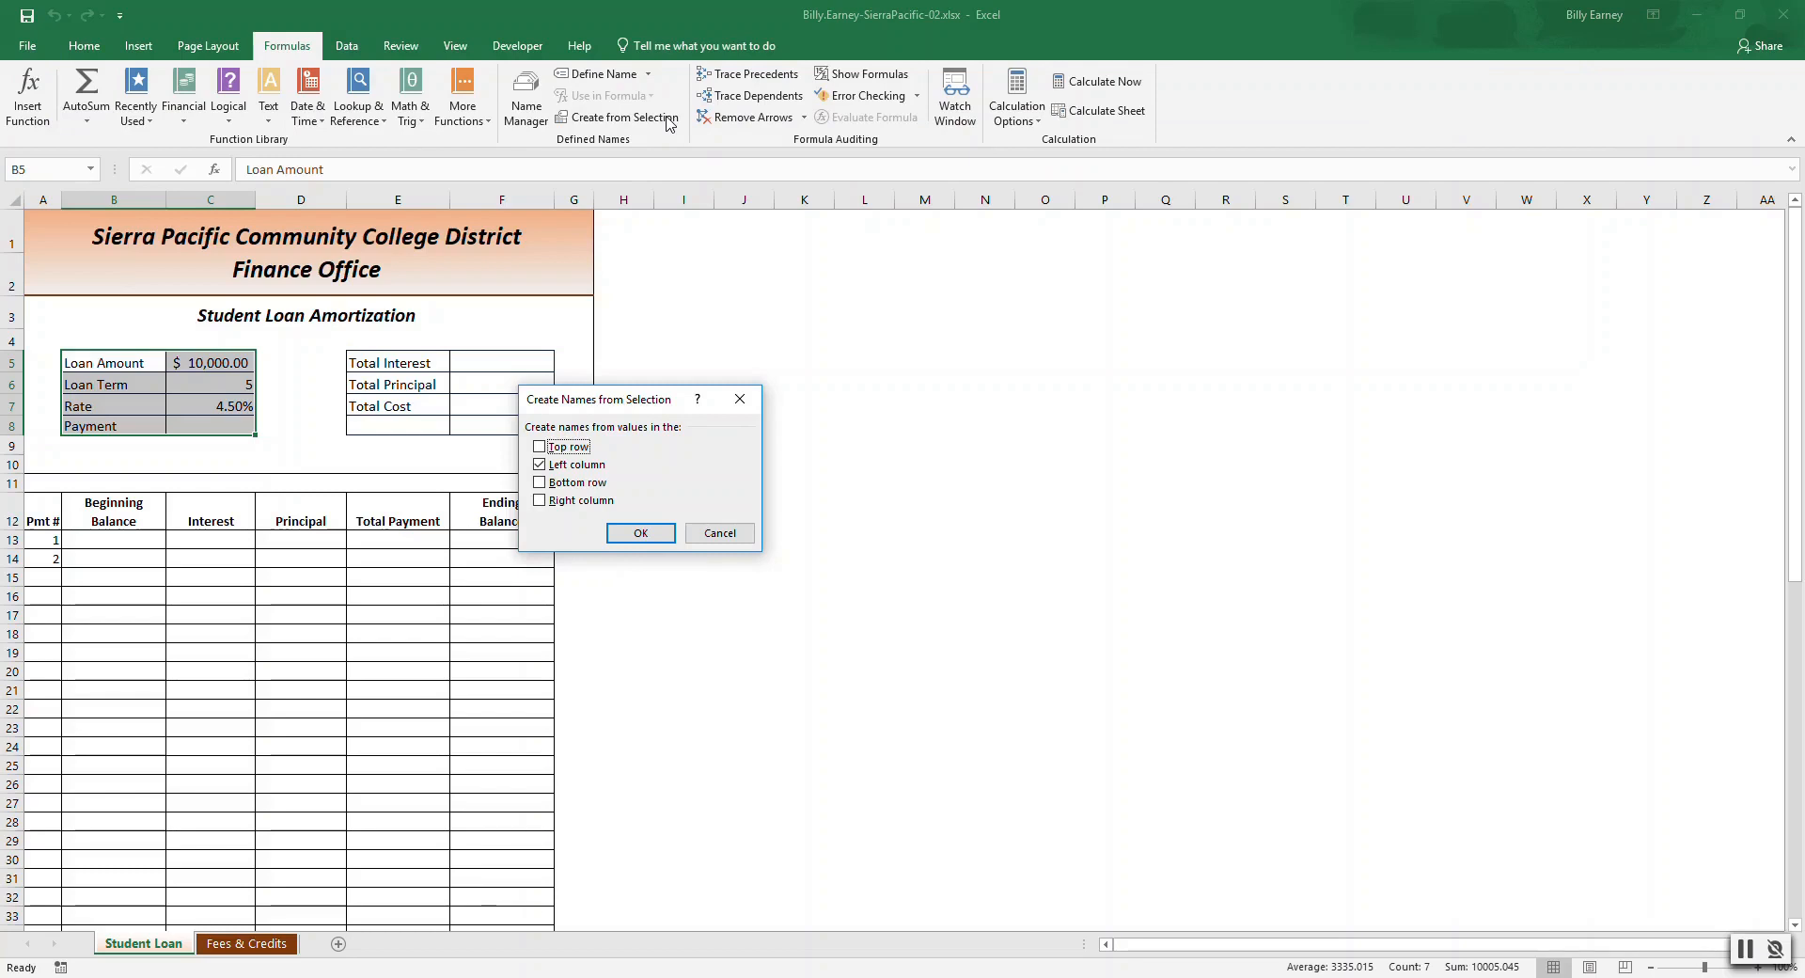
pyautogui.click(634, 533)
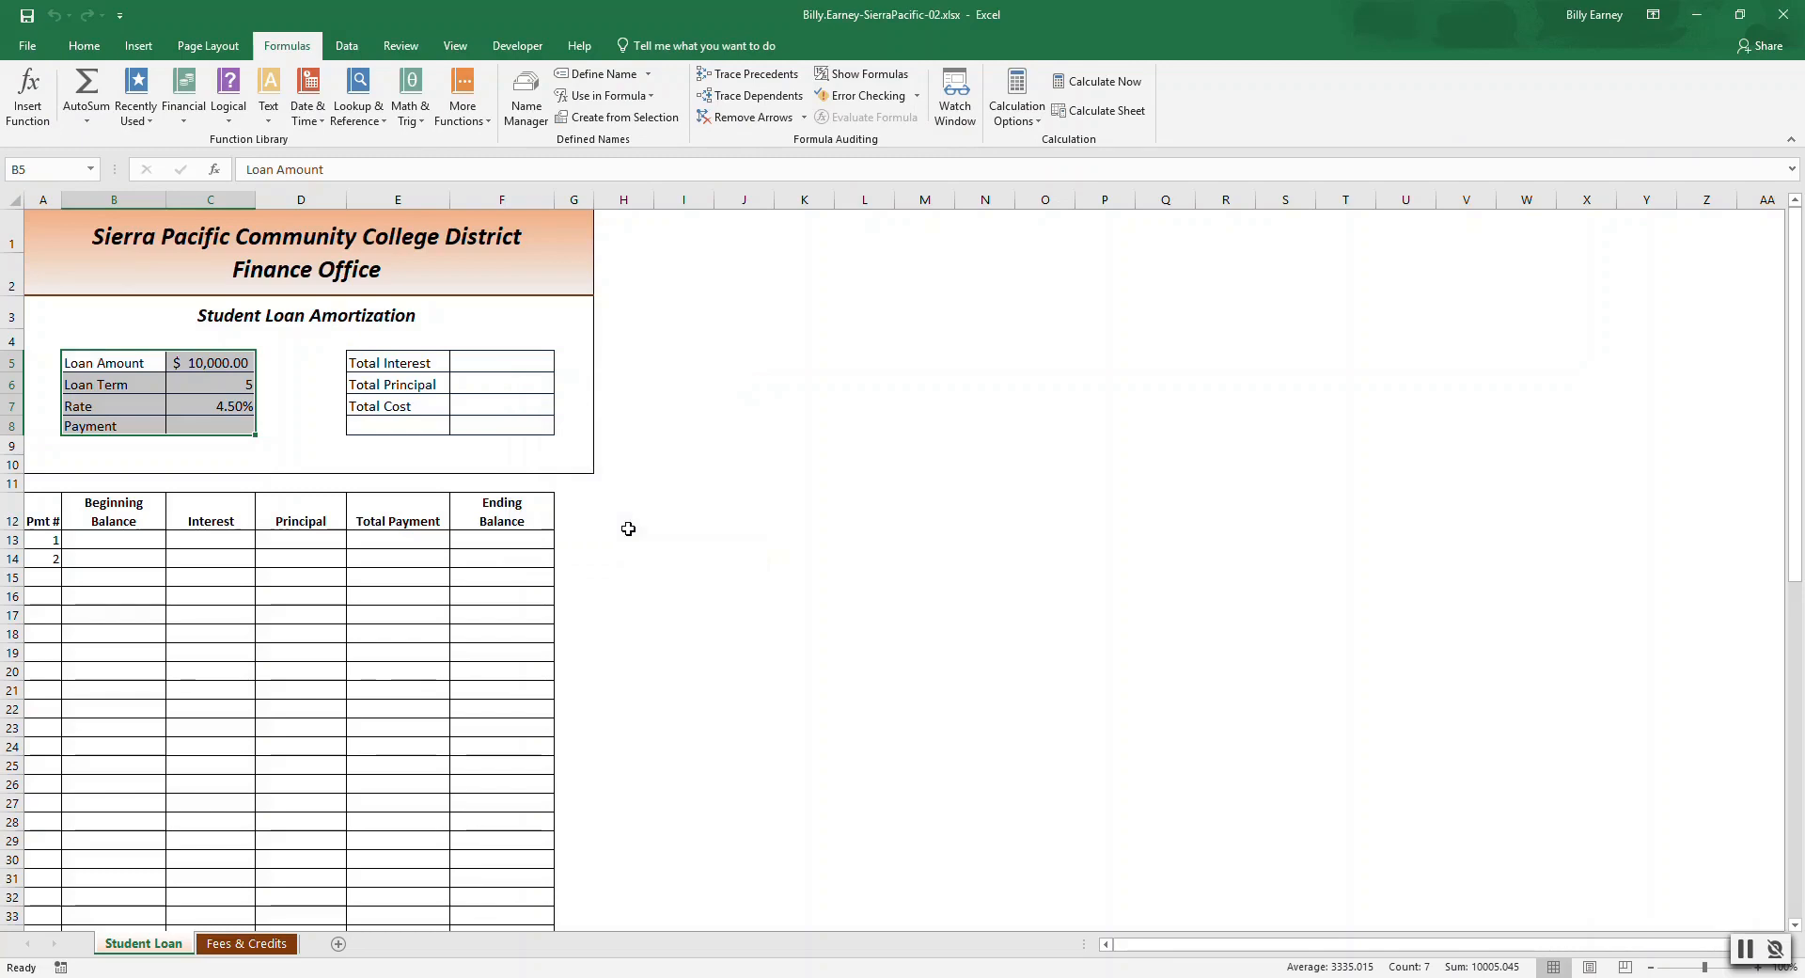
# Review the newly defined names in the Name Manager.
pyautogui.click(387, 360)
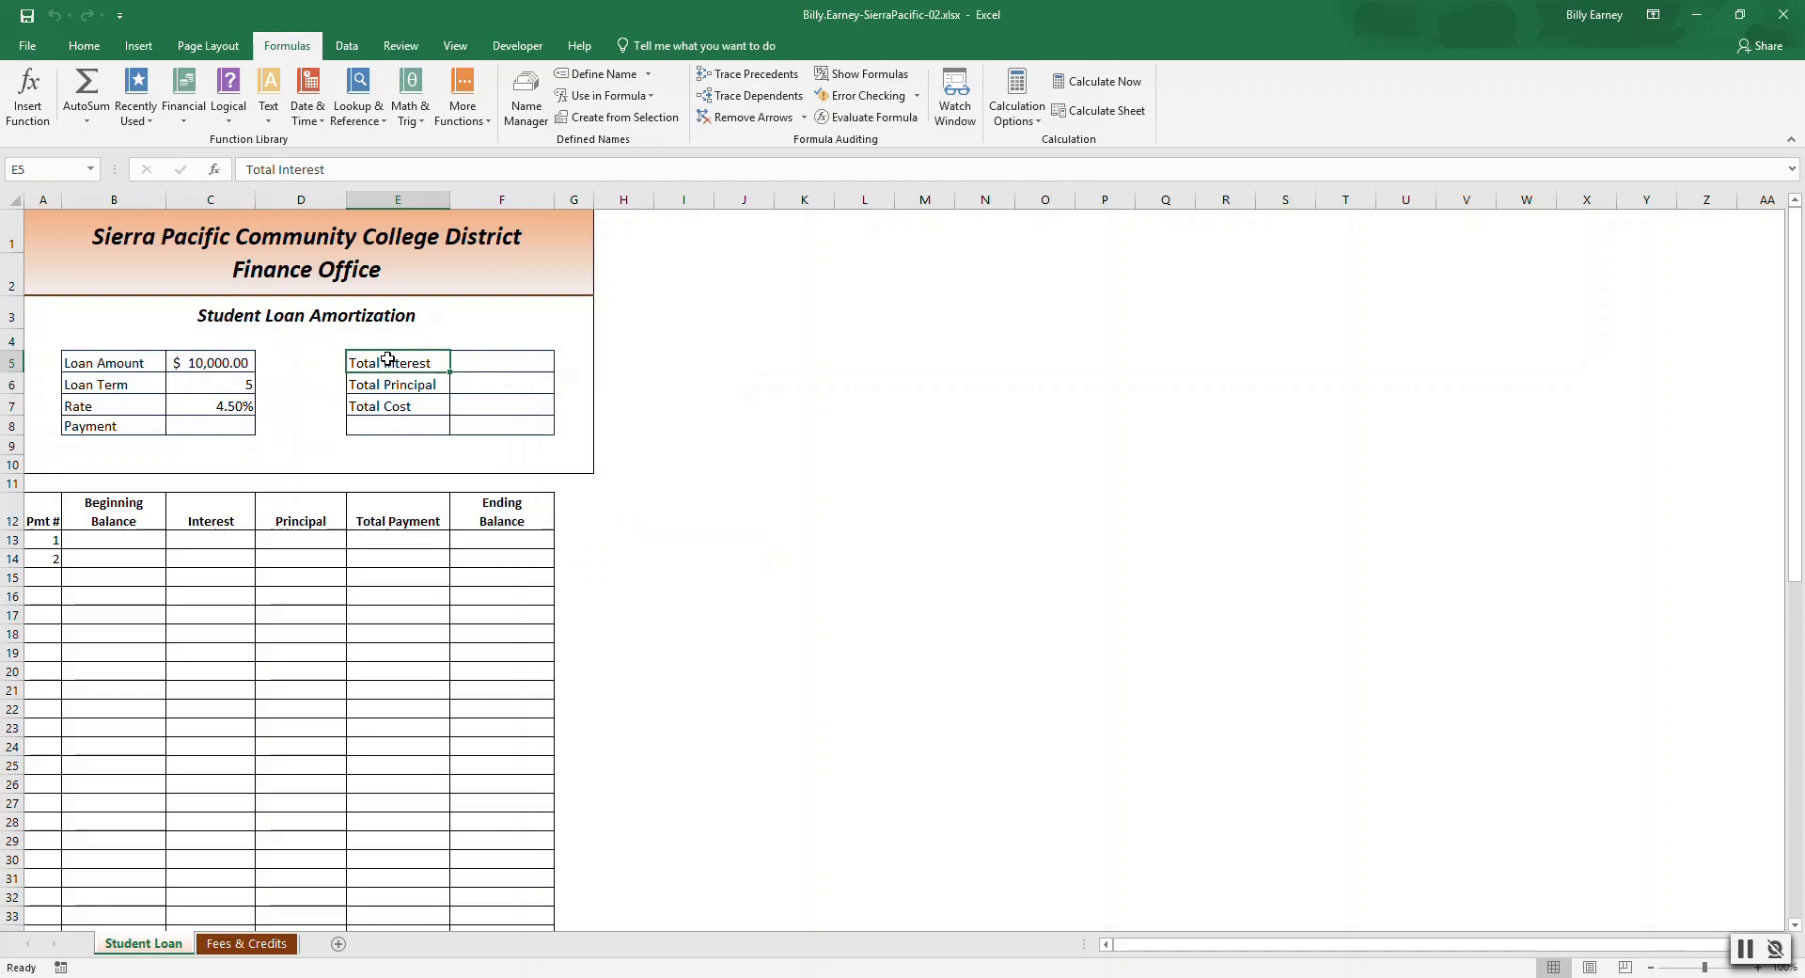
pyautogui.keyDown('shift'); pyautogui.click(500, 405); pyautogui.keyUp('shift')
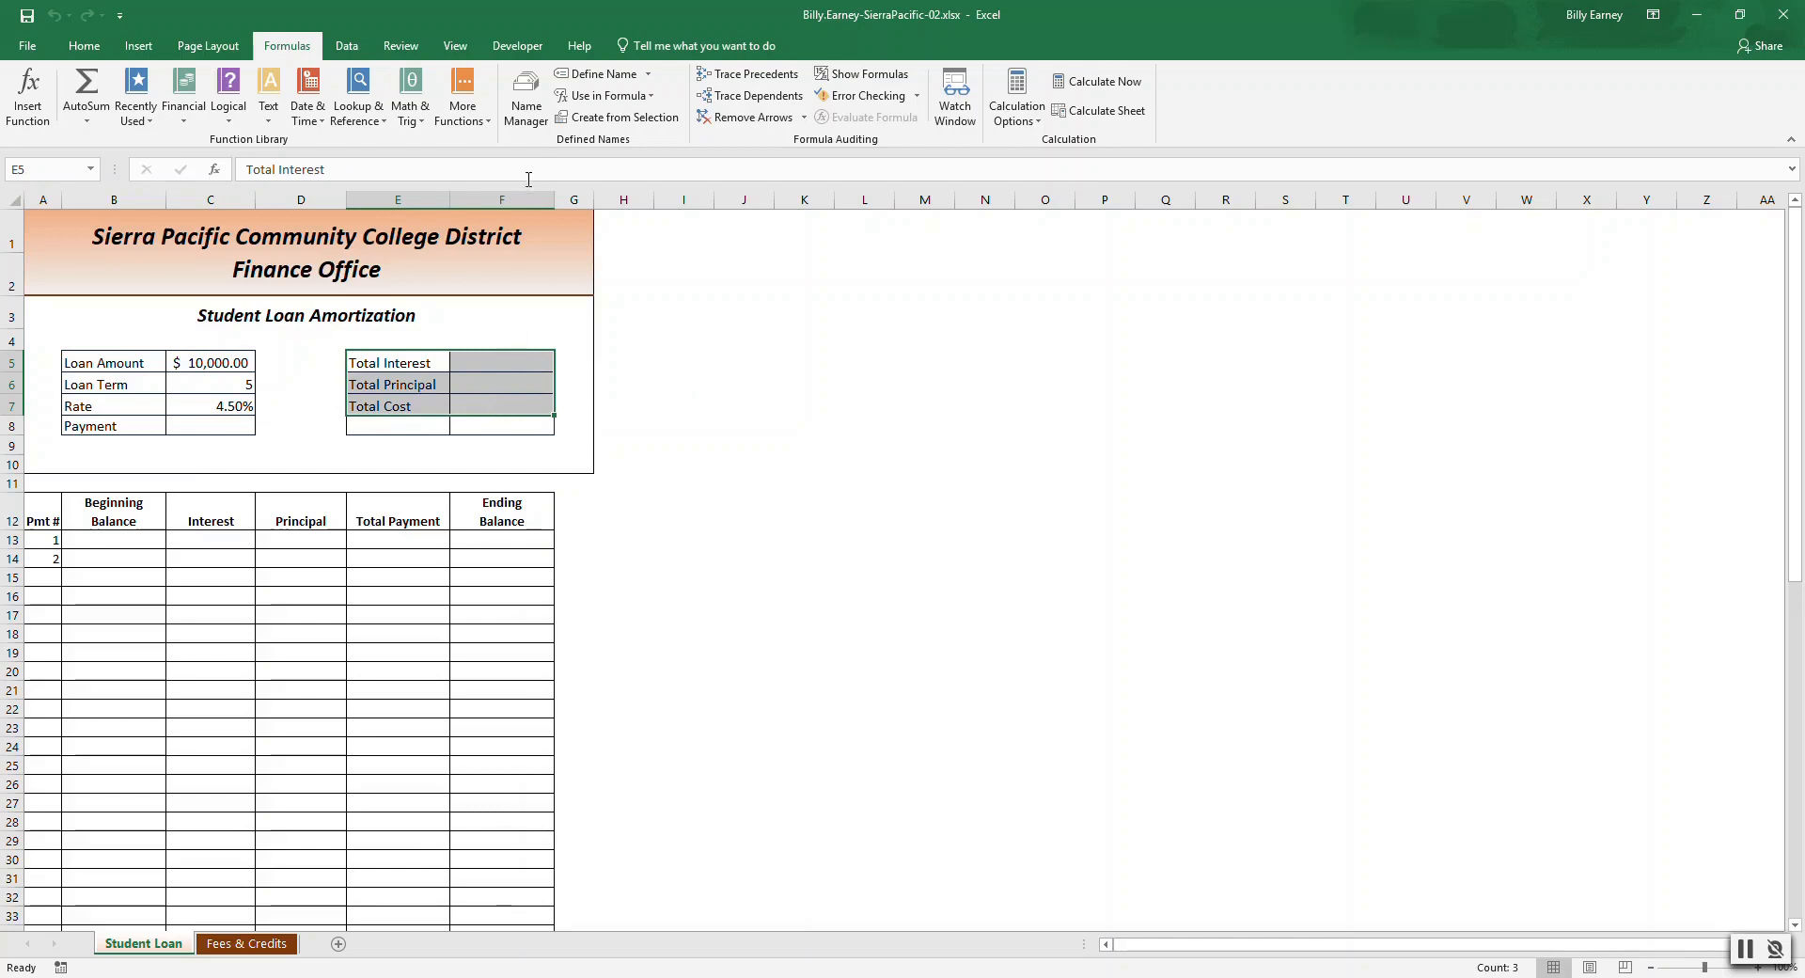
pyautogui.click(525, 111)
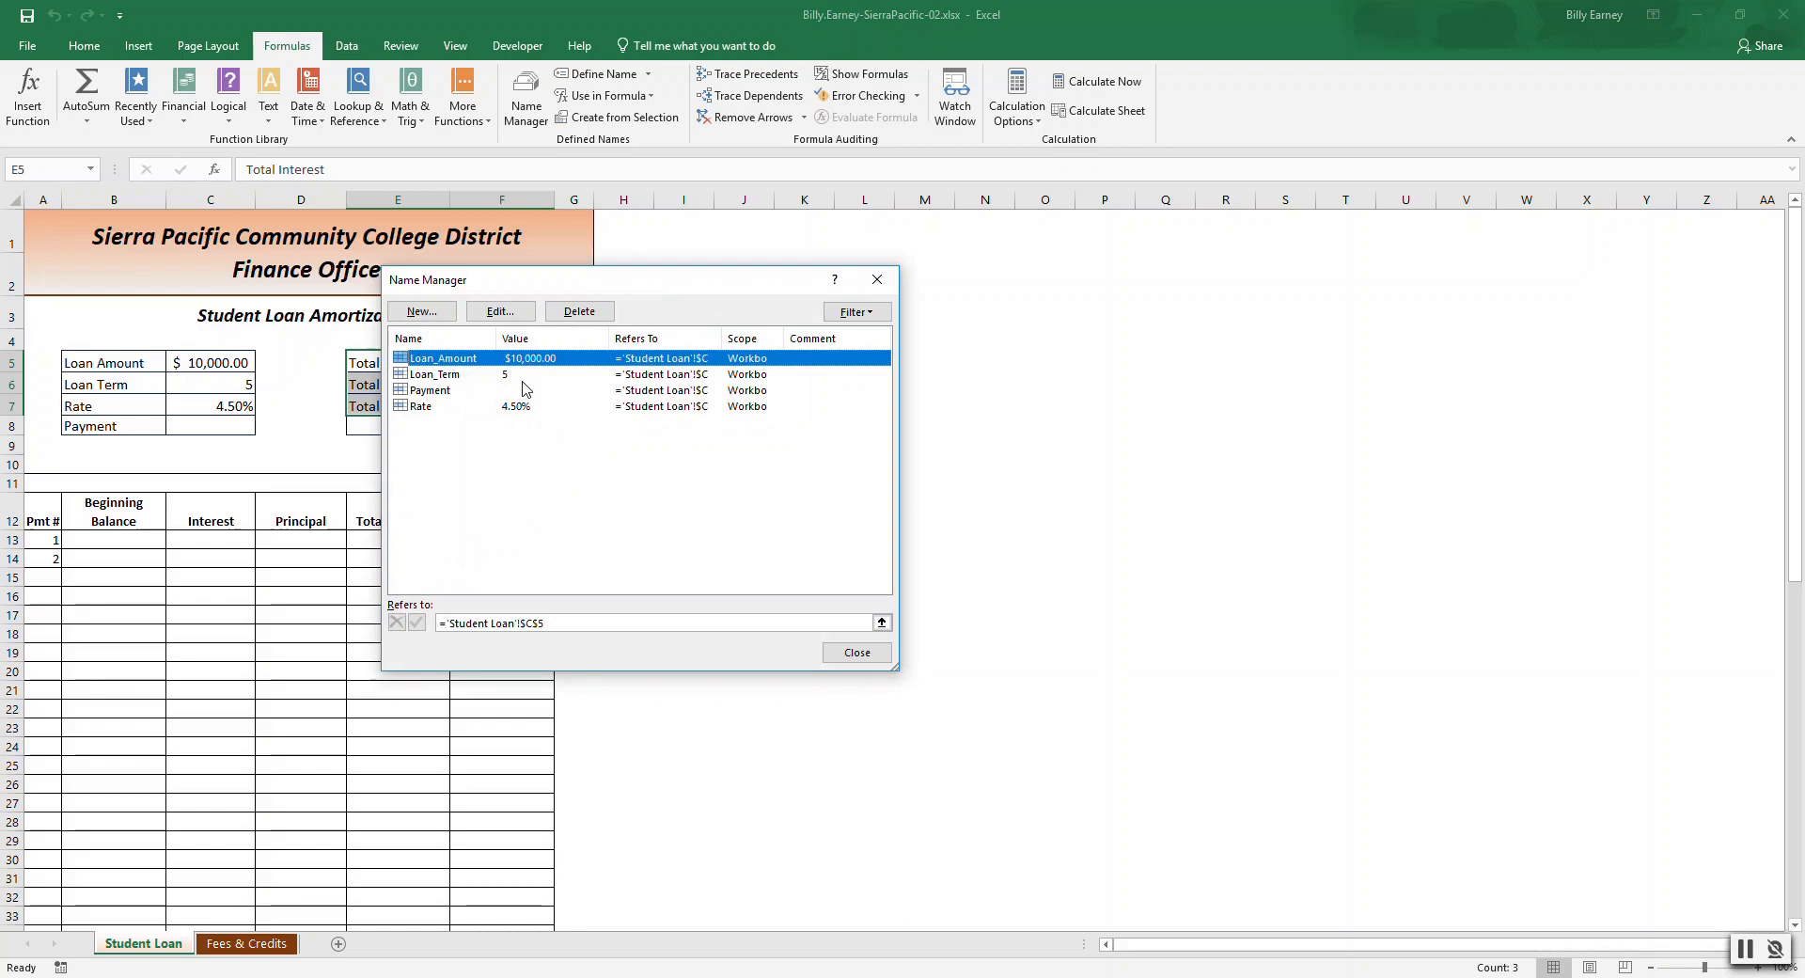
pyautogui.click(857, 652)
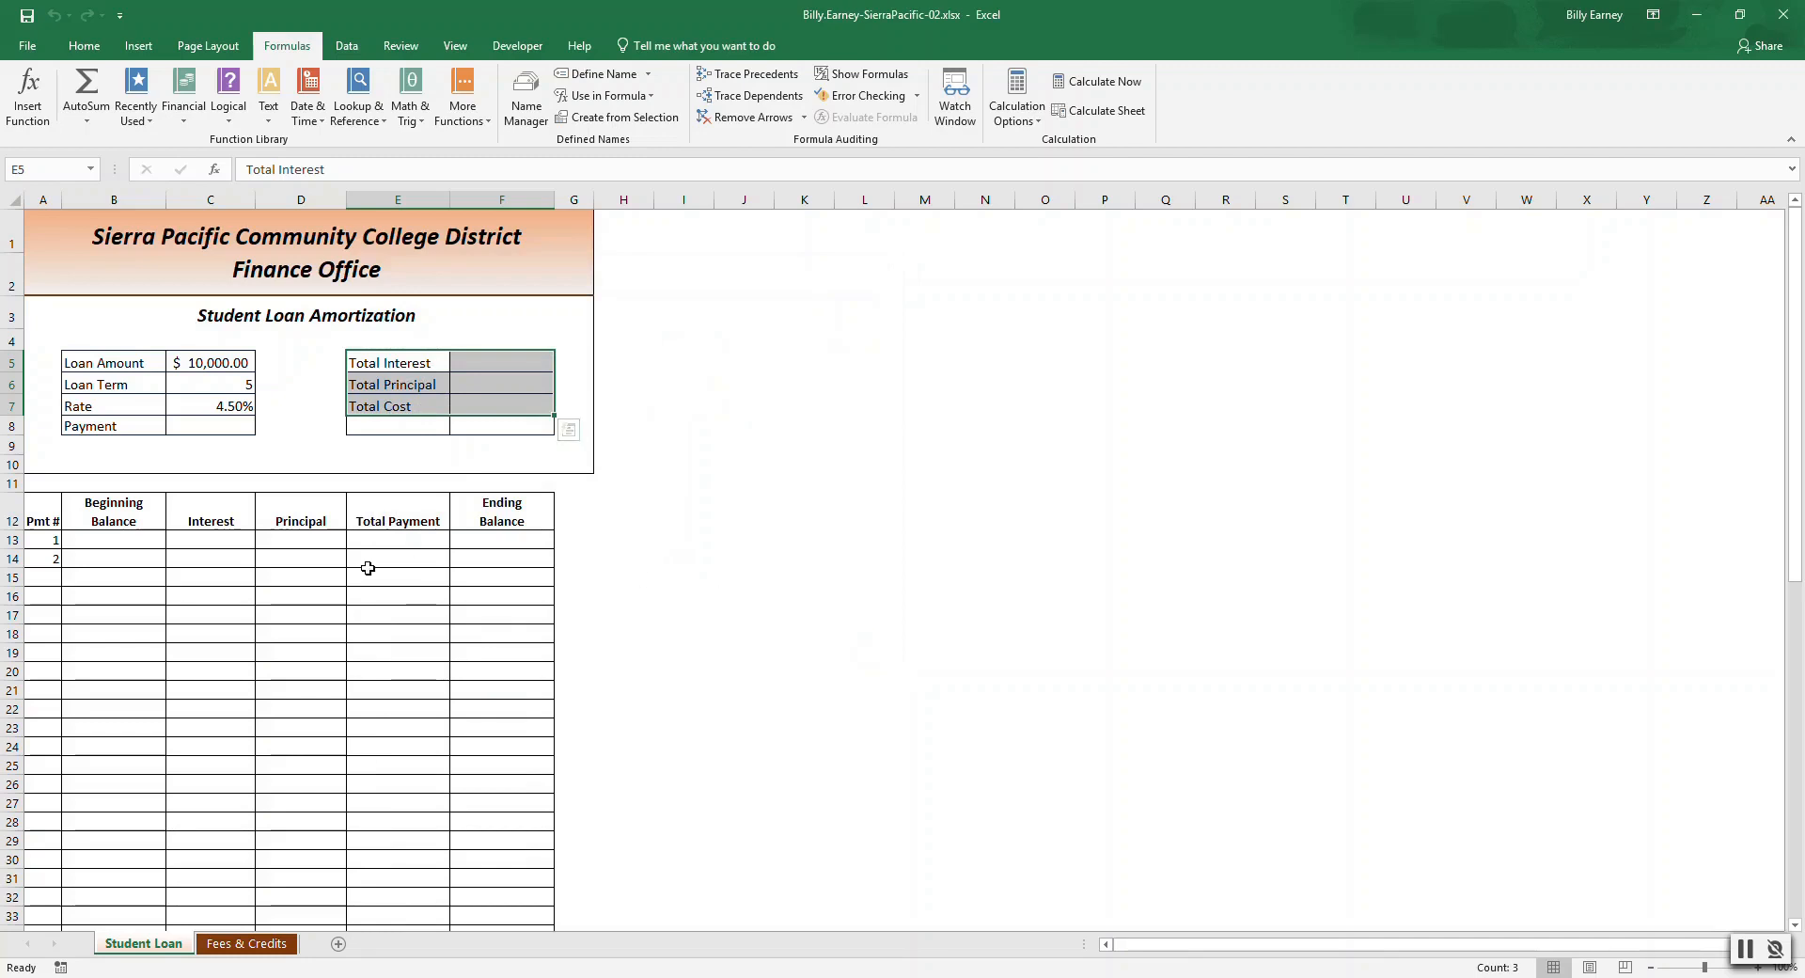
# Insert the PMT function in the Payment cell and set its rate argument to Rate/12.
pyautogui.click(205, 427)
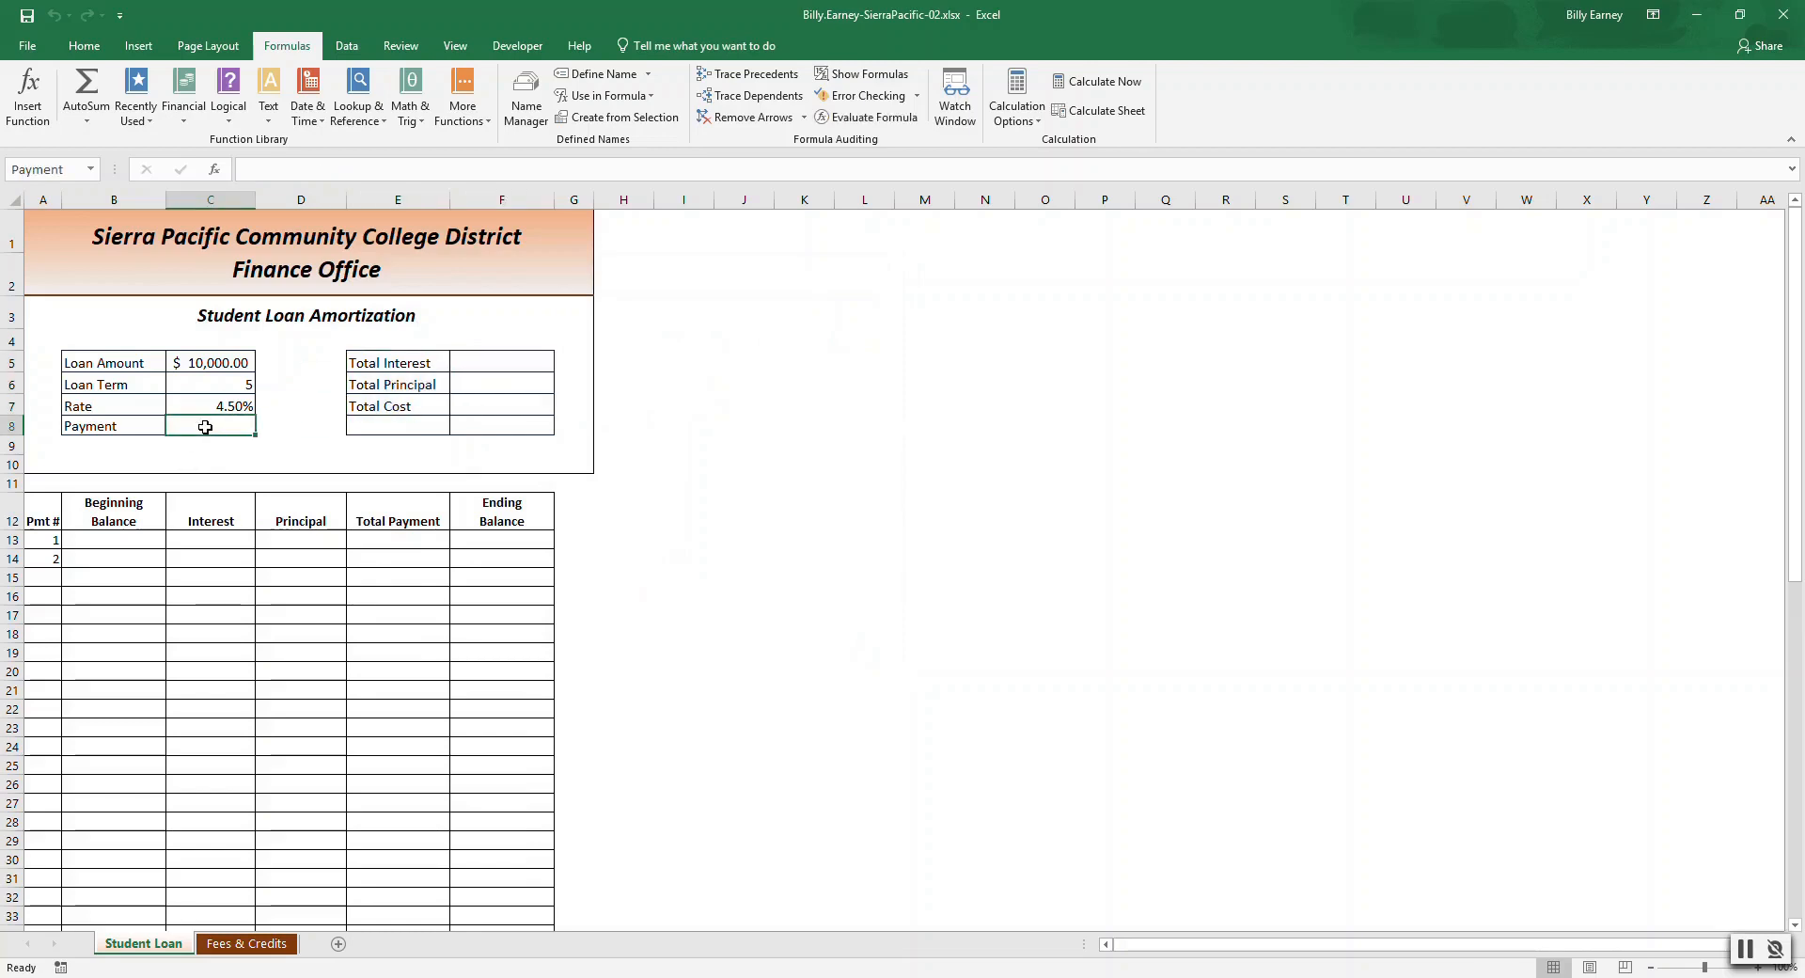
pyautogui.click(184, 94)
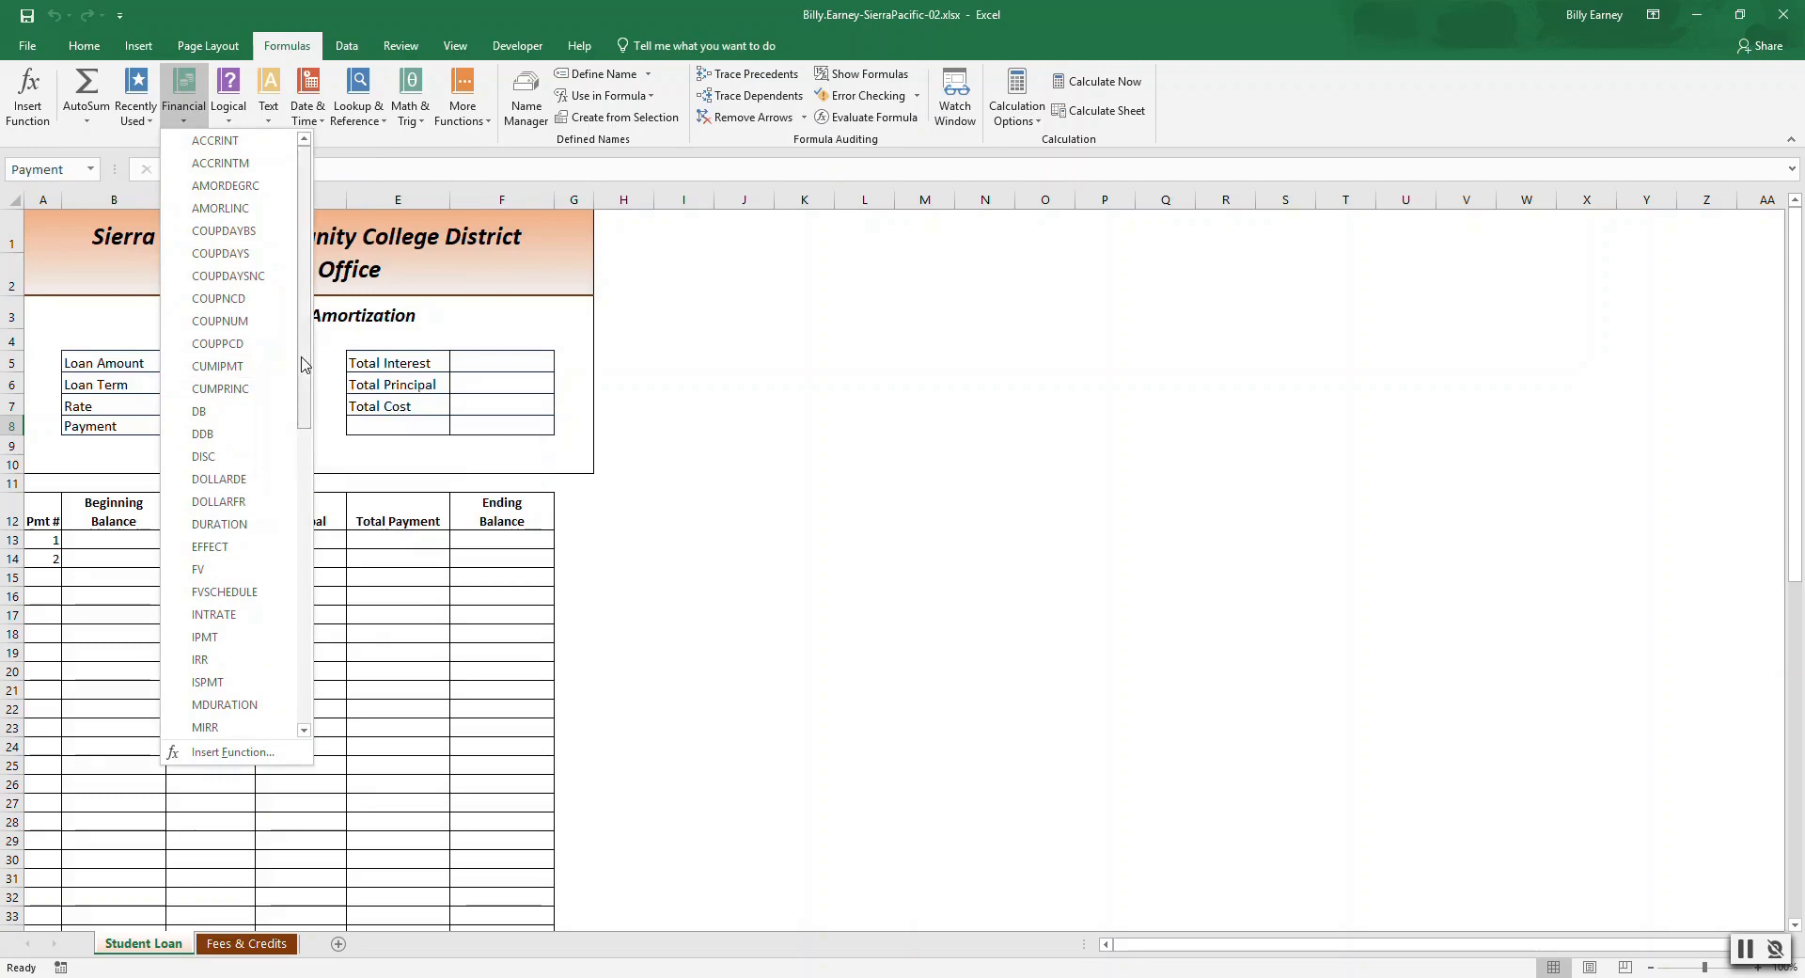
pyautogui.moveTo(306, 367); pyautogui.dragTo(310, 534)
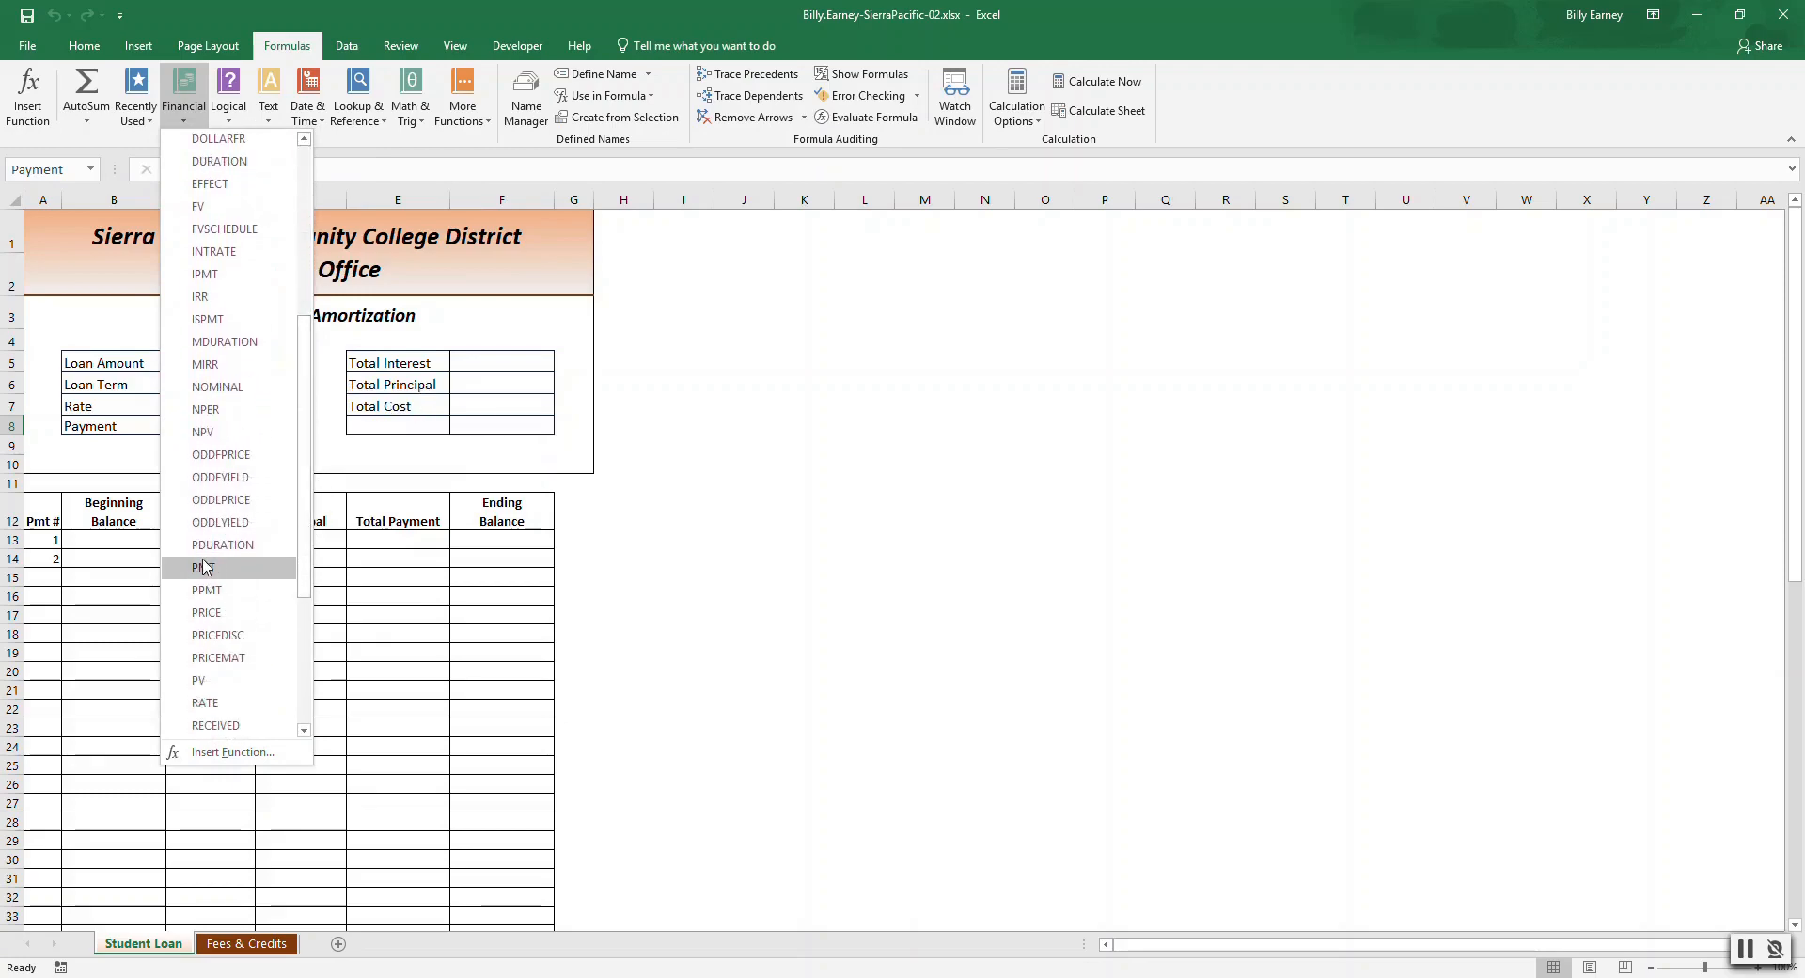
pyautogui.click(202, 567)
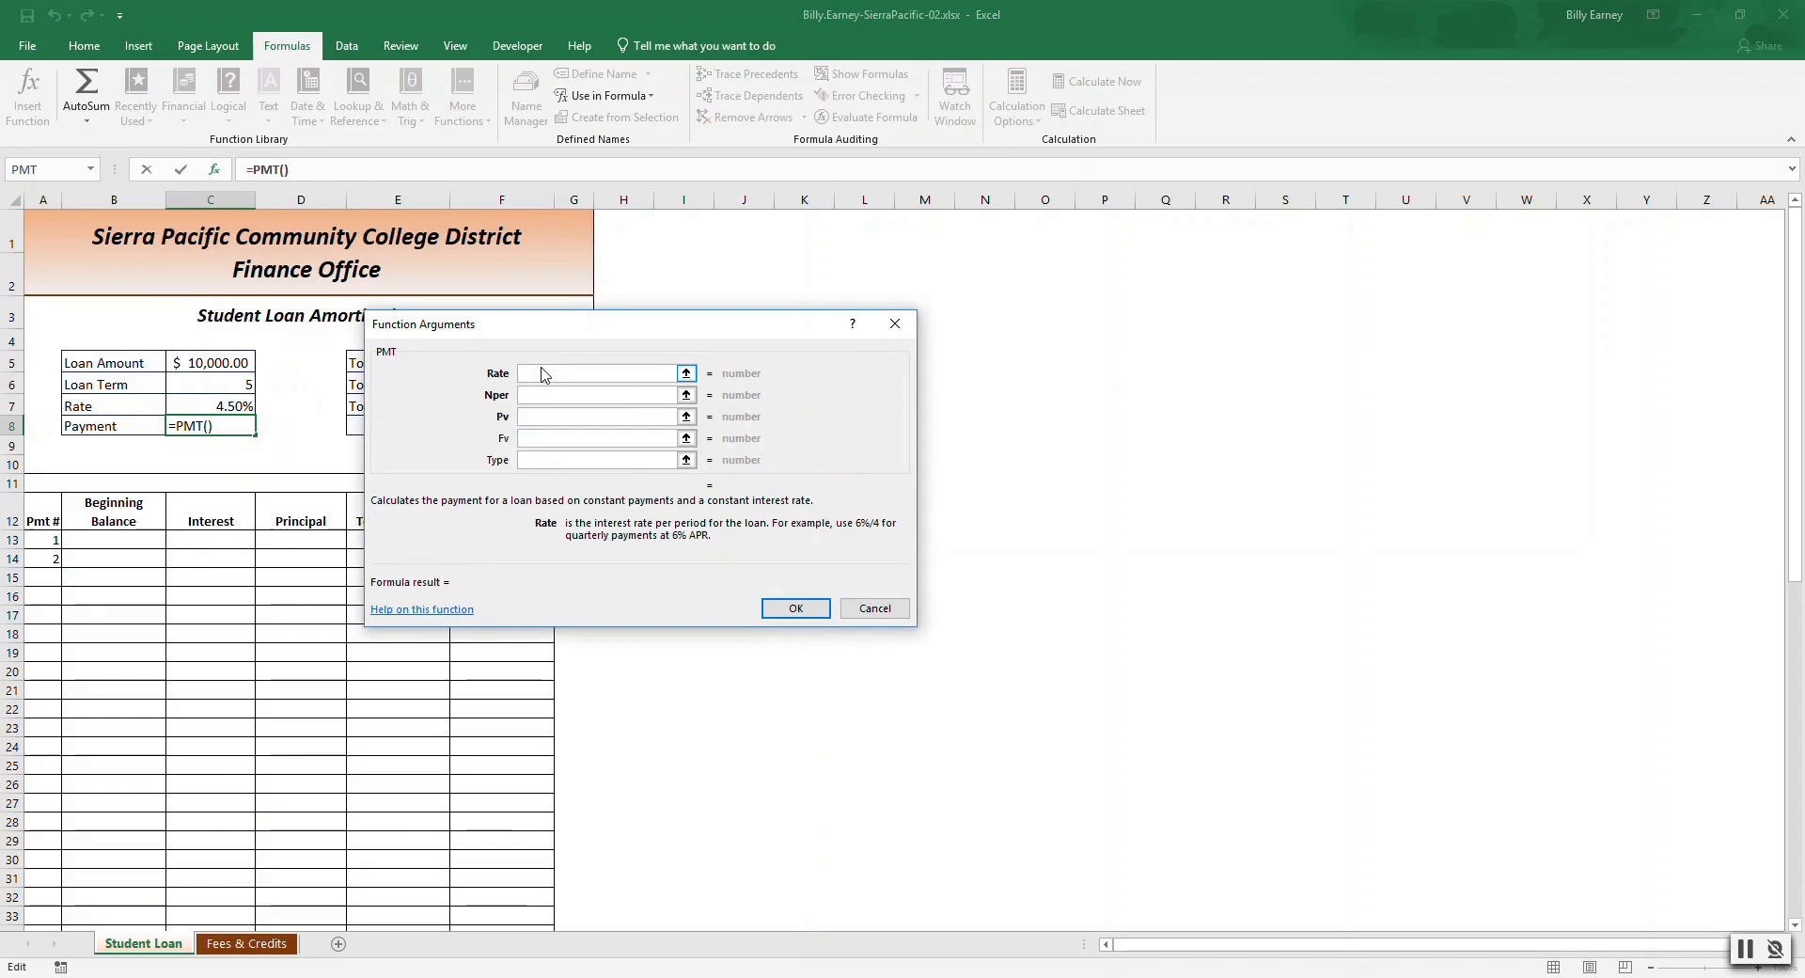
pyautogui.click(226, 405)
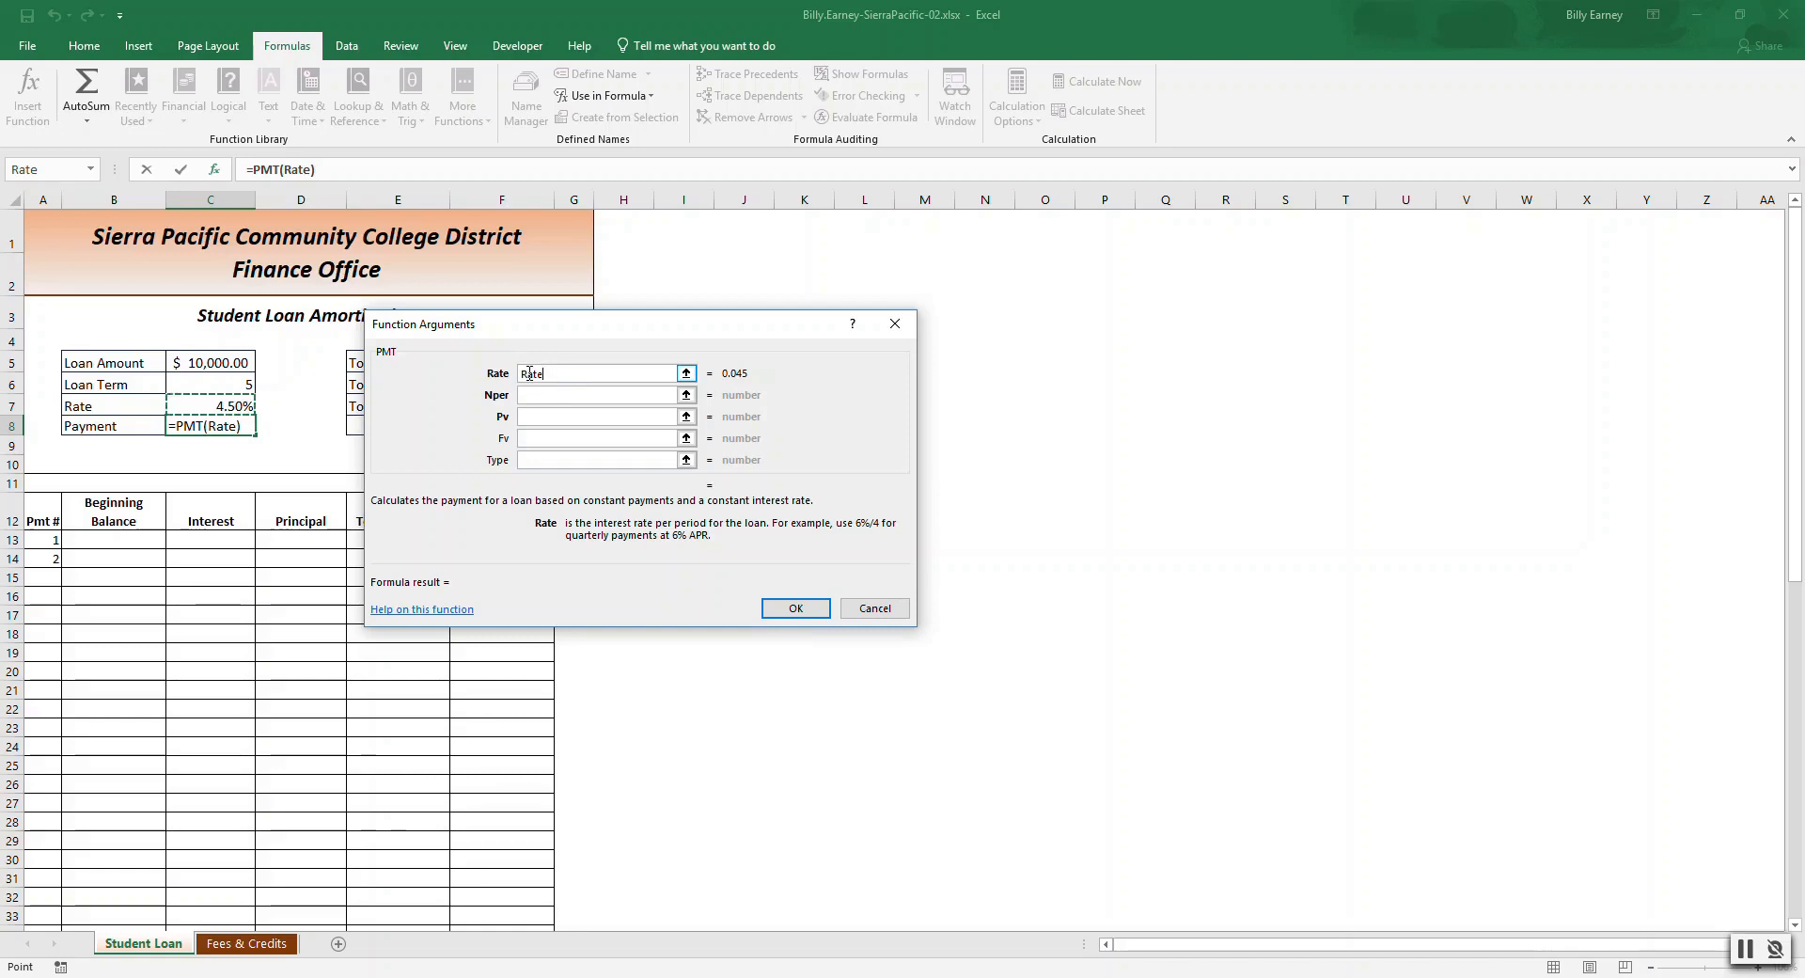
pyautogui.click(598, 370)
pyautogui.write('/12')
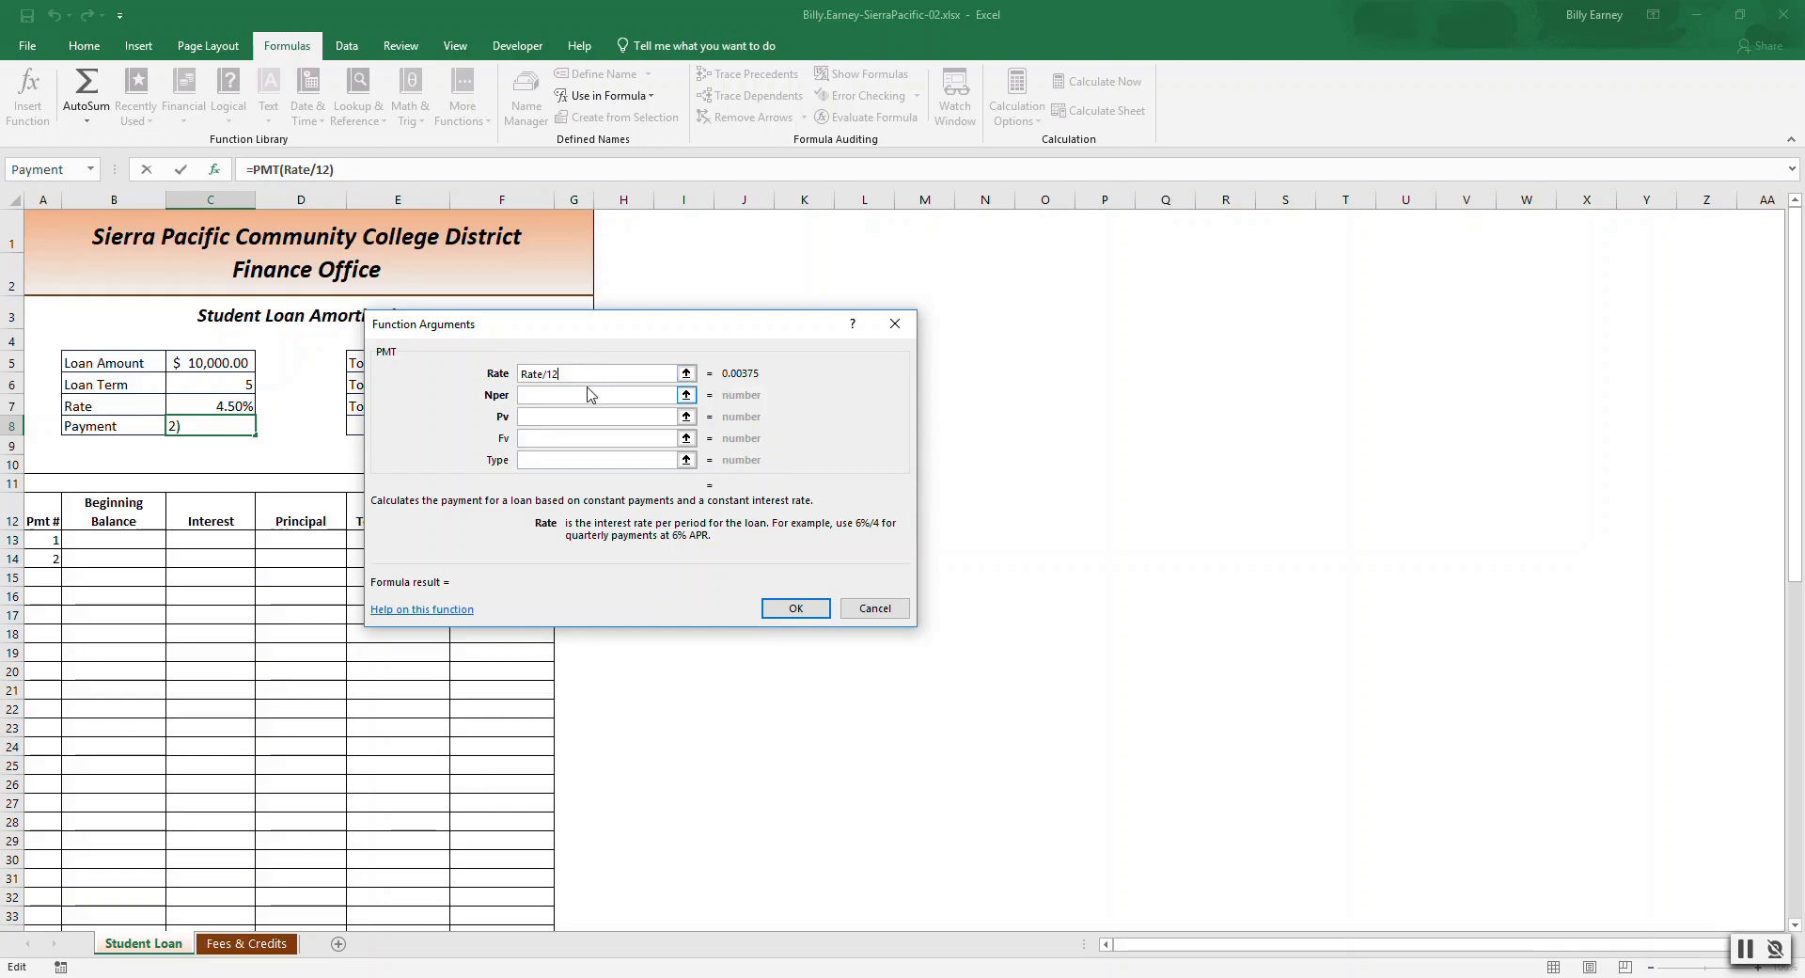
# Set the PMT number of periods to Loan_Term*12 and present value to -Loan_Amount, then confirm the function.
pyautogui.click(588, 393)
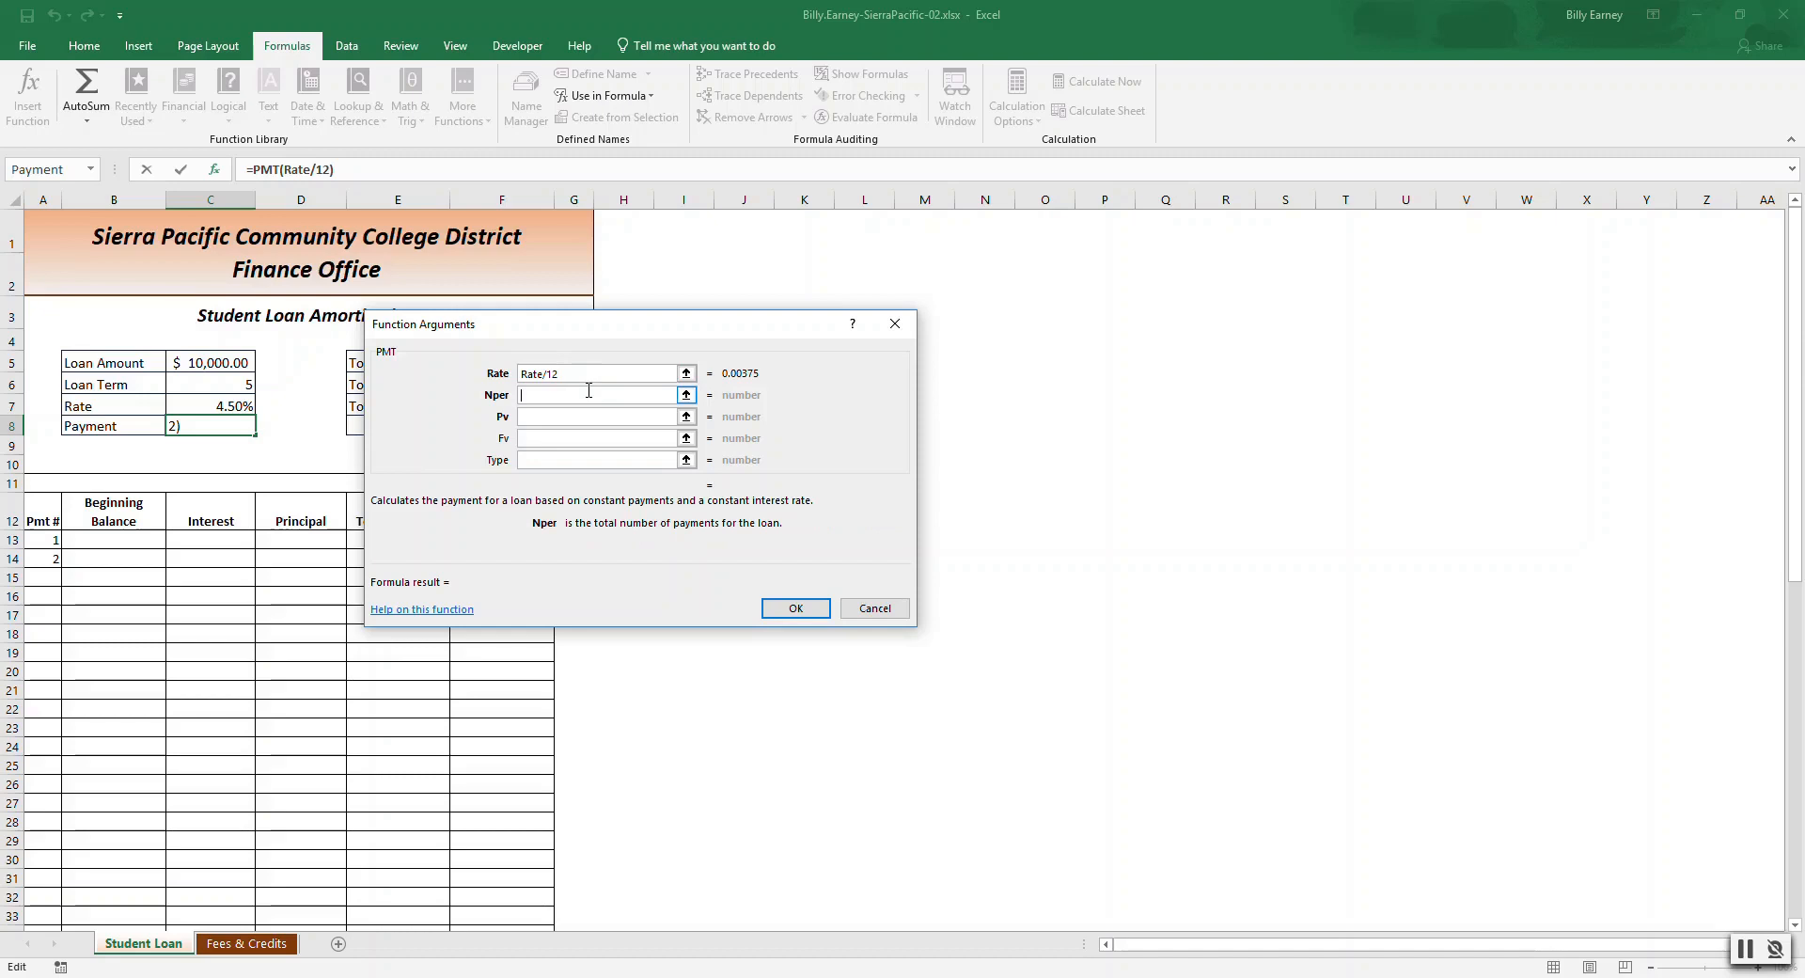
pyautogui.click(210, 385)
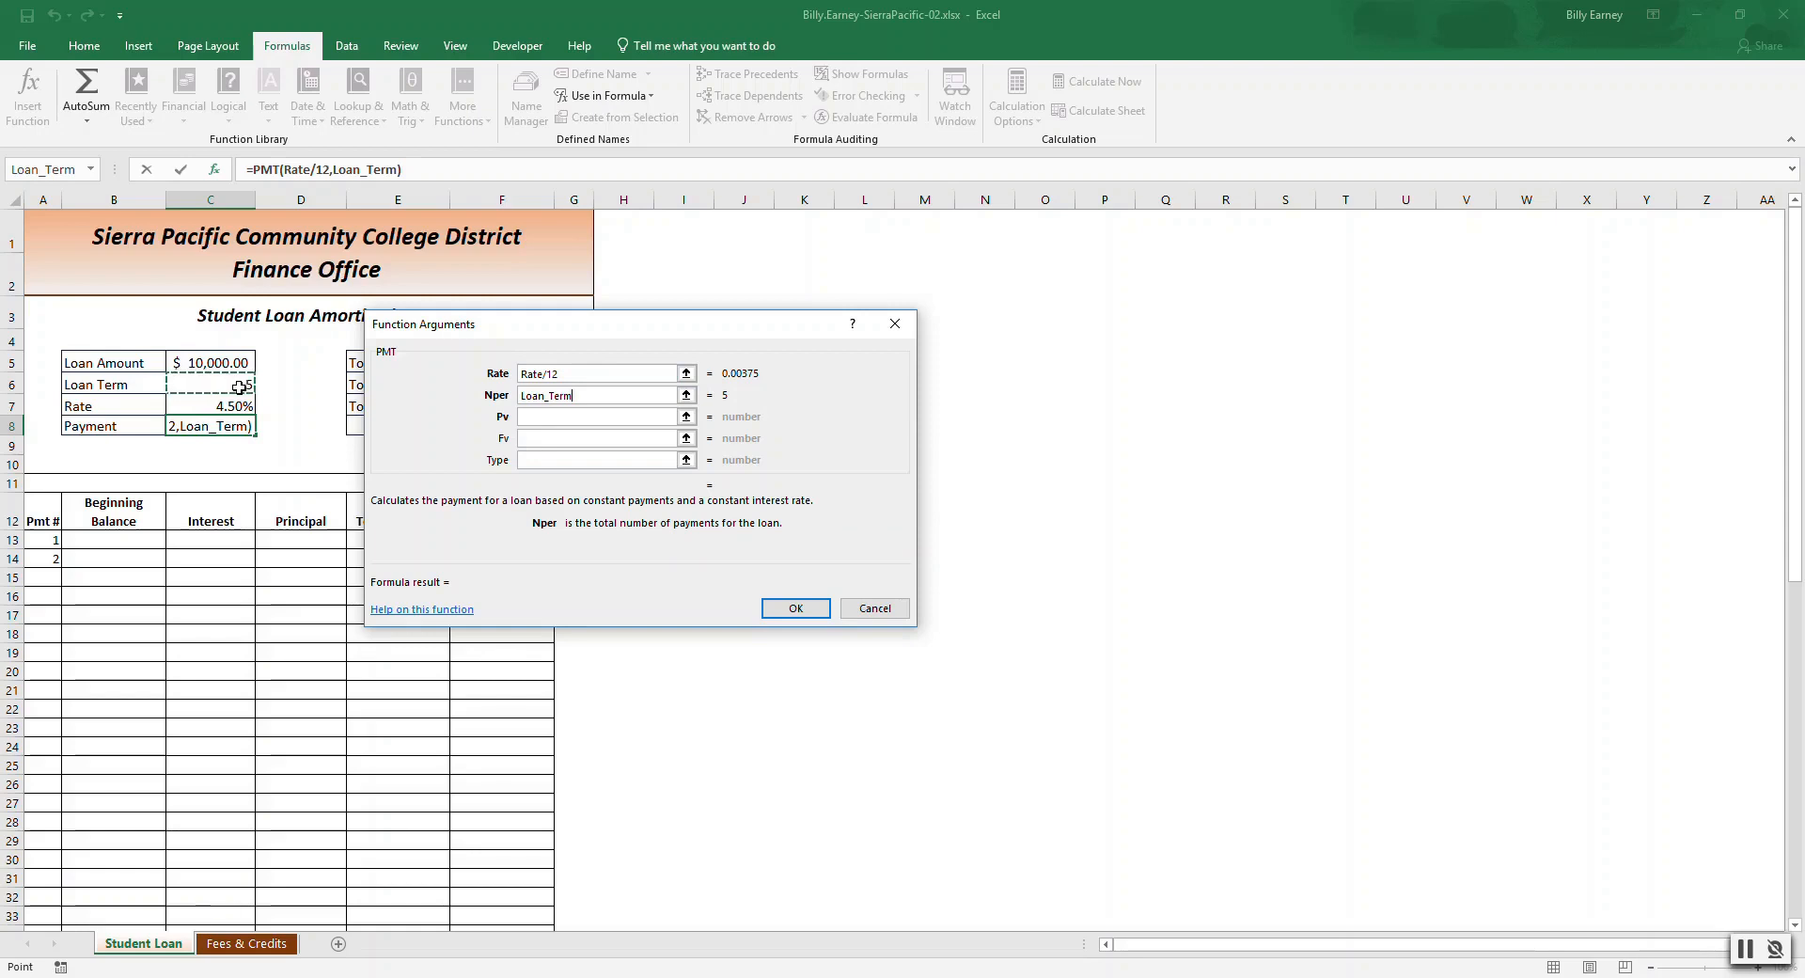
pyautogui.click(622, 394)
pyautogui.write('*12')
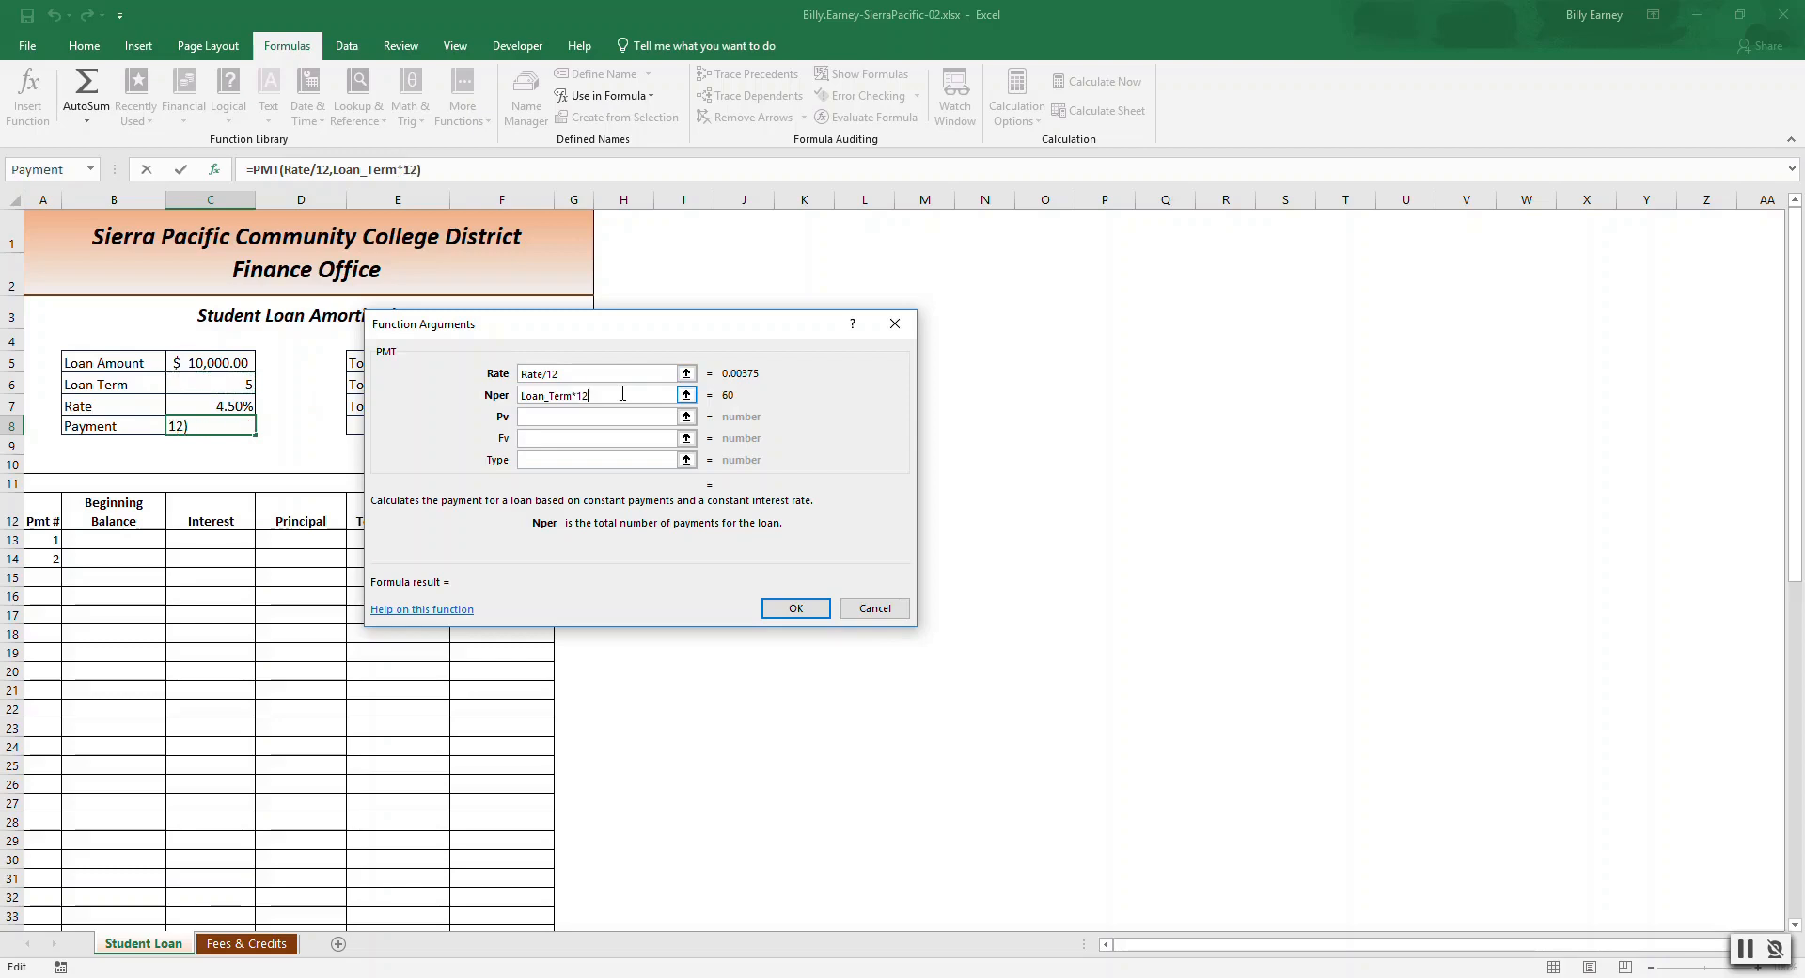
pyautogui.click(618, 416)
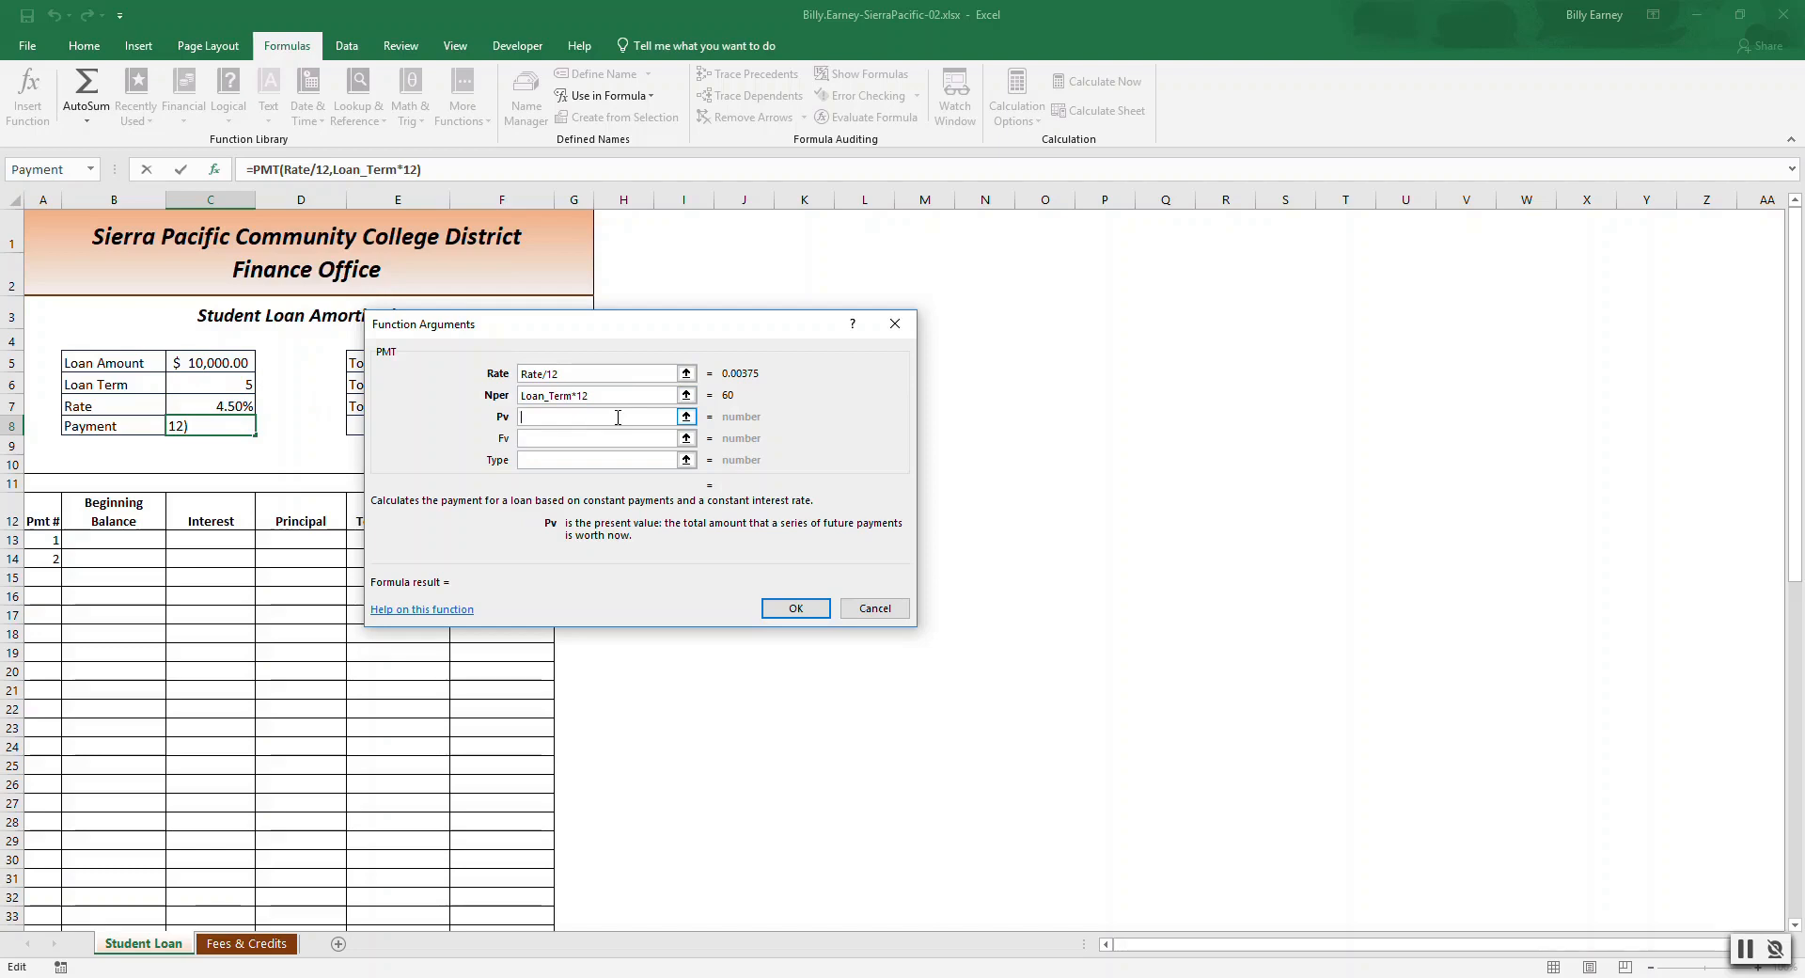
pyautogui.write('-')
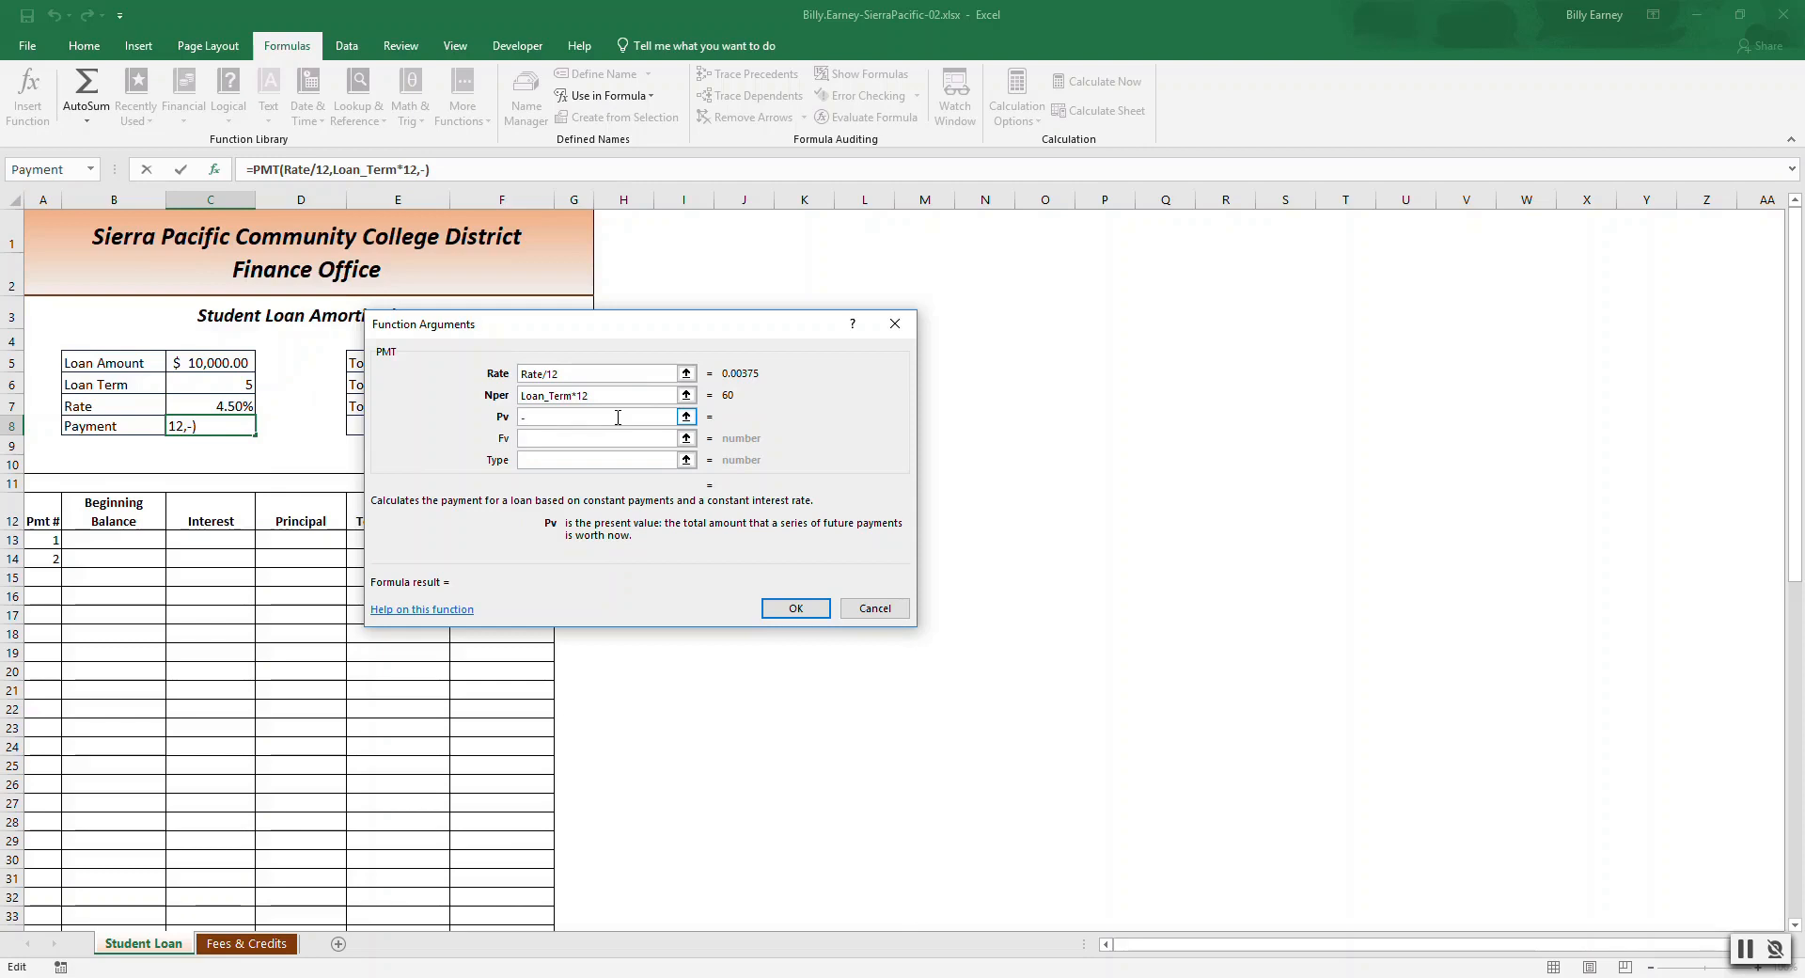
pyautogui.click(229, 360)
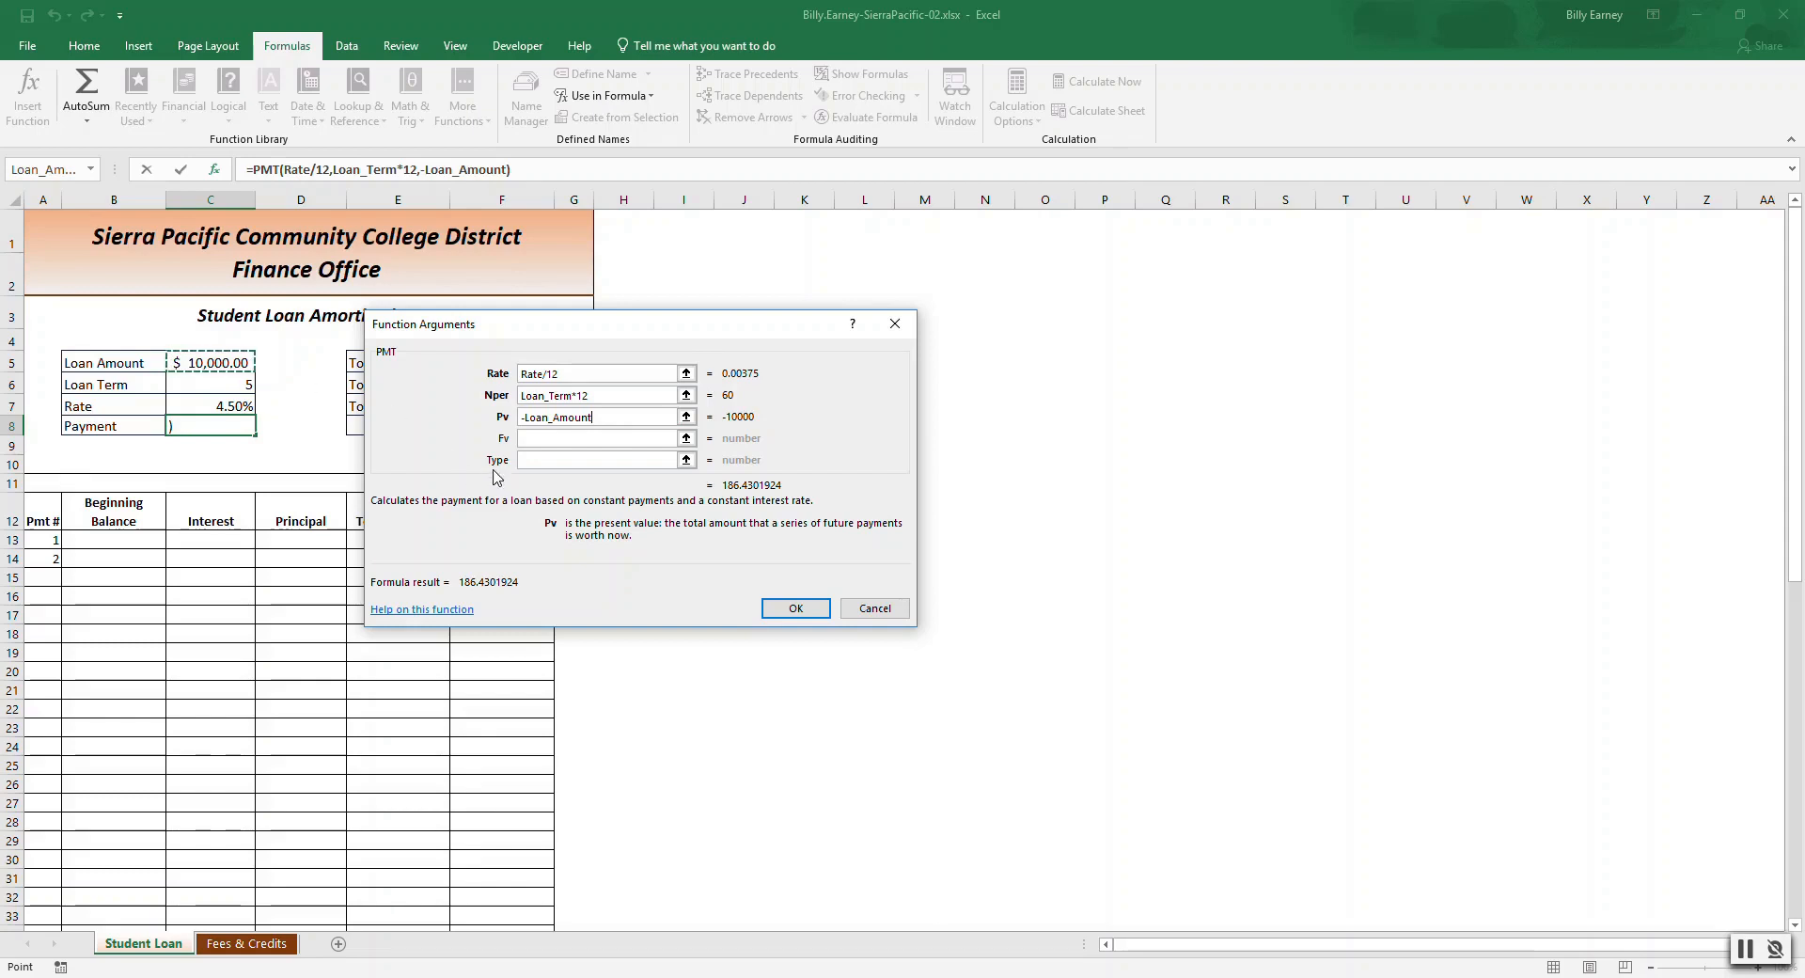
pyautogui.click(795, 608)
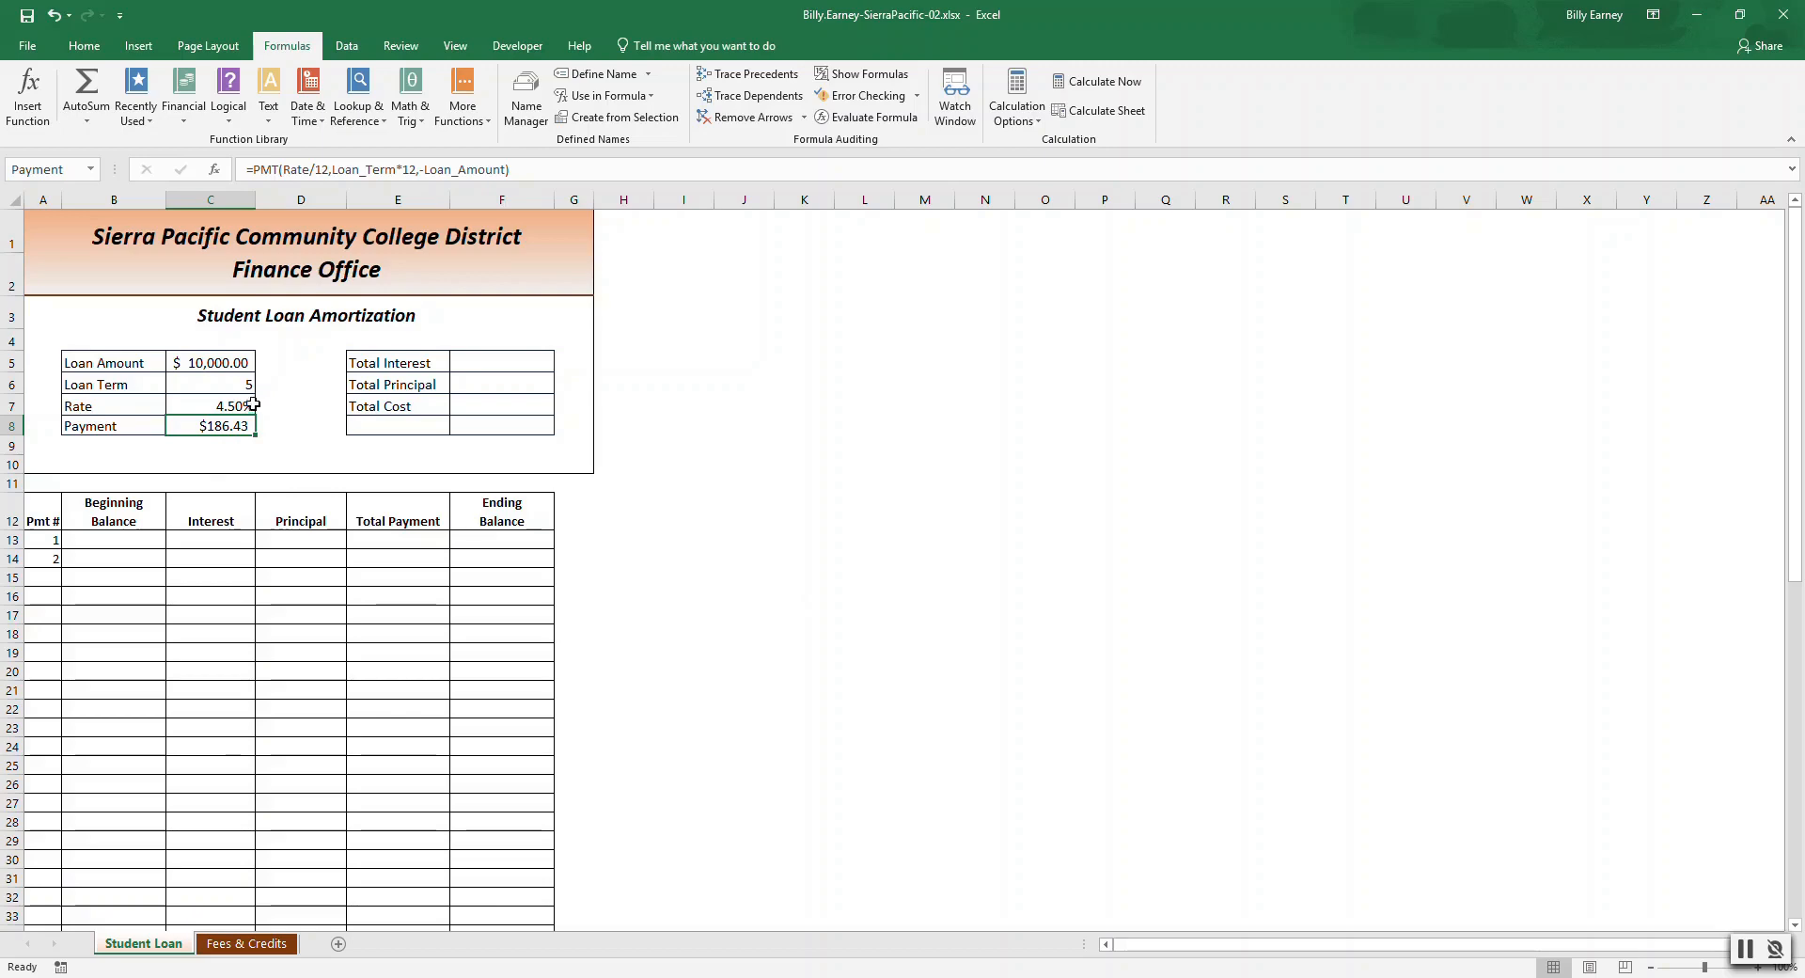
# Apply the Accounting number format to the Payment cell.
pyautogui.click(84, 45)
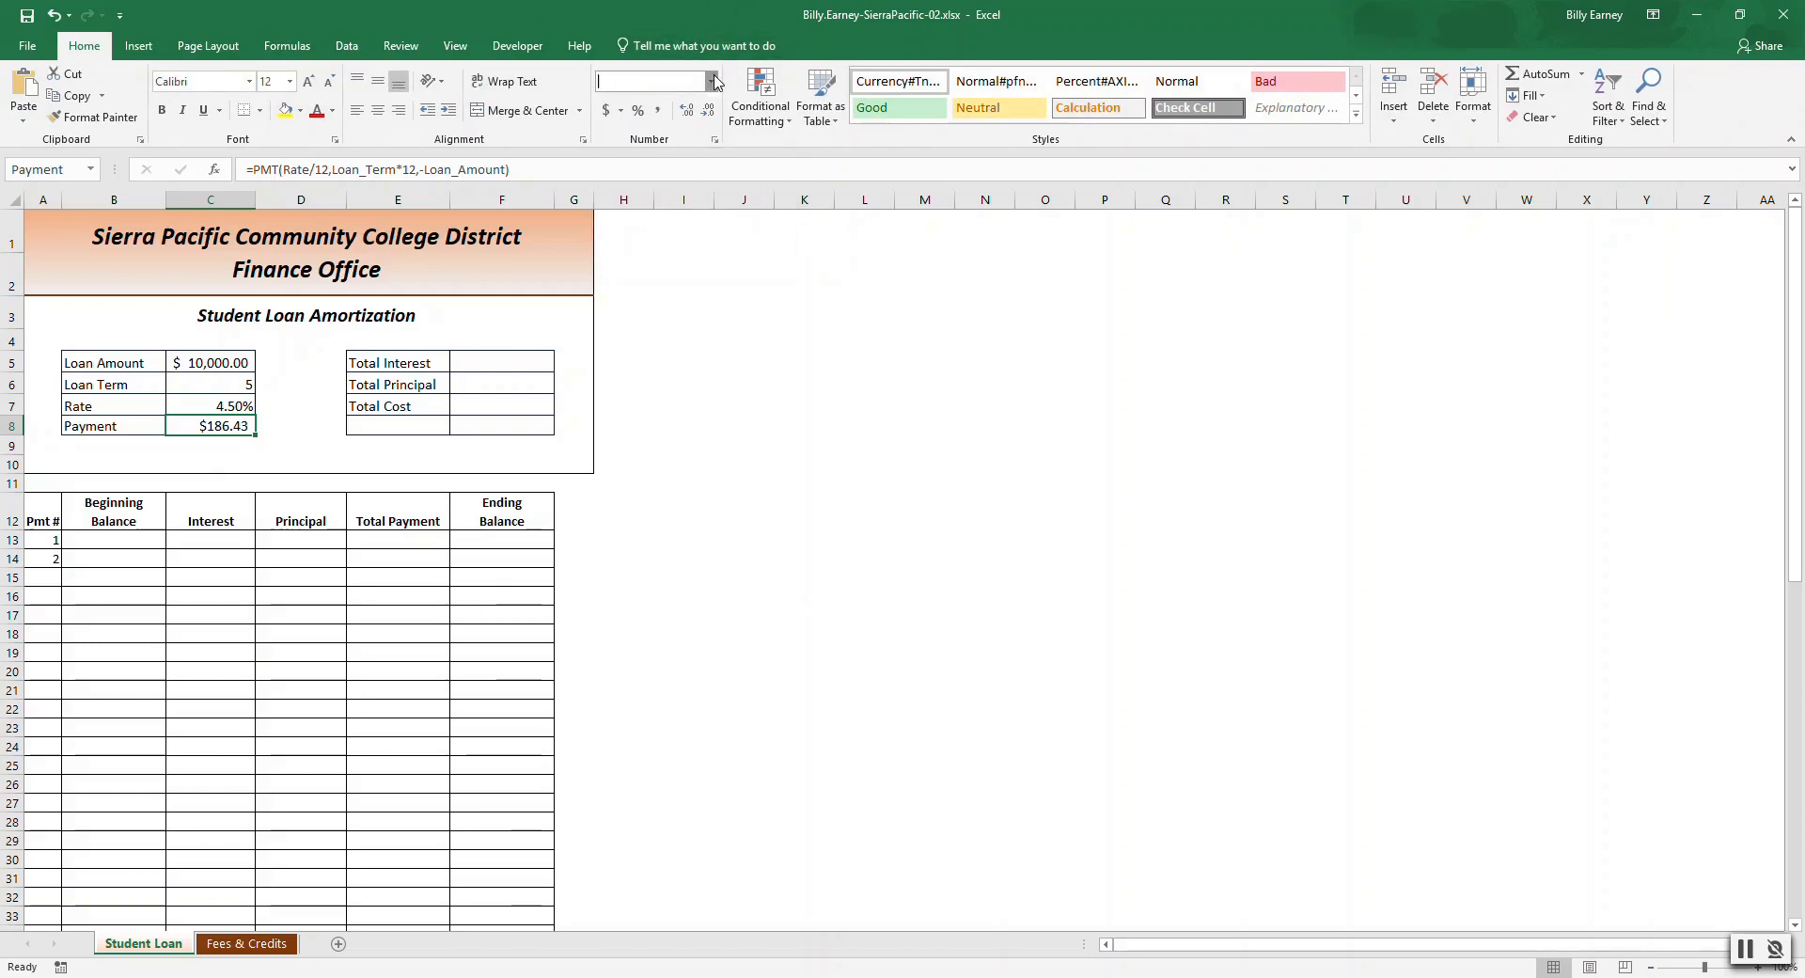
pyautogui.click(714, 82)
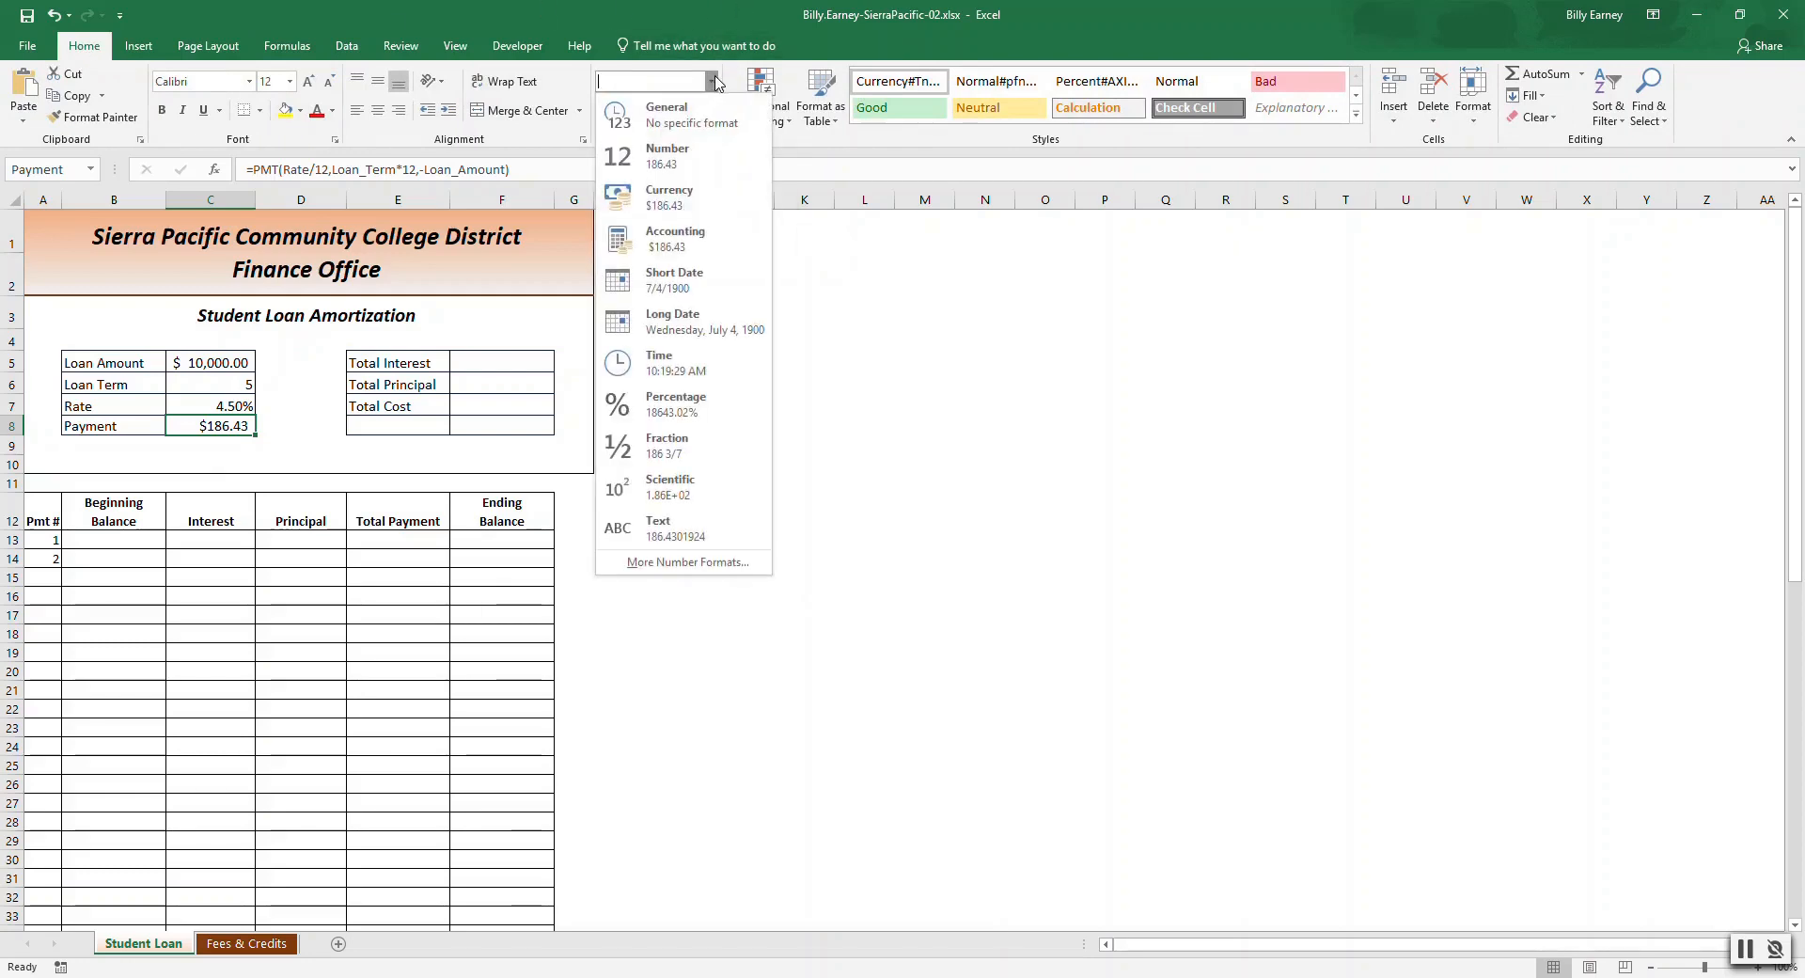
pyautogui.click(684, 240)
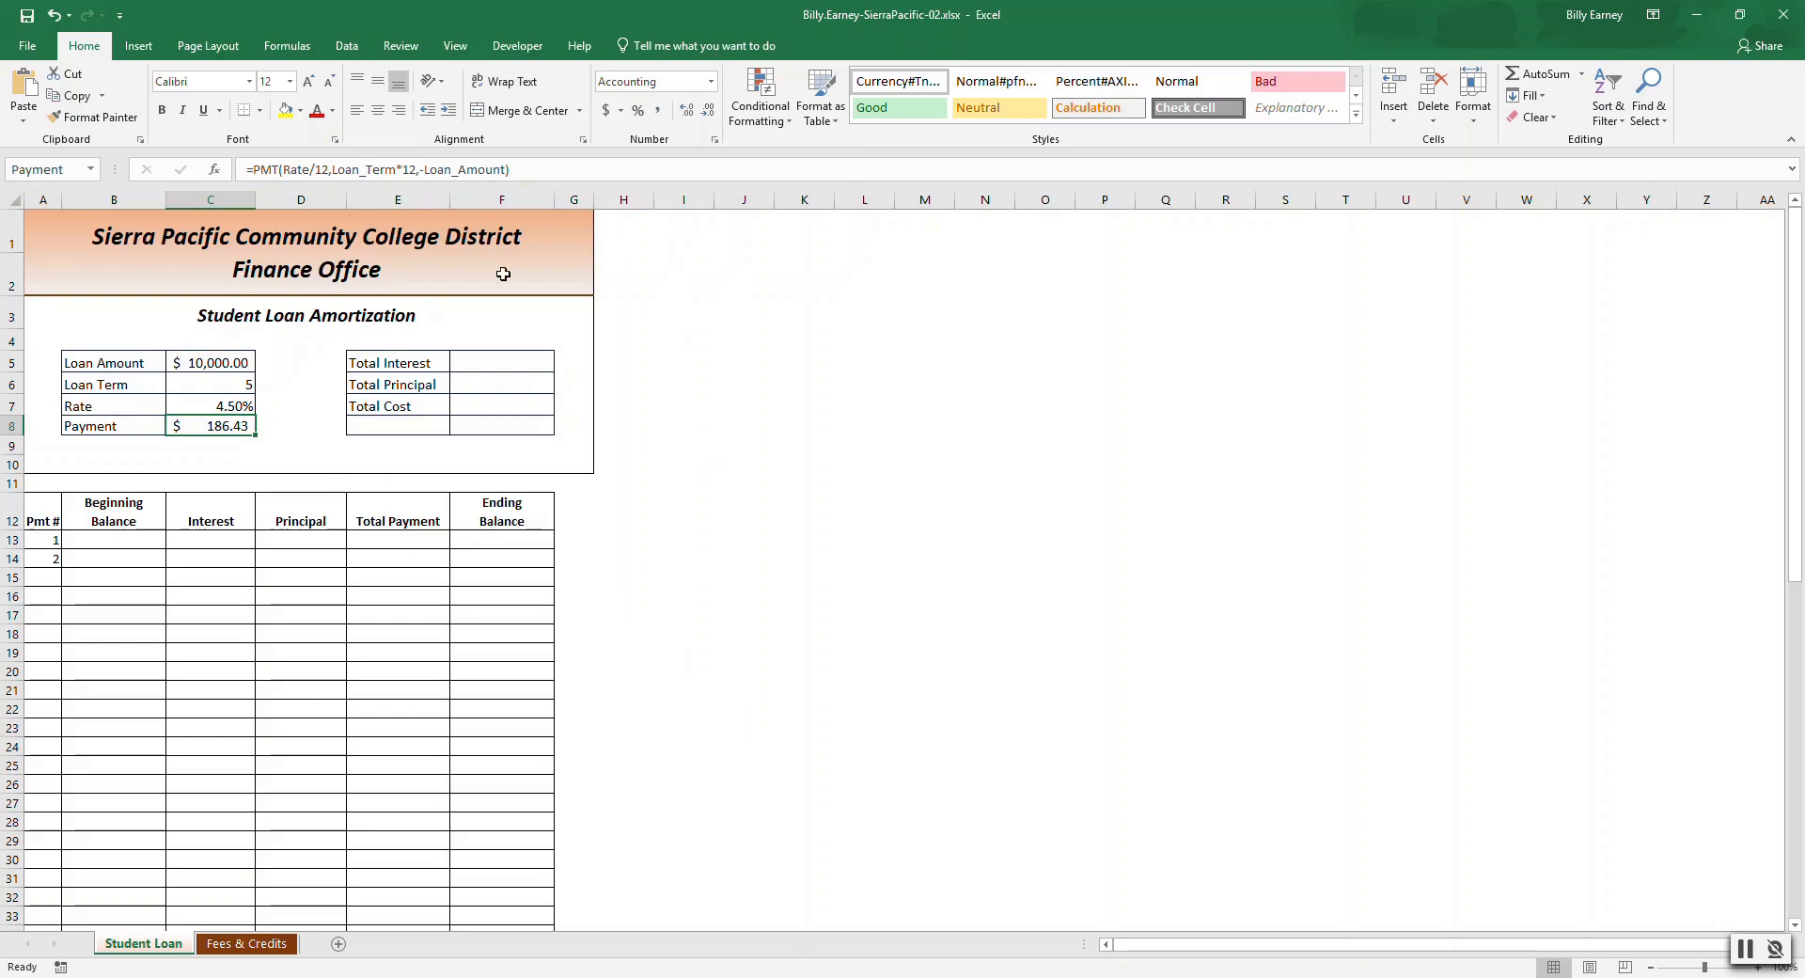
# Enter the Total Interest formula =Payment*Loan_Term*12-Loan_Amount using the named cells.
pyautogui.click(512, 361)
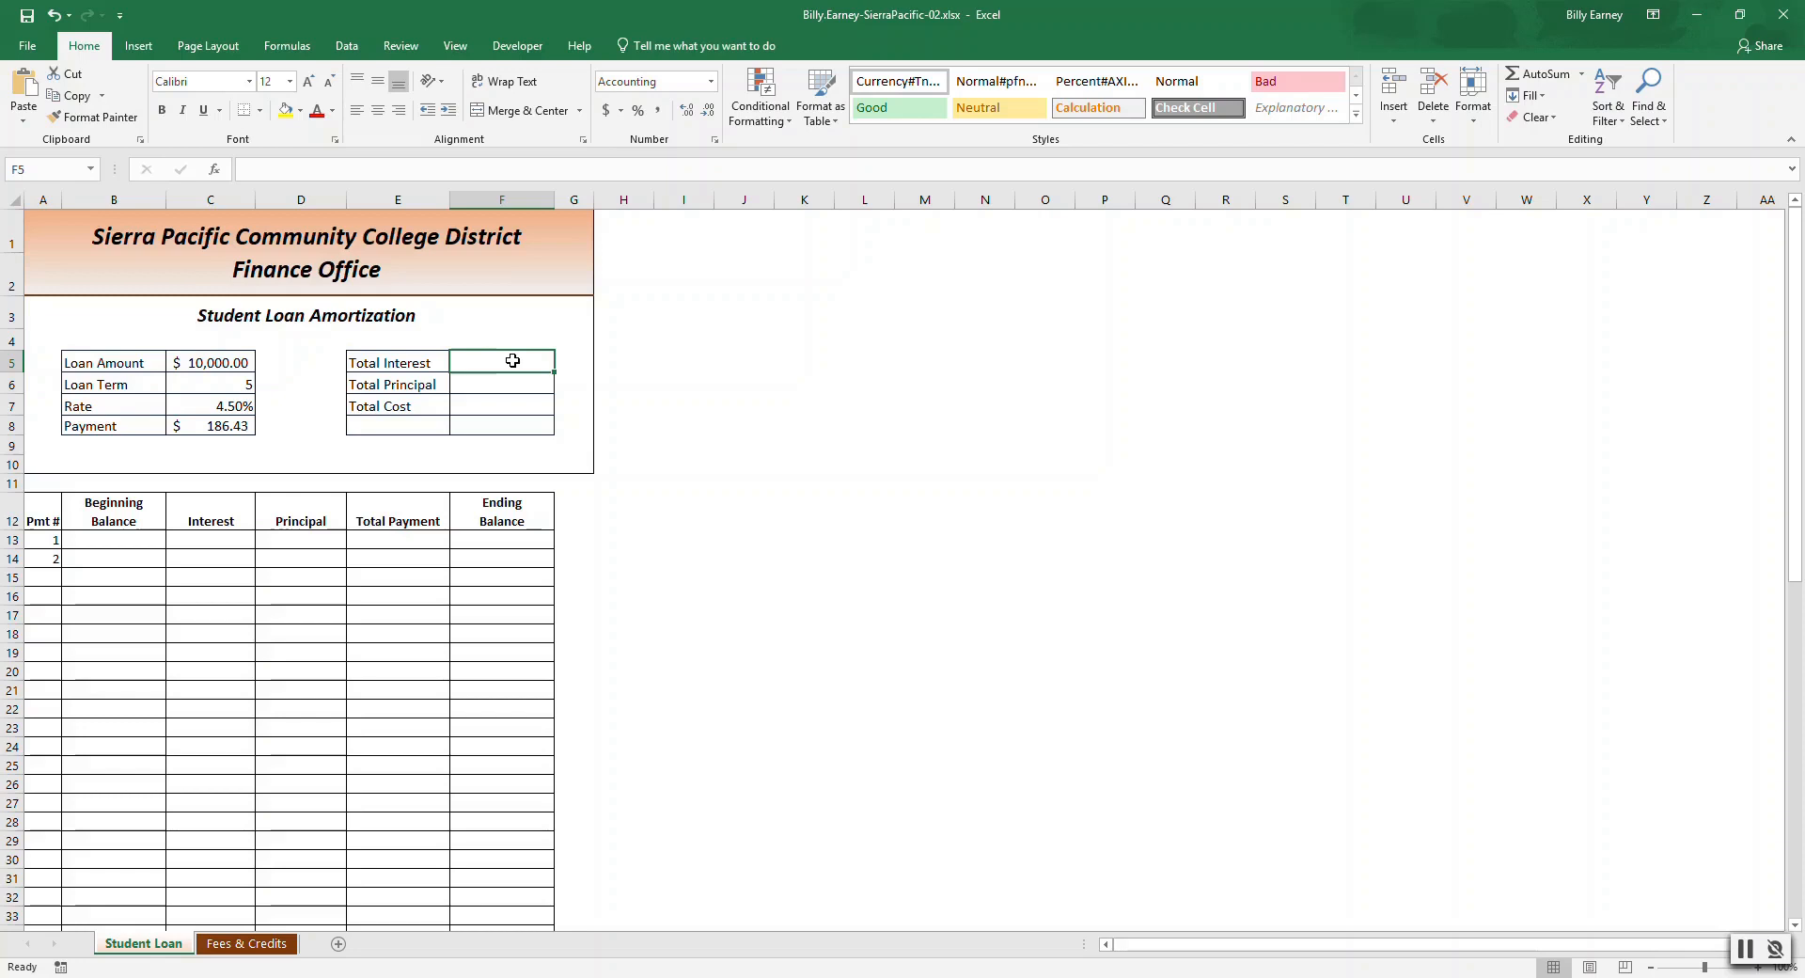
pyautogui.write('=')
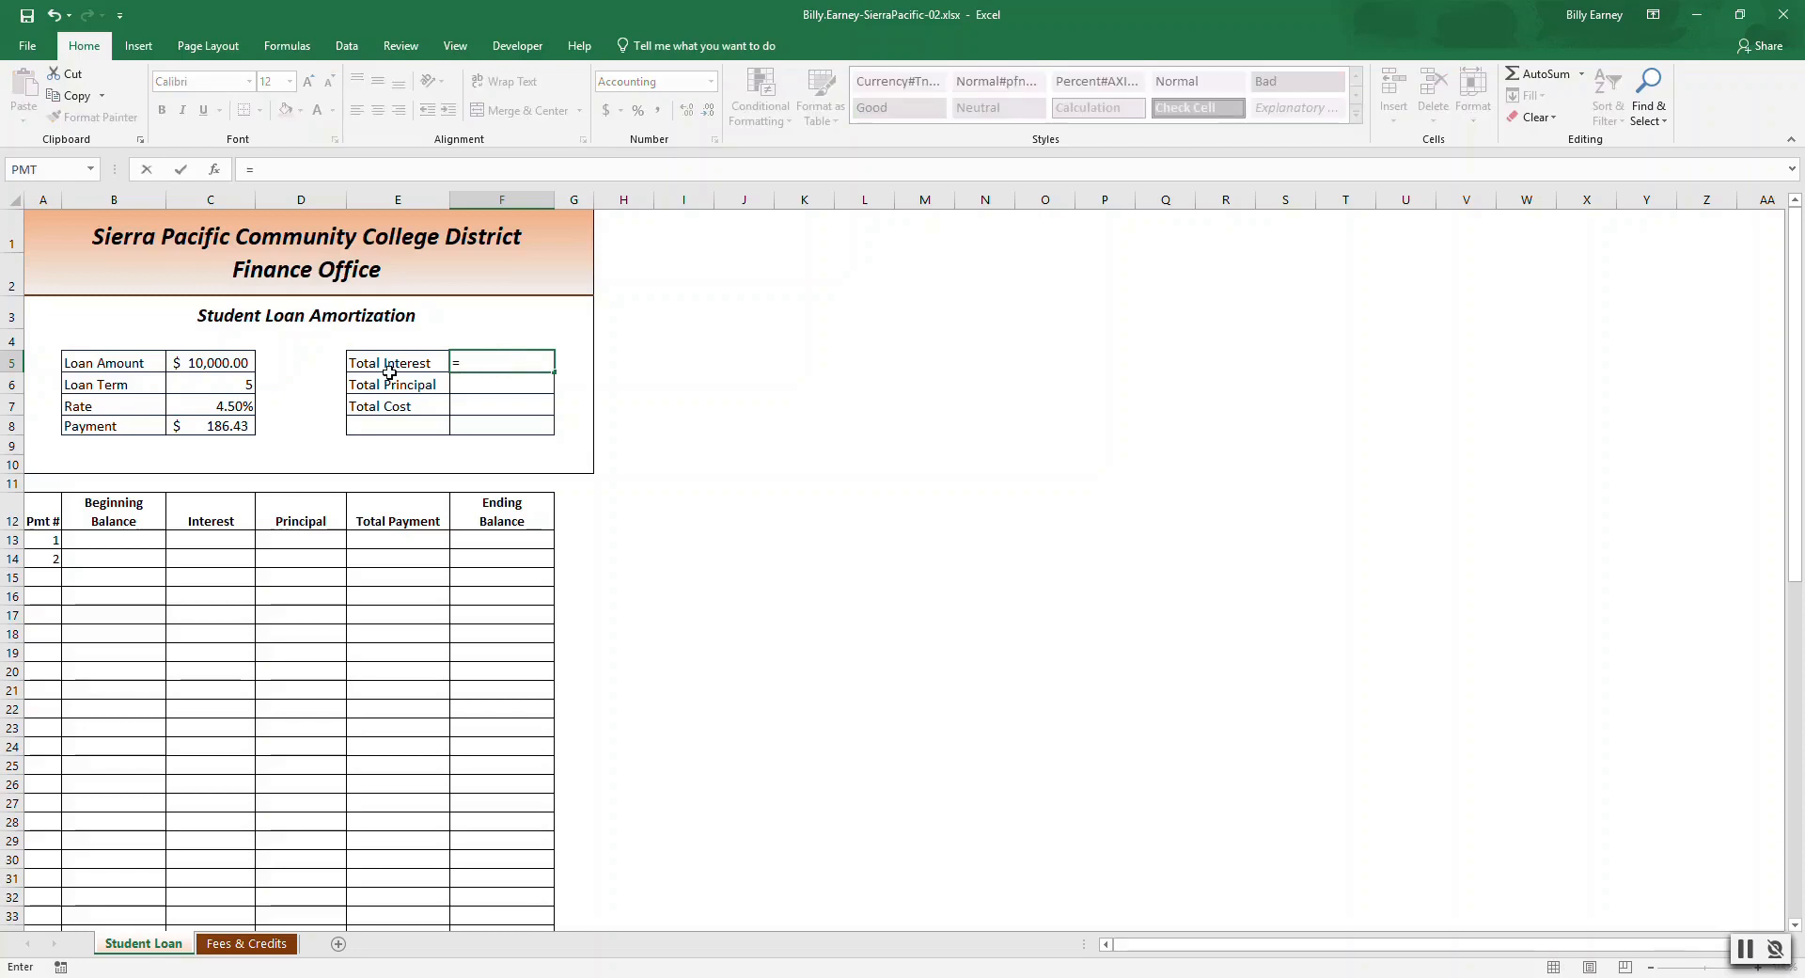
pyautogui.click(238, 428)
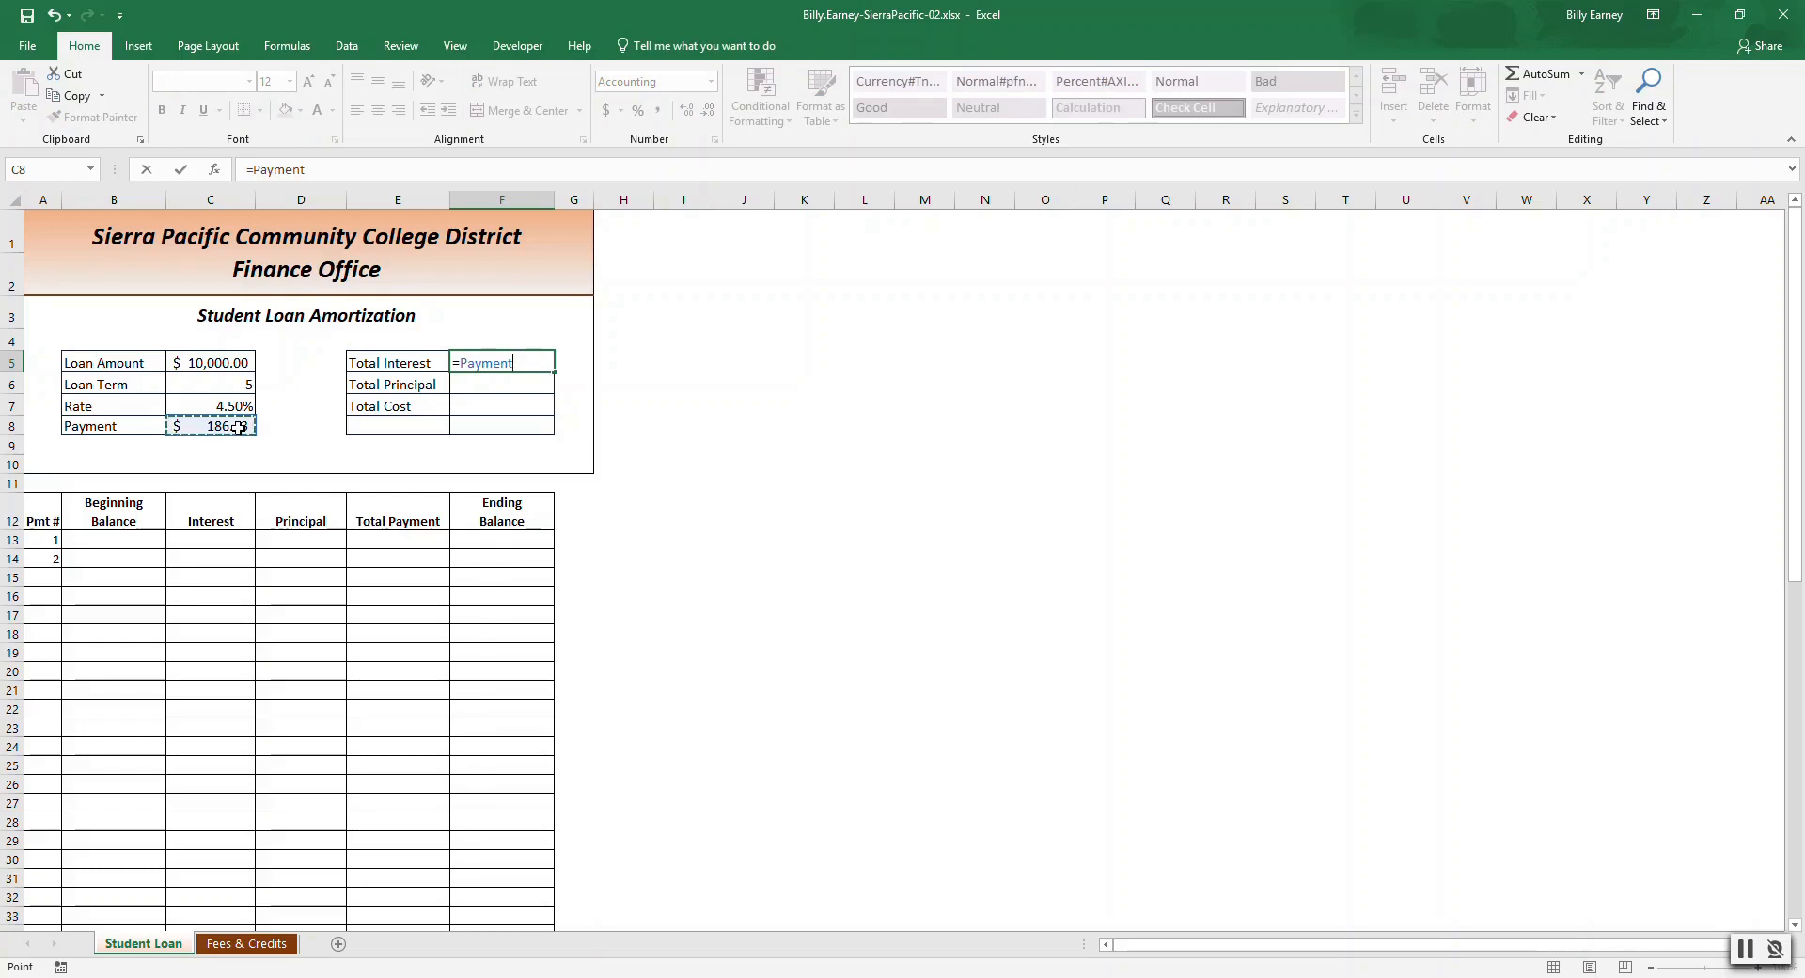
pyautogui.write('*')
pyautogui.click(244, 382)
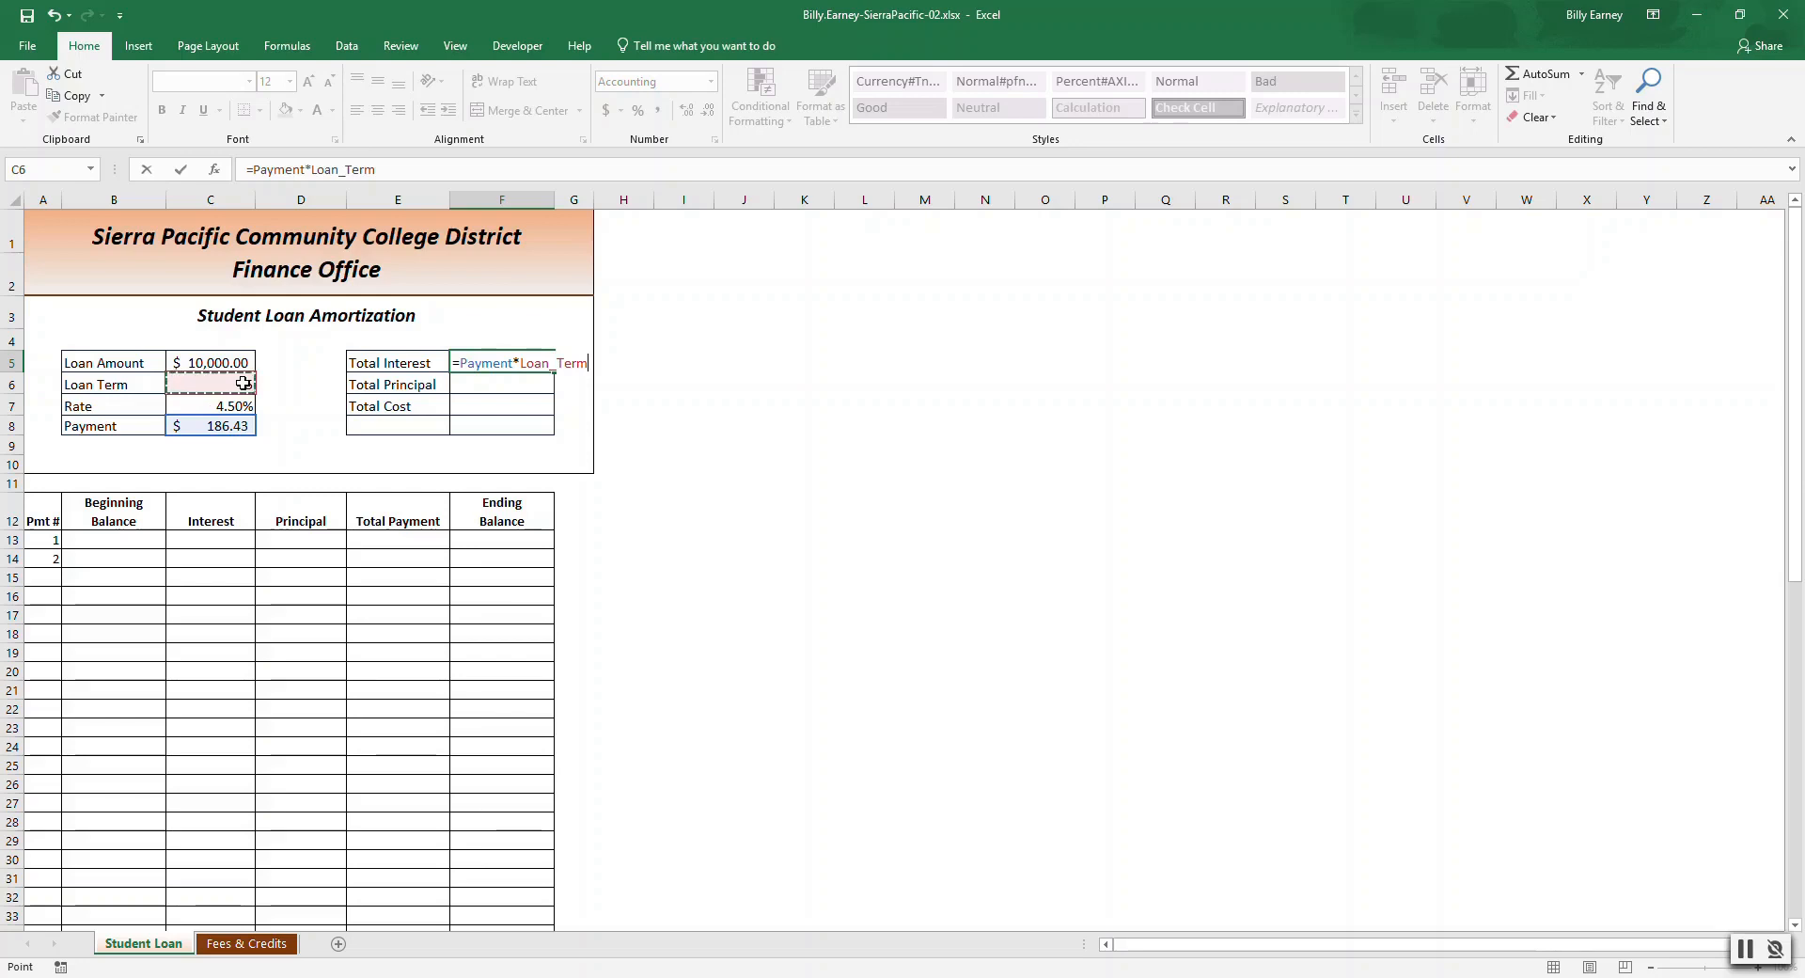
pyautogui.write('*12')
pyautogui.write('-')
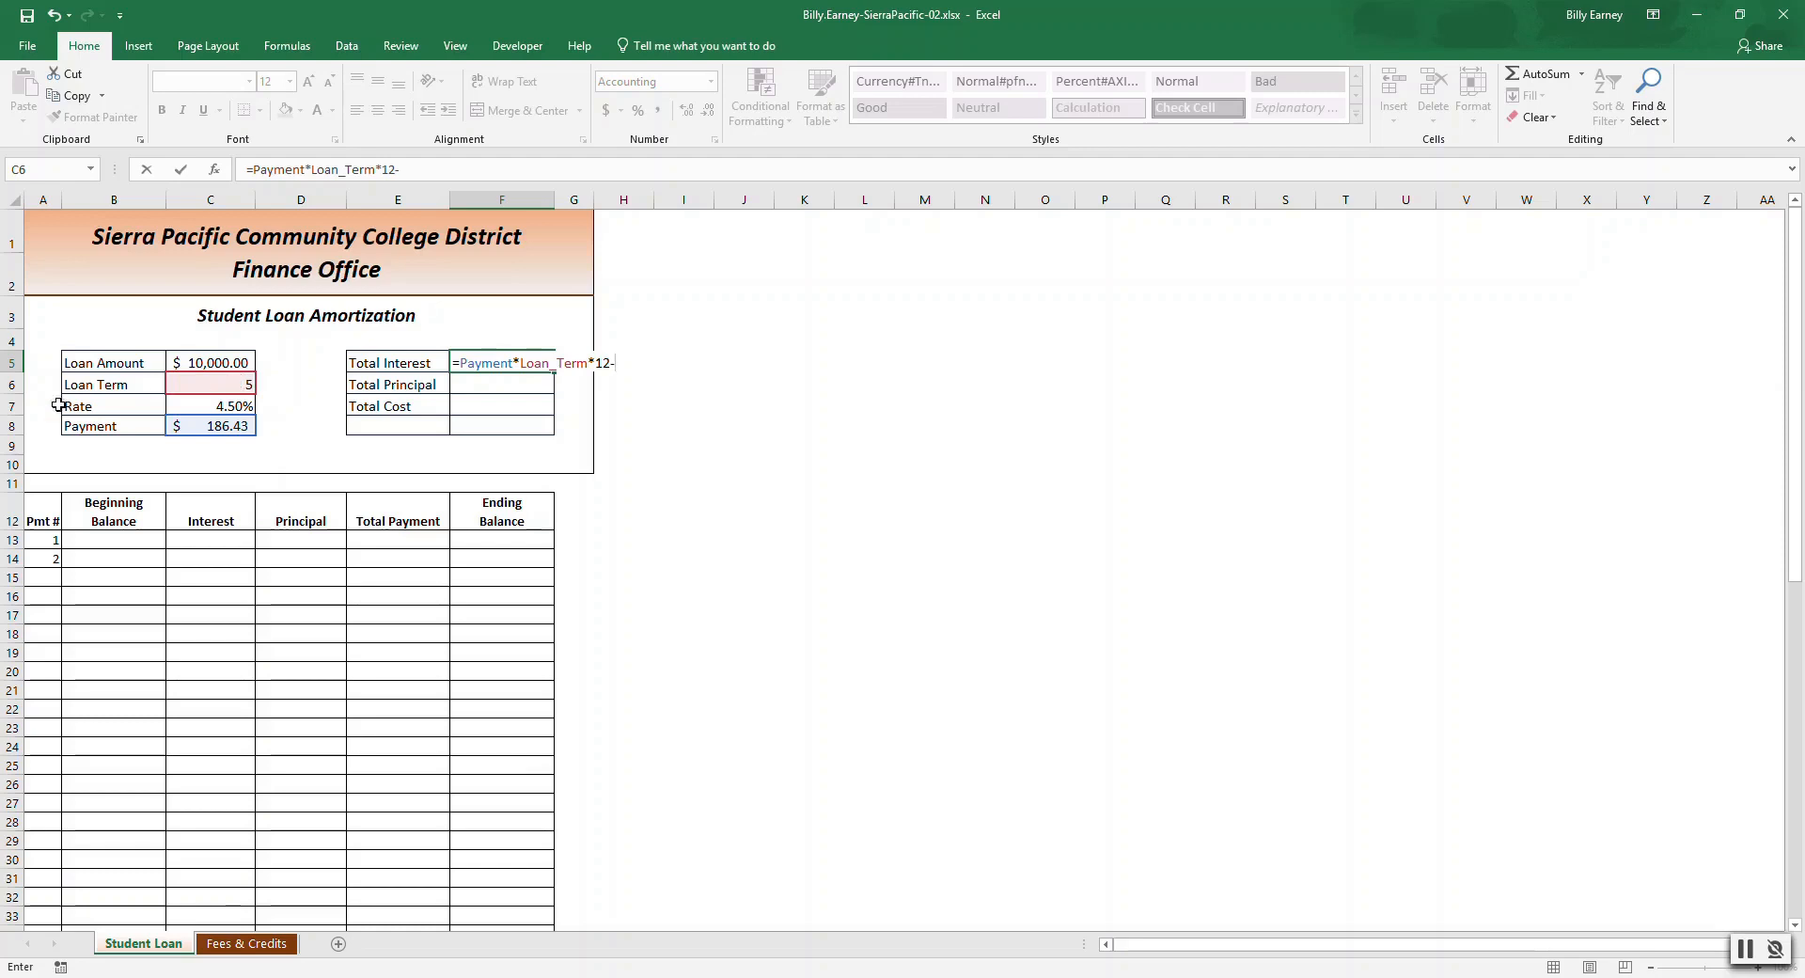
pyautogui.click(198, 362)
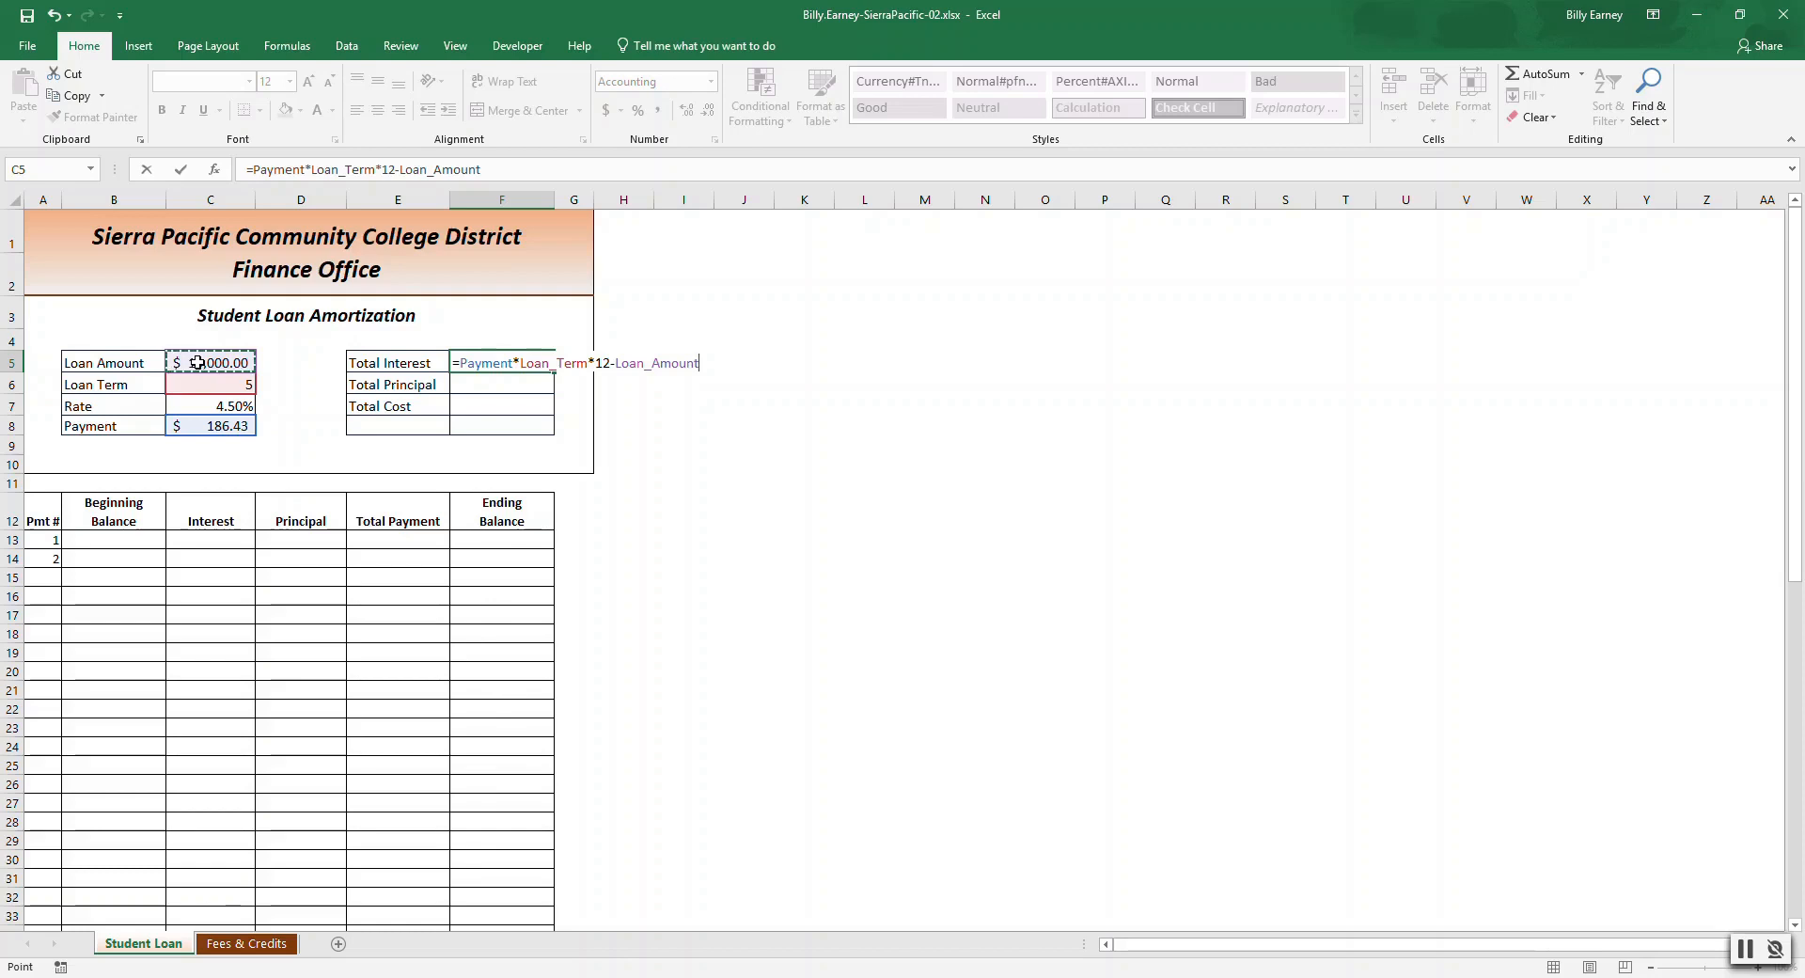
pyautogui.press('Return')
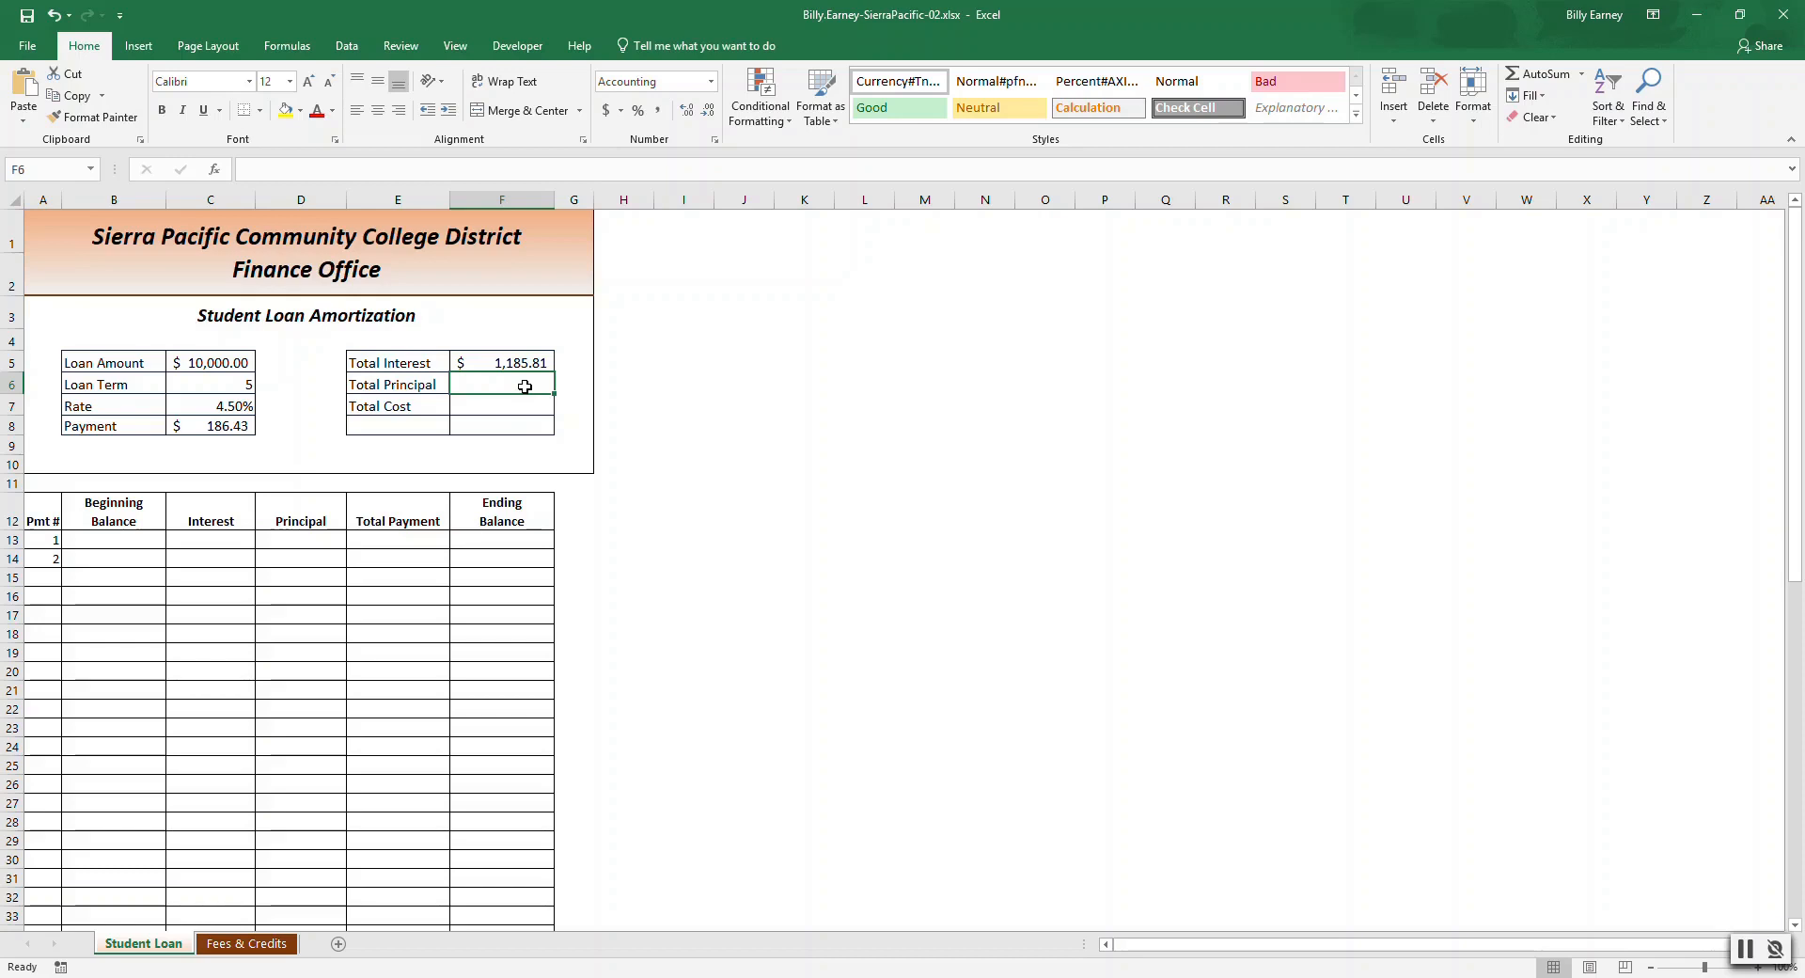
# Enter the Total Principal formula =Payment*Loan_Term*12-F5 in the cell beside Total Principal.
pyautogui.write('=')
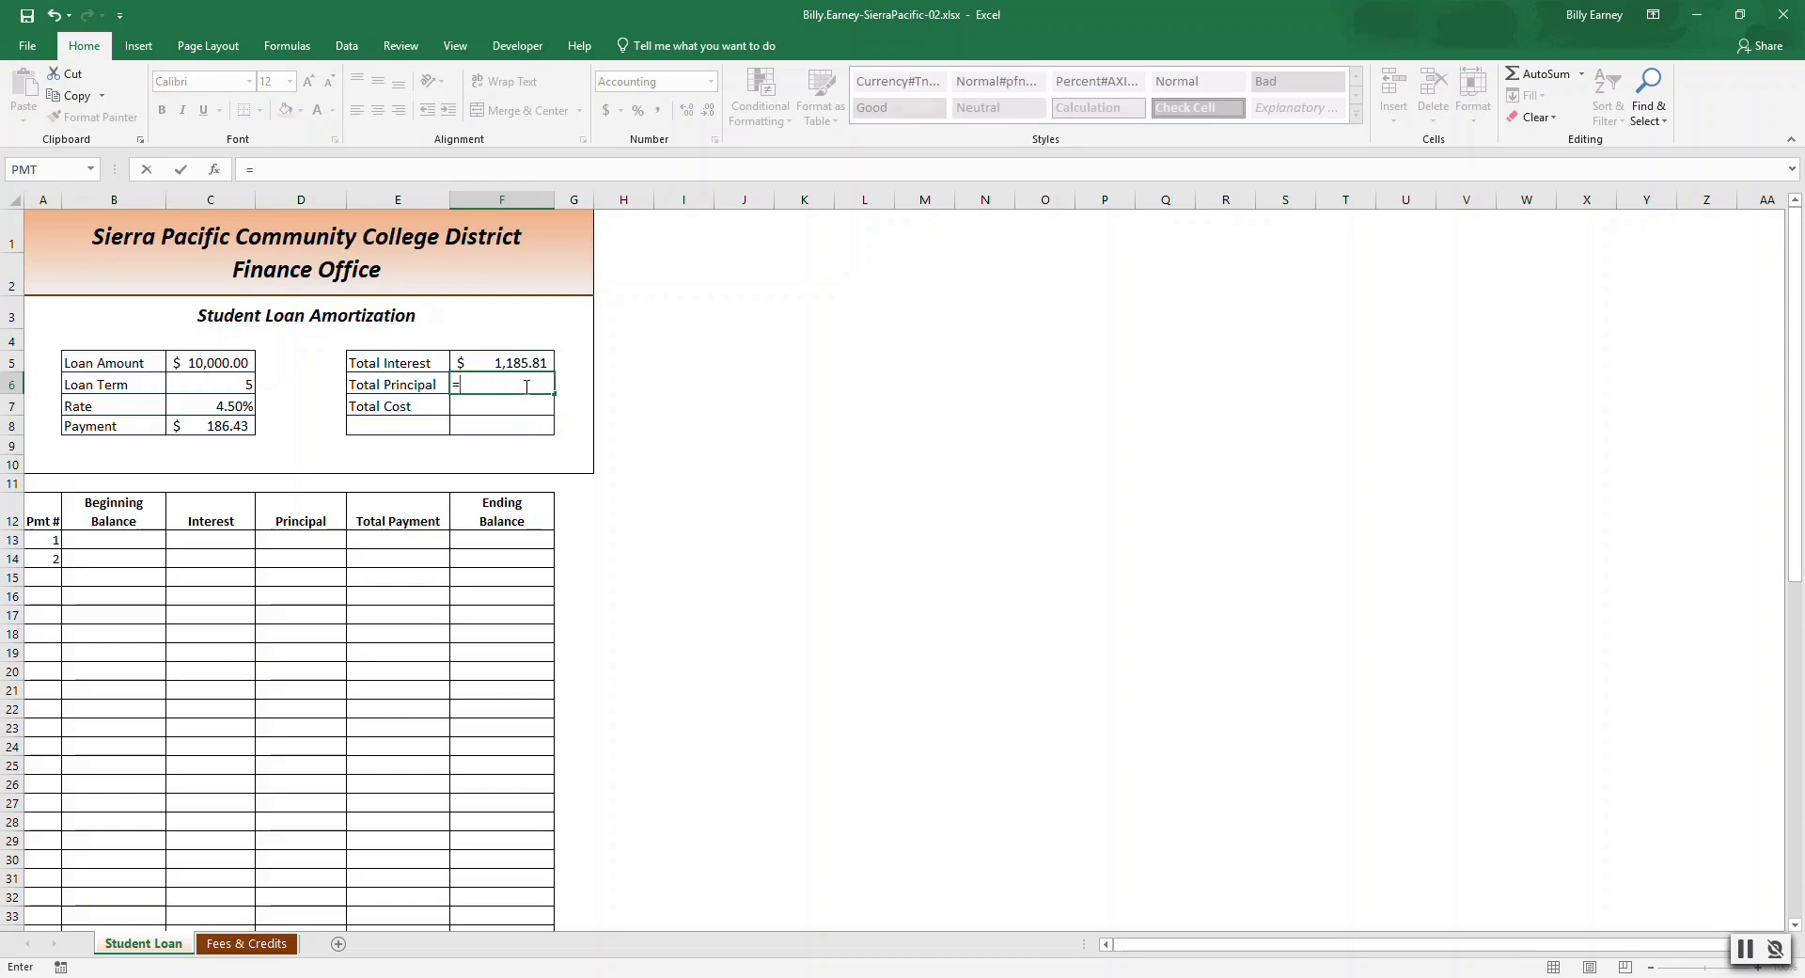
pyautogui.click(235, 427)
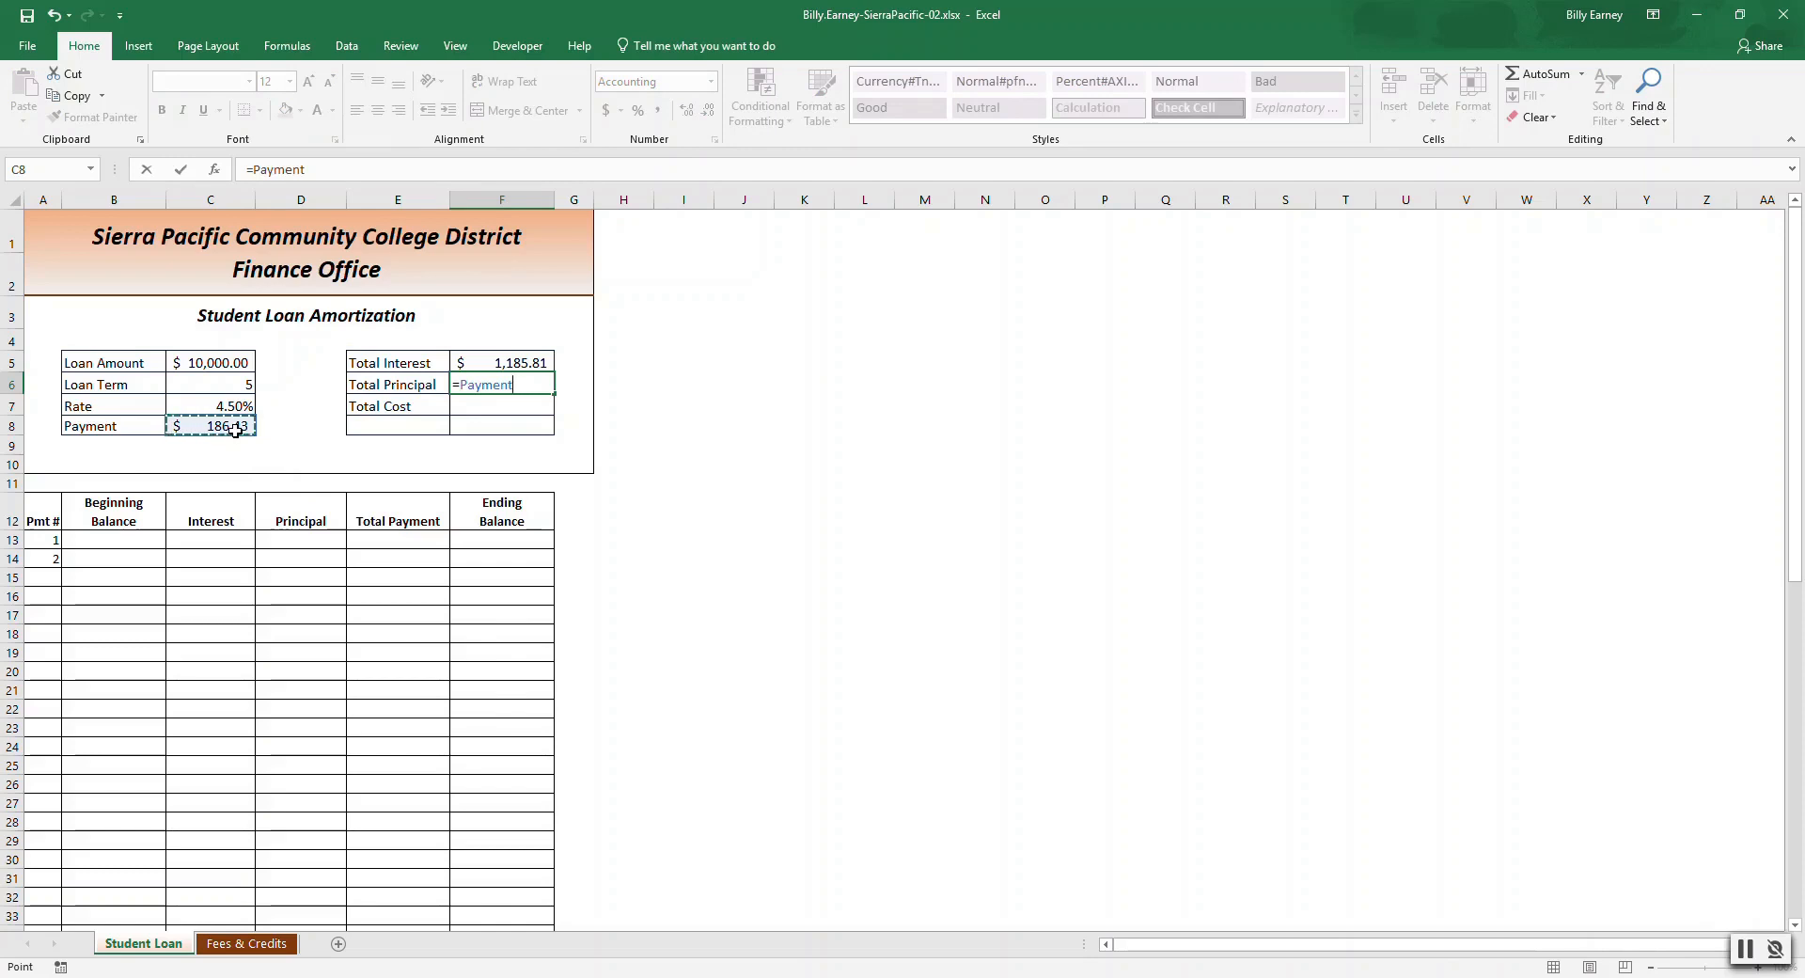
pyautogui.write('*')
pyautogui.click(233, 383)
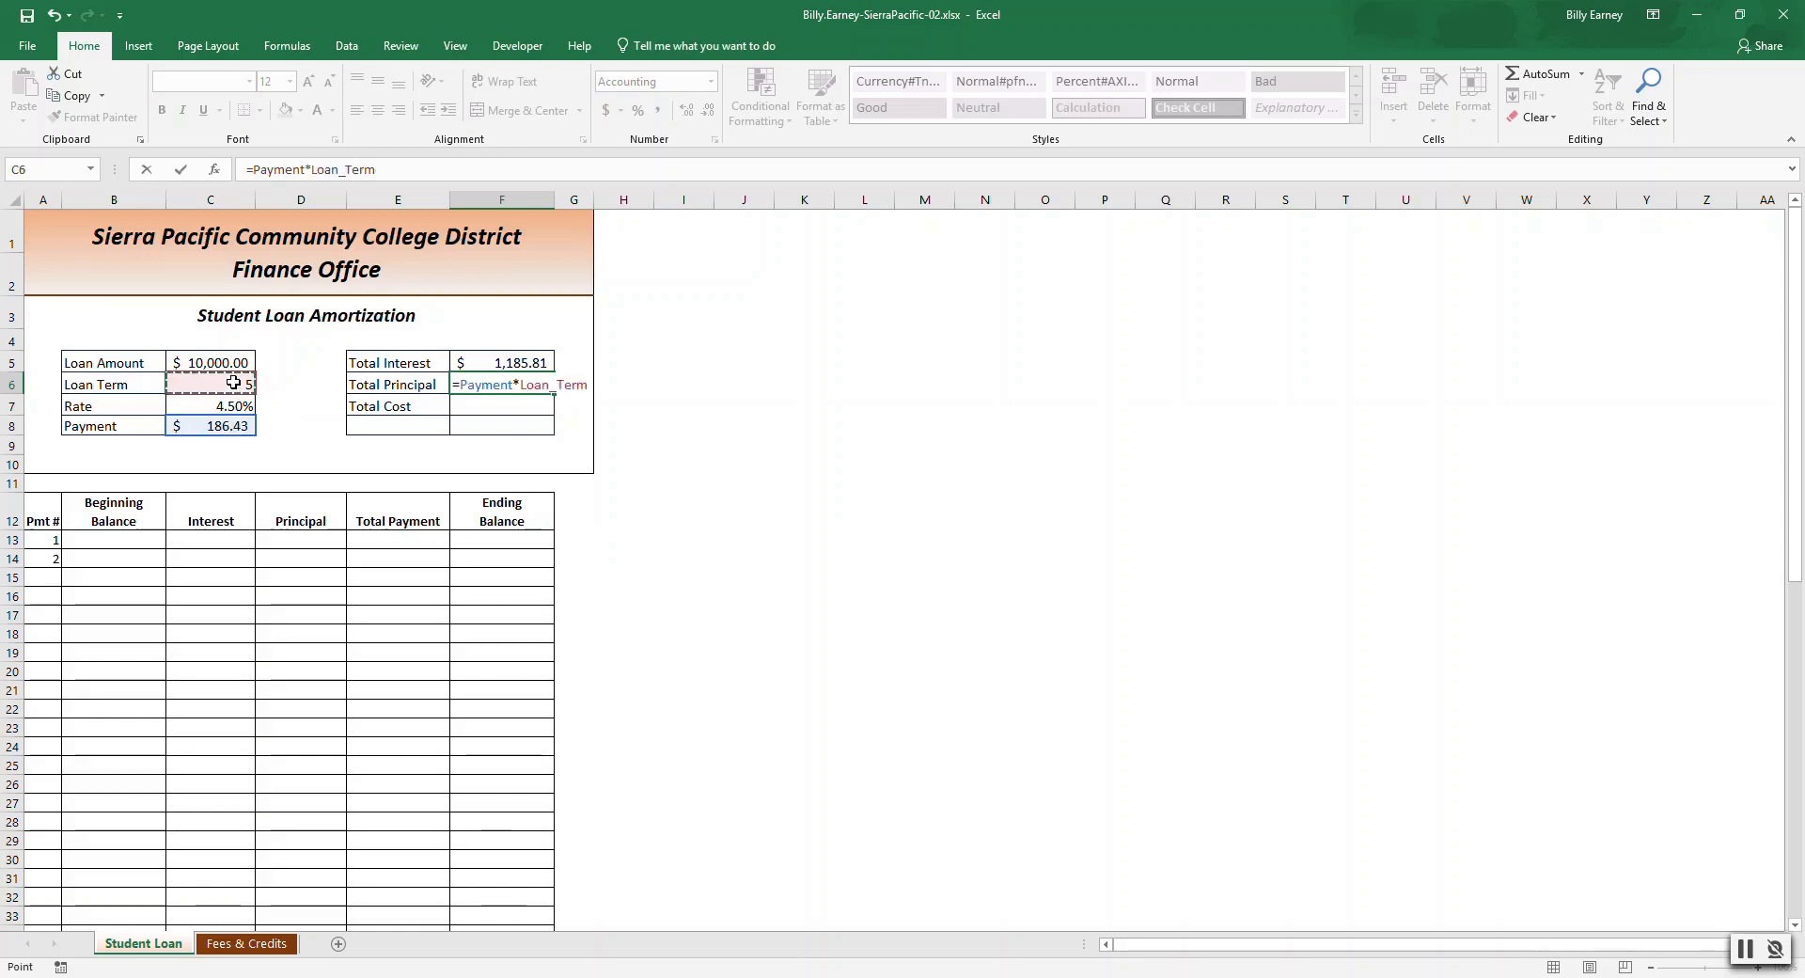
pyautogui.write('*12-')
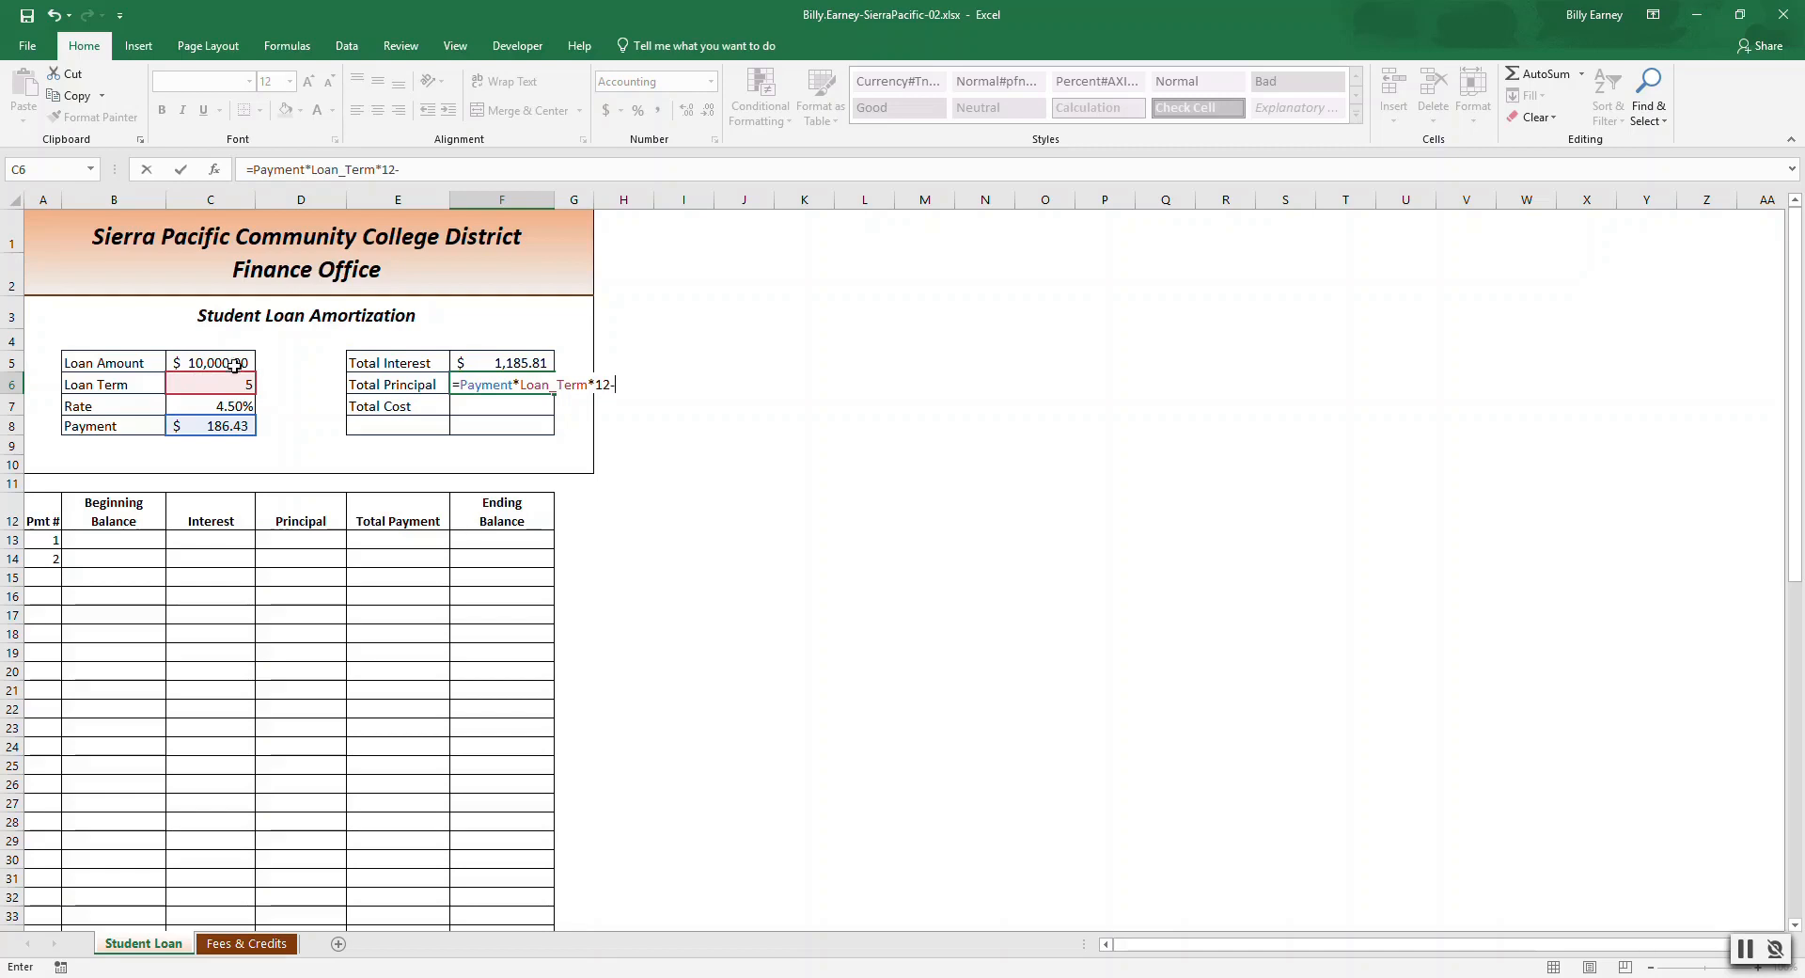
pyautogui.click(508, 363)
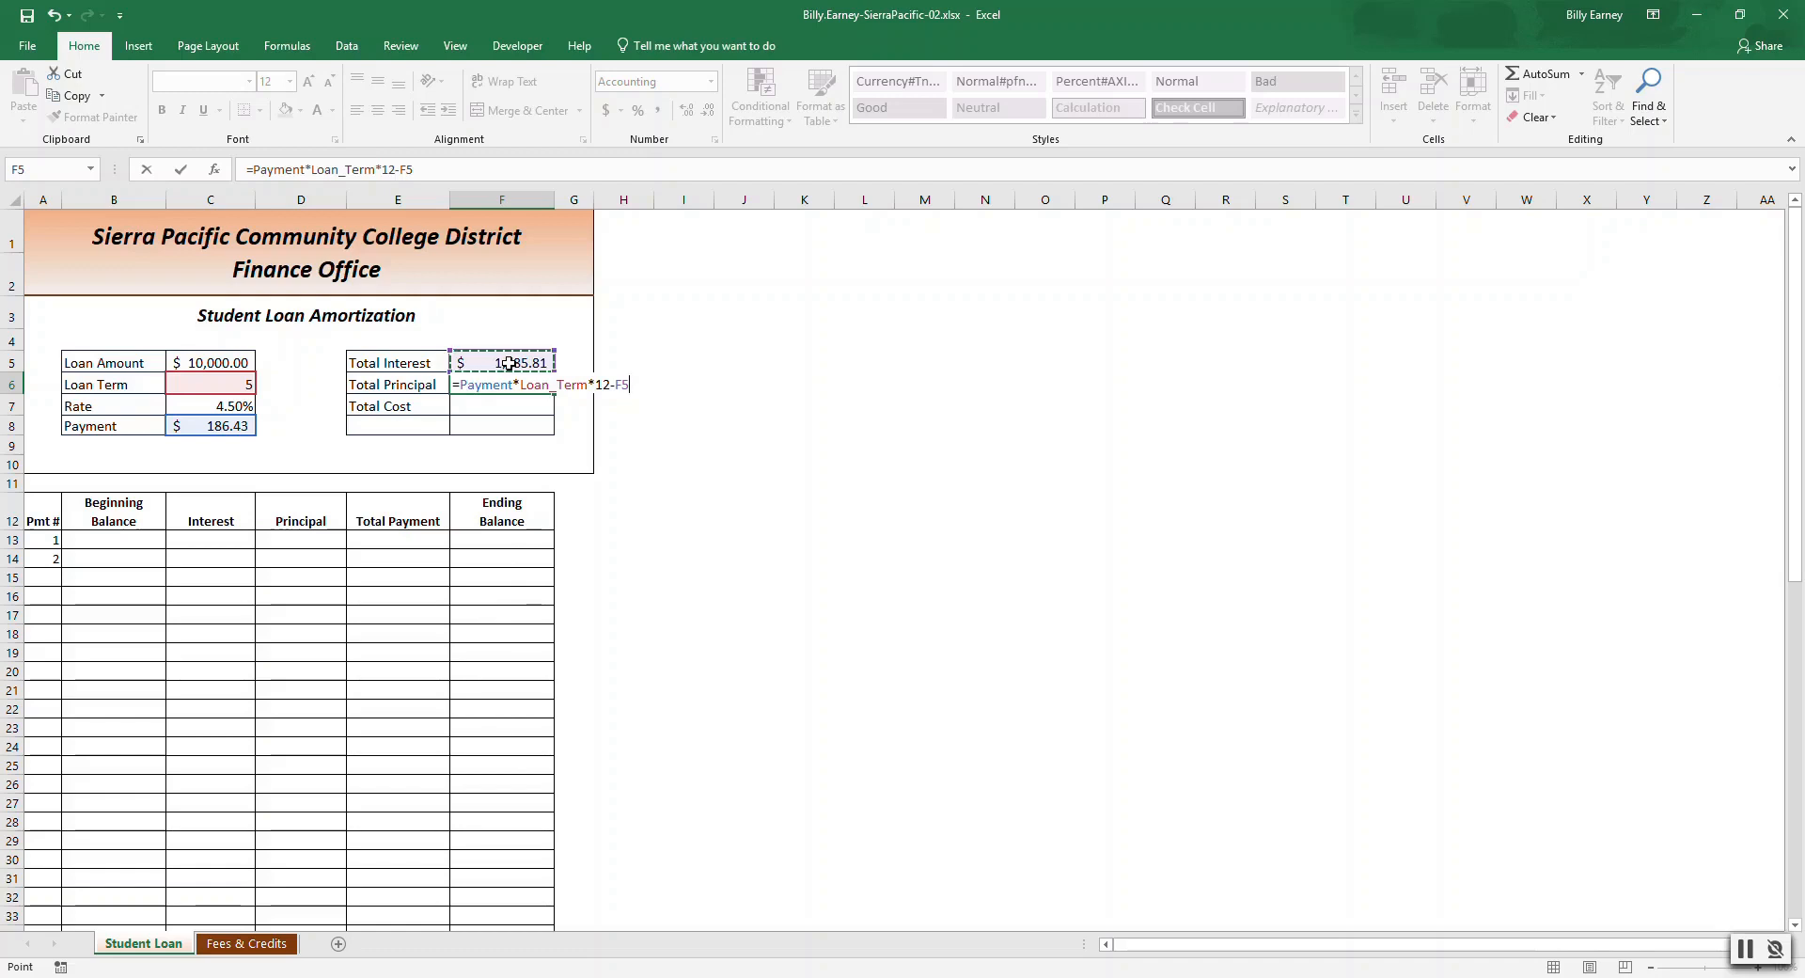
pyautogui.press('Return')
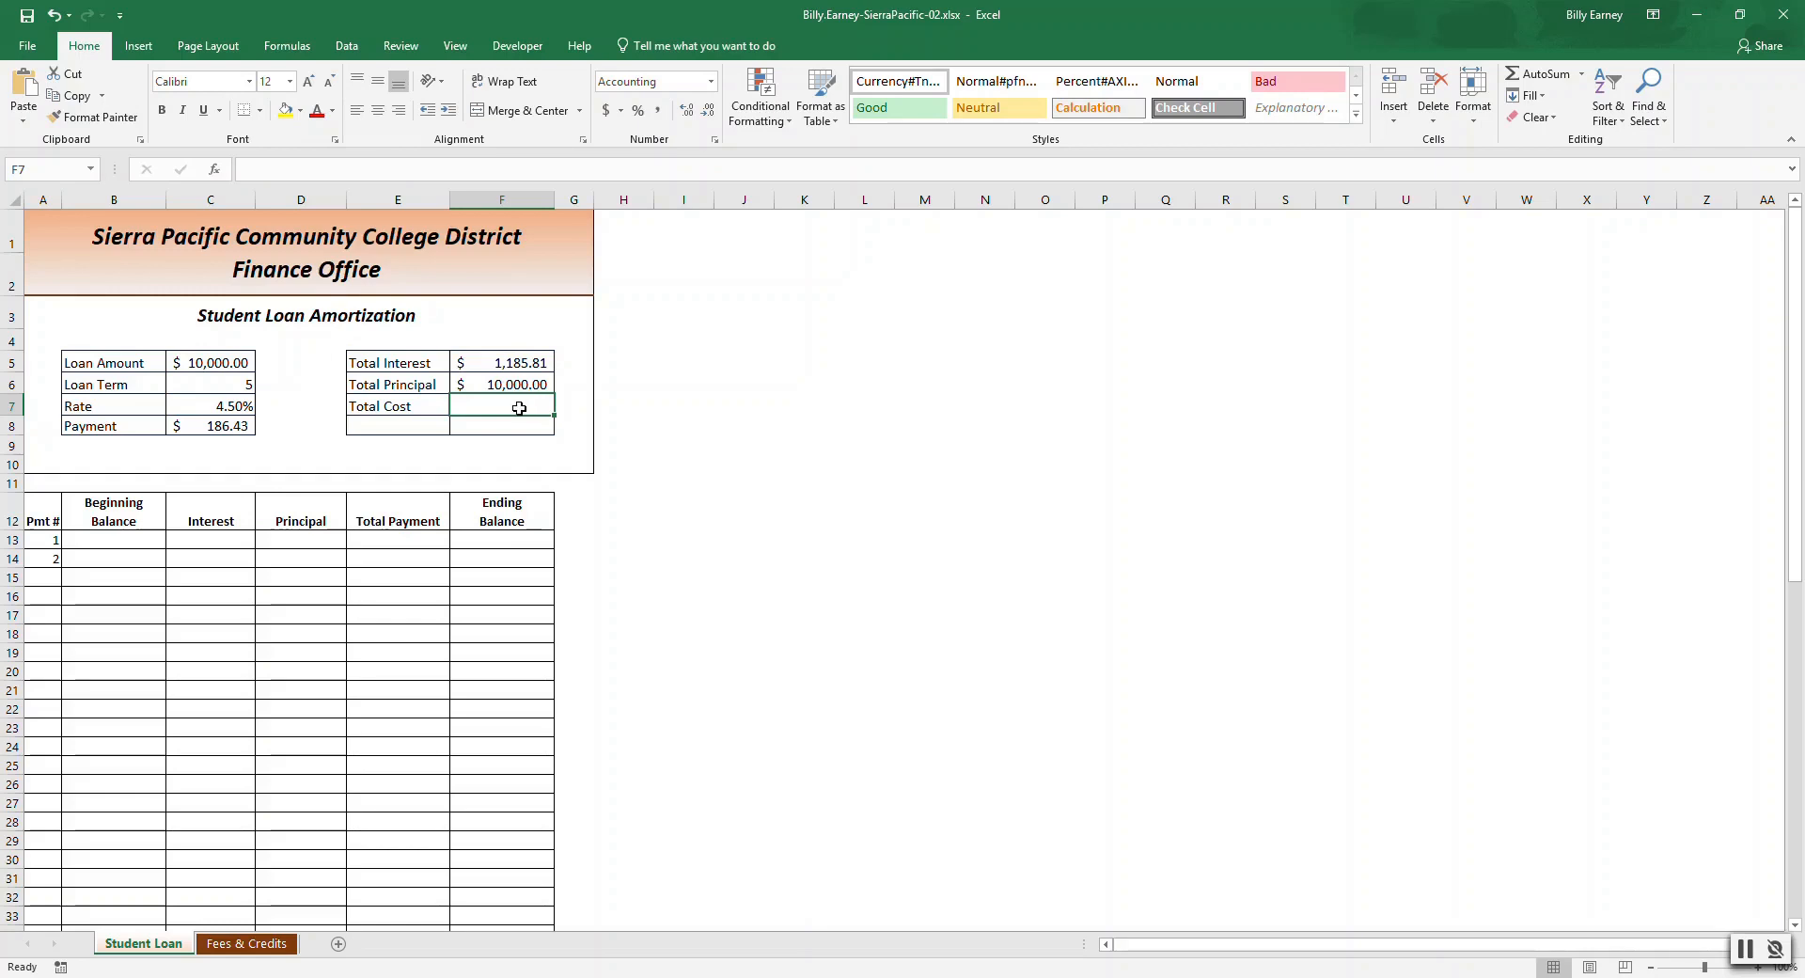
# Enter the Total Cost formula =F5+F6 adding total interest and total principal.
pyautogui.write('=')
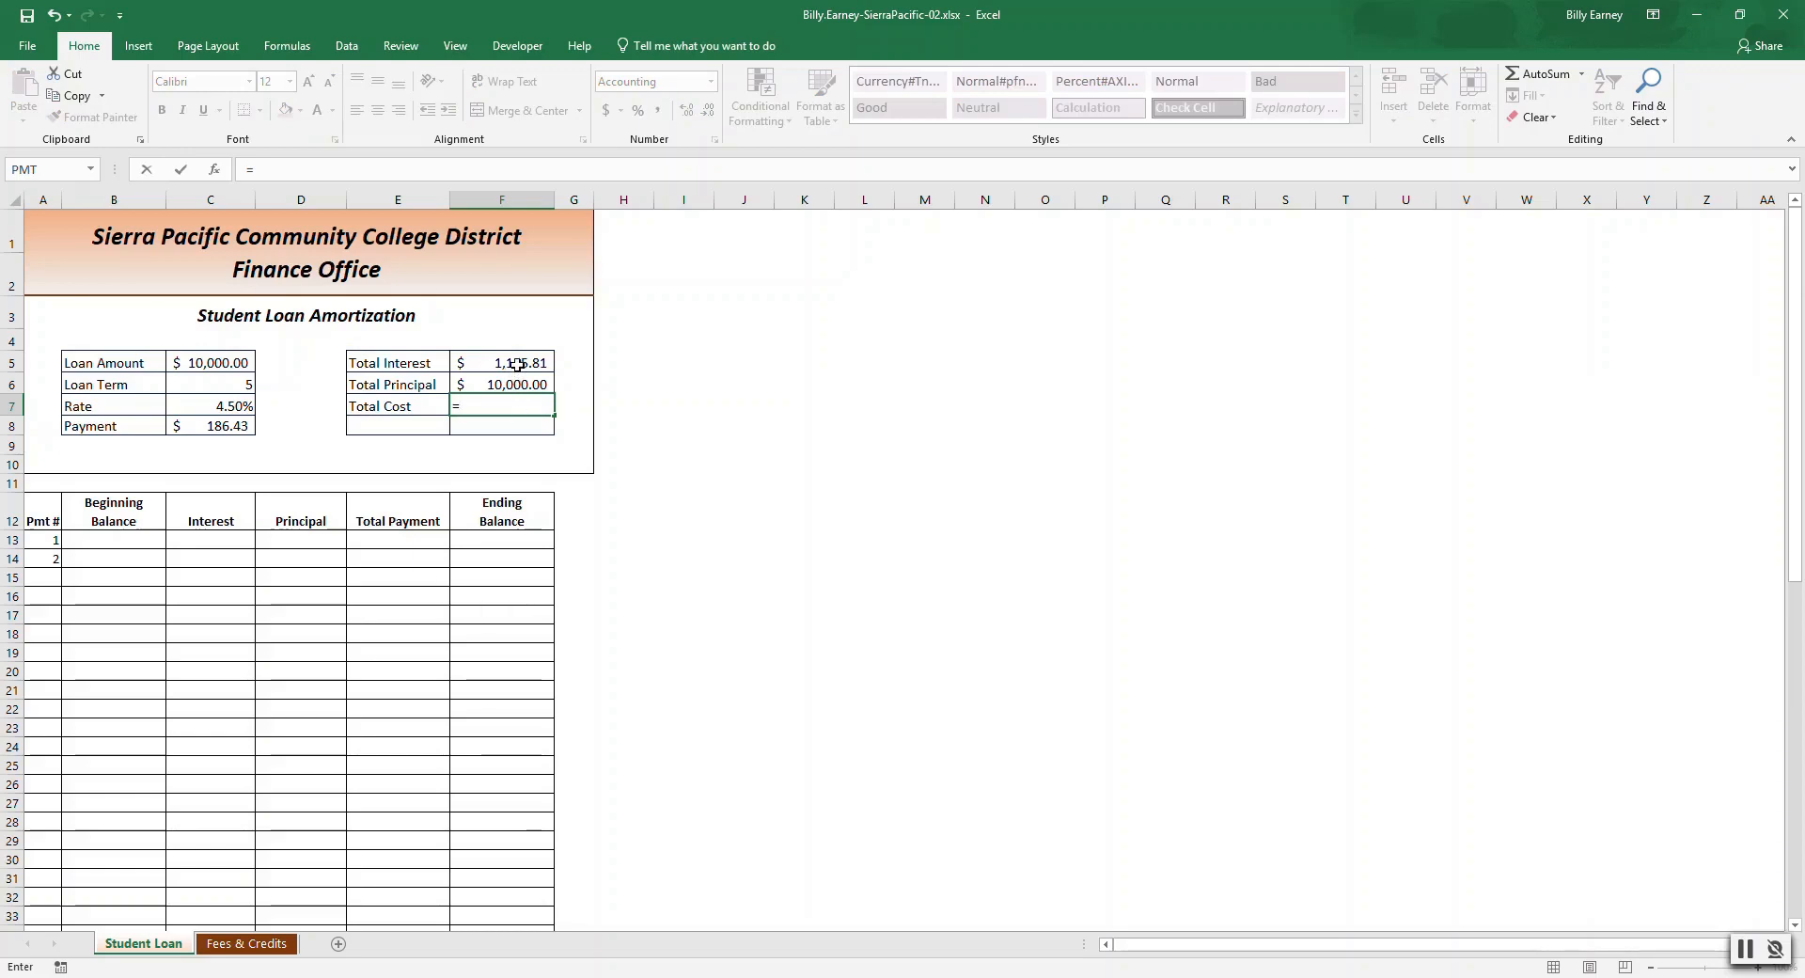
pyautogui.click(517, 364)
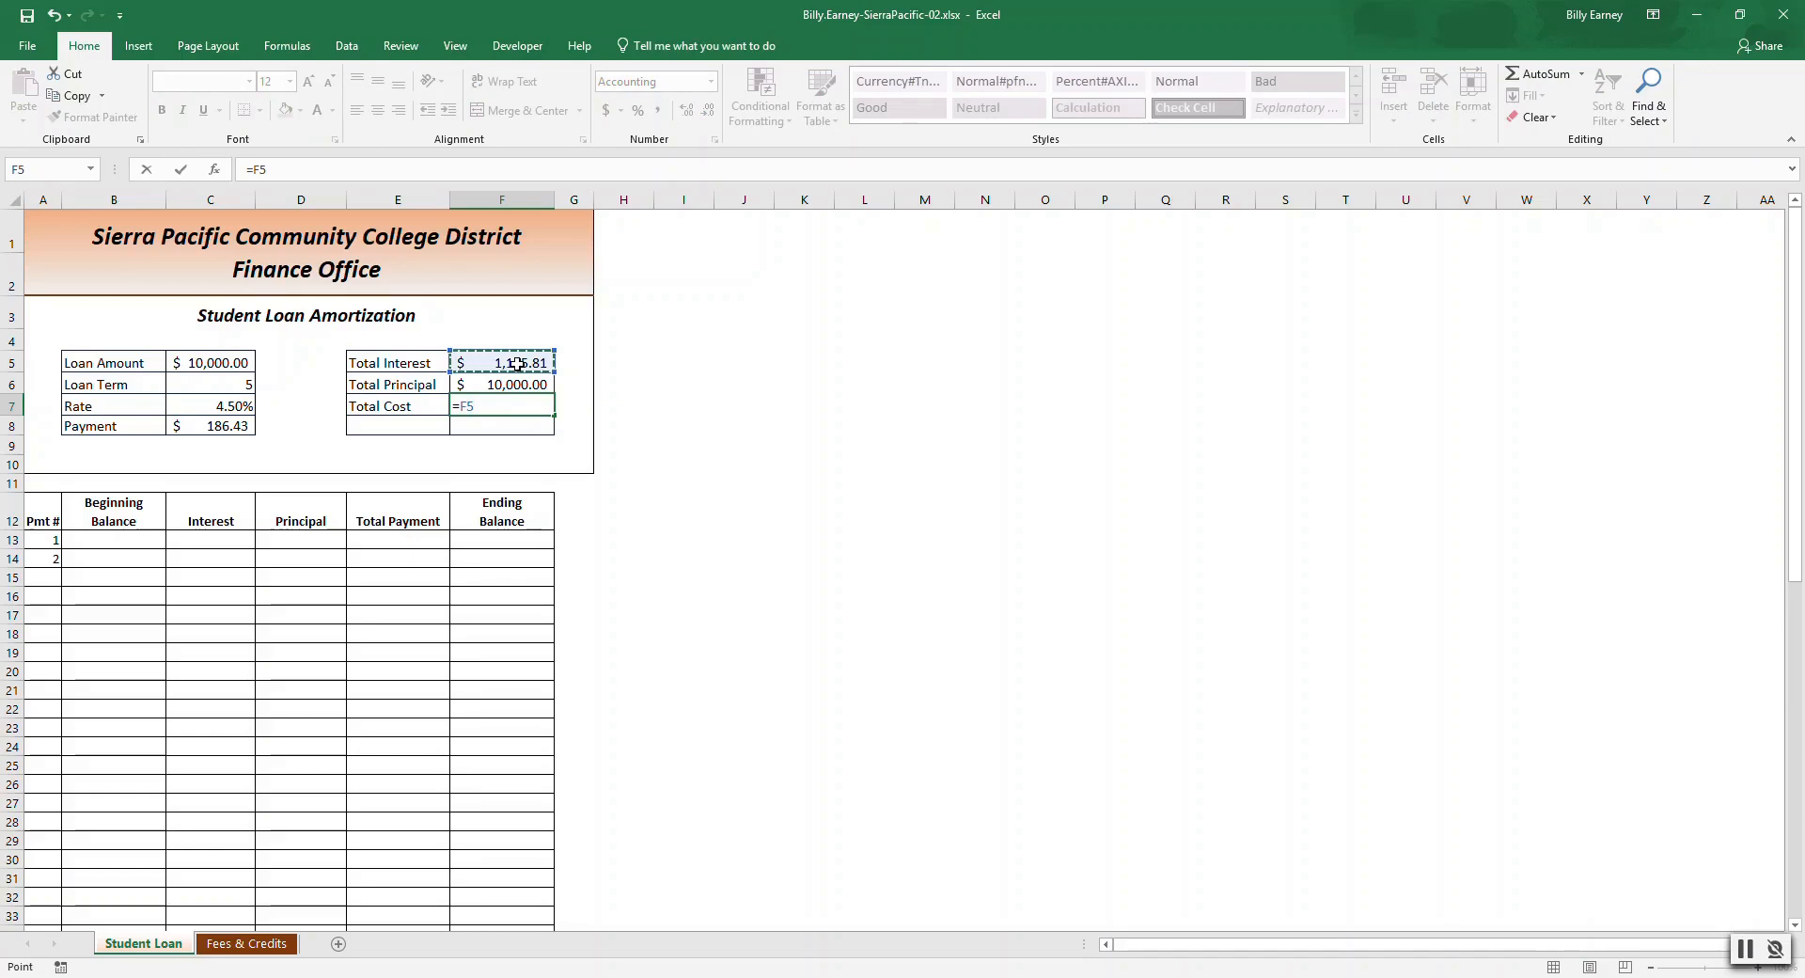
pyautogui.write('+')
pyautogui.click(514, 387)
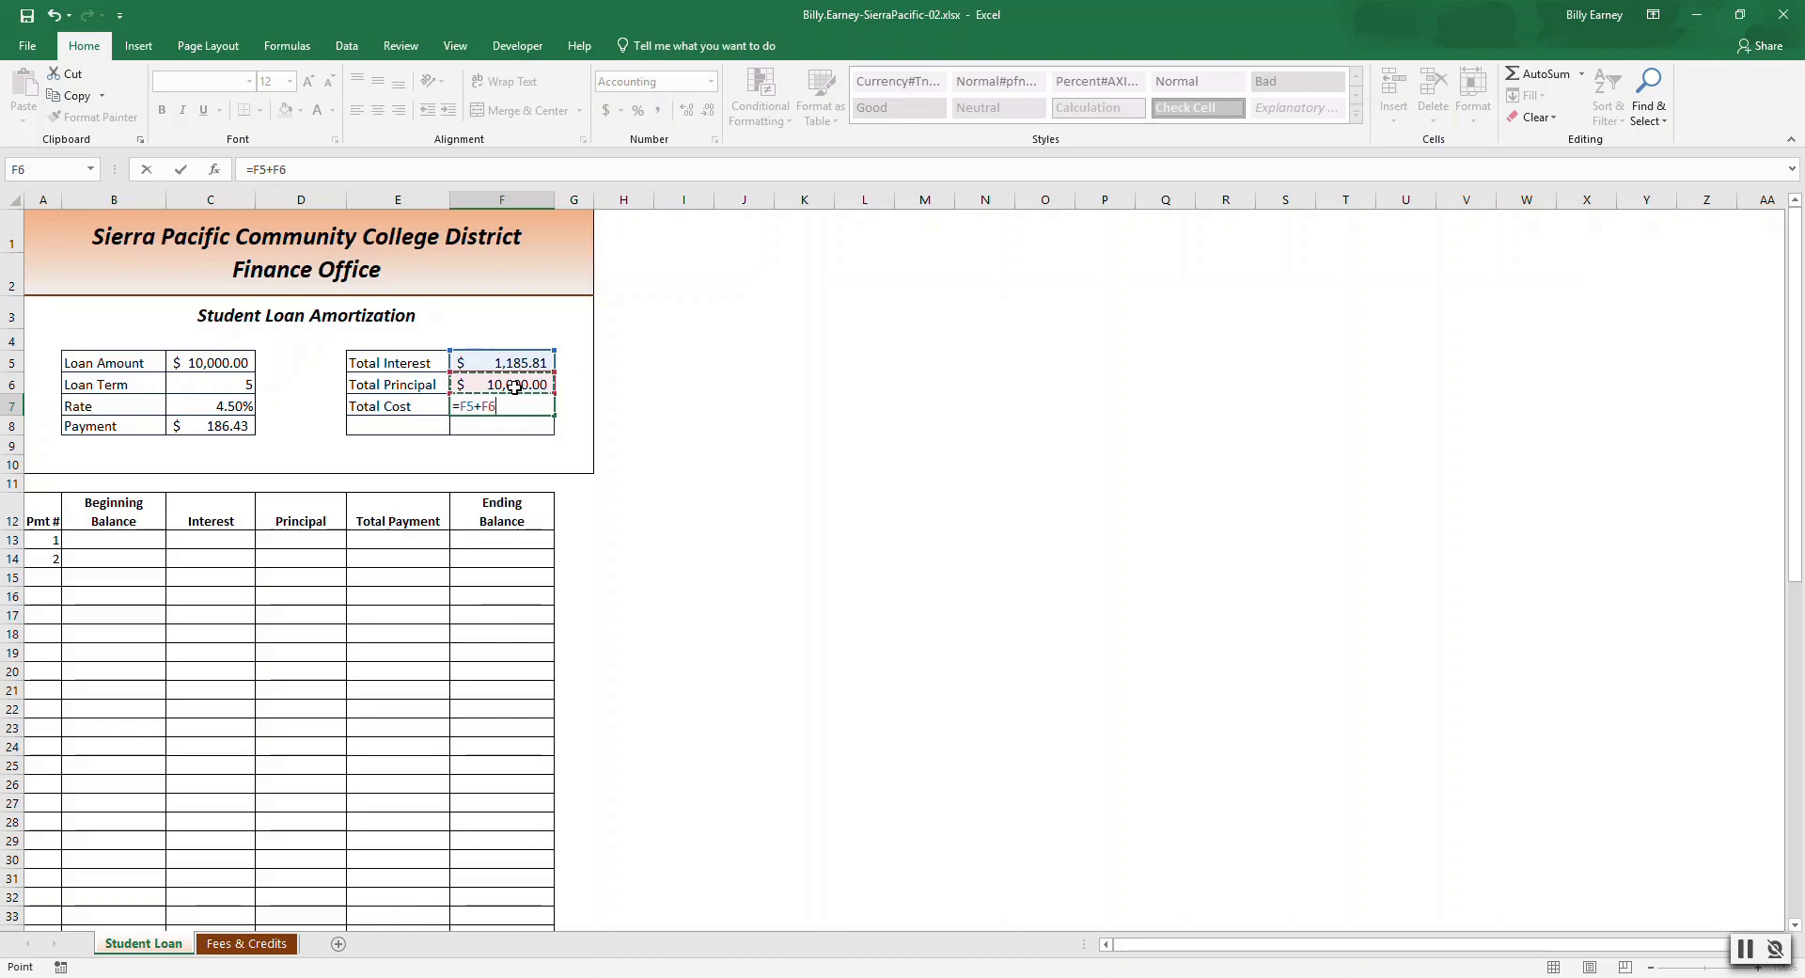
pyautogui.press('Return')
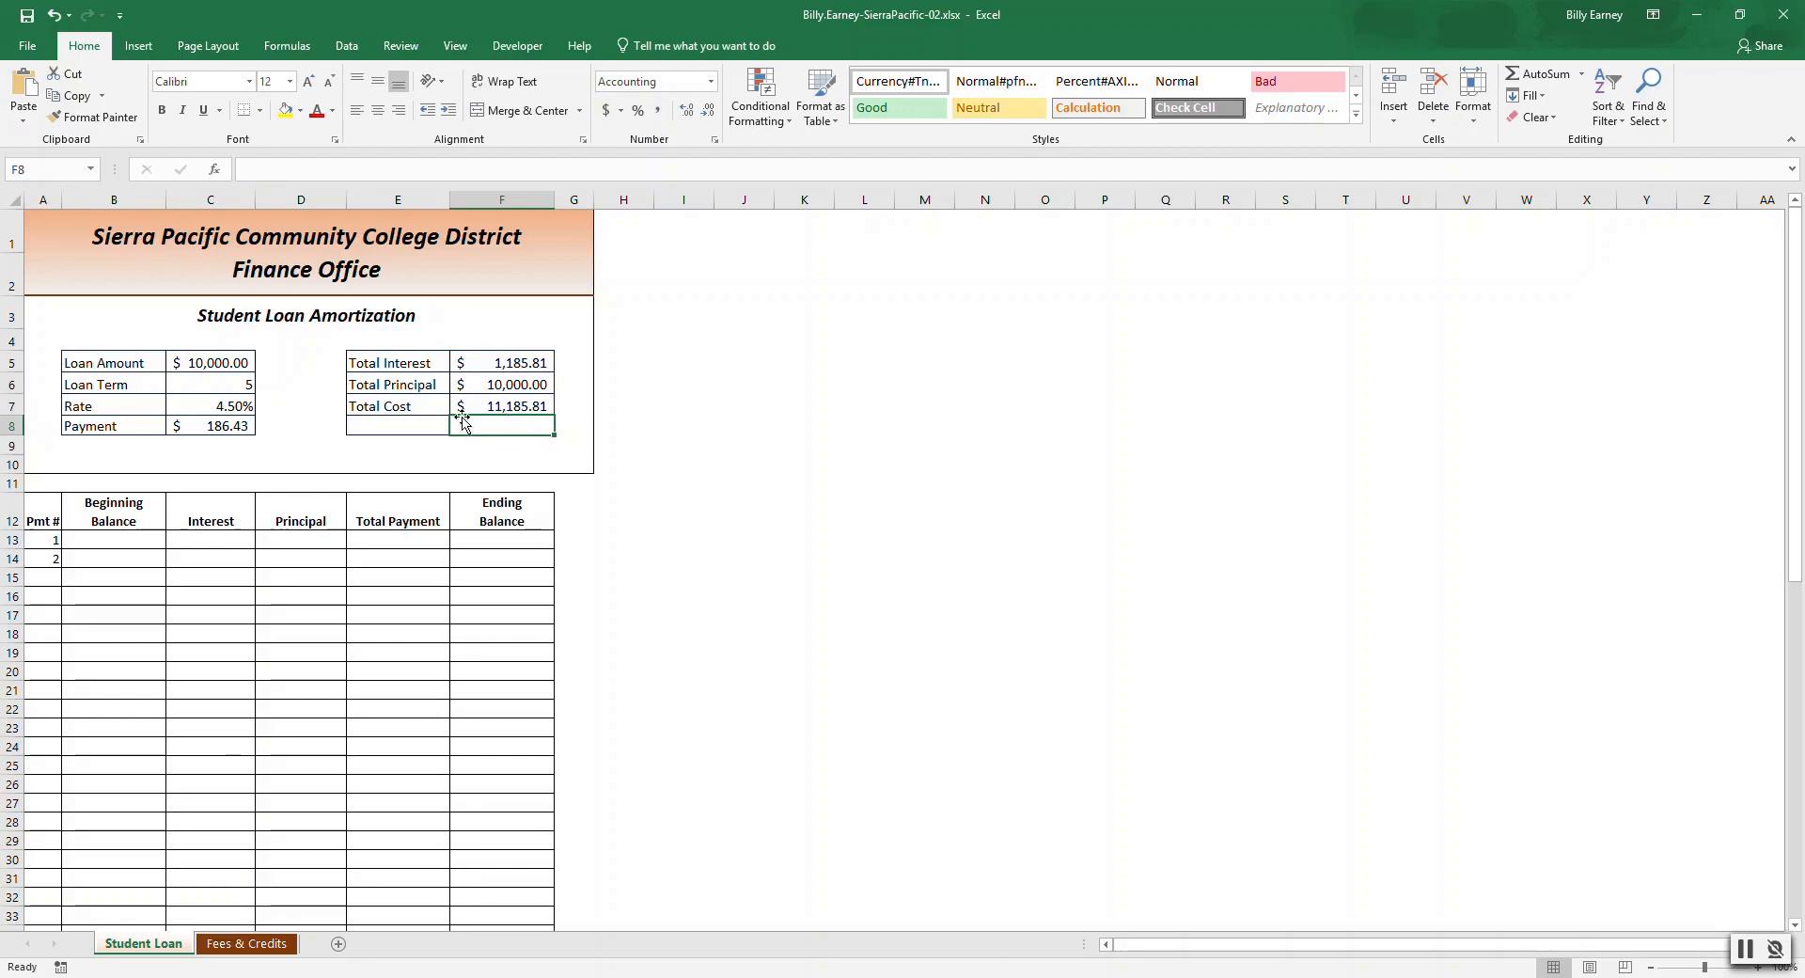
# Set the first payment's Beginning Balance to =C5, referencing the loan amount.
pyautogui.click(110, 540)
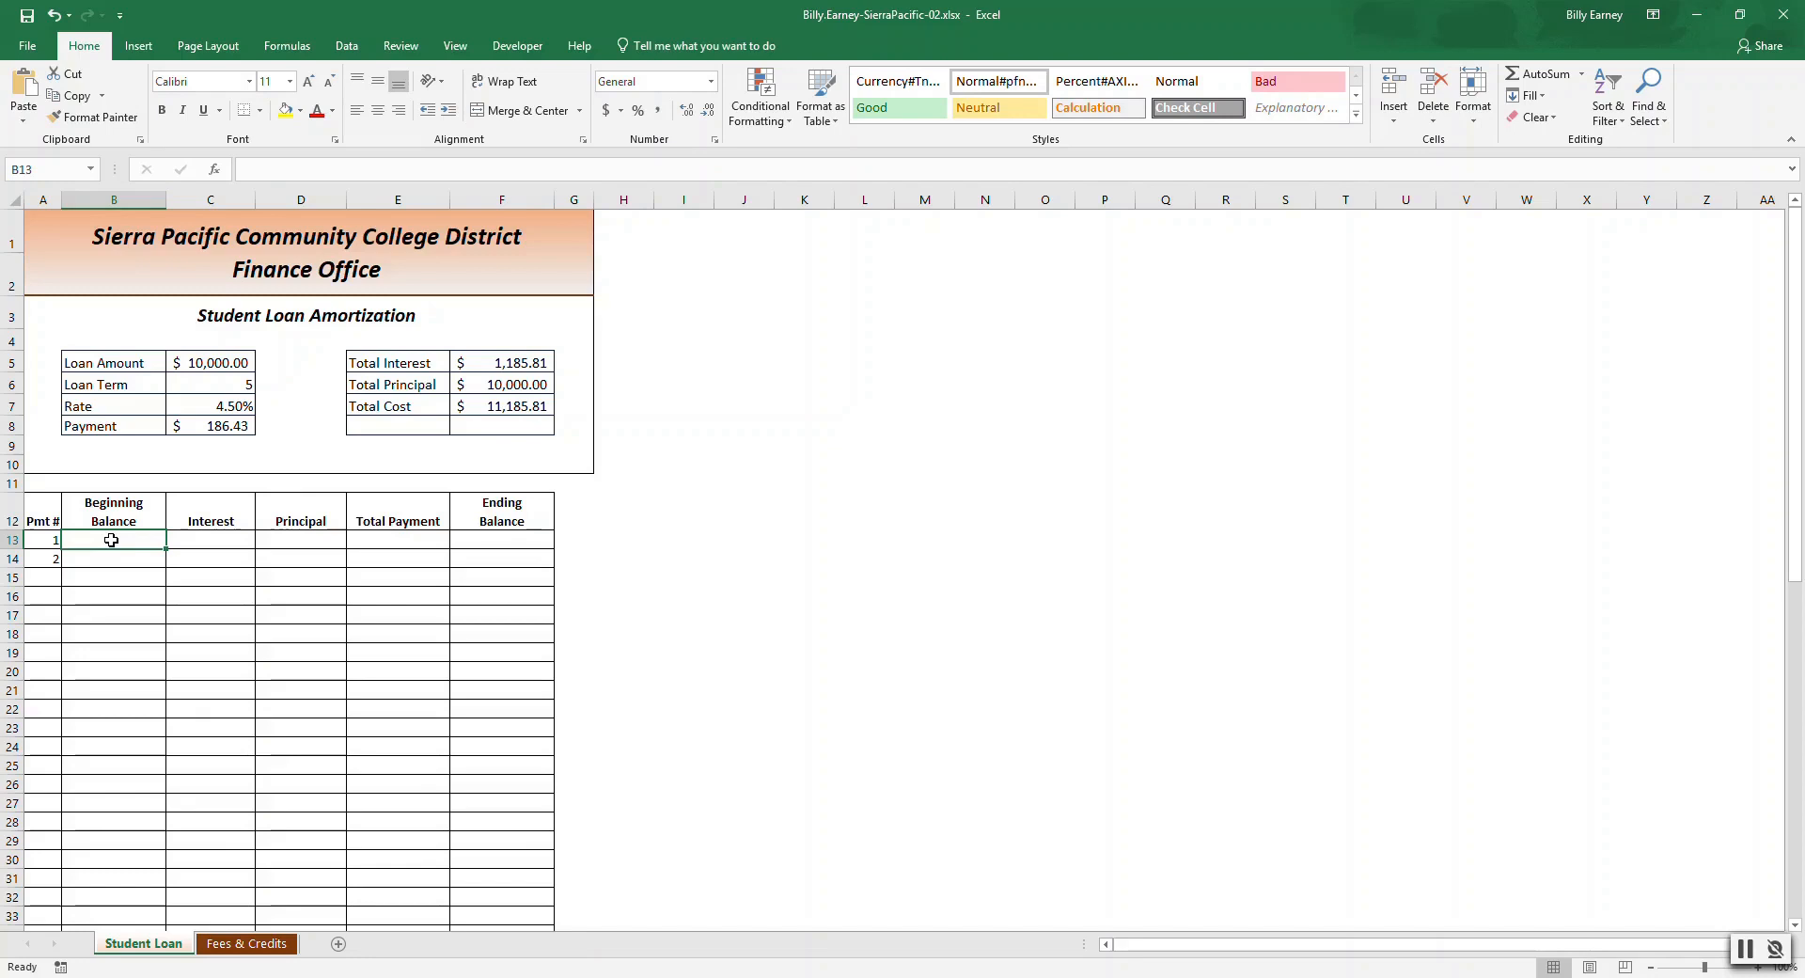
pyautogui.write('=')
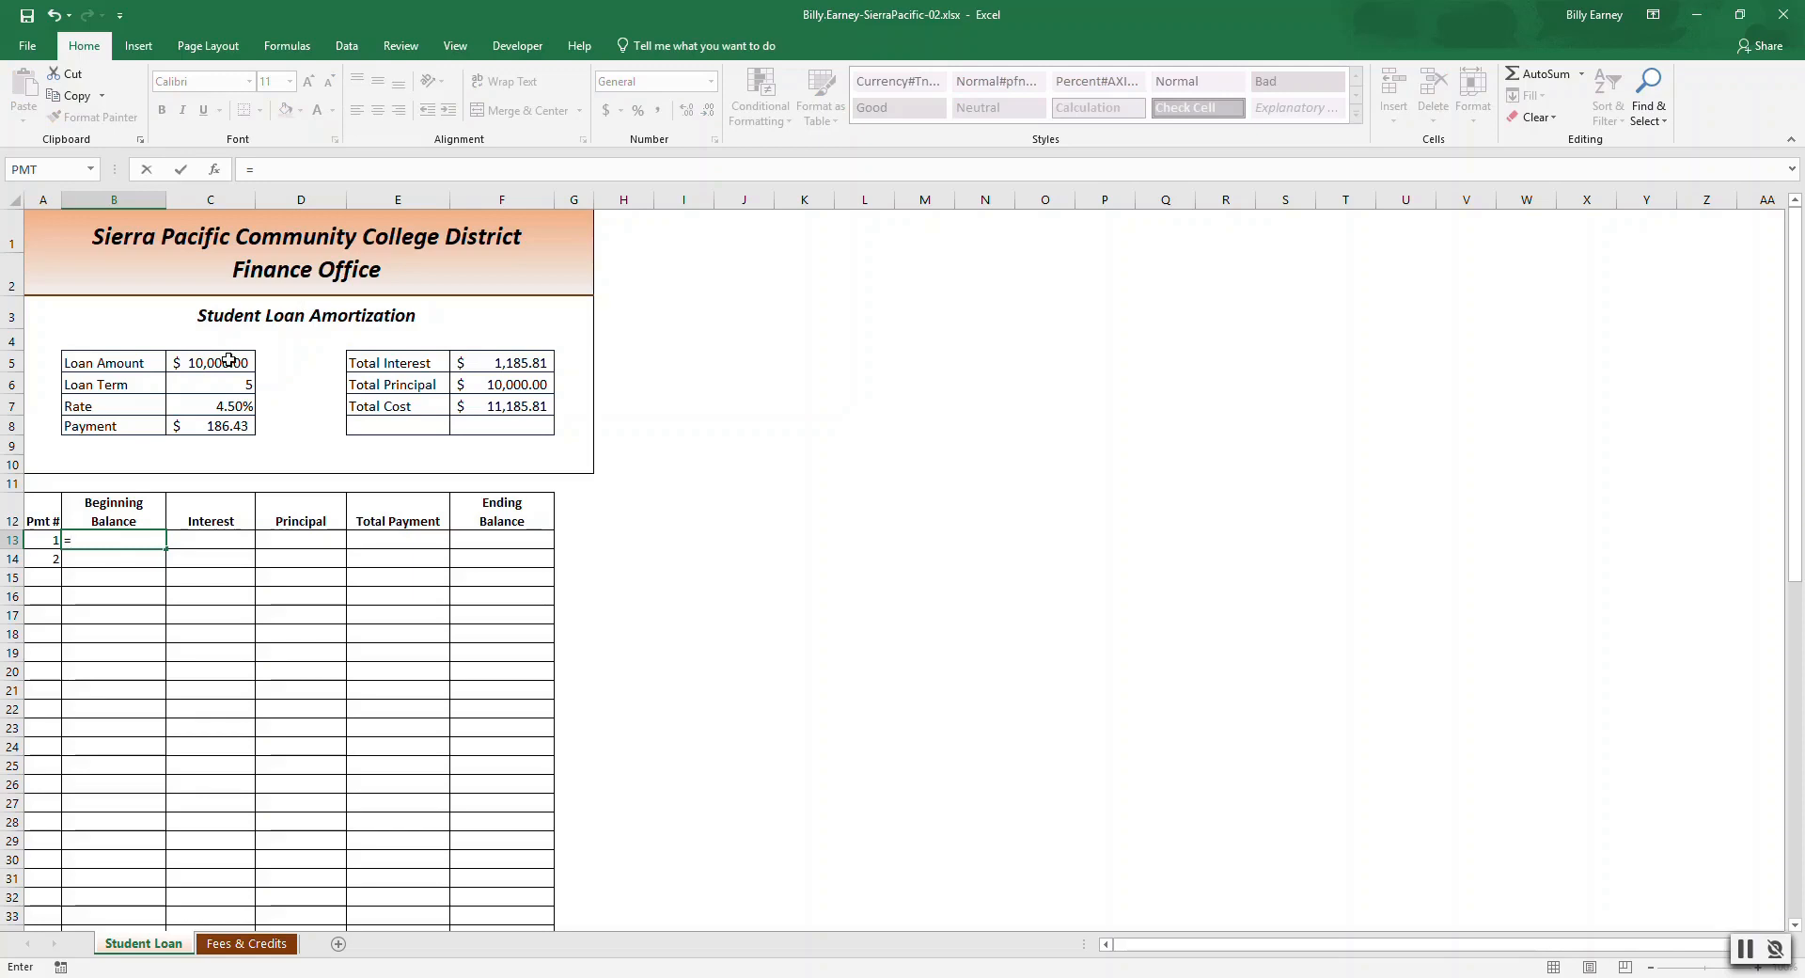
pyautogui.write('C5')
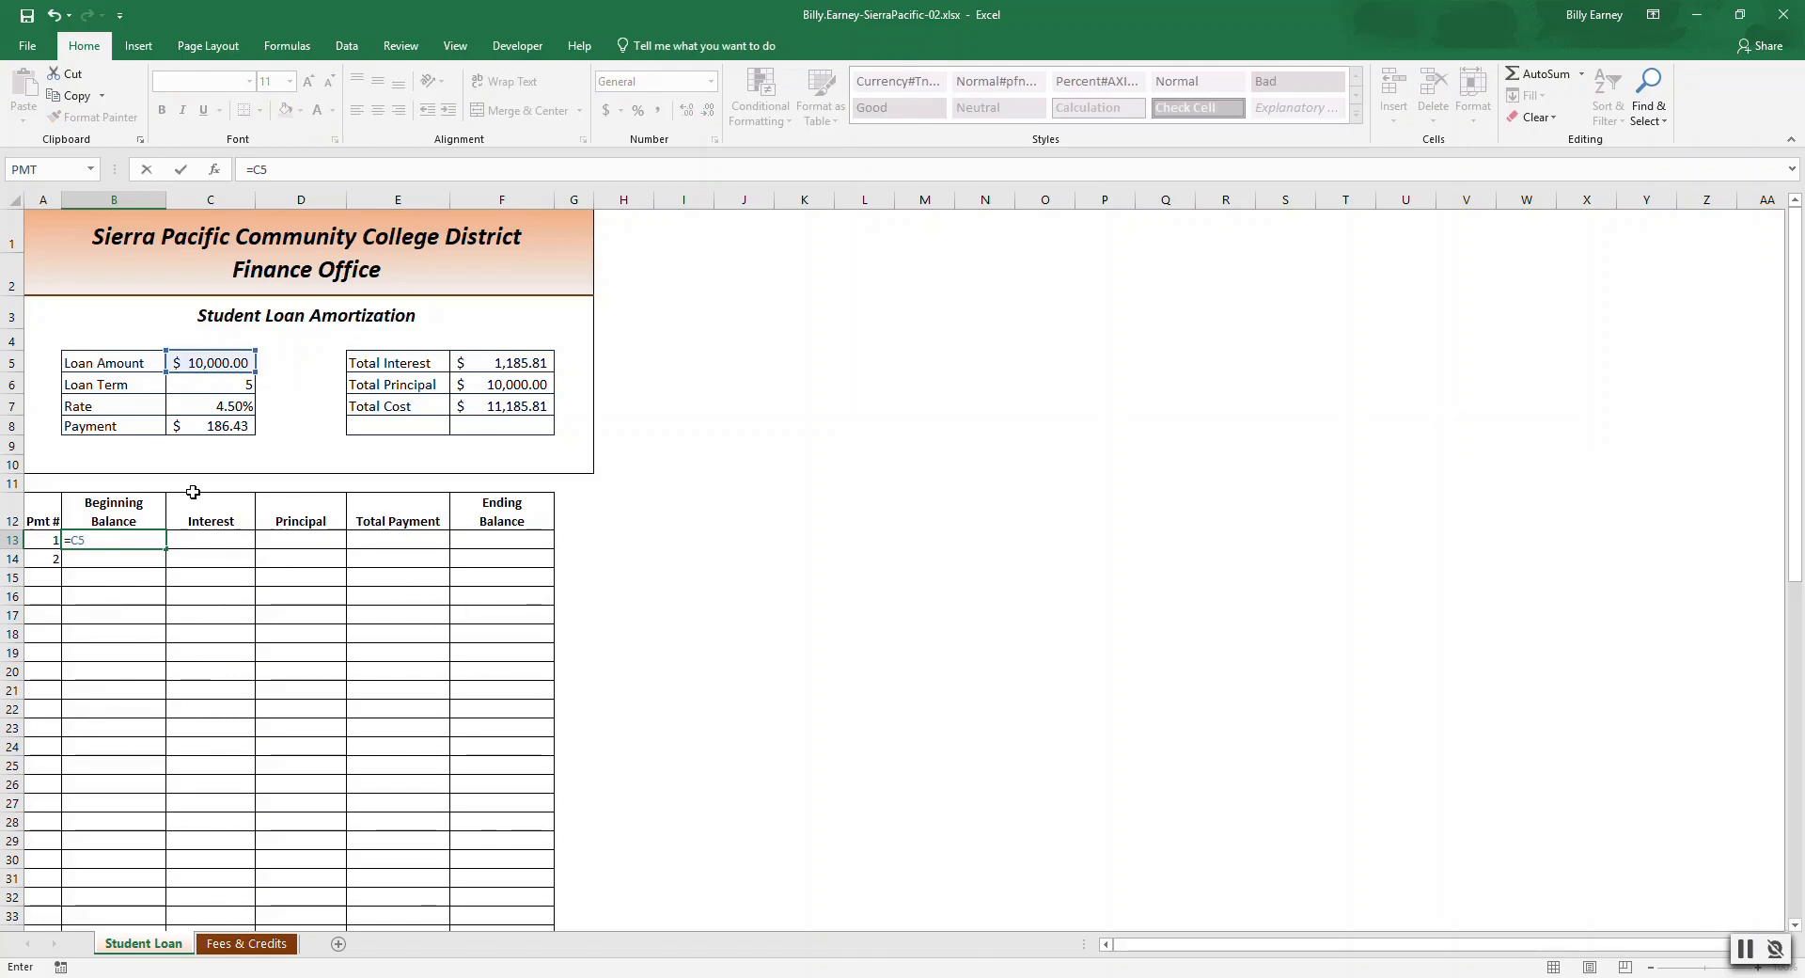
pyautogui.press('Return')
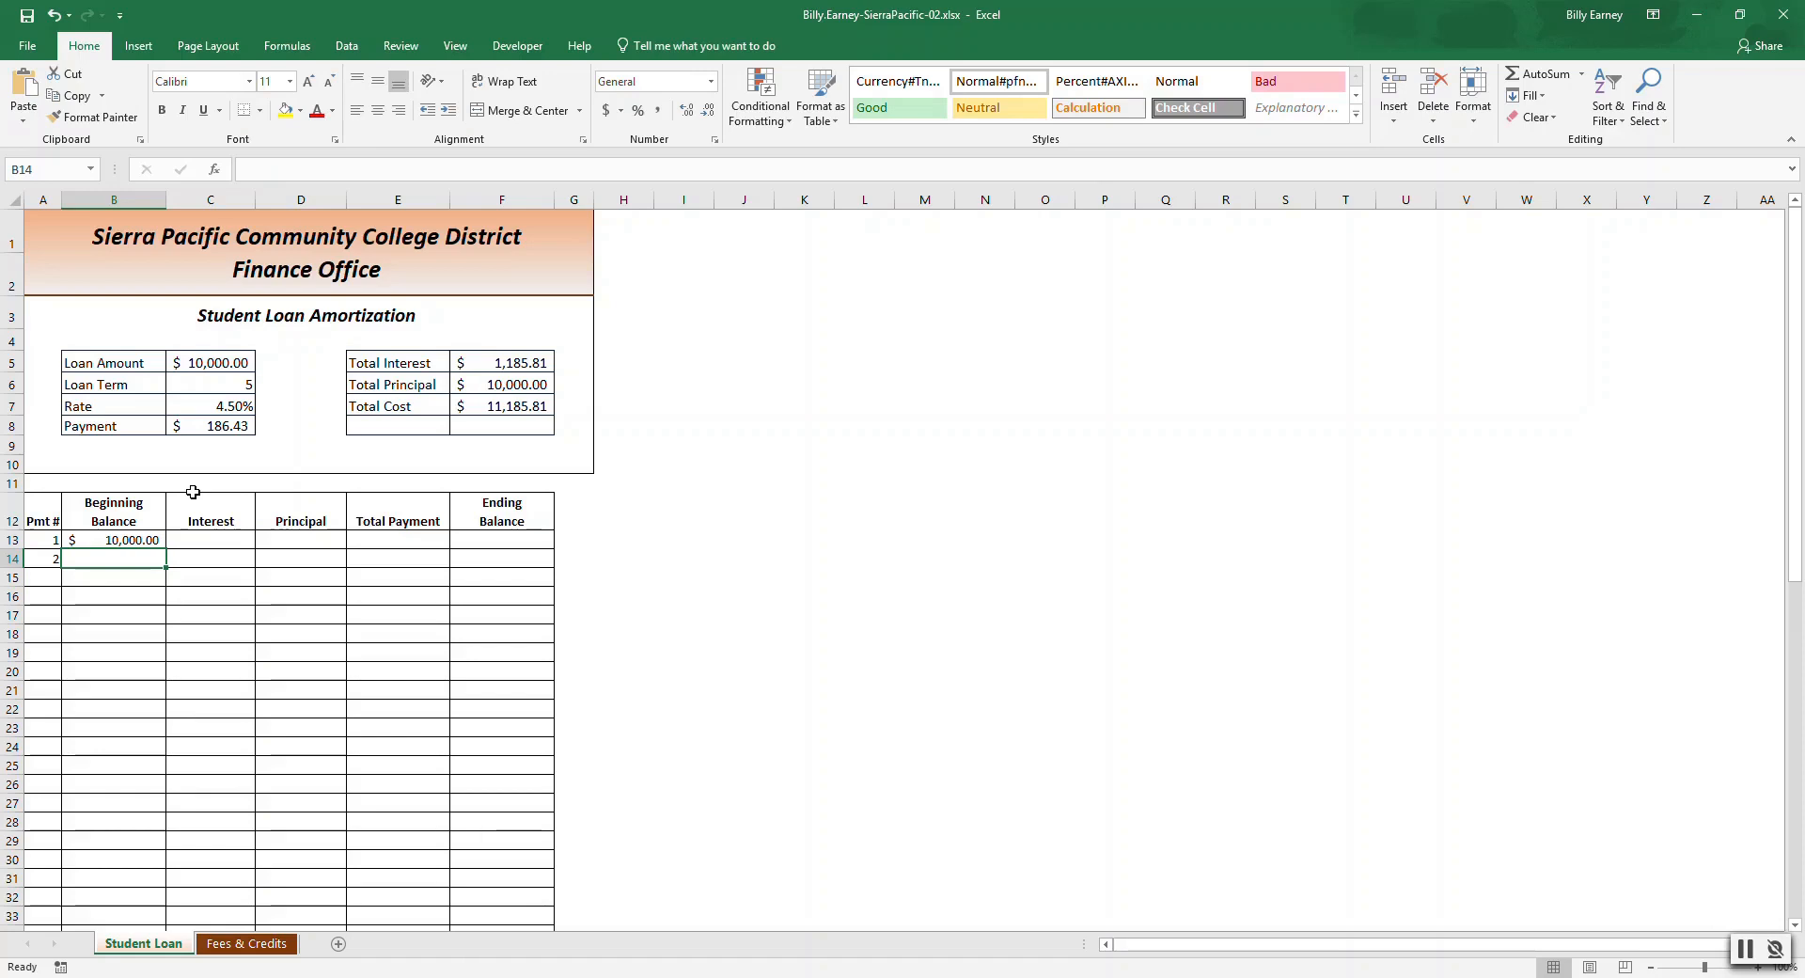
pyautogui.click(146, 538)
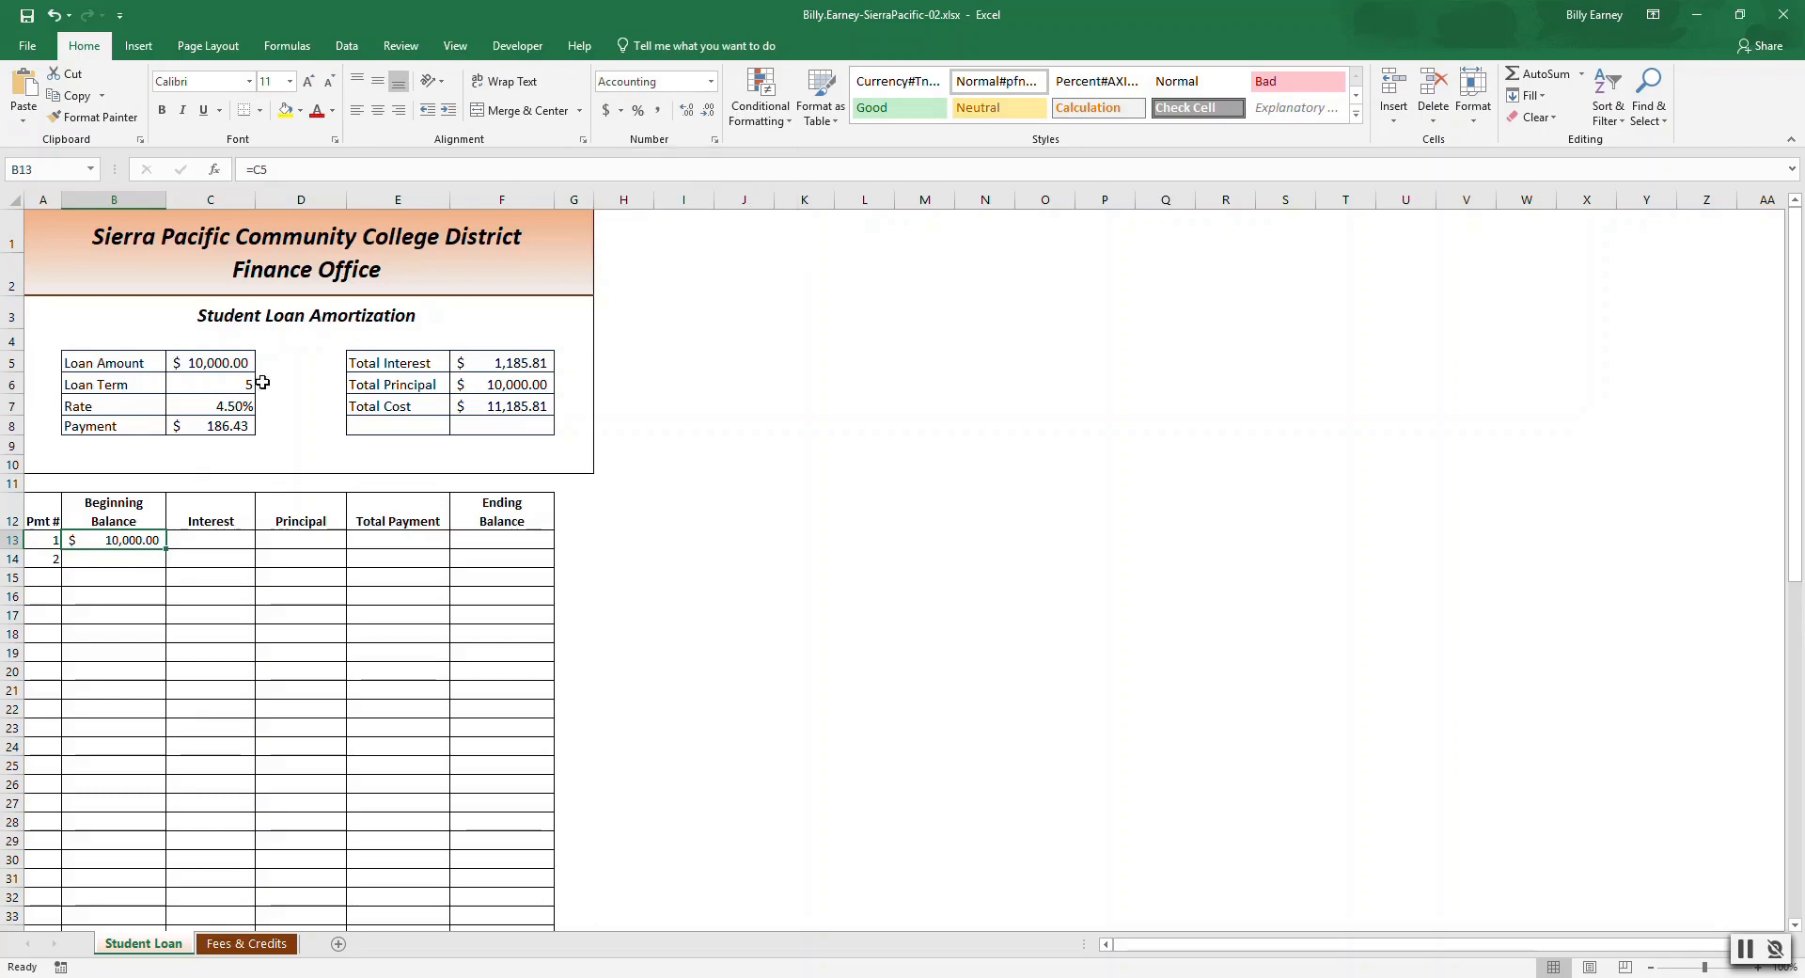
# Enter the first payment's Interest formula =B13*(C7/12).
pyautogui.click(220, 539)
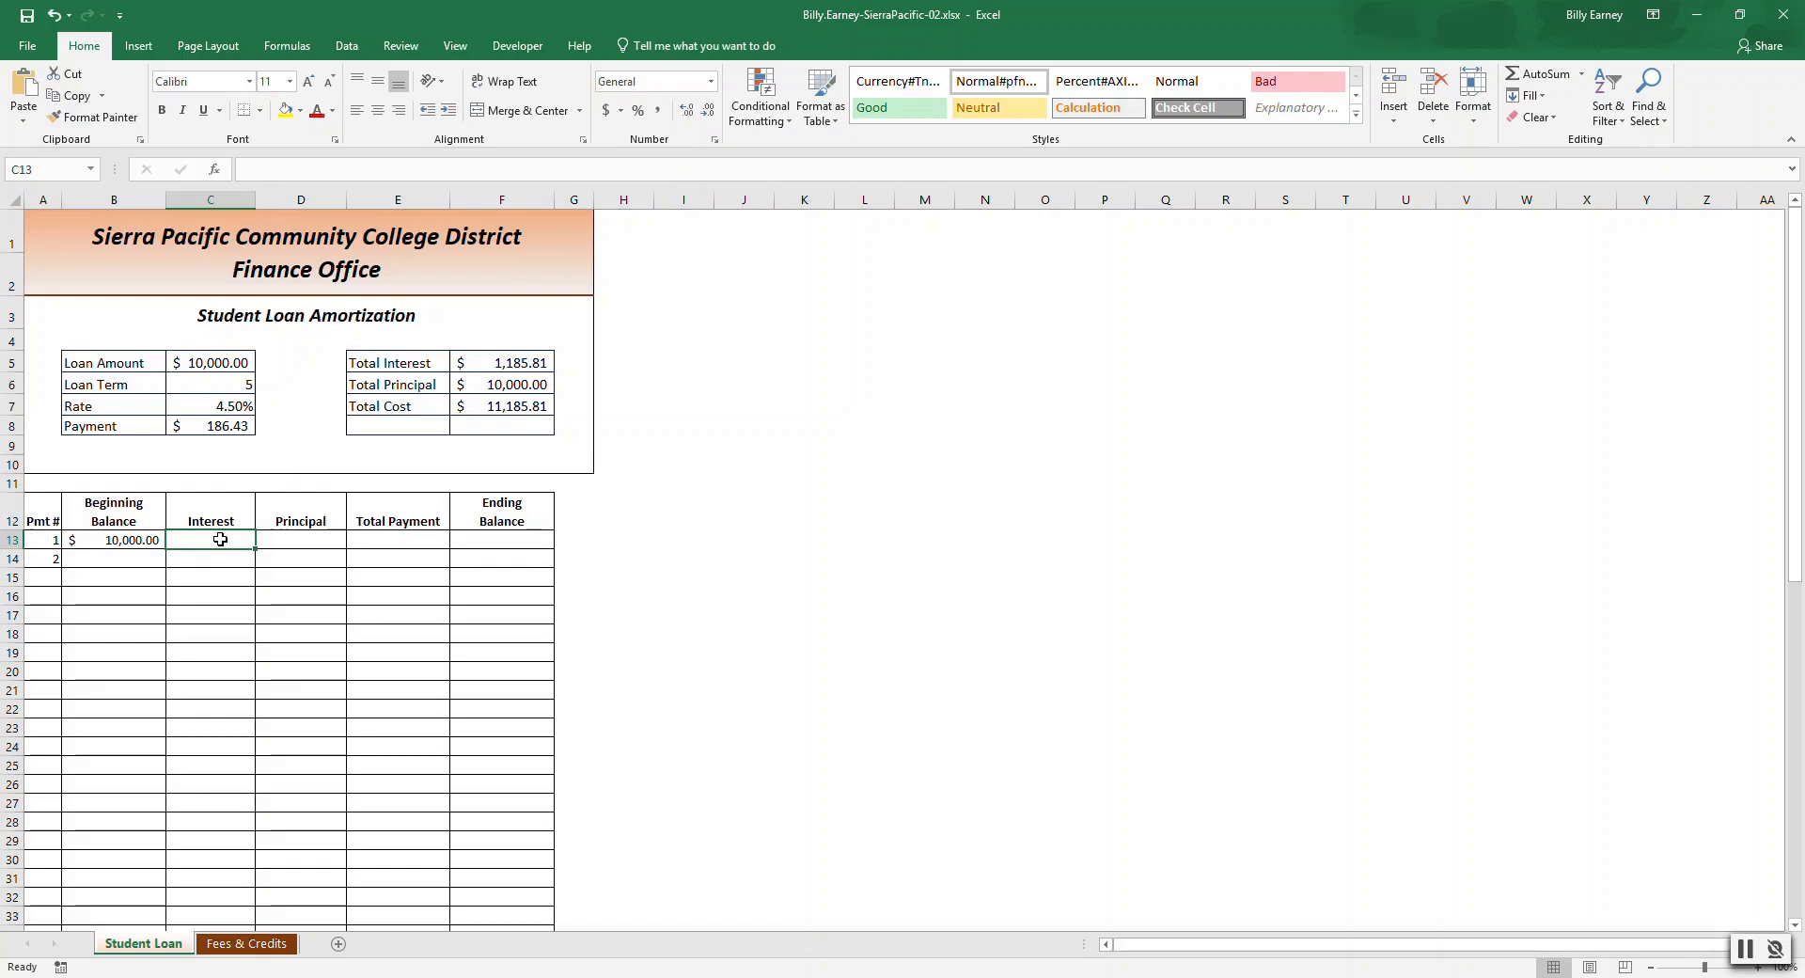
pyautogui.write('=')
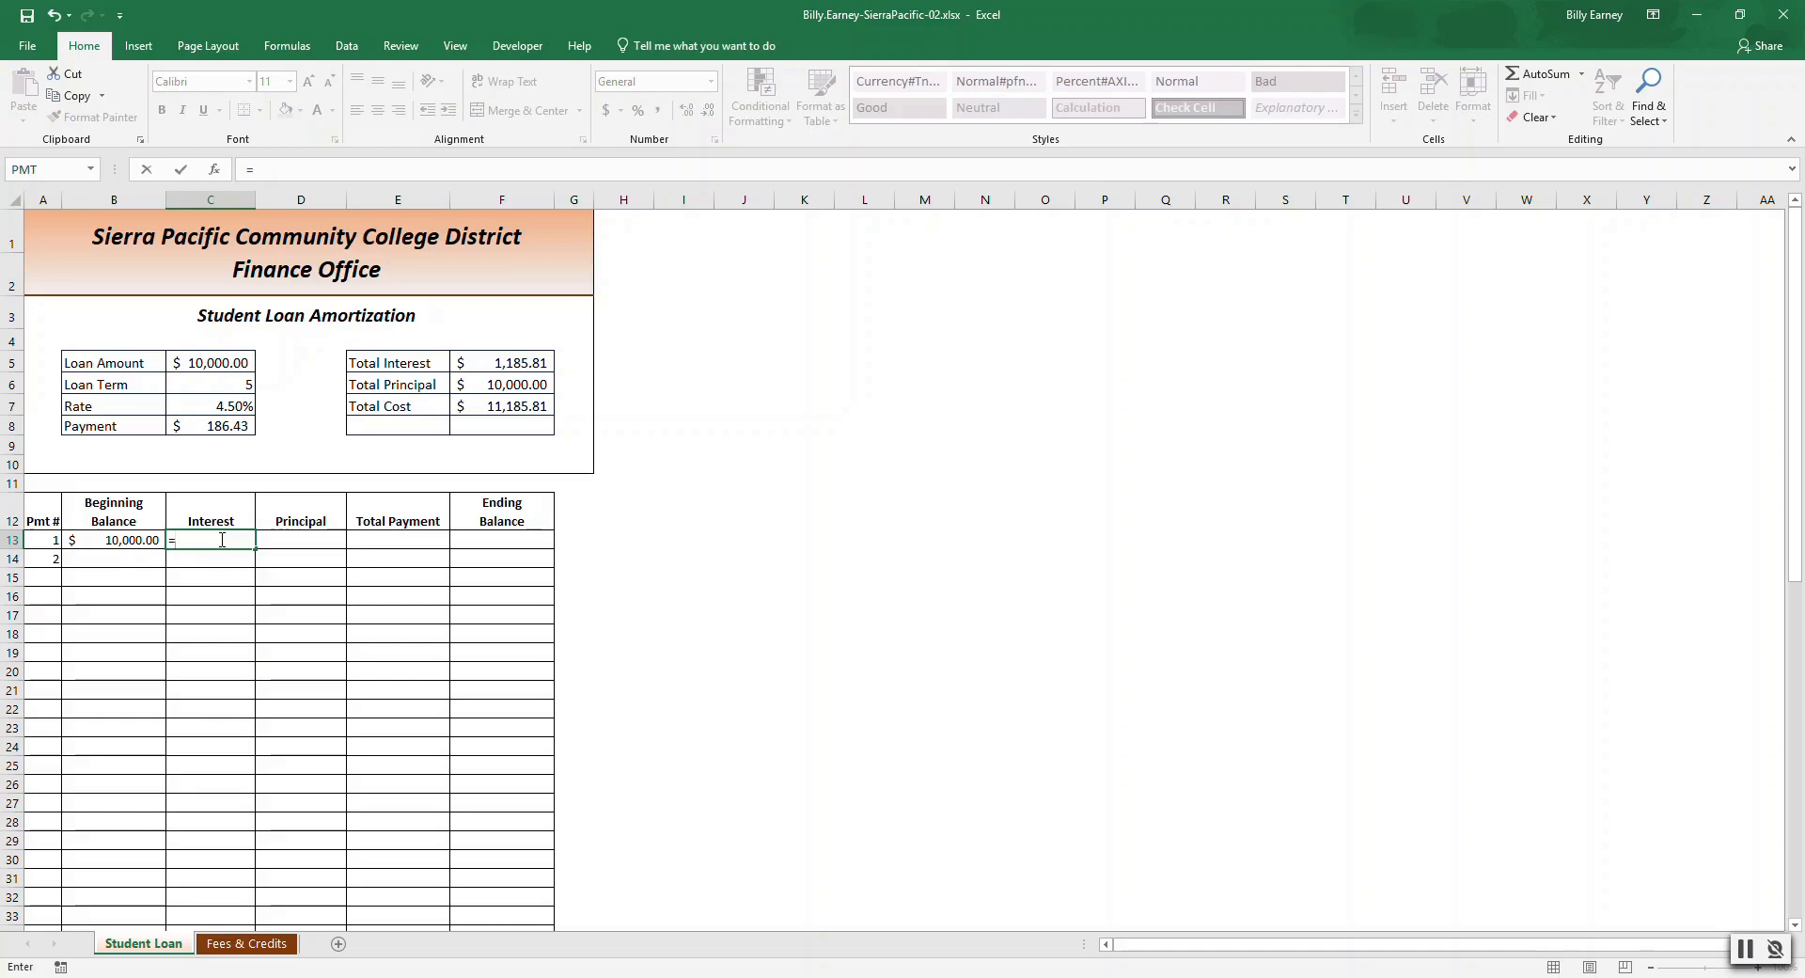
pyautogui.write('B13')
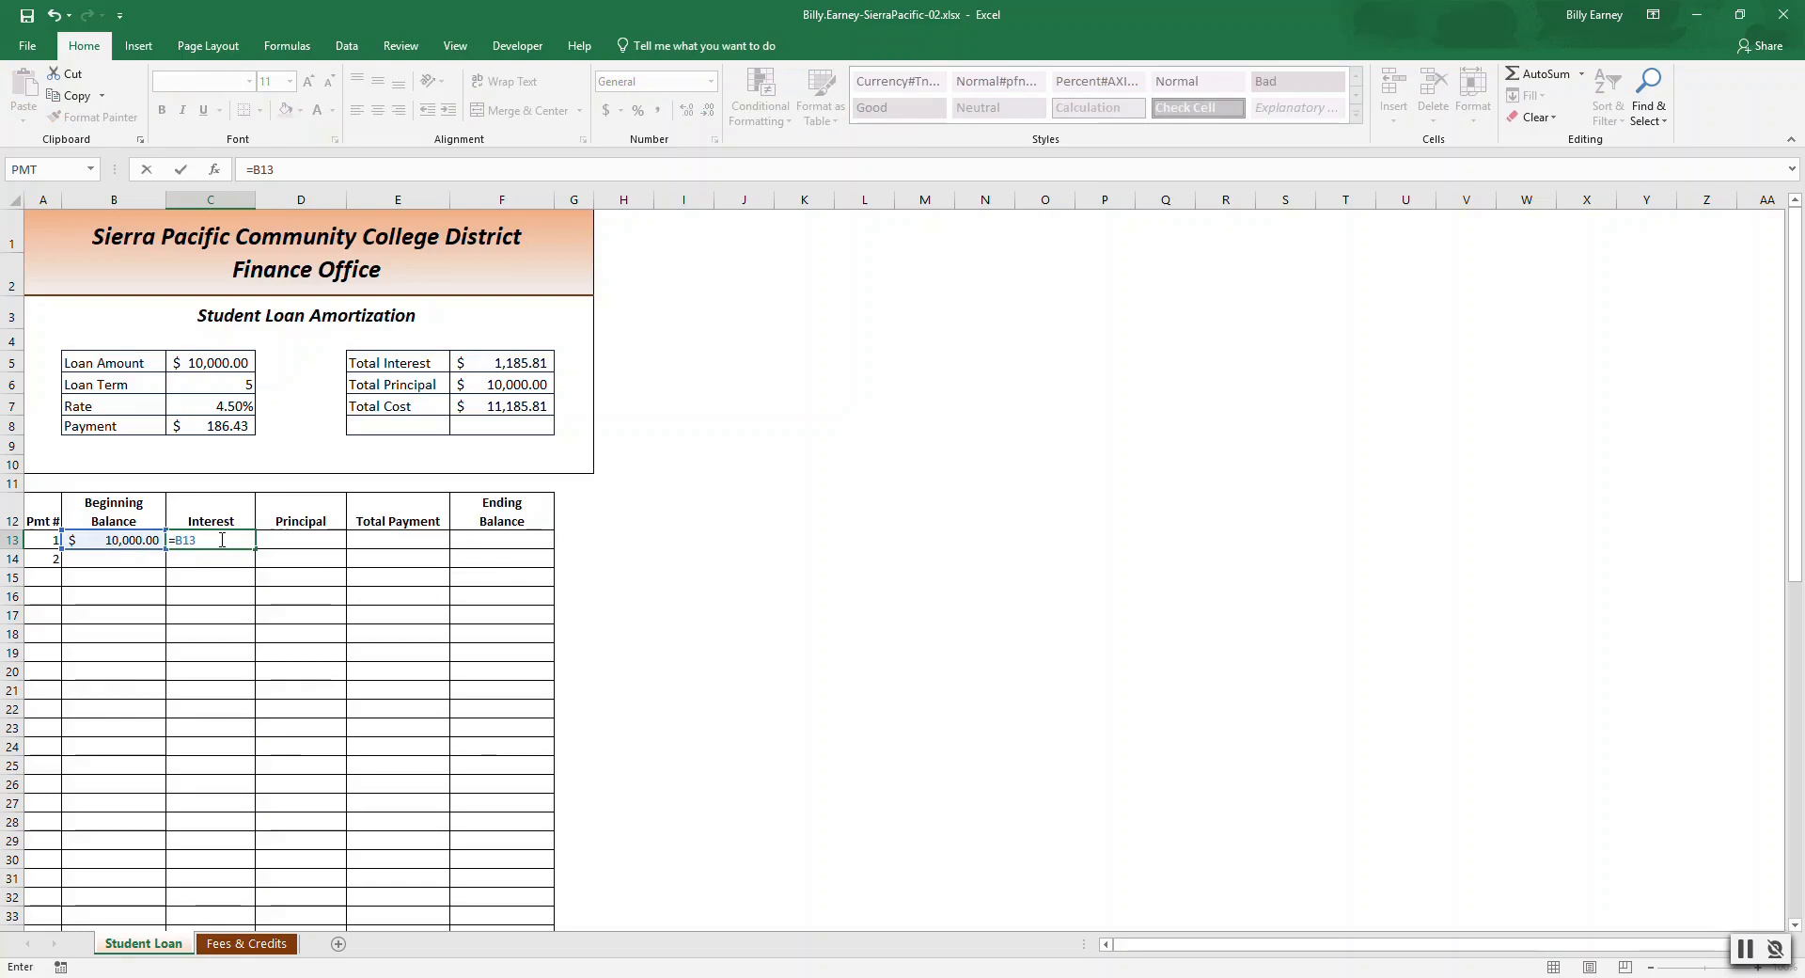
pyautogui.write('*(C7')
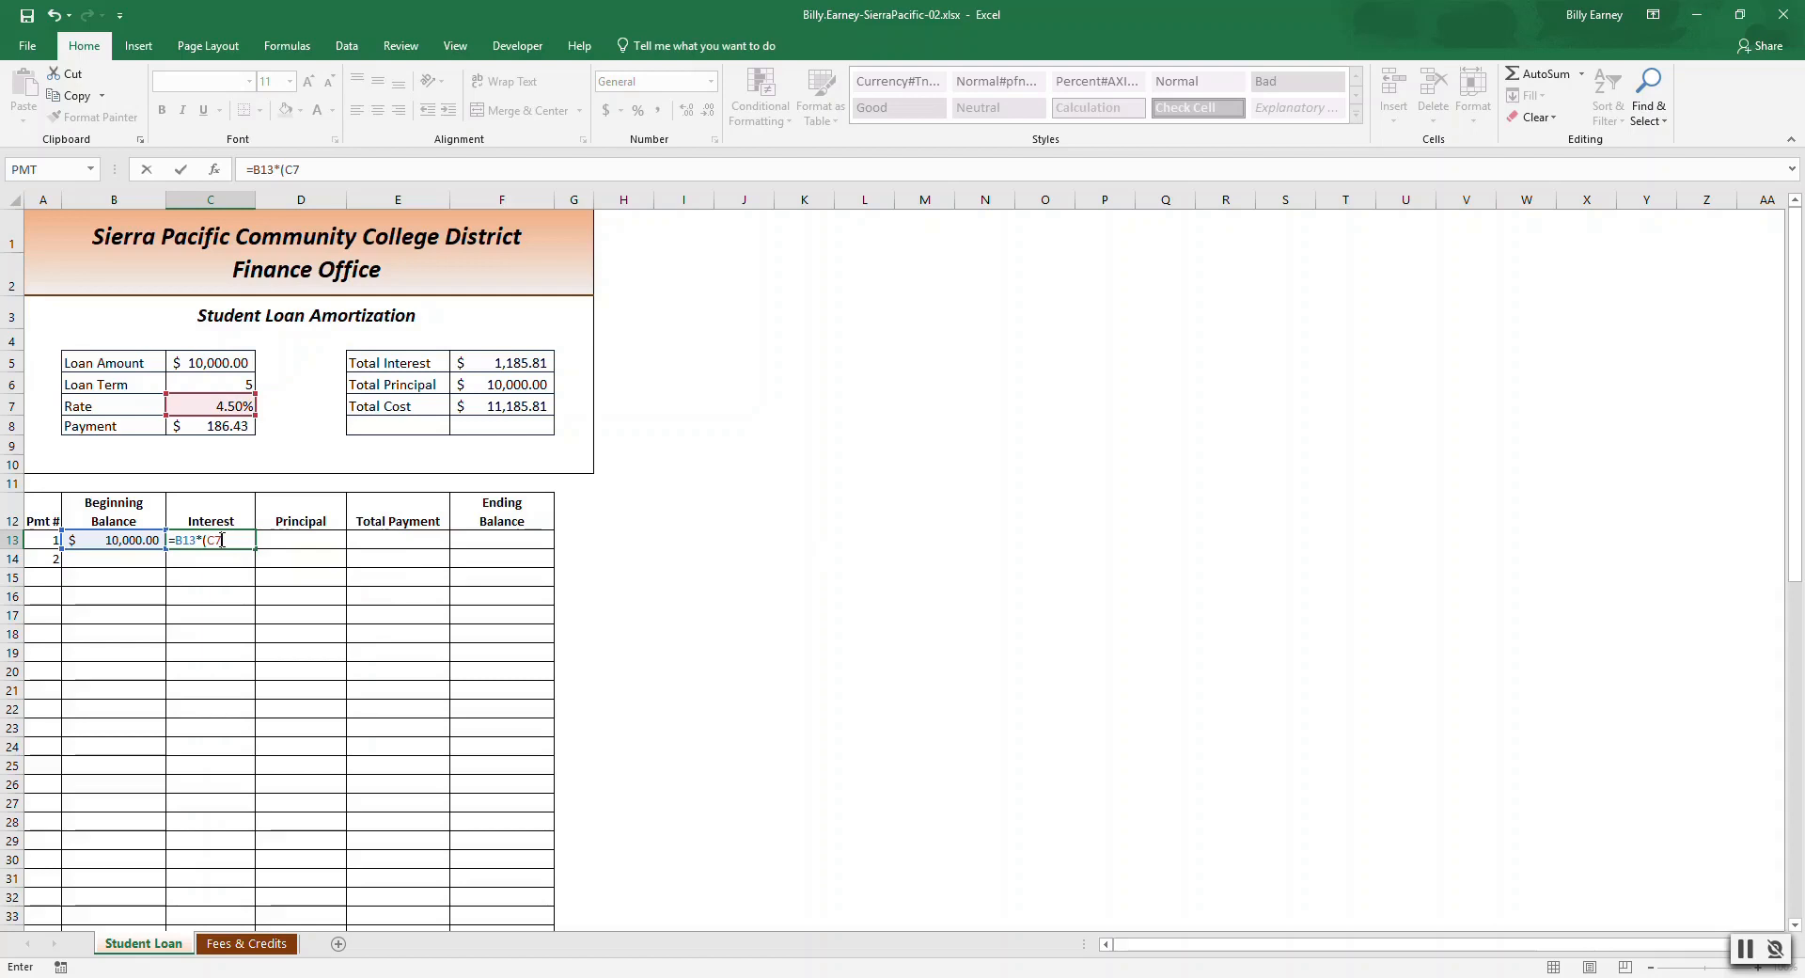
pyautogui.write('/12)')
pyautogui.press('Return')
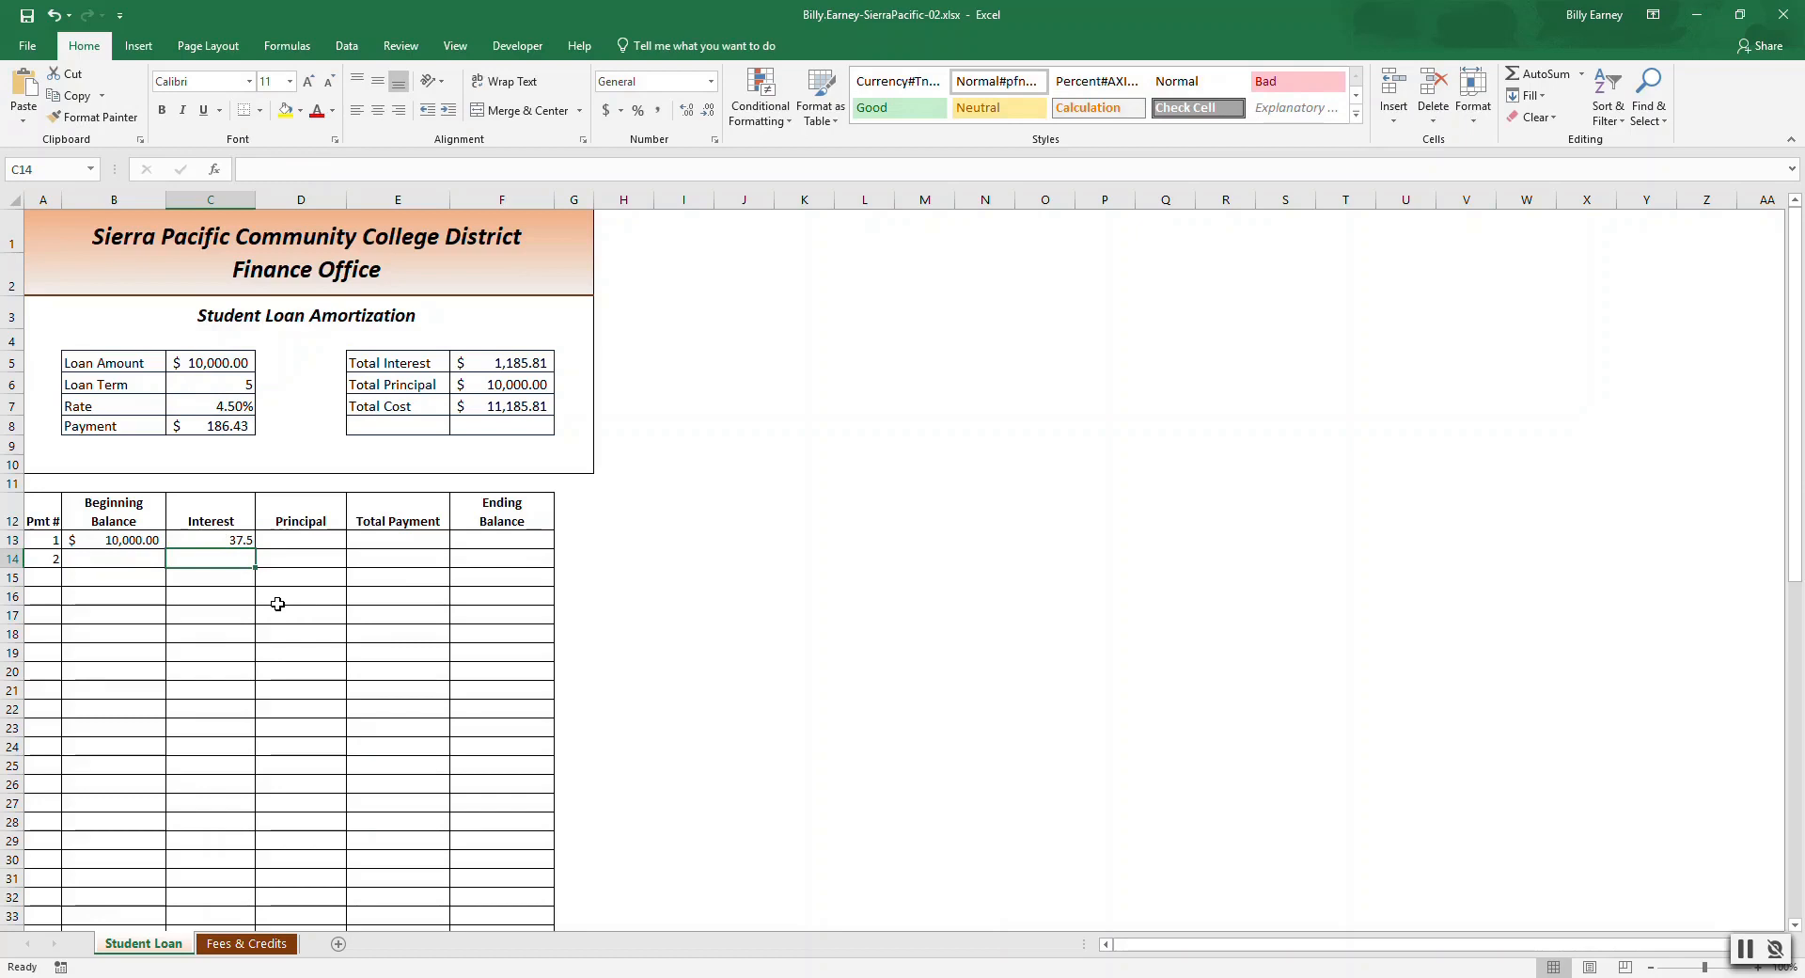
# Apply the Accounting number format to the first payment's Interest cell.
pyautogui.click(234, 539)
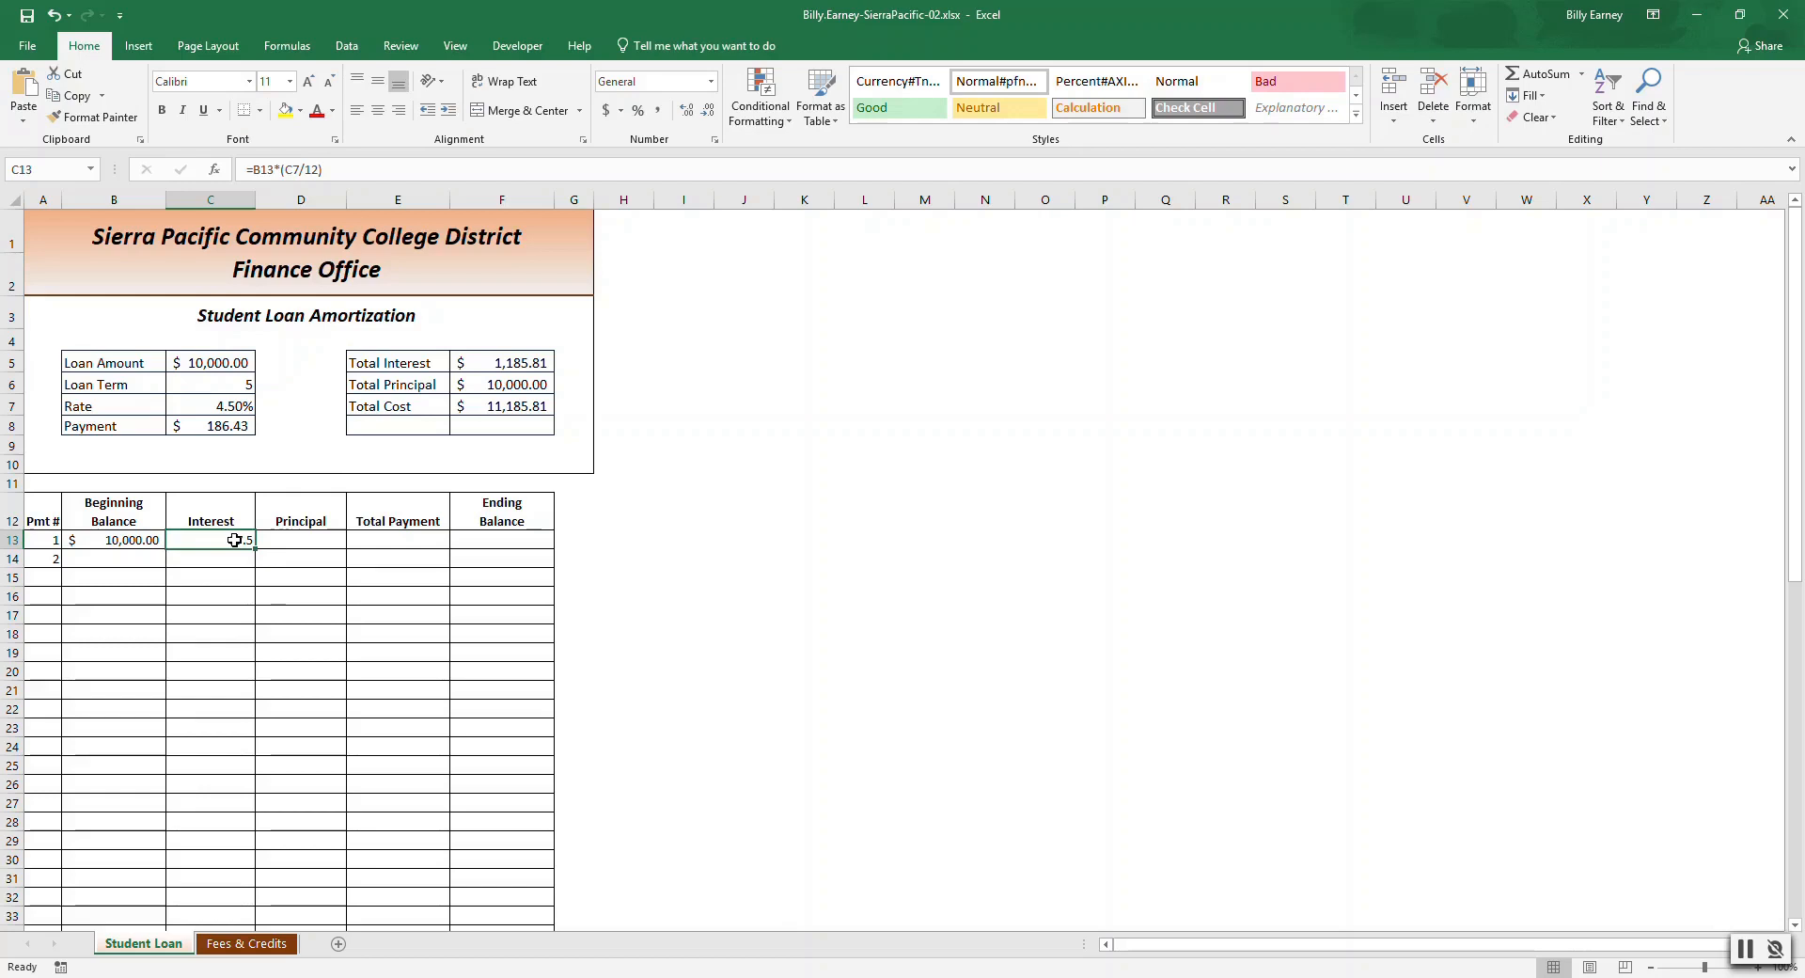
pyautogui.click(711, 80)
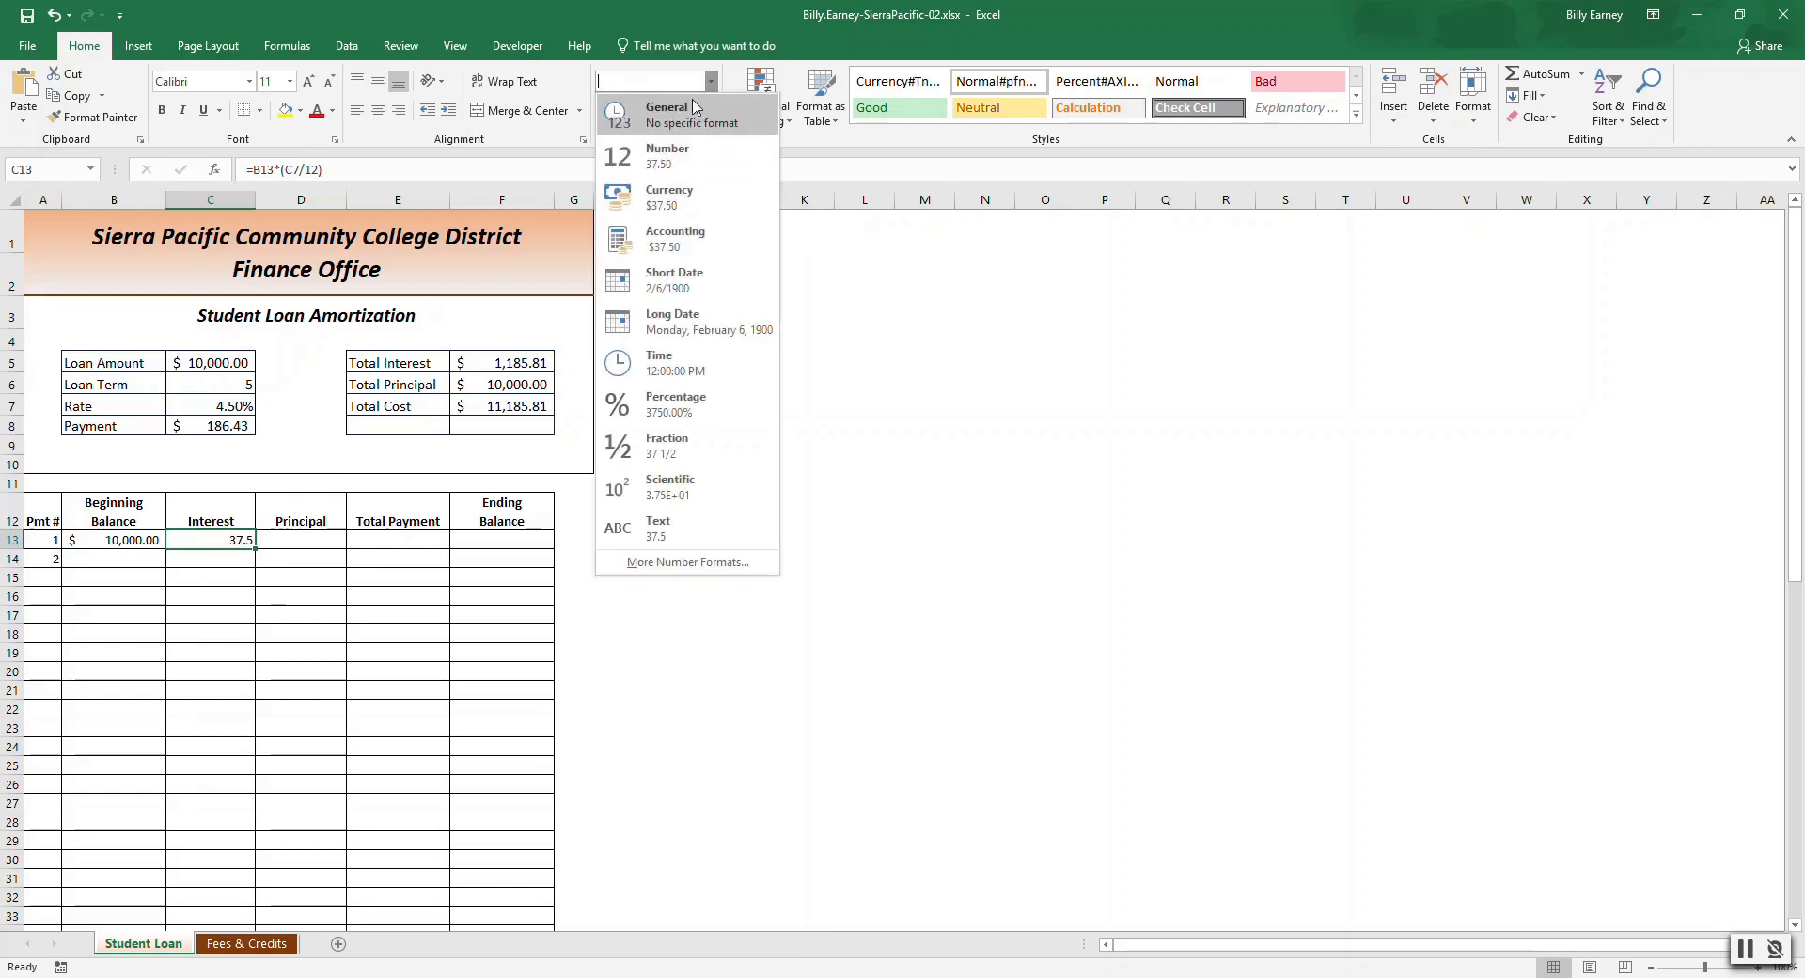
pyautogui.click(692, 237)
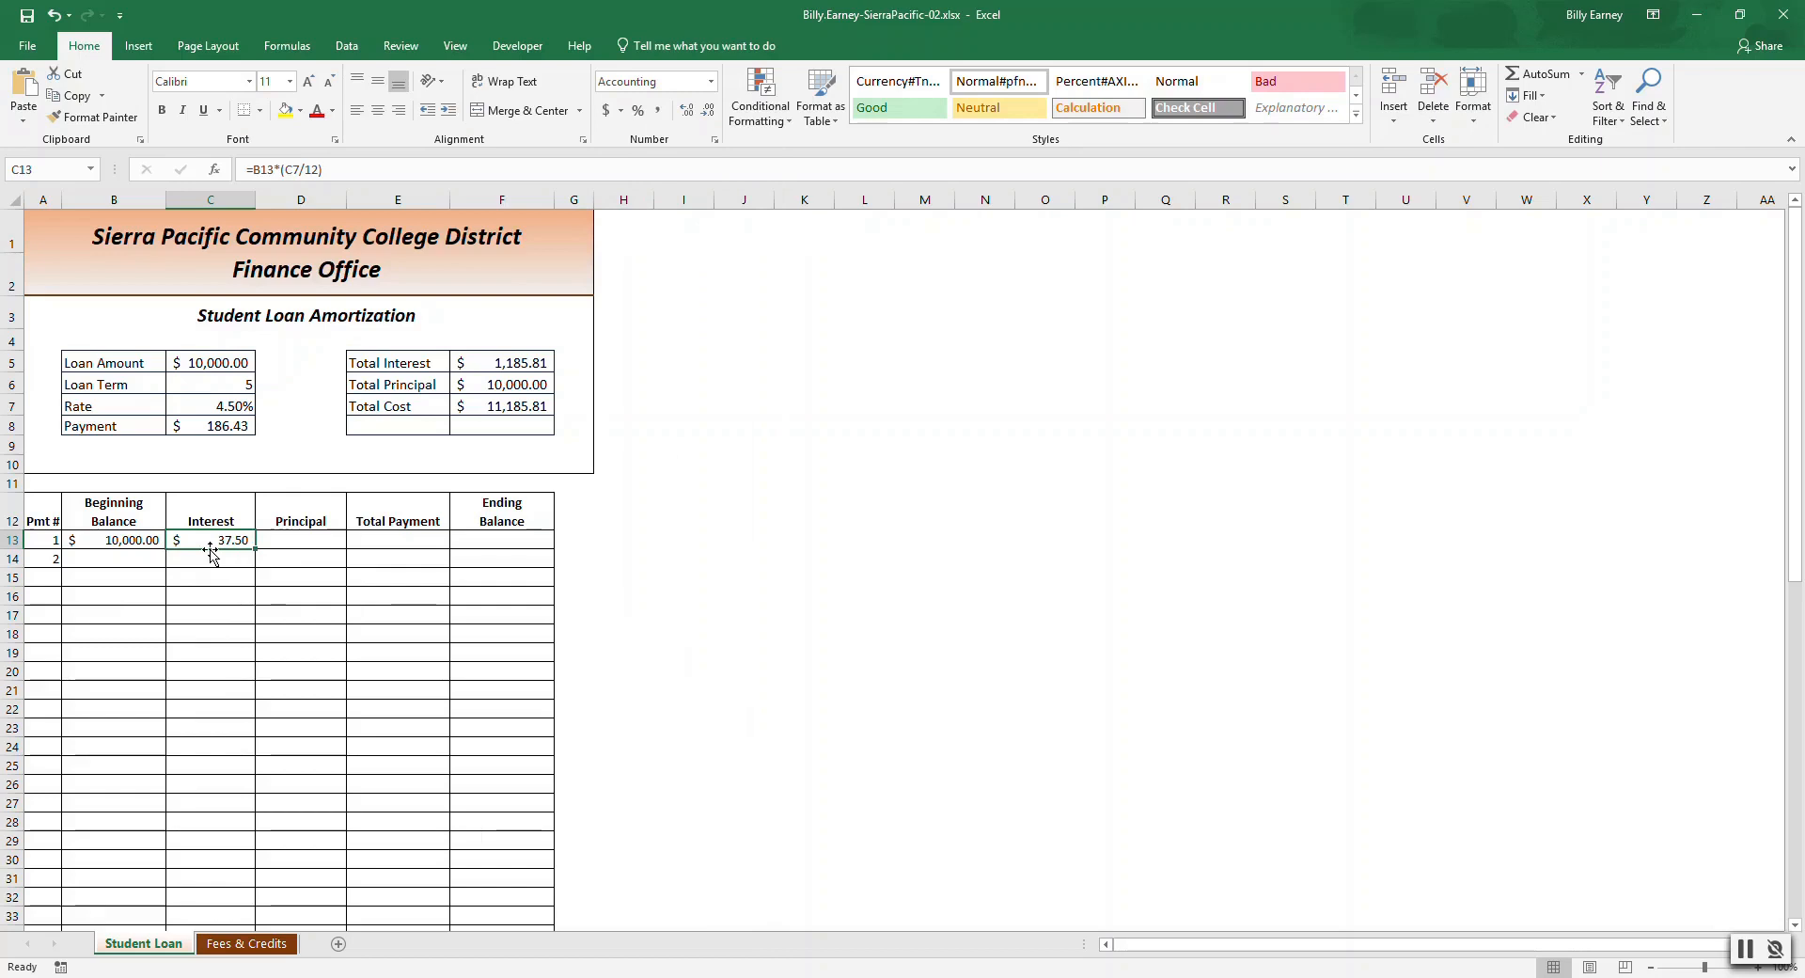
# Enter the first payment's Principal formula =Payment-C13.
pyautogui.click(290, 538)
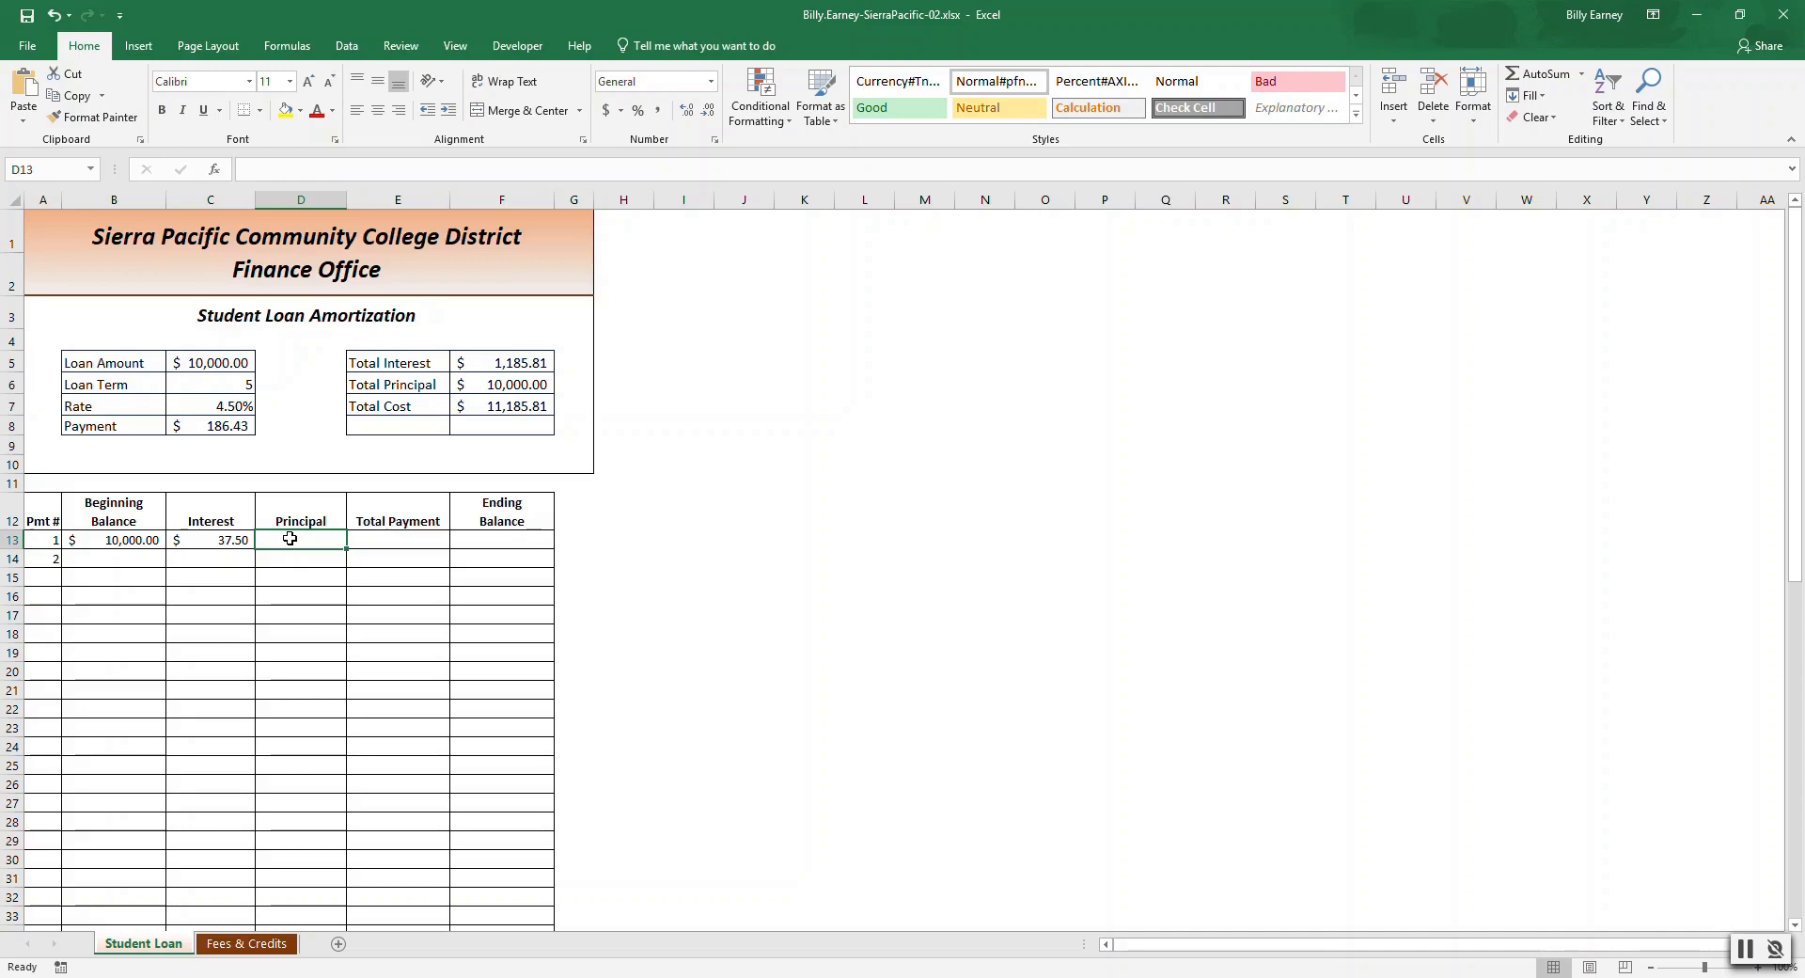
pyautogui.write('=')
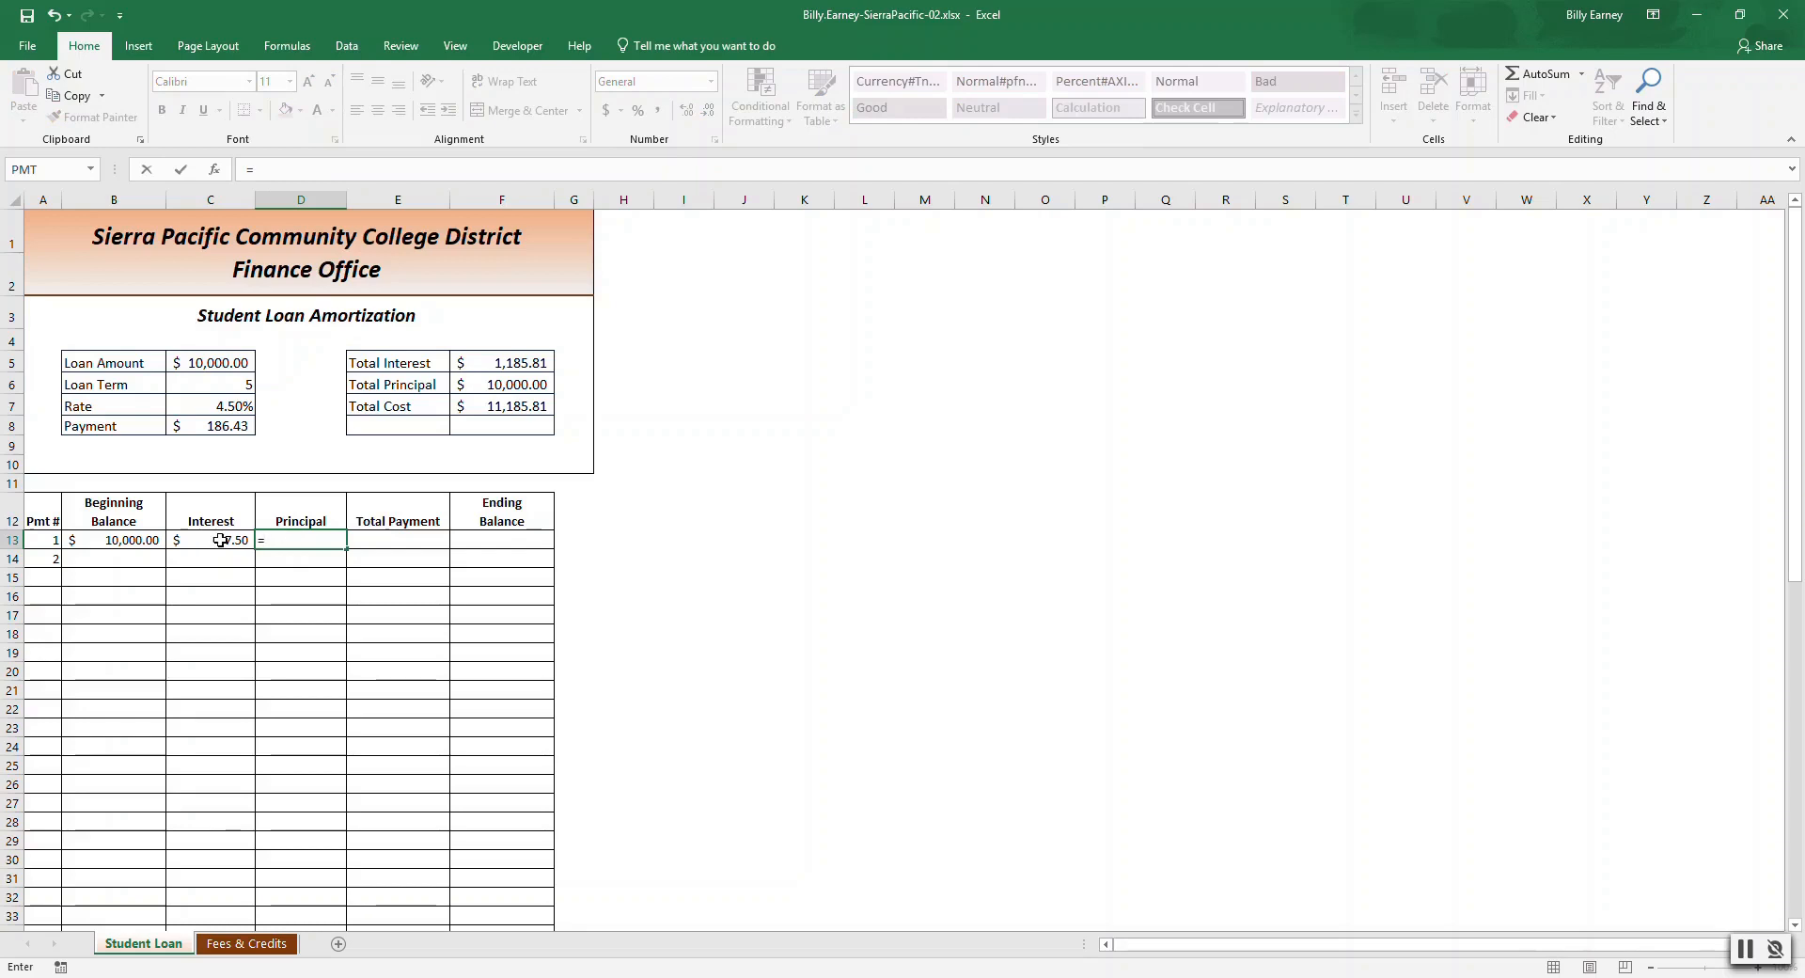
pyautogui.click(236, 427)
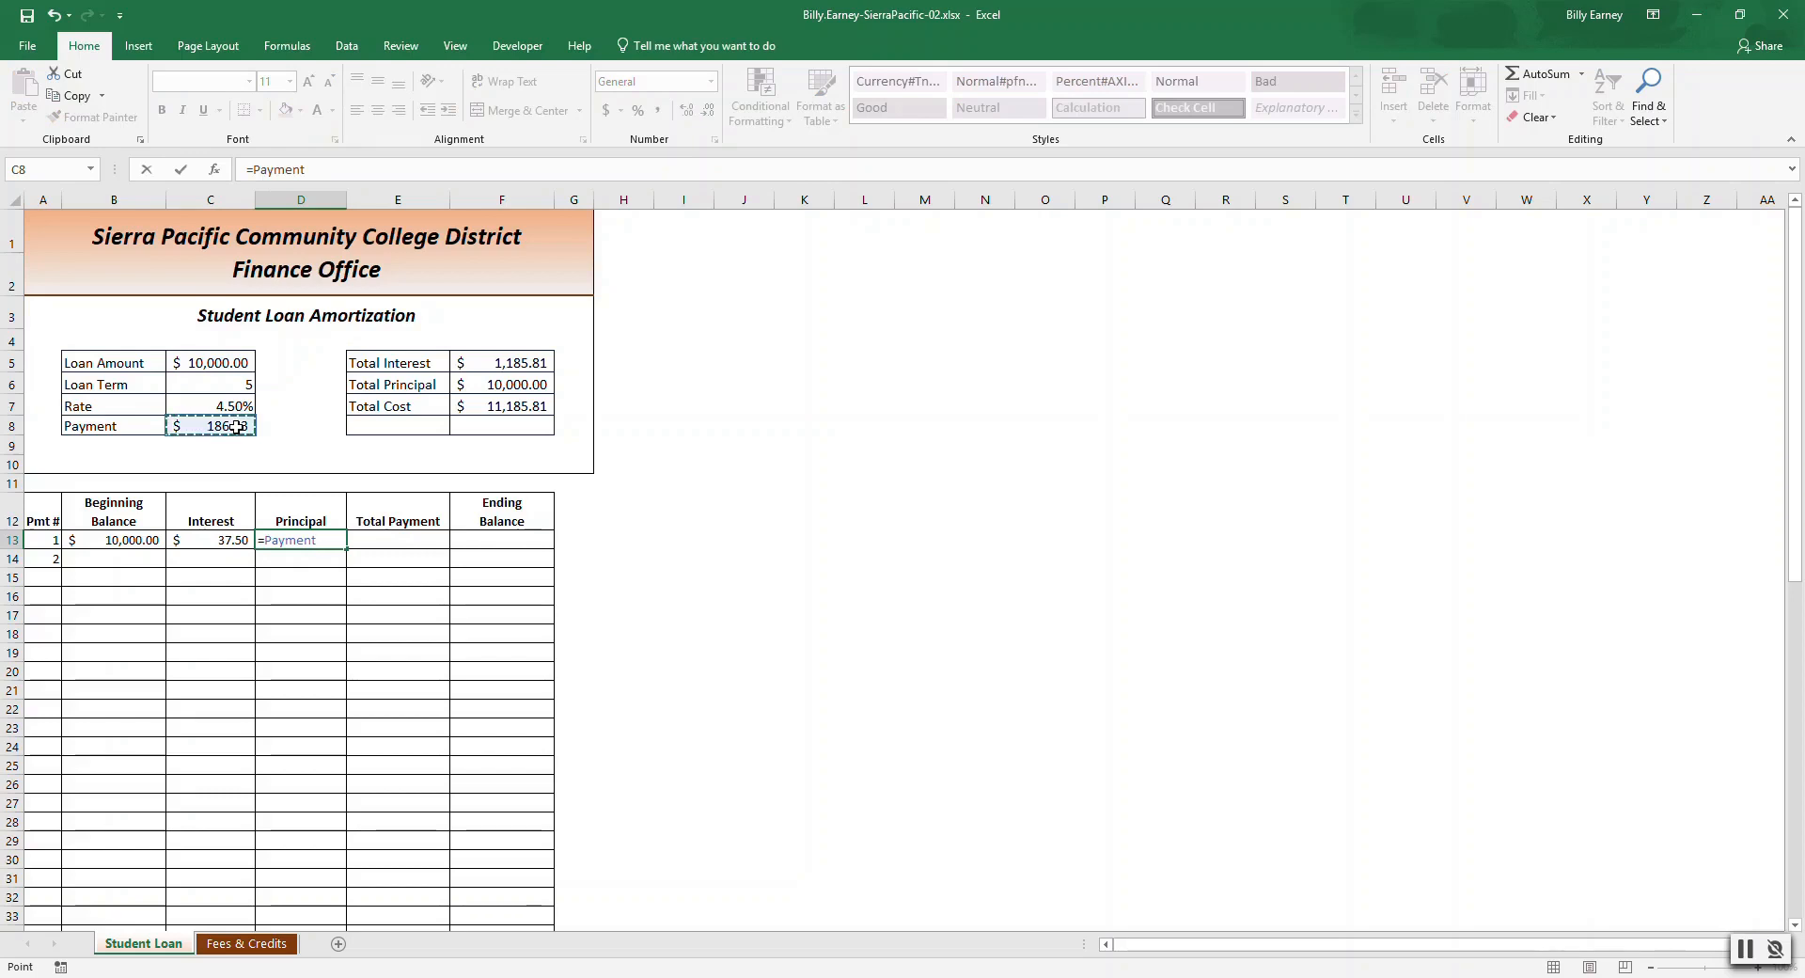
pyautogui.write('-C13')
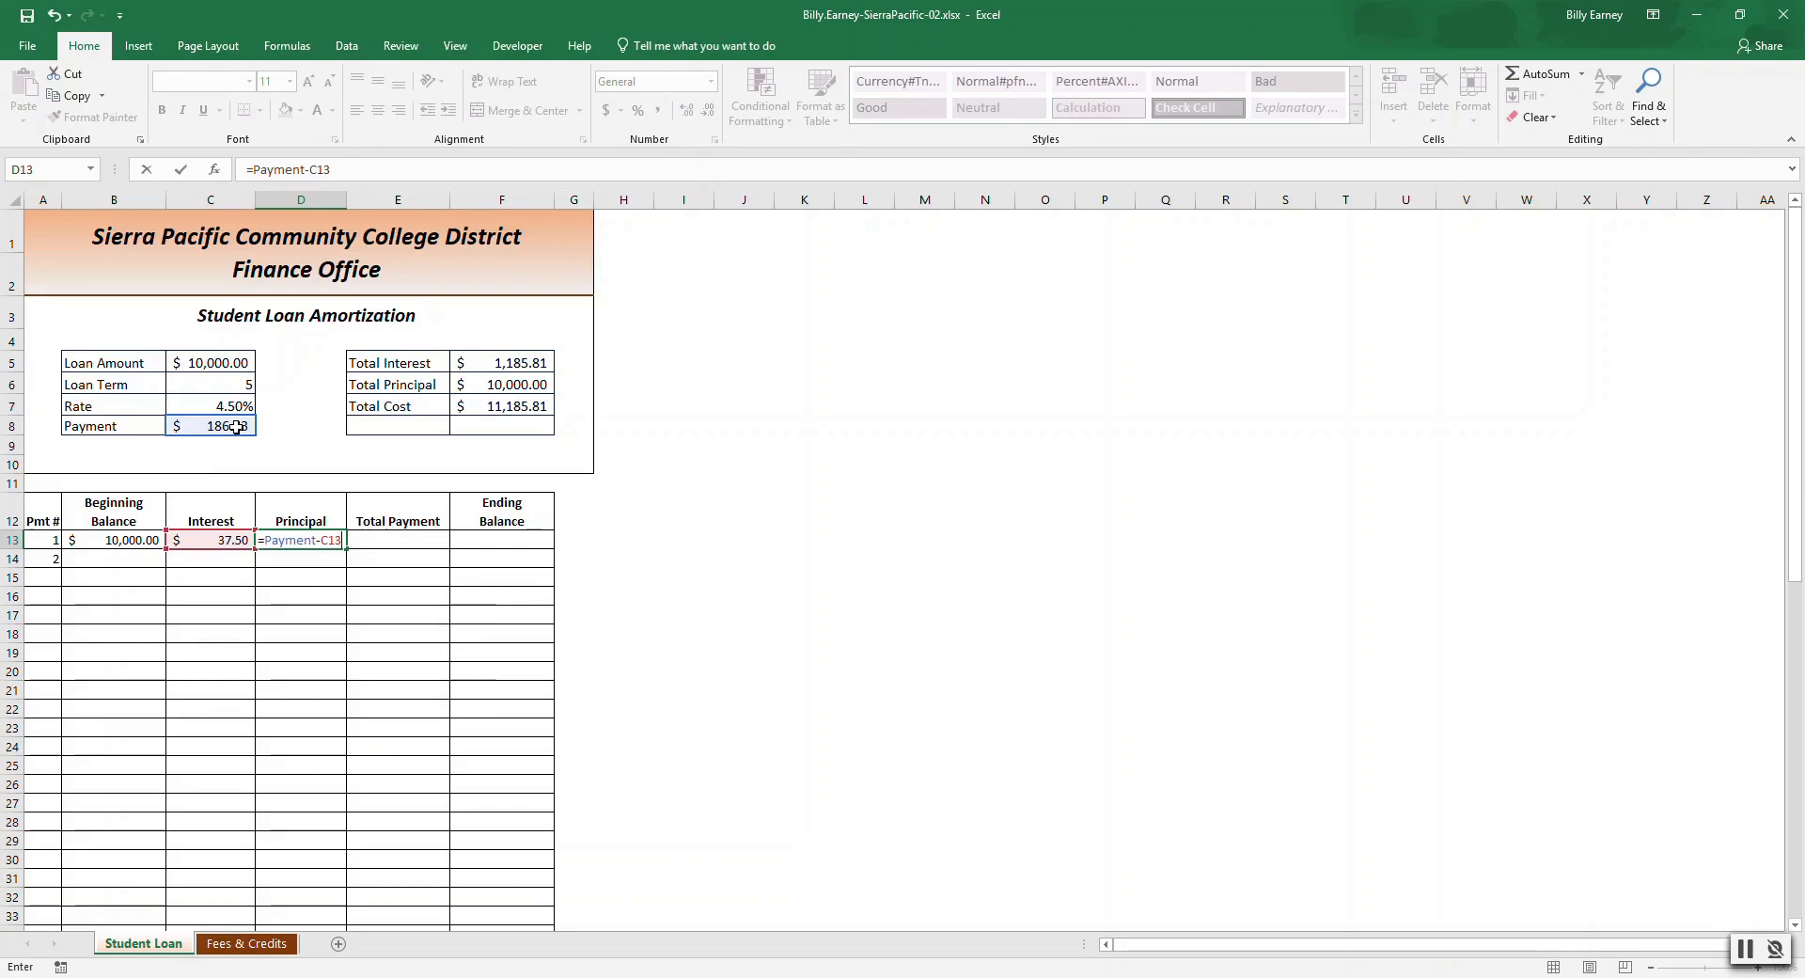
pyautogui.press('Return')
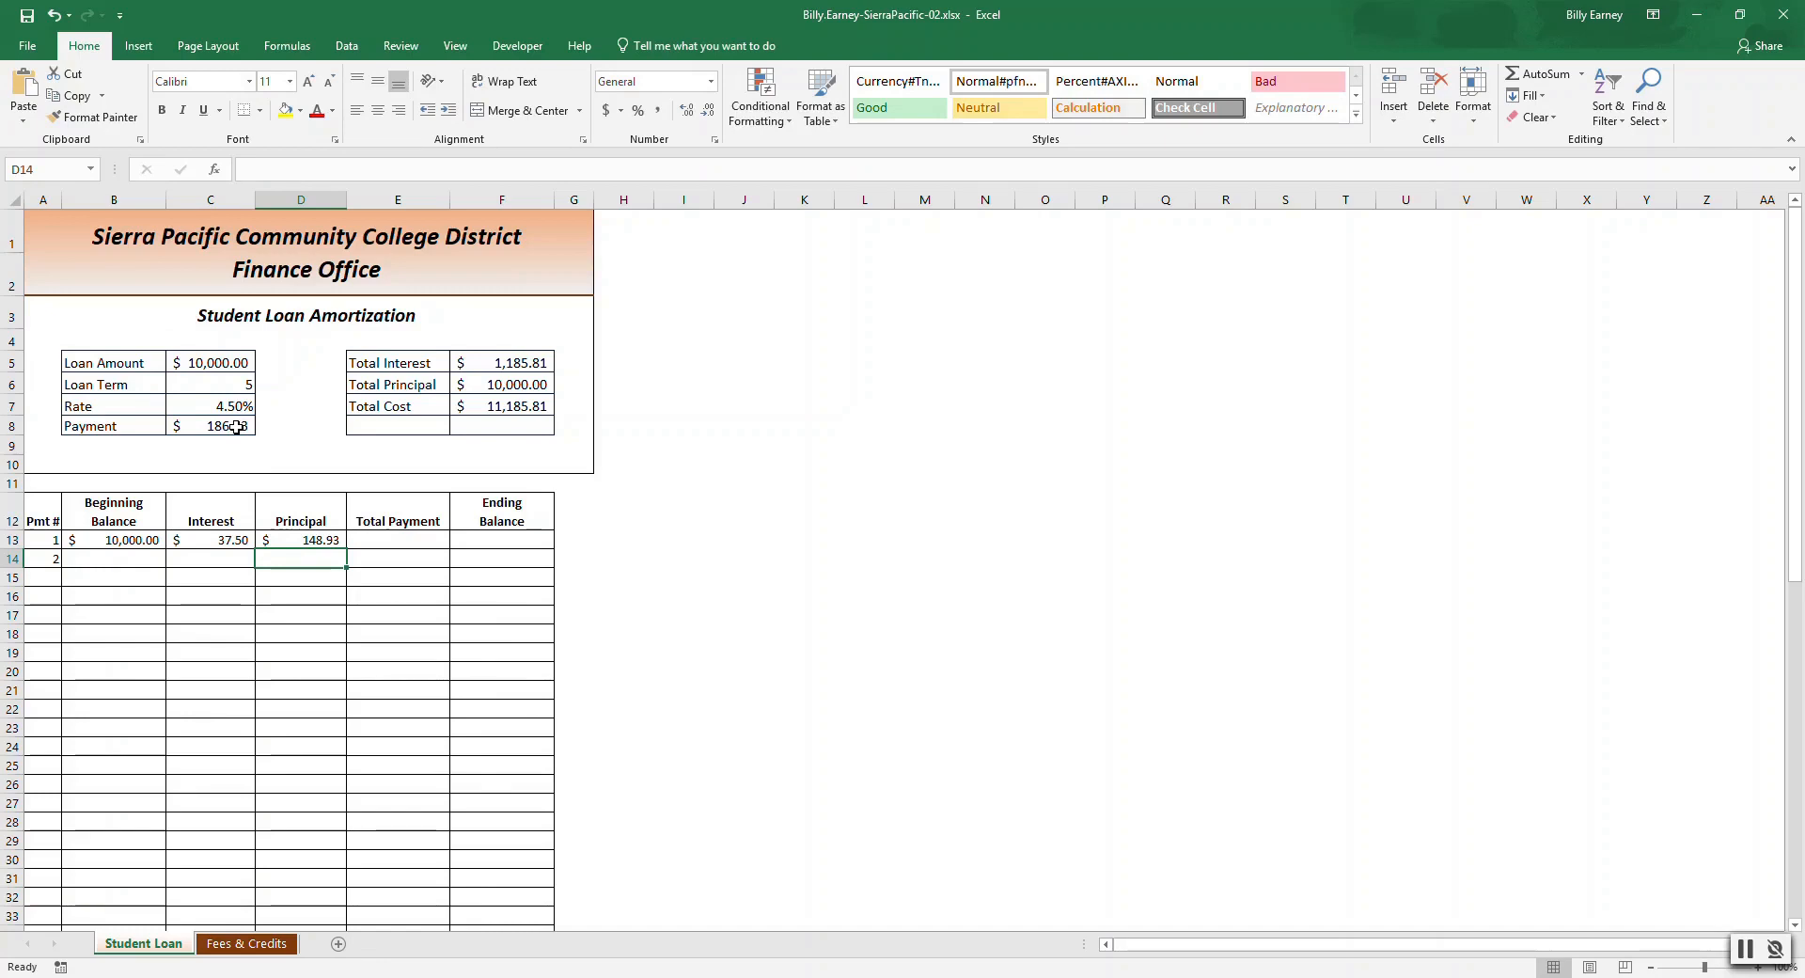
# Enter the first payment's Total Payment formula =C13+D13 and compare it with the Payment cell.
pyautogui.click(410, 537)
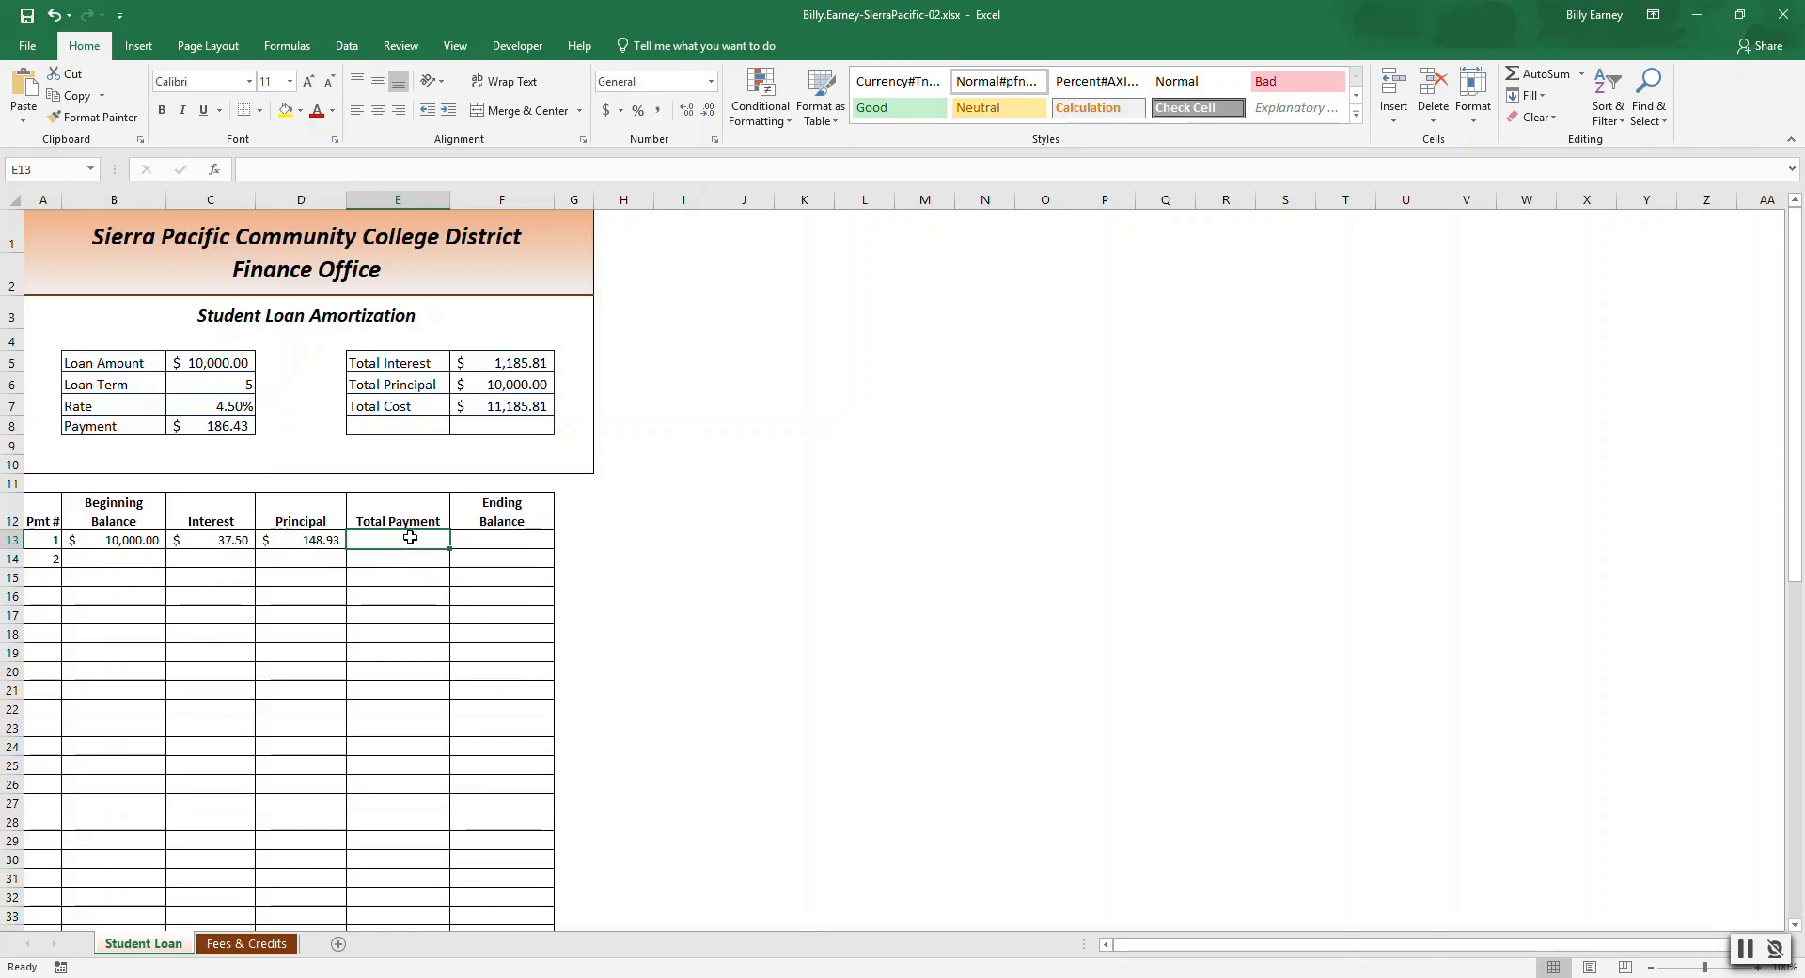
pyautogui.write('=')
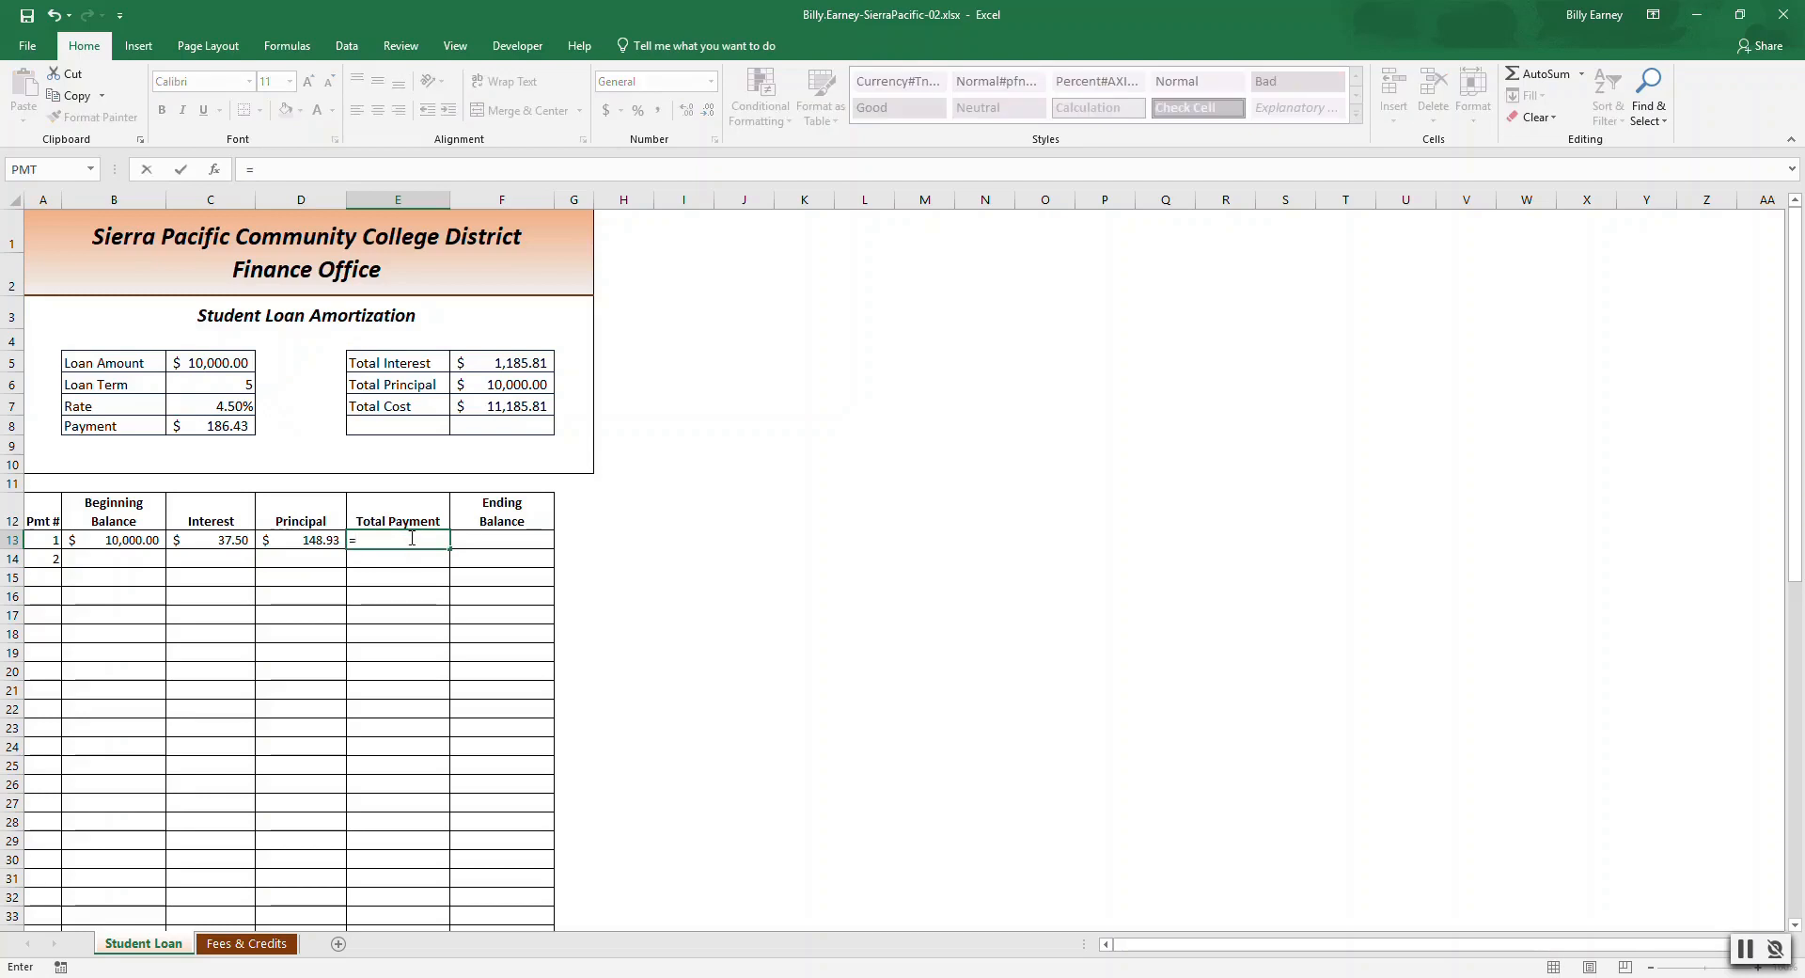
pyautogui.click(218, 542)
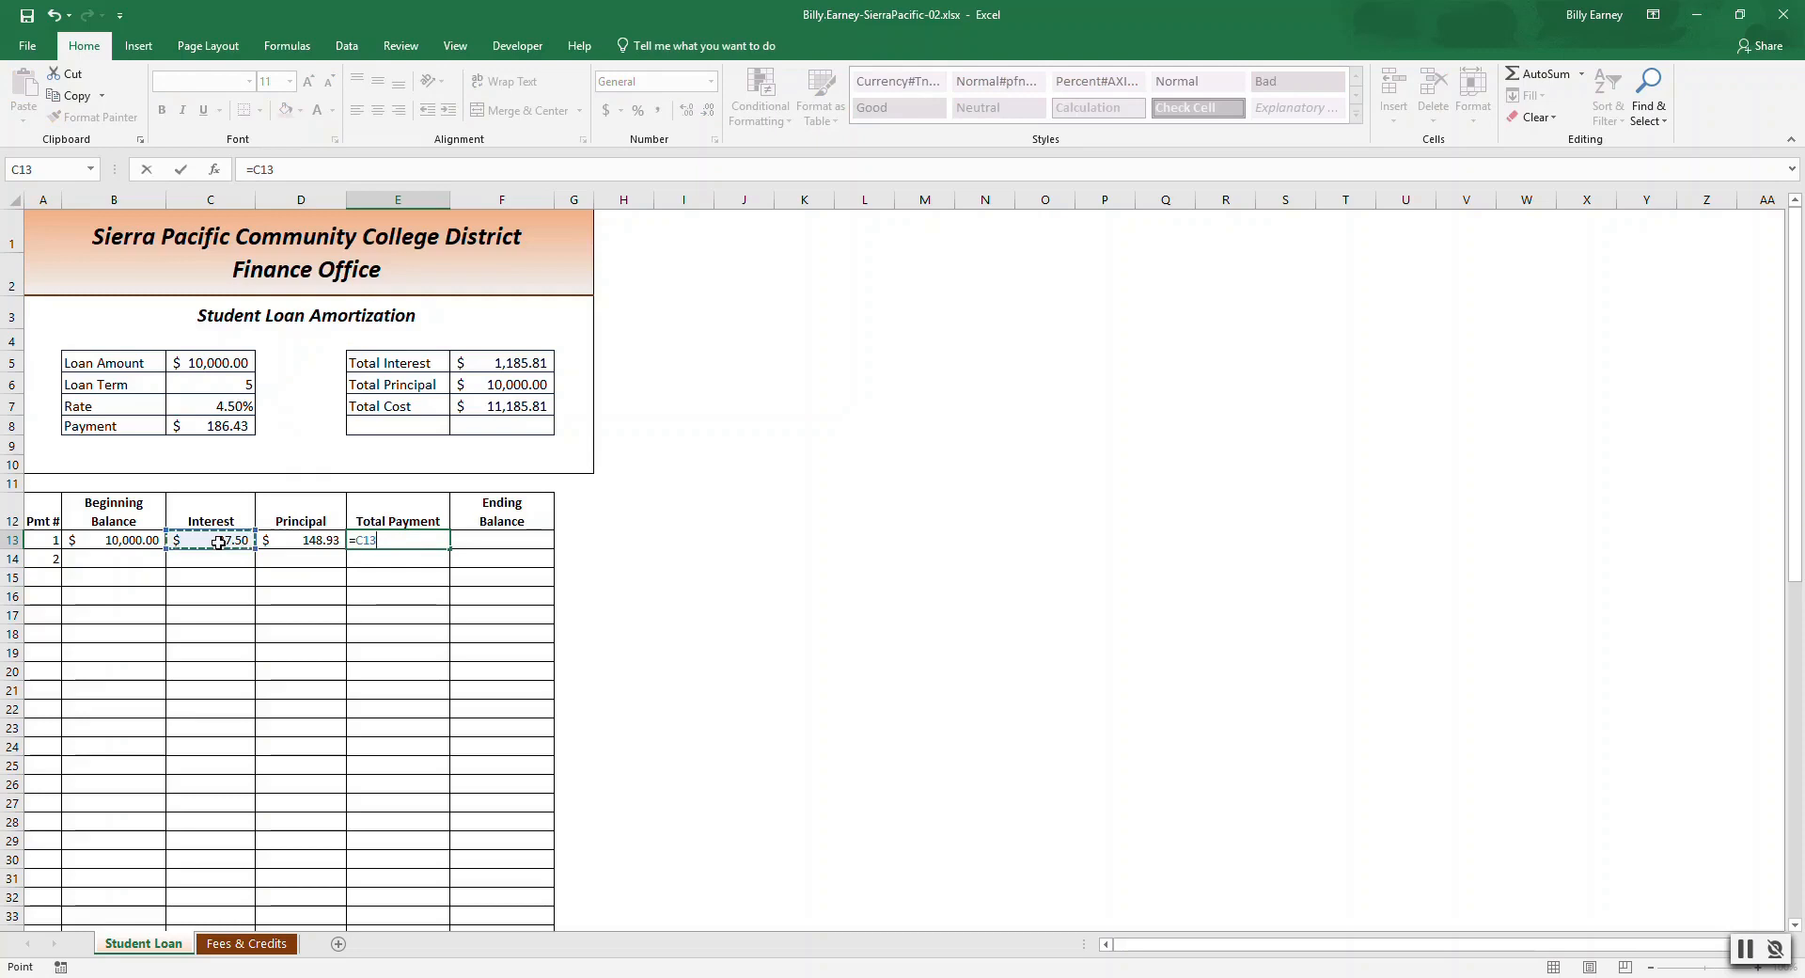
pyautogui.write('+')
pyautogui.click(283, 541)
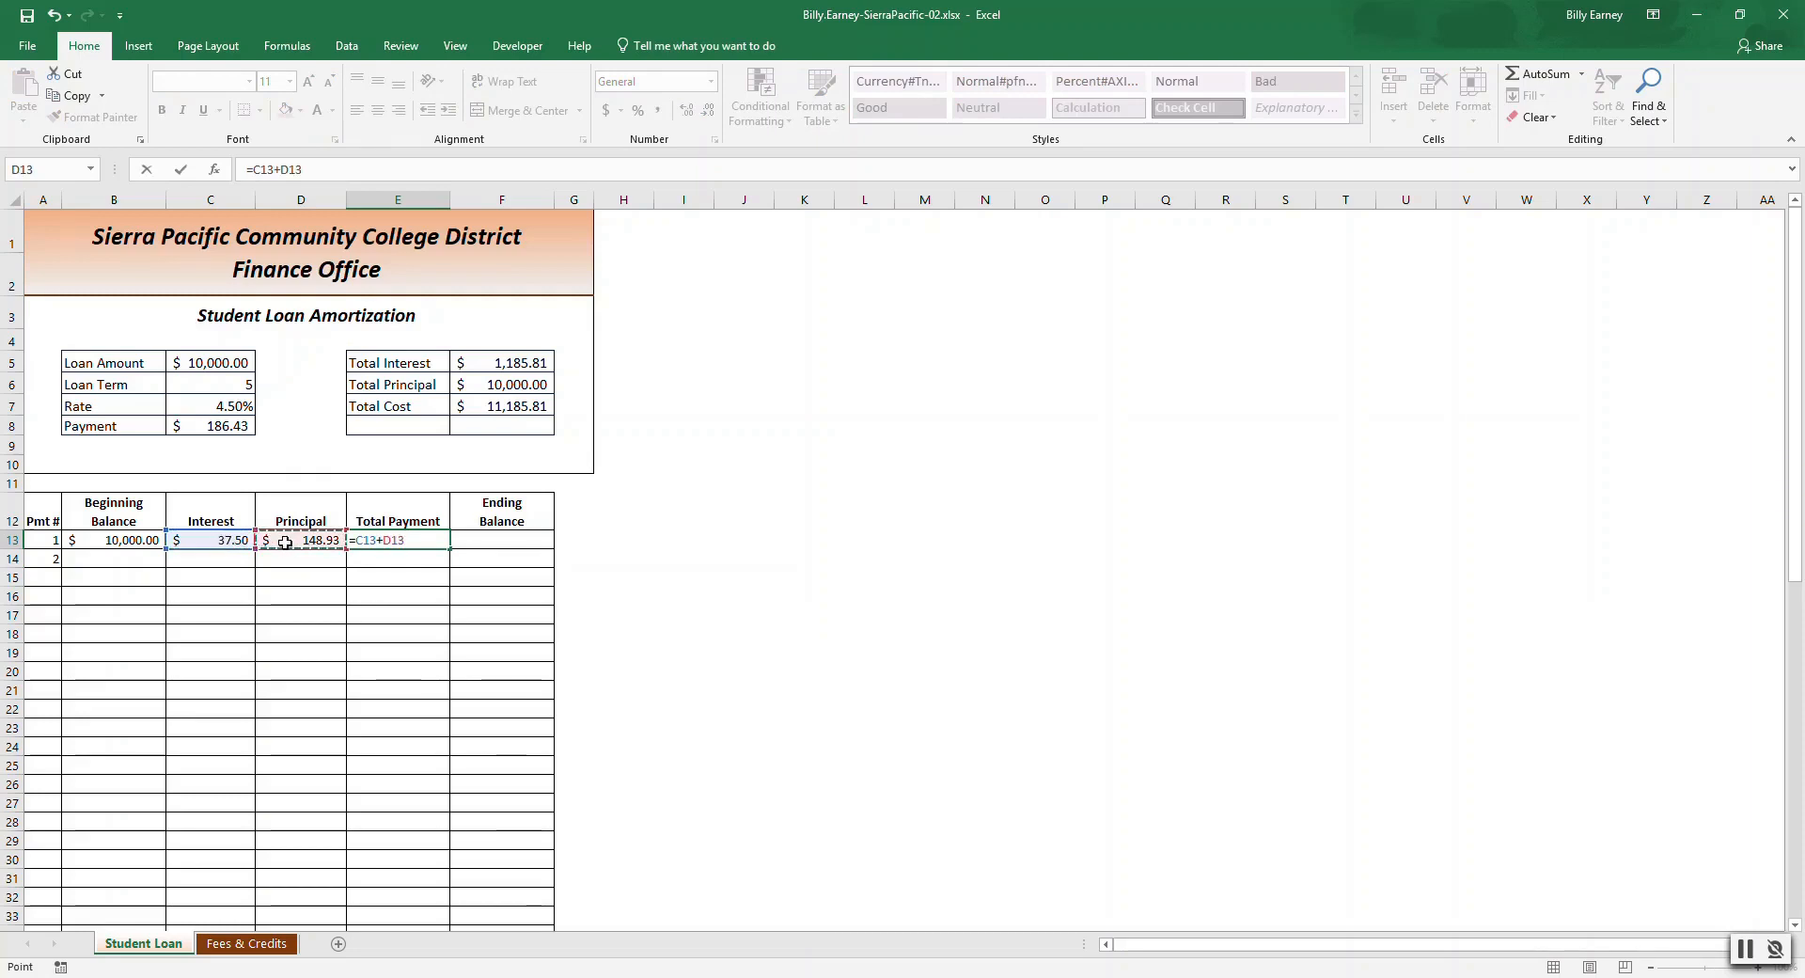
pyautogui.press('Return')
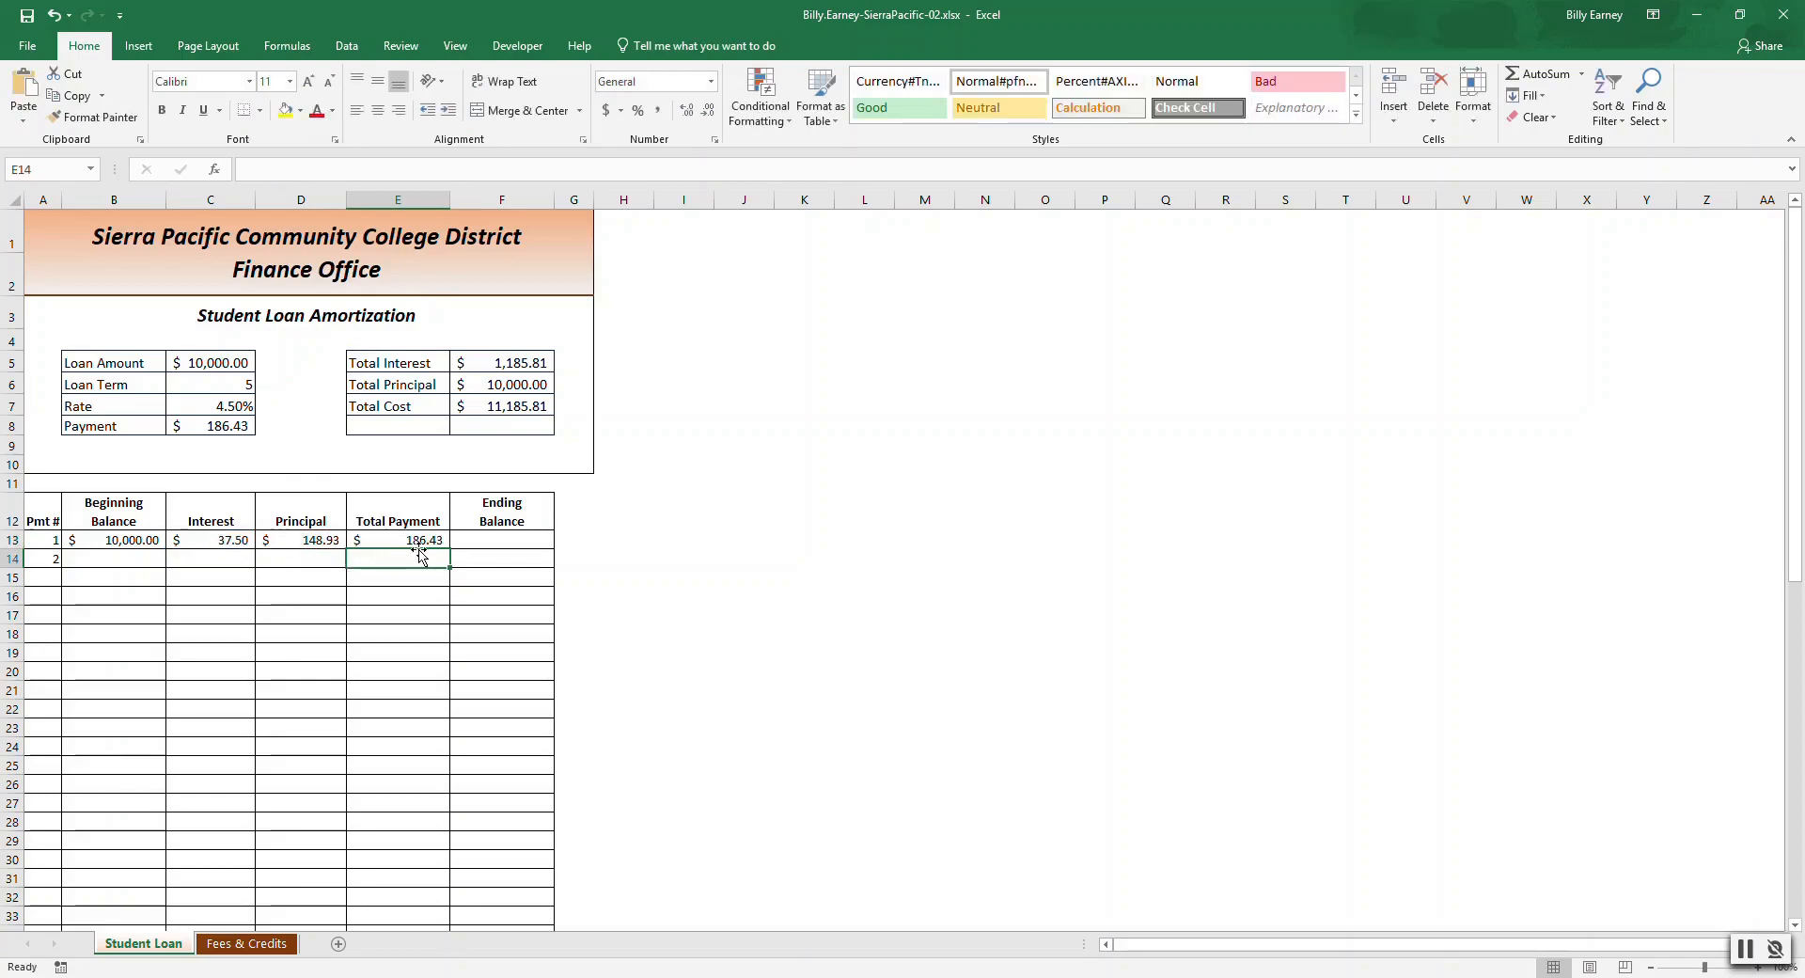
pyautogui.click(222, 425)
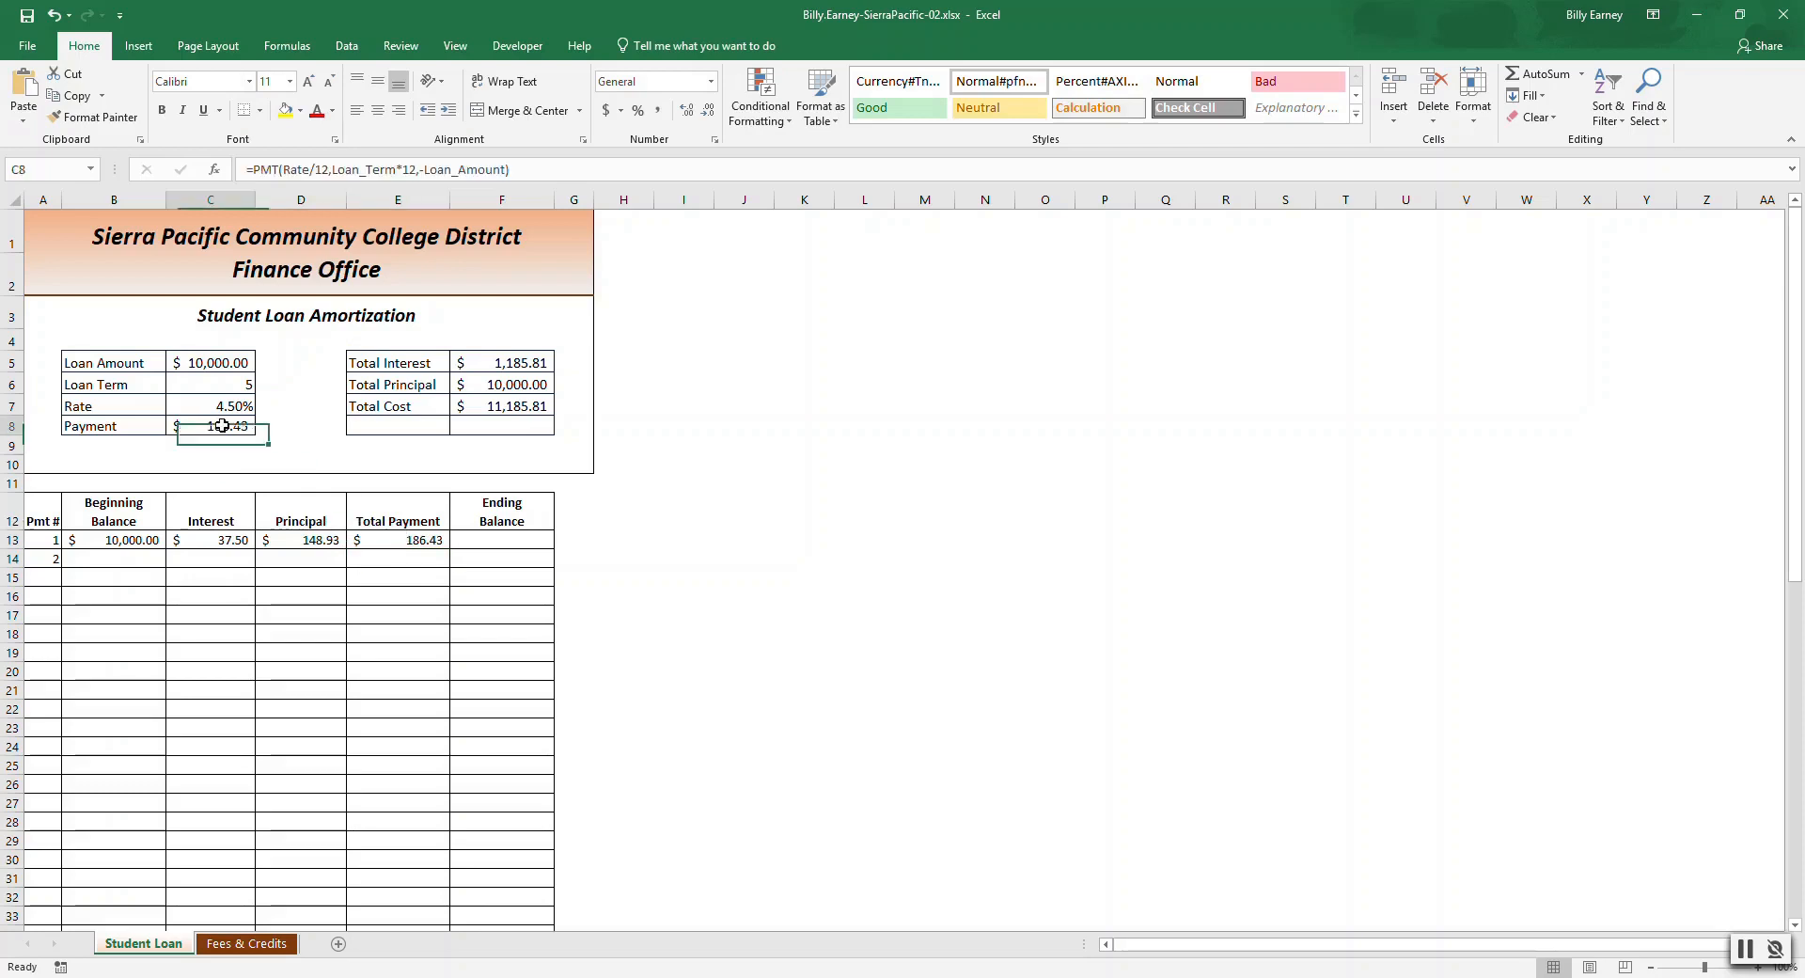
pyautogui.click(423, 548)
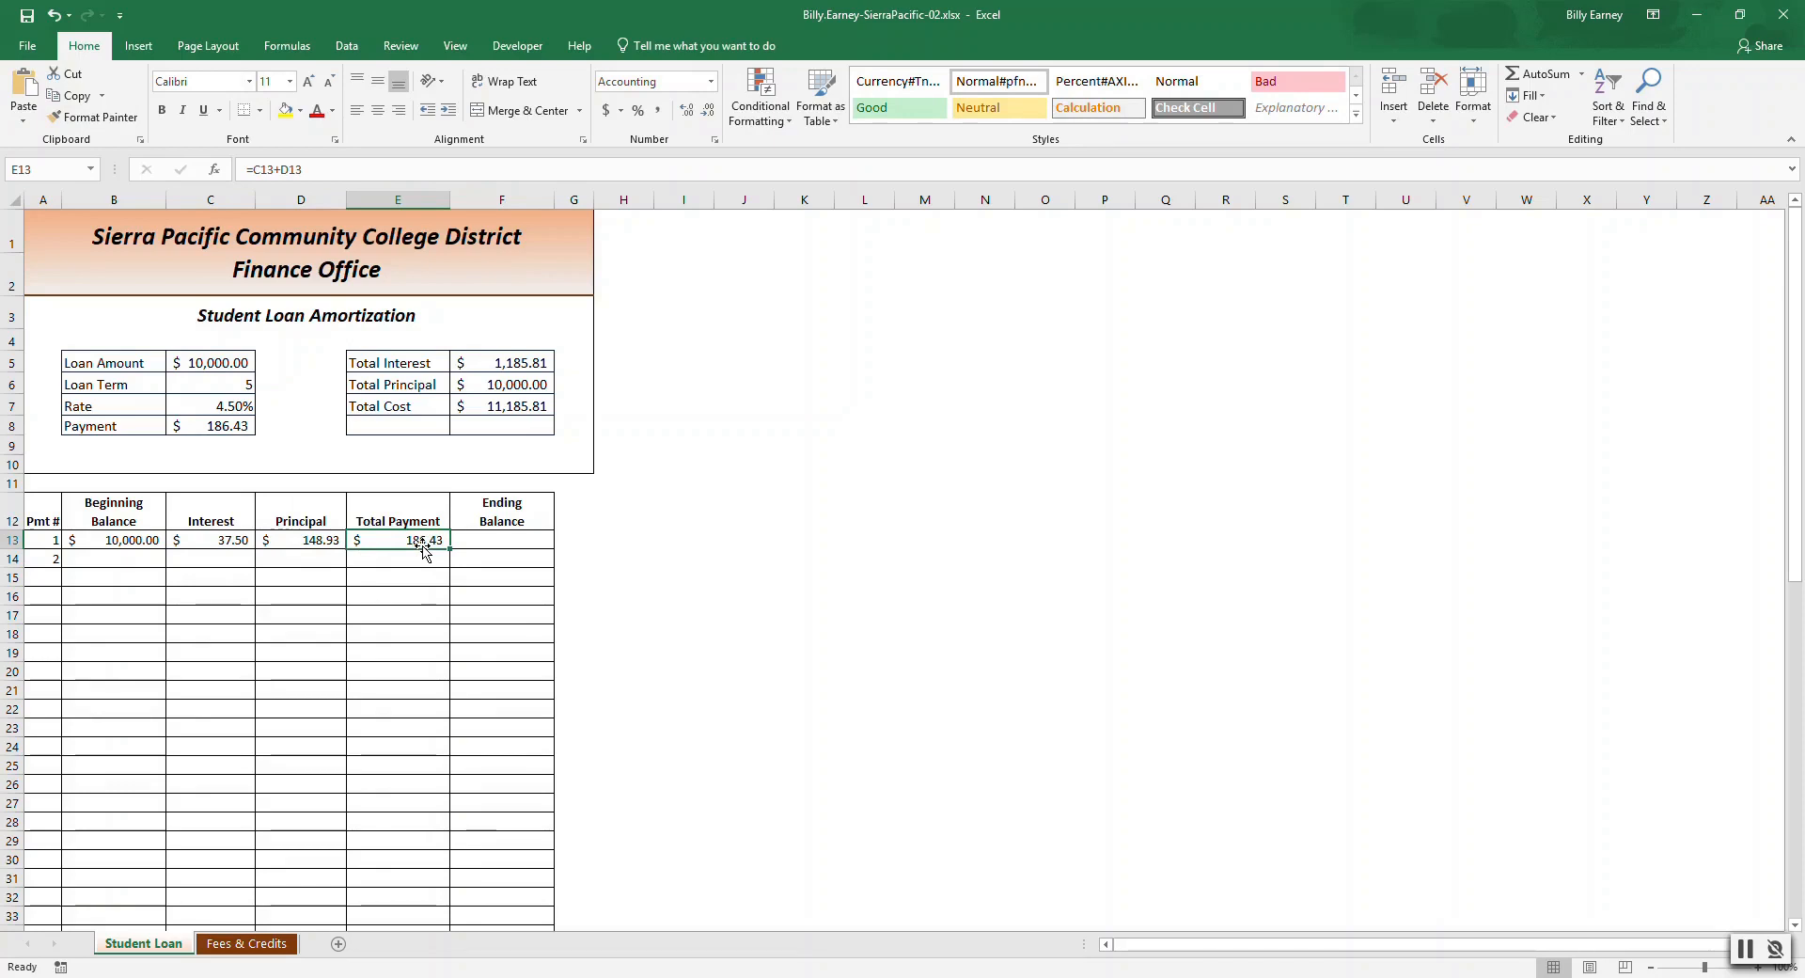
# Enter the first payment's Ending Balance formula =B13-D13.
pyautogui.click(488, 537)
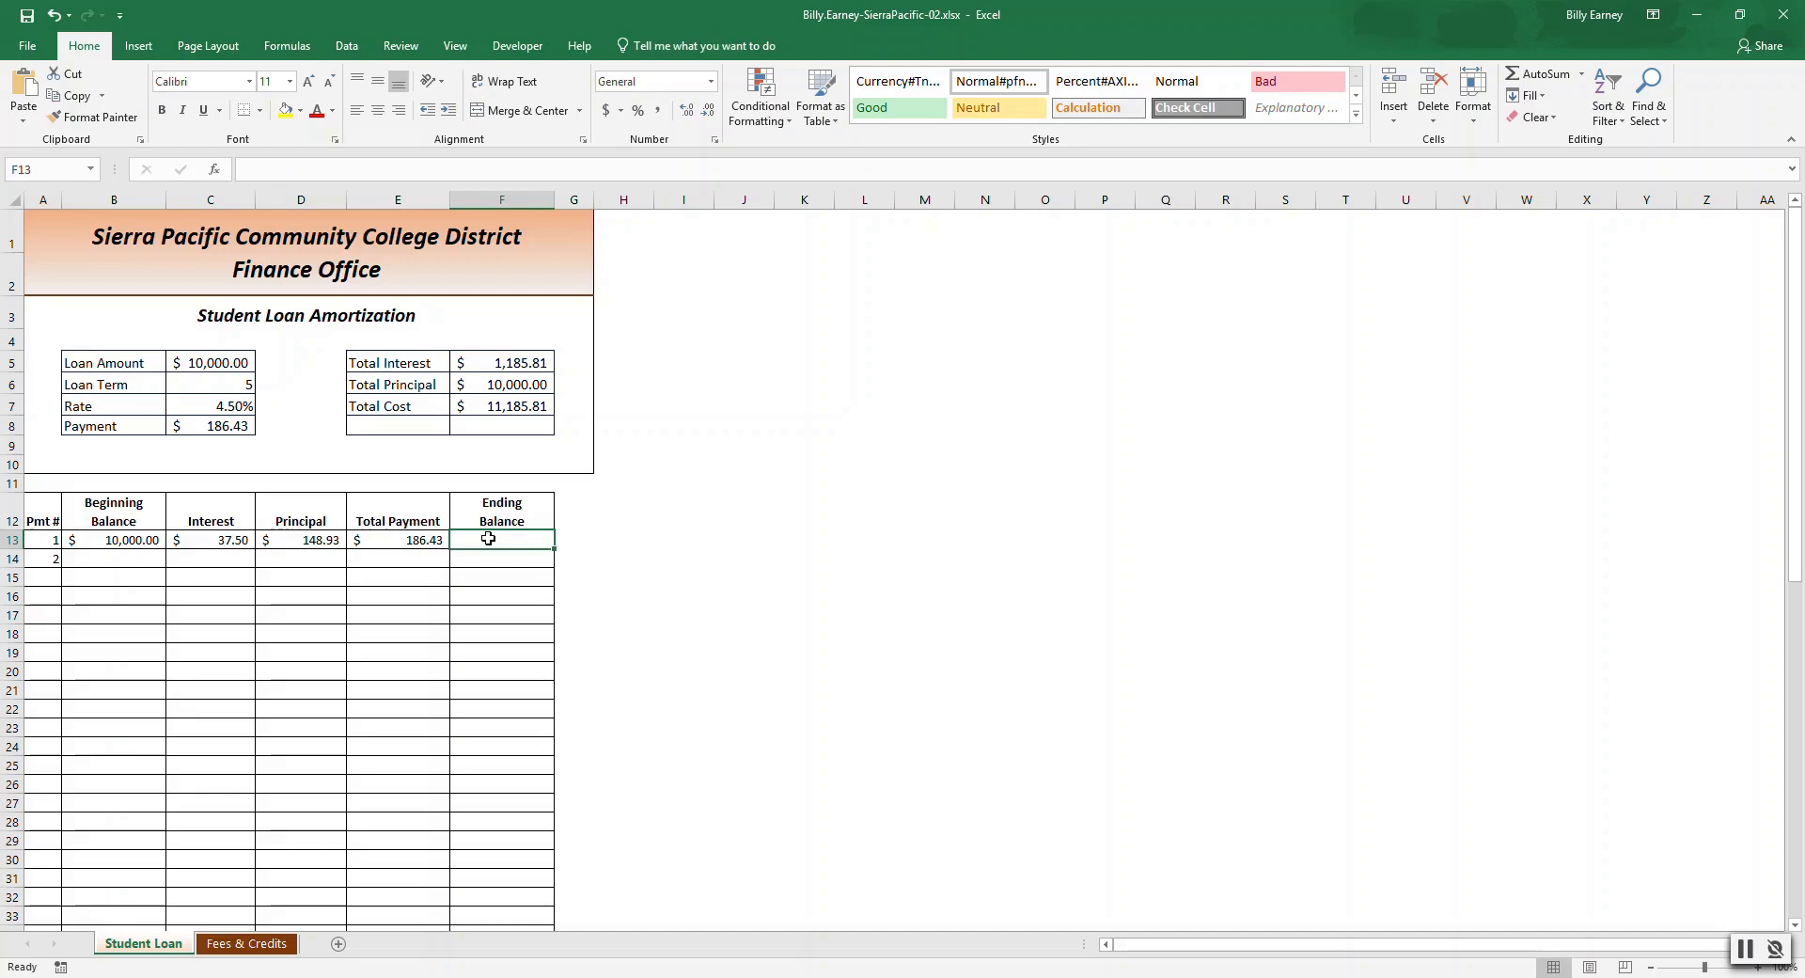
pyautogui.write('=')
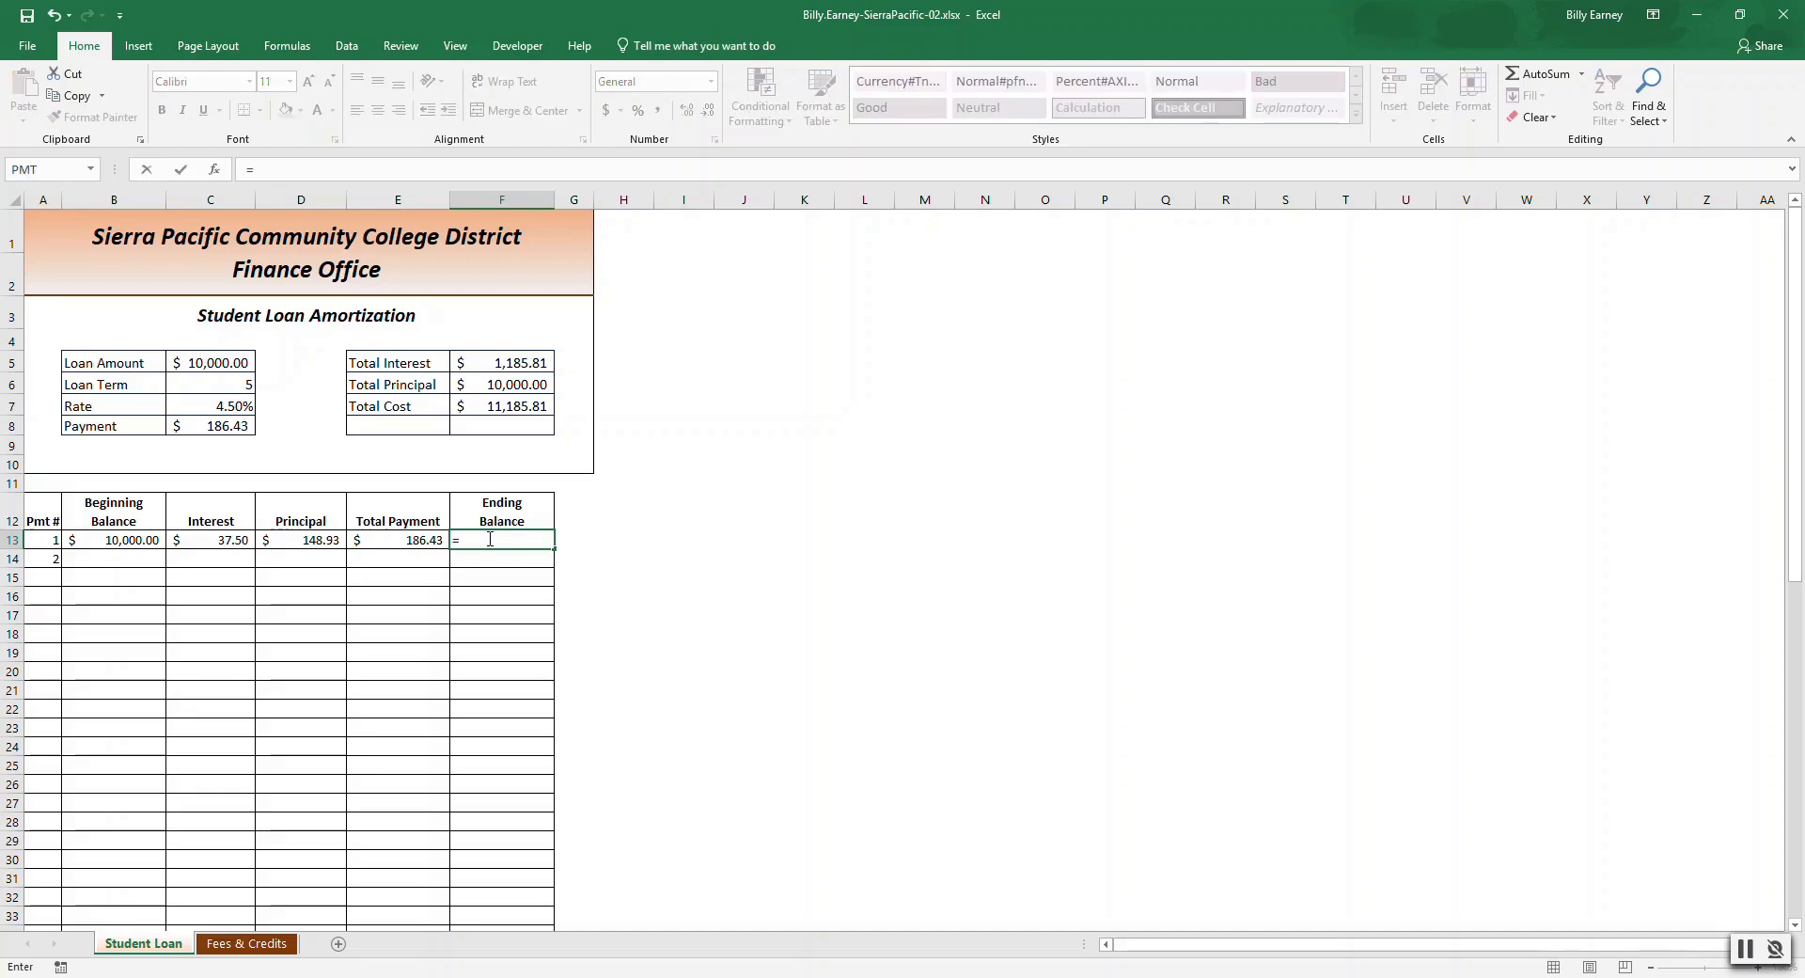
pyautogui.click(125, 540)
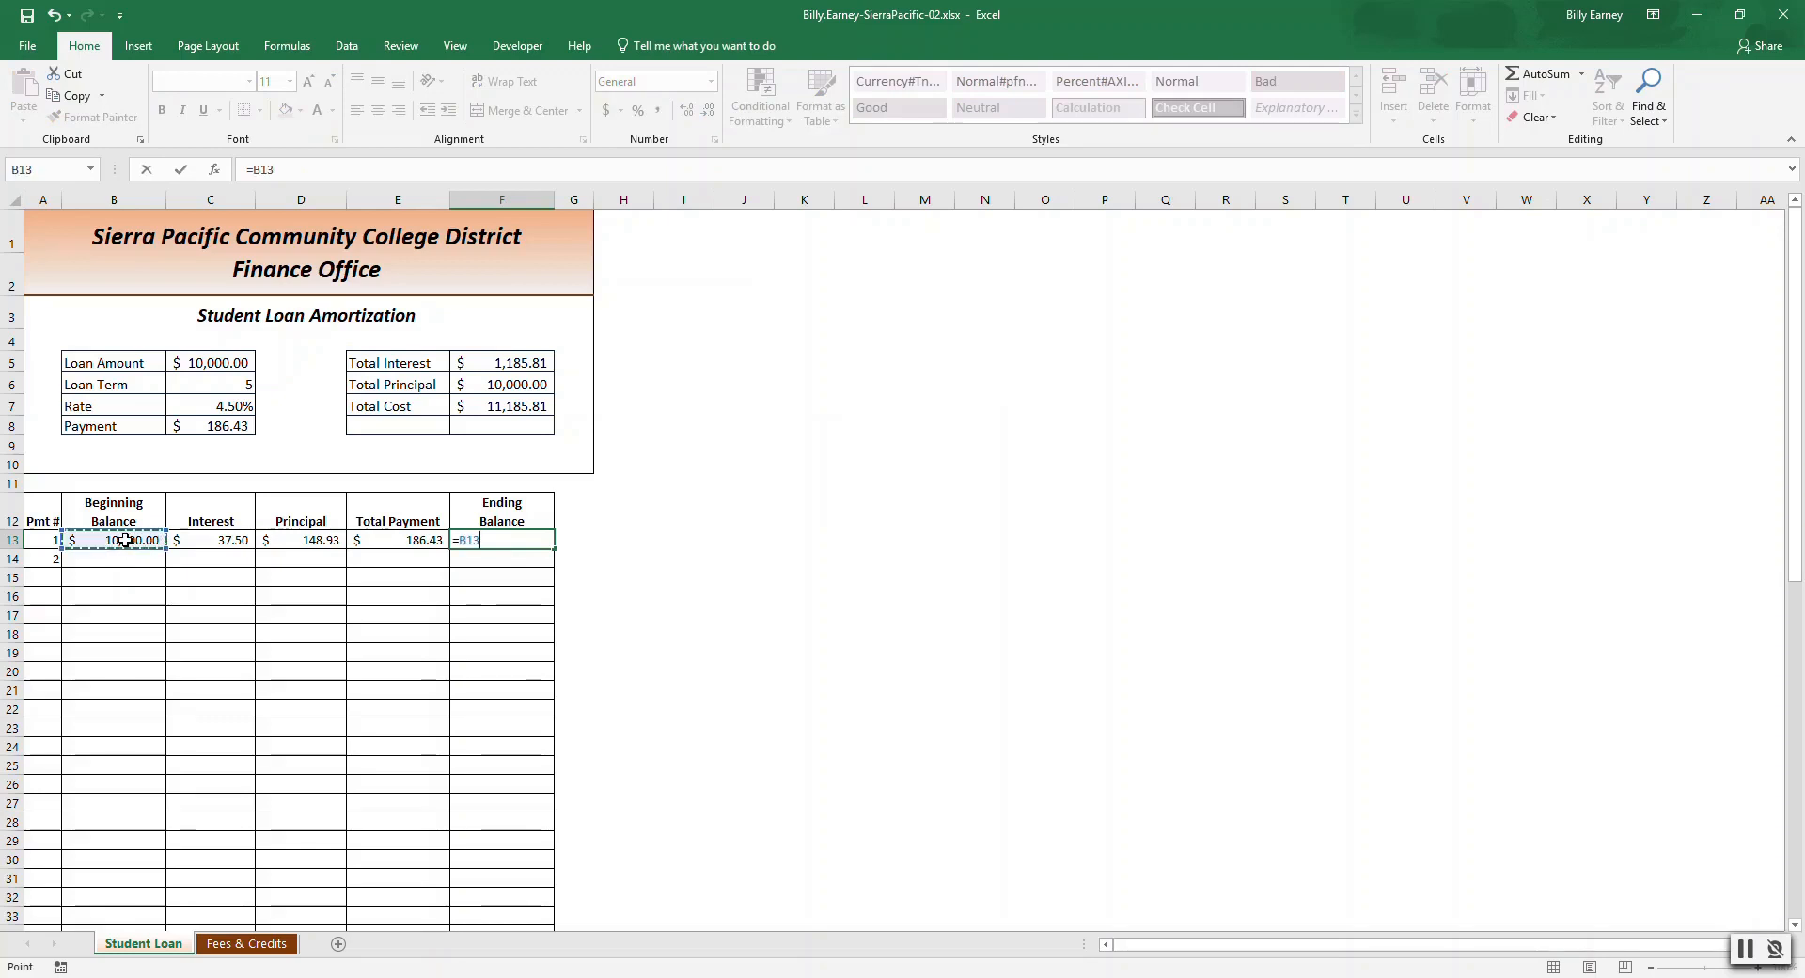
pyautogui.write('-D13')
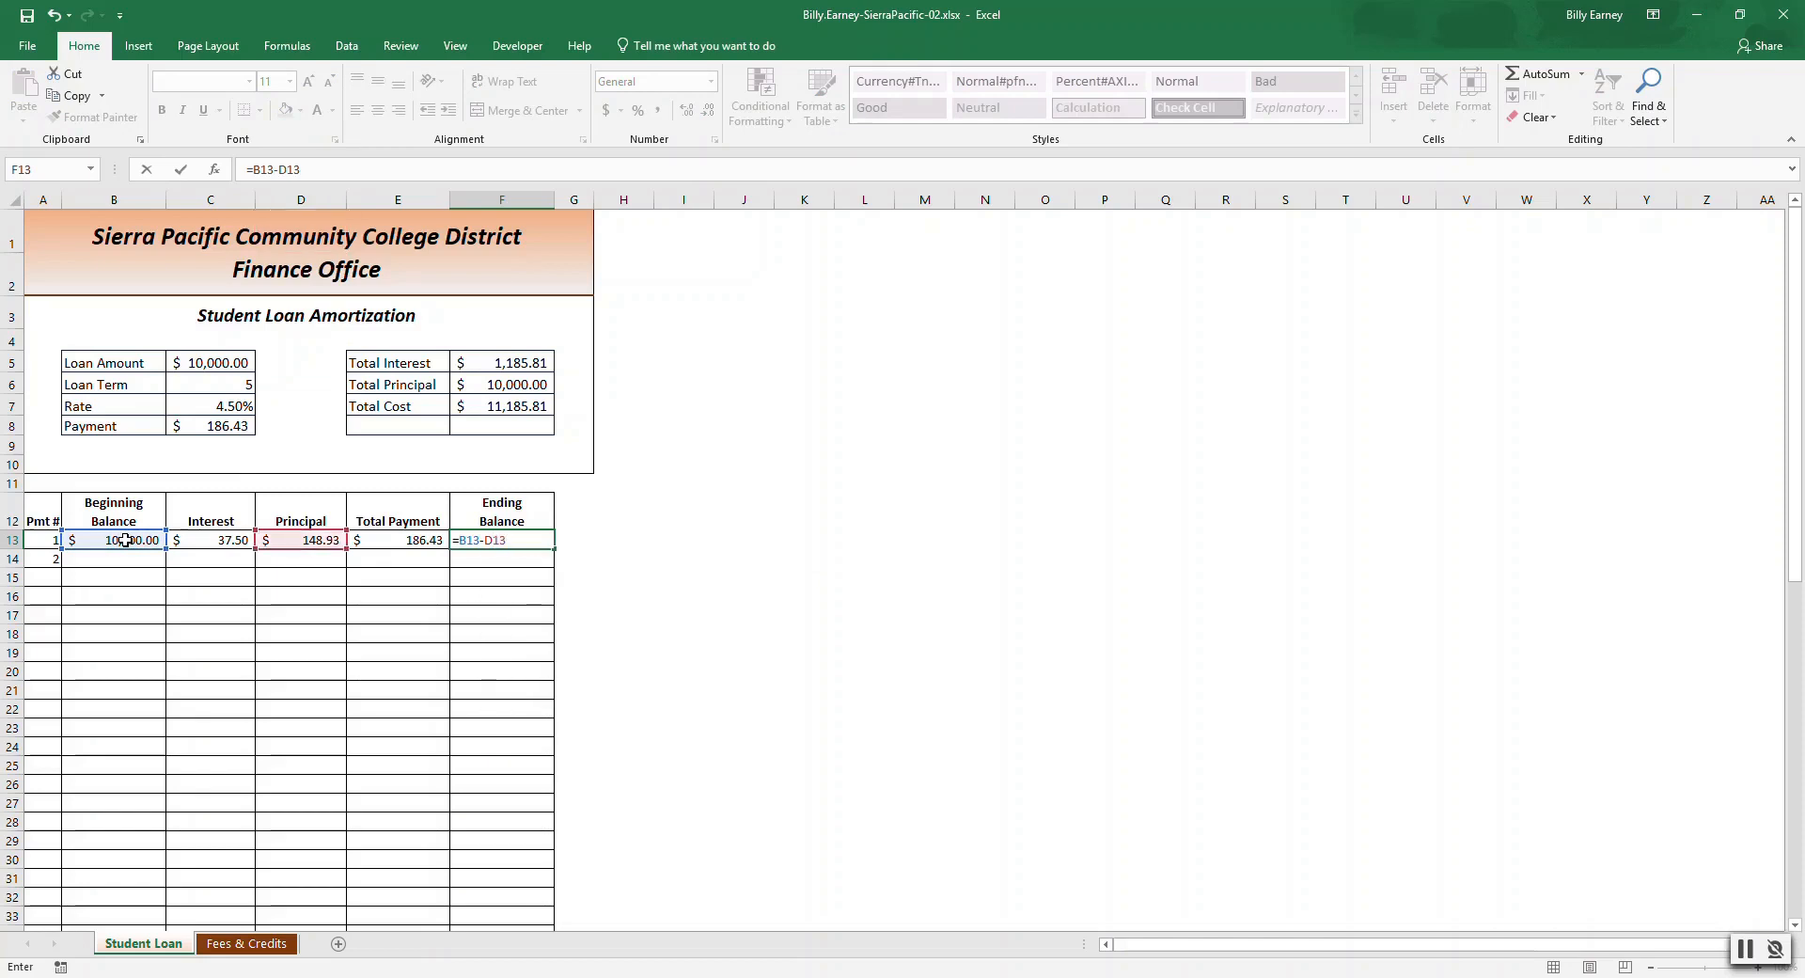
pyautogui.press('Return')
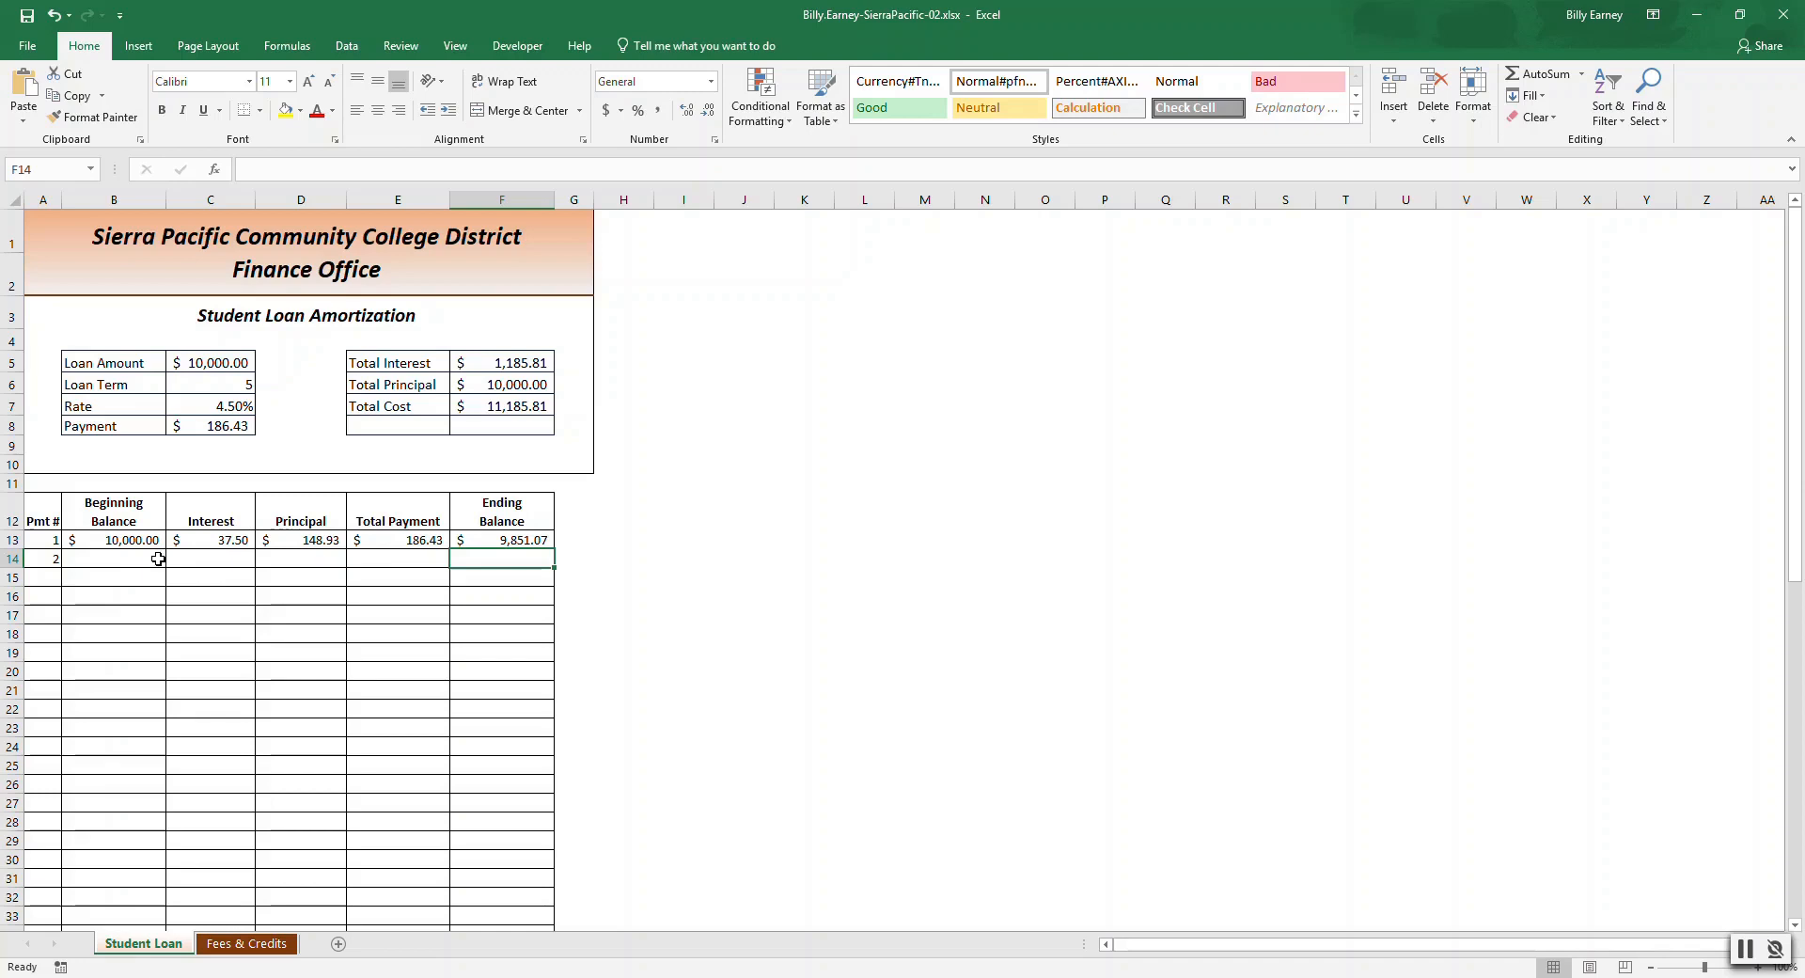
# Fill the payment numbers in the Pmt # column down to 60.
pyautogui.click(51, 541)
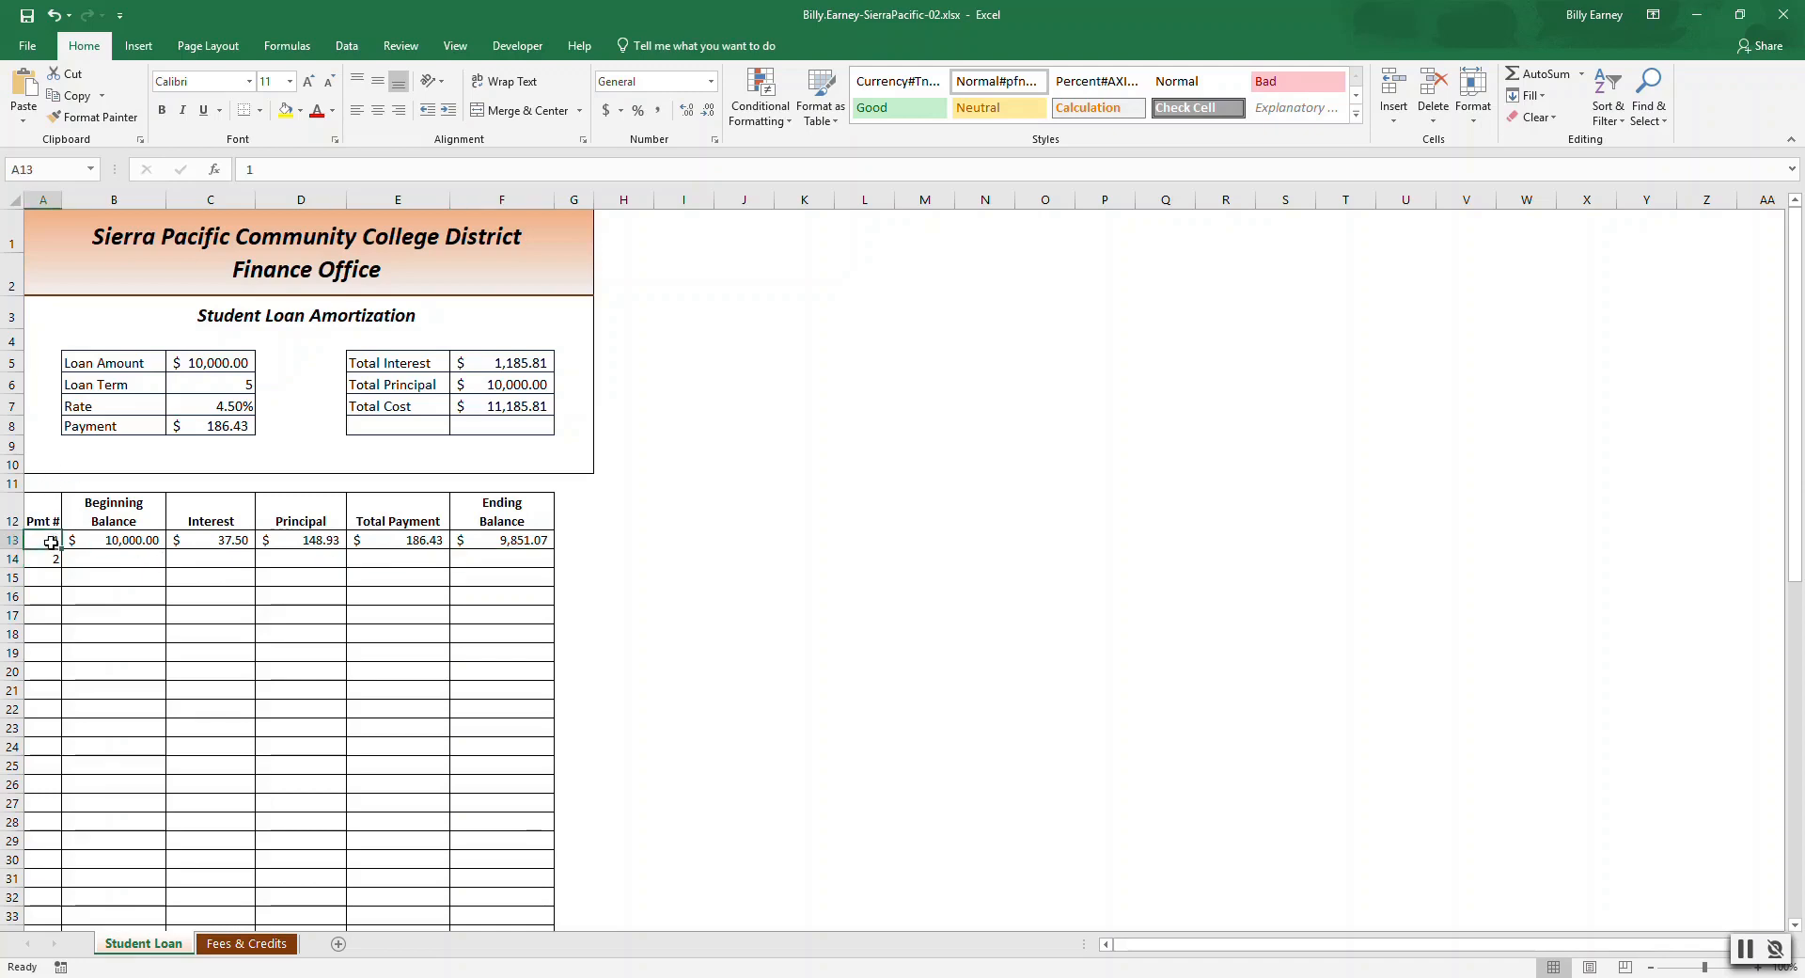
pyautogui.hotkey('shift', 'Down')
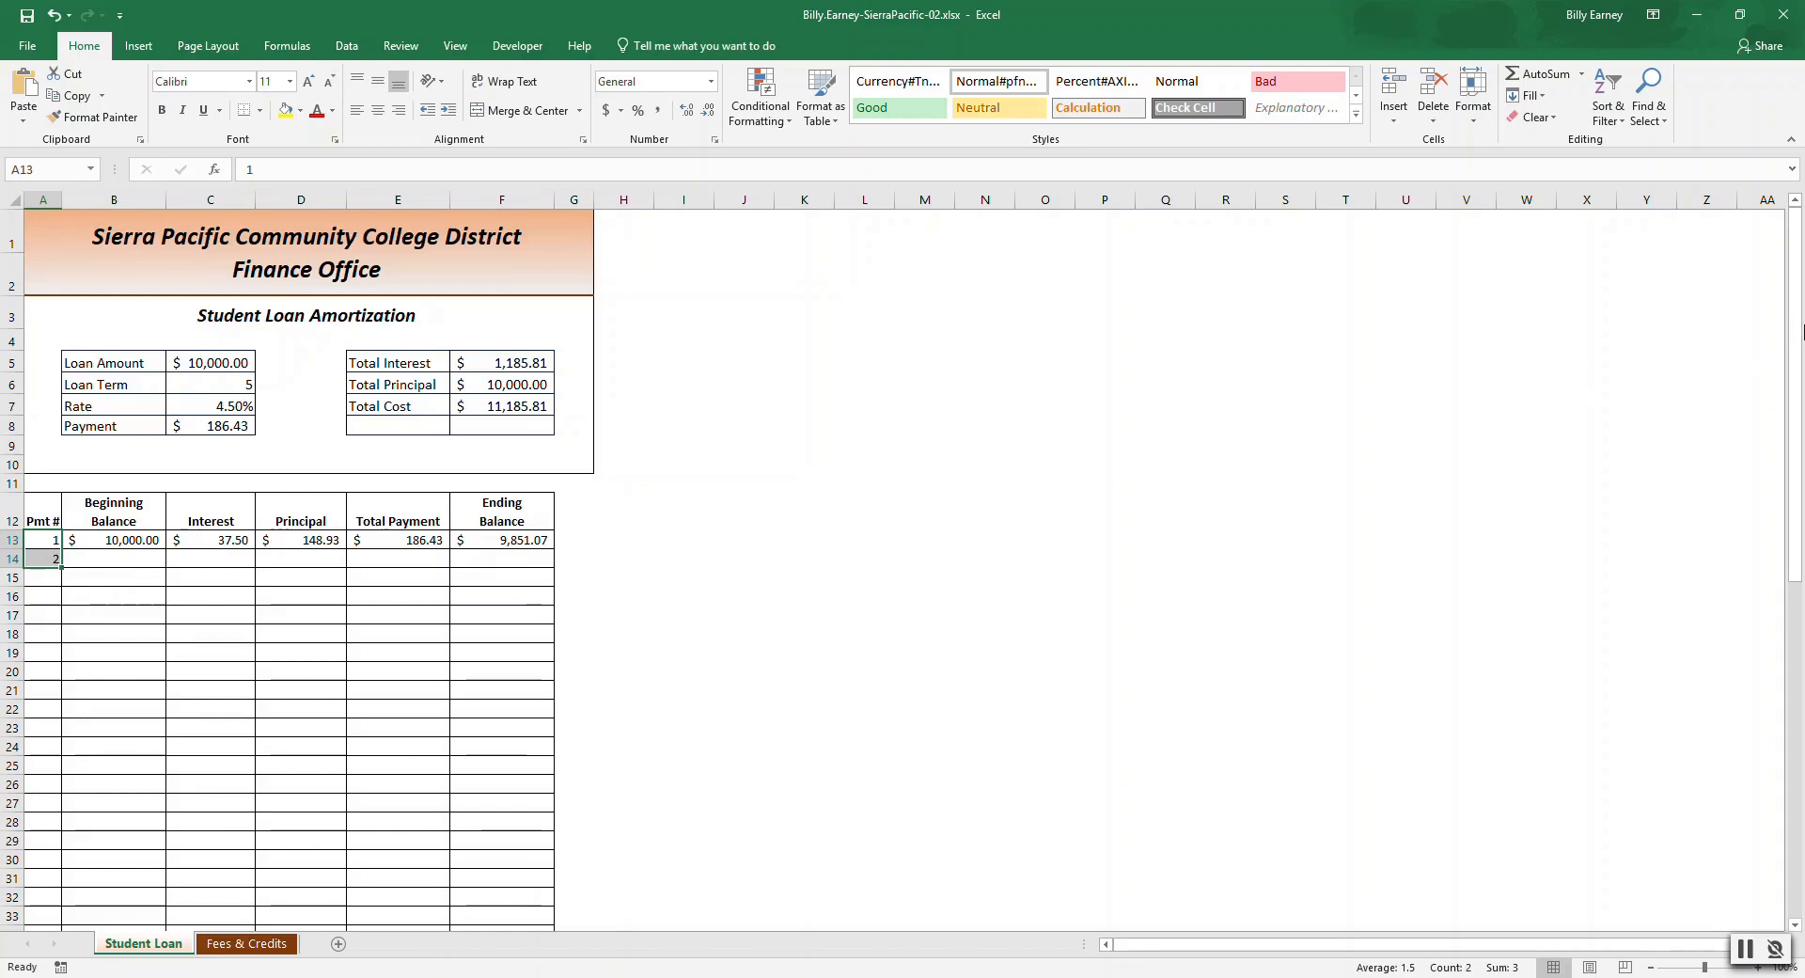
pyautogui.moveTo(1795, 334); pyautogui.dragTo(1802, 430)
pyautogui.click(1652, 967)
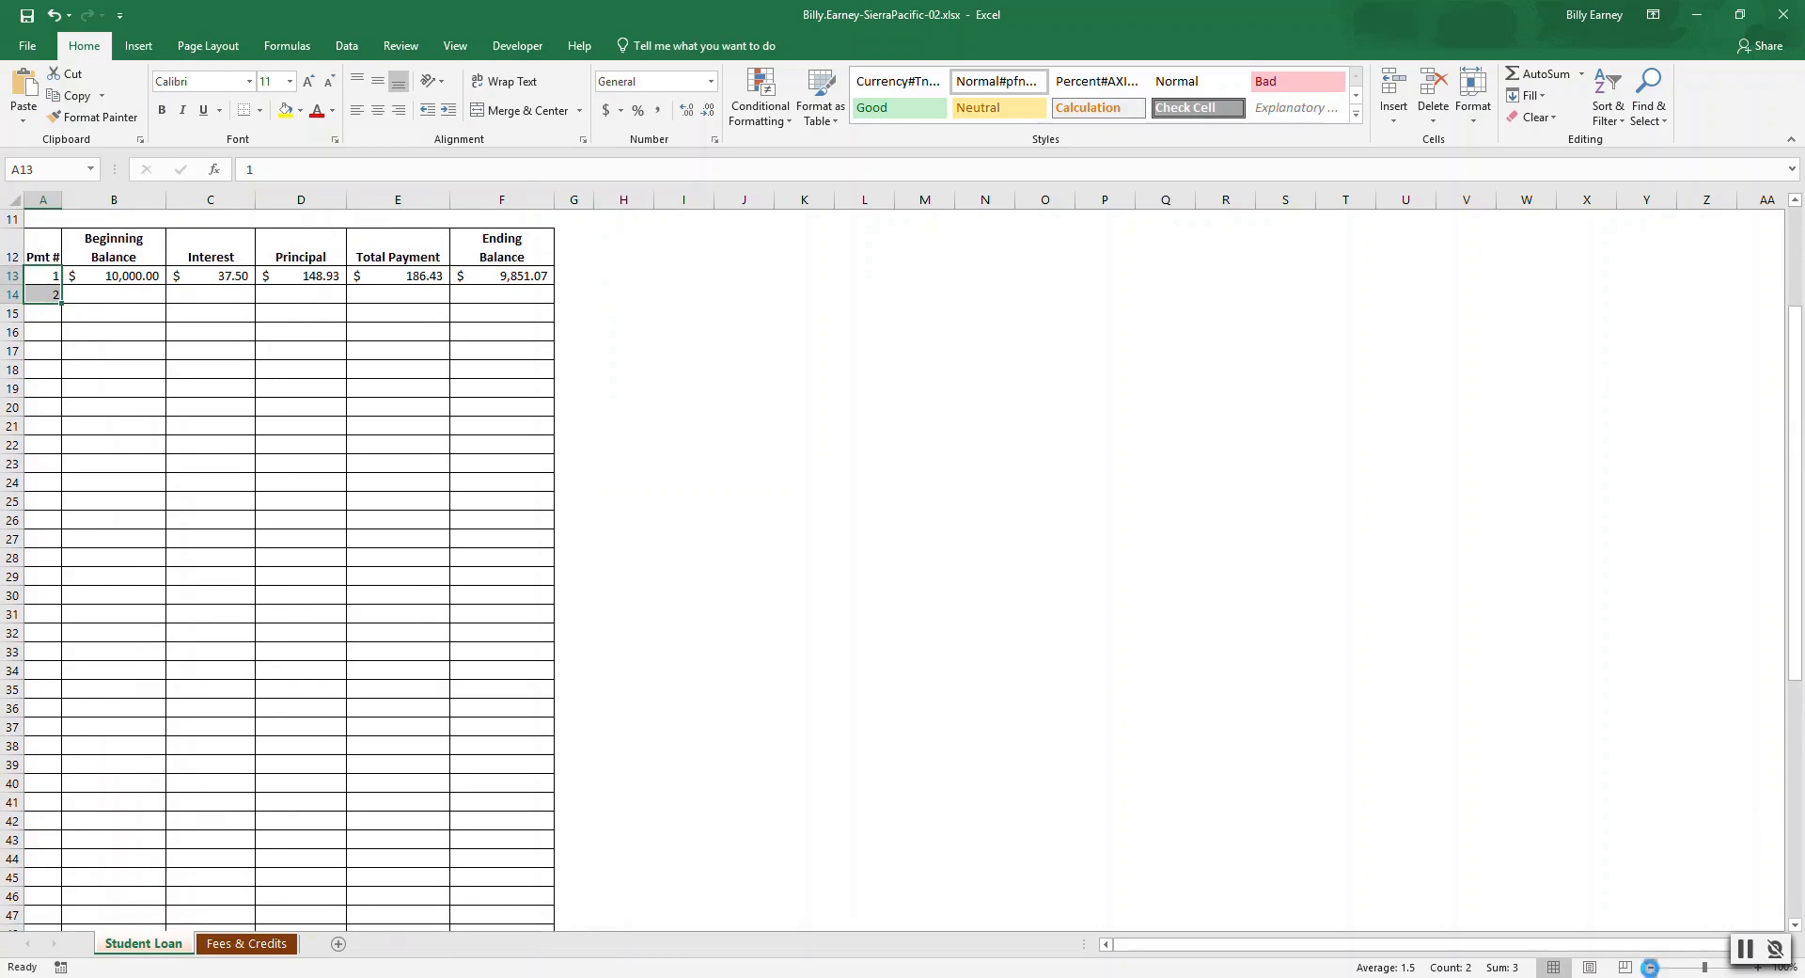
pyautogui.click(1652, 967)
pyautogui.click(1652, 967)
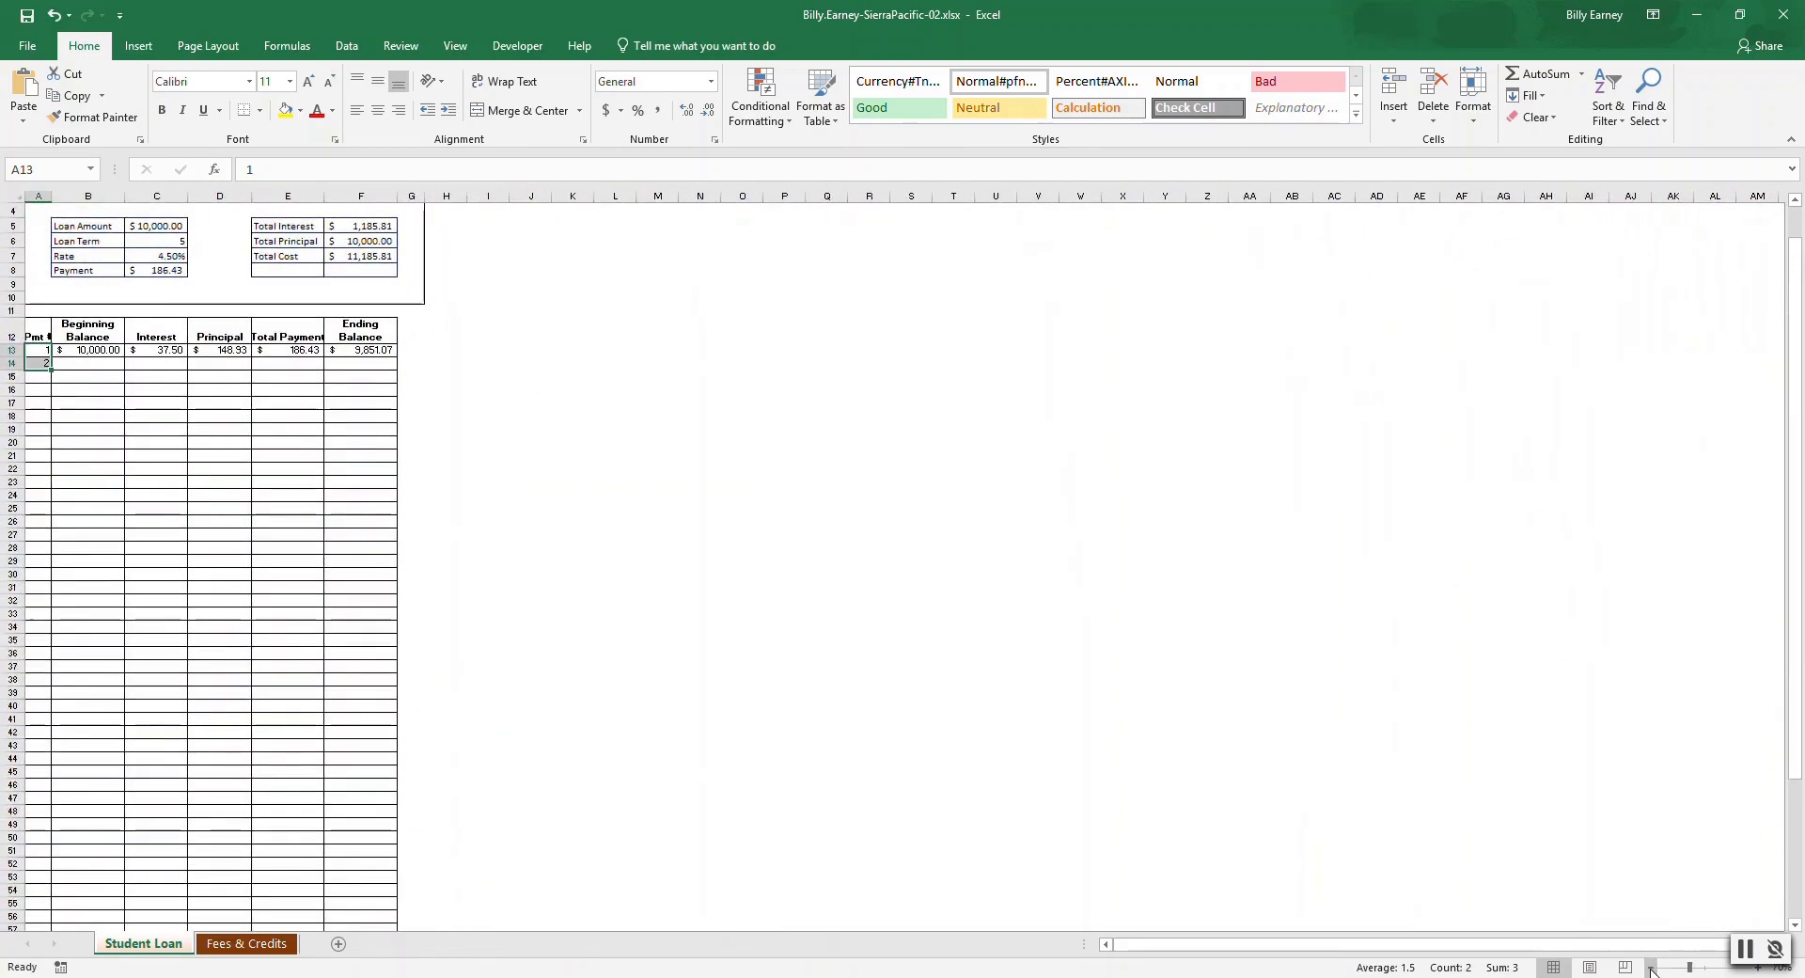
pyautogui.click(1652, 968)
pyautogui.moveTo(1802, 477); pyautogui.dragTo(1802, 560)
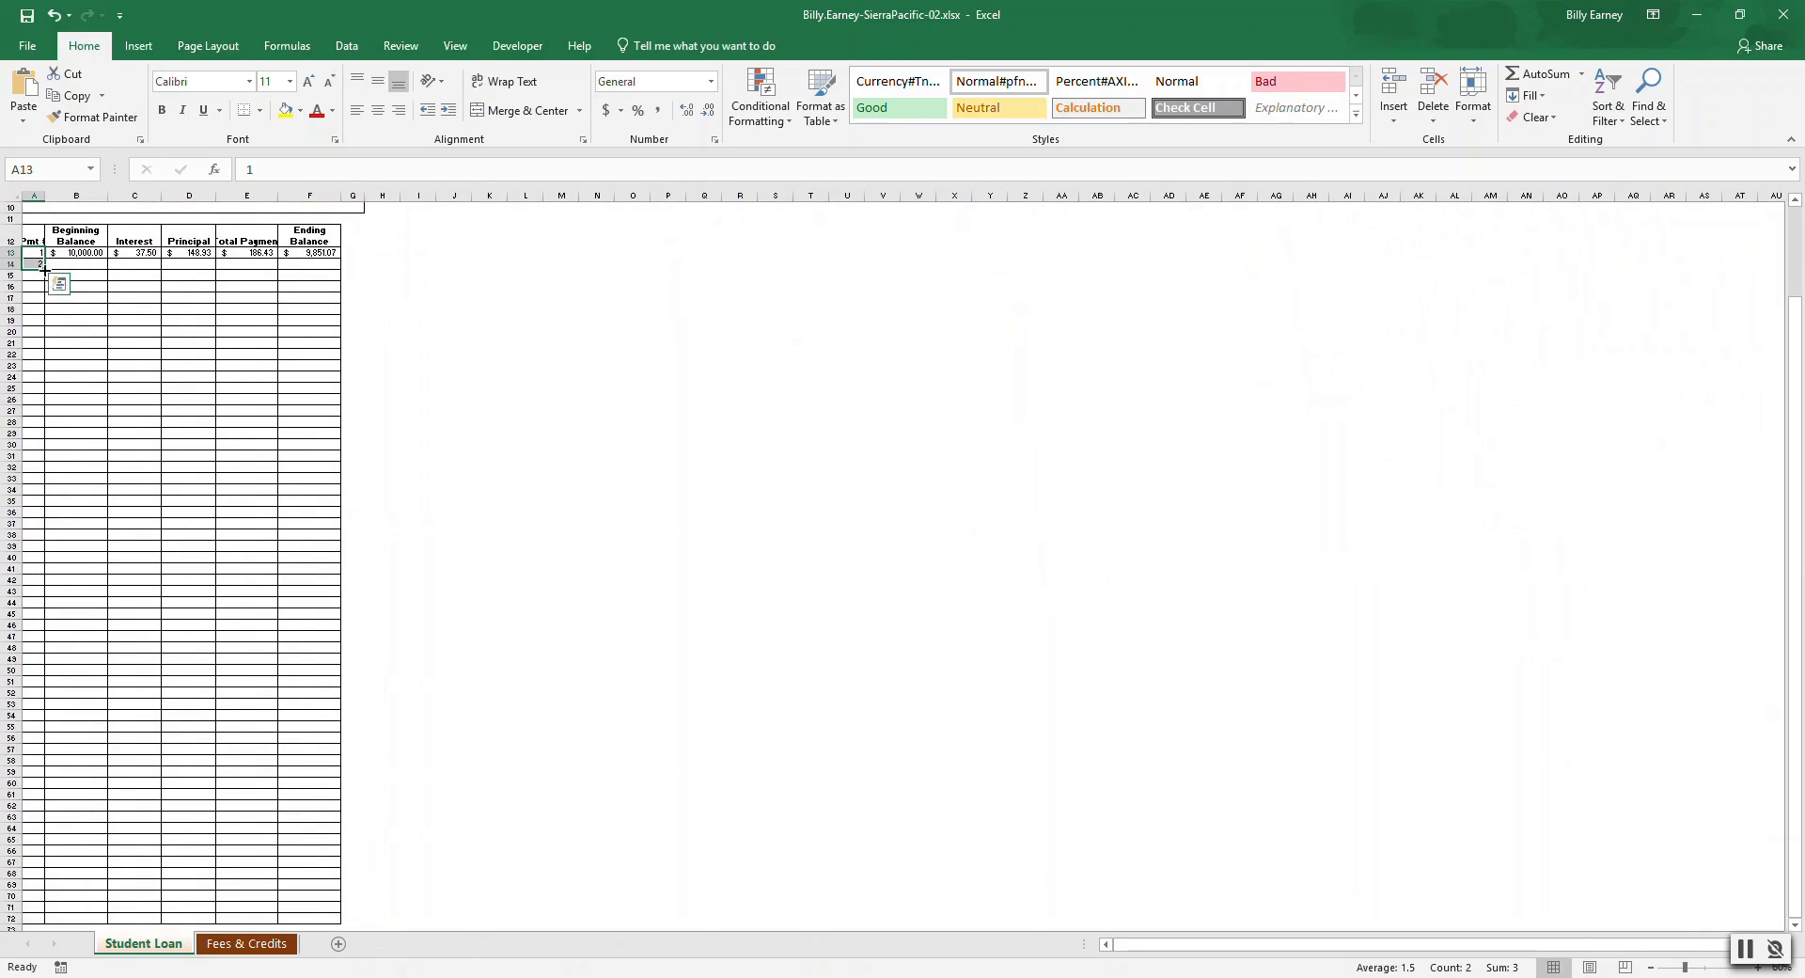
pyautogui.moveTo(44, 271); pyautogui.dragTo(25, 919)
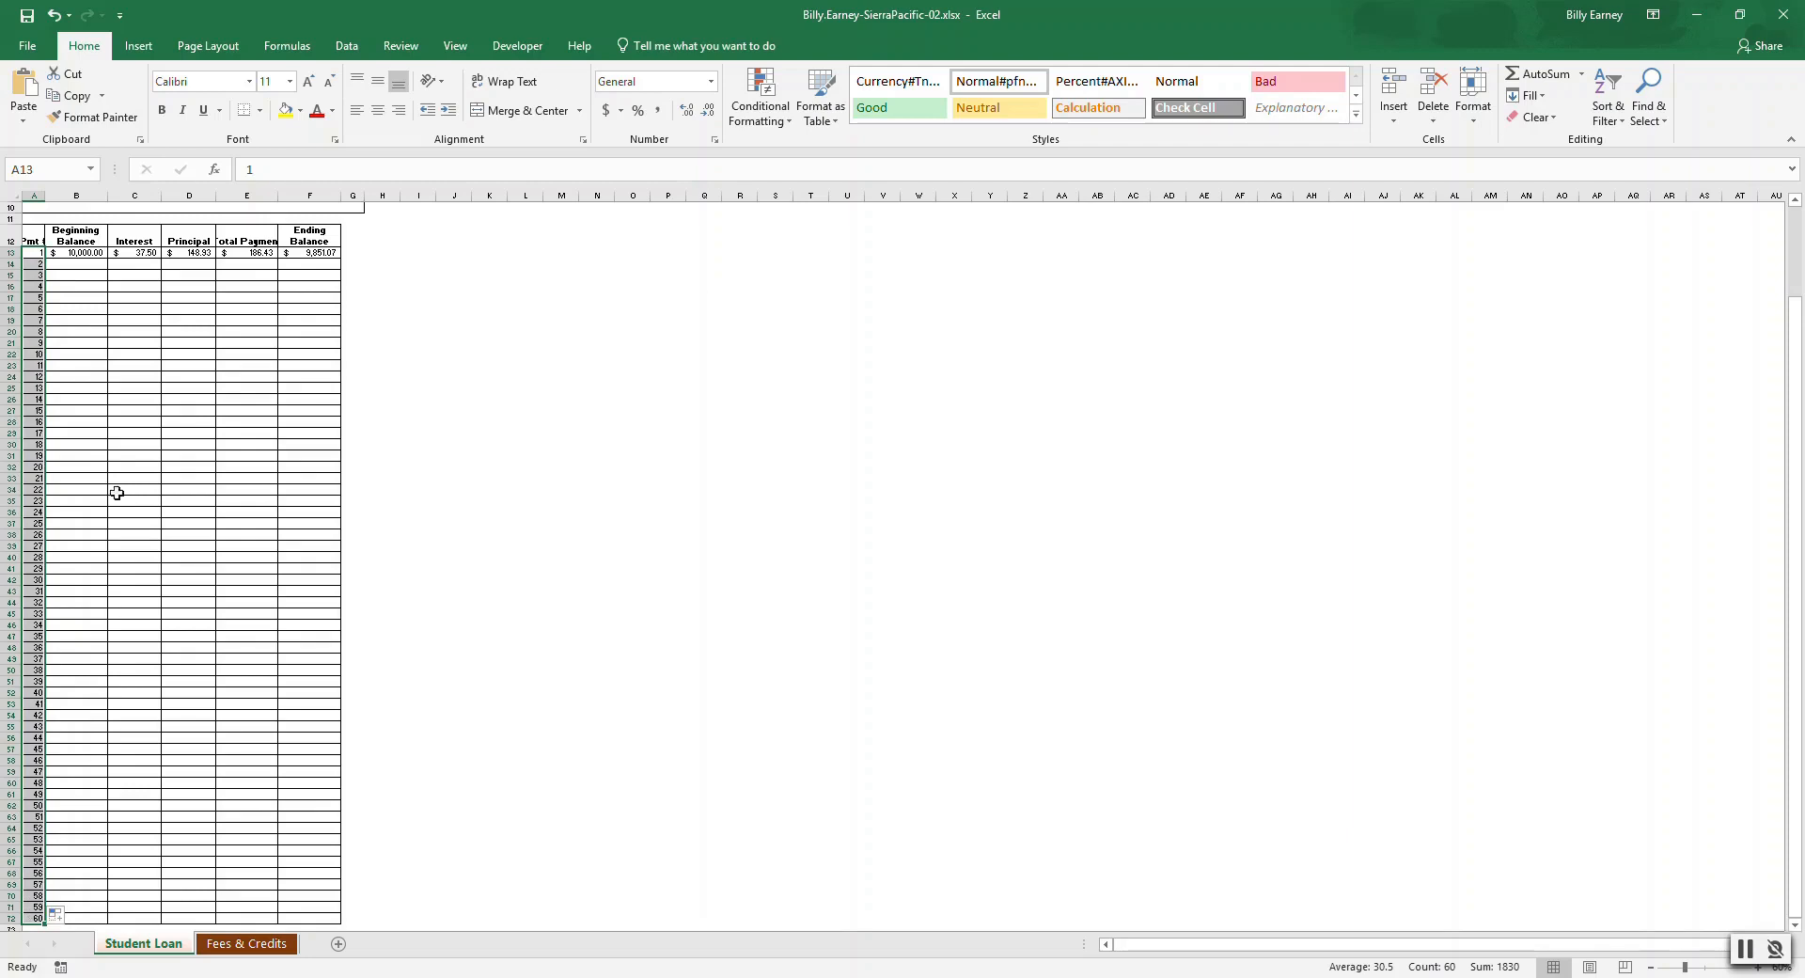
# Enter =F13 as the second payment's Beginning Balance and fill it down through payment 60.
pyautogui.click(84, 266)
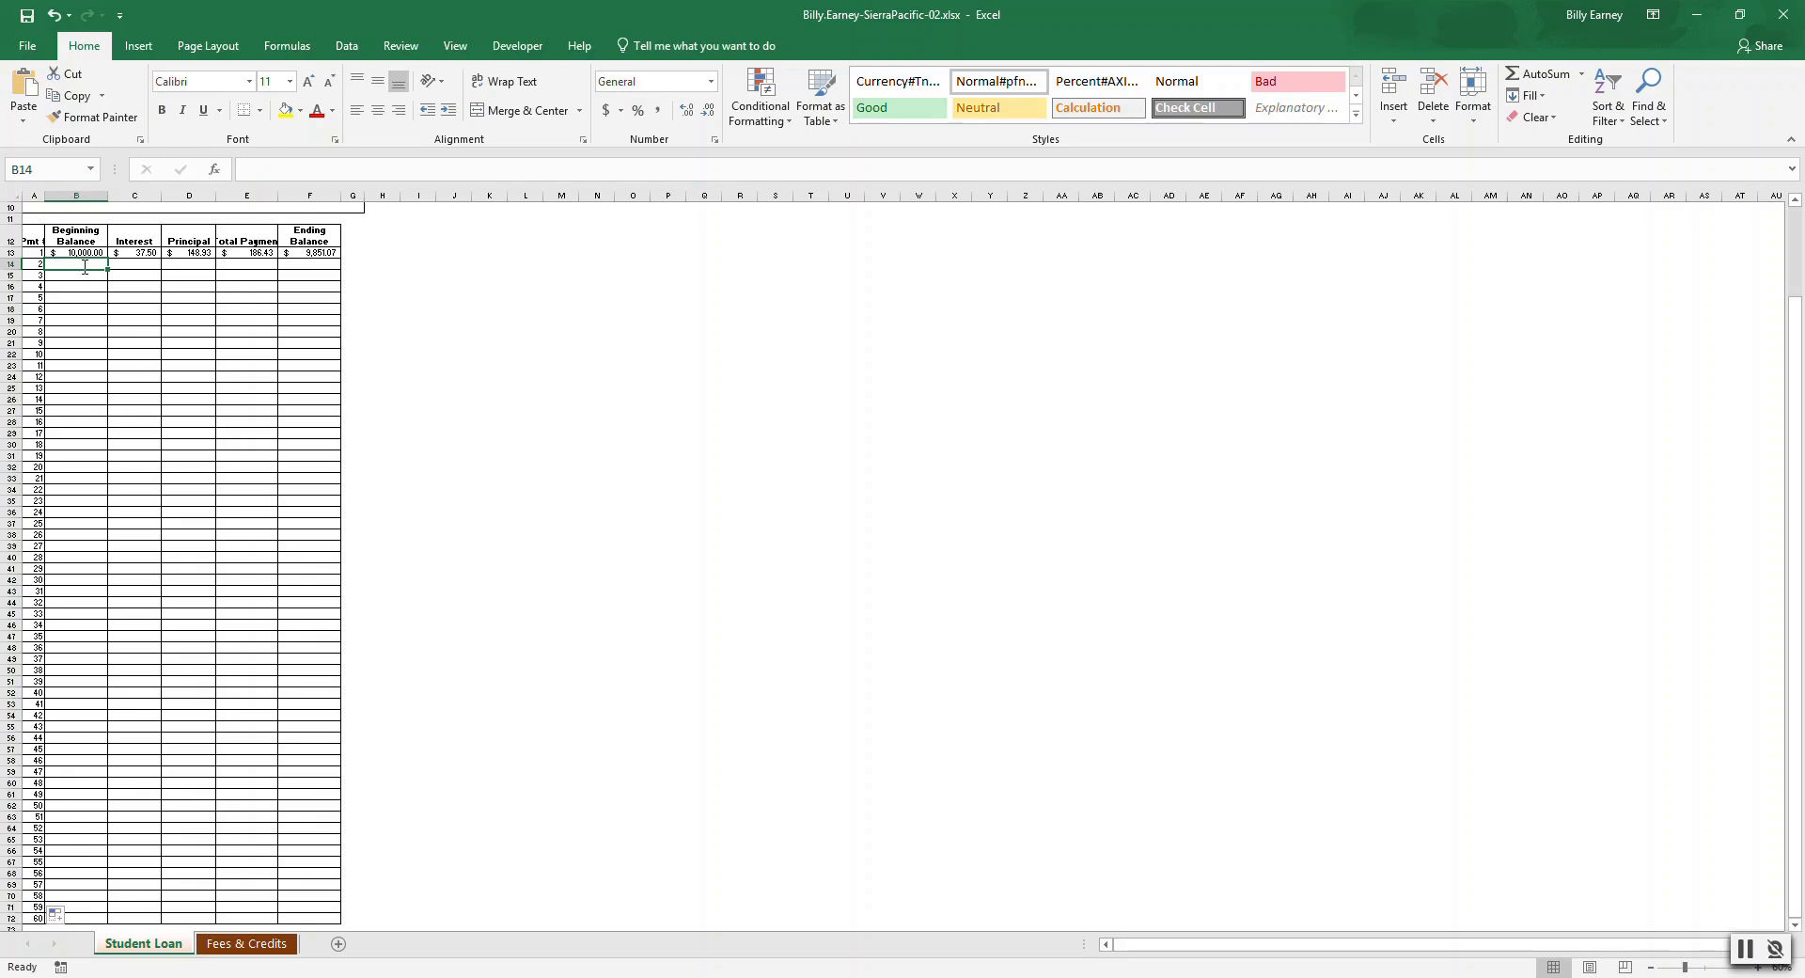
pyautogui.write('=')
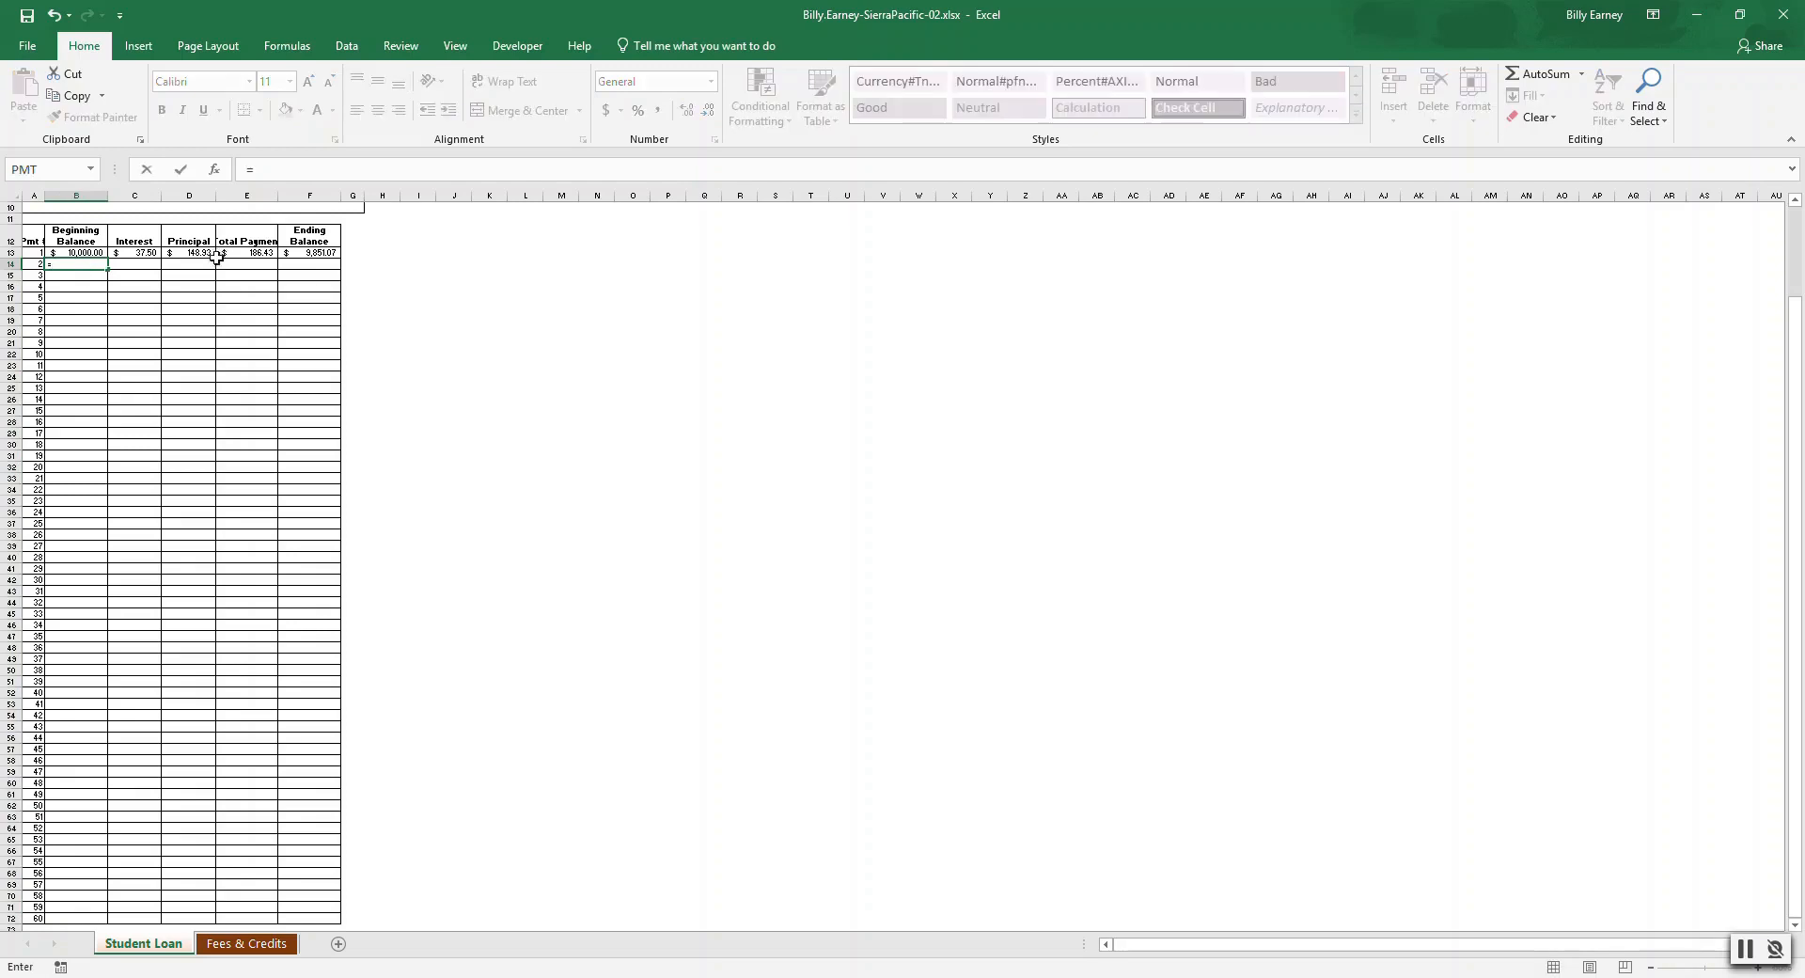
pyautogui.click(304, 252)
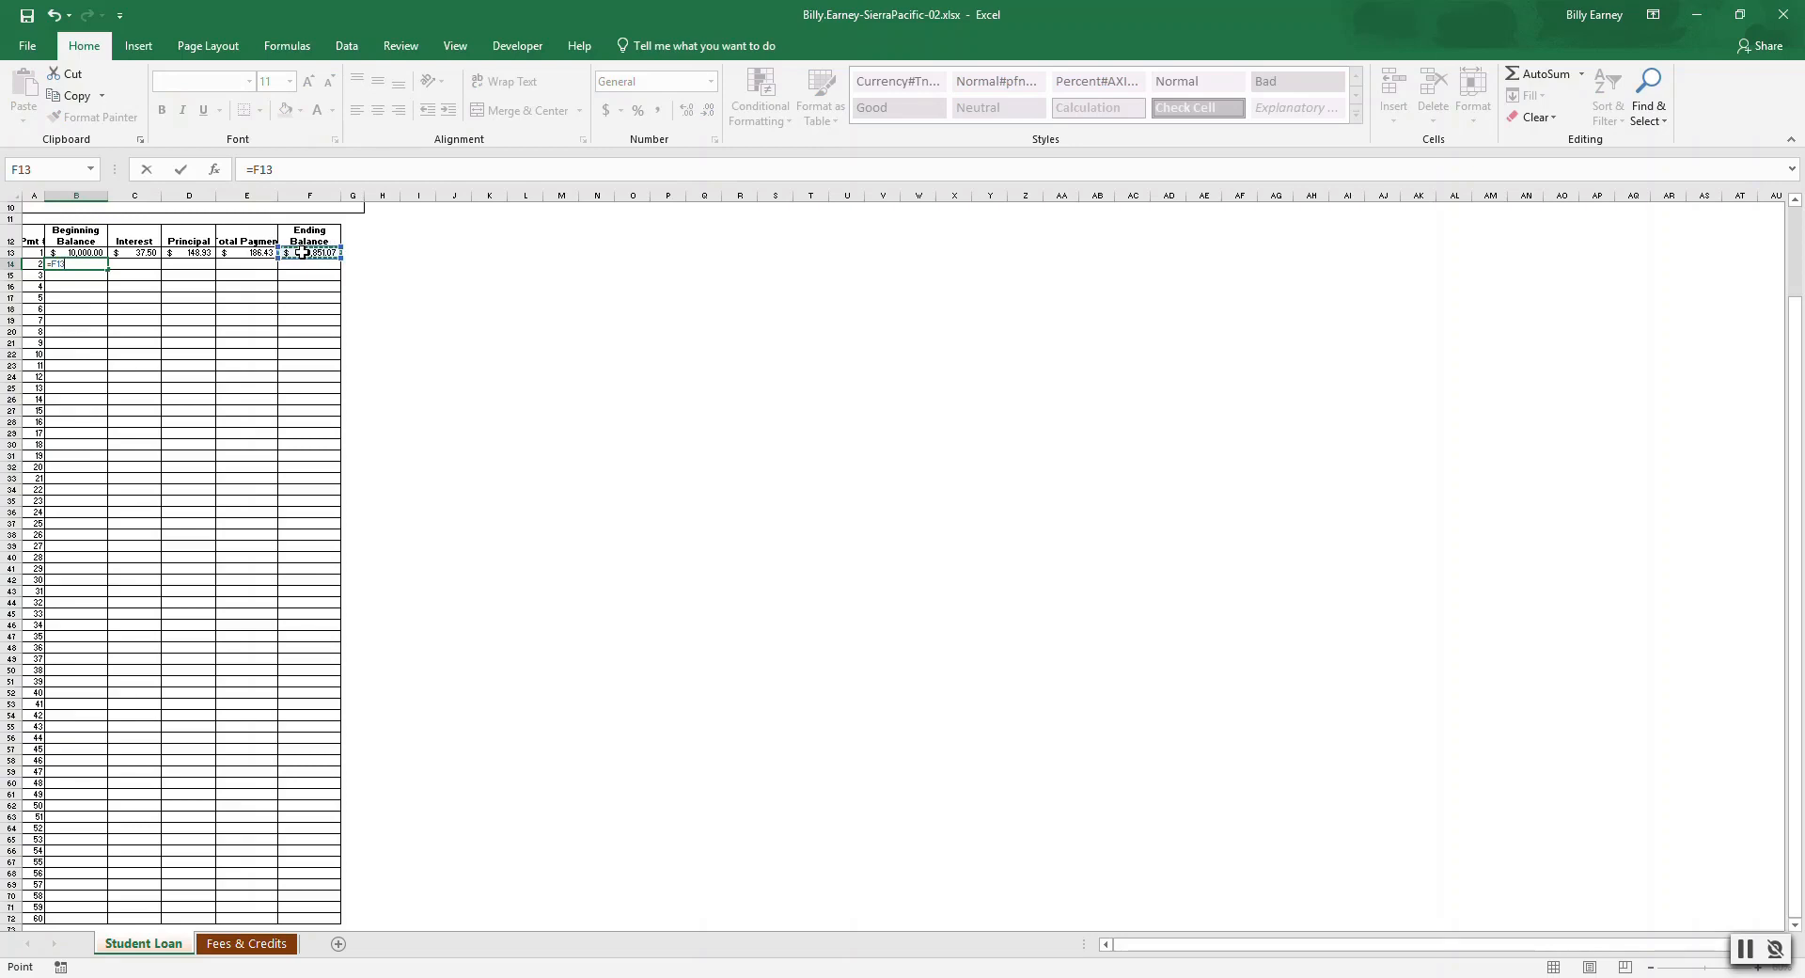
pyautogui.press('Return')
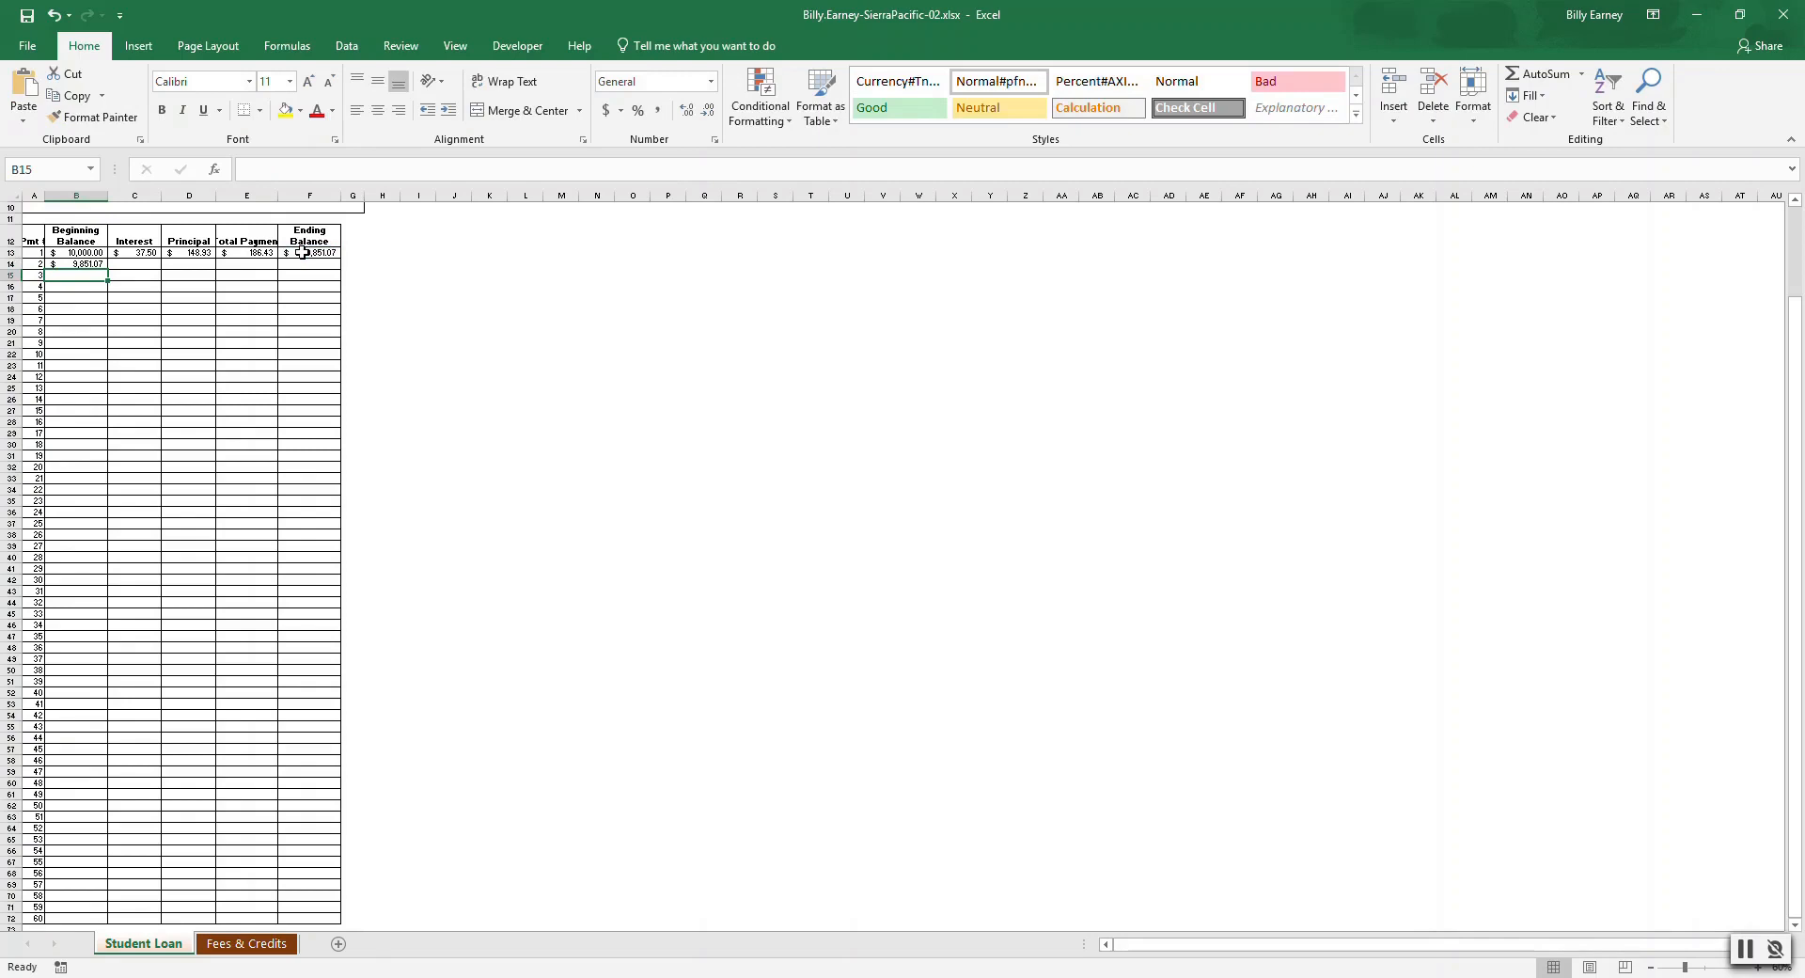
pyautogui.click(99, 265)
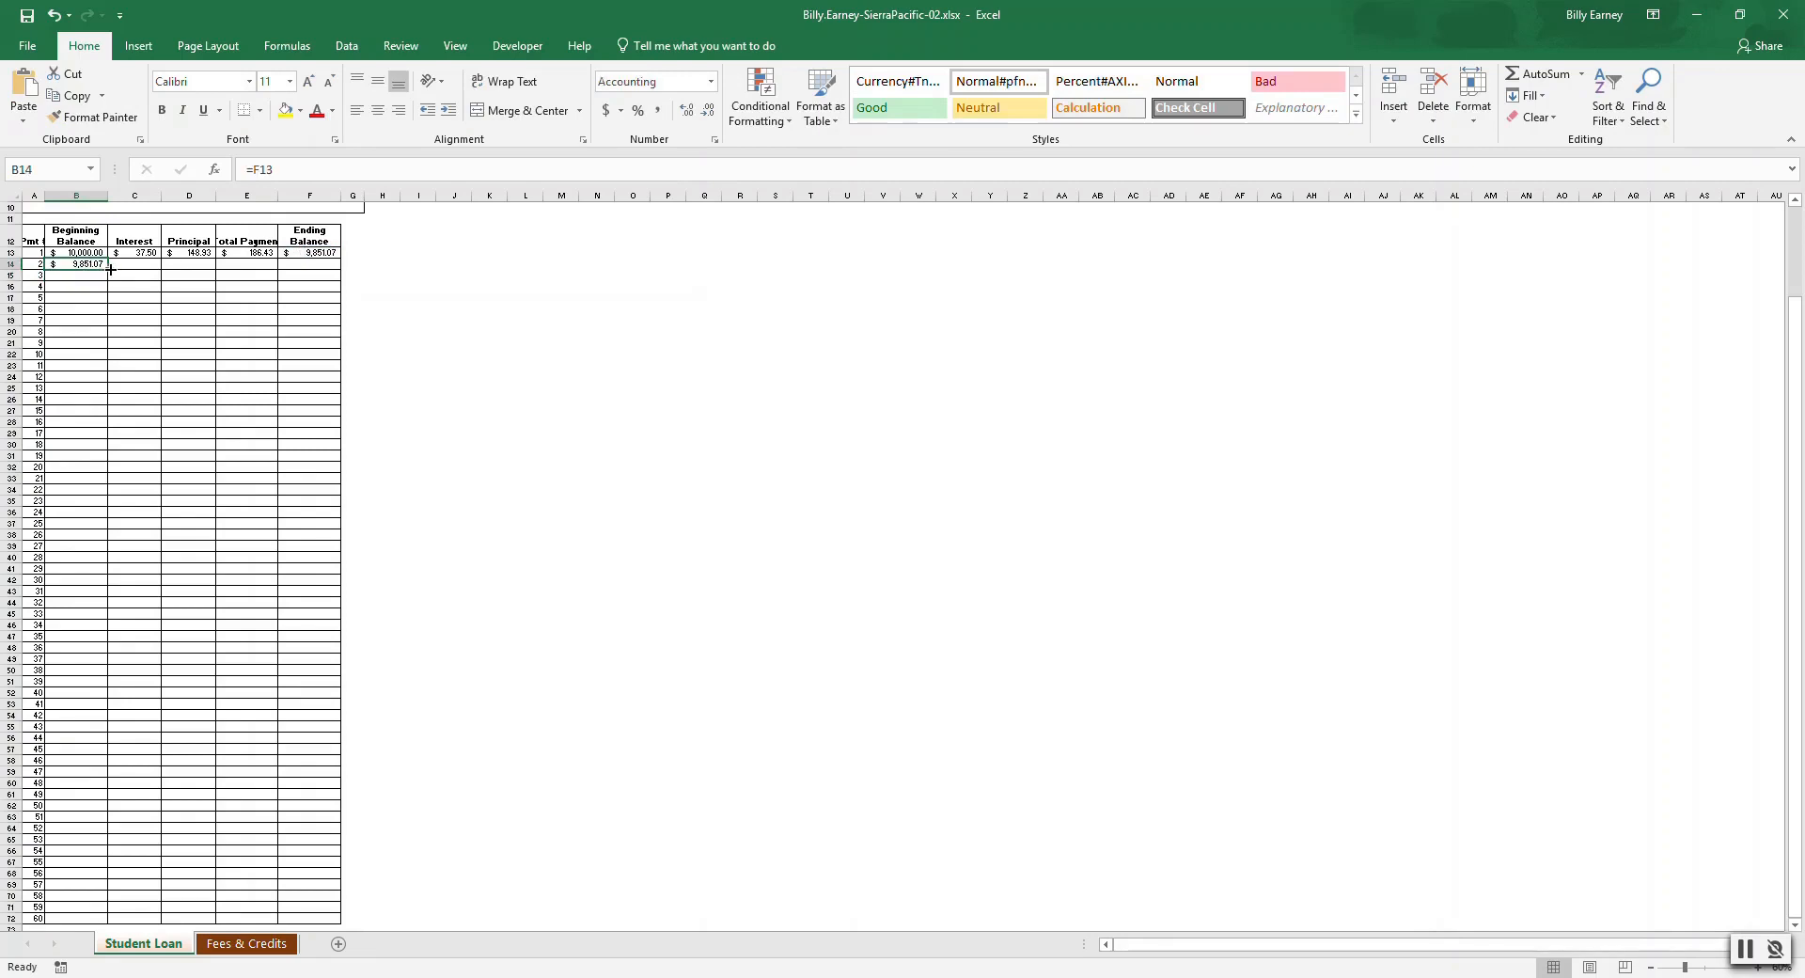
pyautogui.moveTo(107, 270); pyautogui.dragTo(100, 919)
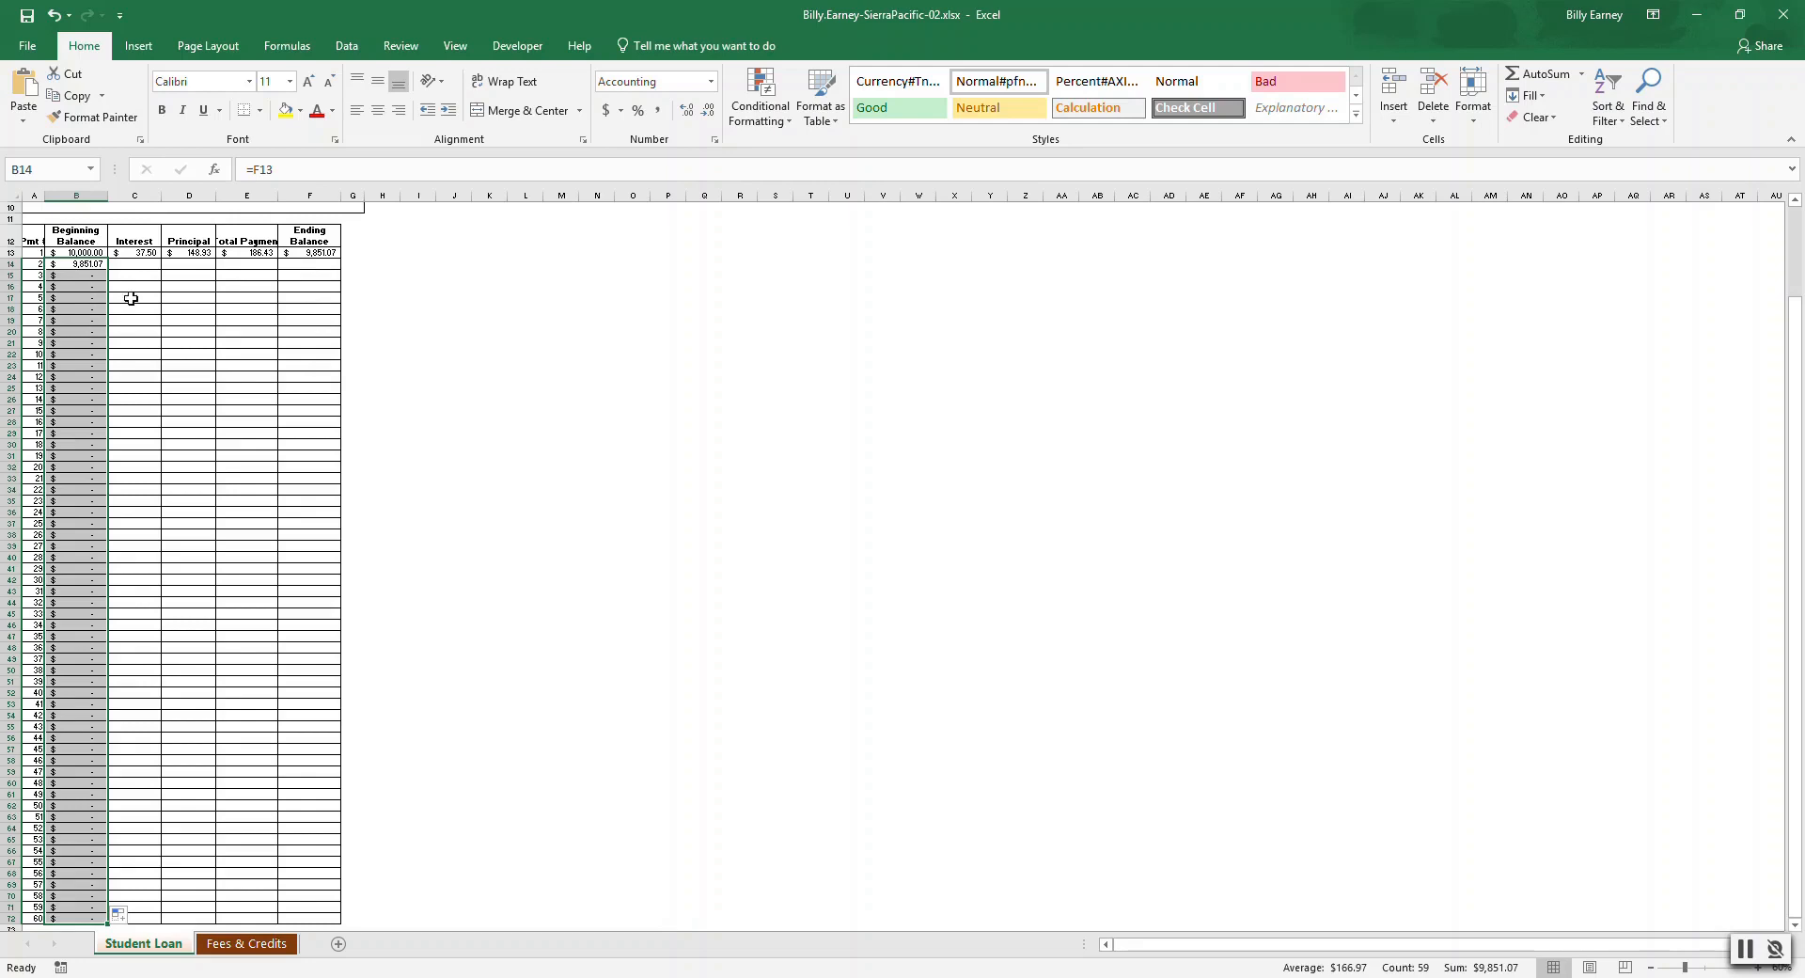
pyautogui.click(133, 263)
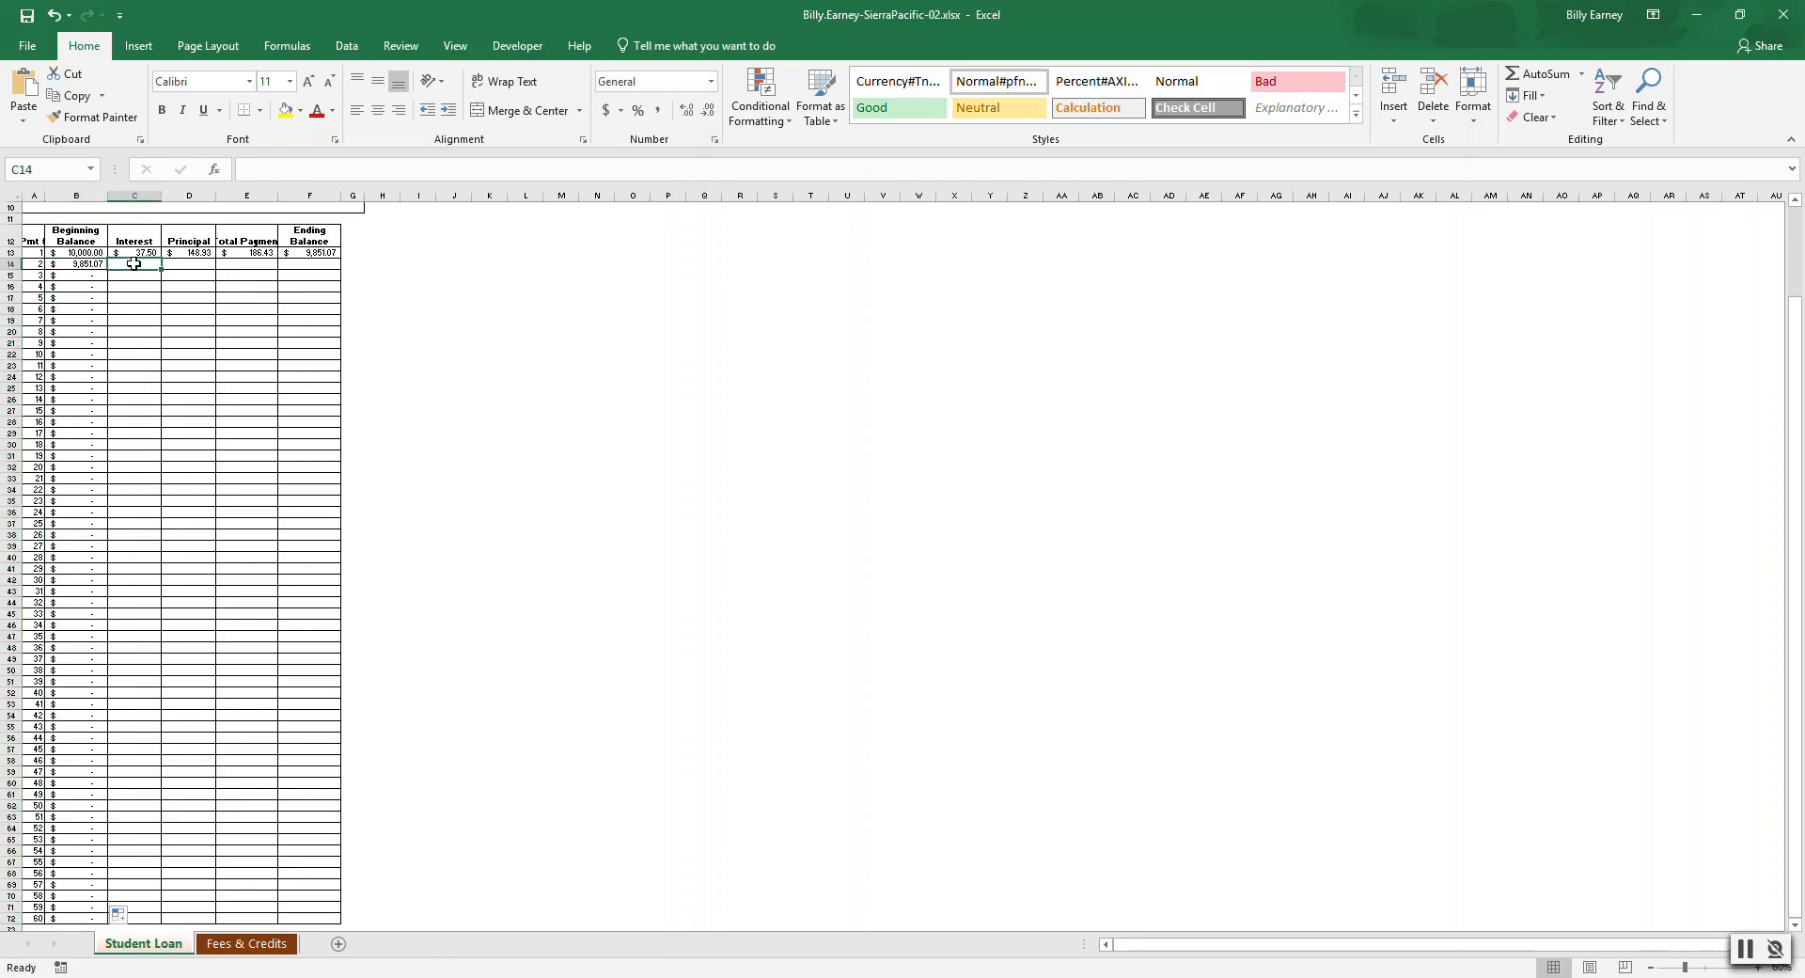
pyautogui.hotkey('shift', 'Right')
pyautogui.hotkey('shift', 'Right')
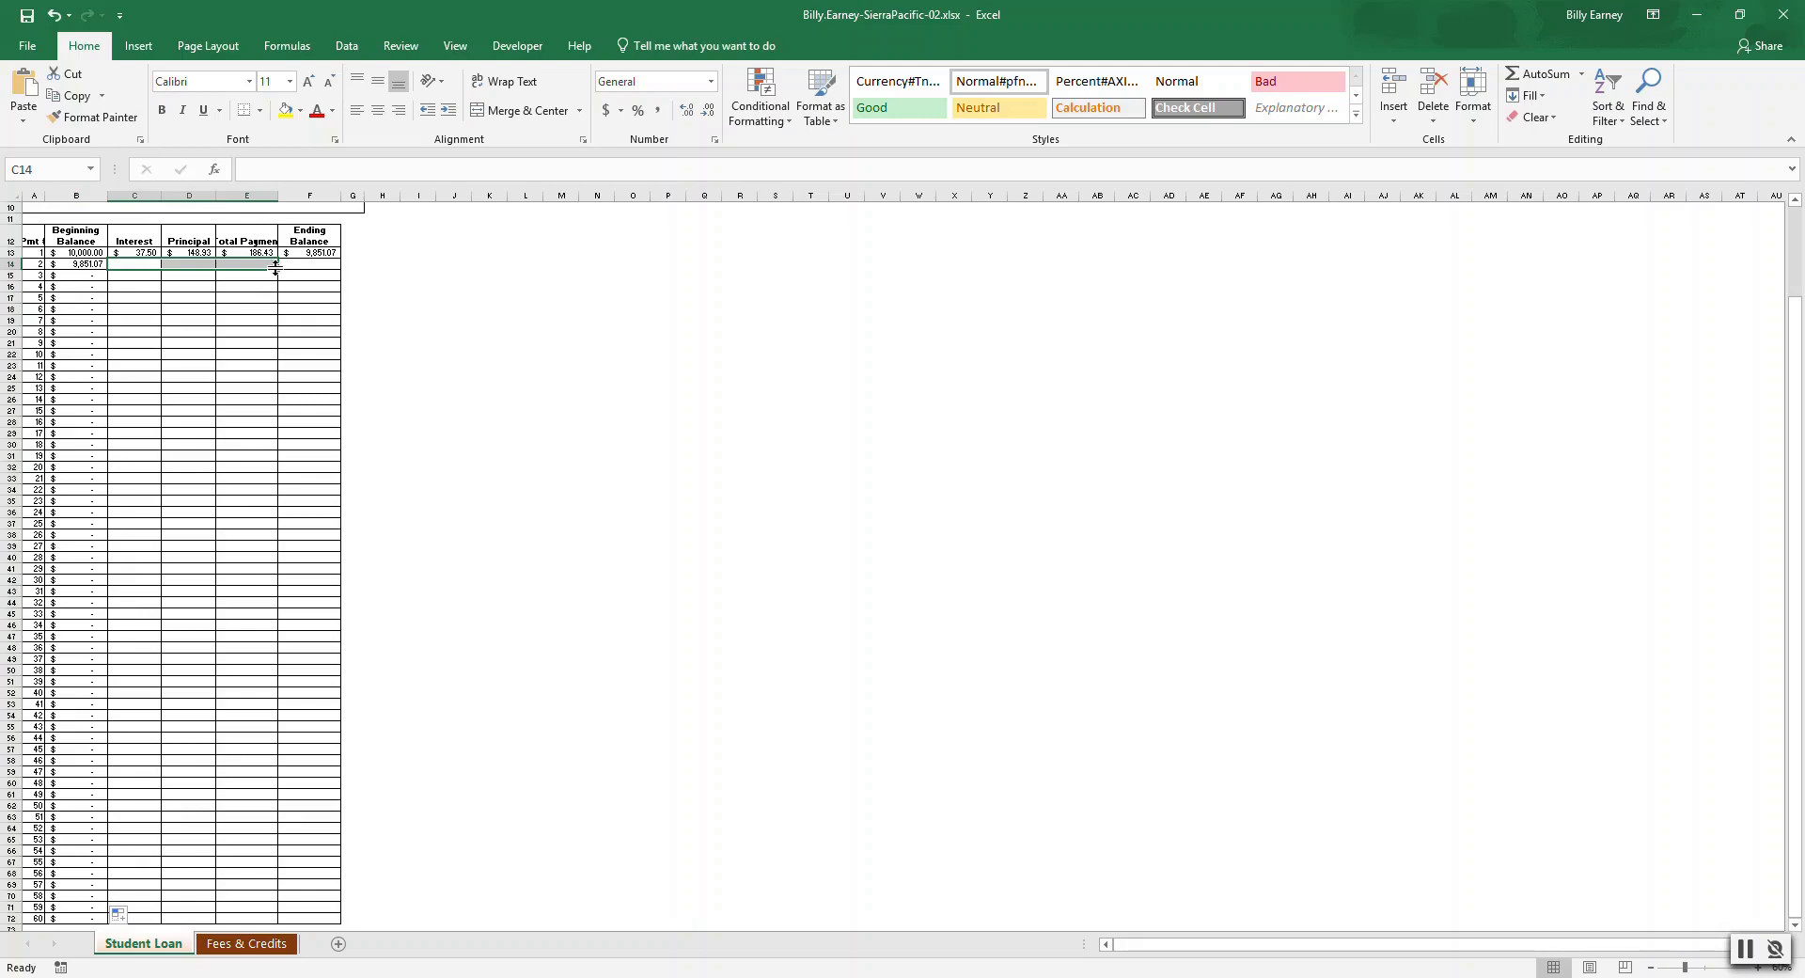
pyautogui.hotkey('shift', 'Right')
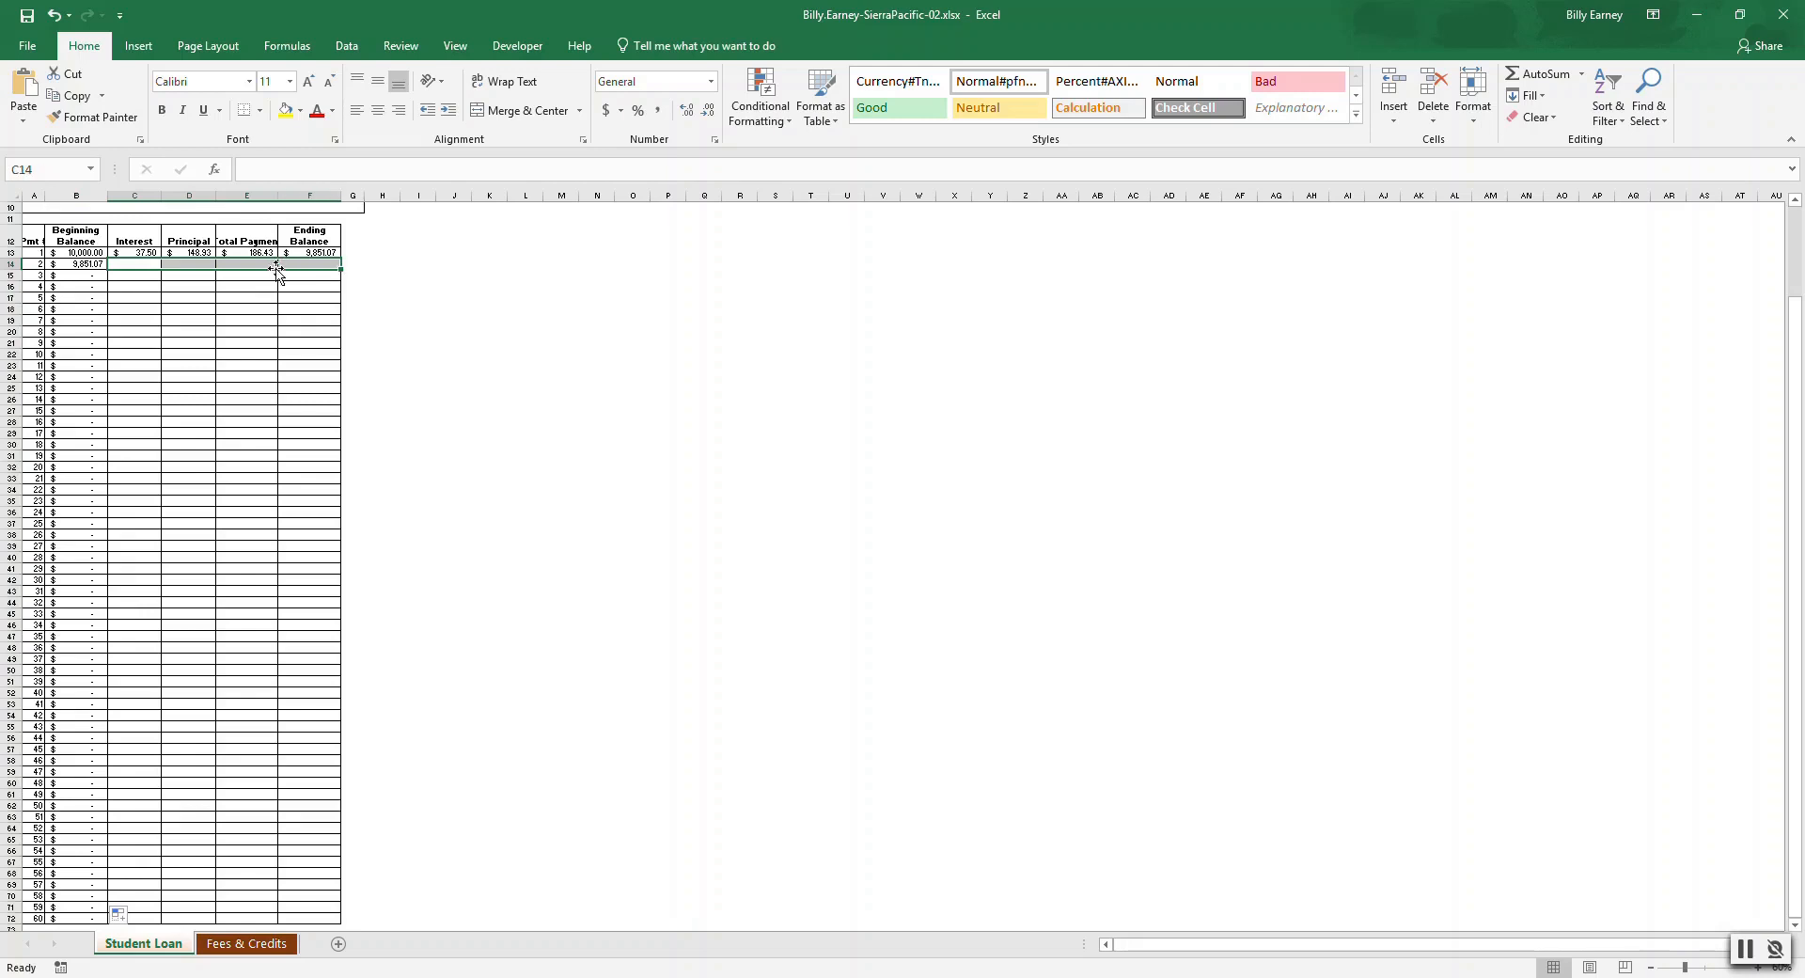
pyautogui.click(342, 268)
pyautogui.moveTo(341, 269); pyautogui.dragTo(339, 920)
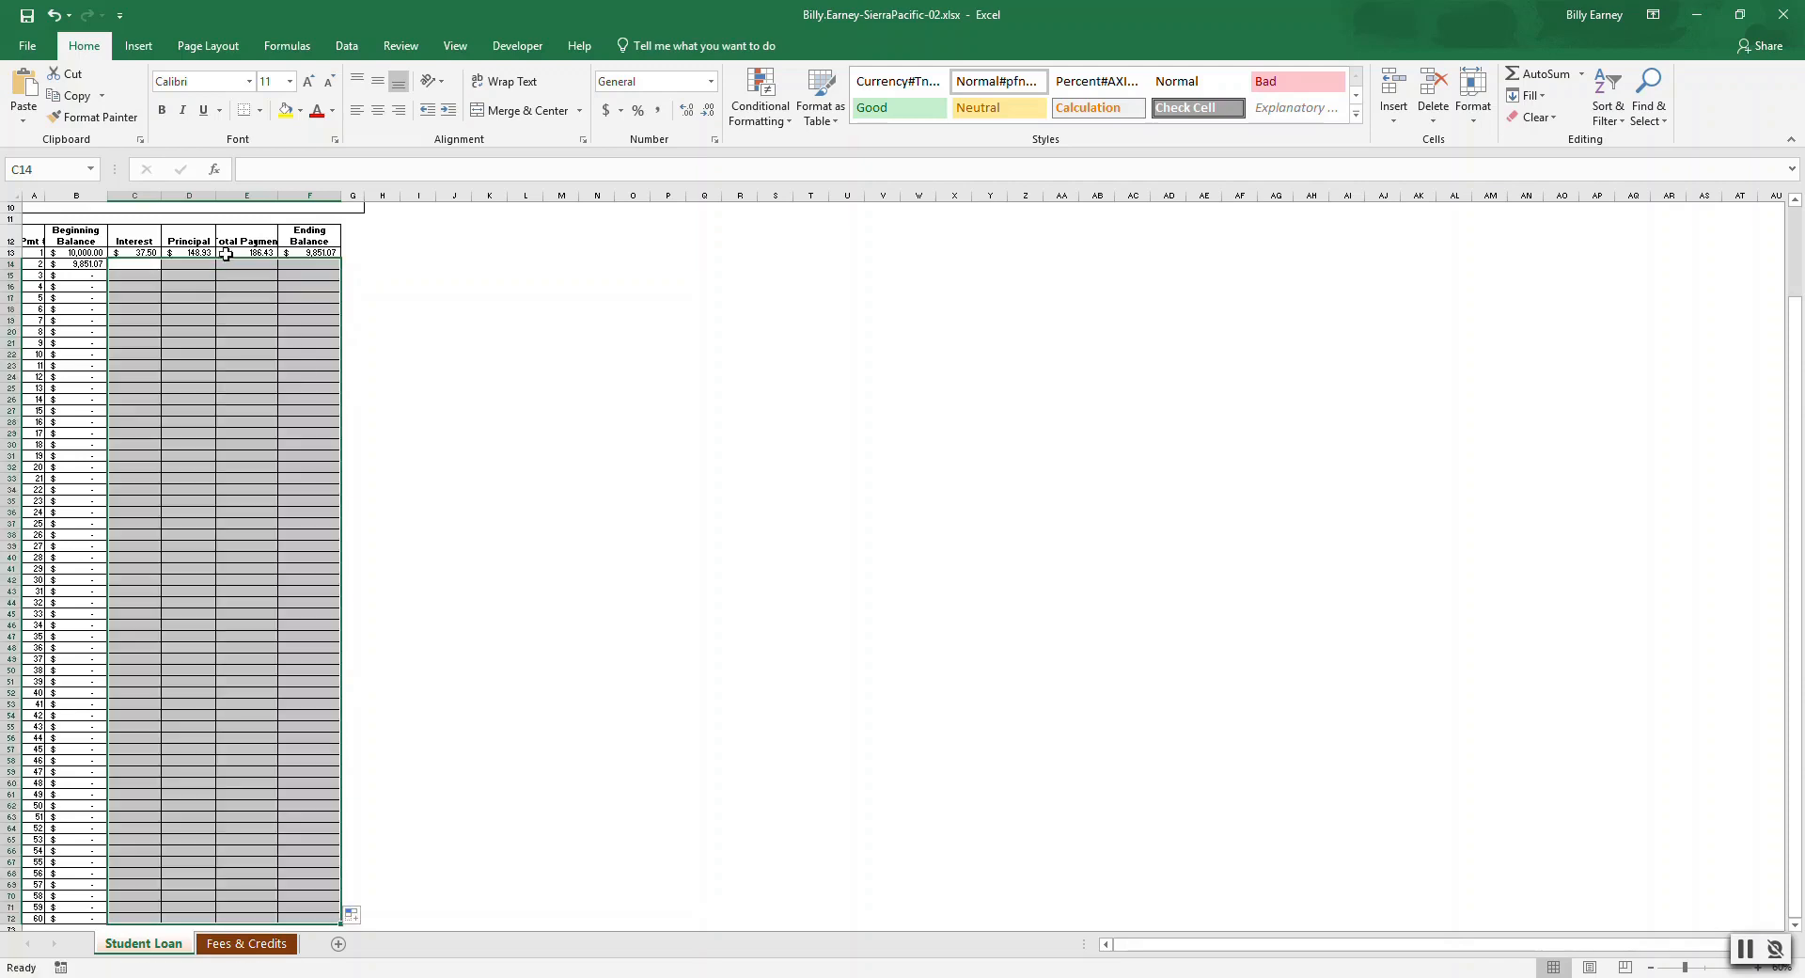
# Fill the first payment's Interest, Principal, Total Payment and Ending Balance formulas down through payment 60.
pyautogui.click(133, 252)
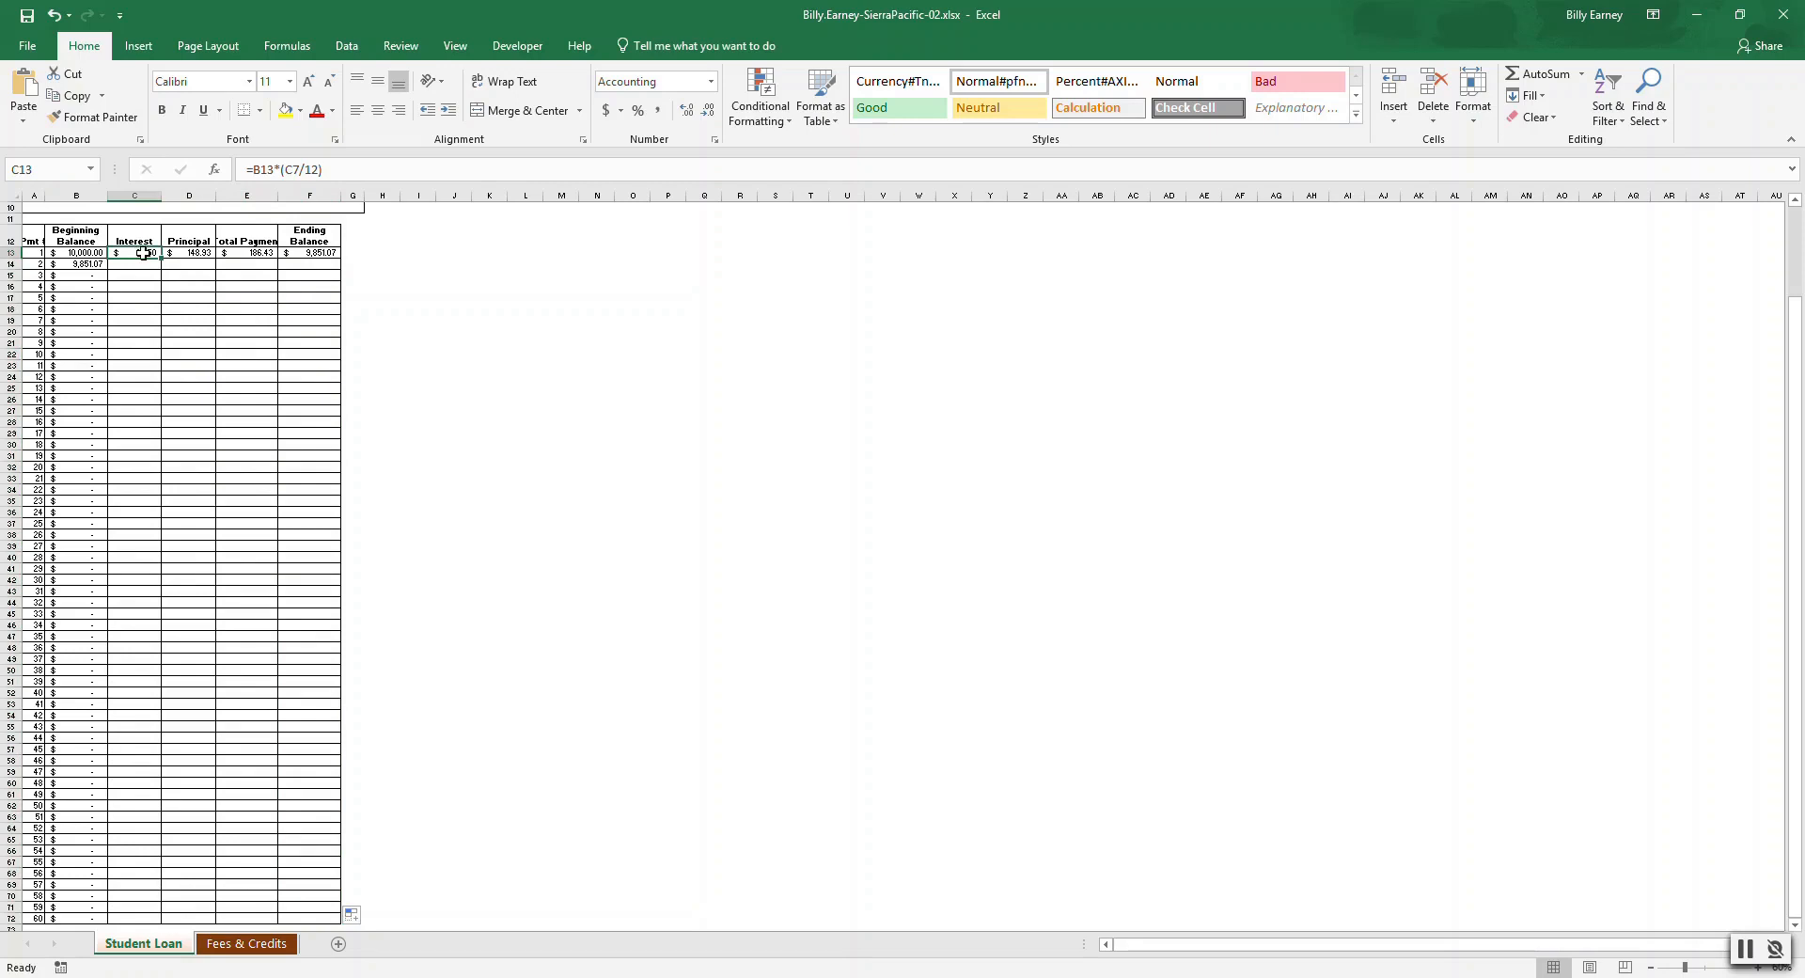
pyautogui.press('Return')
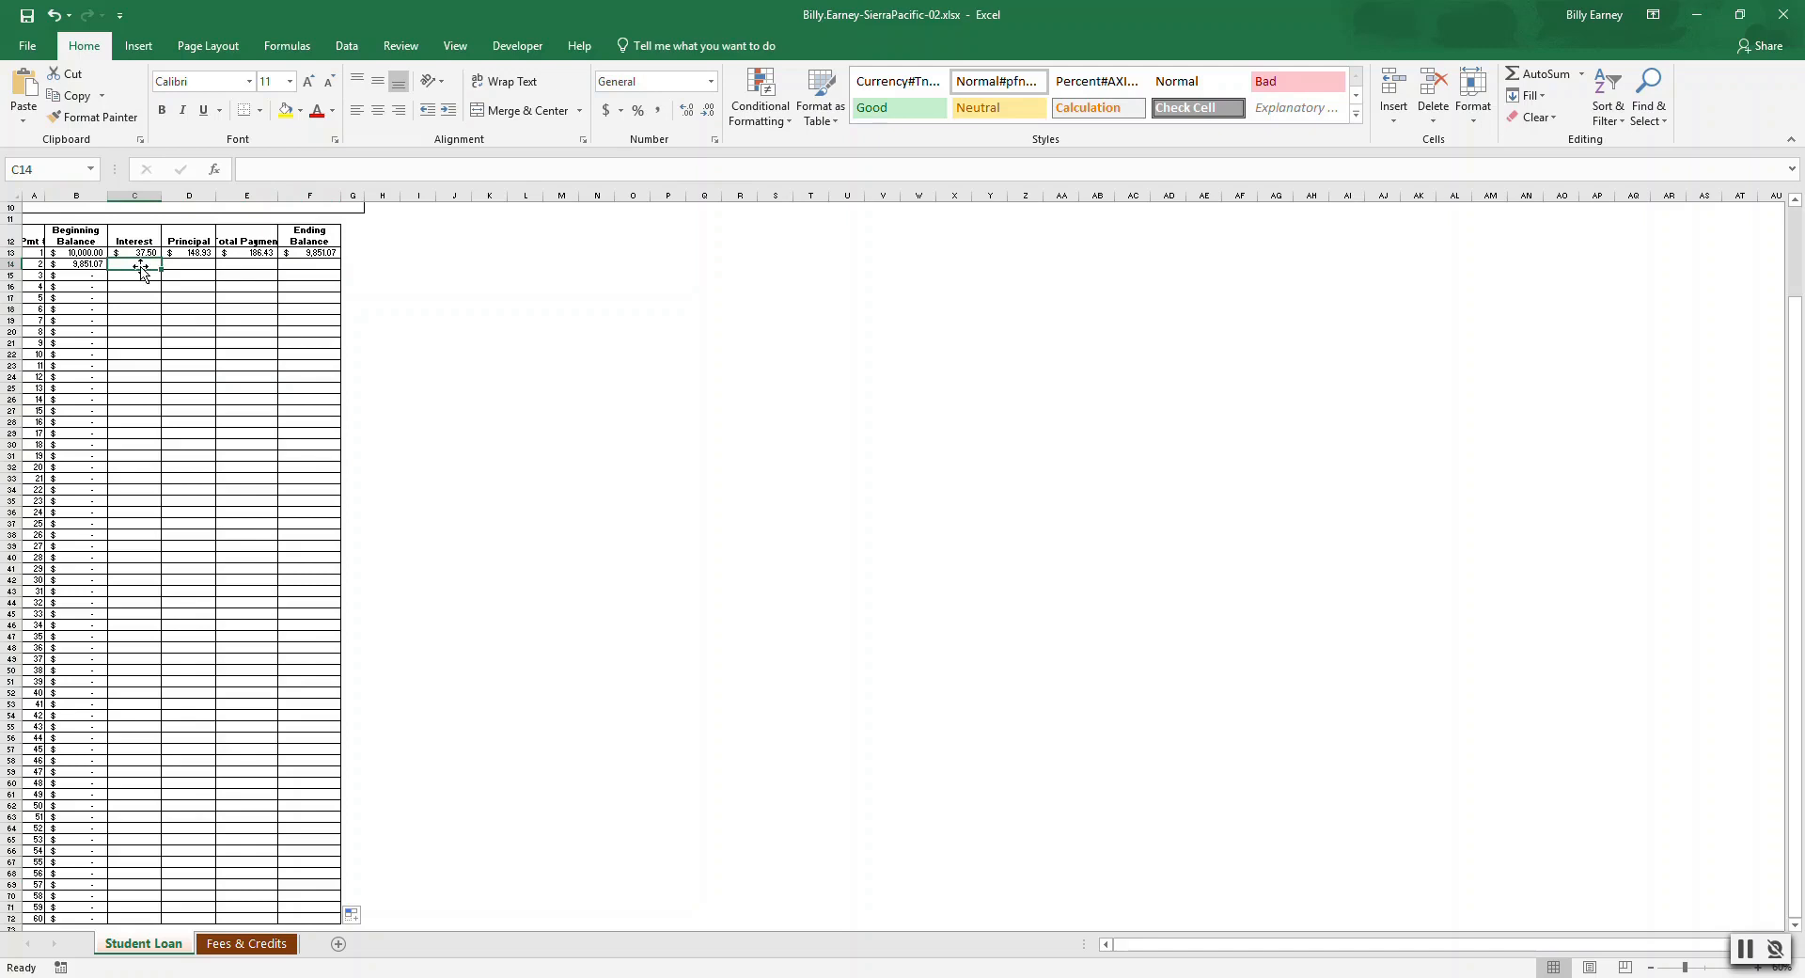
pyautogui.click(141, 254)
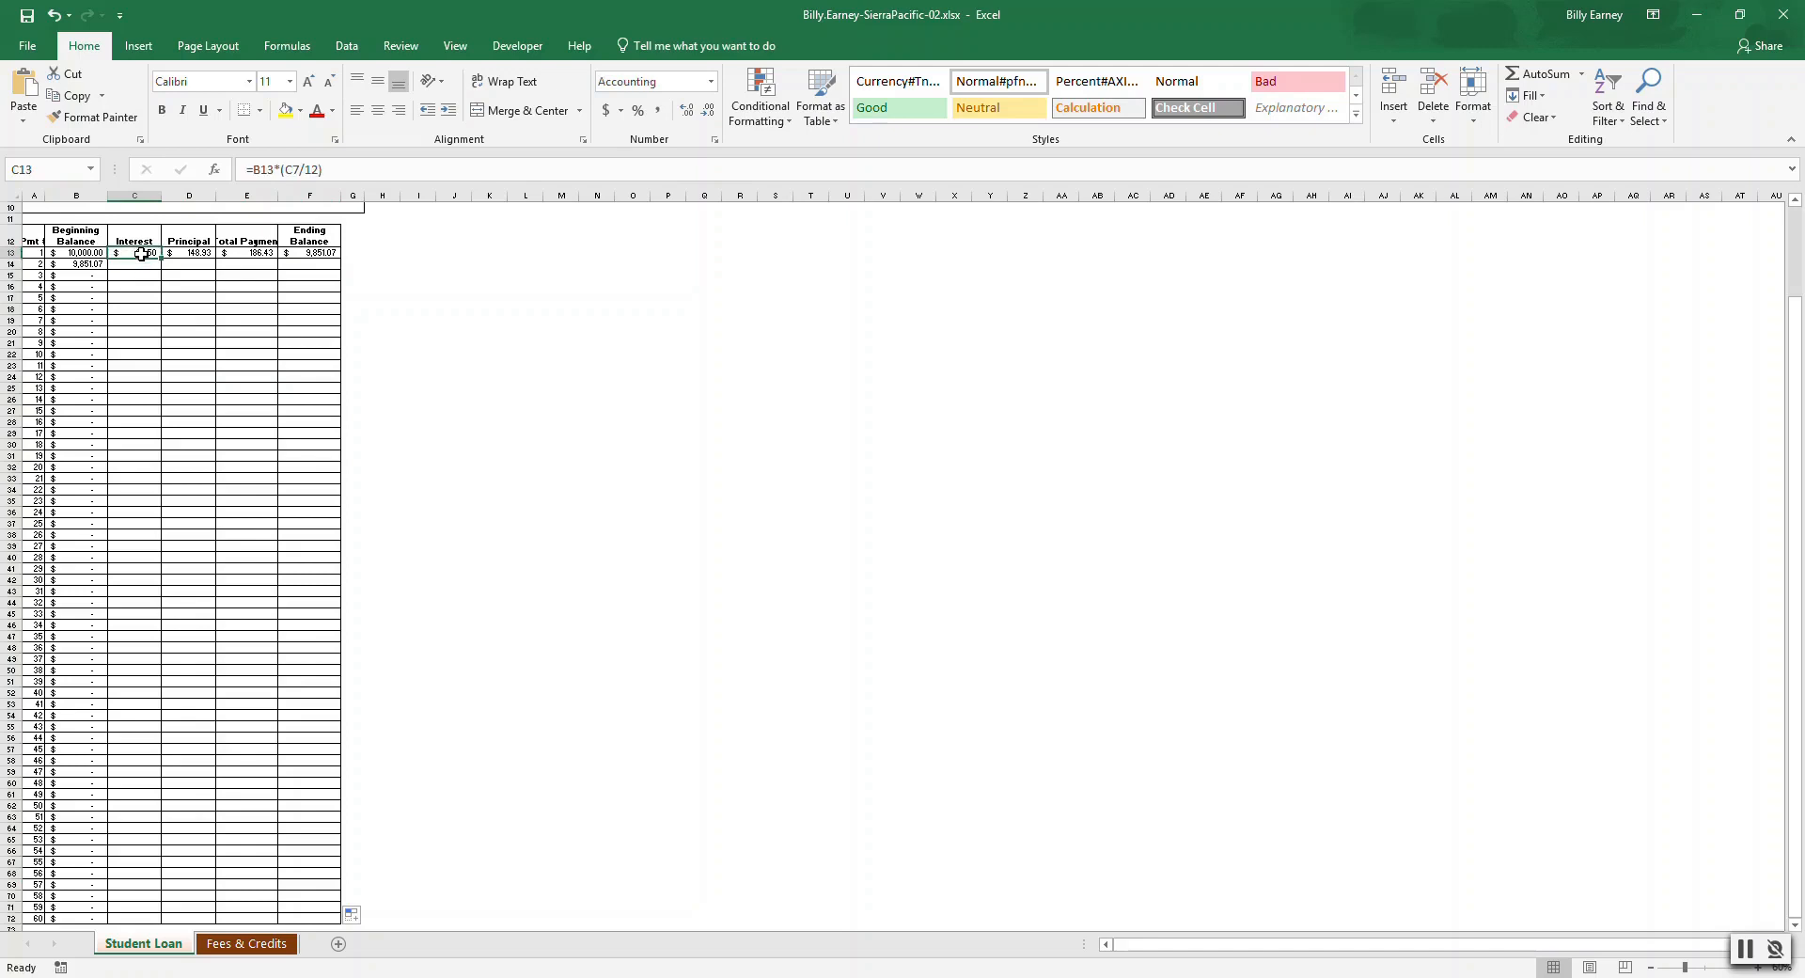
pyautogui.moveTo(141, 254); pyautogui.dragTo(303, 253)
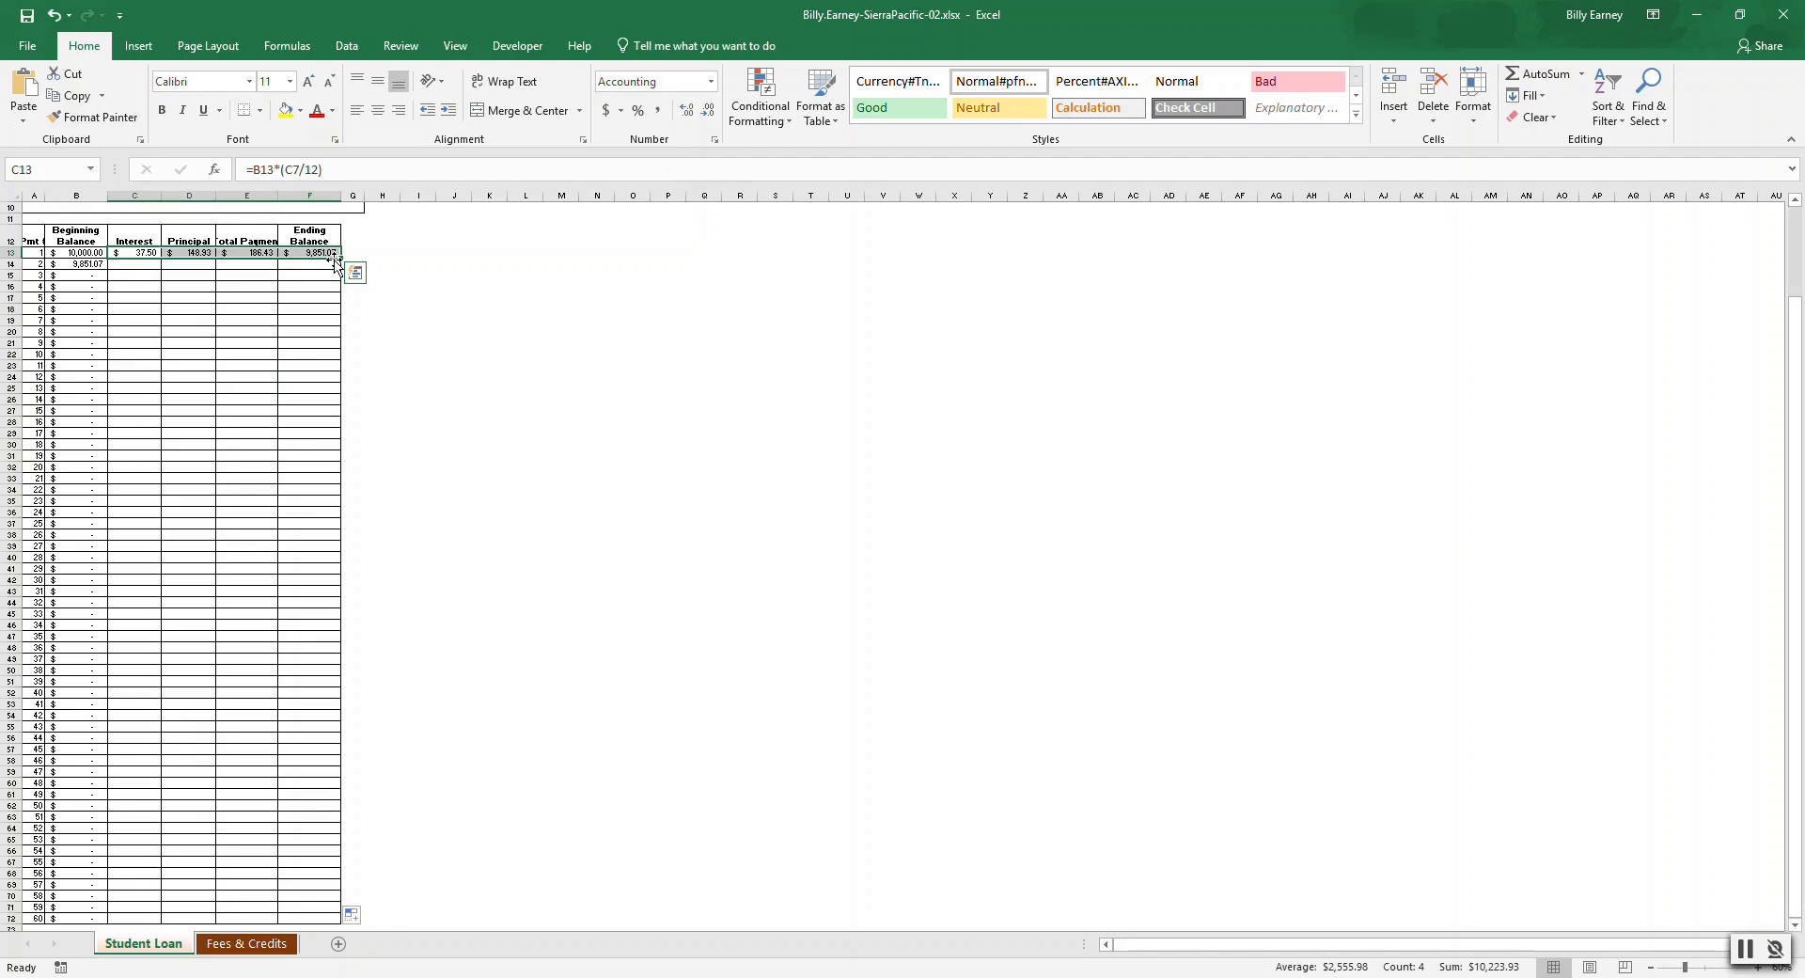
pyautogui.doubleClick(336, 263)
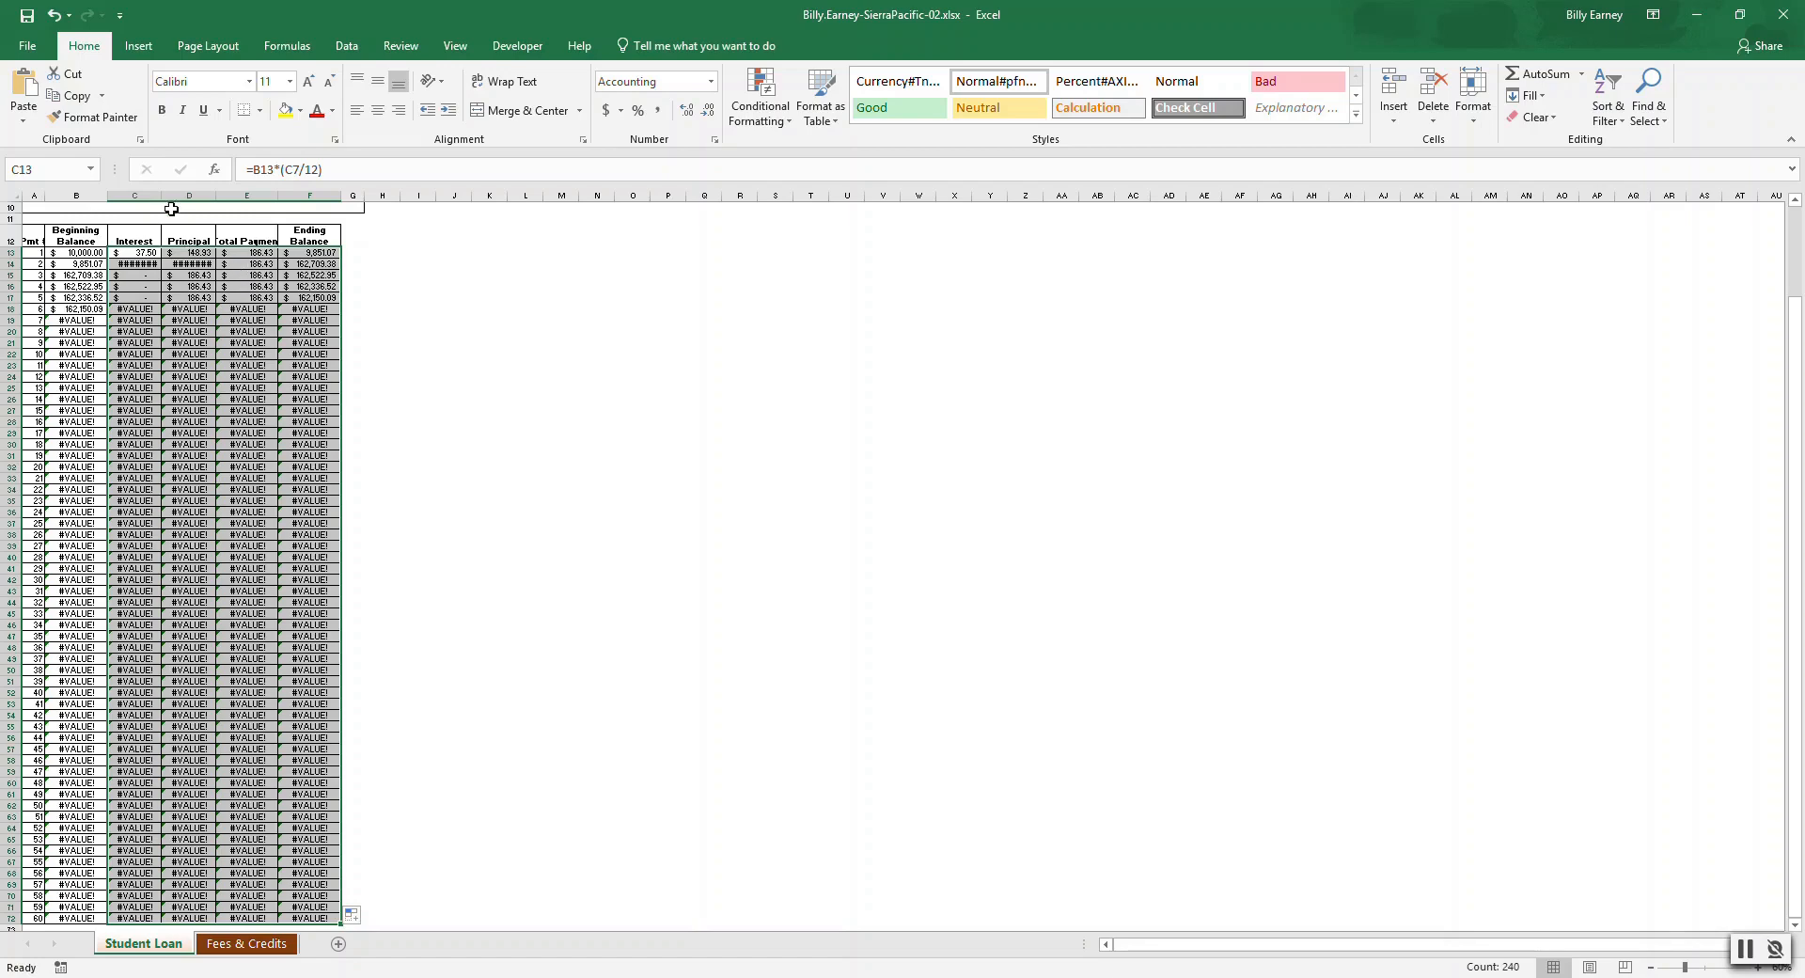
# Widen the schedule column and compare the Interest formulas of the first two payments.
pyautogui.moveTo(163, 195); pyautogui.dragTo(244, 195)
pyautogui.click(142, 264)
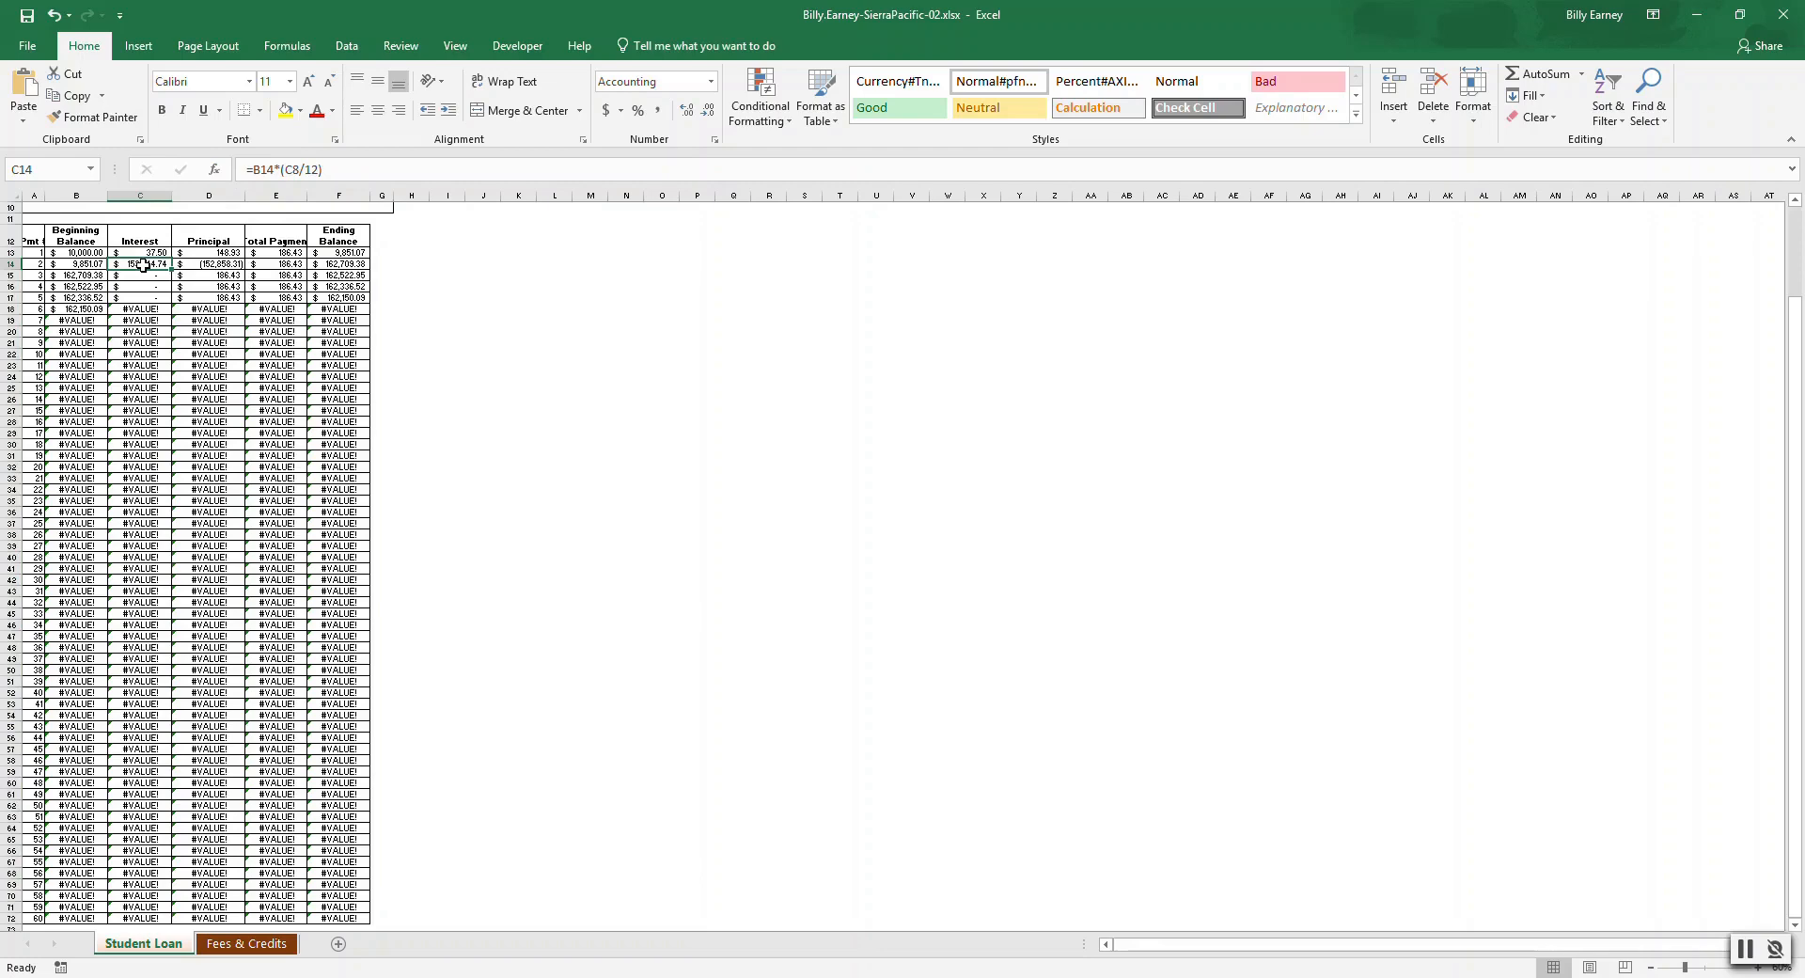
pyautogui.click(150, 251)
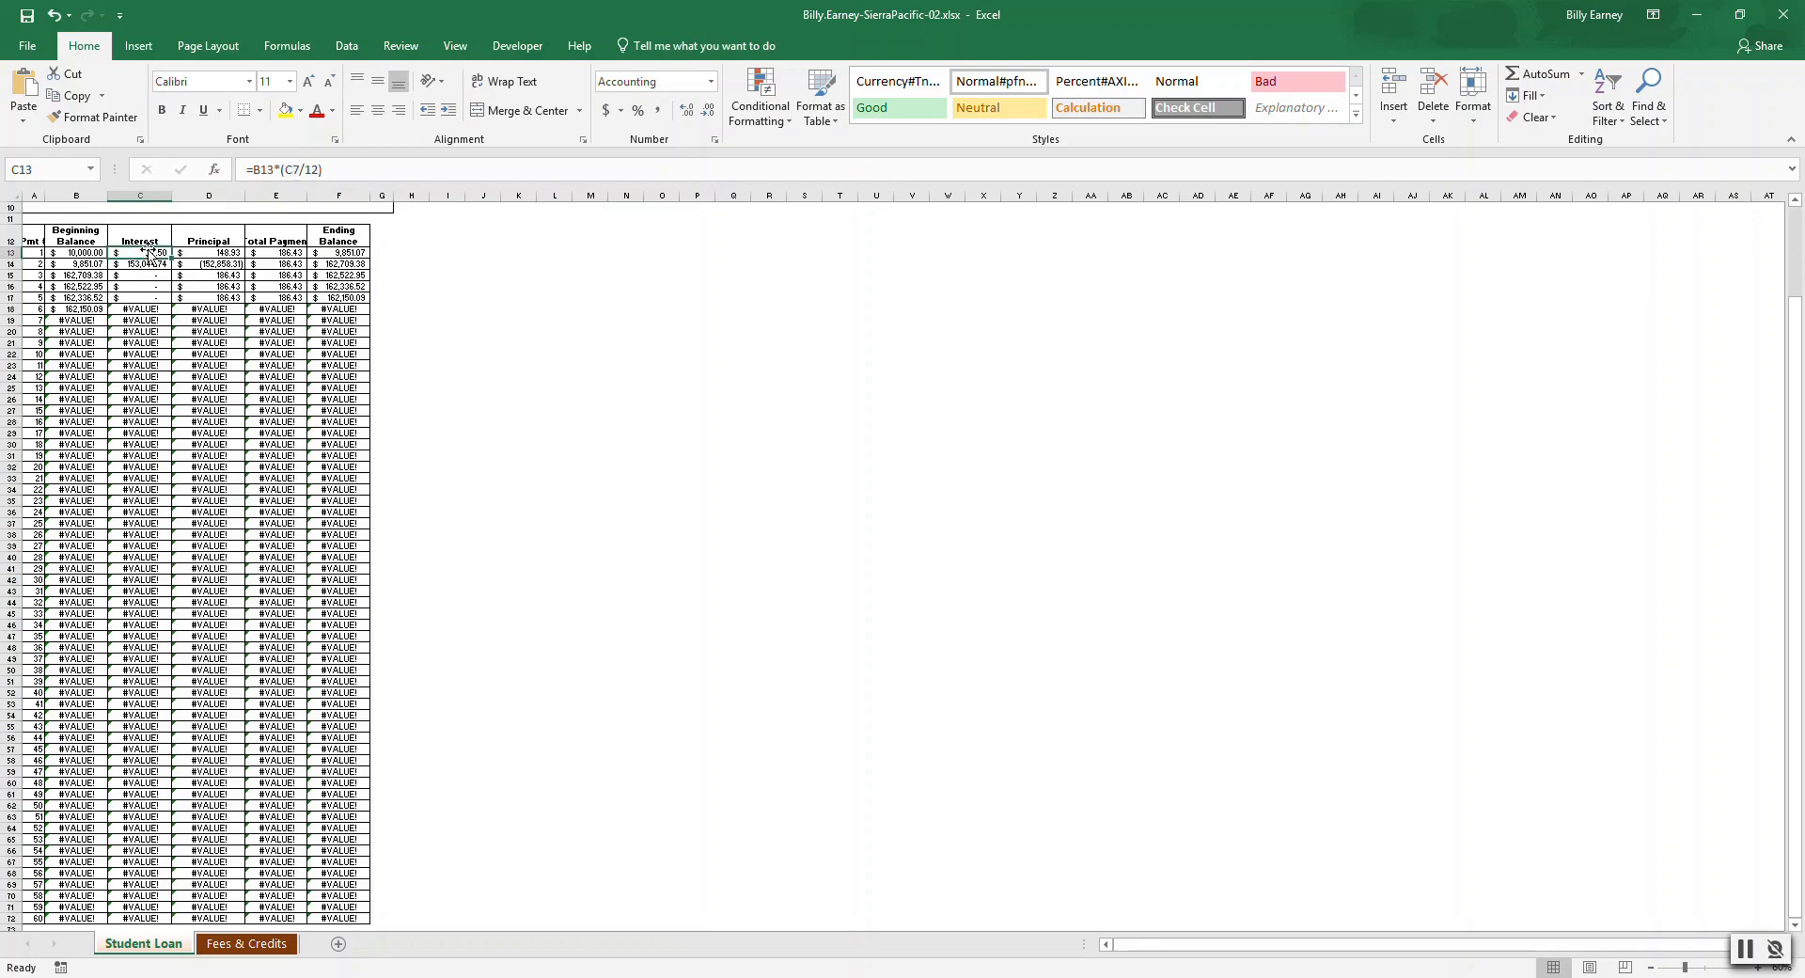
pyautogui.click(152, 264)
pyautogui.click(153, 253)
pyautogui.click(152, 265)
pyautogui.click(150, 252)
# Change the first Interest formula to =B13*($C$7/12) and fill it down through payment 60.
pyautogui.click(284, 169)
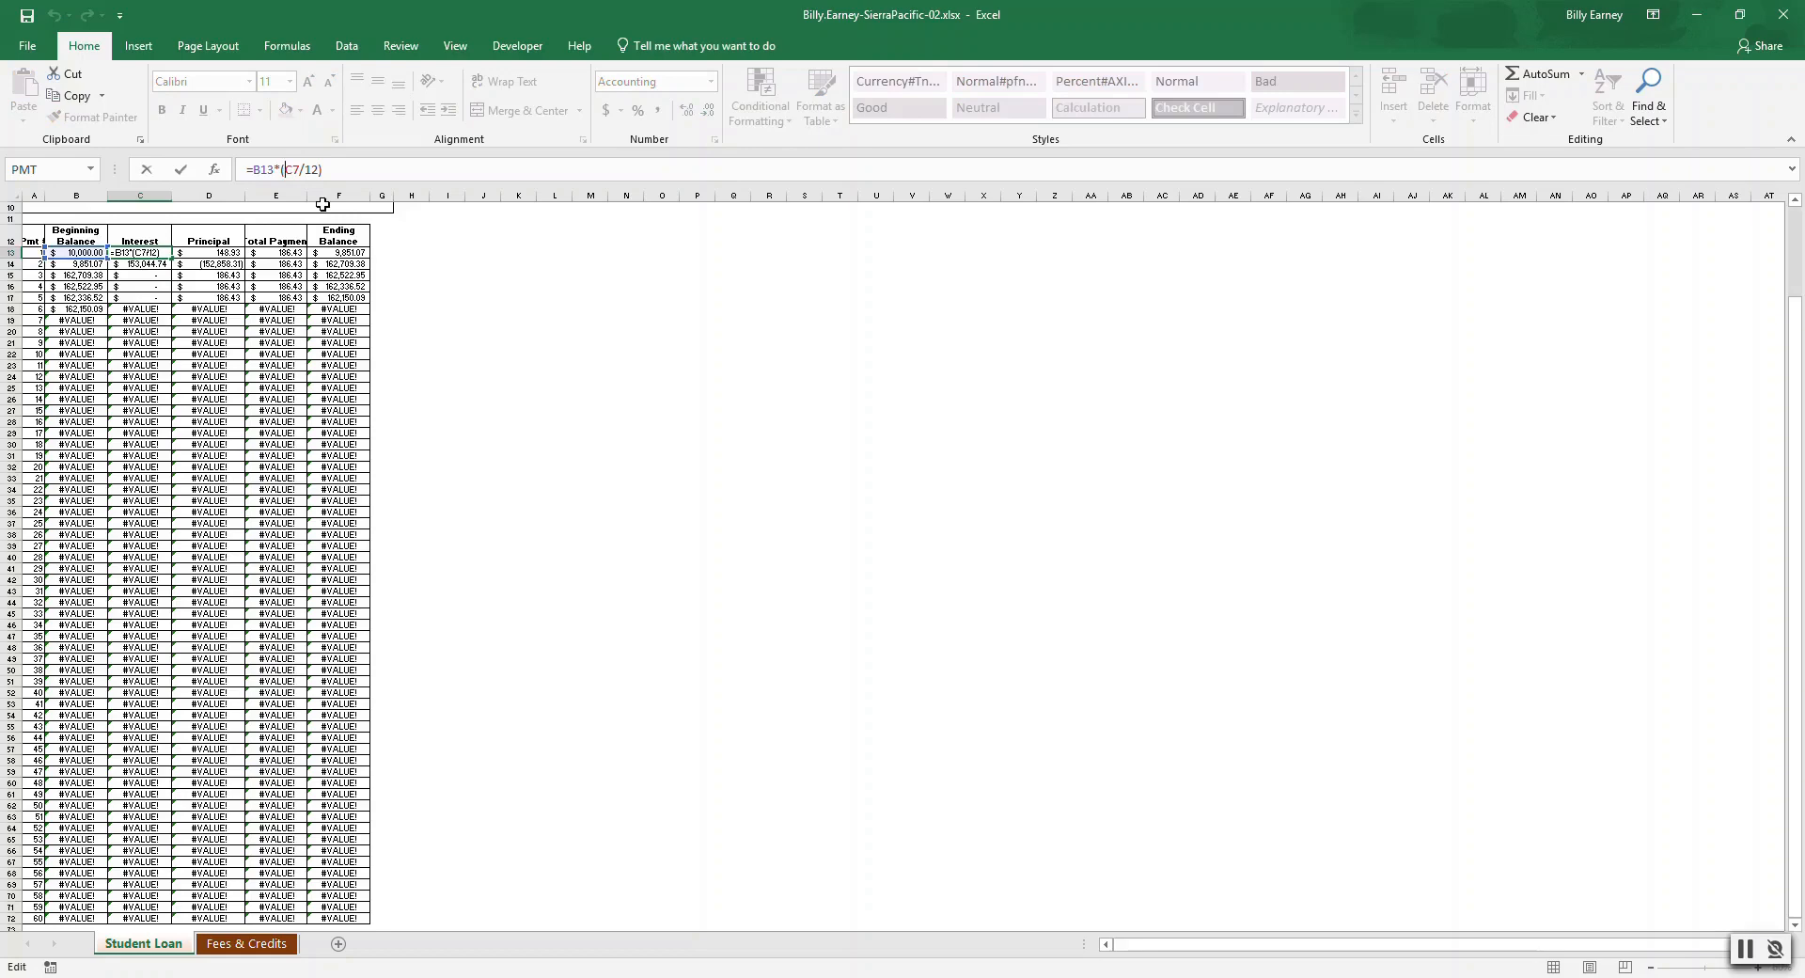
pyautogui.write('$')
pyautogui.press('Right')
pyautogui.write('$')
pyautogui.press('Return')
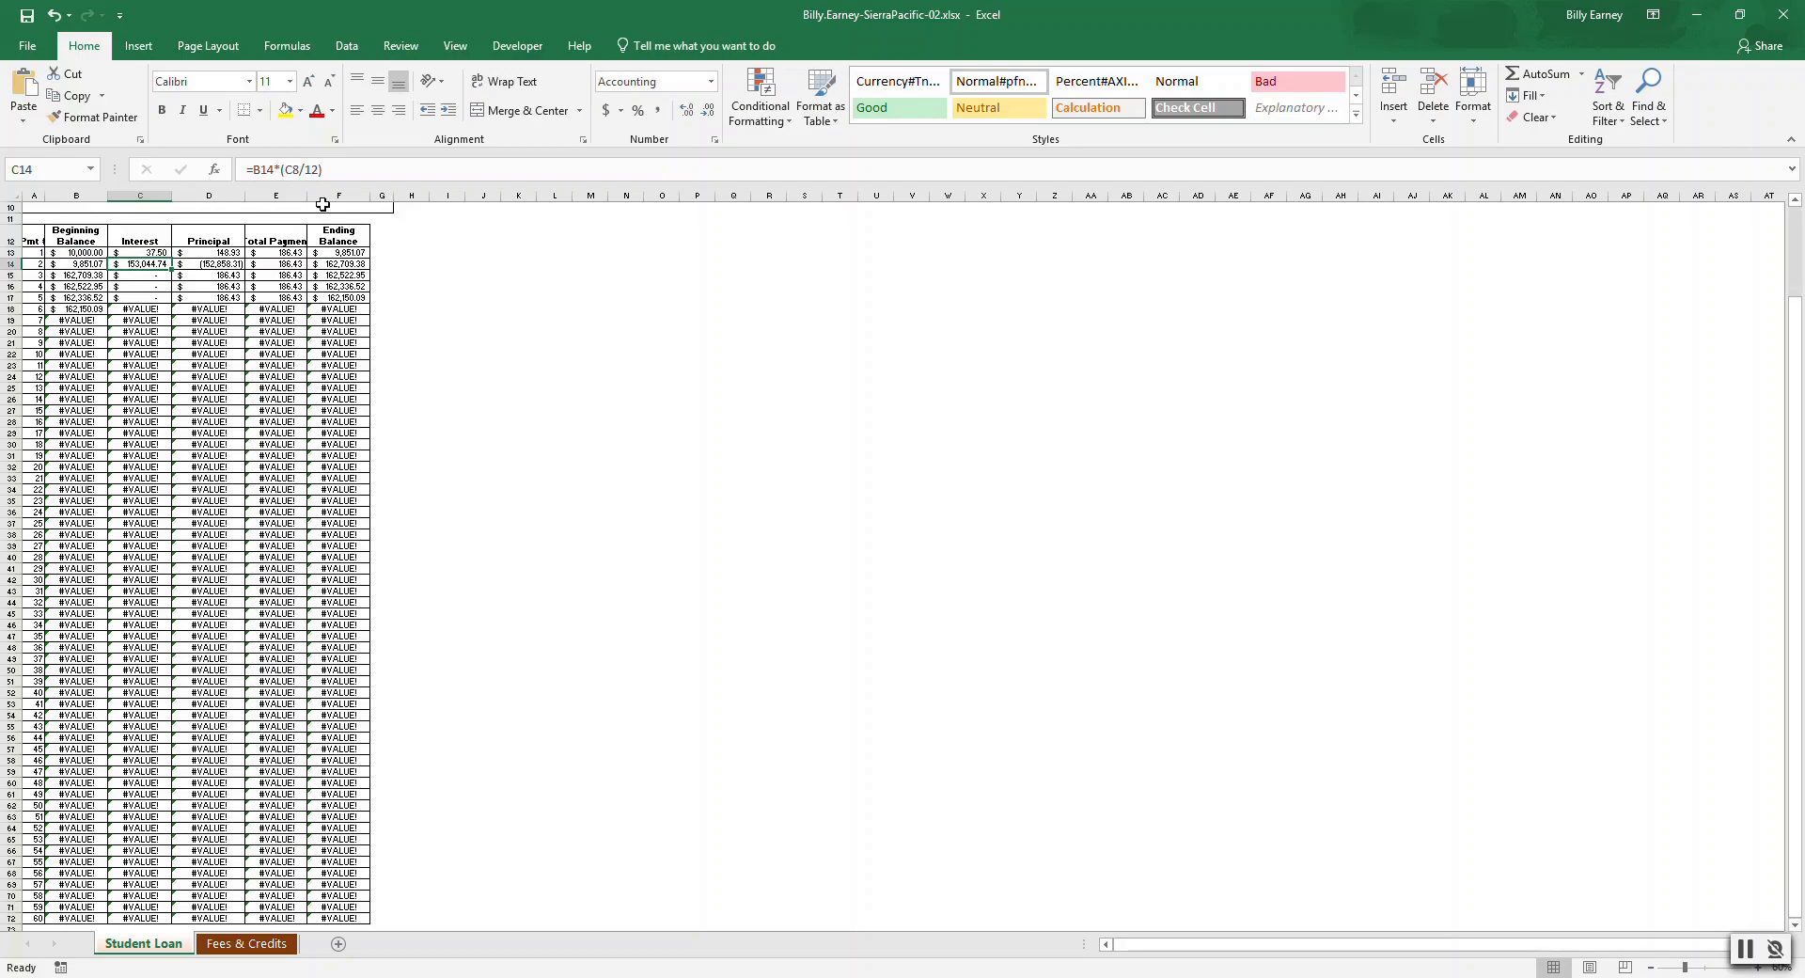
pyautogui.click(168, 254)
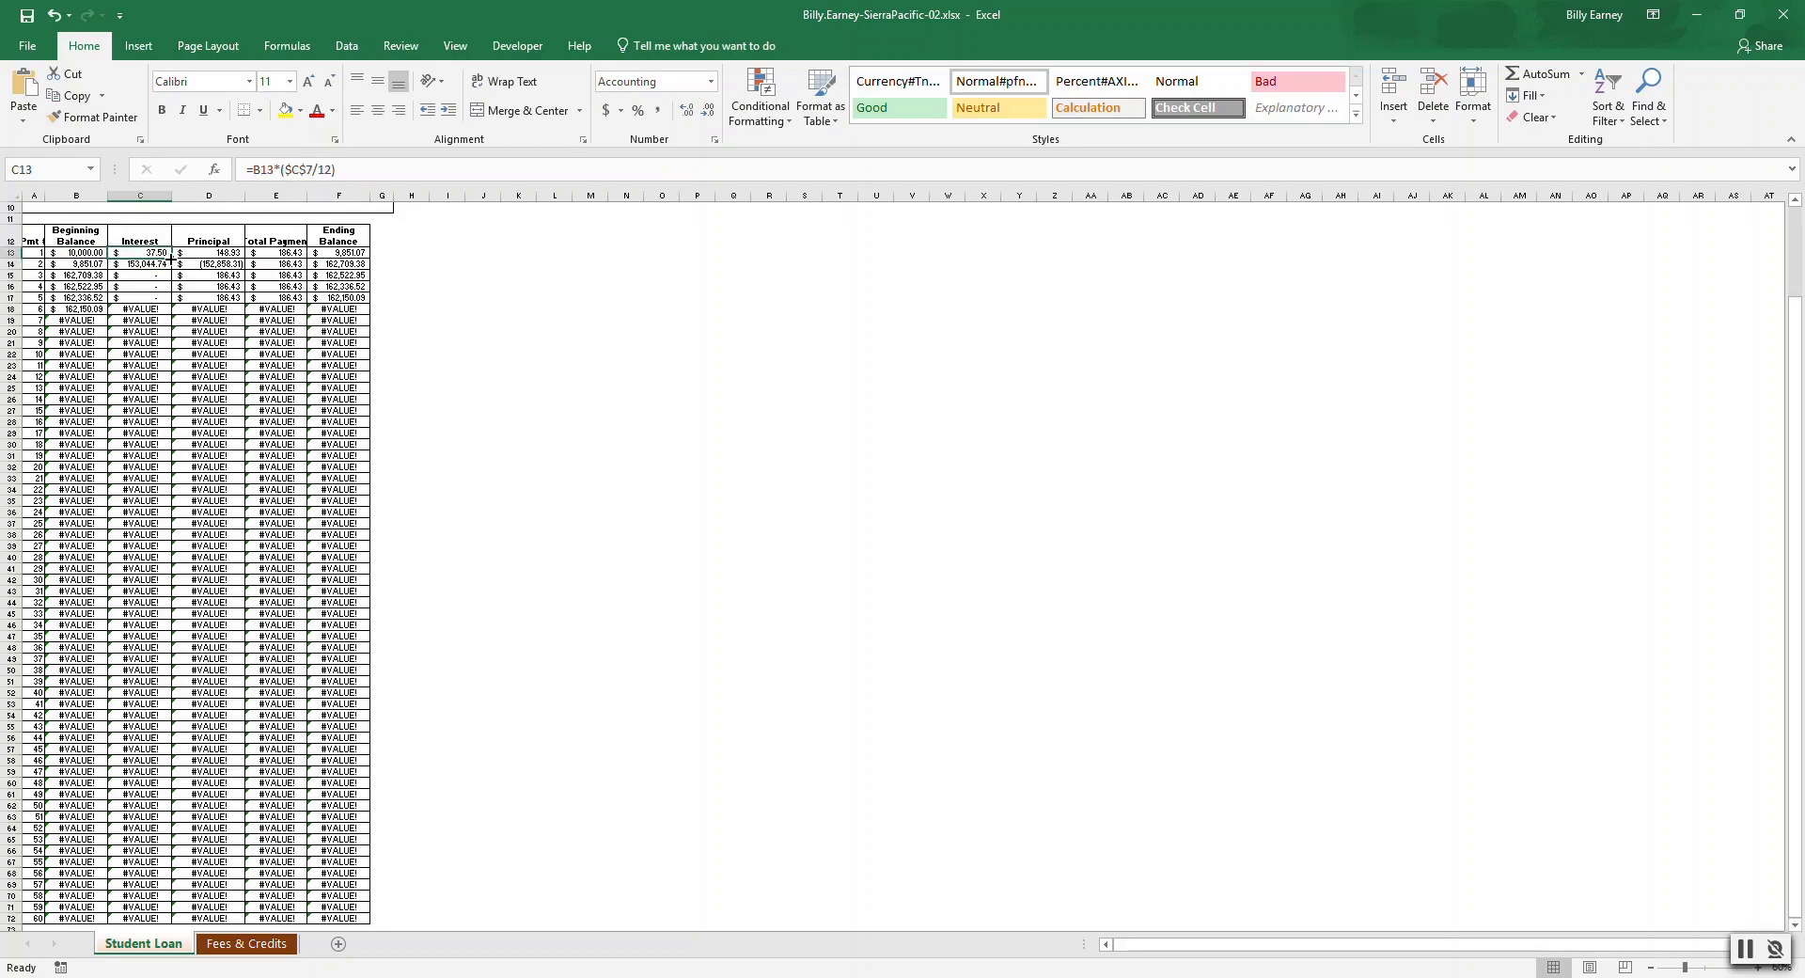
pyautogui.moveTo(170, 256); pyautogui.dragTo(165, 928)
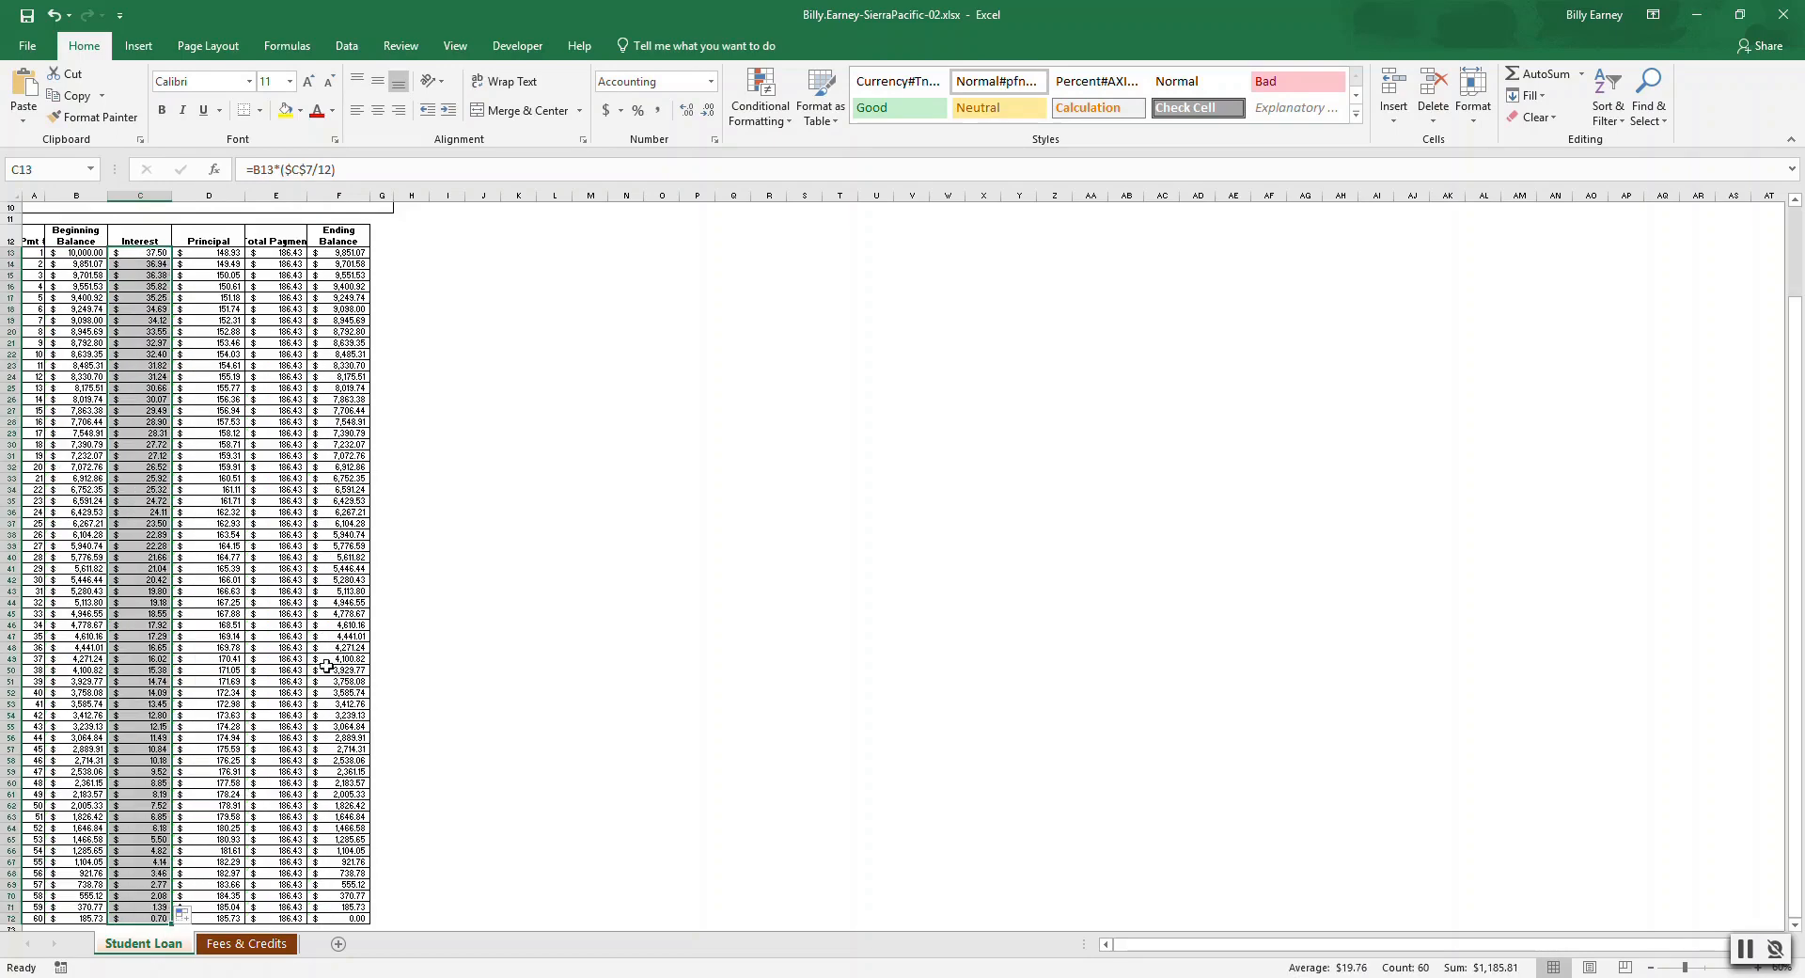
# Check the Interest formulas in the first rows of the schedule.
pyautogui.click(142, 252)
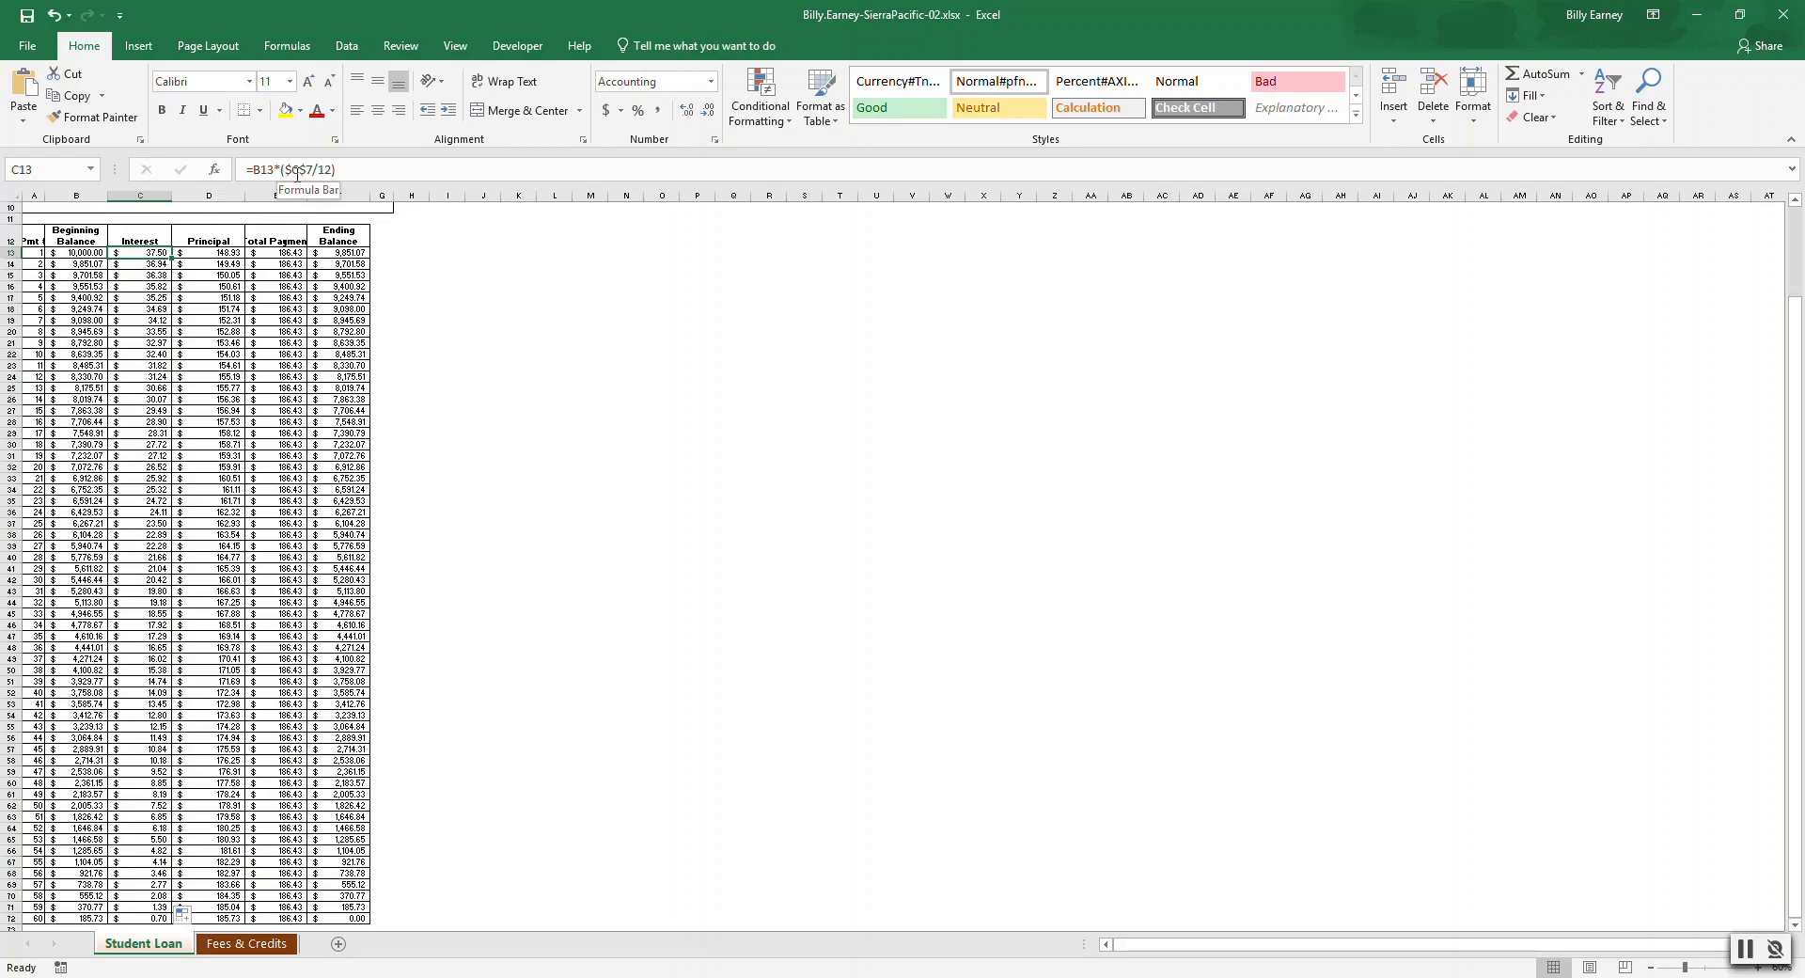
pyautogui.click(162, 267)
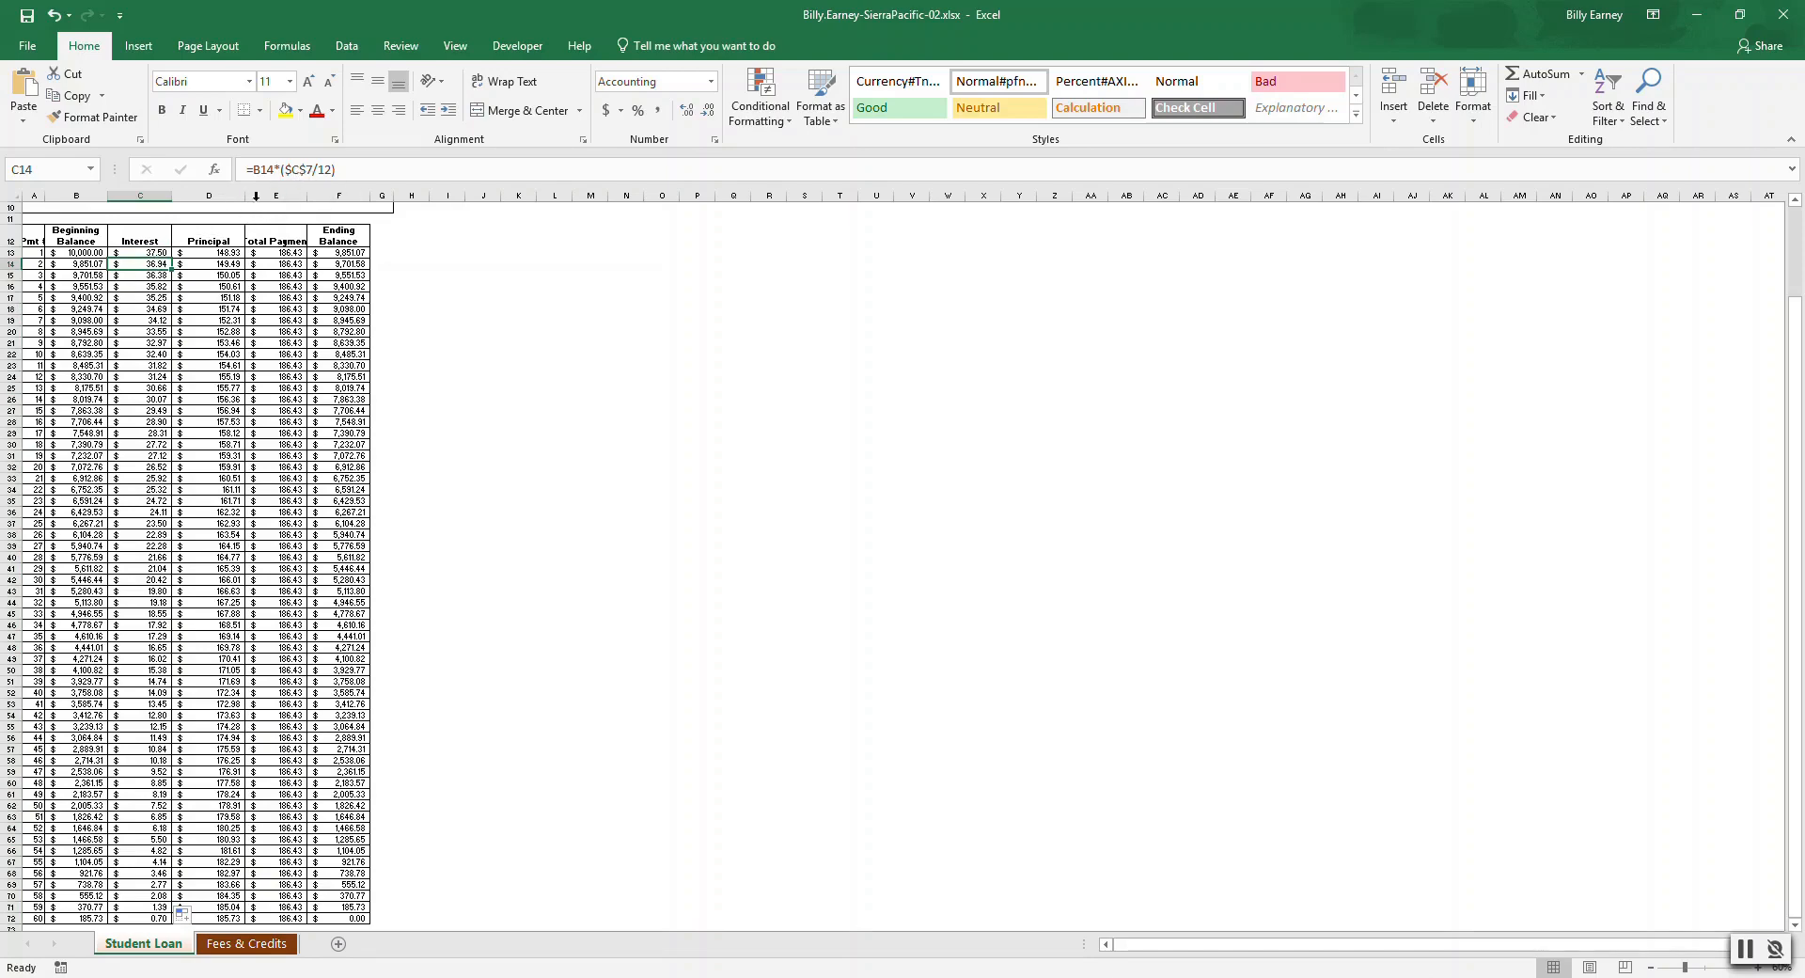
pyautogui.press('Down')
pyautogui.click(137, 263)
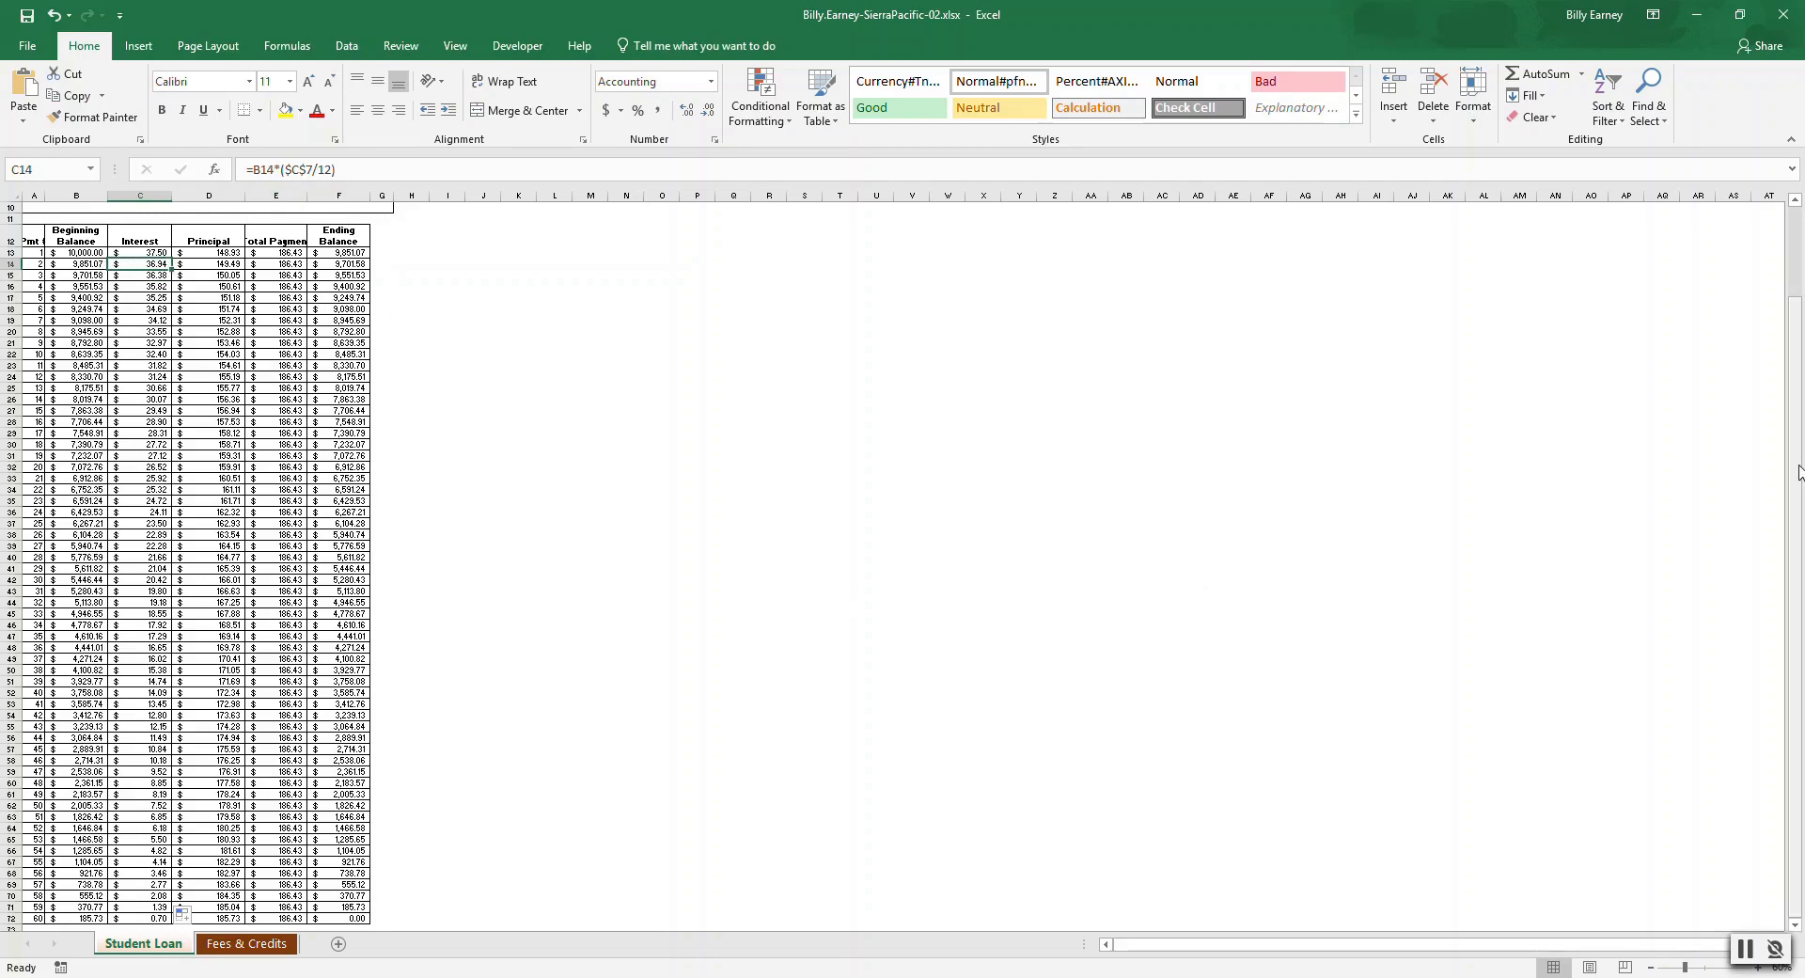
# On the Fees & Credits sheet, enter the formula =C7*D7 in General Biology's Total Fees cell.
pyautogui.moveTo(1795, 484); pyautogui.dragTo(1801, 461)
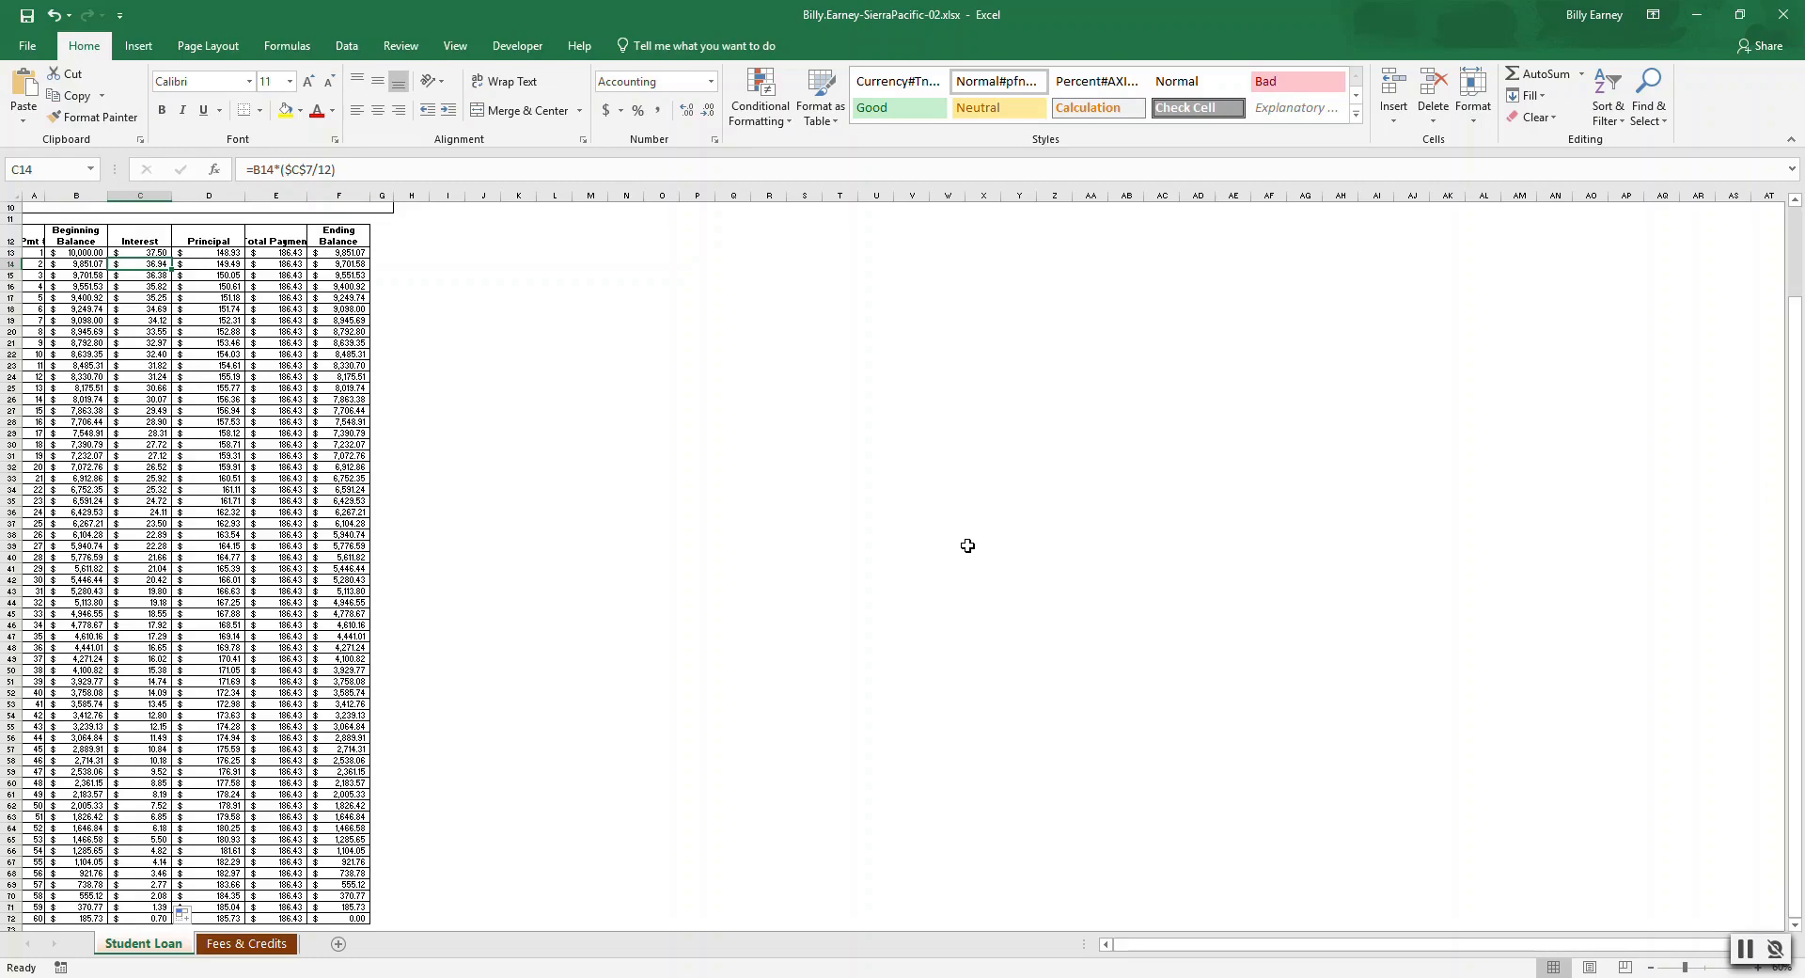
pyautogui.hotkey('ctrl', 'Home')
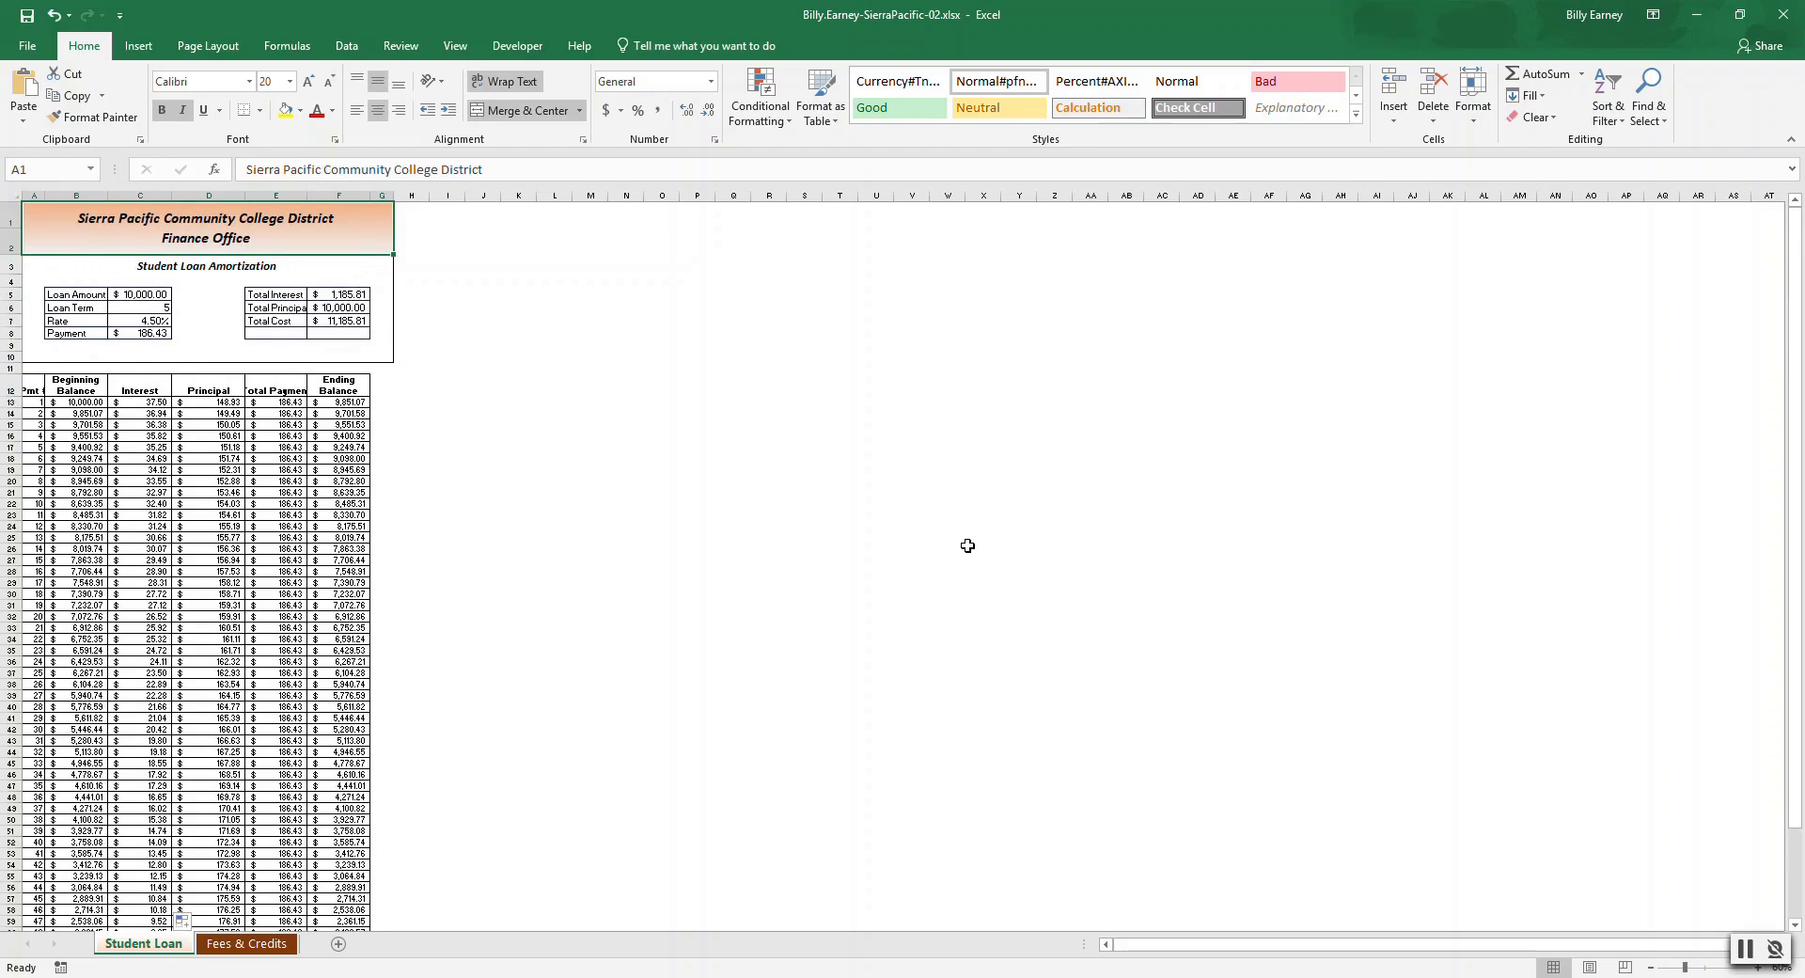
pyautogui.click(251, 943)
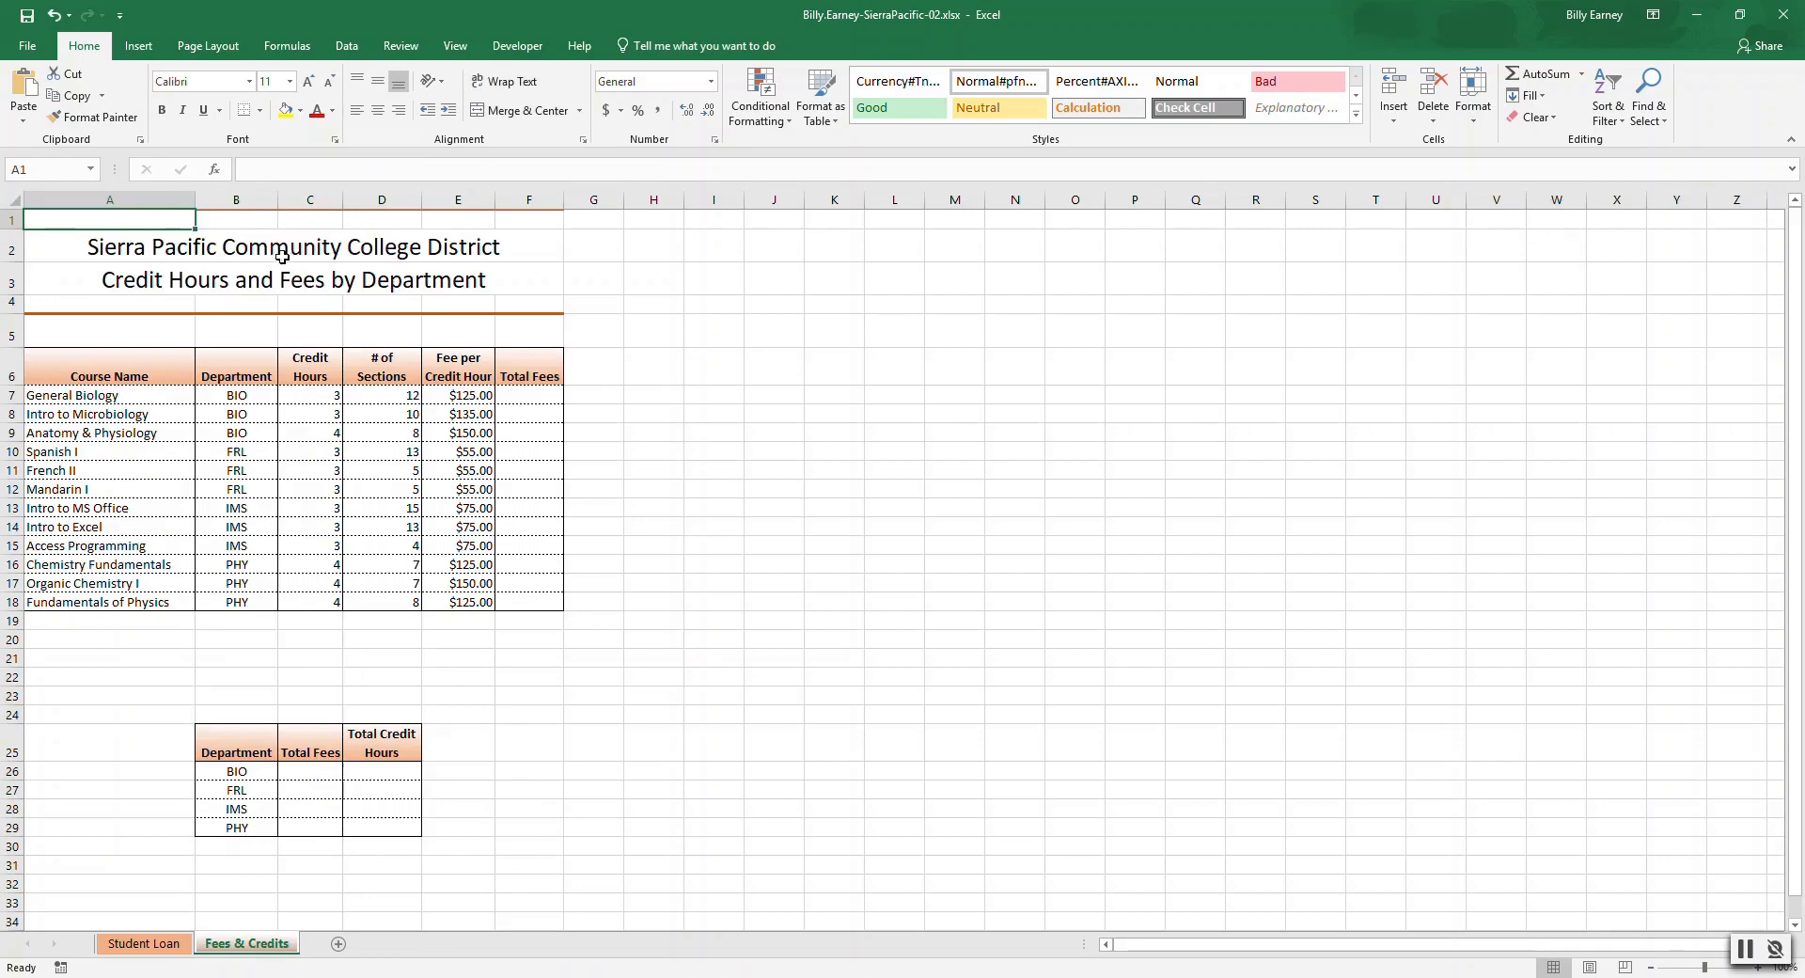
pyautogui.click(537, 395)
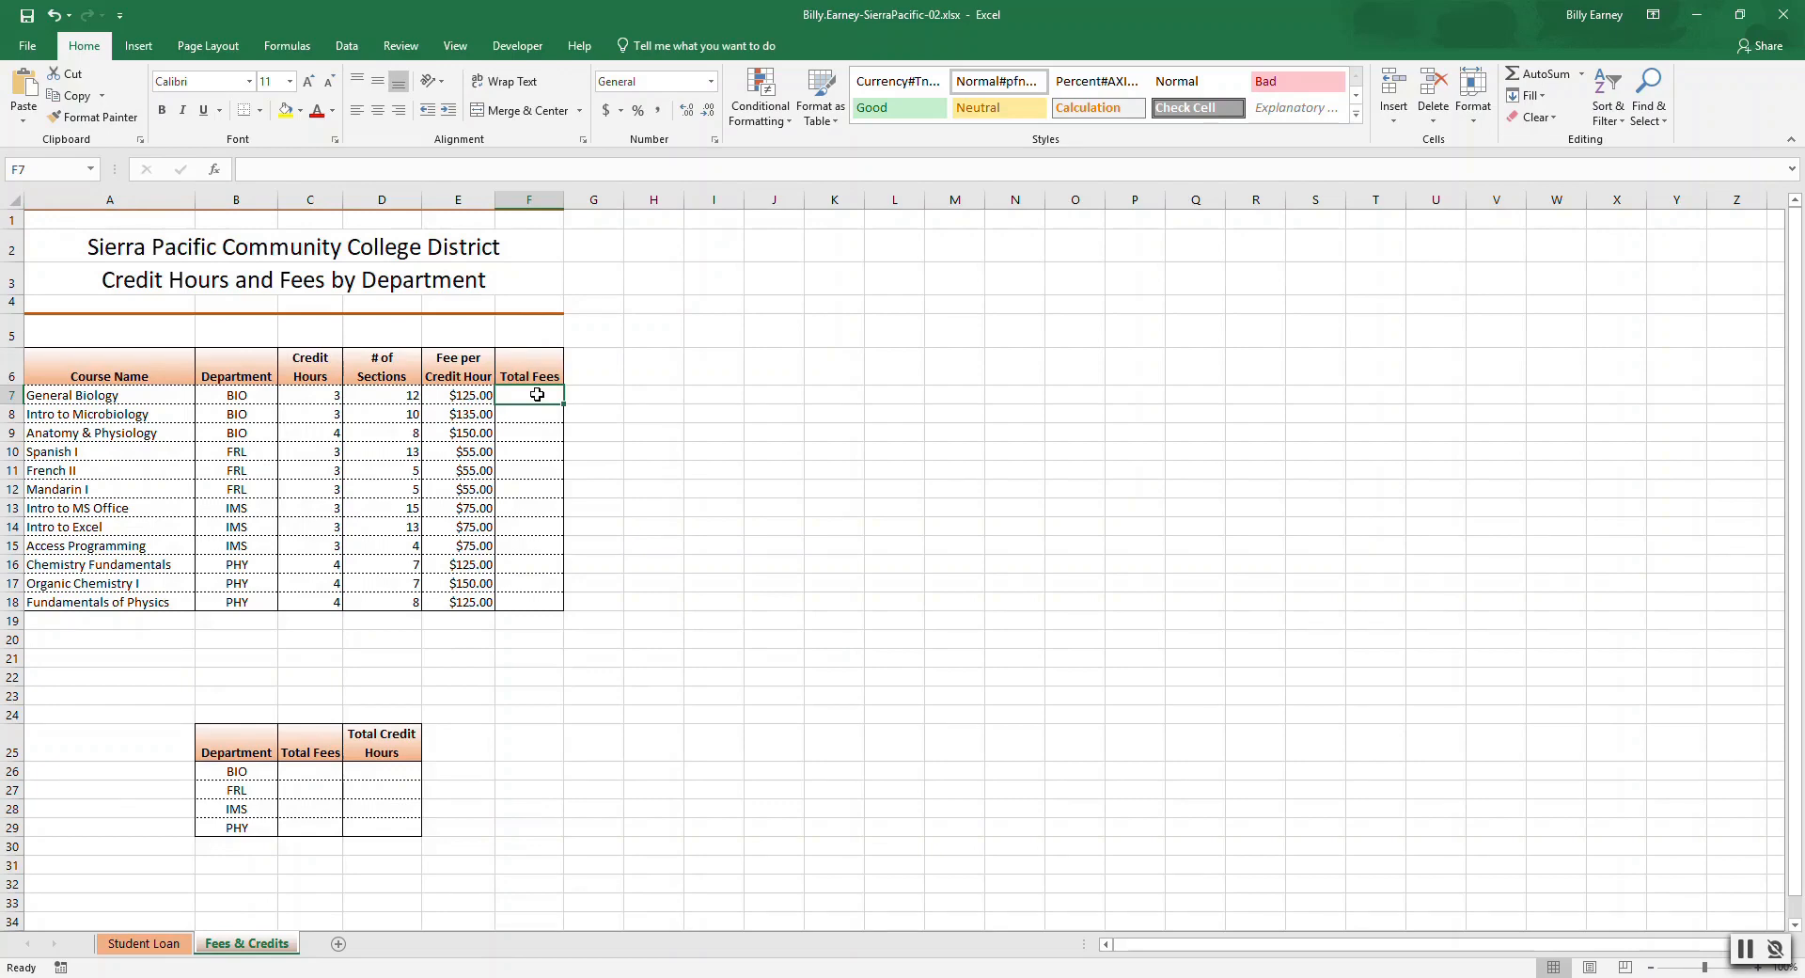
pyautogui.write('=')
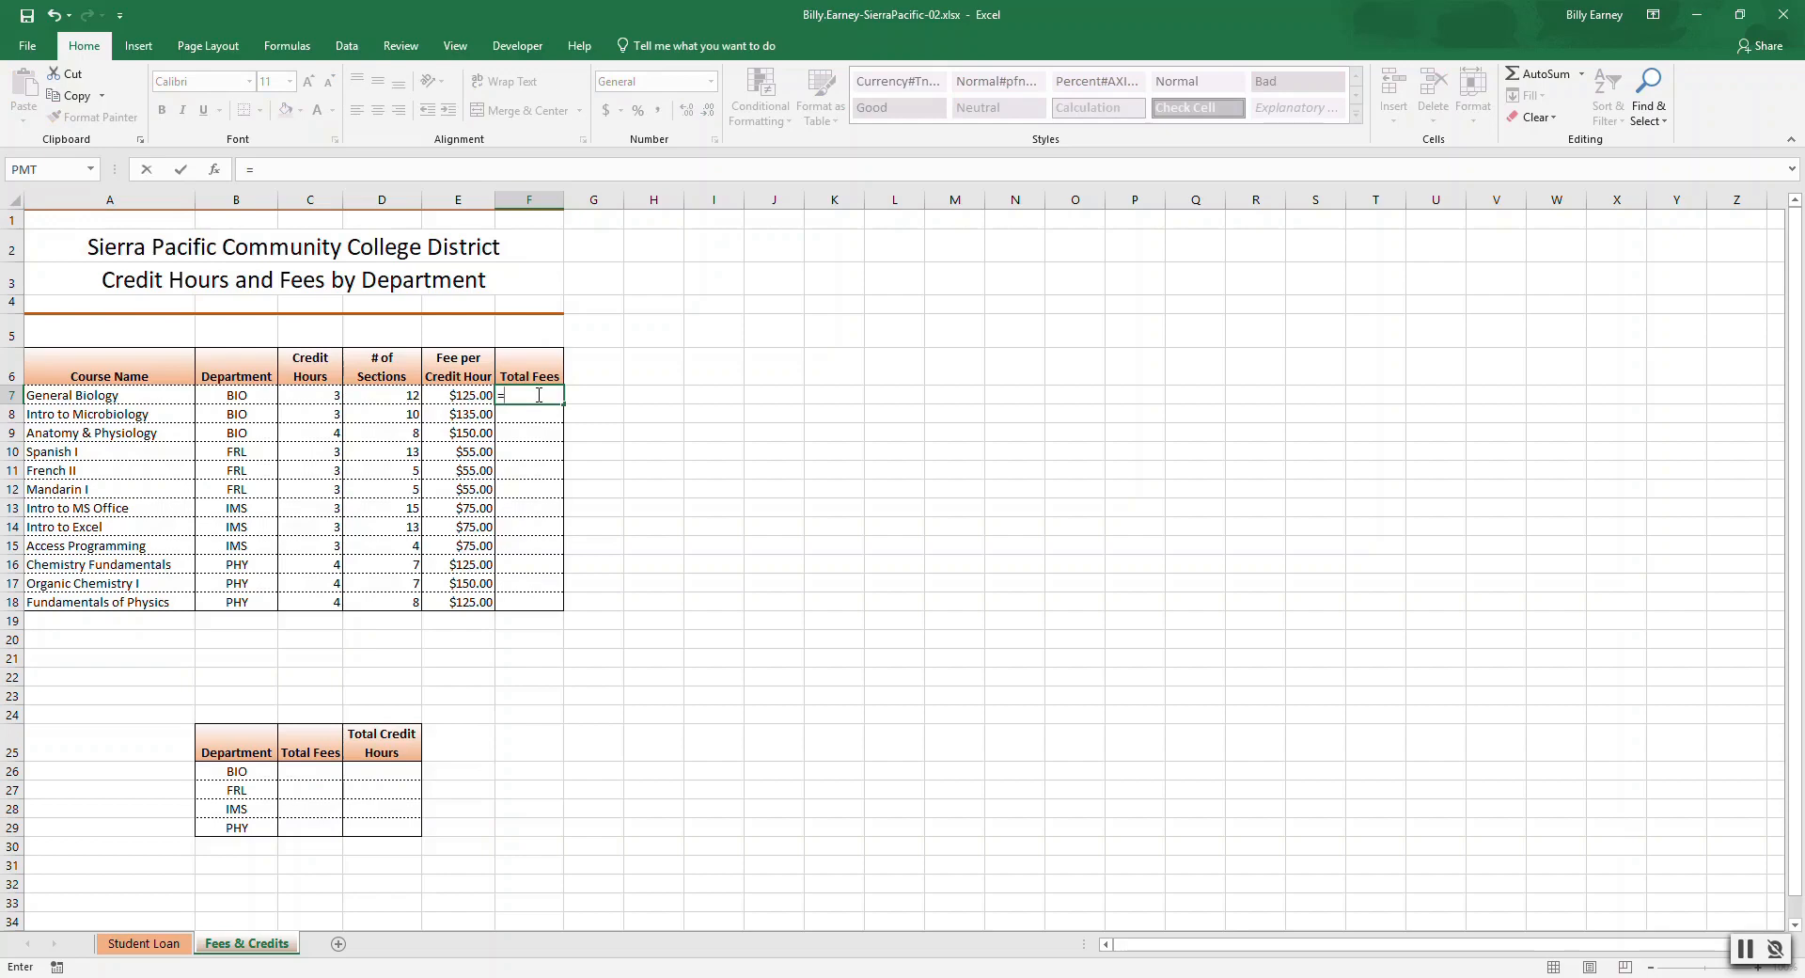
pyautogui.click(327, 396)
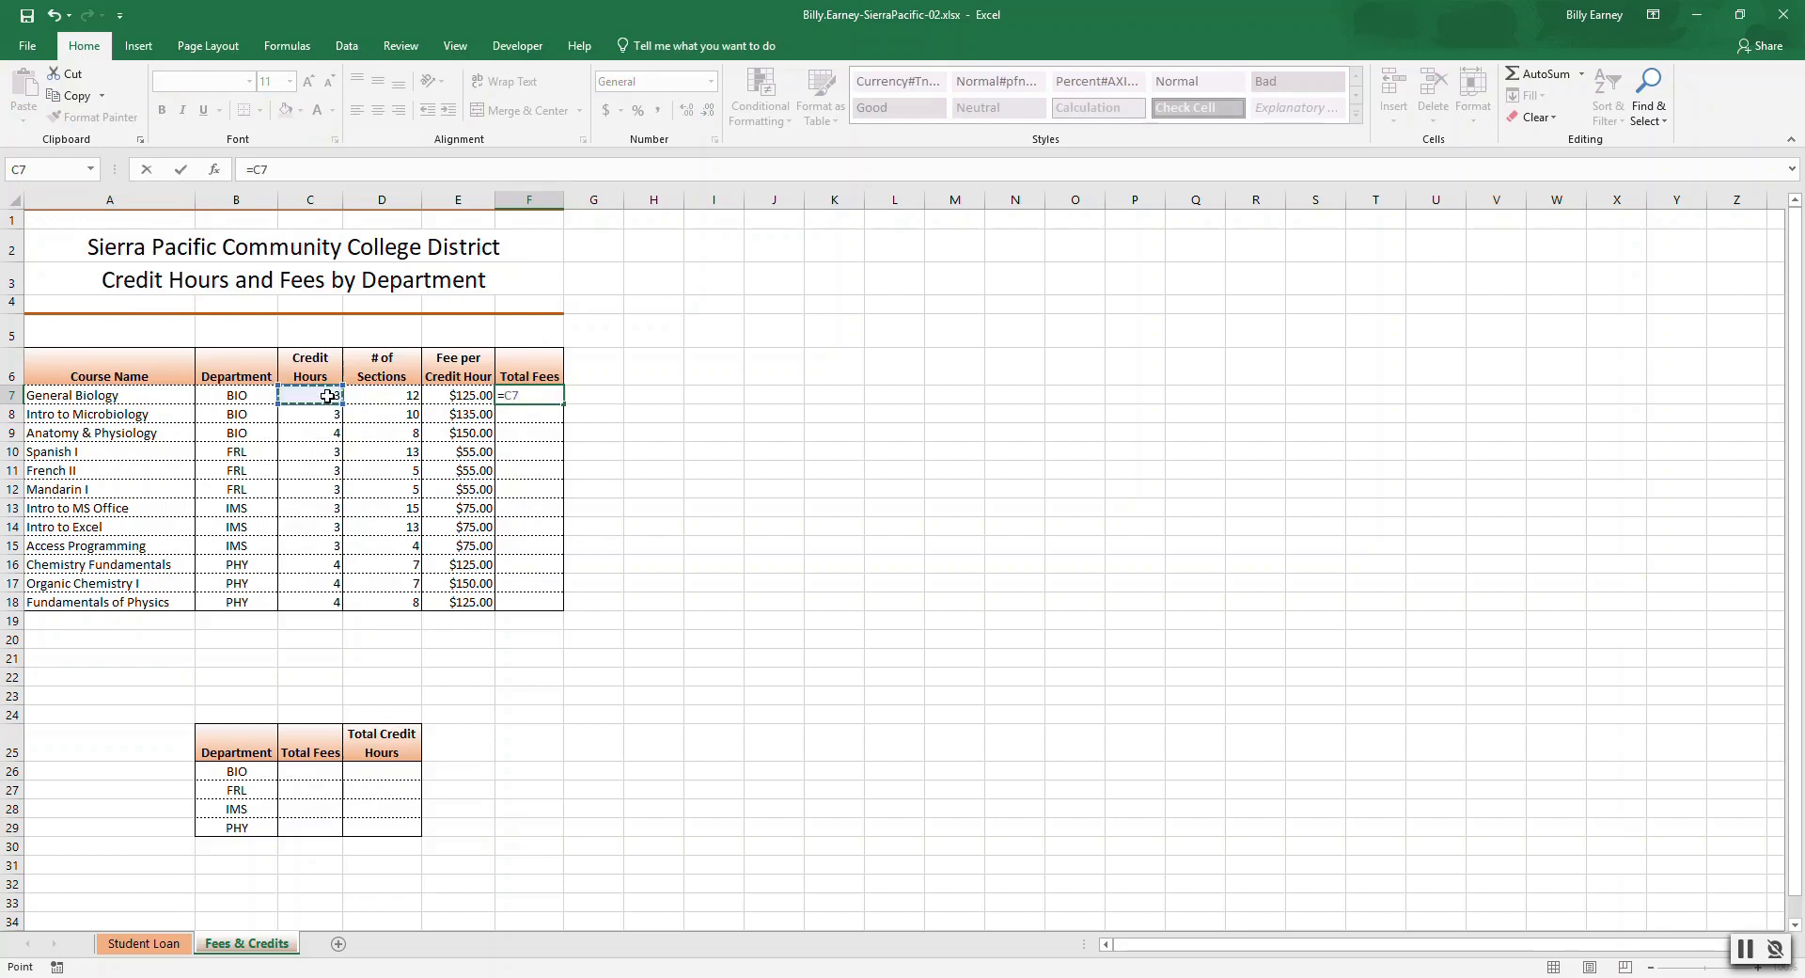
pyautogui.write('*')
pyautogui.click(393, 399)
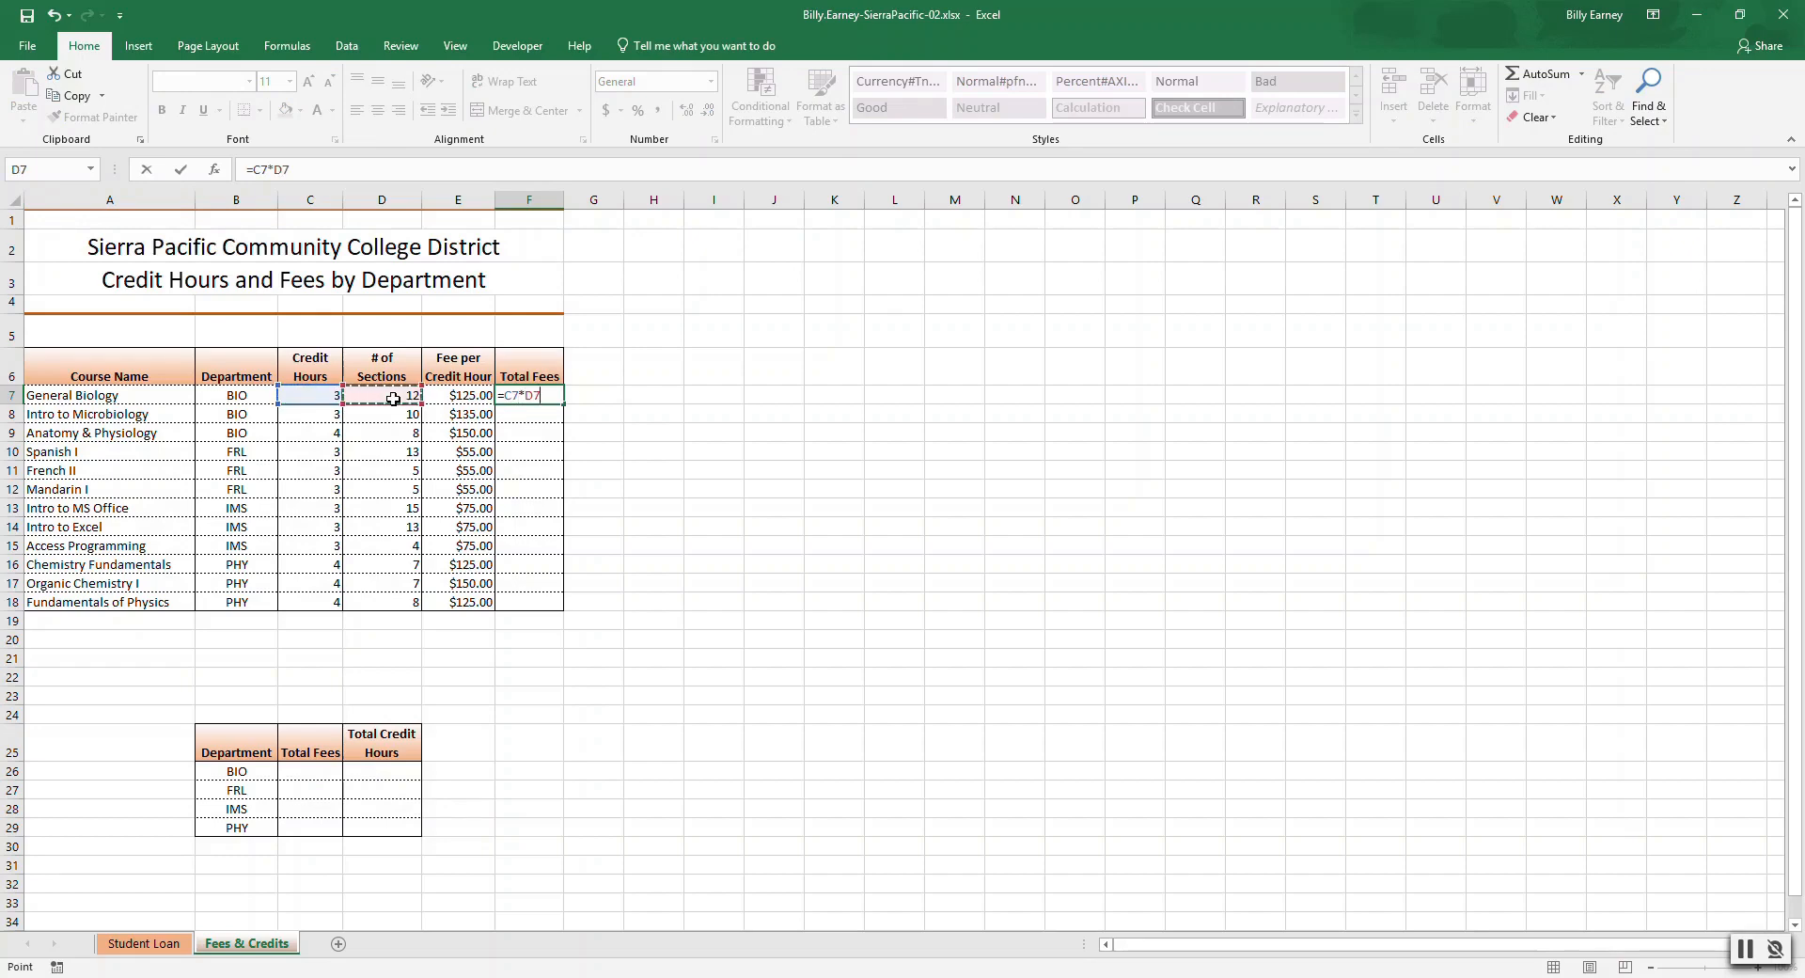
pyautogui.press('Return')
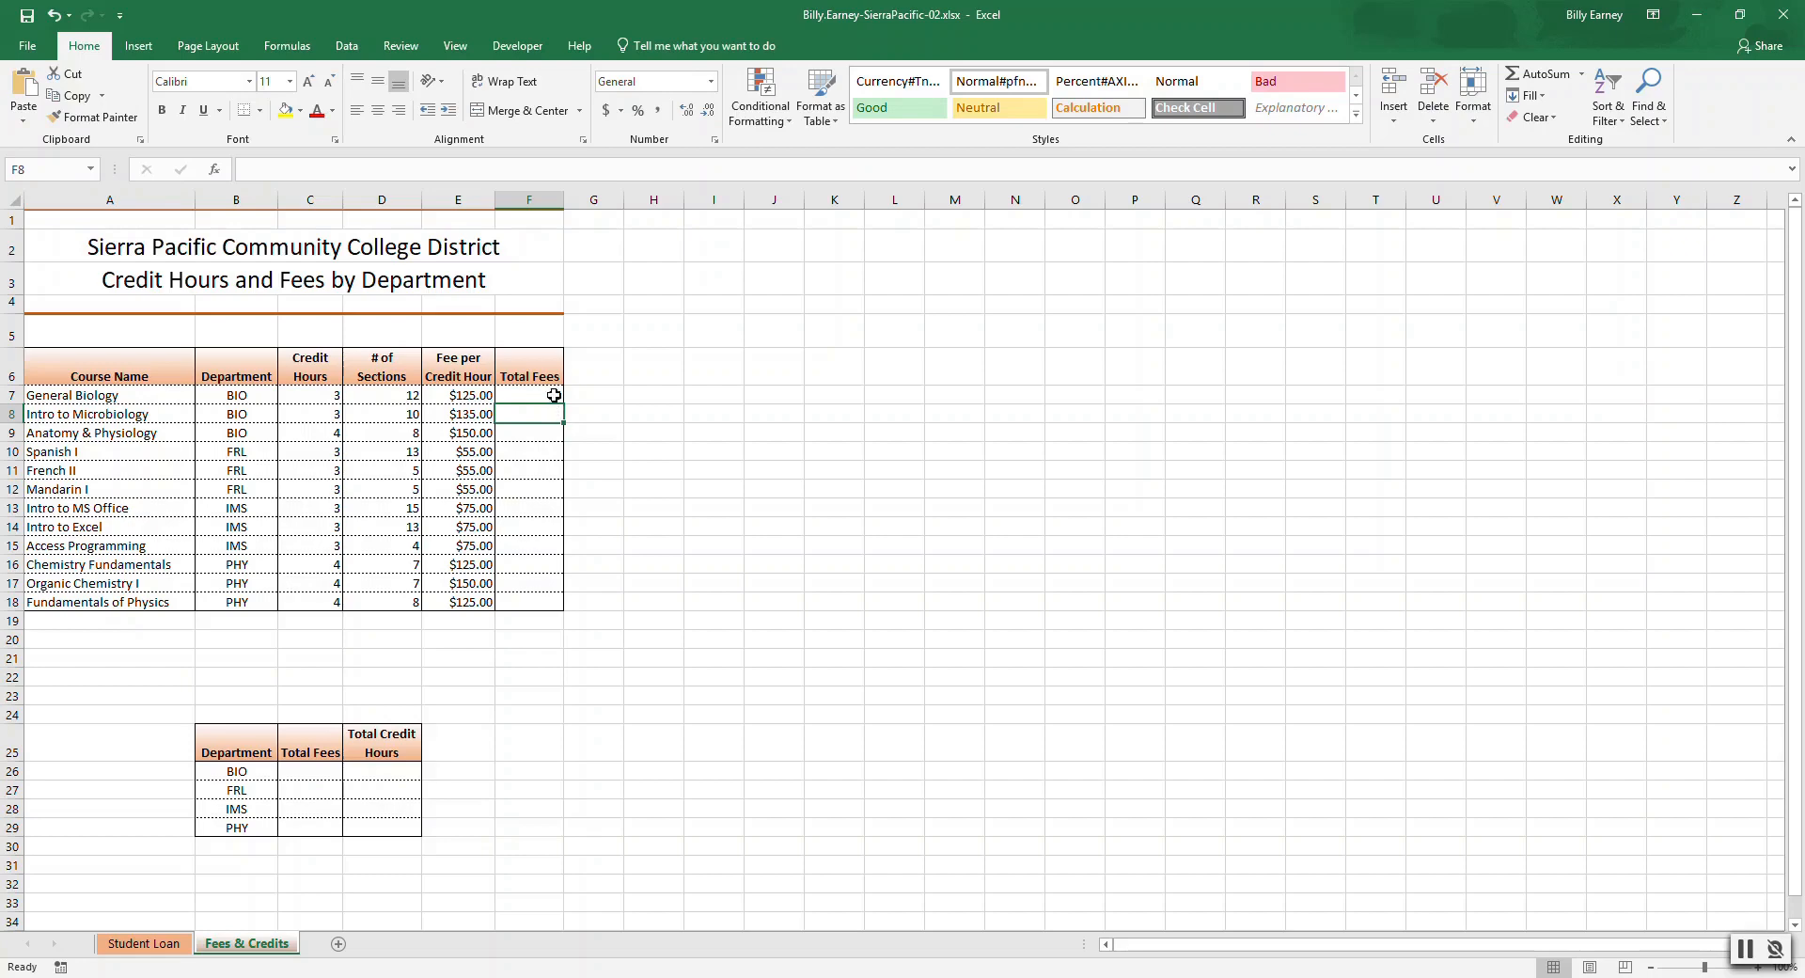
# Fill the Total Fees formula down through Fundamentals of Physics and format the Total Fees column as Currency.
pyautogui.click(554, 395)
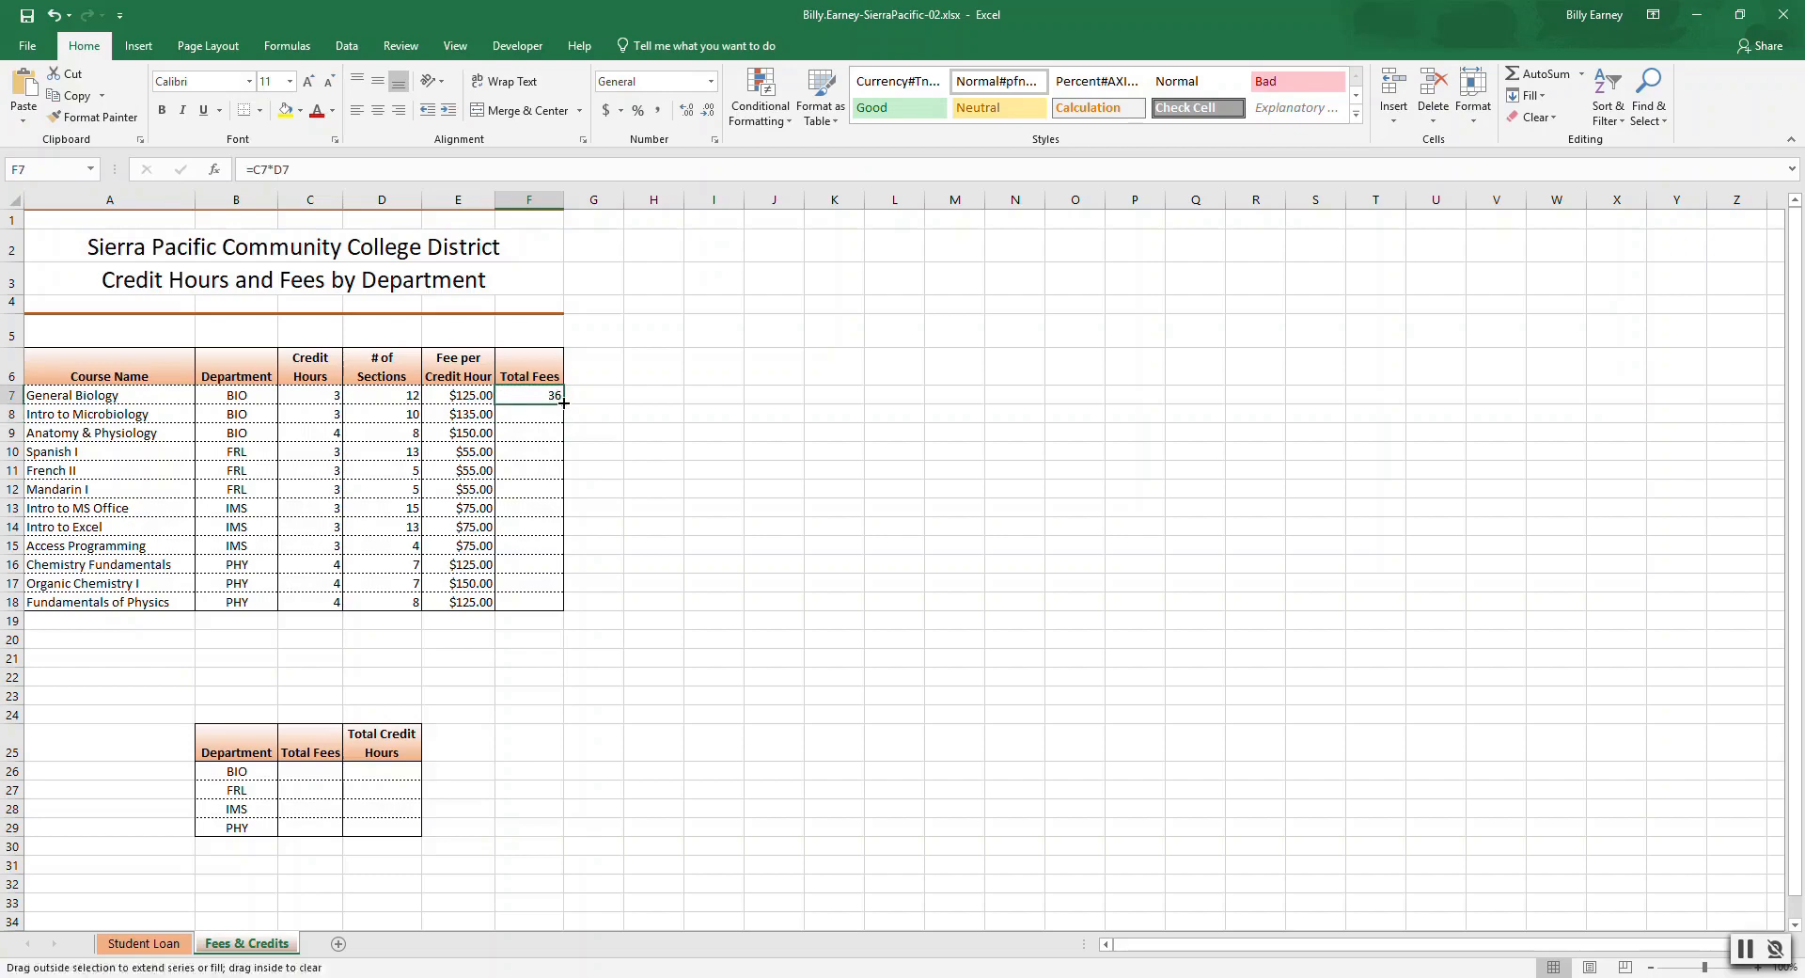
pyautogui.doubleClick(562, 404)
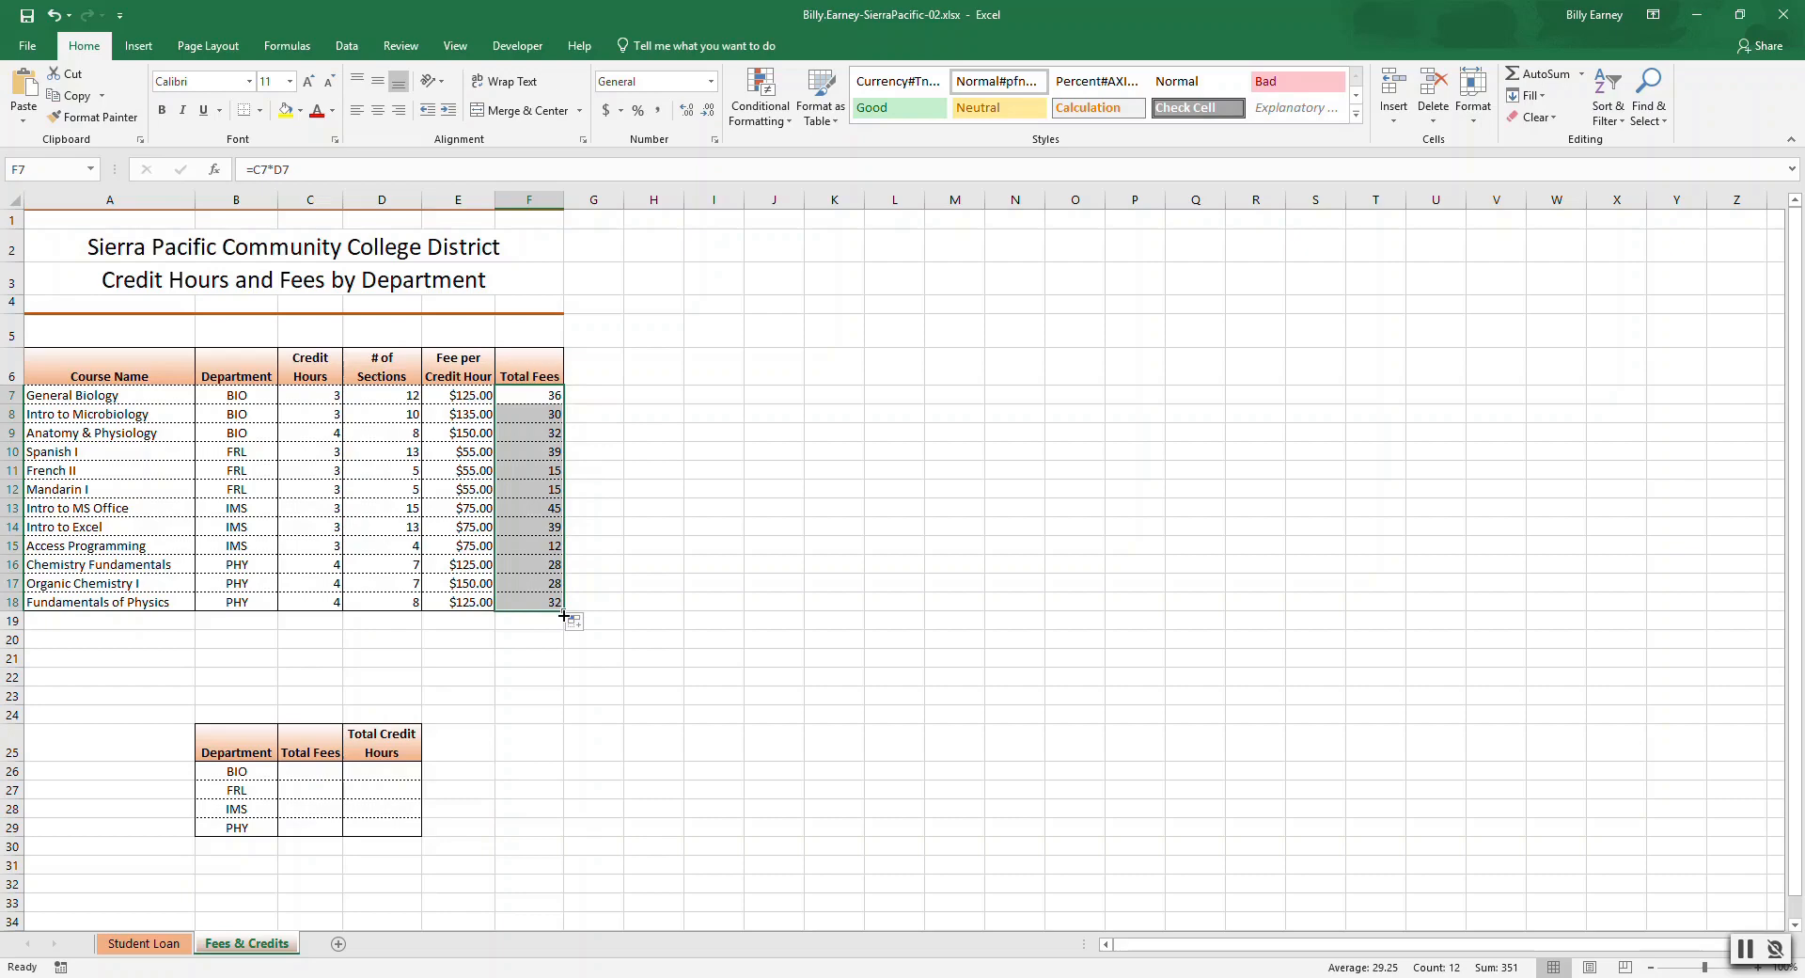
pyautogui.click(712, 83)
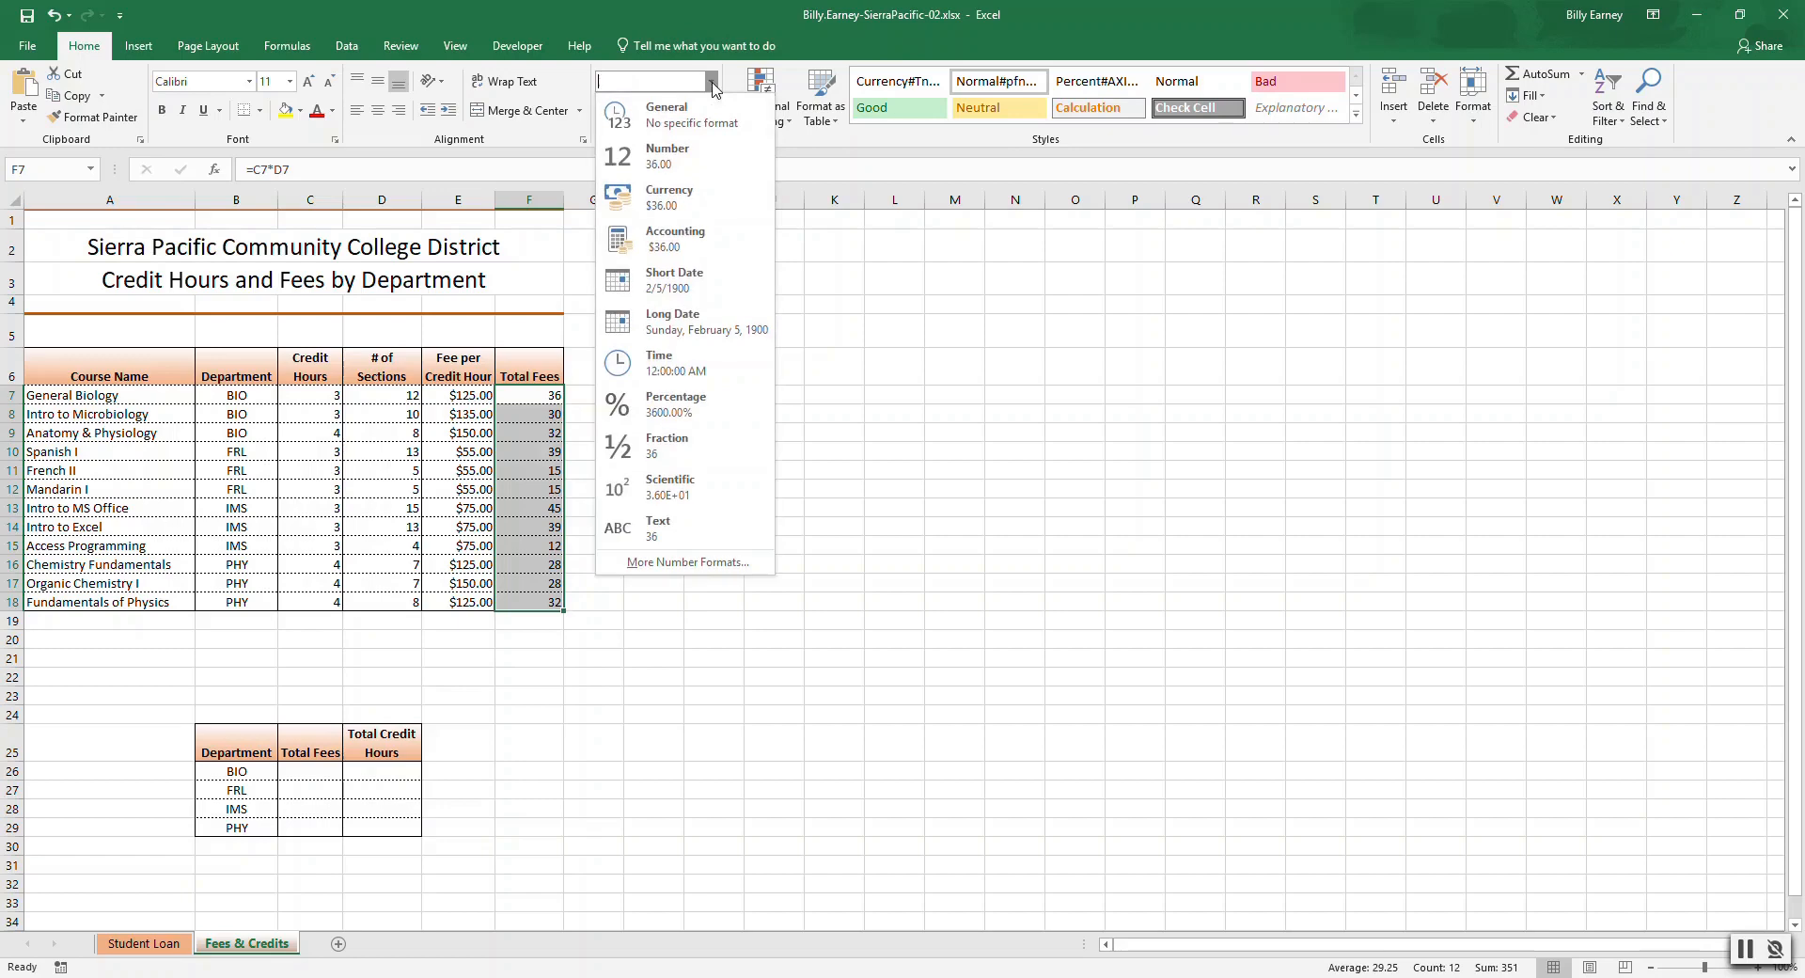
pyautogui.click(681, 196)
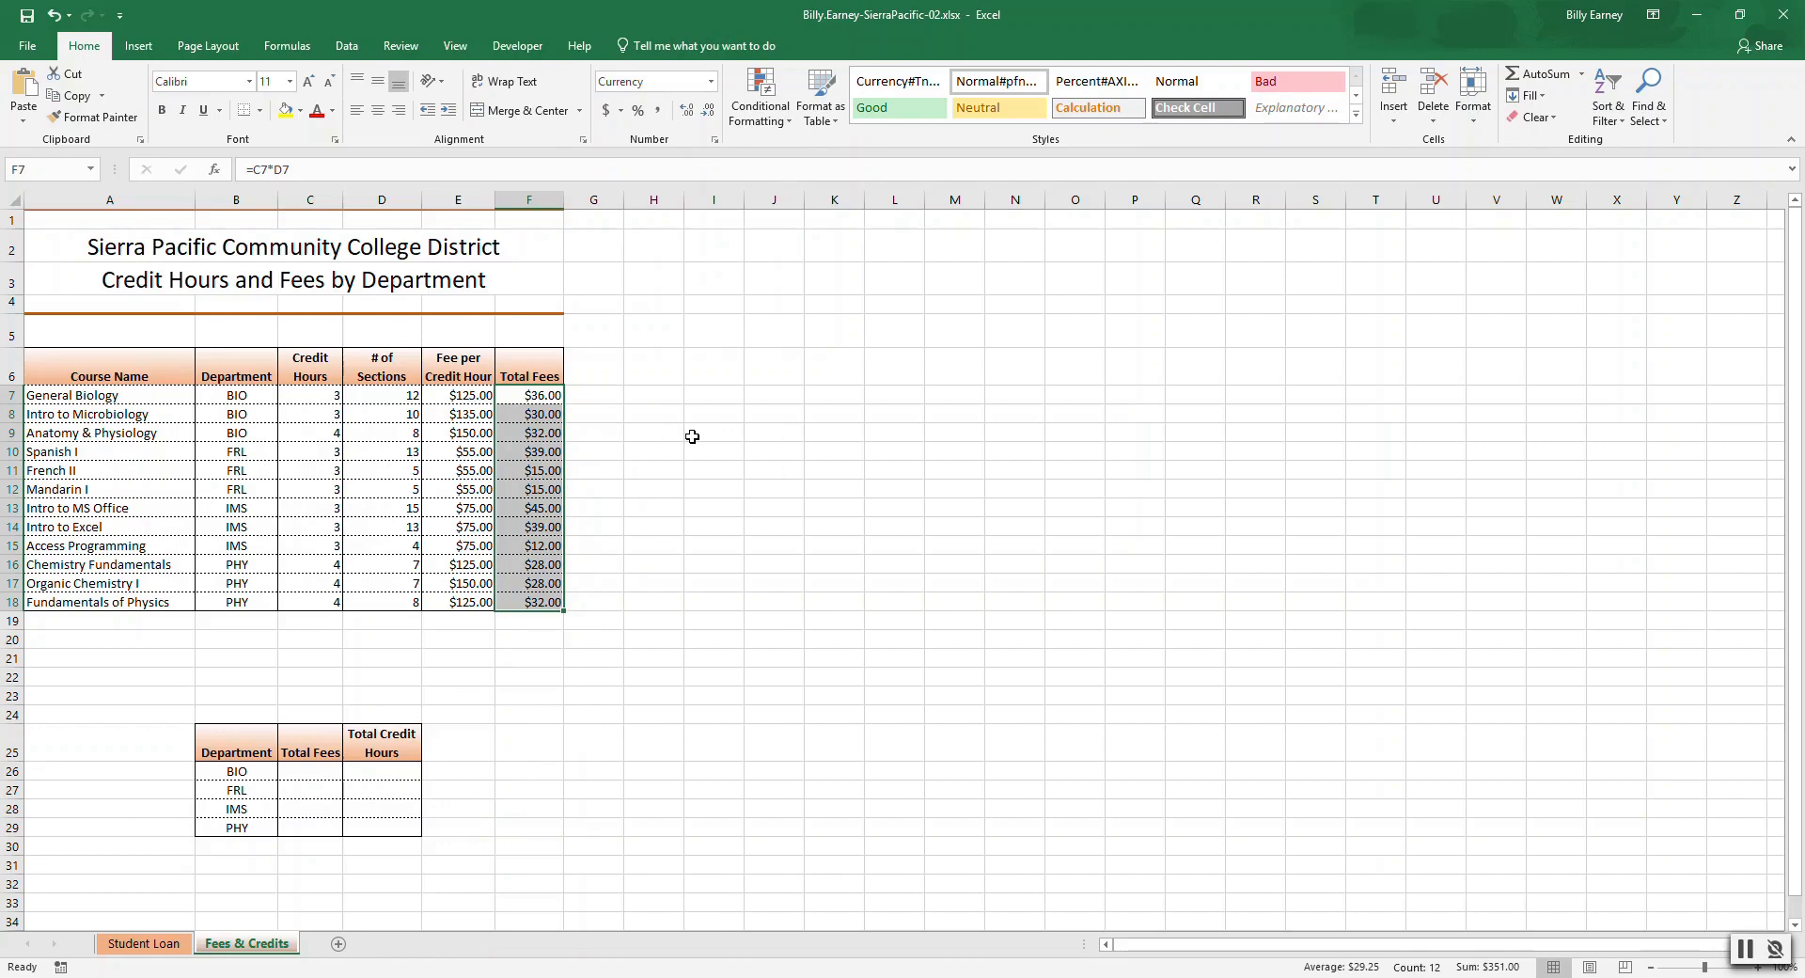
# Add a bottom border under Fundamentals of Physics's Total Fees cell.
pyautogui.click(547, 657)
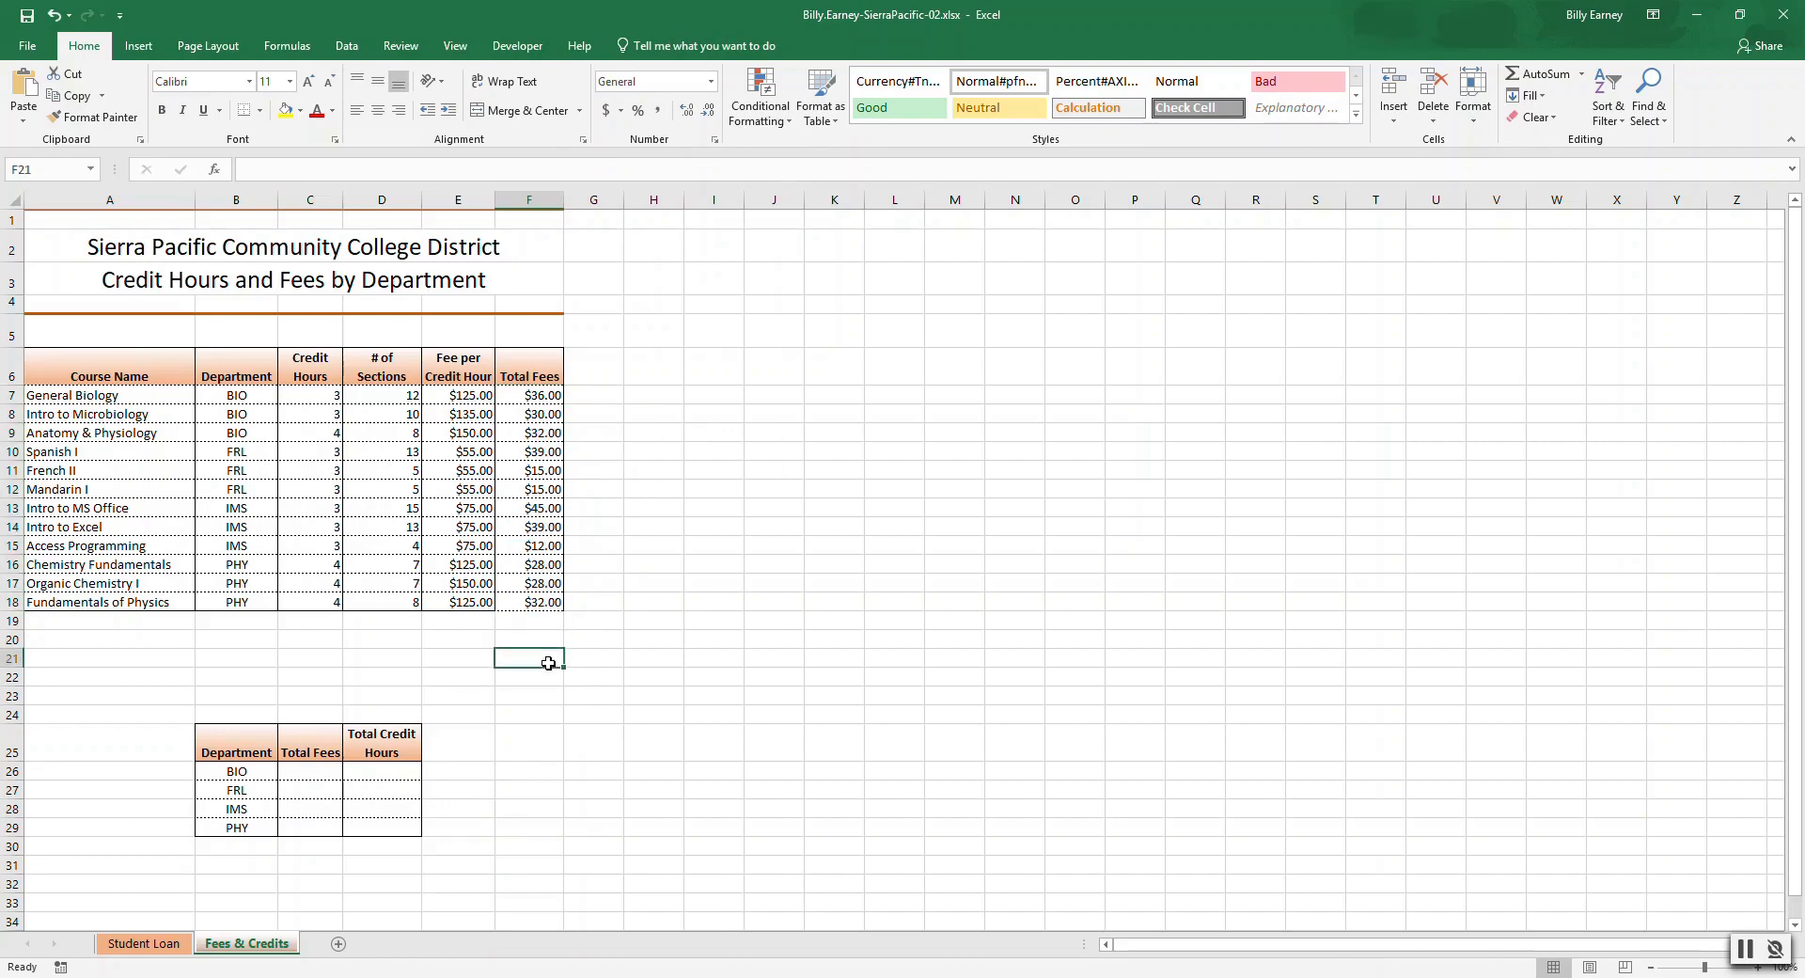
pyautogui.click(541, 601)
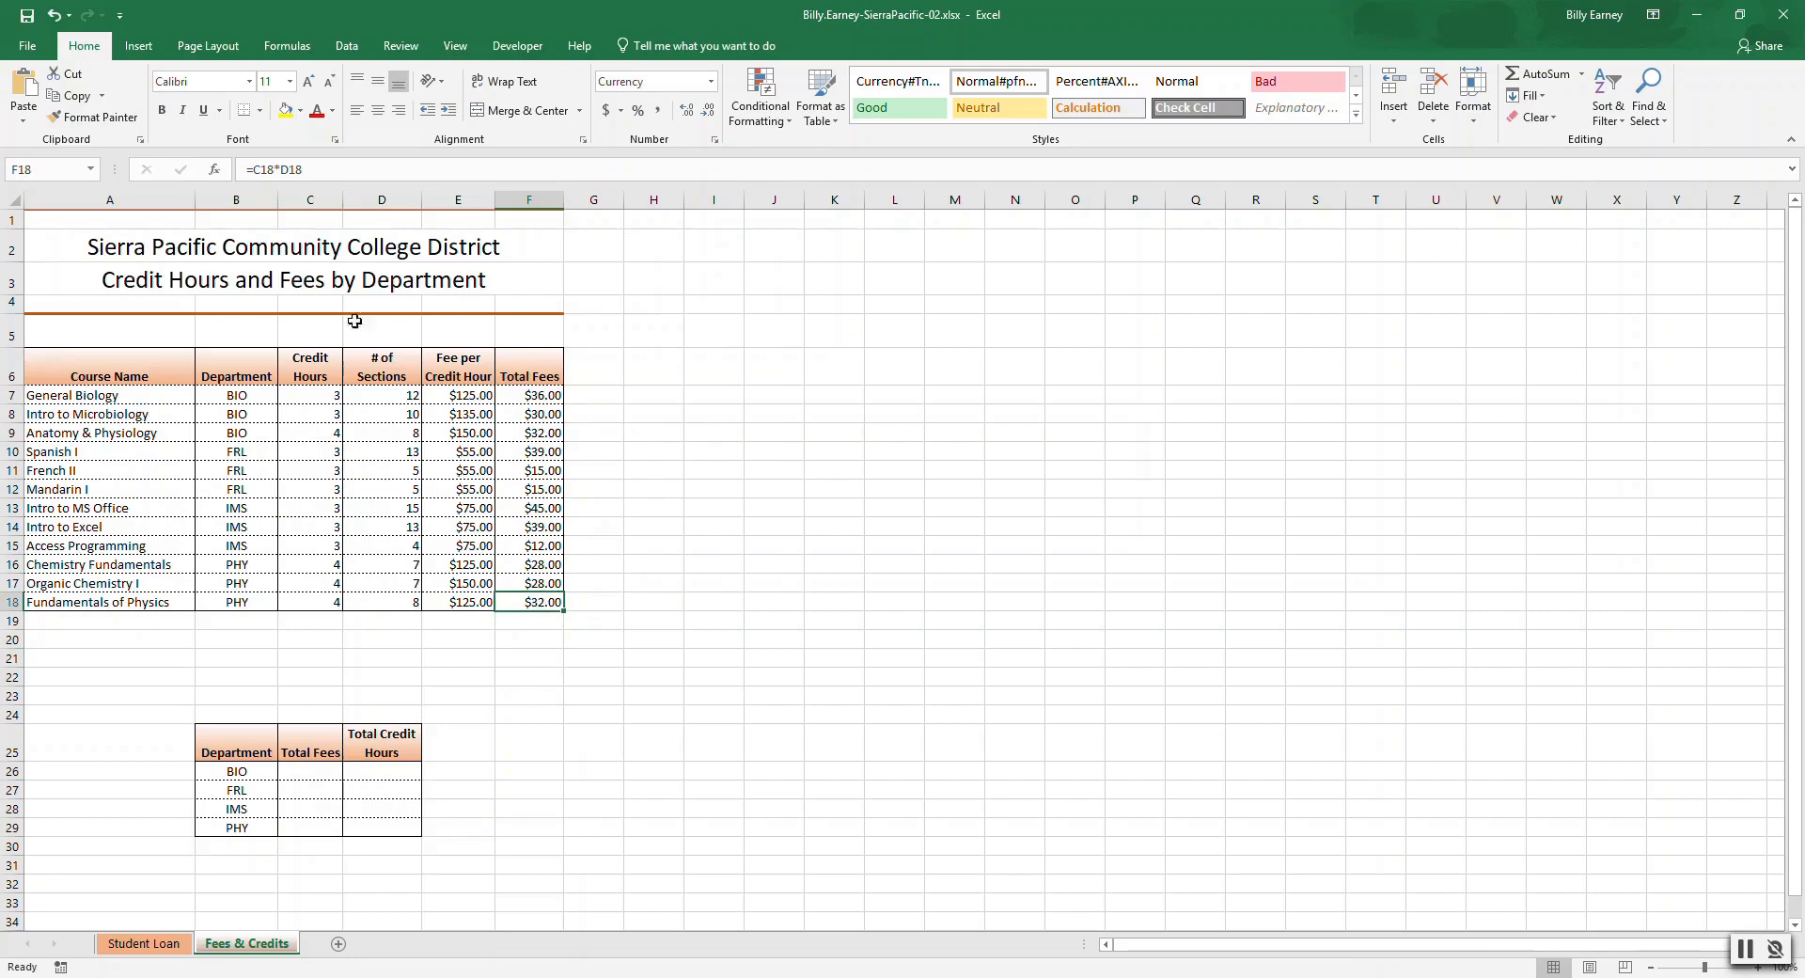
pyautogui.click(260, 110)
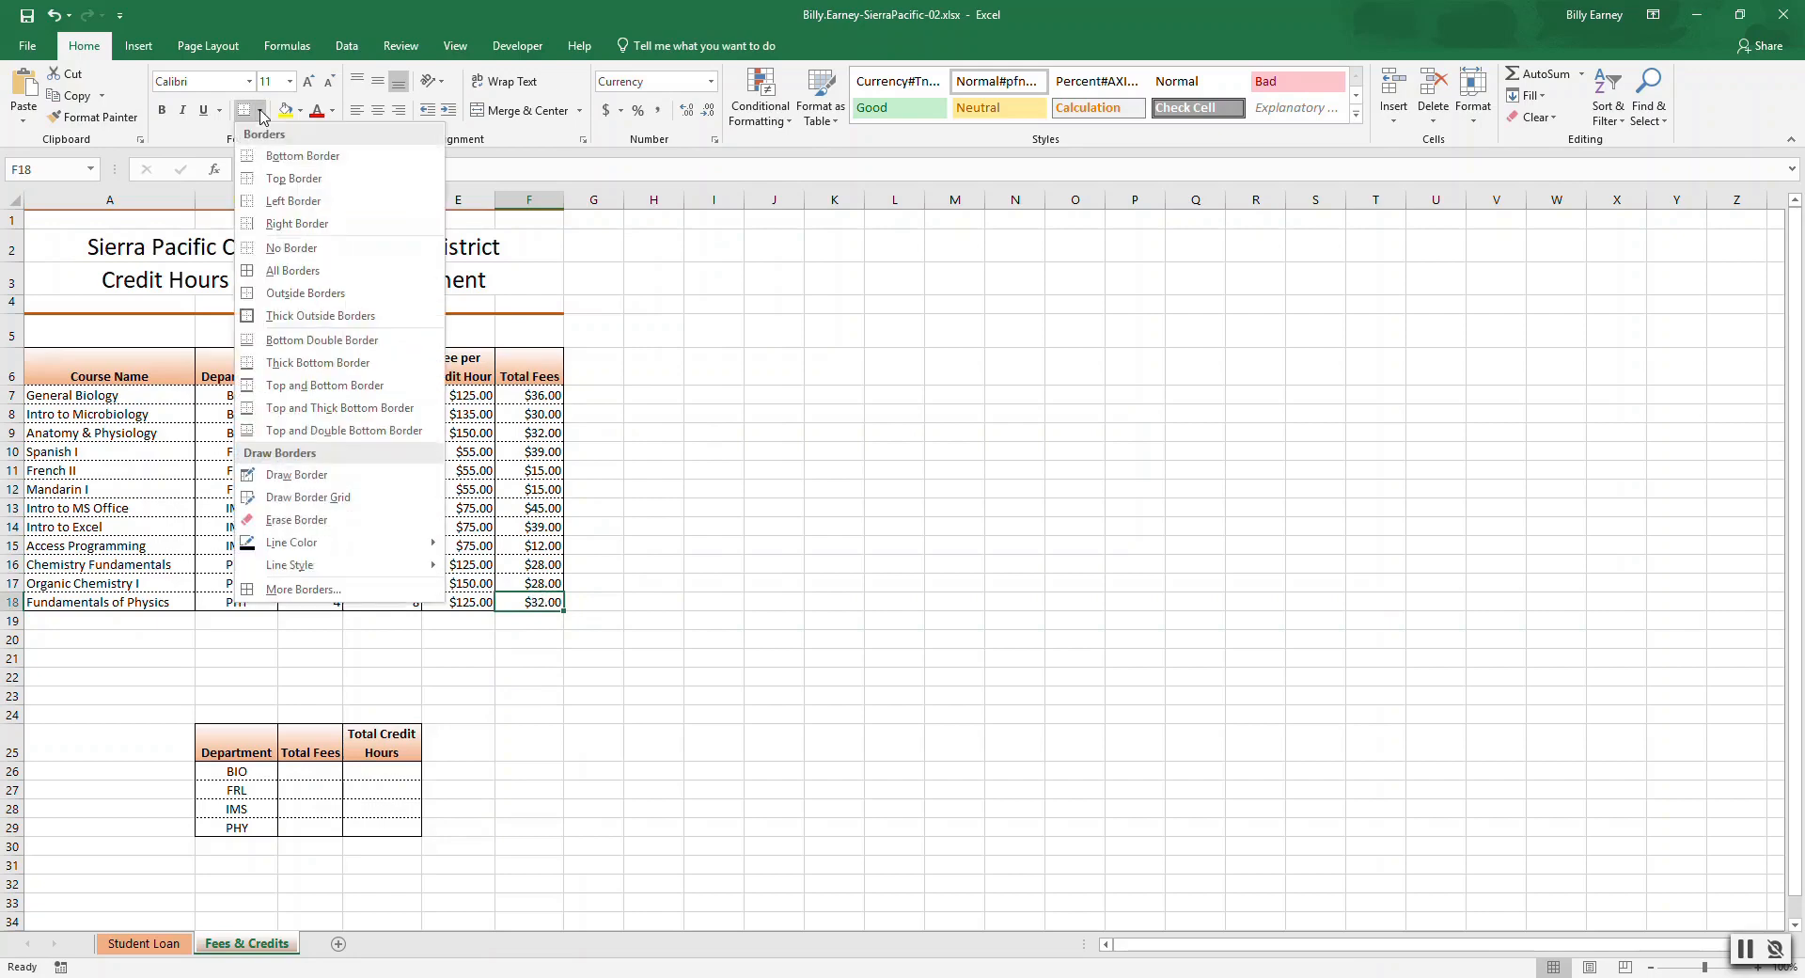
pyautogui.click(302, 156)
pyautogui.click(537, 657)
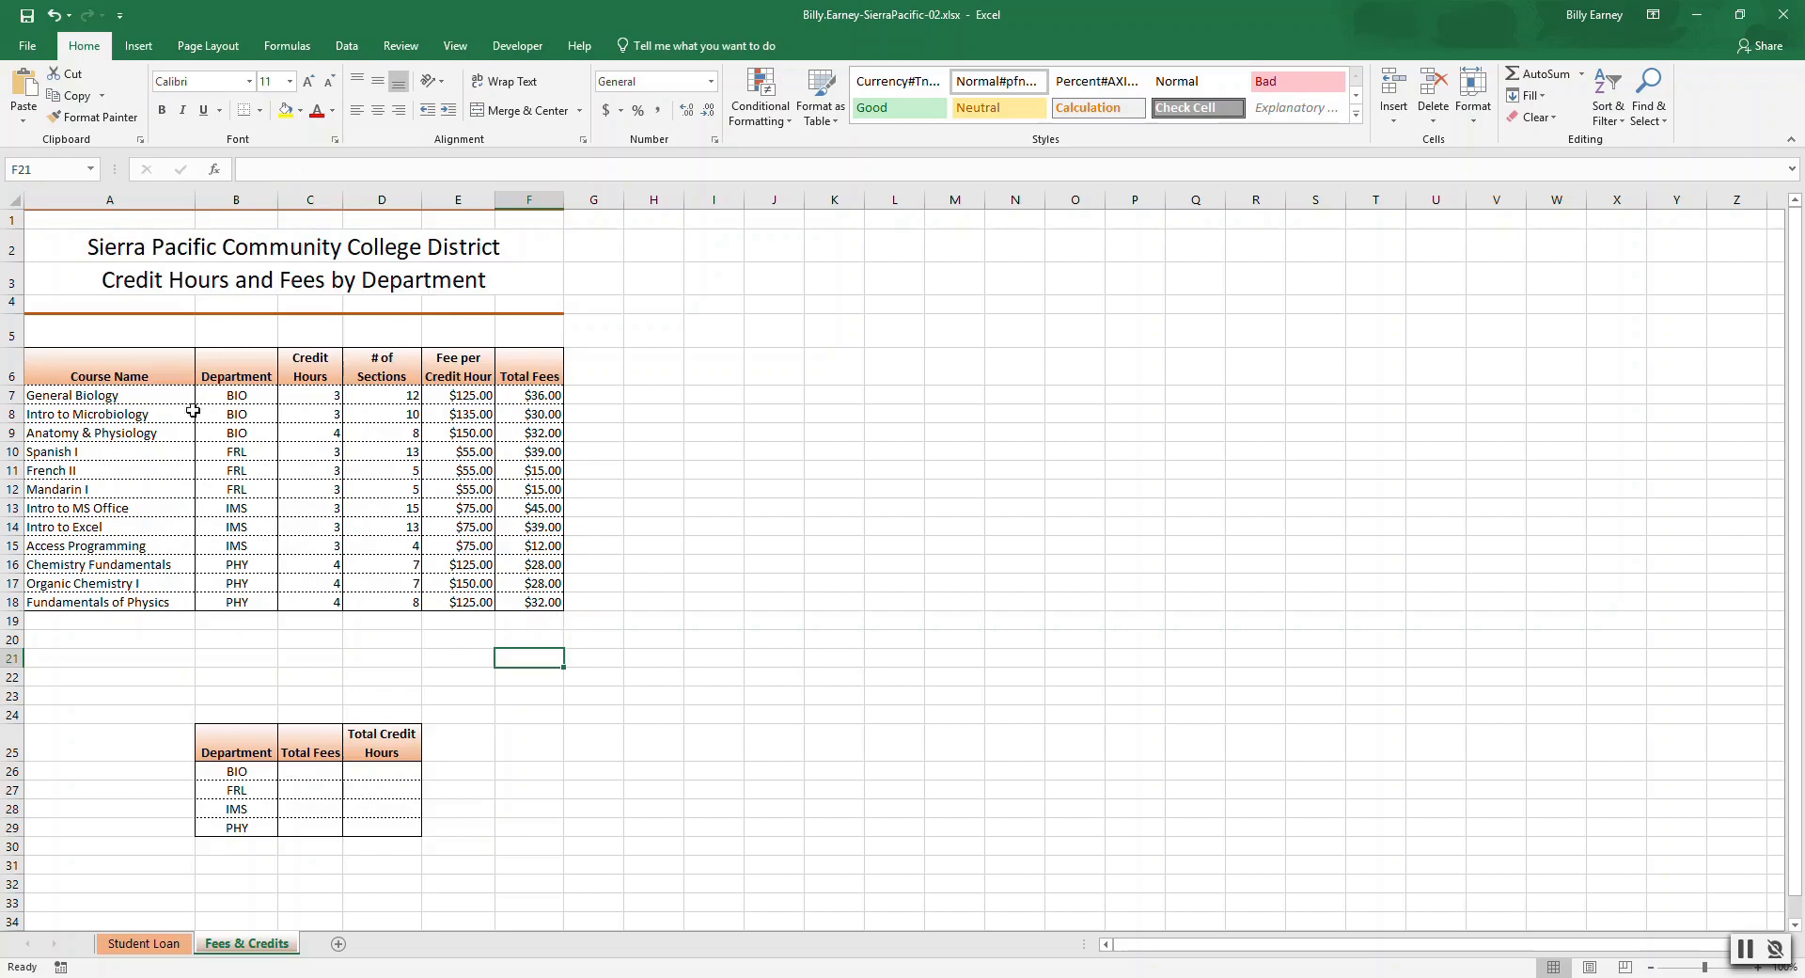
# Insert a SUMIF in BIO's Total Fees cell with range B7:$B$18, criteria B26 and sum range F7:$F$18.
pyautogui.click(326, 770)
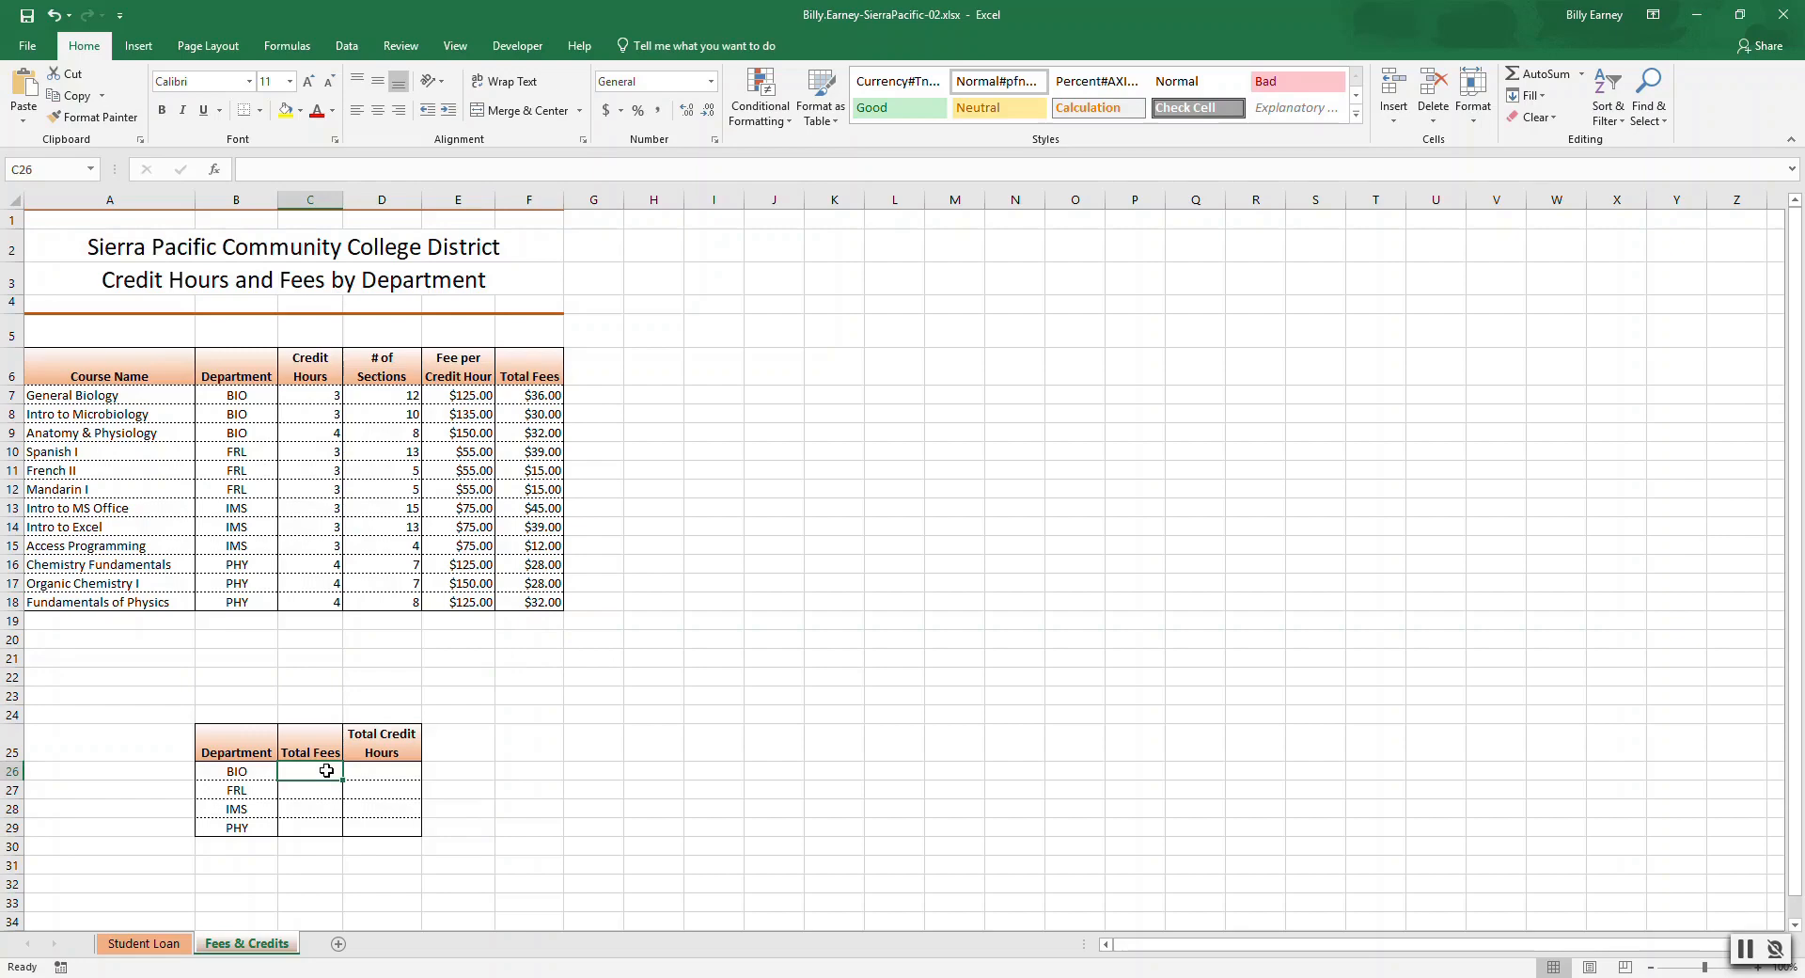
pyautogui.click(305, 45)
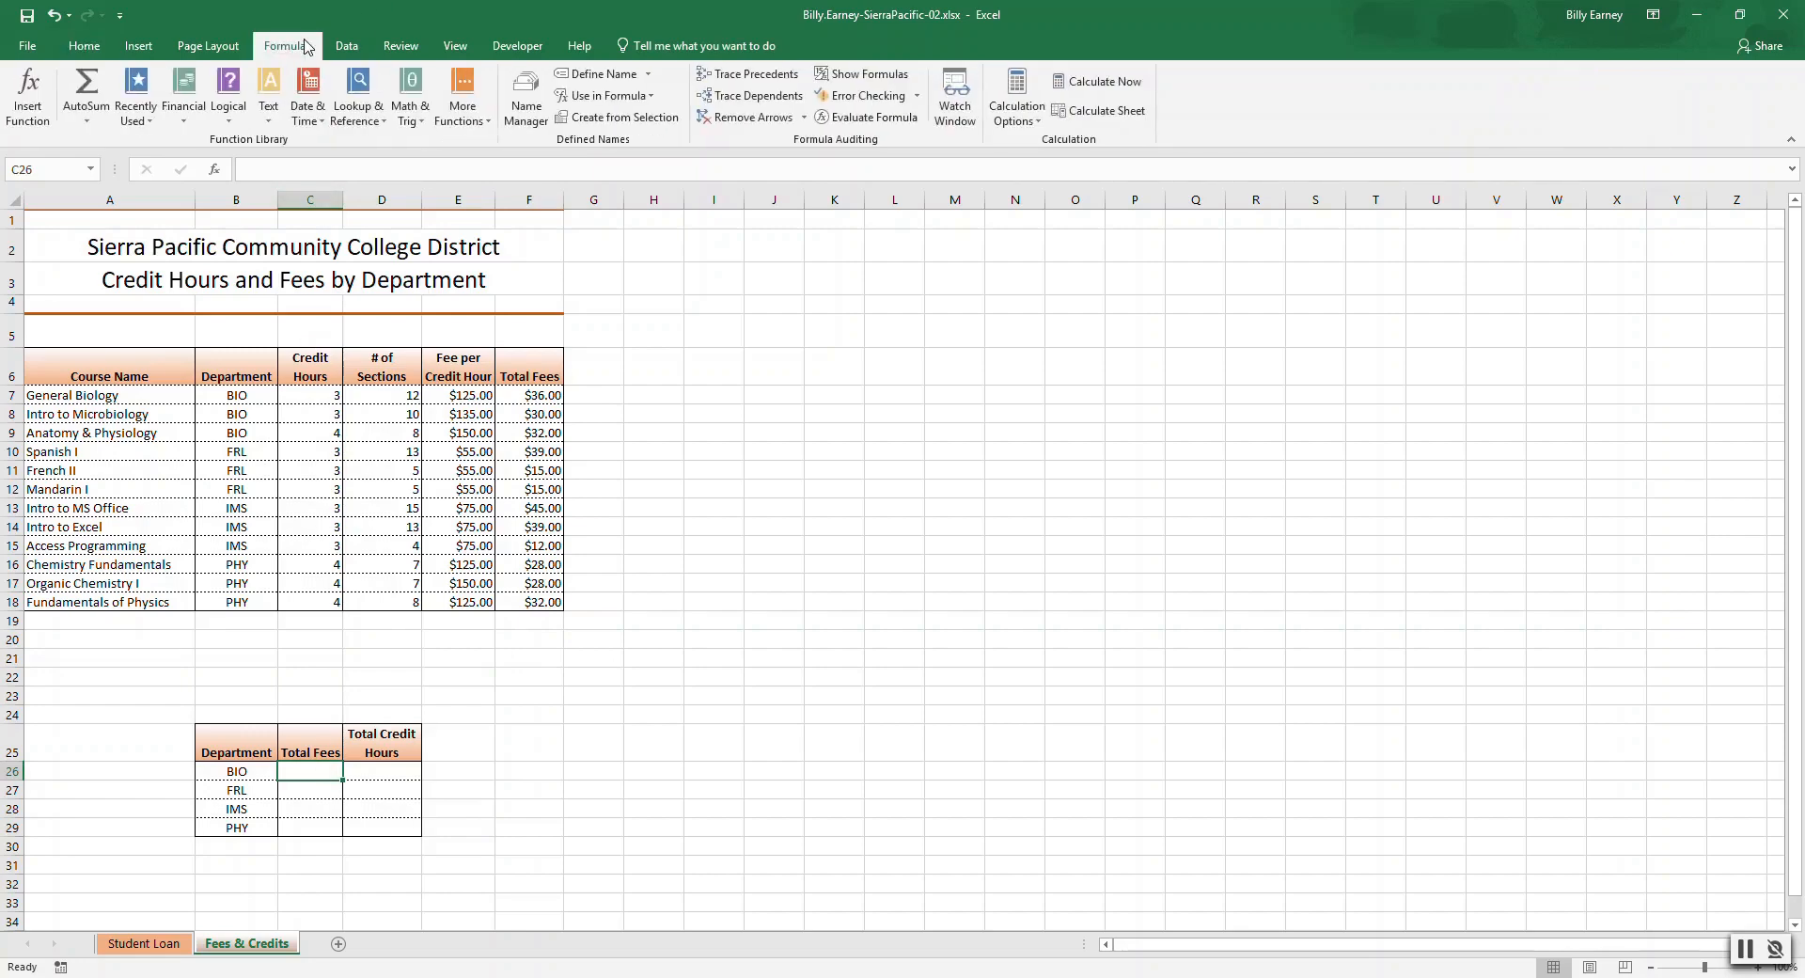
pyautogui.click(420, 110)
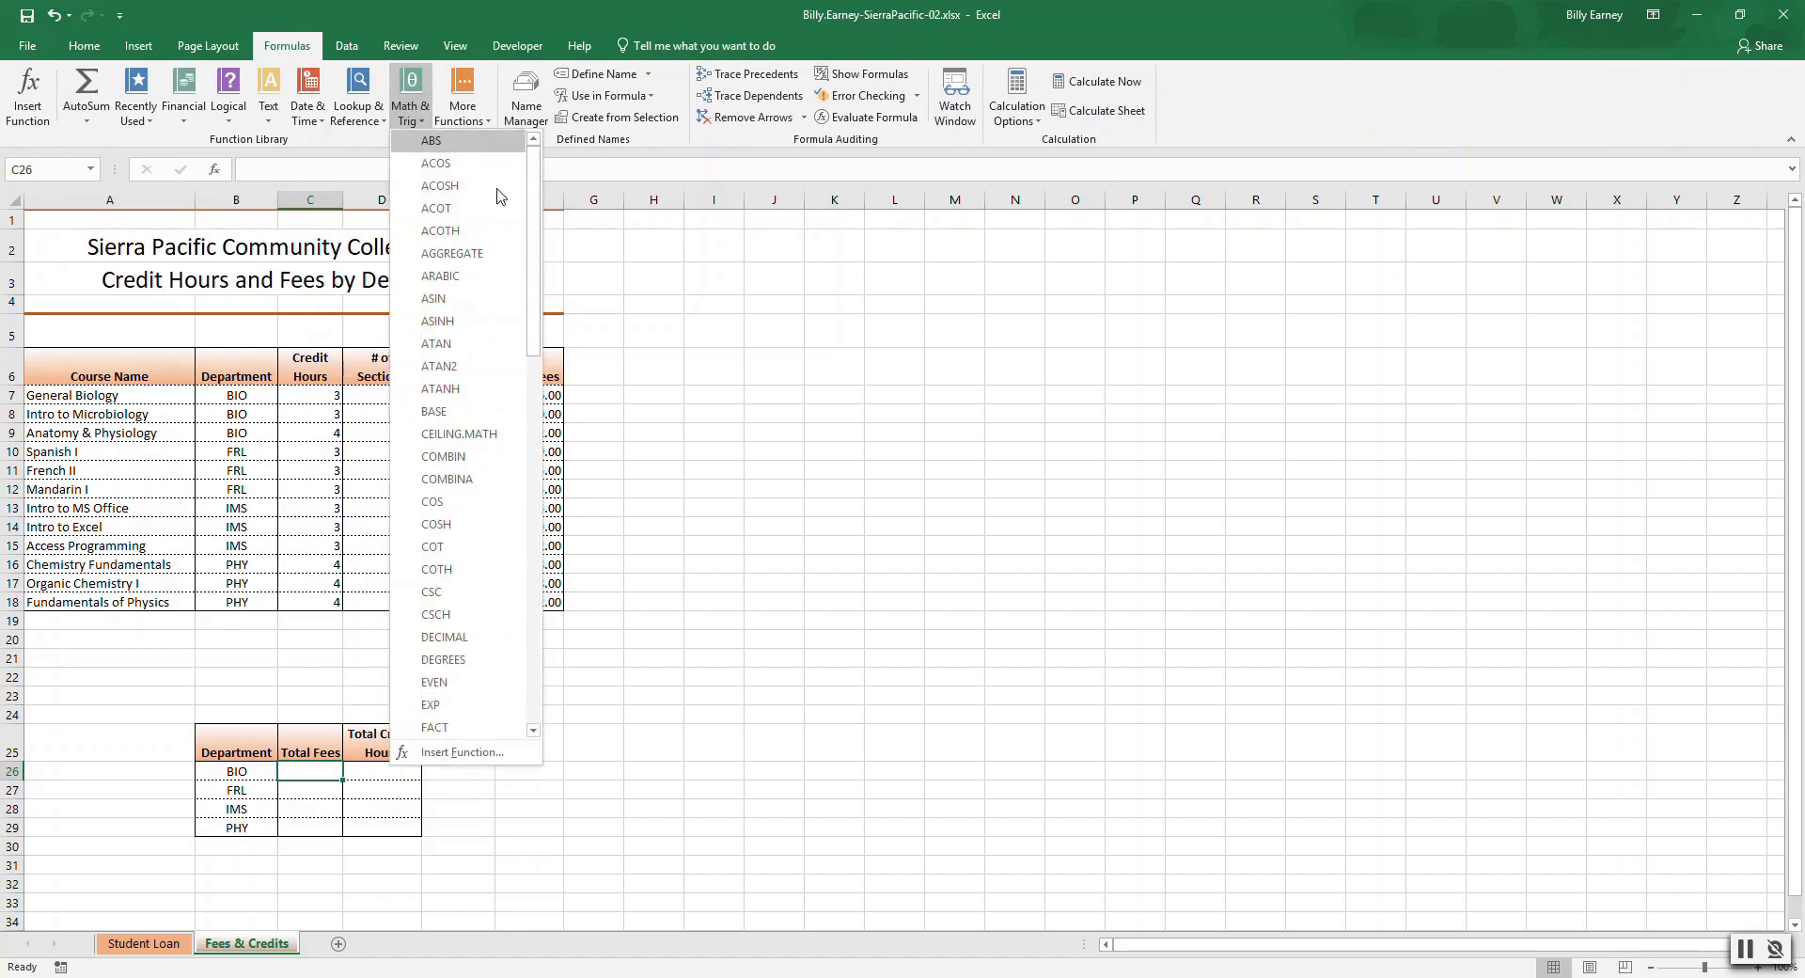
pyautogui.moveTo(533, 207); pyautogui.dragTo(556, 583)
pyautogui.click(467, 535)
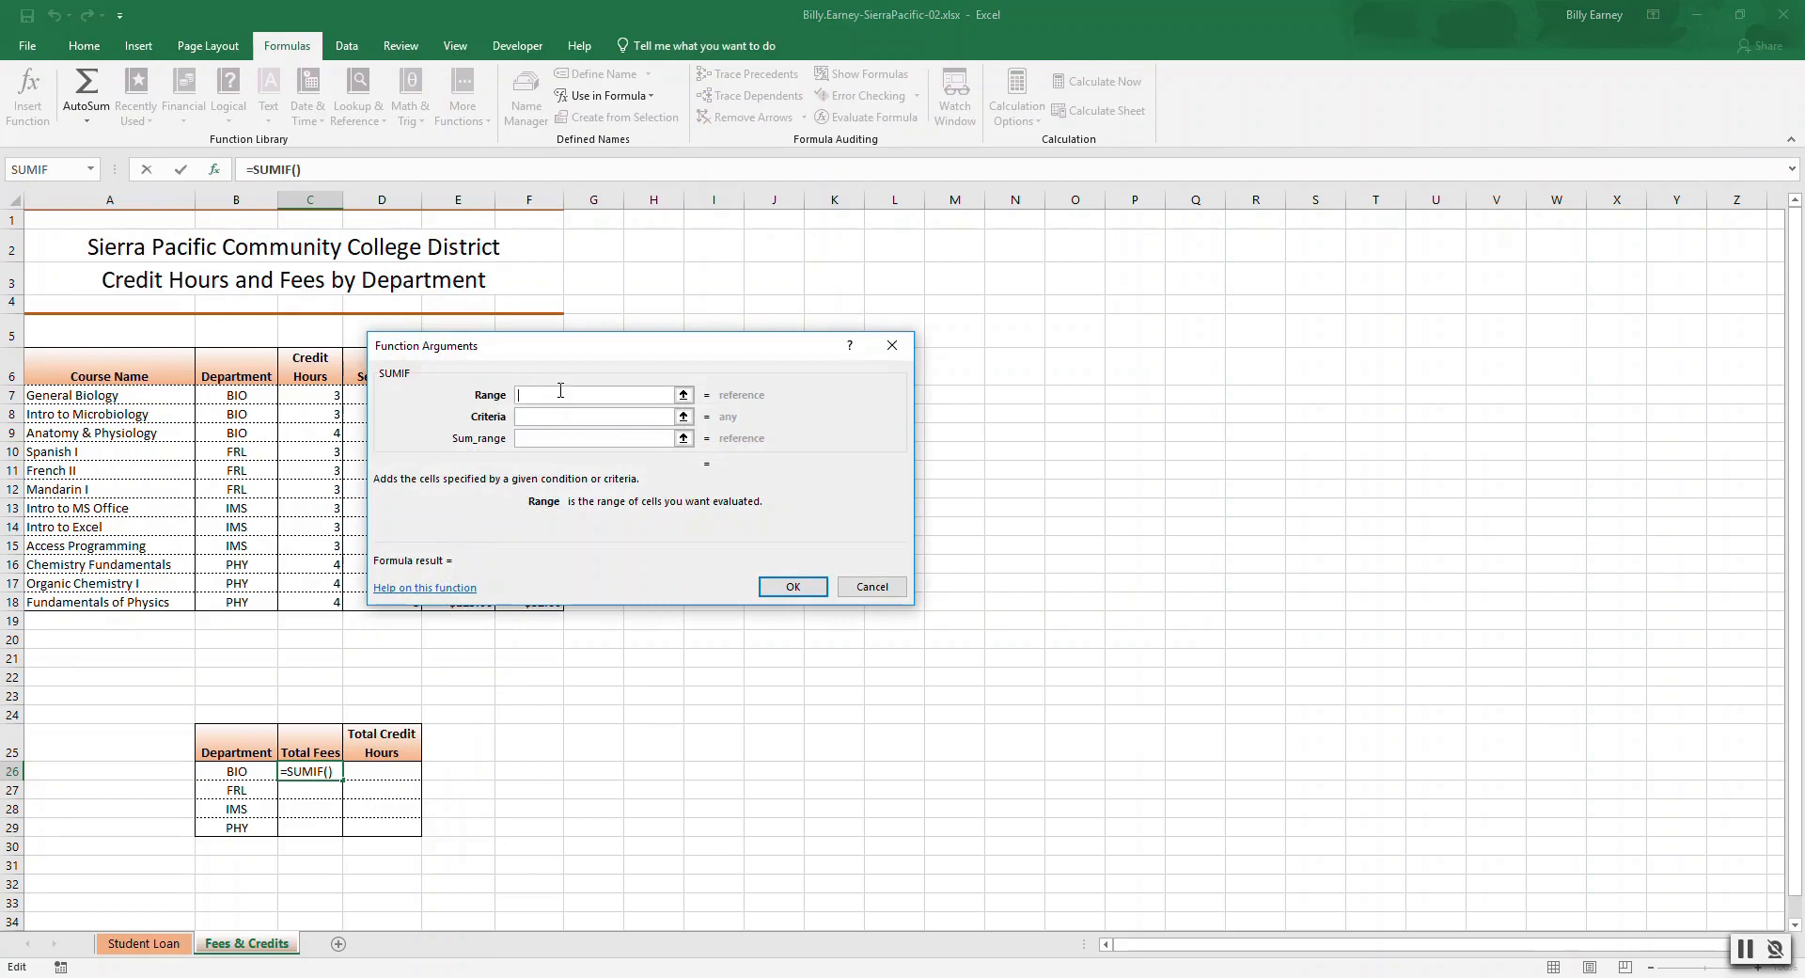
pyautogui.write('B7:B18')
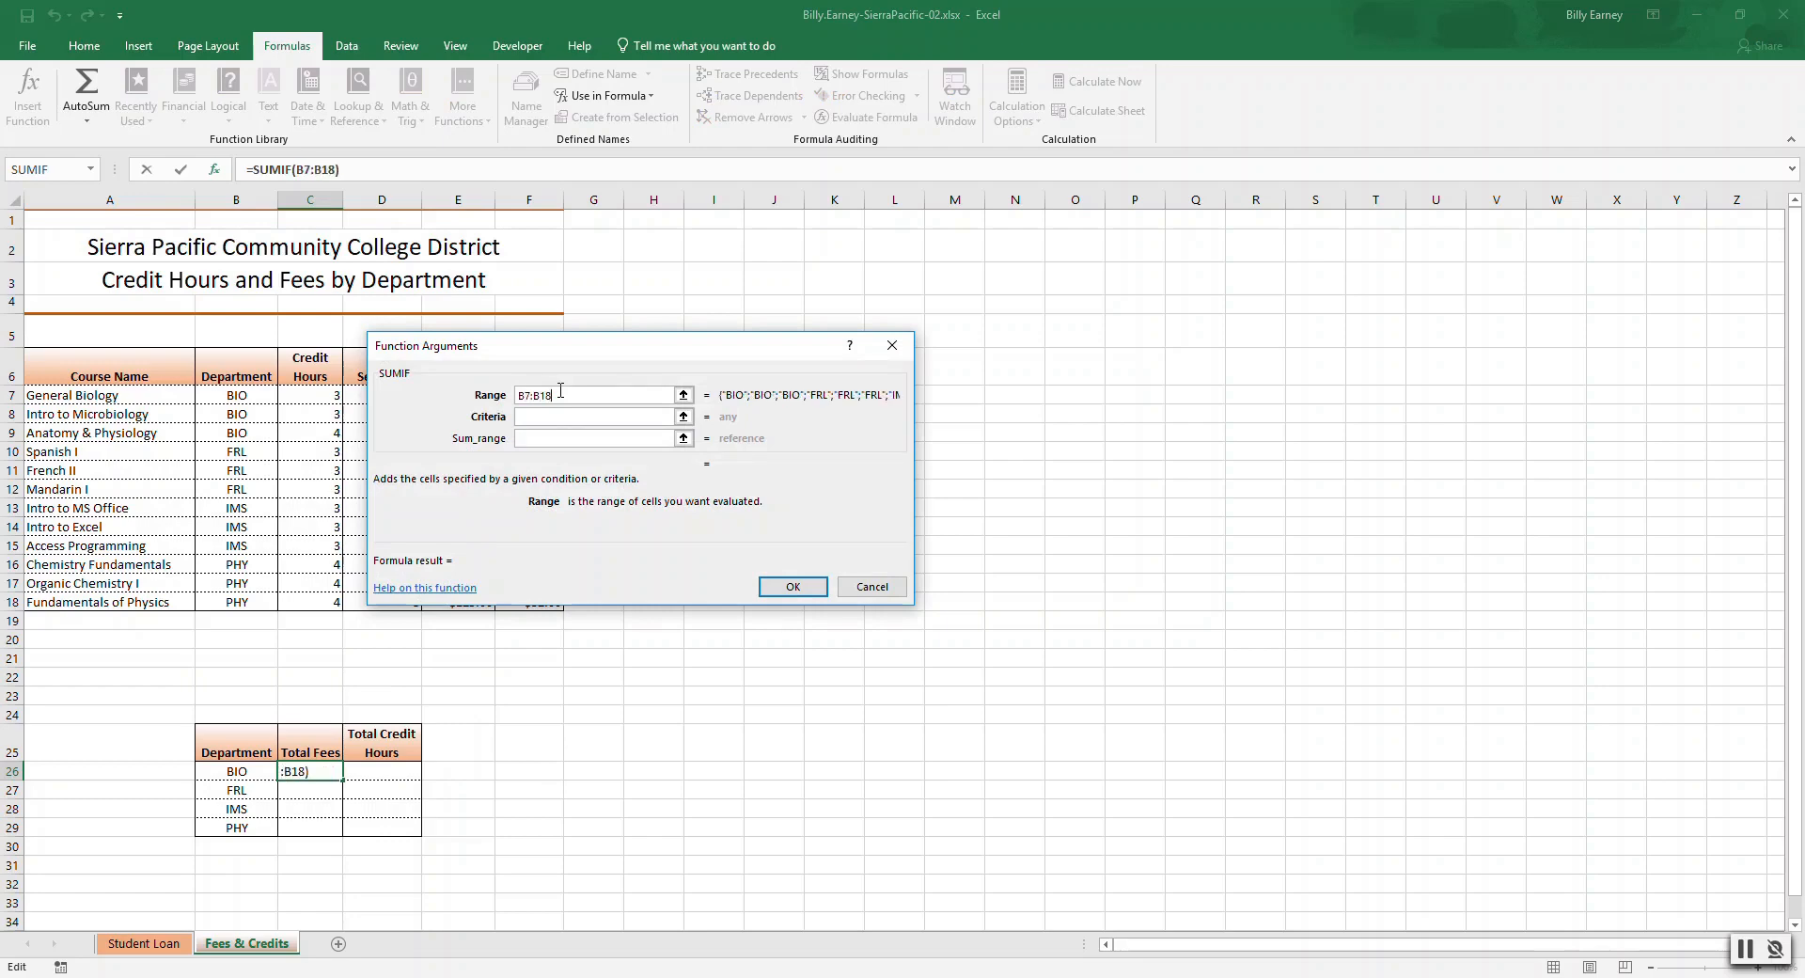
pyautogui.press('F4')
pyautogui.click(565, 416)
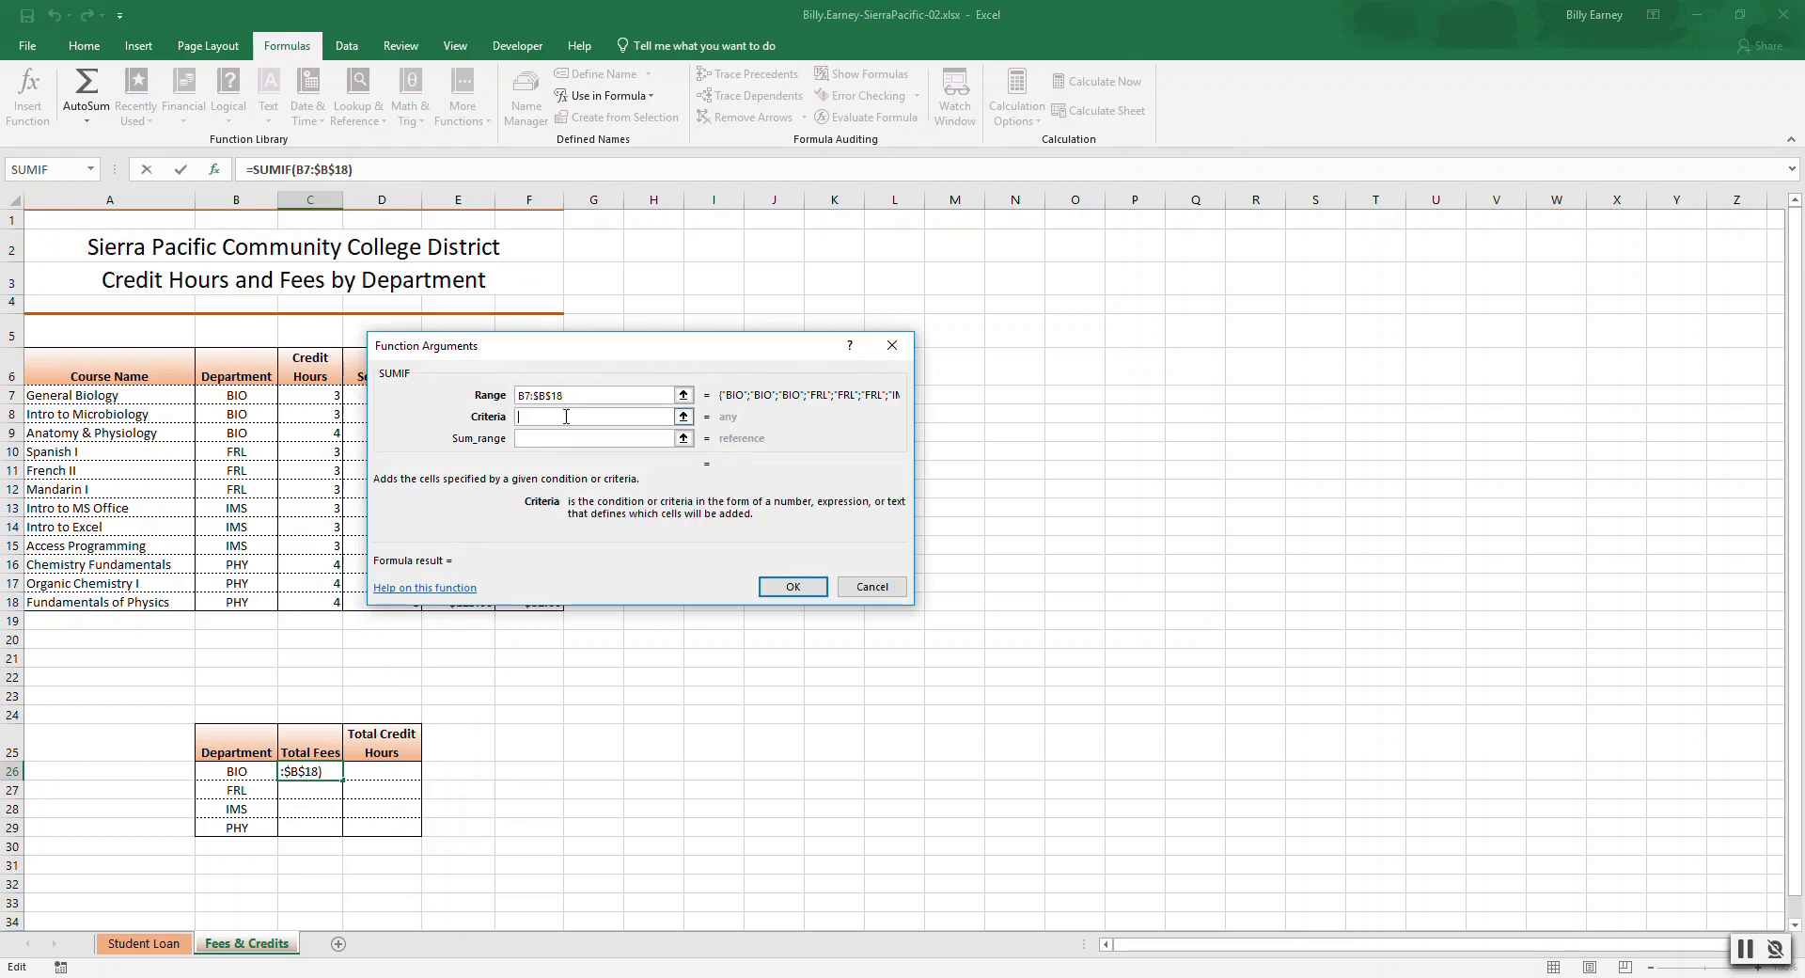
pyautogui.write('B26')
pyautogui.click(562, 438)
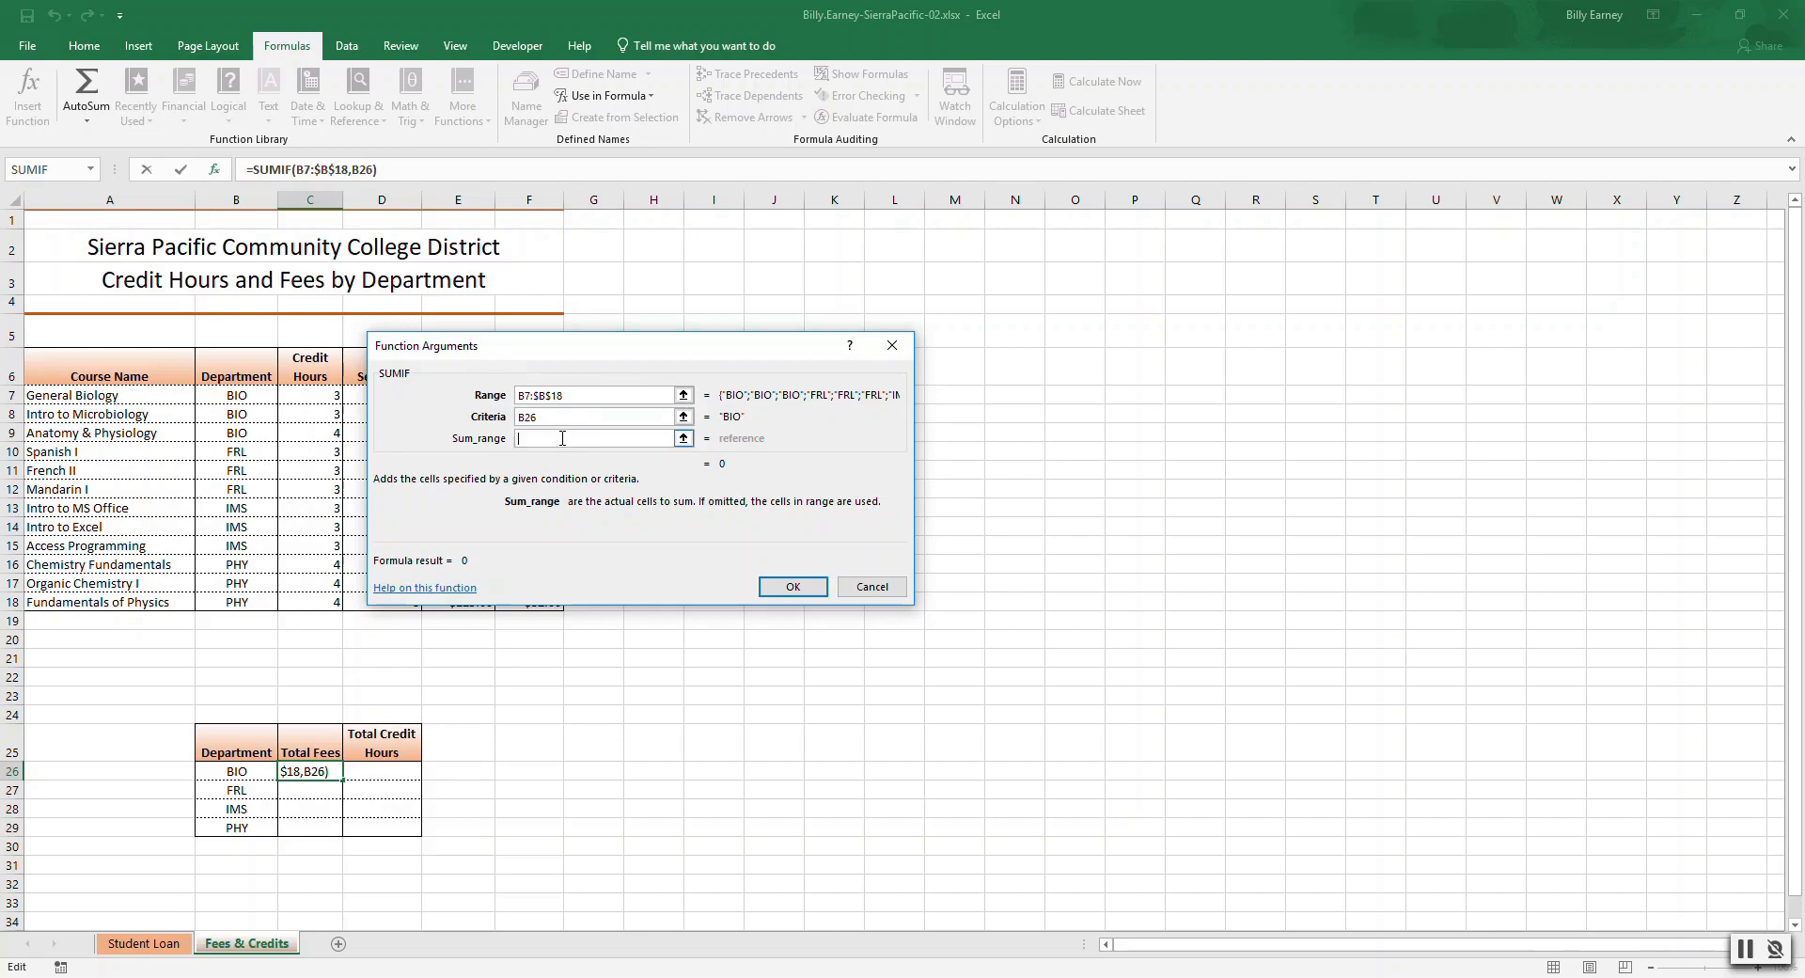
pyautogui.write('F')
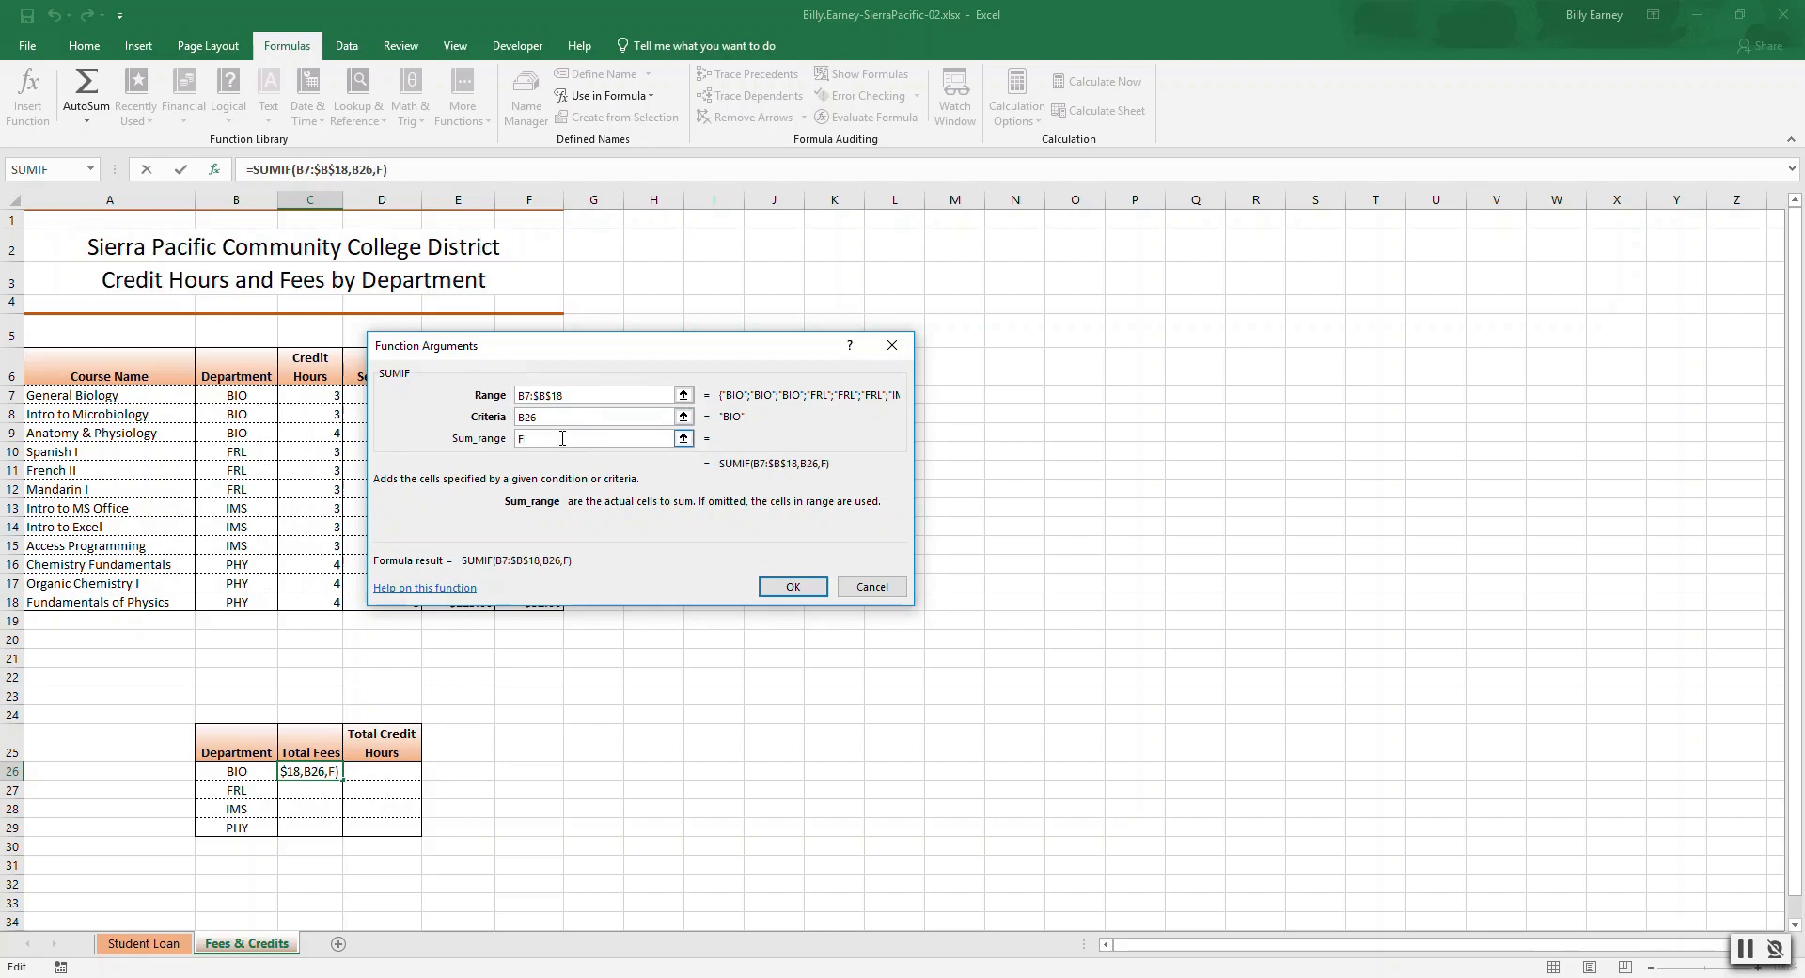
pyautogui.write('67')
pyautogui.press('BackSpace')
pyautogui.press('BackSpace')
pyautogui.write('7')
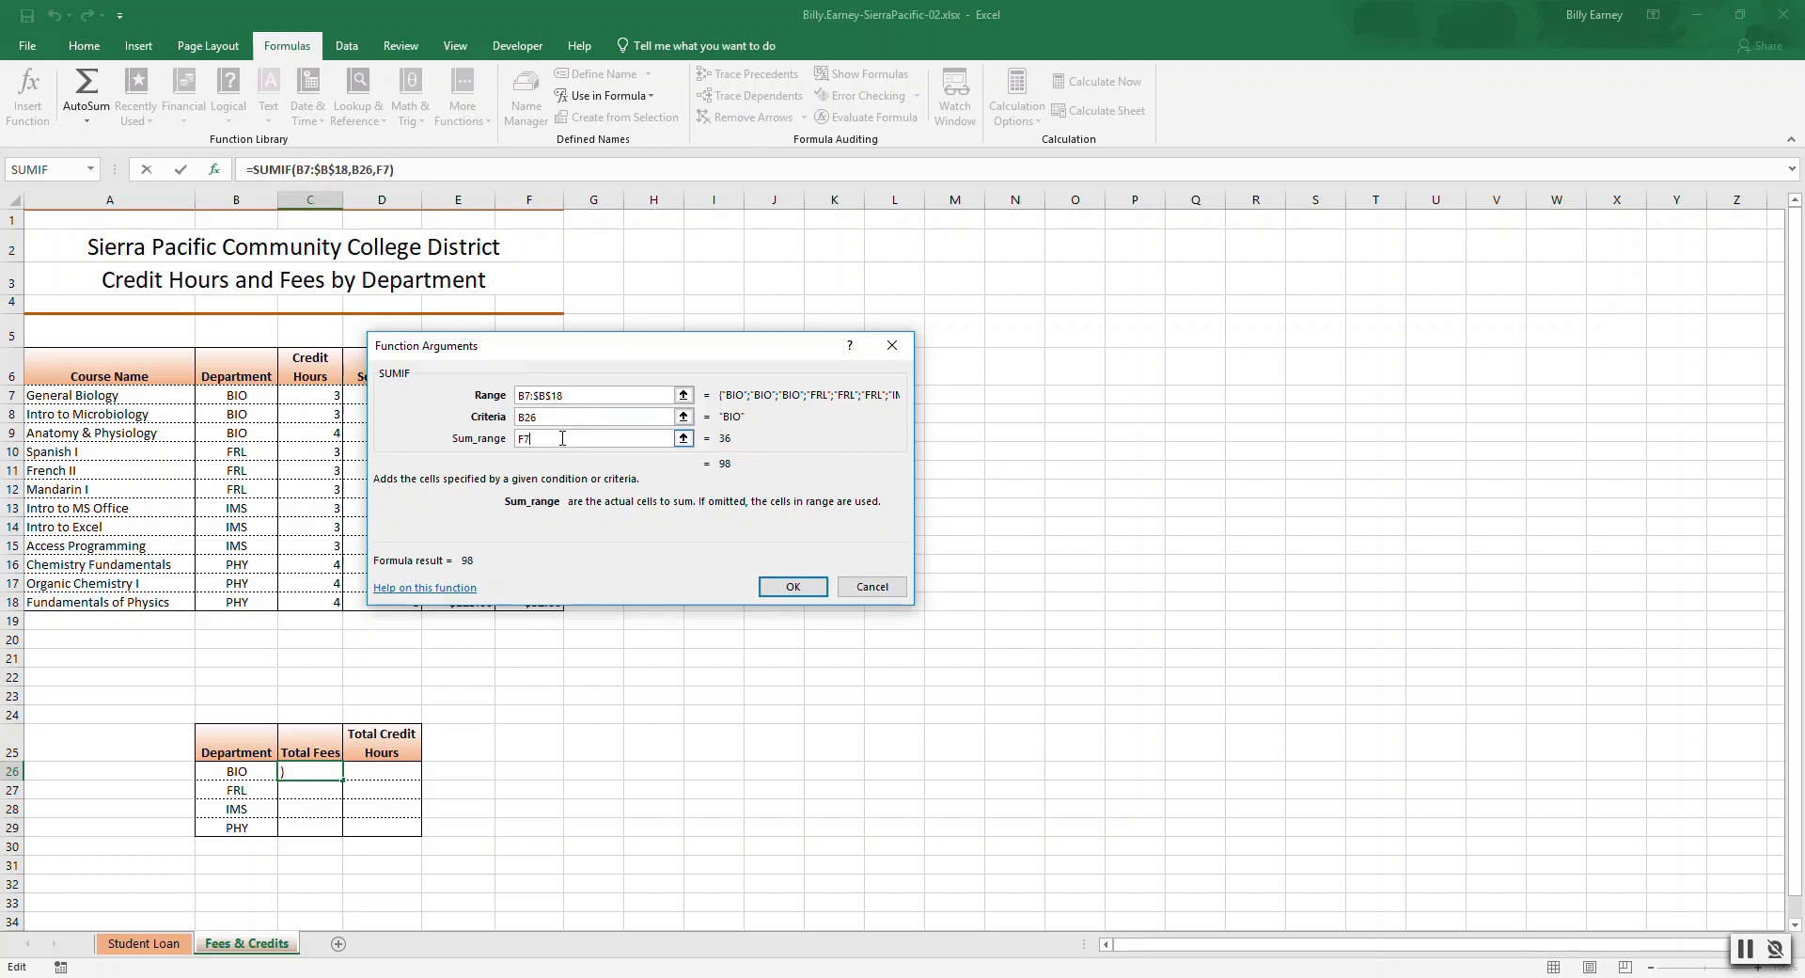
pyautogui.write(':F18')
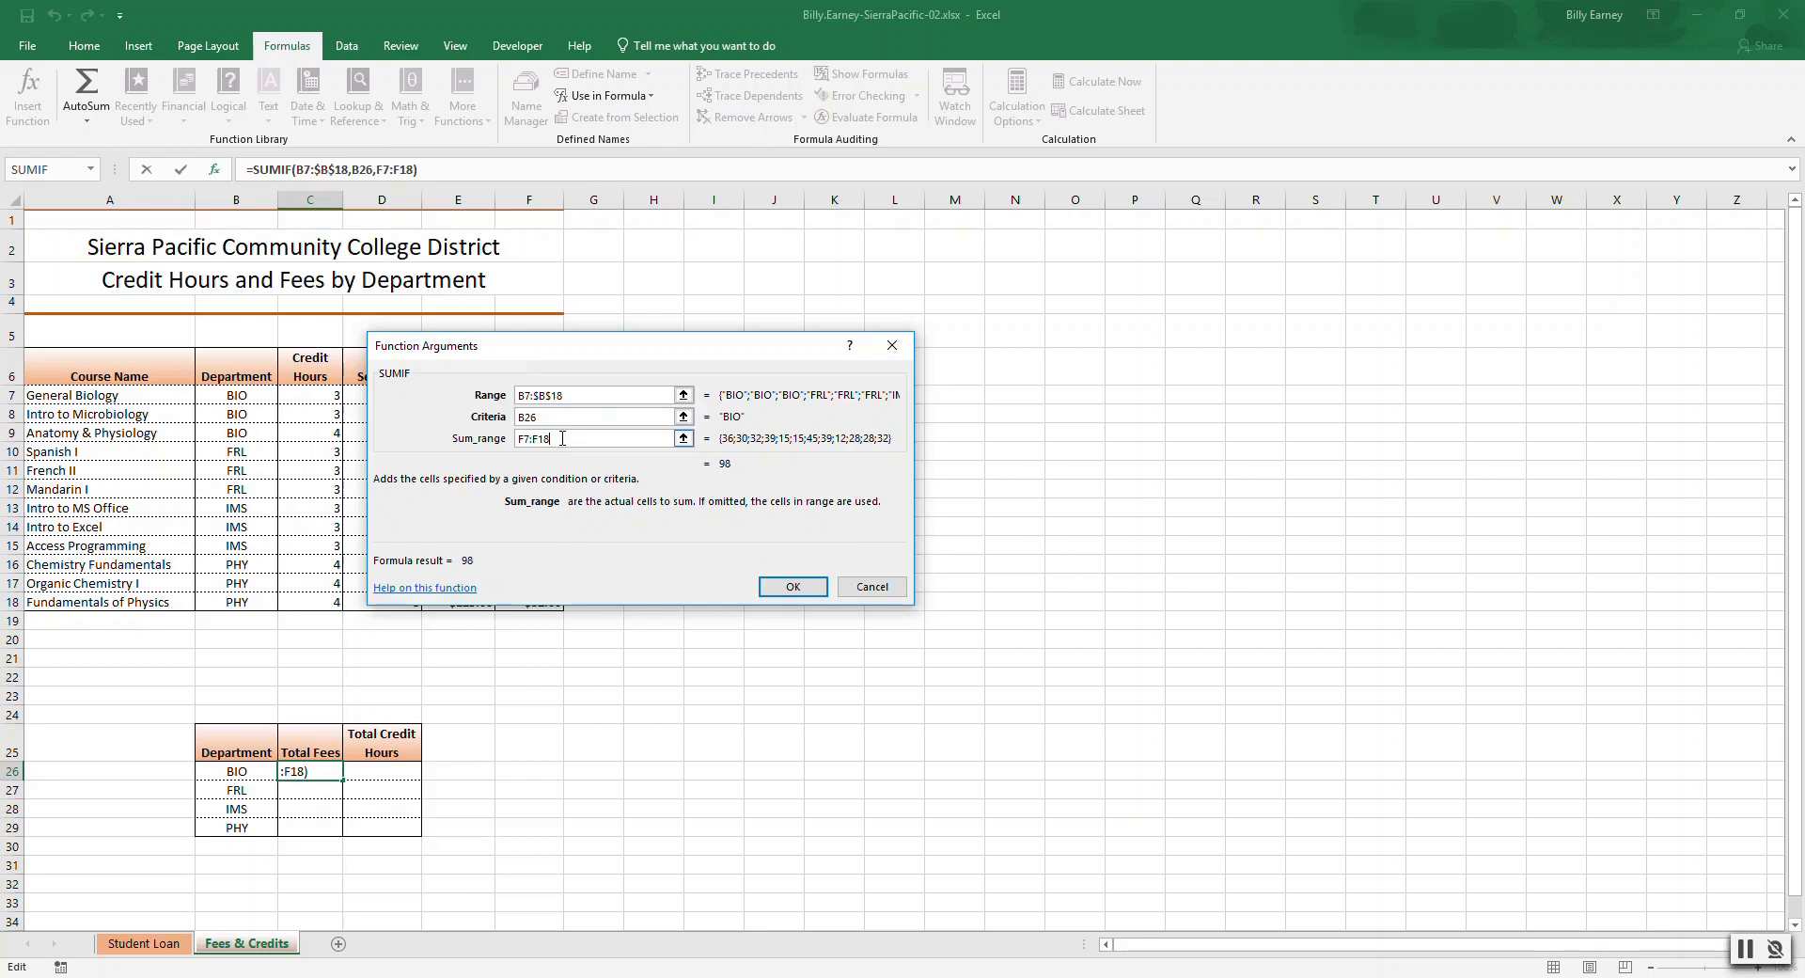
pyautogui.press('F4')
pyautogui.click(795, 586)
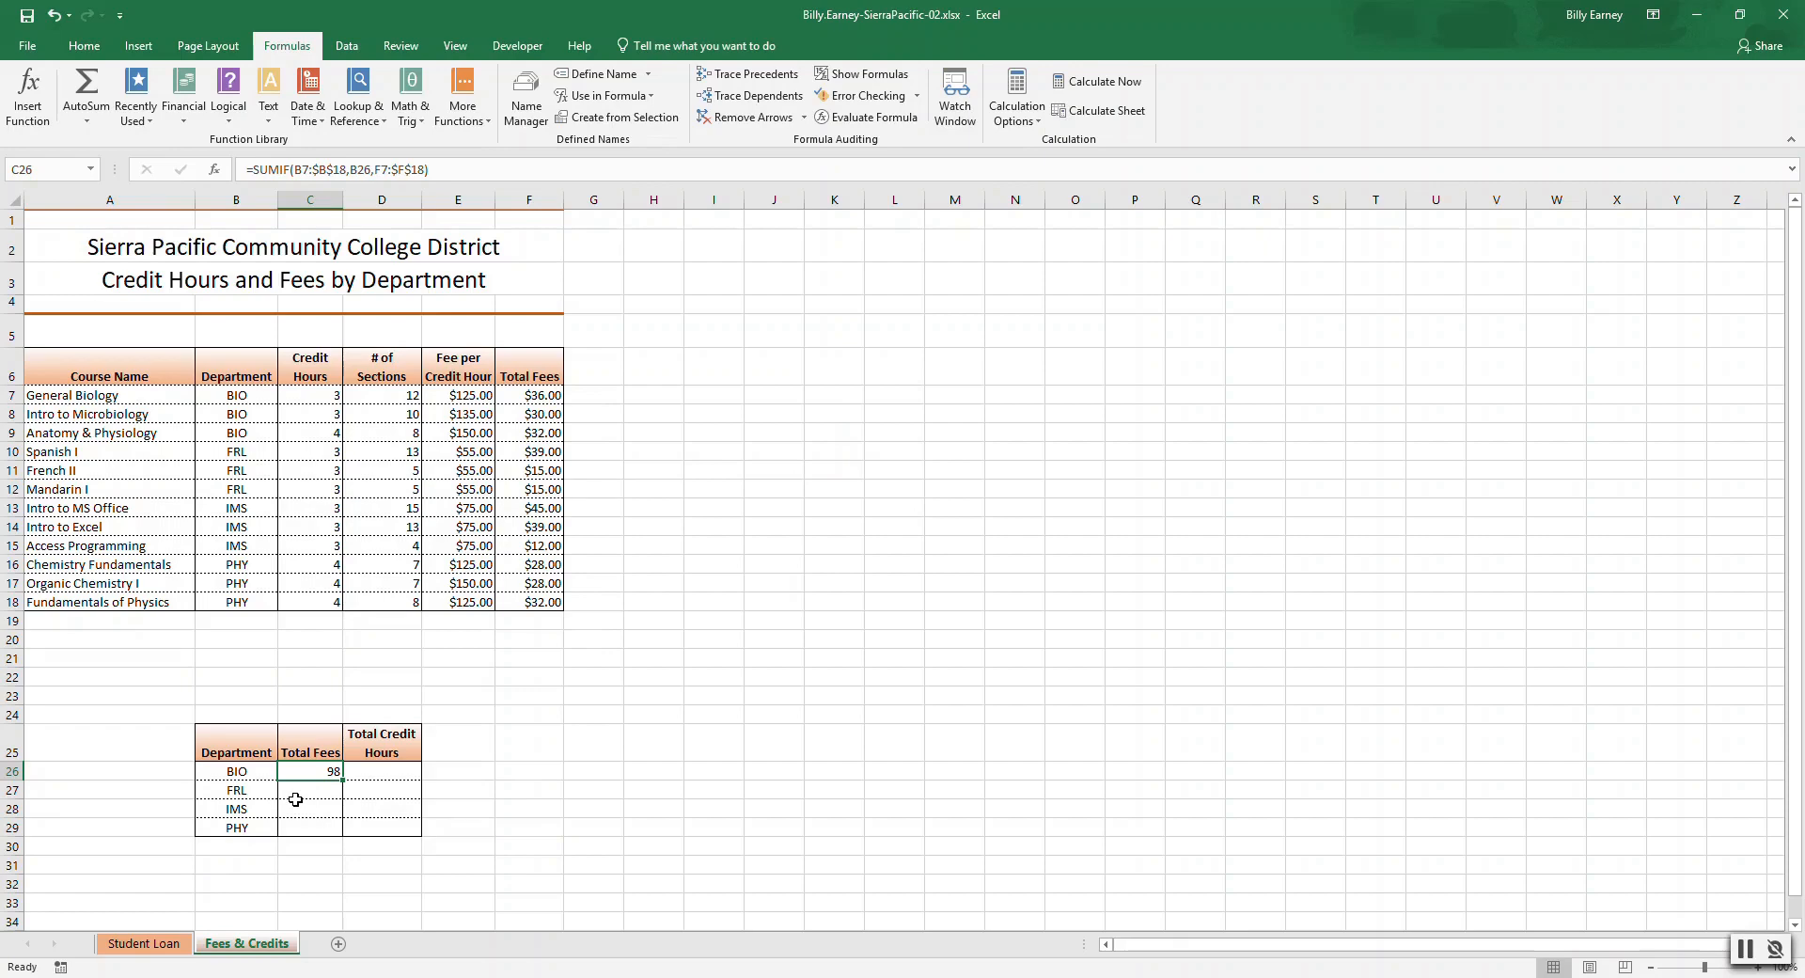
# Edit the BIO SUMIF so its ranges become fully absolute: $B$7:$B$18 and $F$7:$F$18.
pyautogui.click(411, 92)
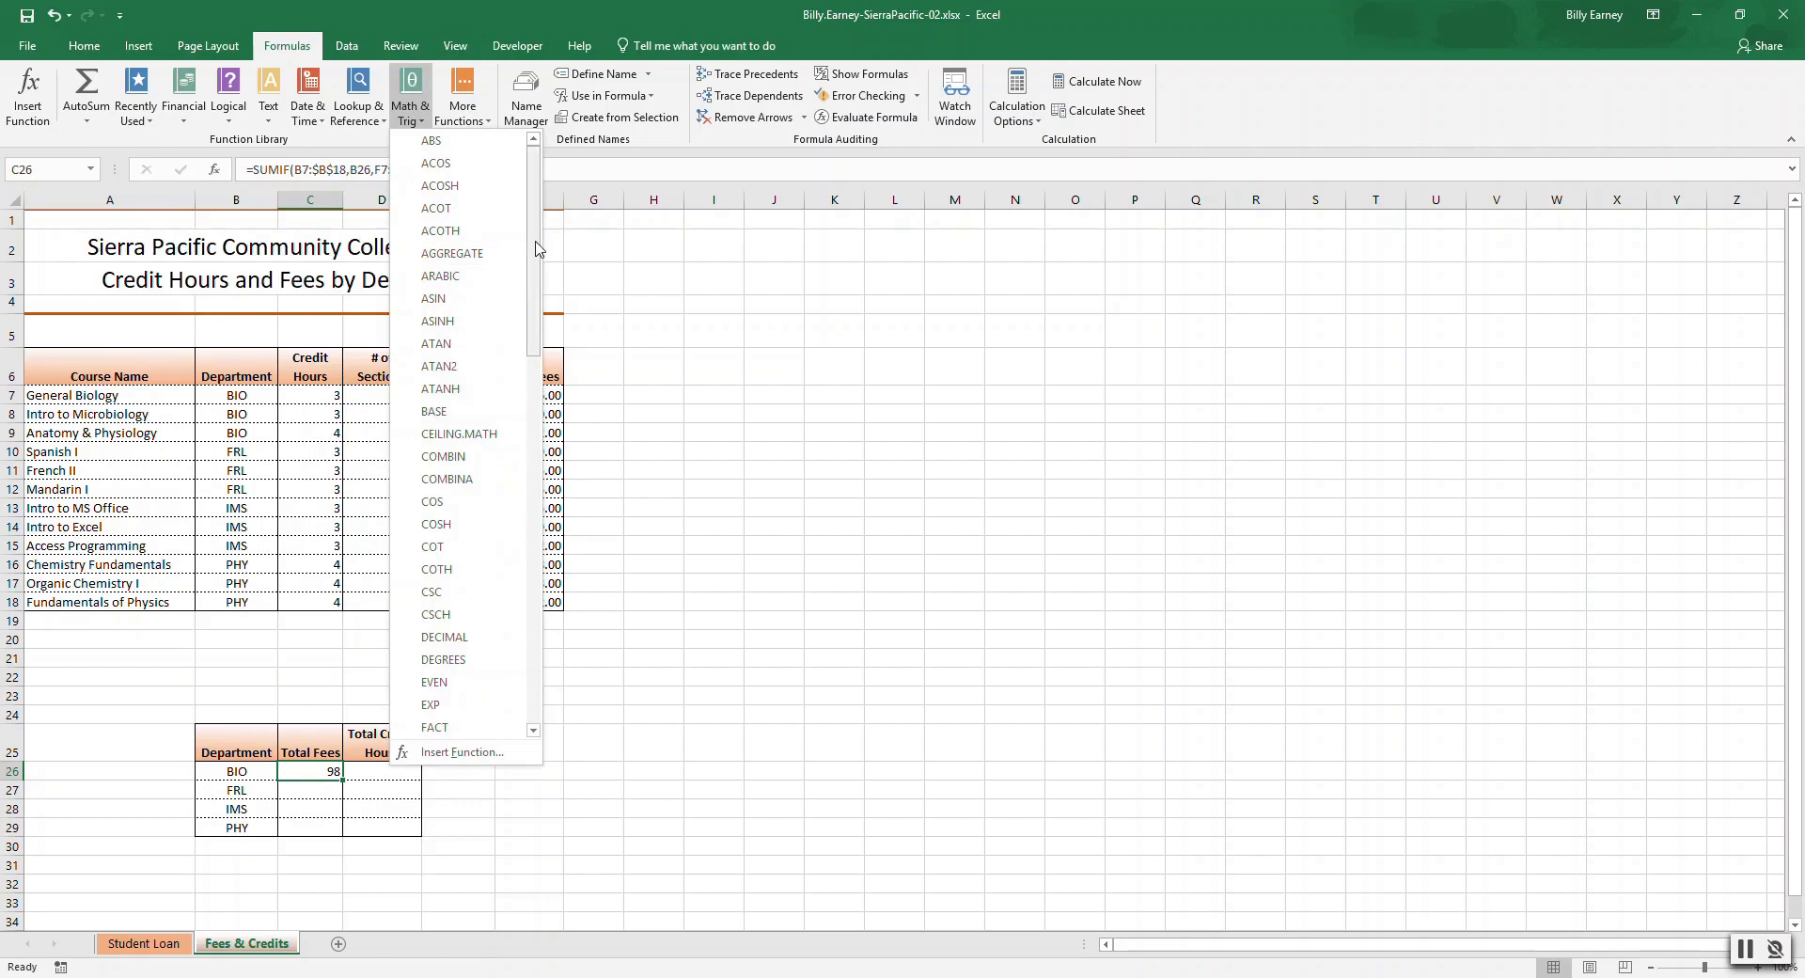
pyautogui.click(306, 768)
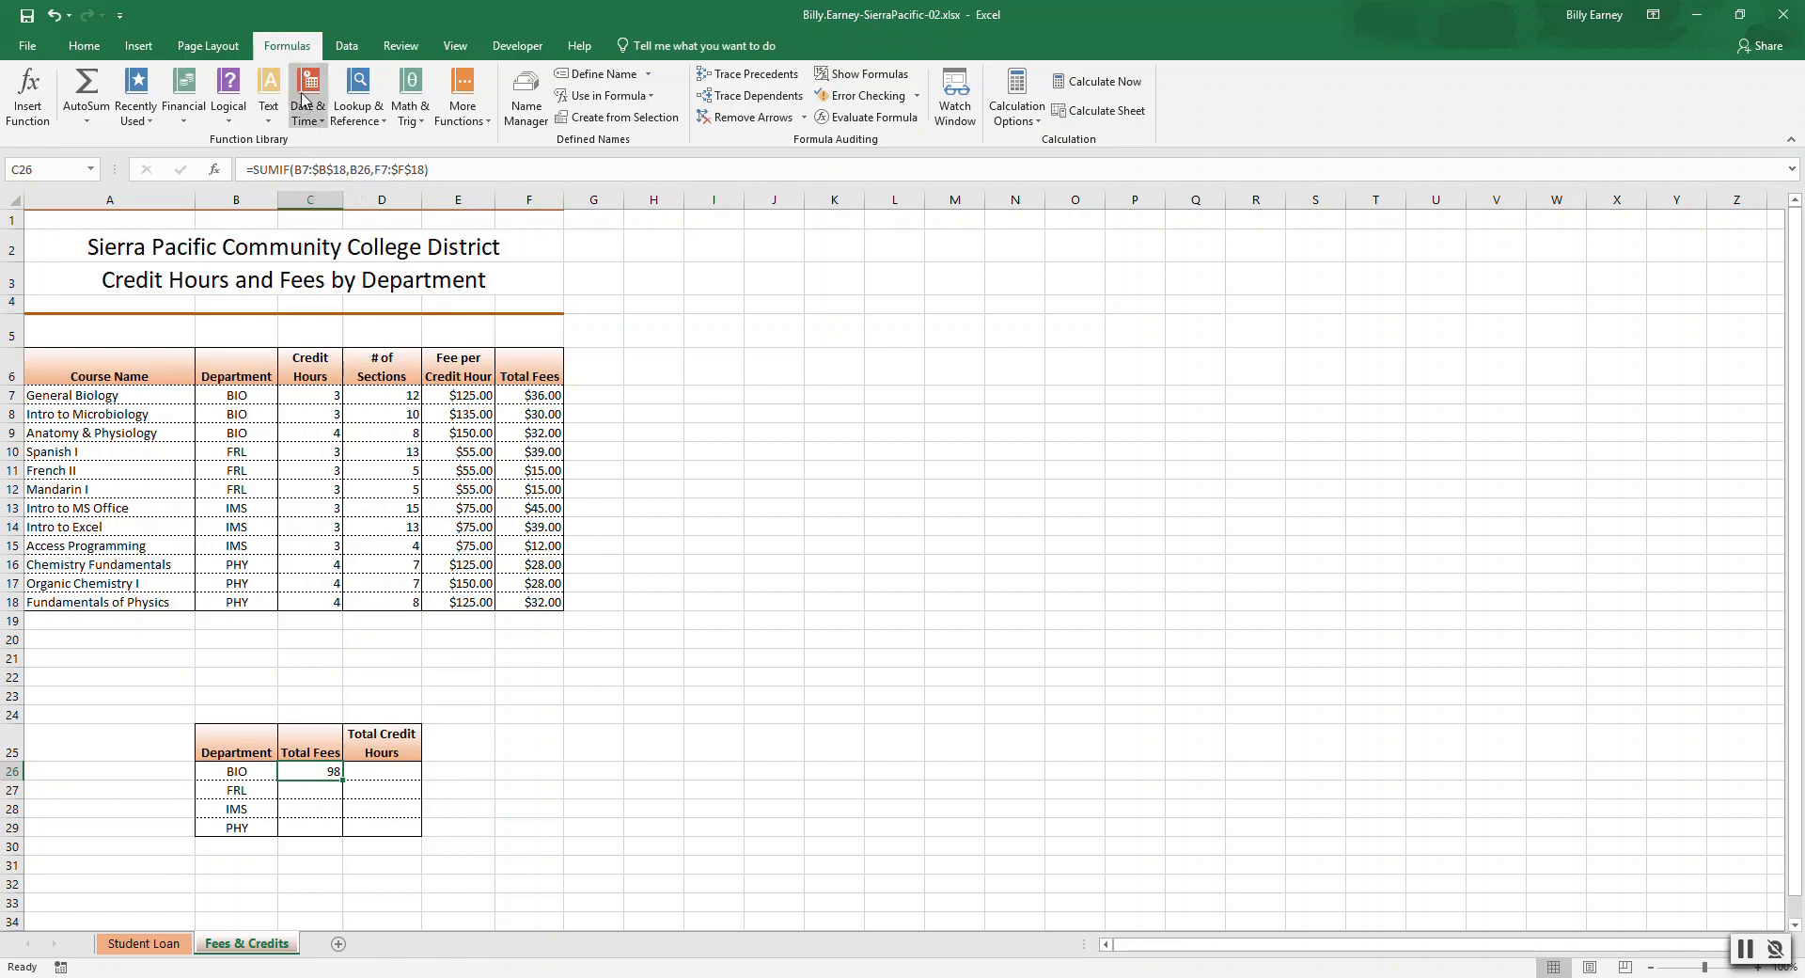
pyautogui.click(293, 169)
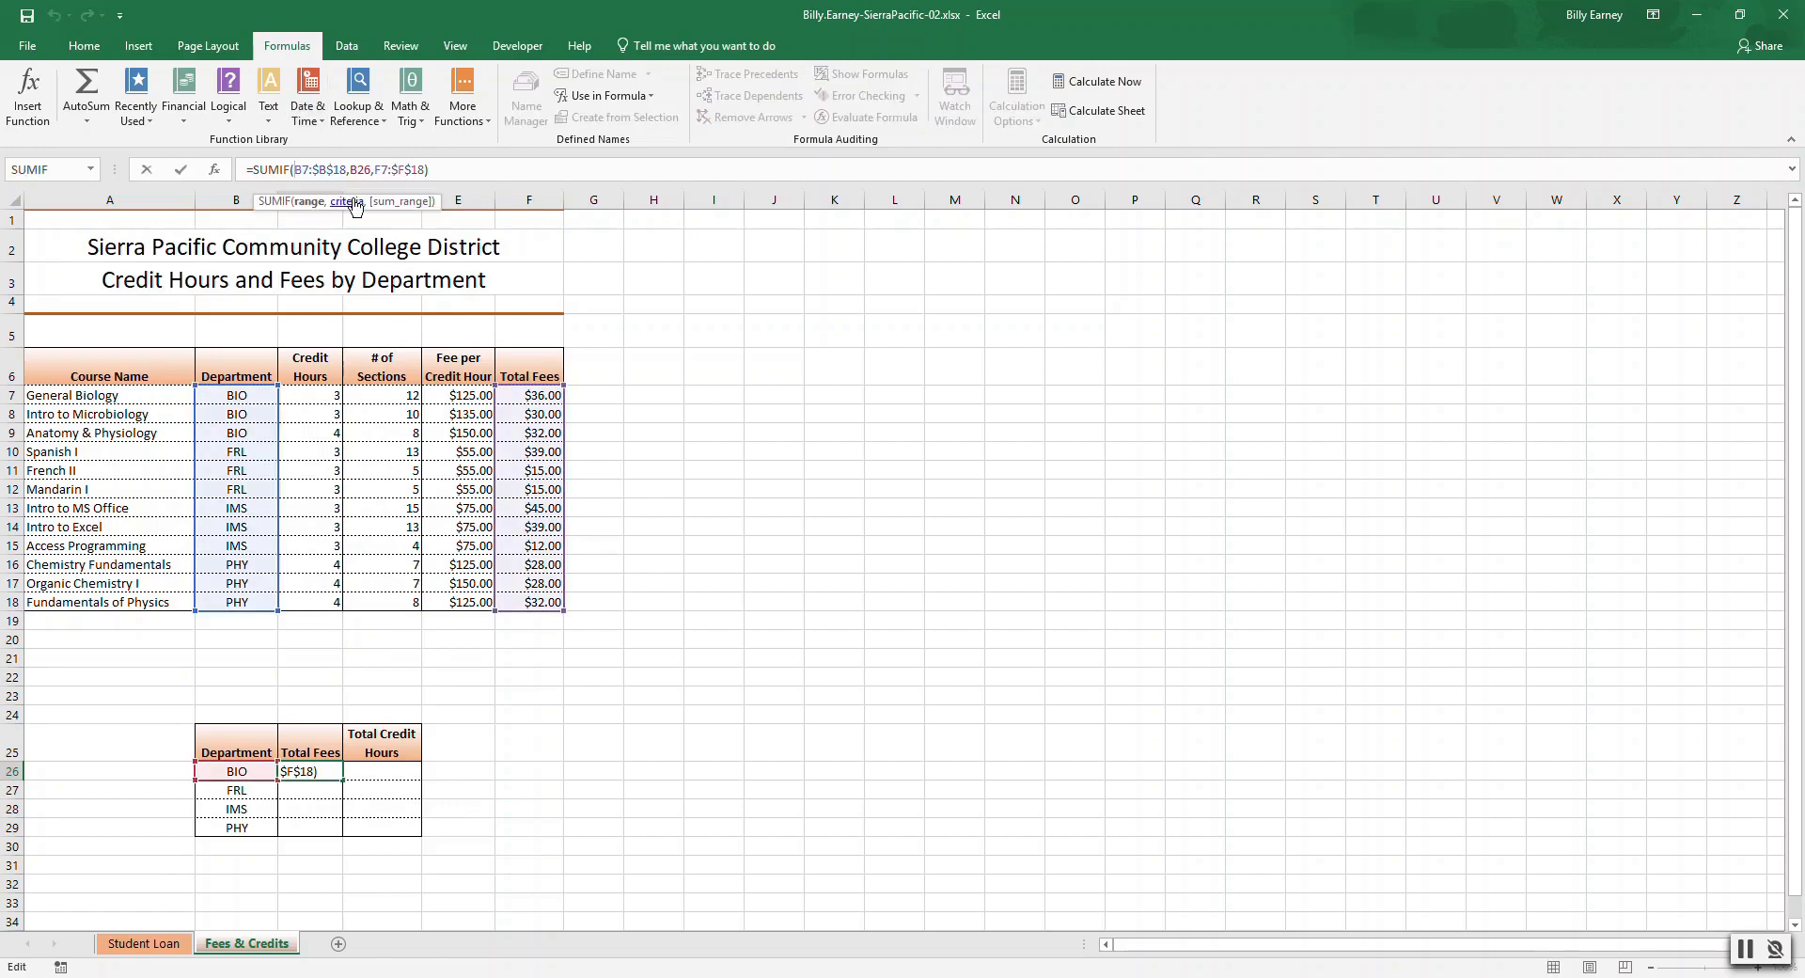
pyautogui.write('$B$')
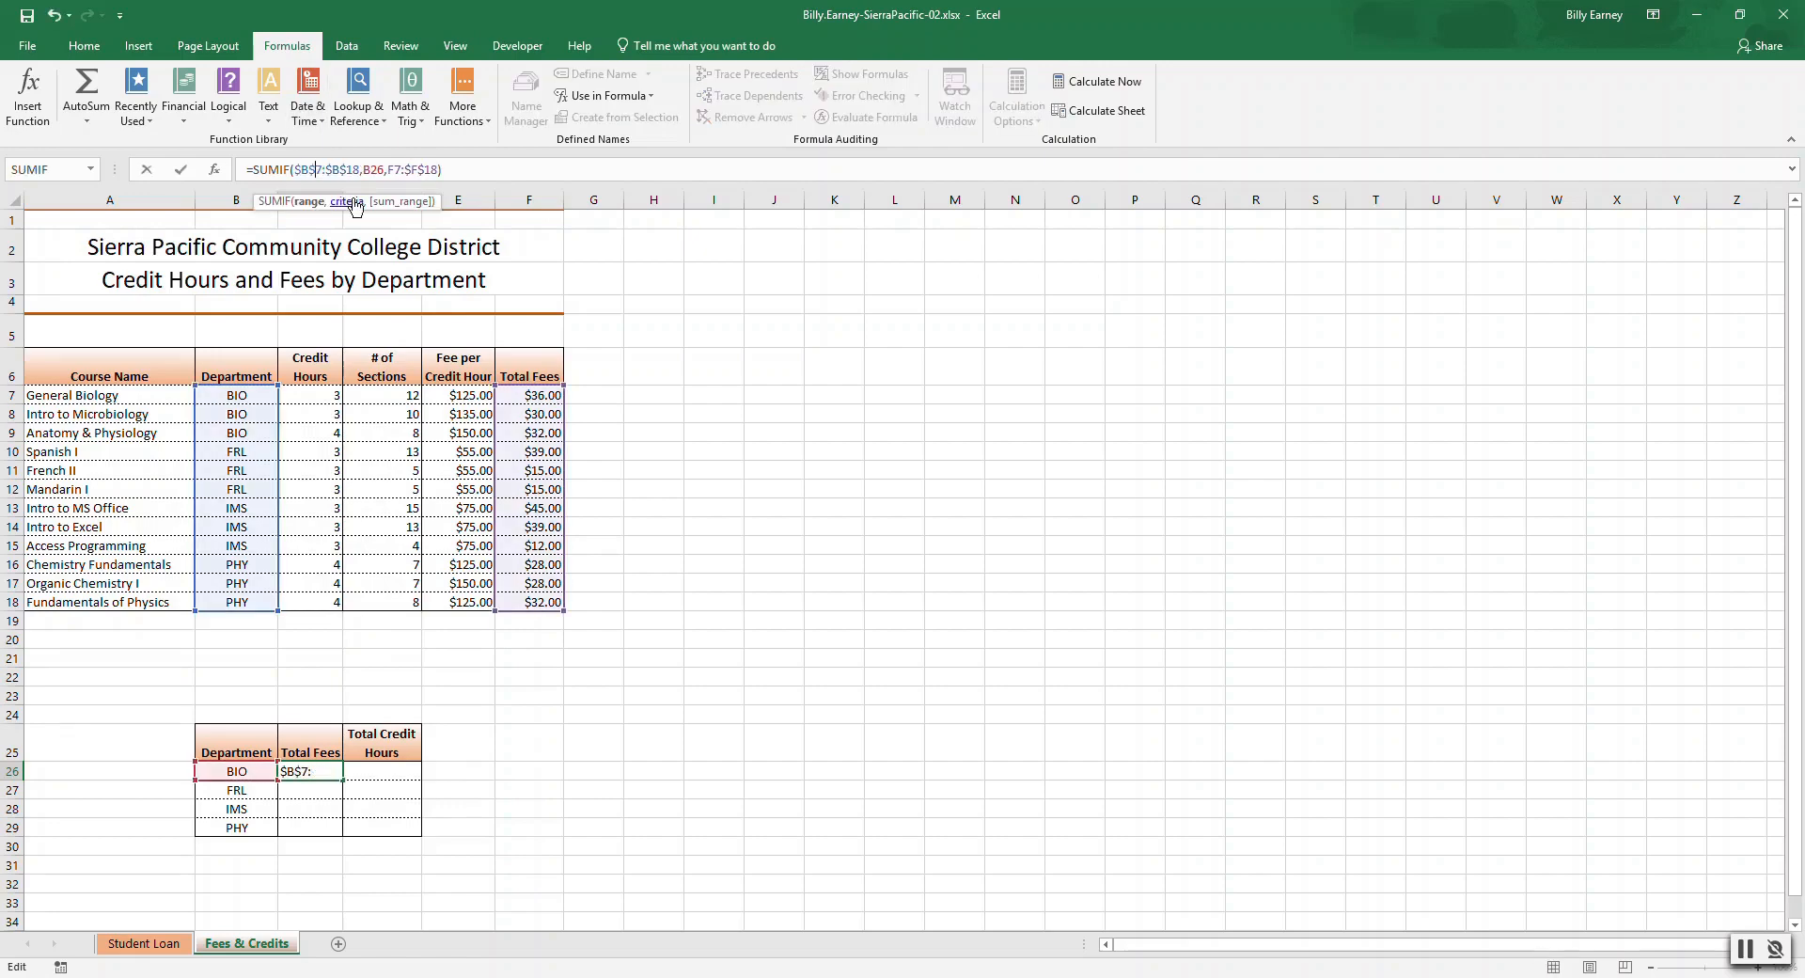
pyautogui.press('Right')
pyautogui.press('Right')
pyautogui.press('Right')
pyautogui.press('Right')
pyautogui.press('Right')
pyautogui.press('Right')
pyautogui.write('$B$')
pyautogui.press('End')
pyautogui.press('Return')
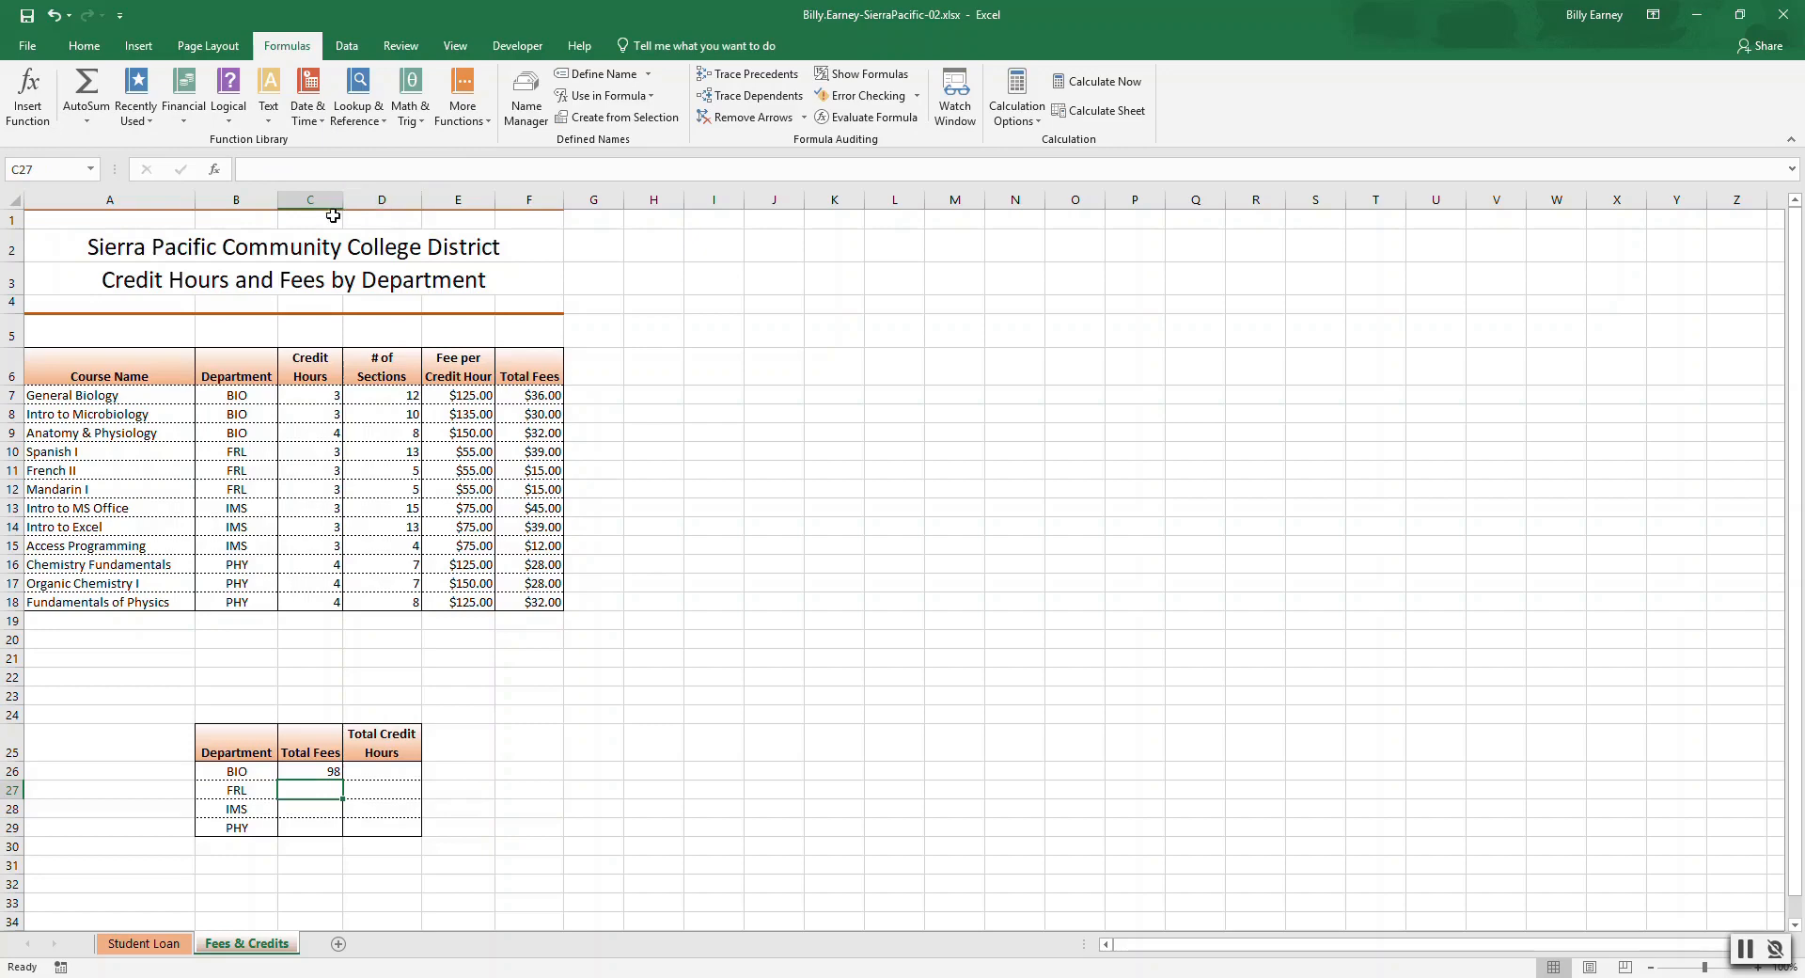
# Edit the BIO SUMIF to remove the dollar signs from its ranges, making them relative.
pyautogui.click(322, 770)
pyautogui.doubleClick(322, 771)
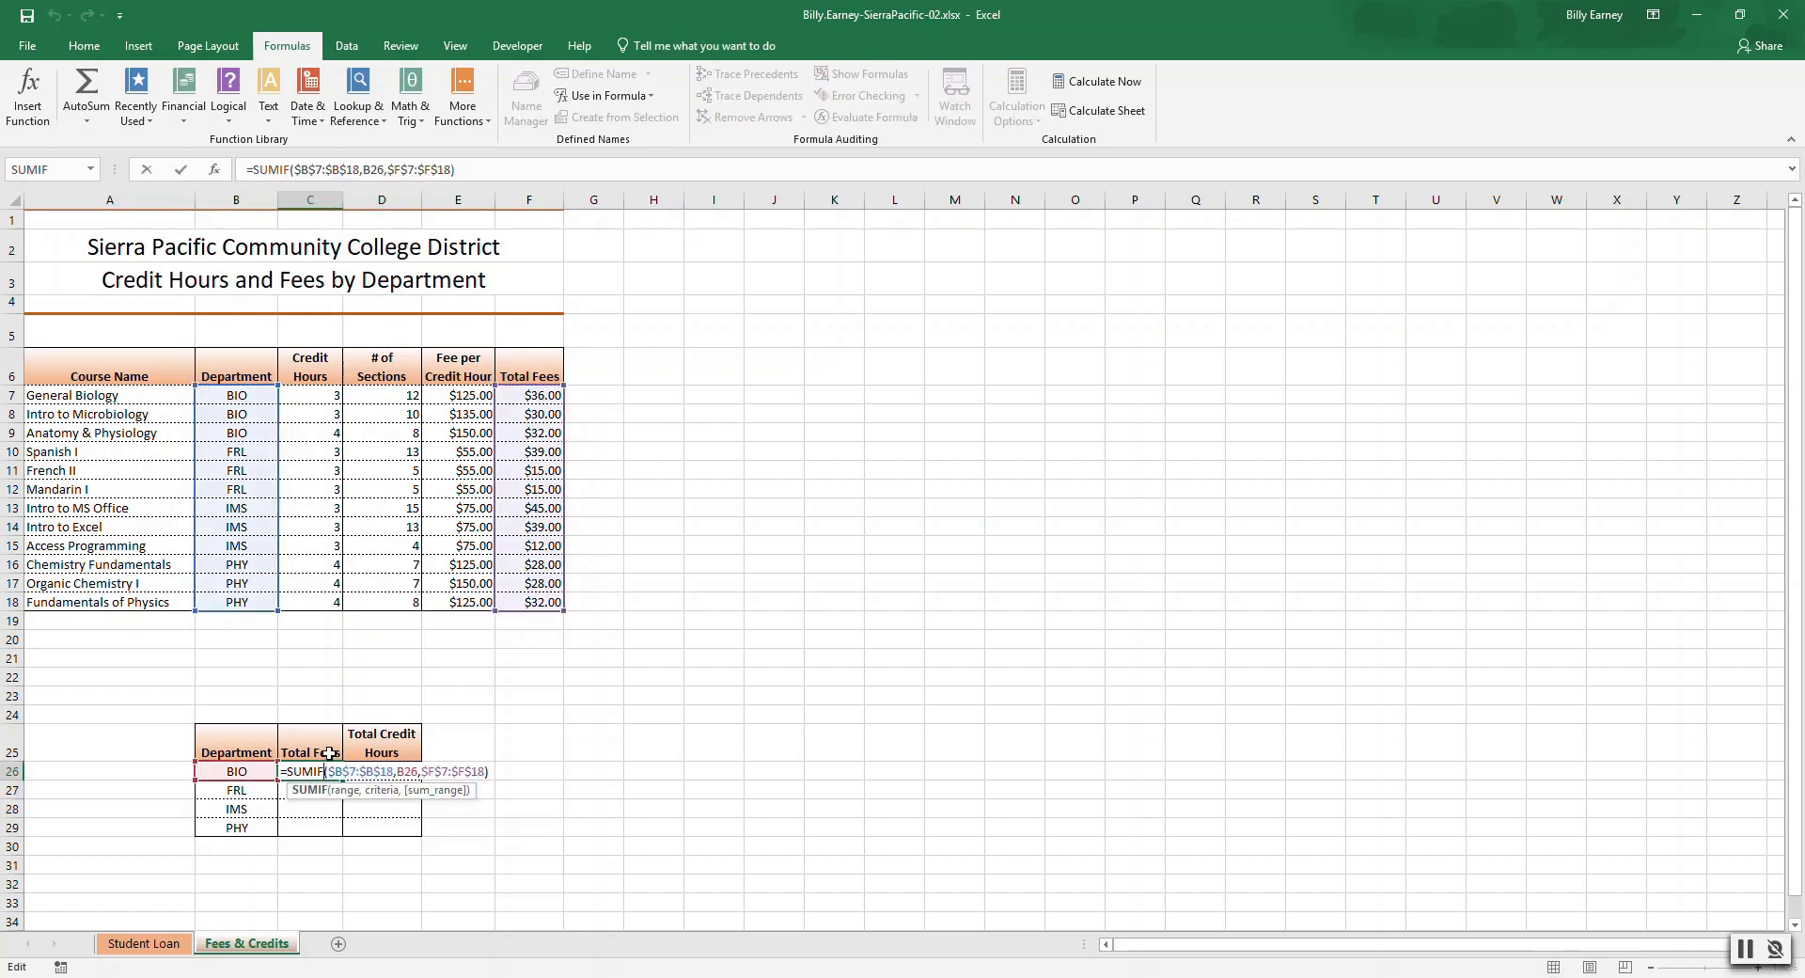
pyautogui.click(316, 169)
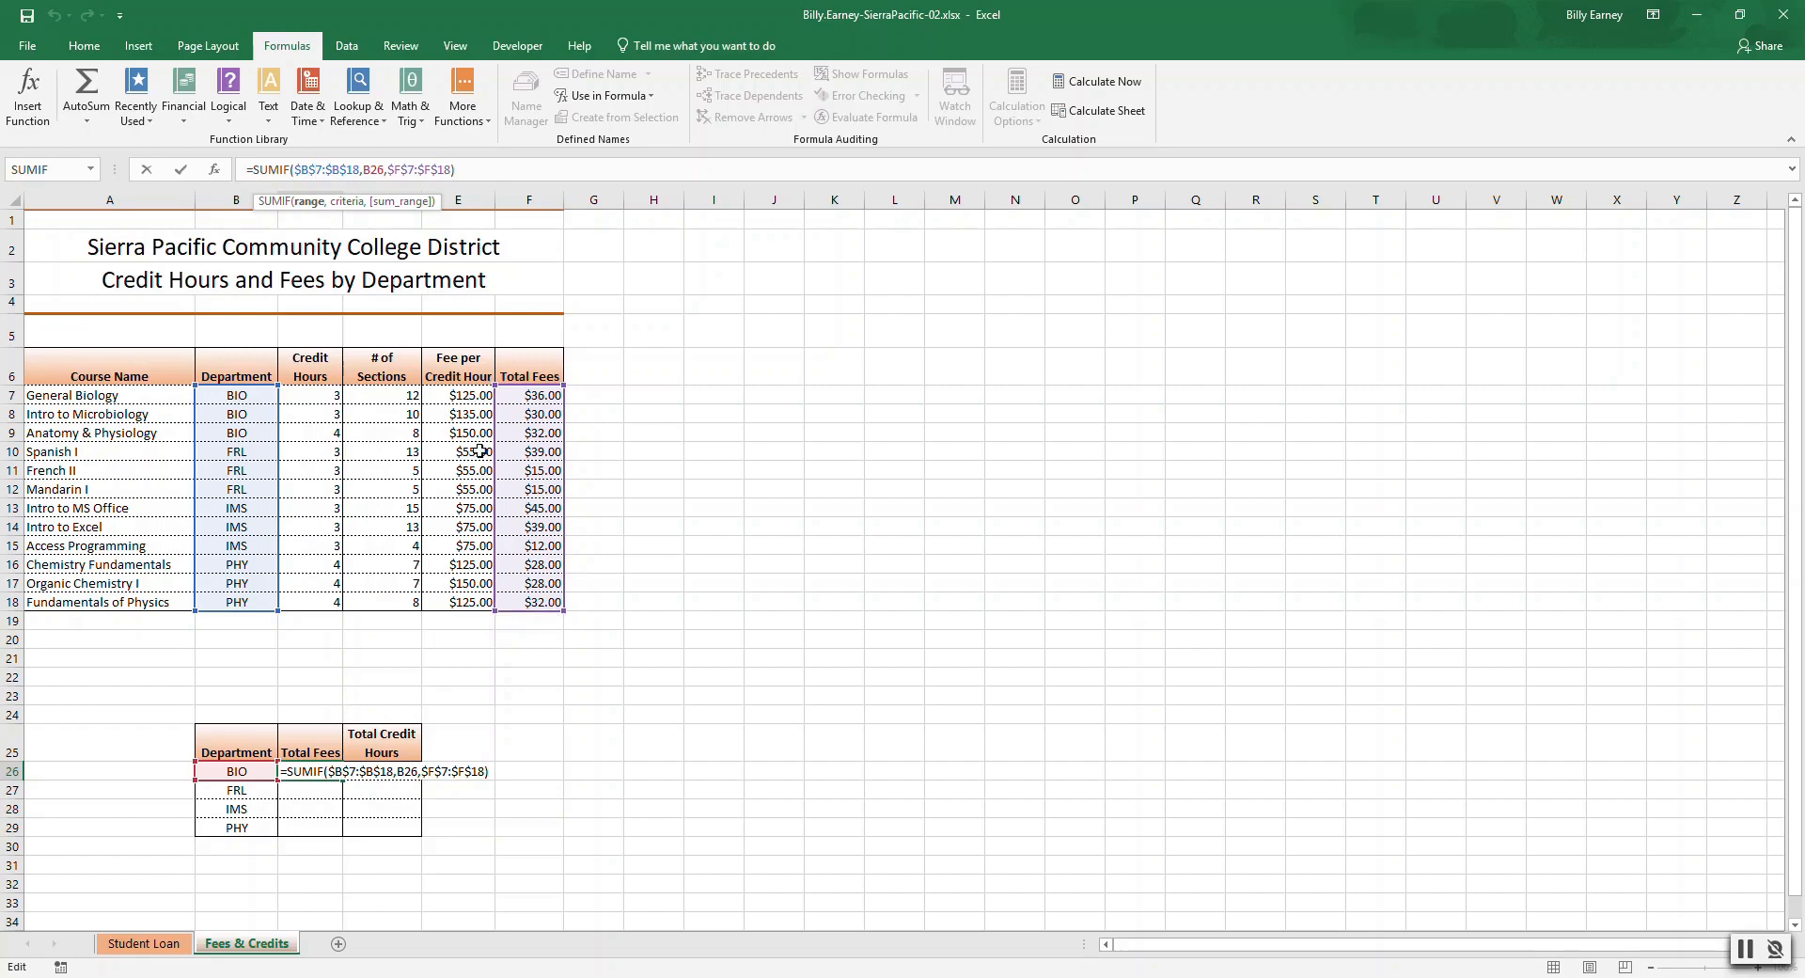
pyautogui.click(297, 169)
pyautogui.press('BackSpace')
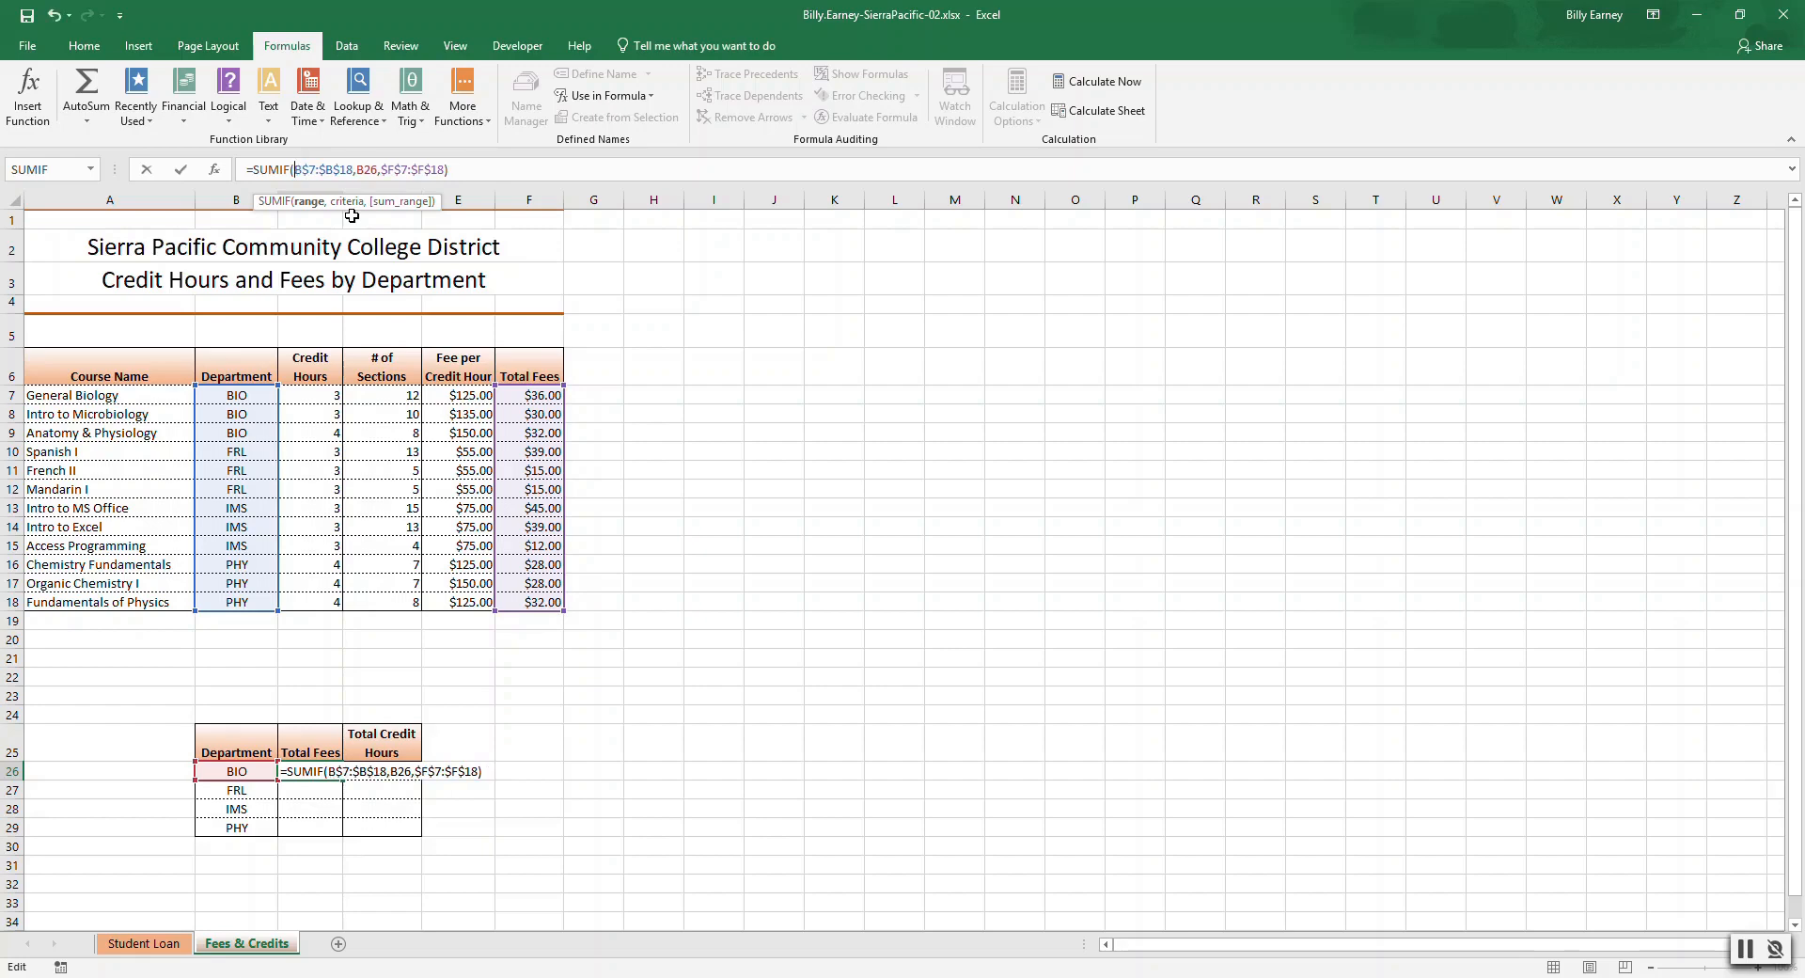
pyautogui.press('Delete')
pyautogui.press('Right')
pyautogui.press('Right')
pyautogui.press('Delete')
pyautogui.press('Right')
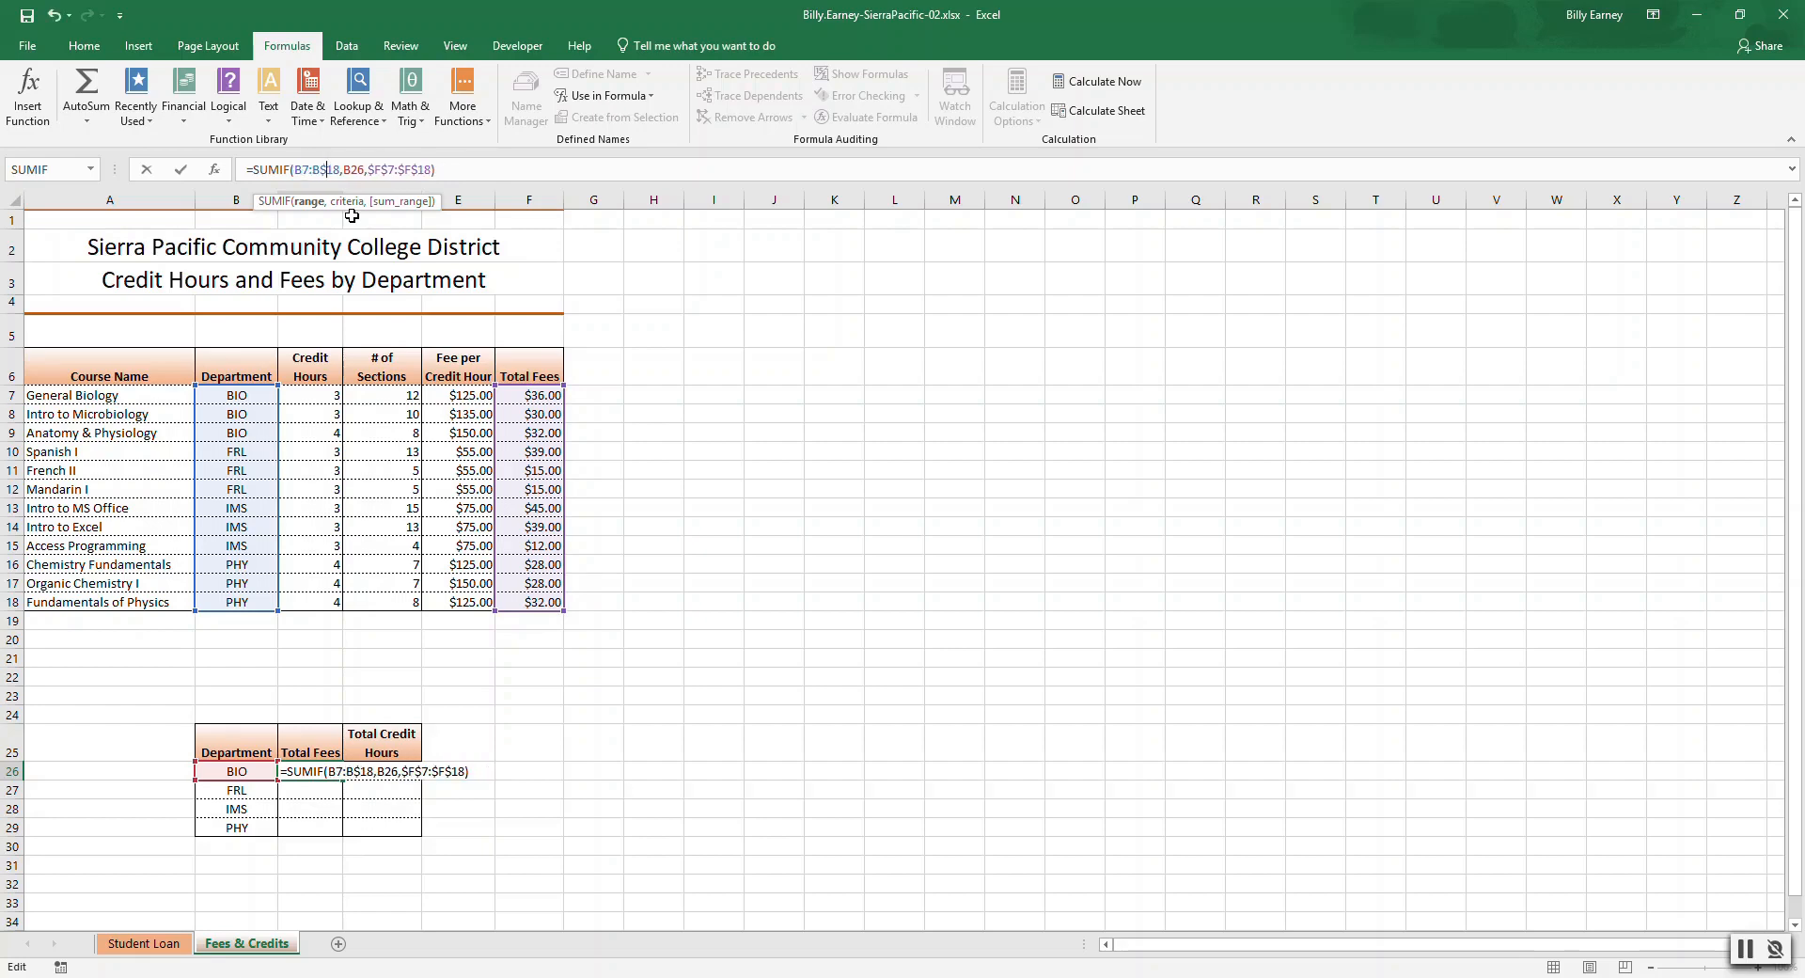
pyautogui.press('Delete')
pyautogui.press('Right')
pyautogui.press('Right')
pyautogui.press('Right')
pyautogui.press('Right')
pyautogui.press('Delete')
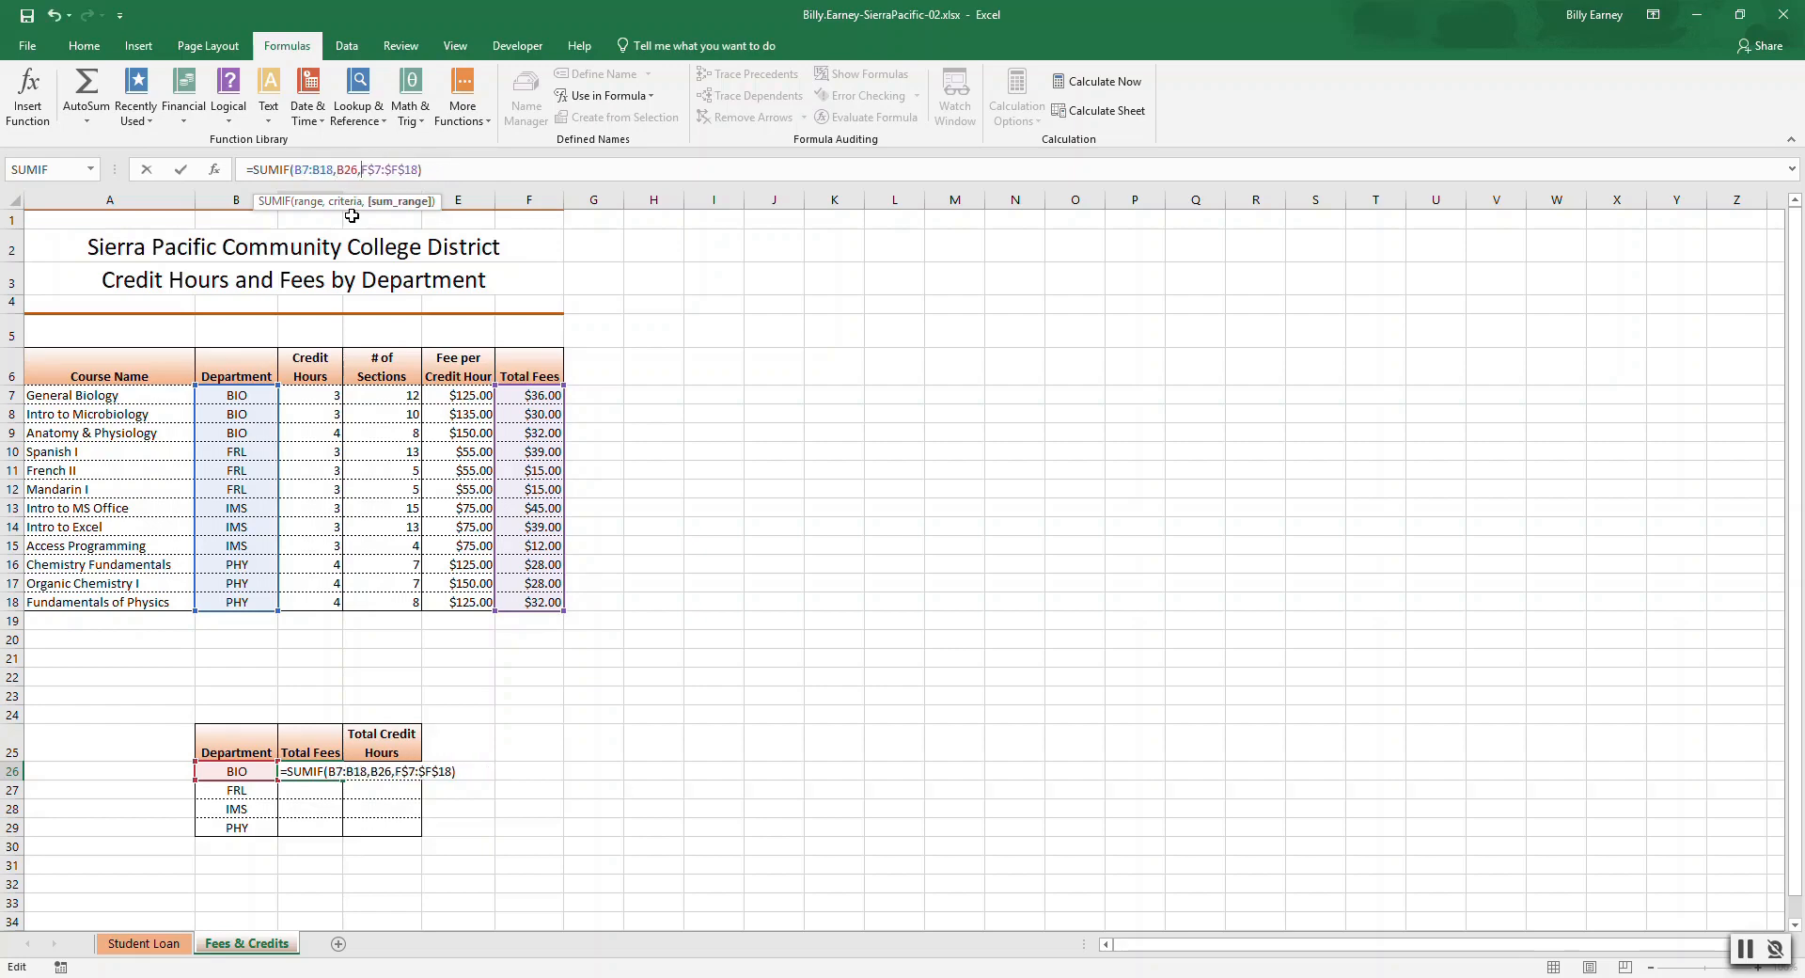
pyautogui.press('Right')
pyautogui.press('Delete')
pyautogui.press('Right')
pyautogui.press('Right')
pyautogui.press('Delete')
pyautogui.write('\\')
pyautogui.press('Return')
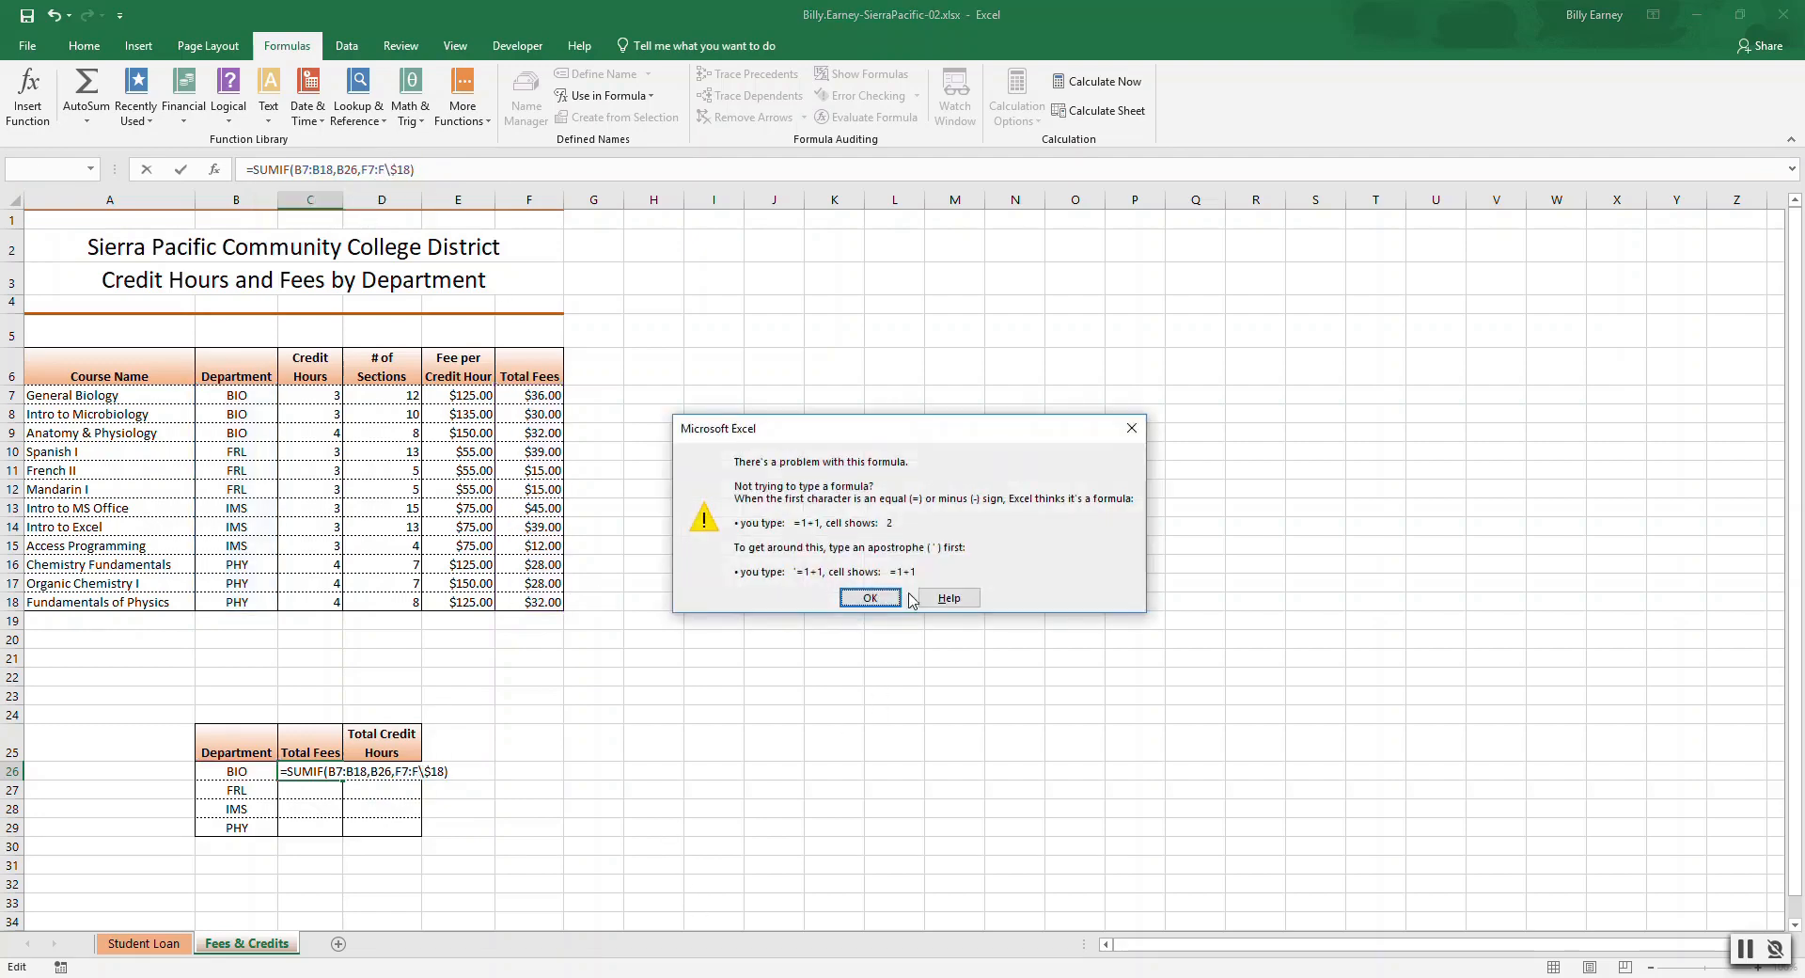
# Dismiss the formula error and delete the stray characters so the BIO SUMIF reads =SUMIF(B7:B18,B26,F7:F18).
pyautogui.click(870, 598)
pyautogui.press('Left')
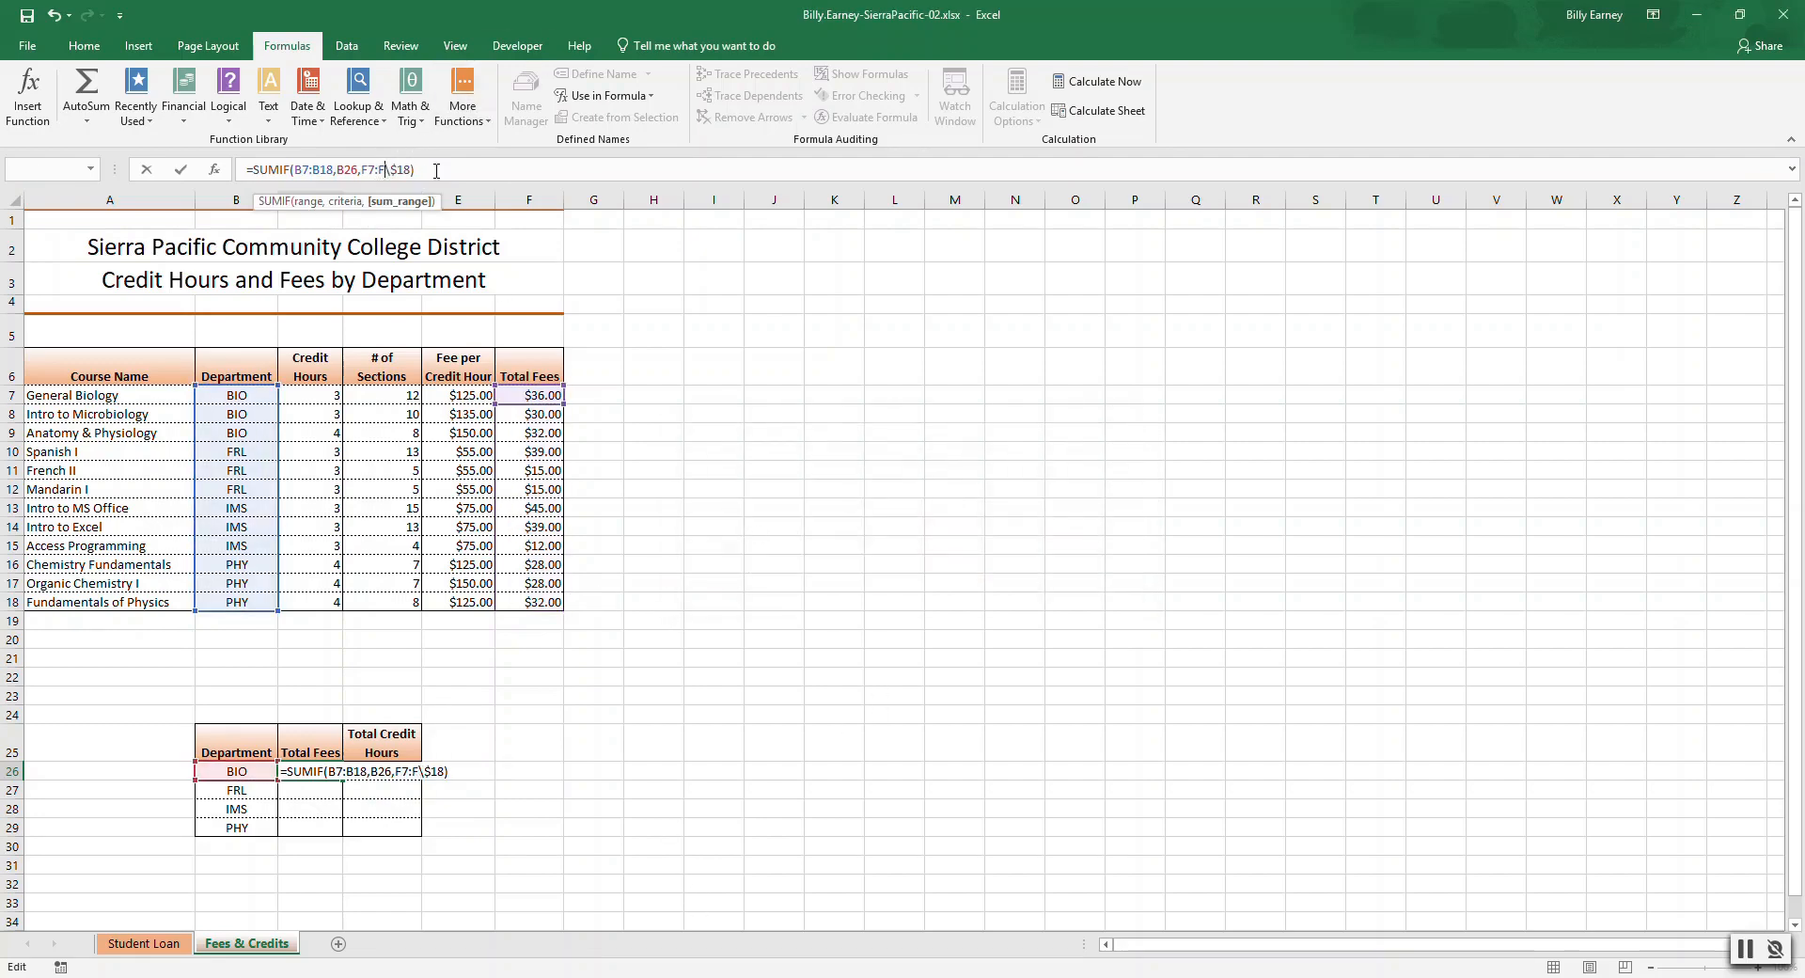
pyautogui.press('Delete')
pyautogui.press('Delete')
pyautogui.hotkey('ctrl', 'Return')
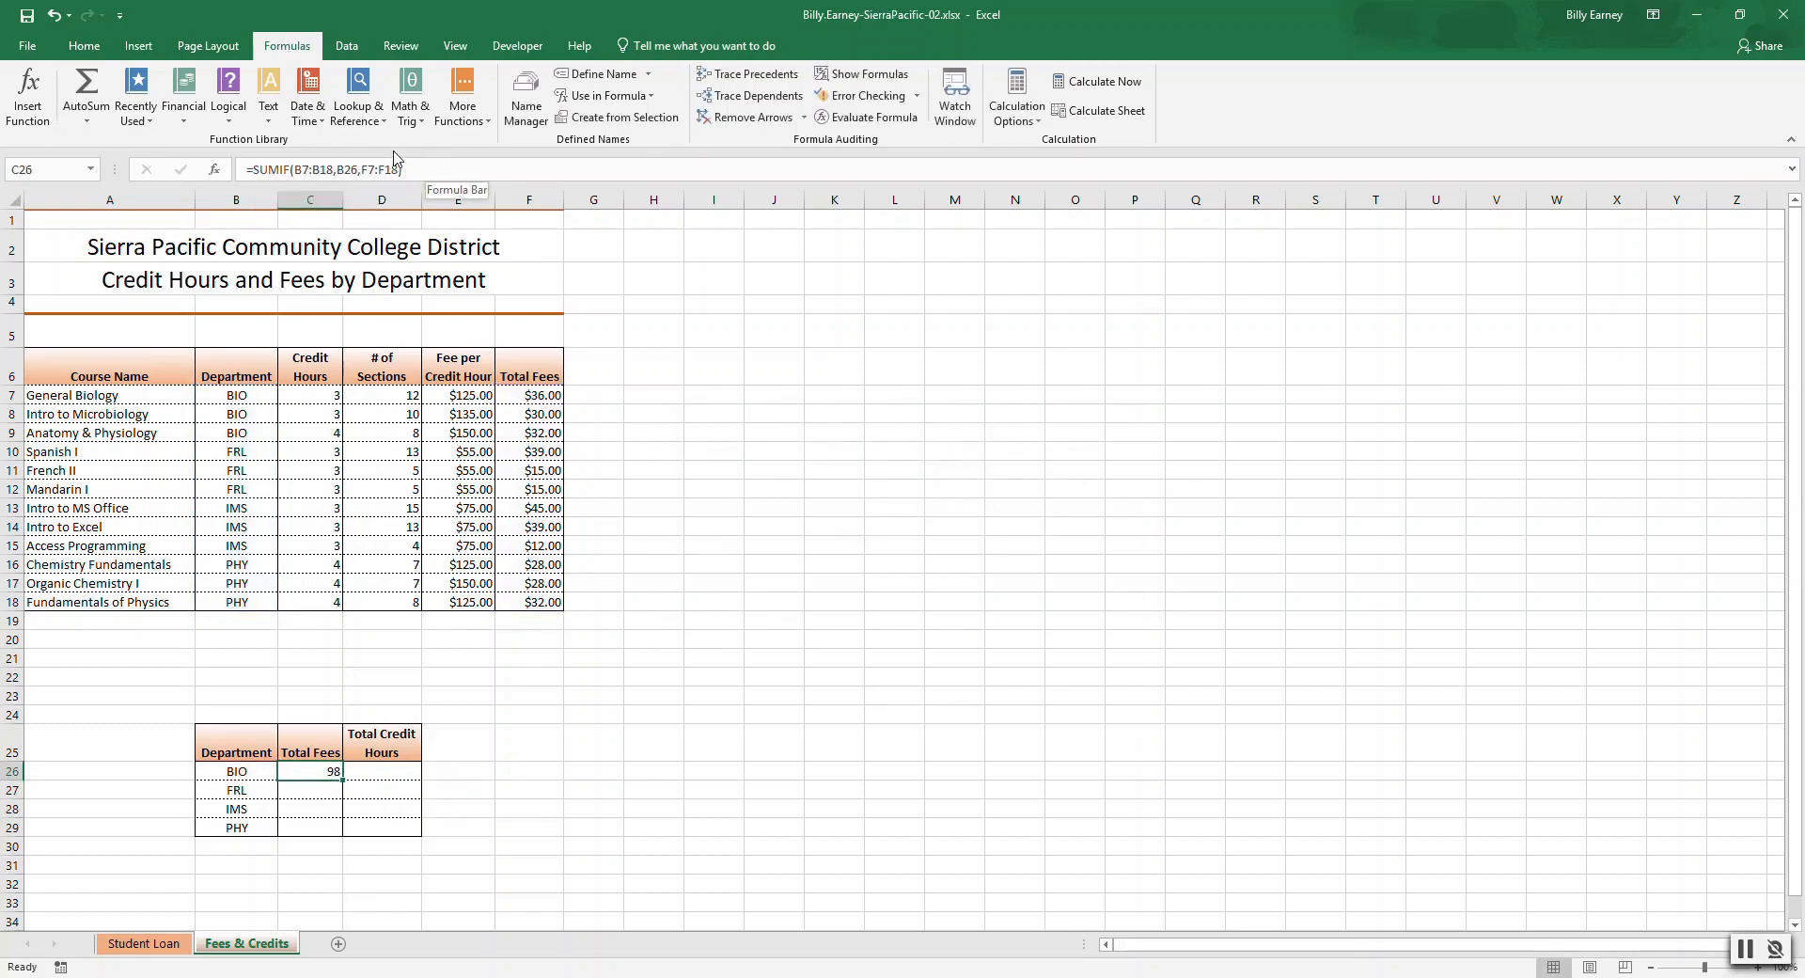
pyautogui.click(337, 171)
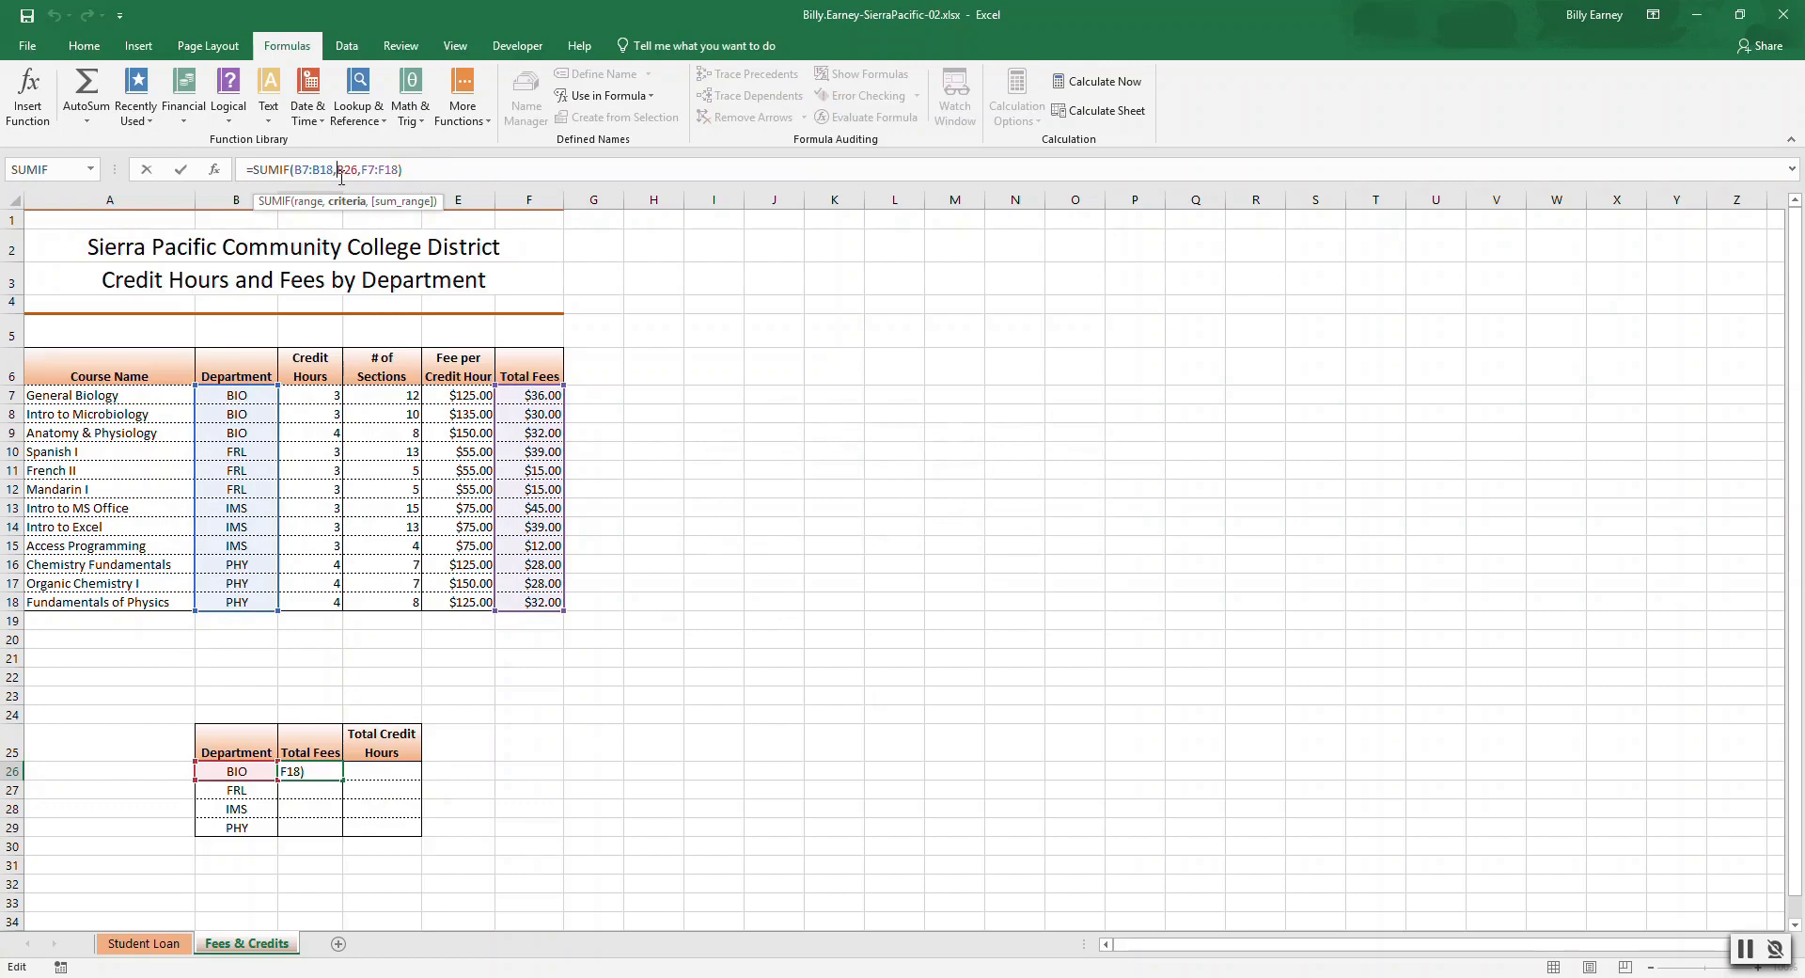
pyautogui.click(414, 96)
pyautogui.click(420, 11)
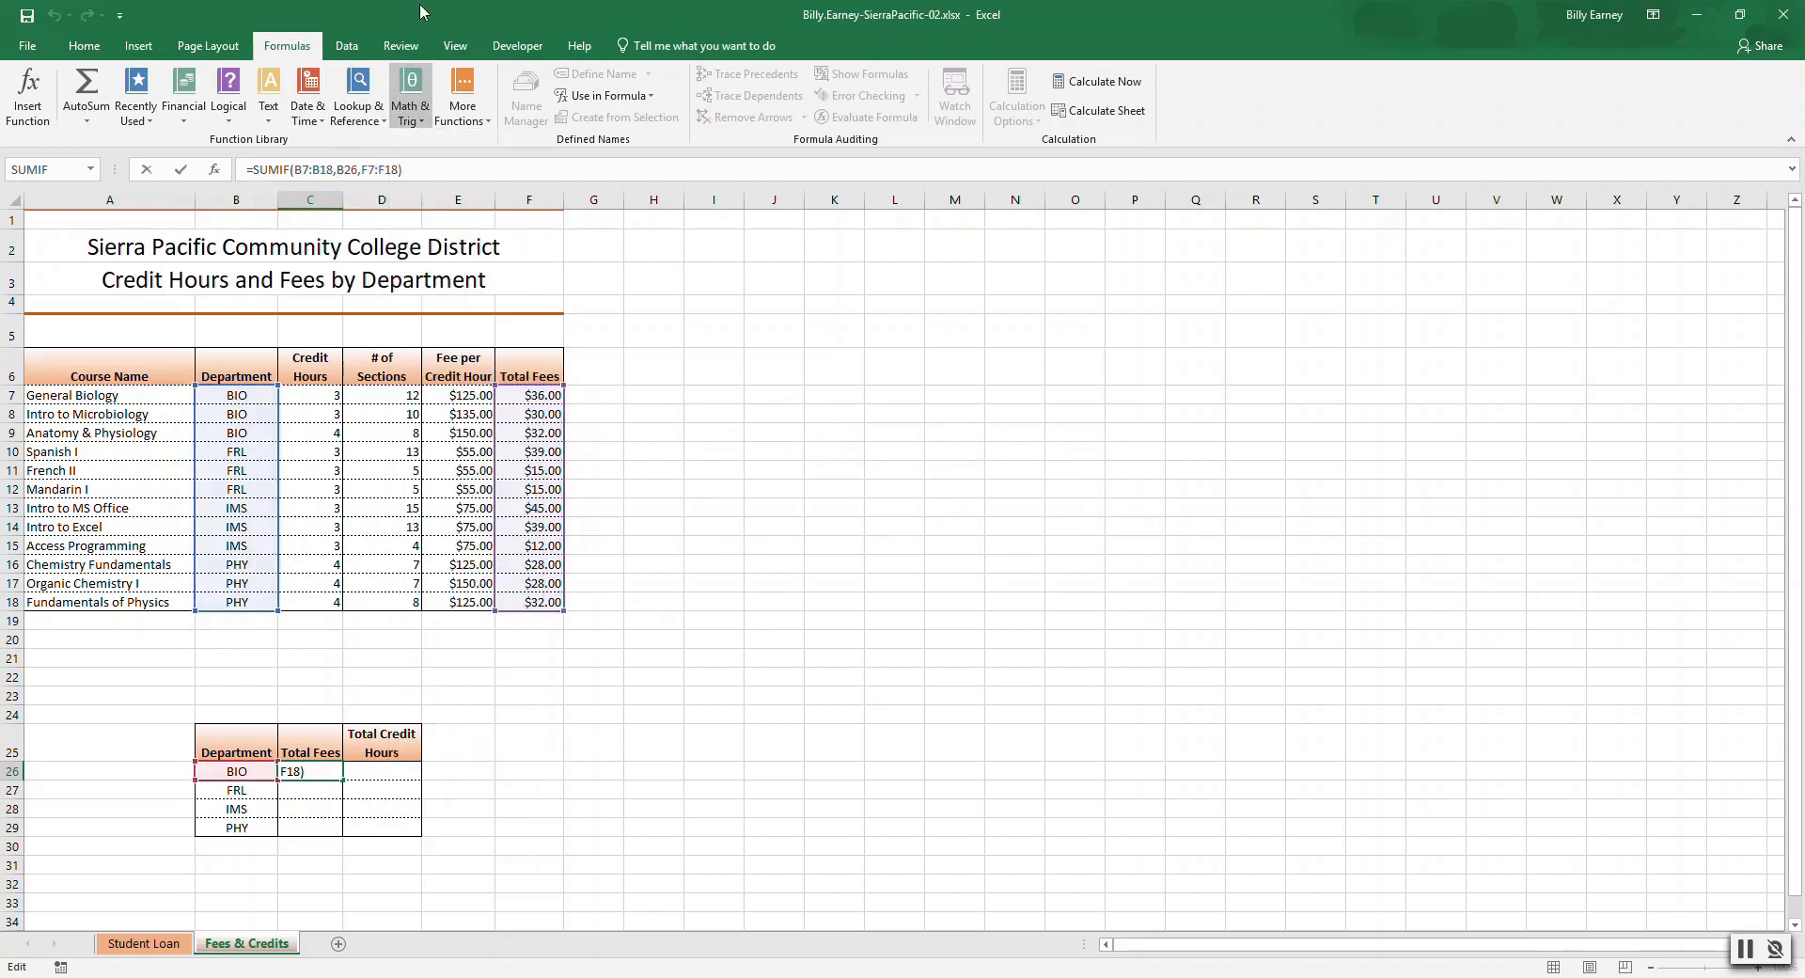
pyautogui.click(308, 170)
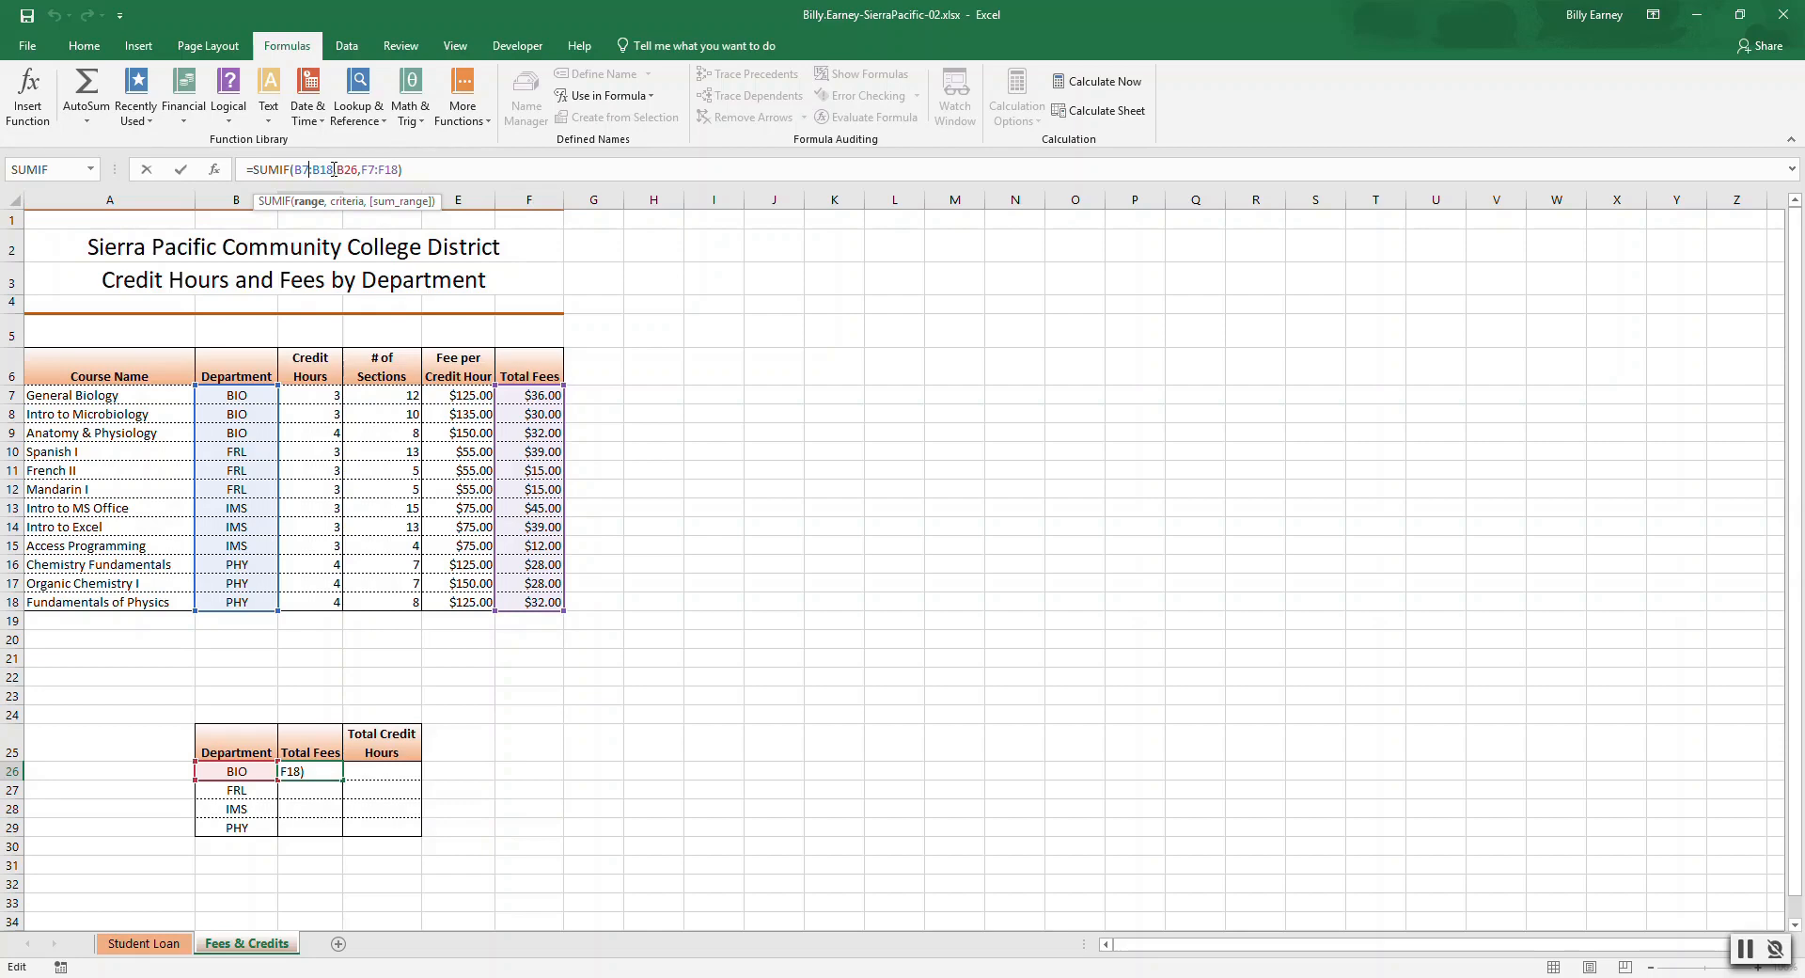
pyautogui.click(668, 449)
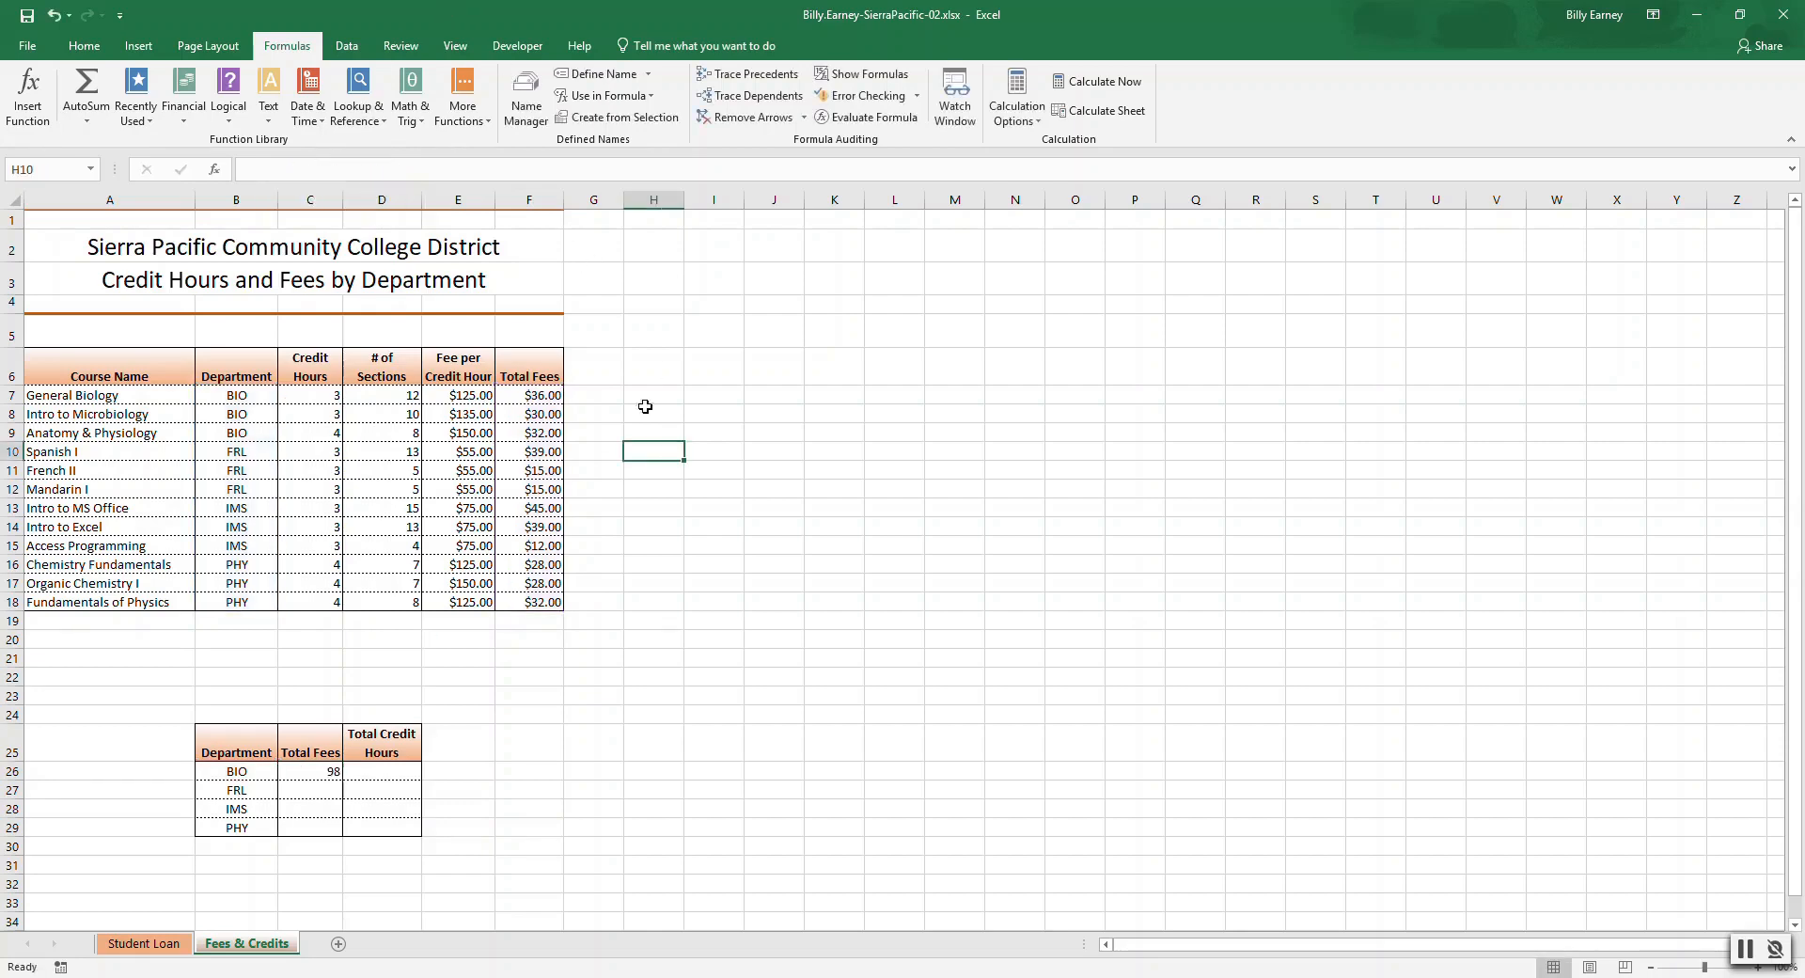
# Change General Biology's Total Fees formula to =C7*D7*E7 and fill it down through Fundamentals of Physics.
pyautogui.click(553, 394)
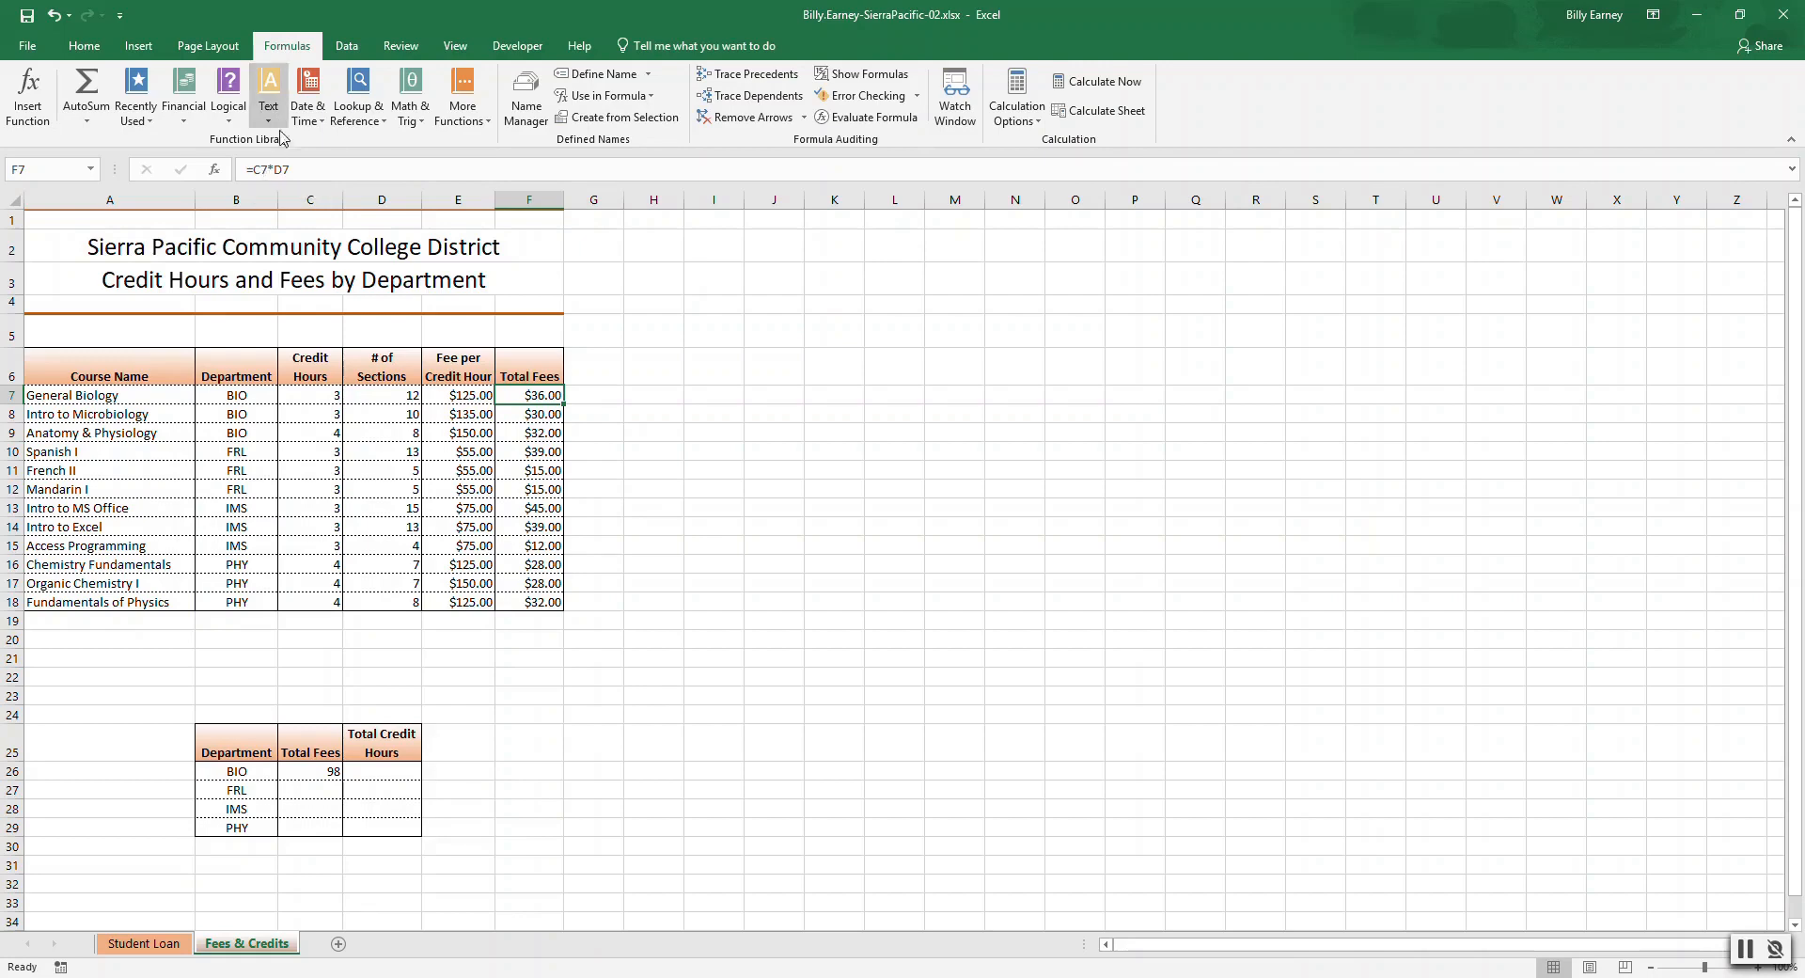
pyautogui.click(310, 170)
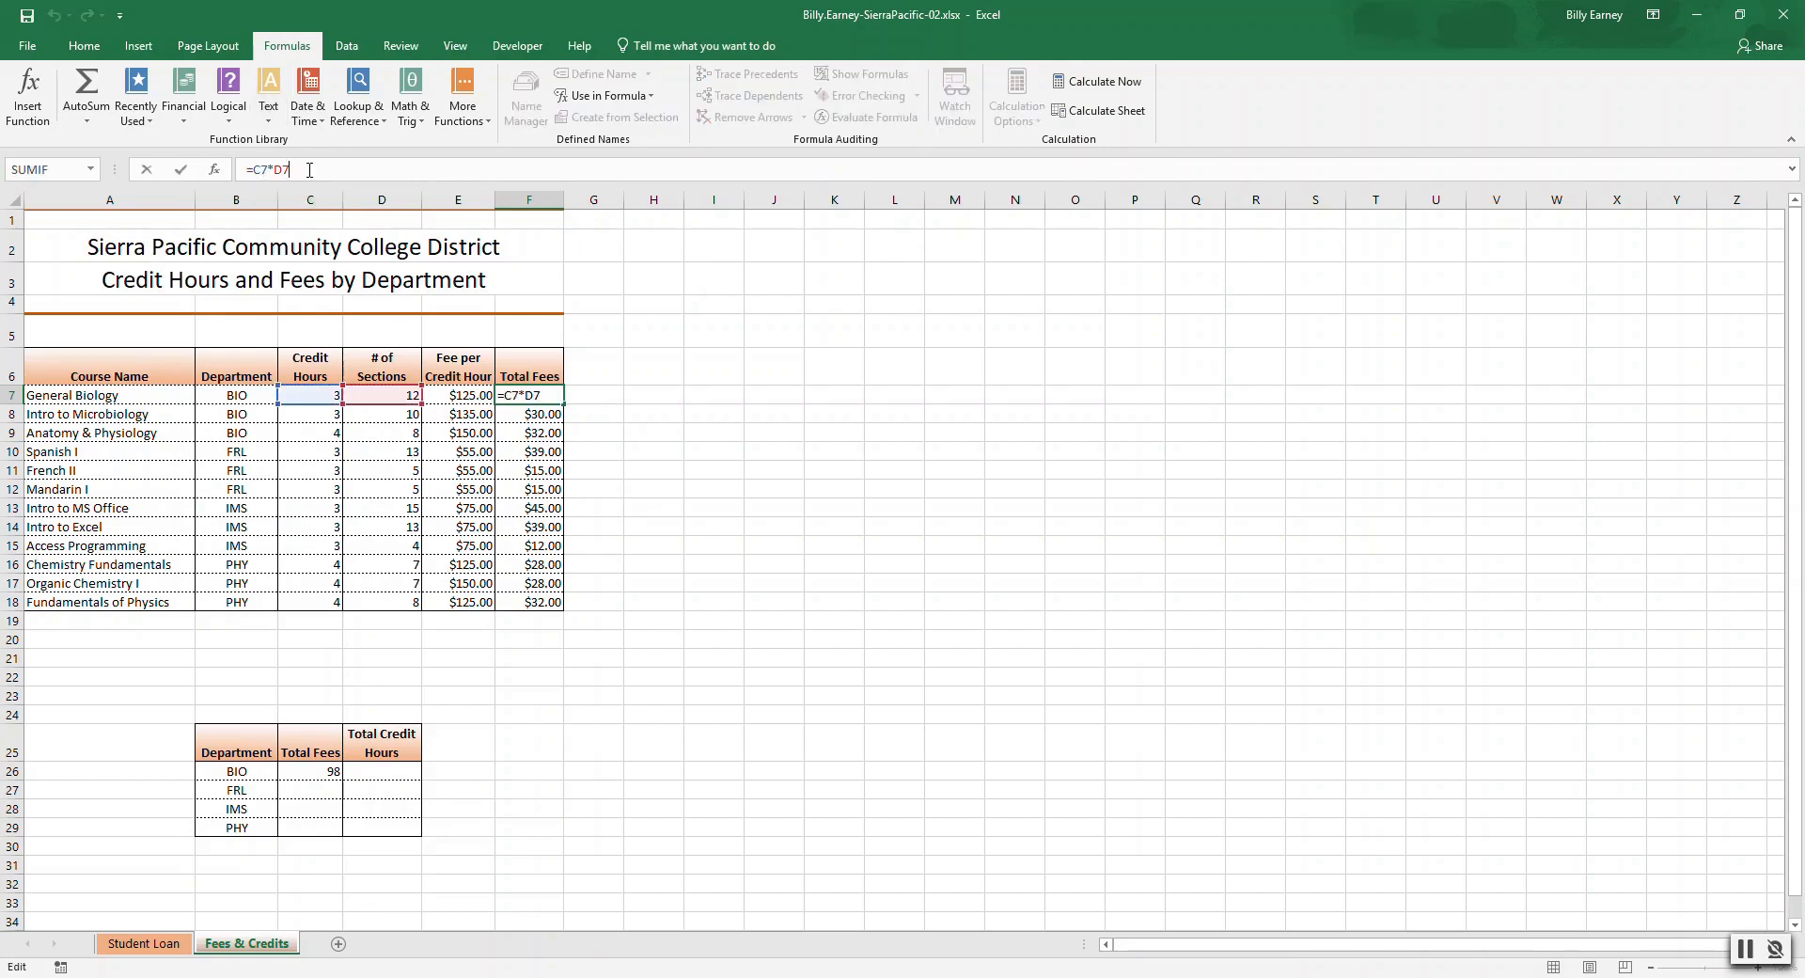
pyautogui.write('*E7')
pyautogui.press('Return')
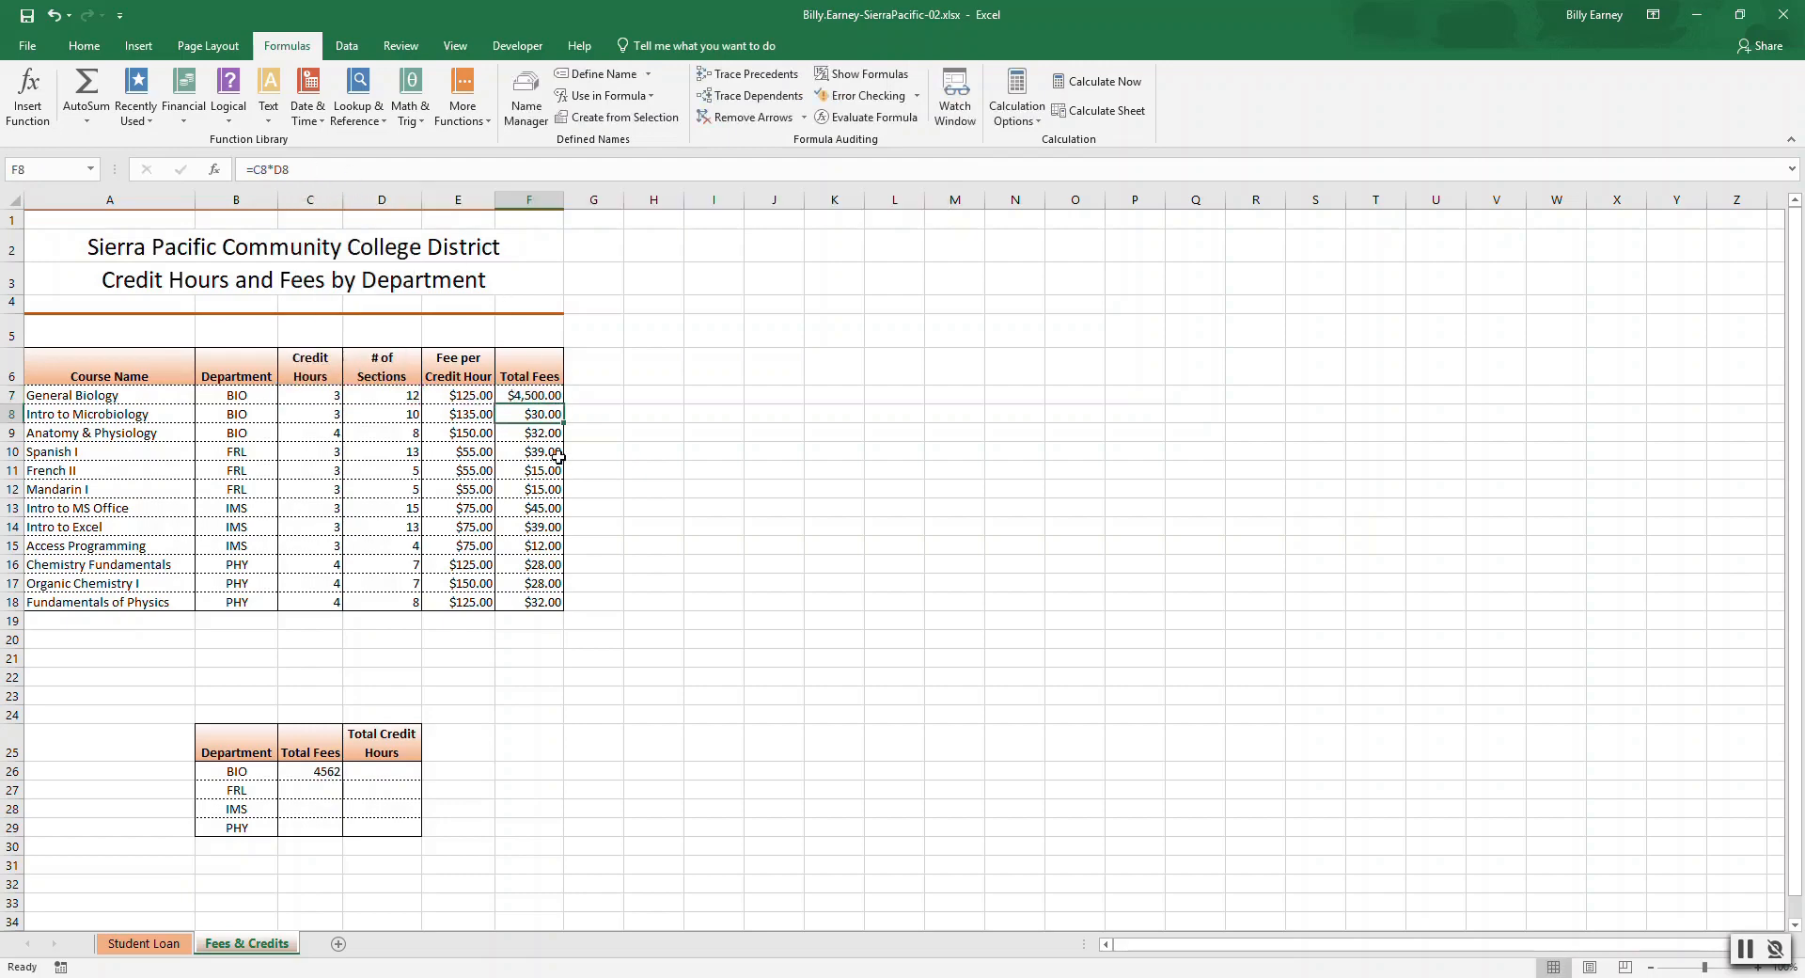
pyautogui.click(553, 397)
pyautogui.moveTo(562, 404); pyautogui.dragTo(563, 609)
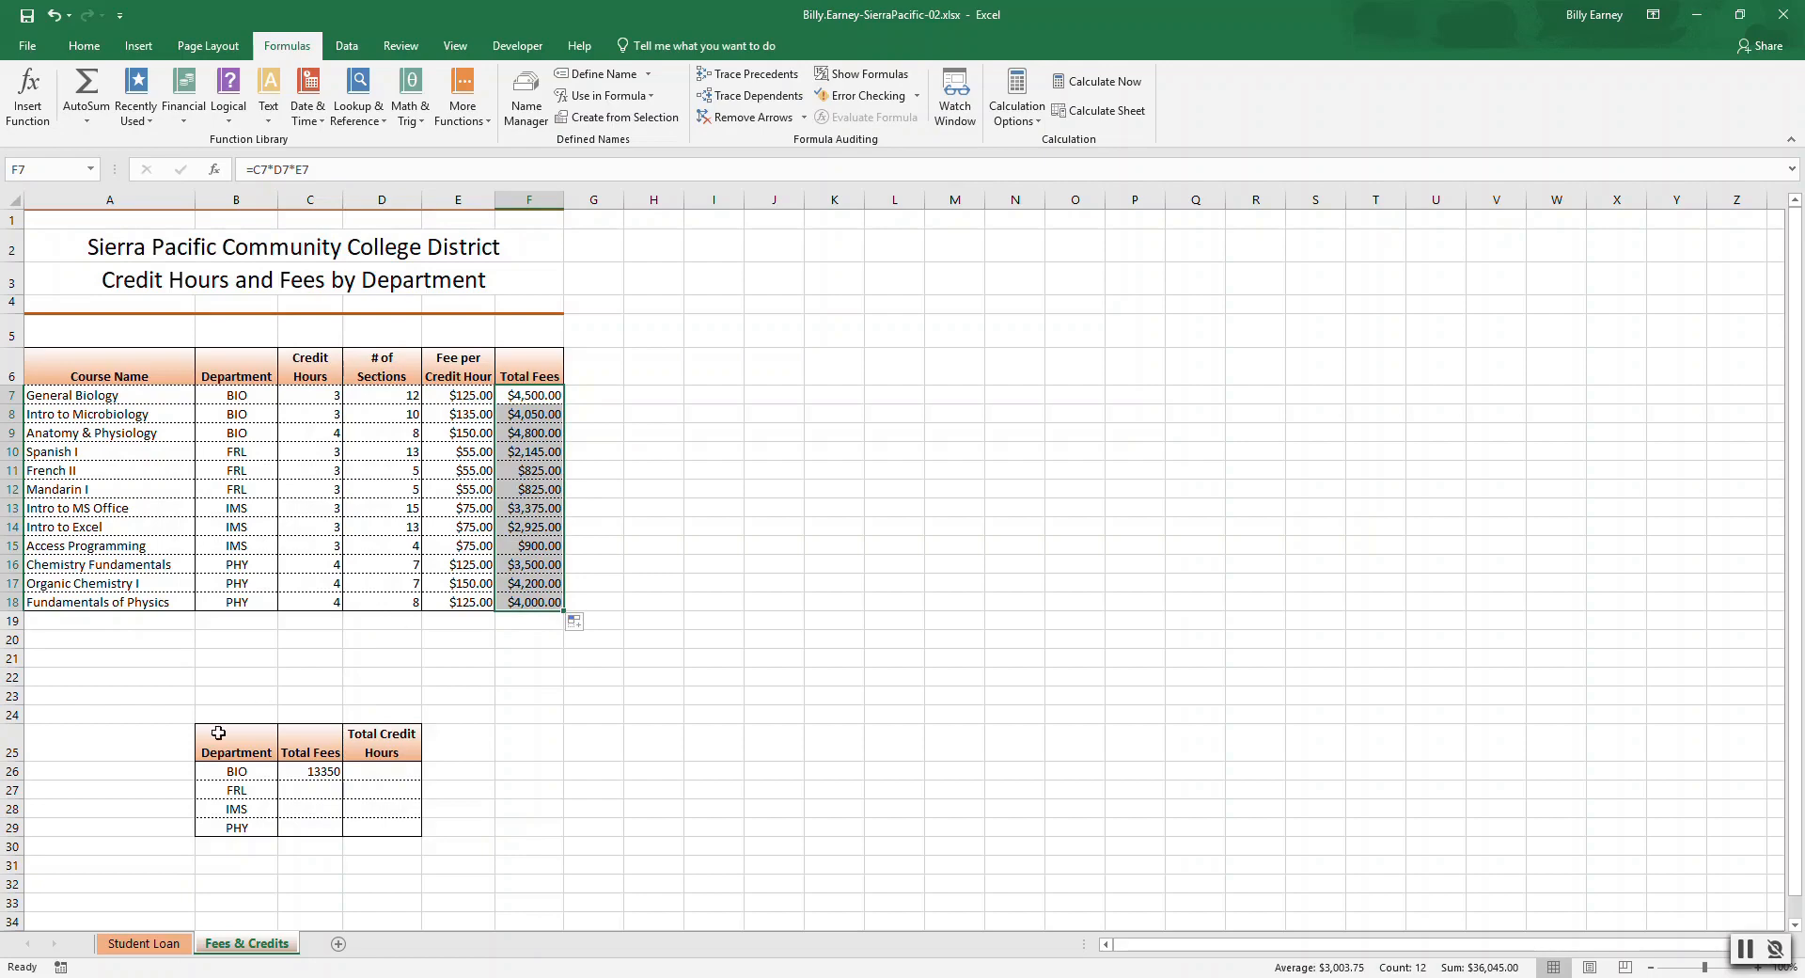
# Fill the BIO SUMIF down through PHY and format the department Total Fees totals as Currency.
pyautogui.click(299, 771)
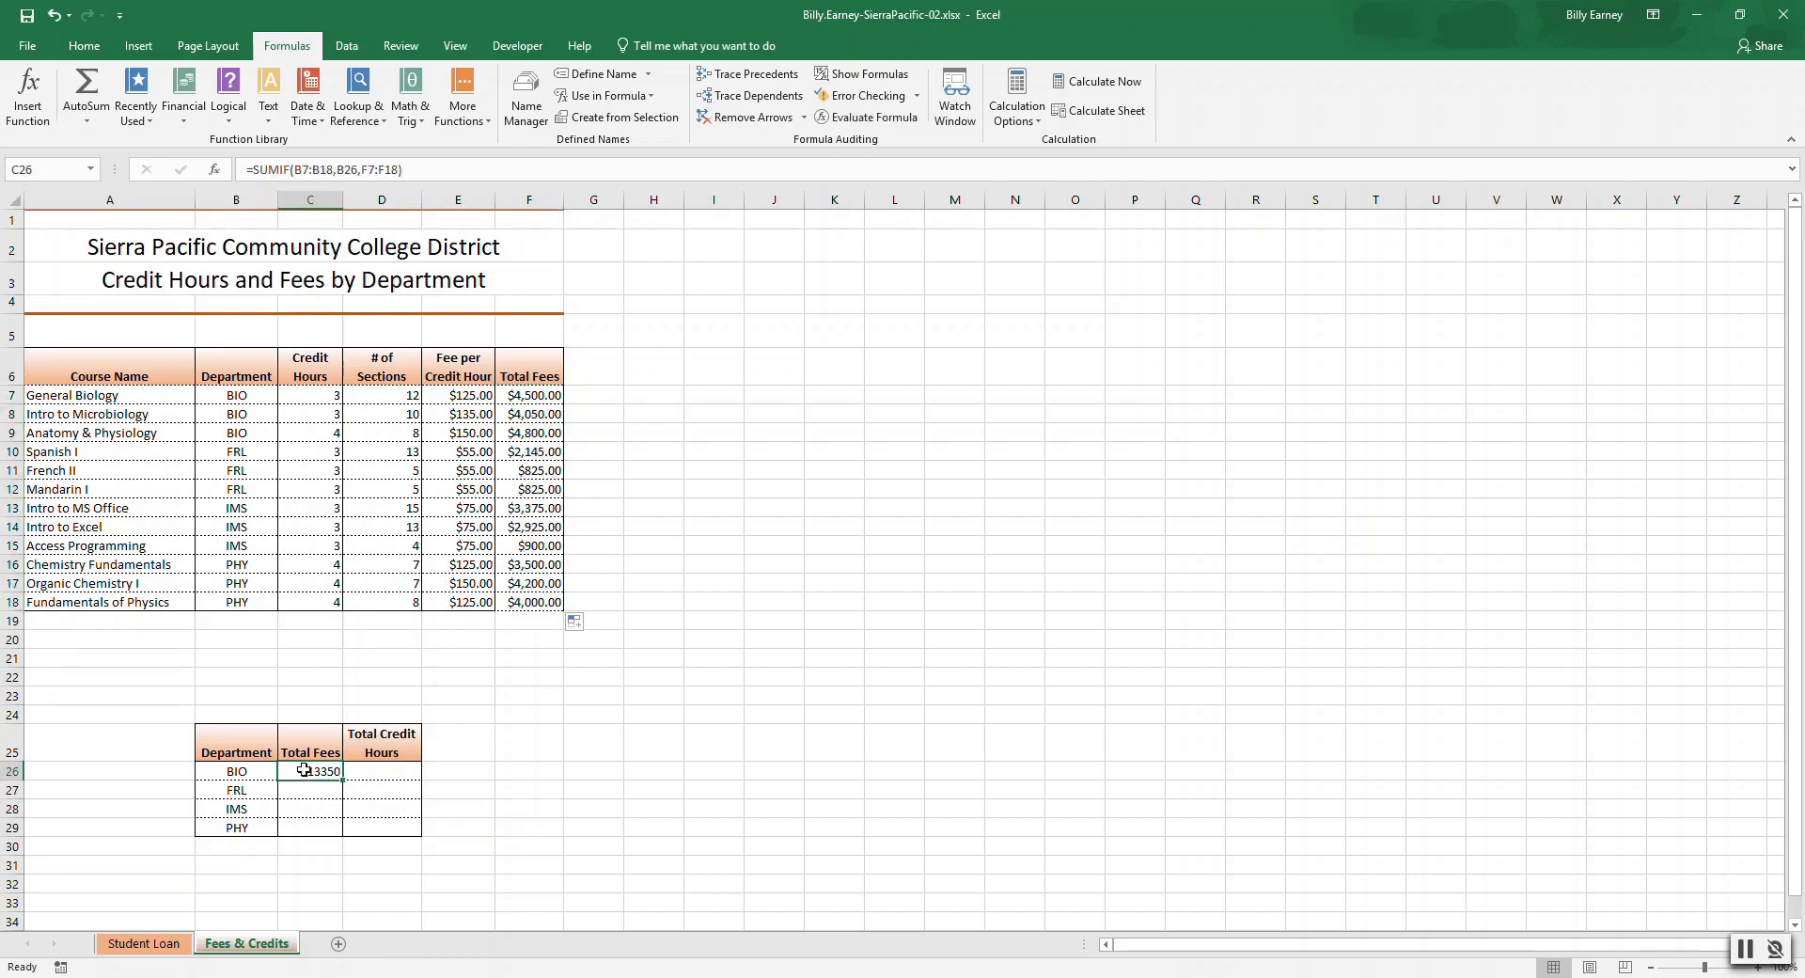
pyautogui.click(526, 396)
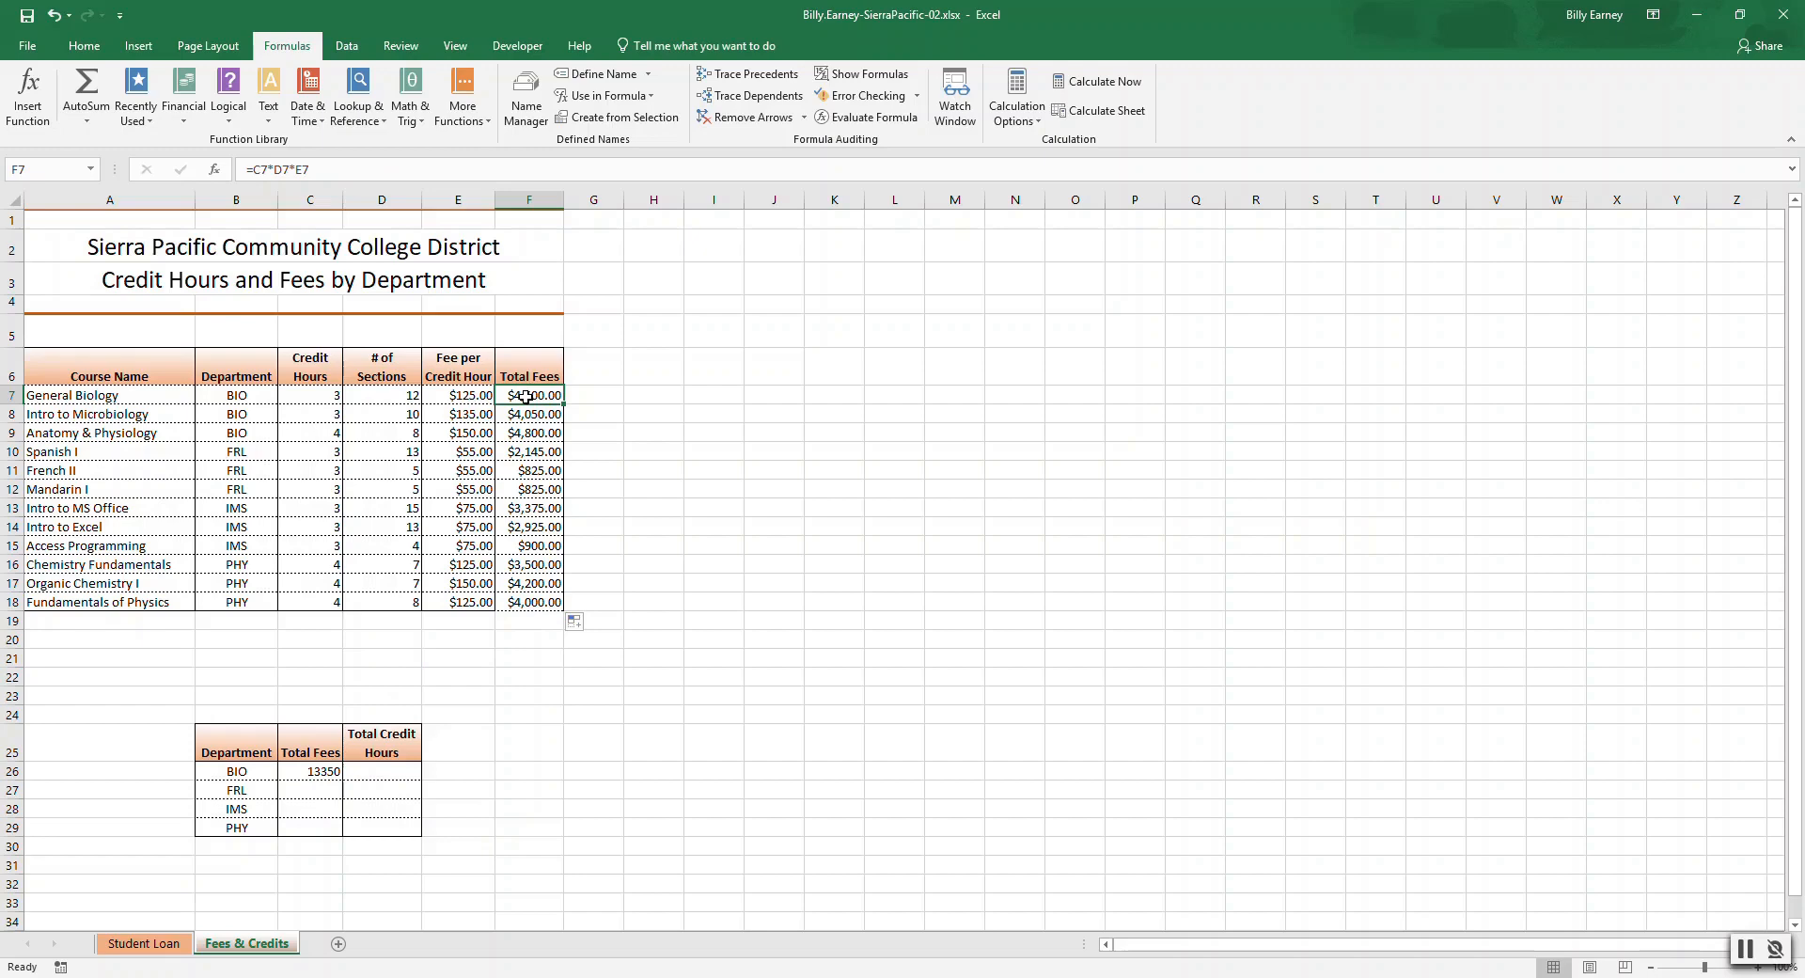
pyautogui.click(328, 770)
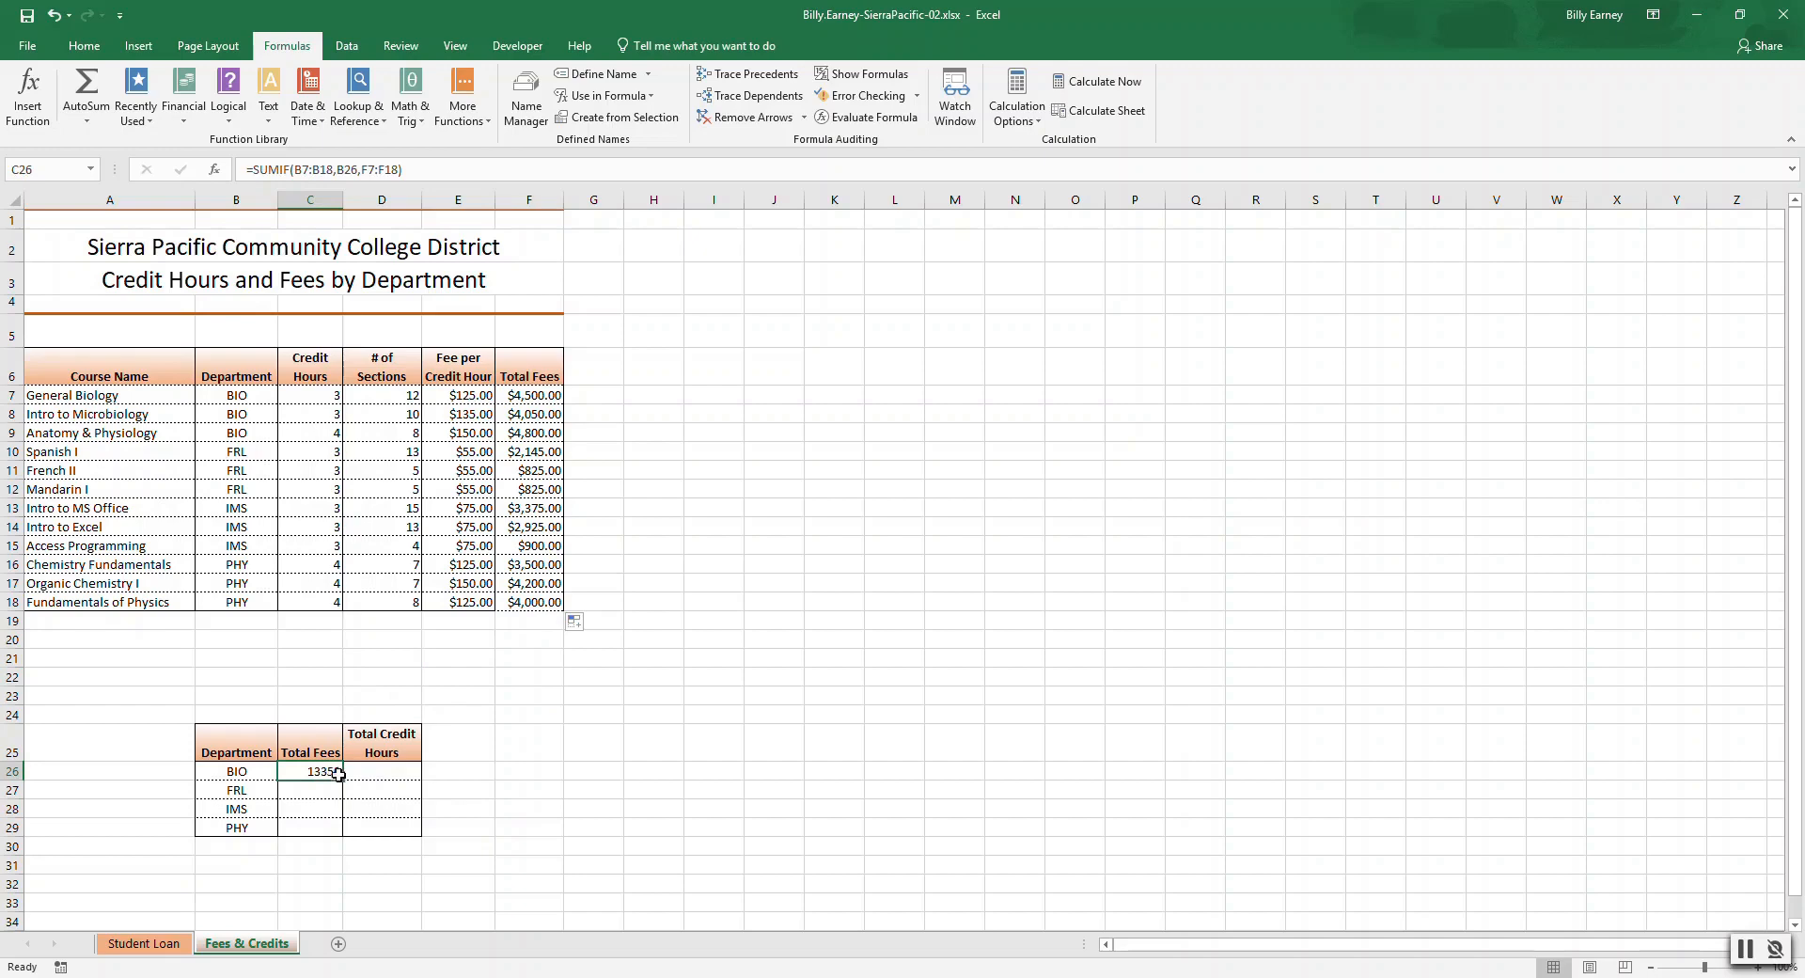
pyautogui.moveTo(344, 781); pyautogui.dragTo(344, 835)
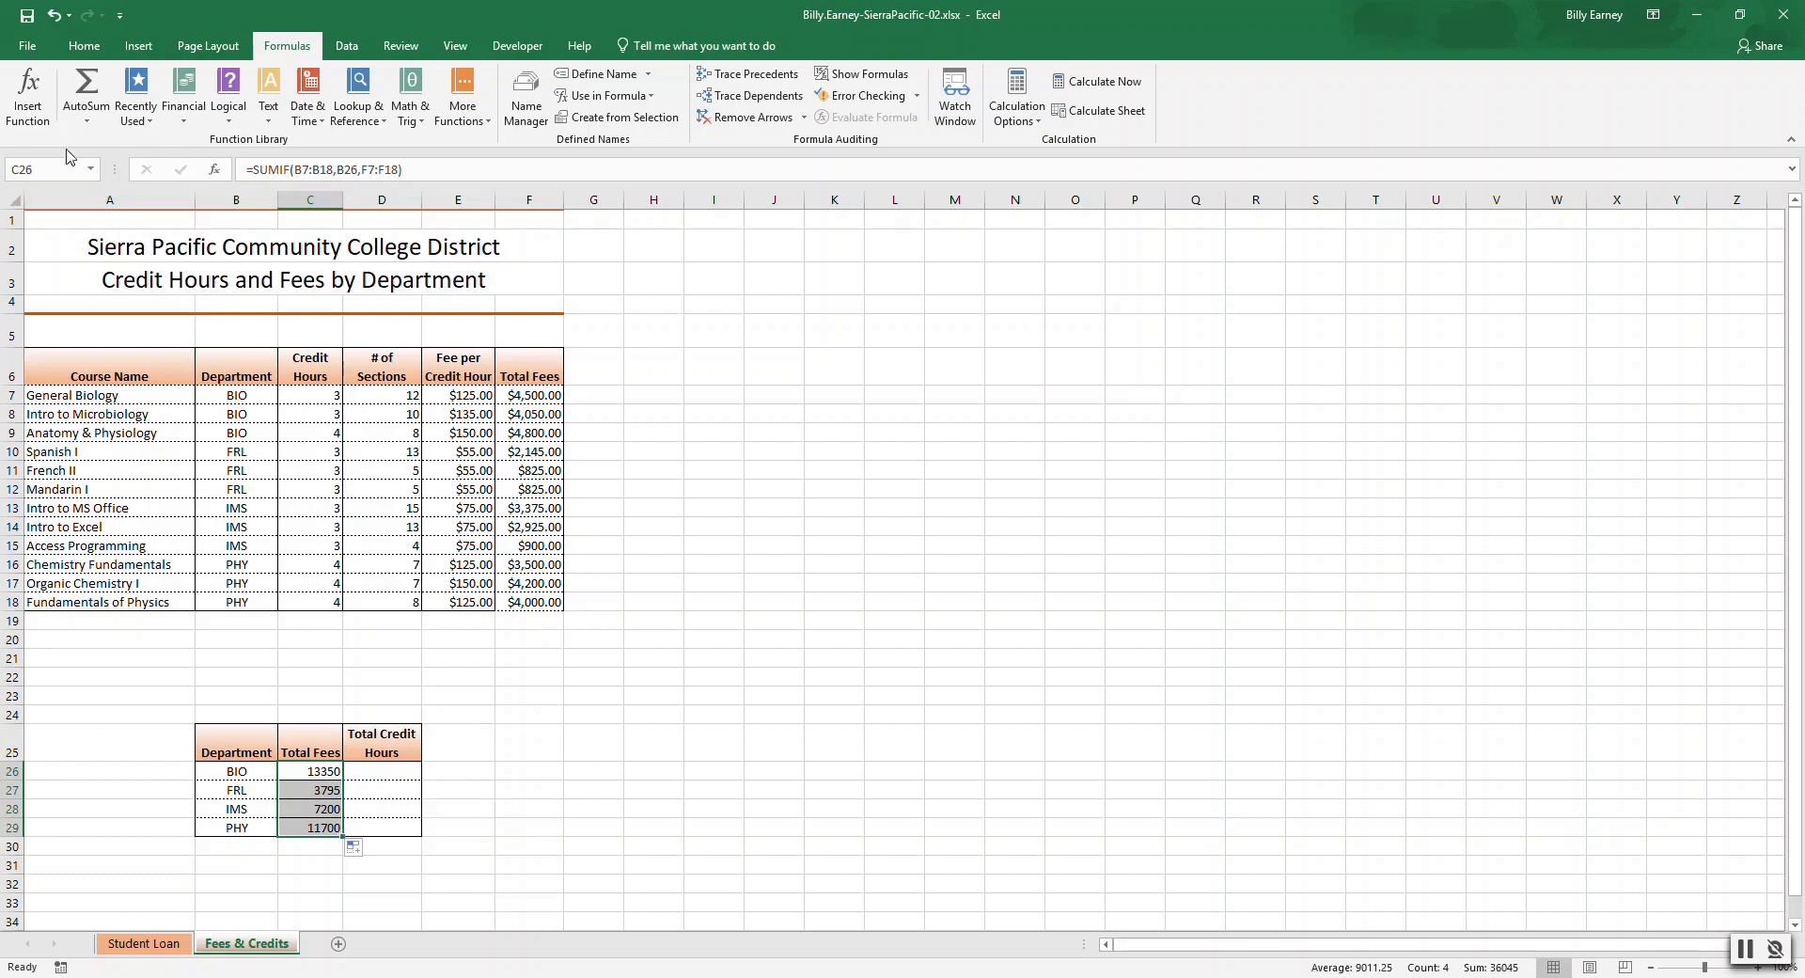
pyautogui.click(85, 49)
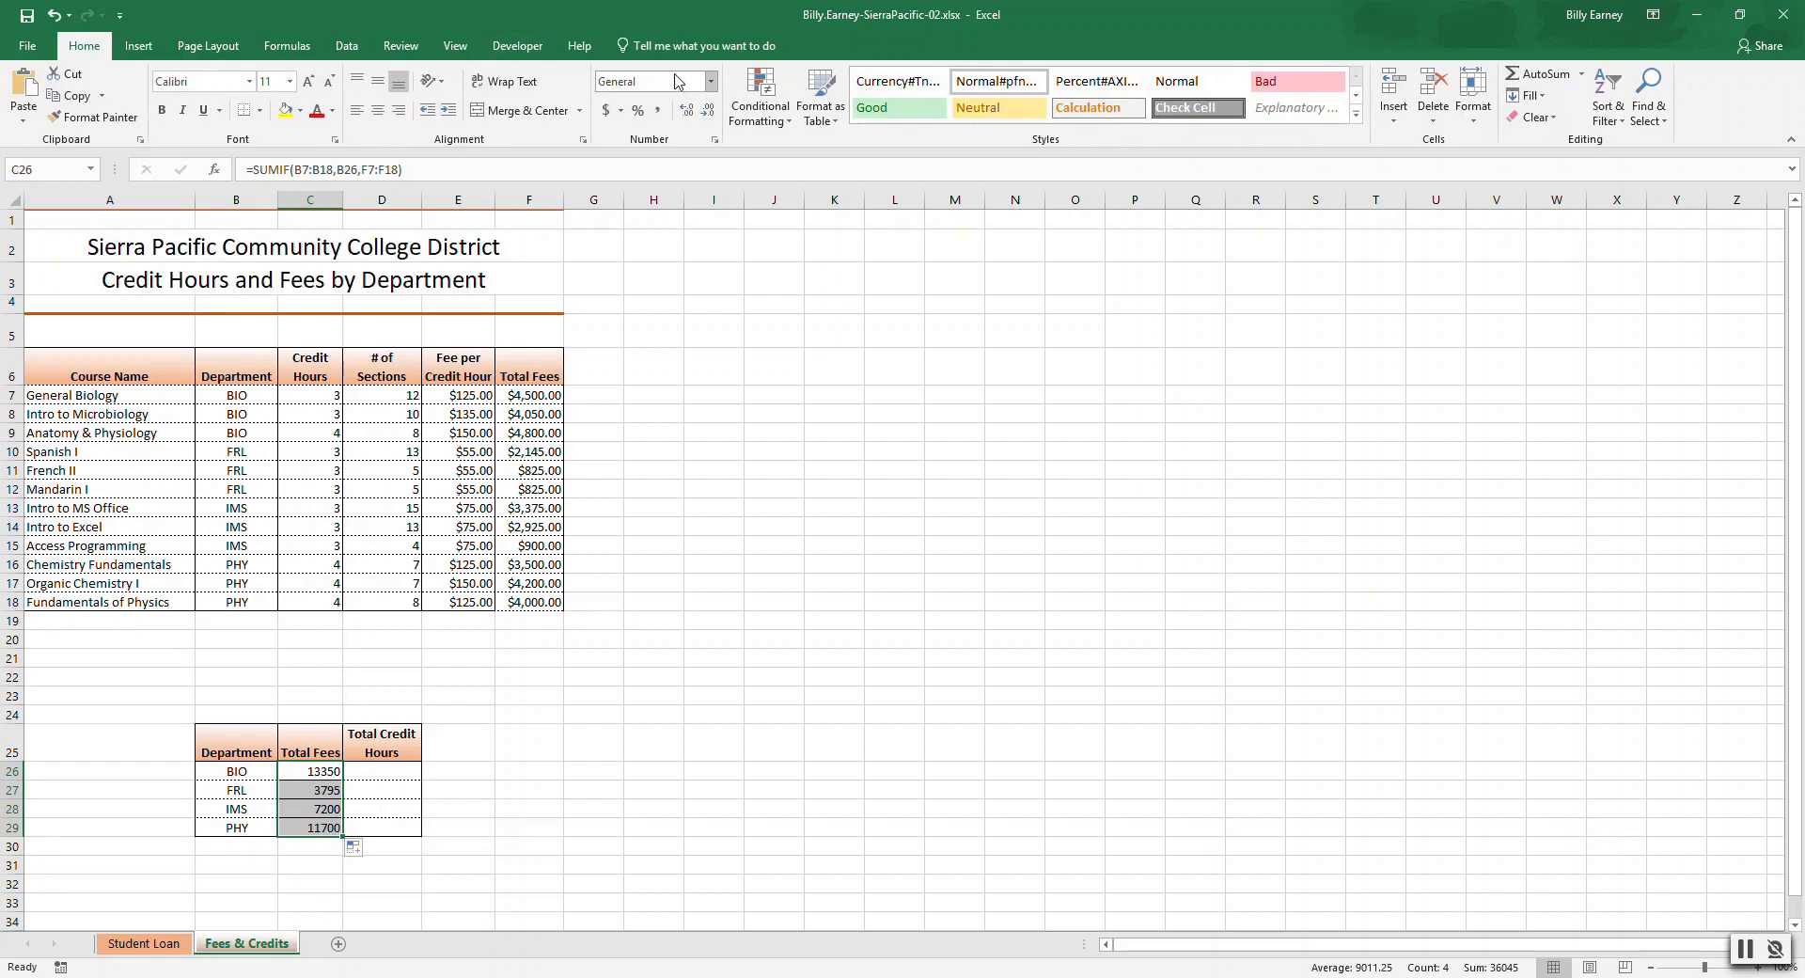
pyautogui.click(711, 82)
pyautogui.click(669, 197)
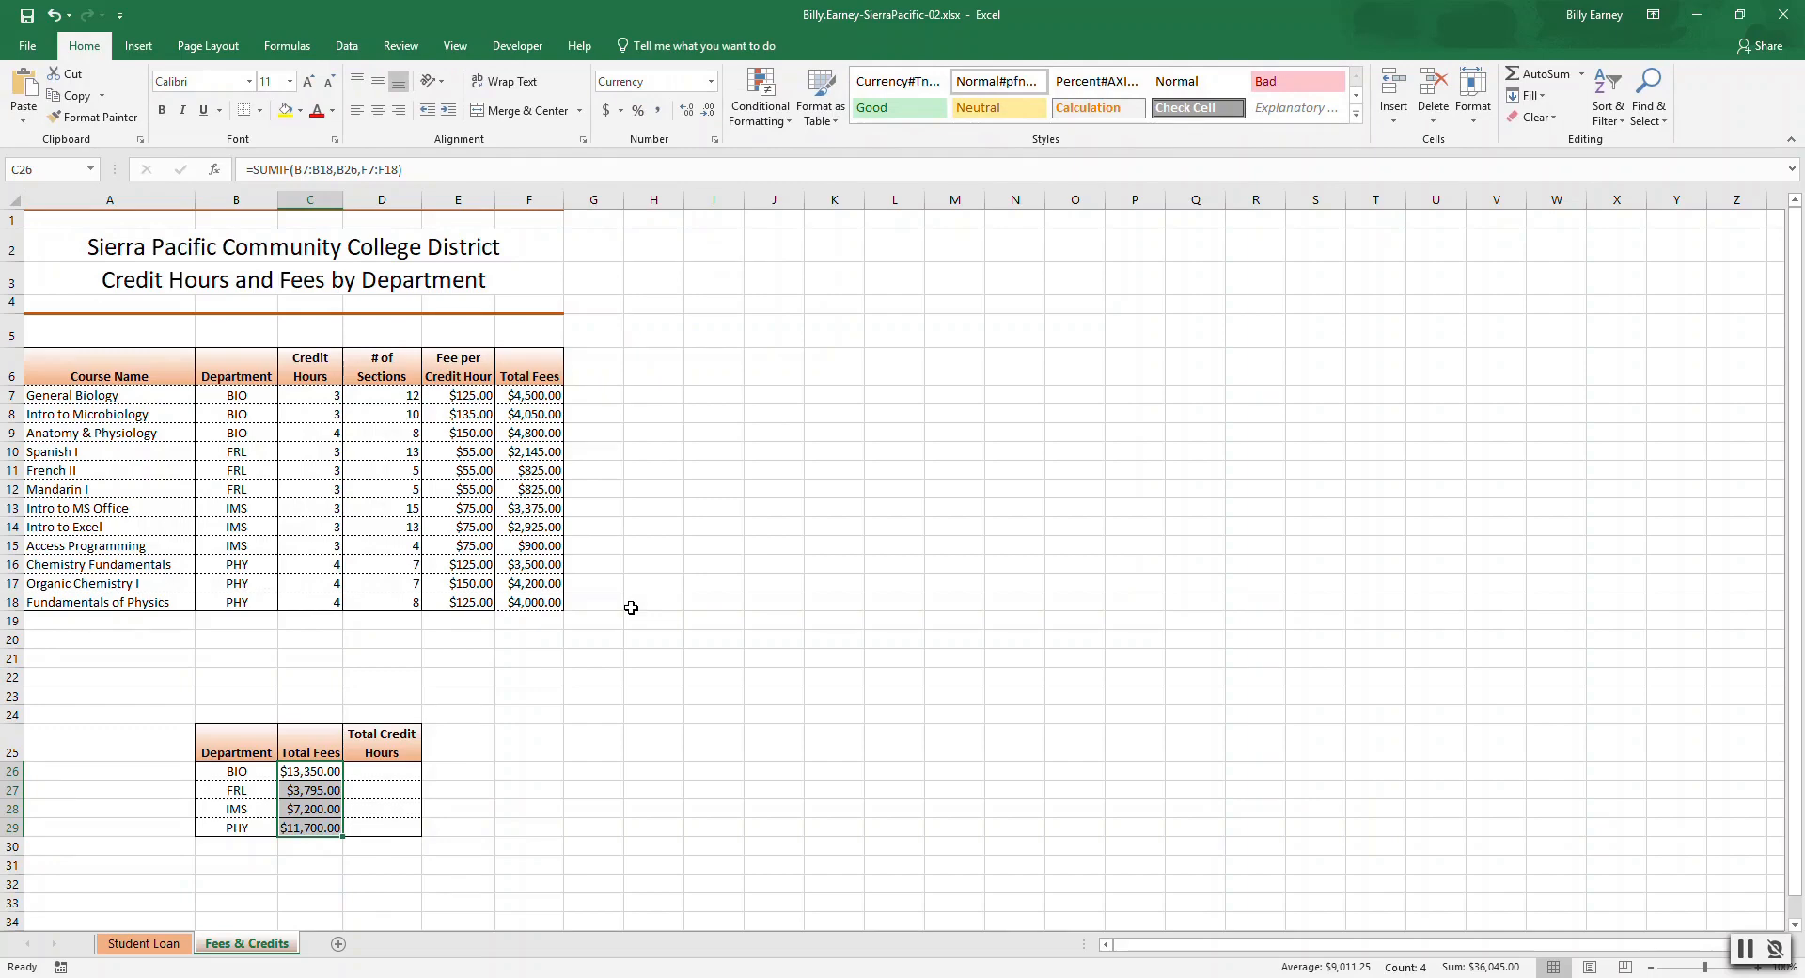
# Insert a SUMPRODUCT in BIO's Total Credit Hours cell with arrays C7:C9 and D7:D9.
pyautogui.click(383, 770)
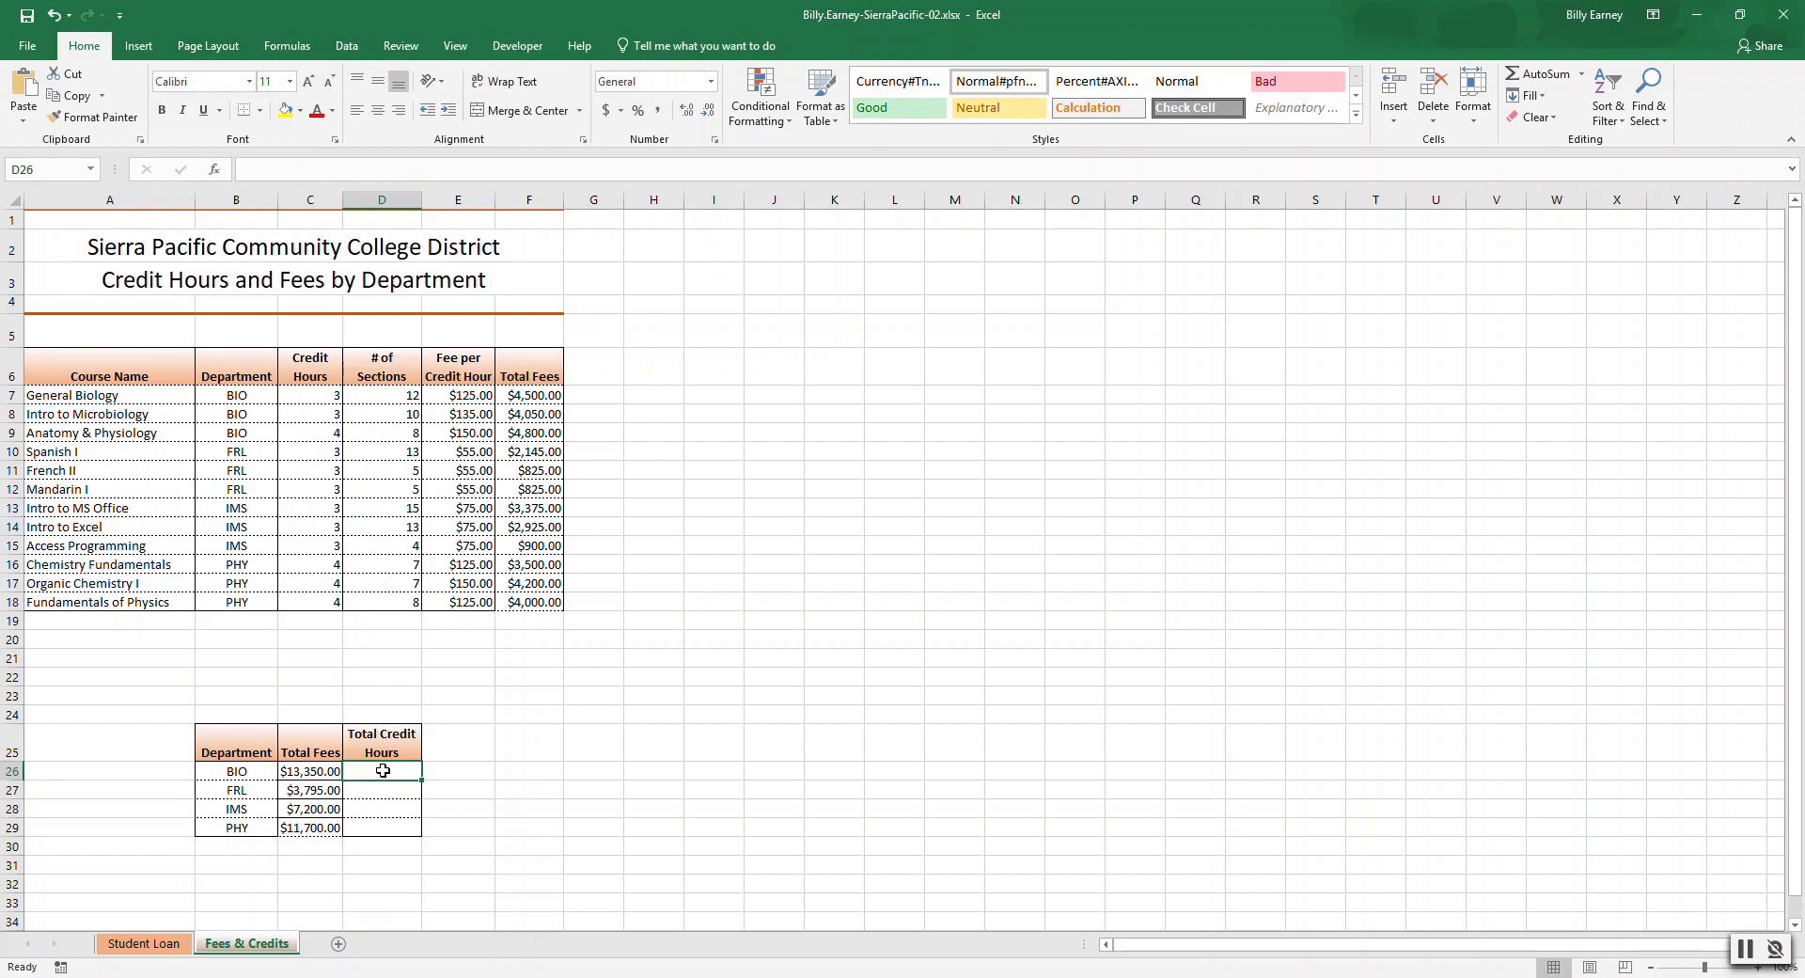
pyautogui.click(286, 45)
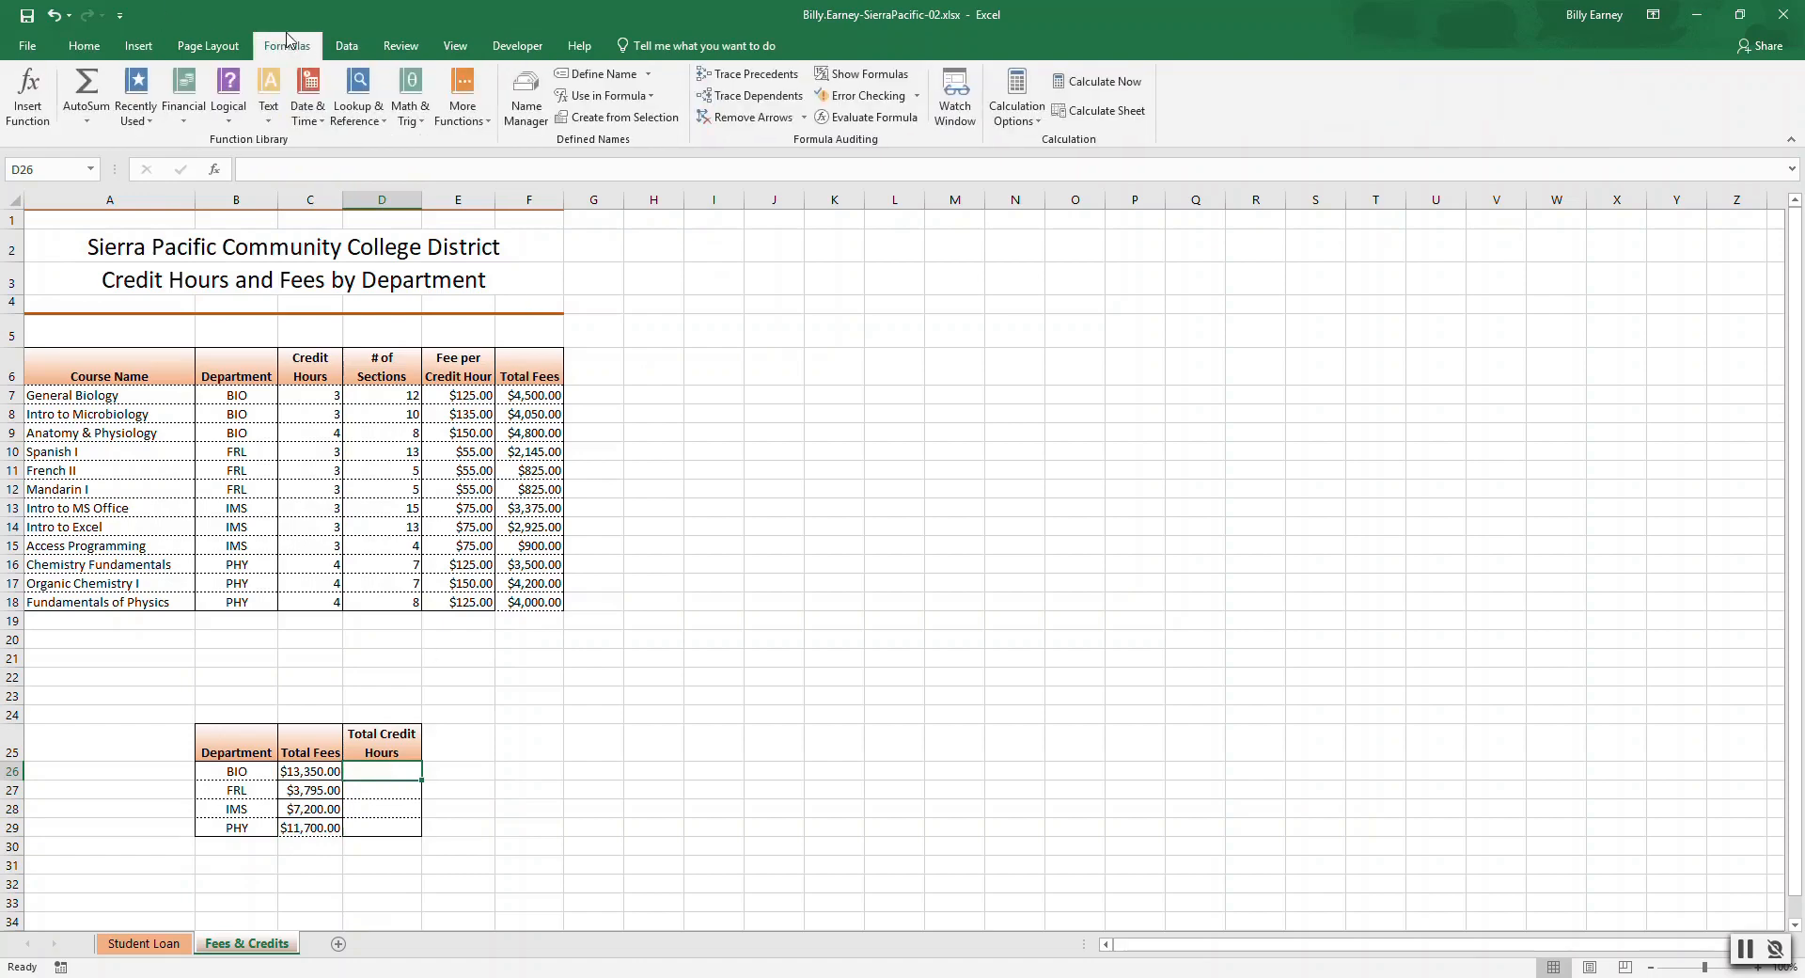
pyautogui.click(418, 96)
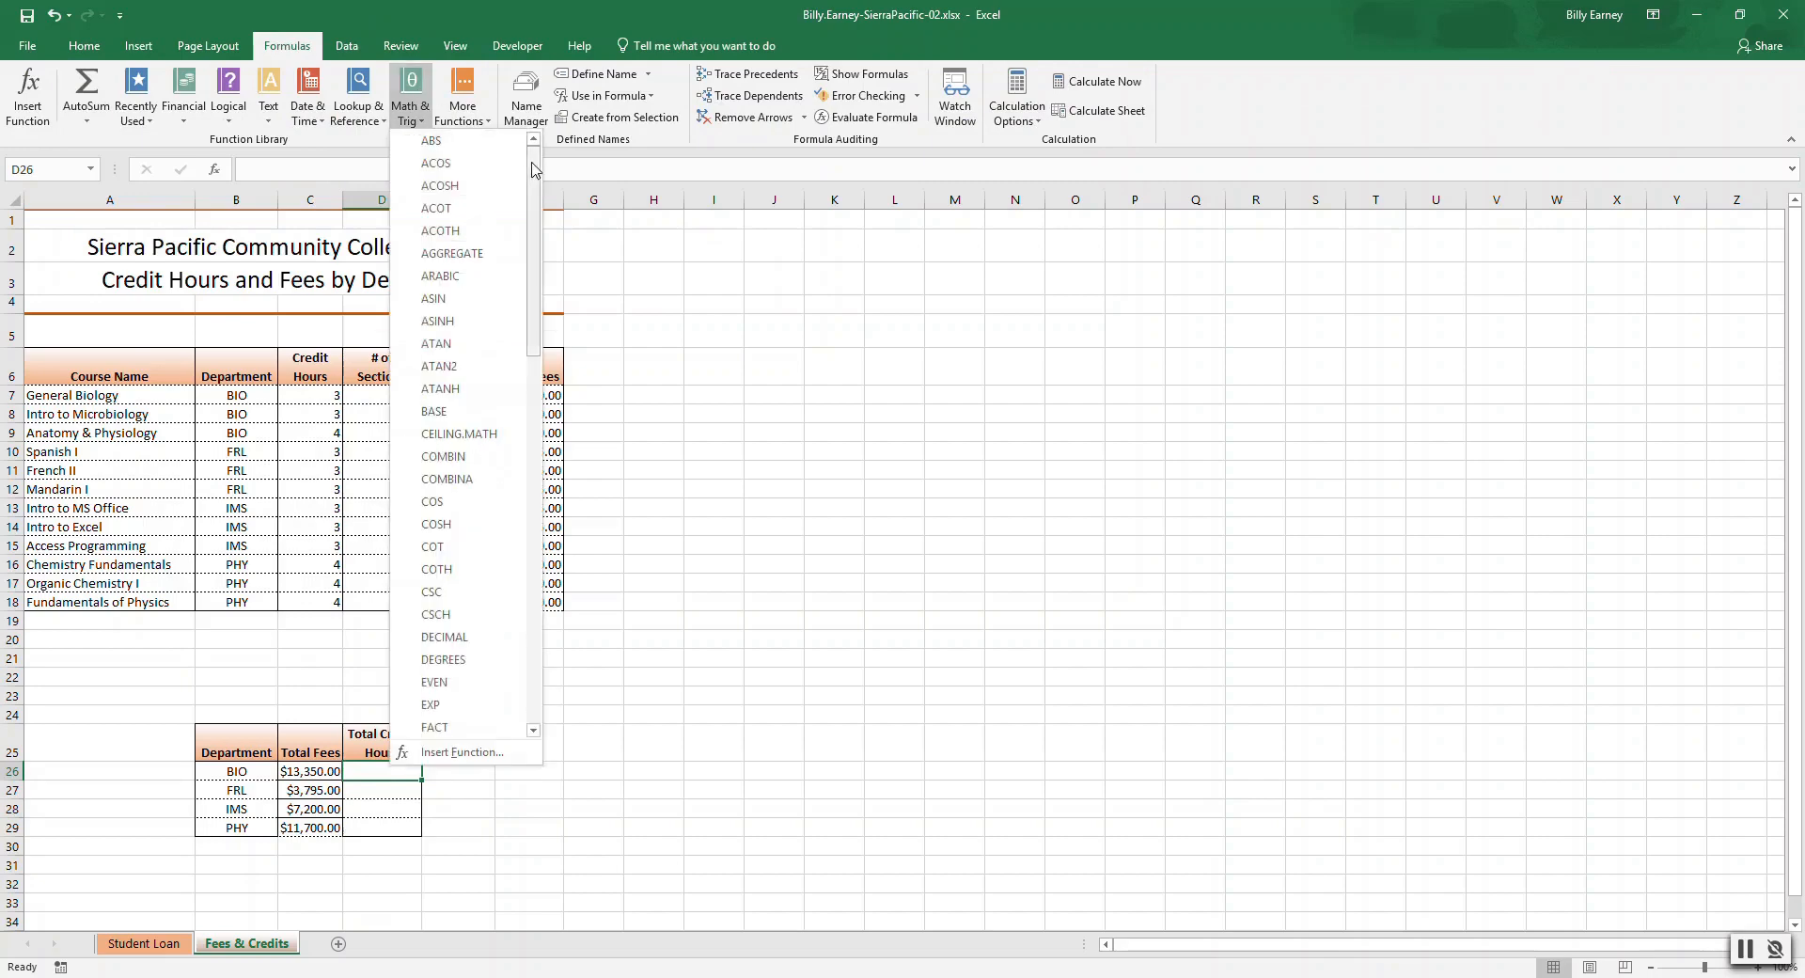
pyautogui.moveTo(533, 167); pyautogui.dragTo(550, 528)
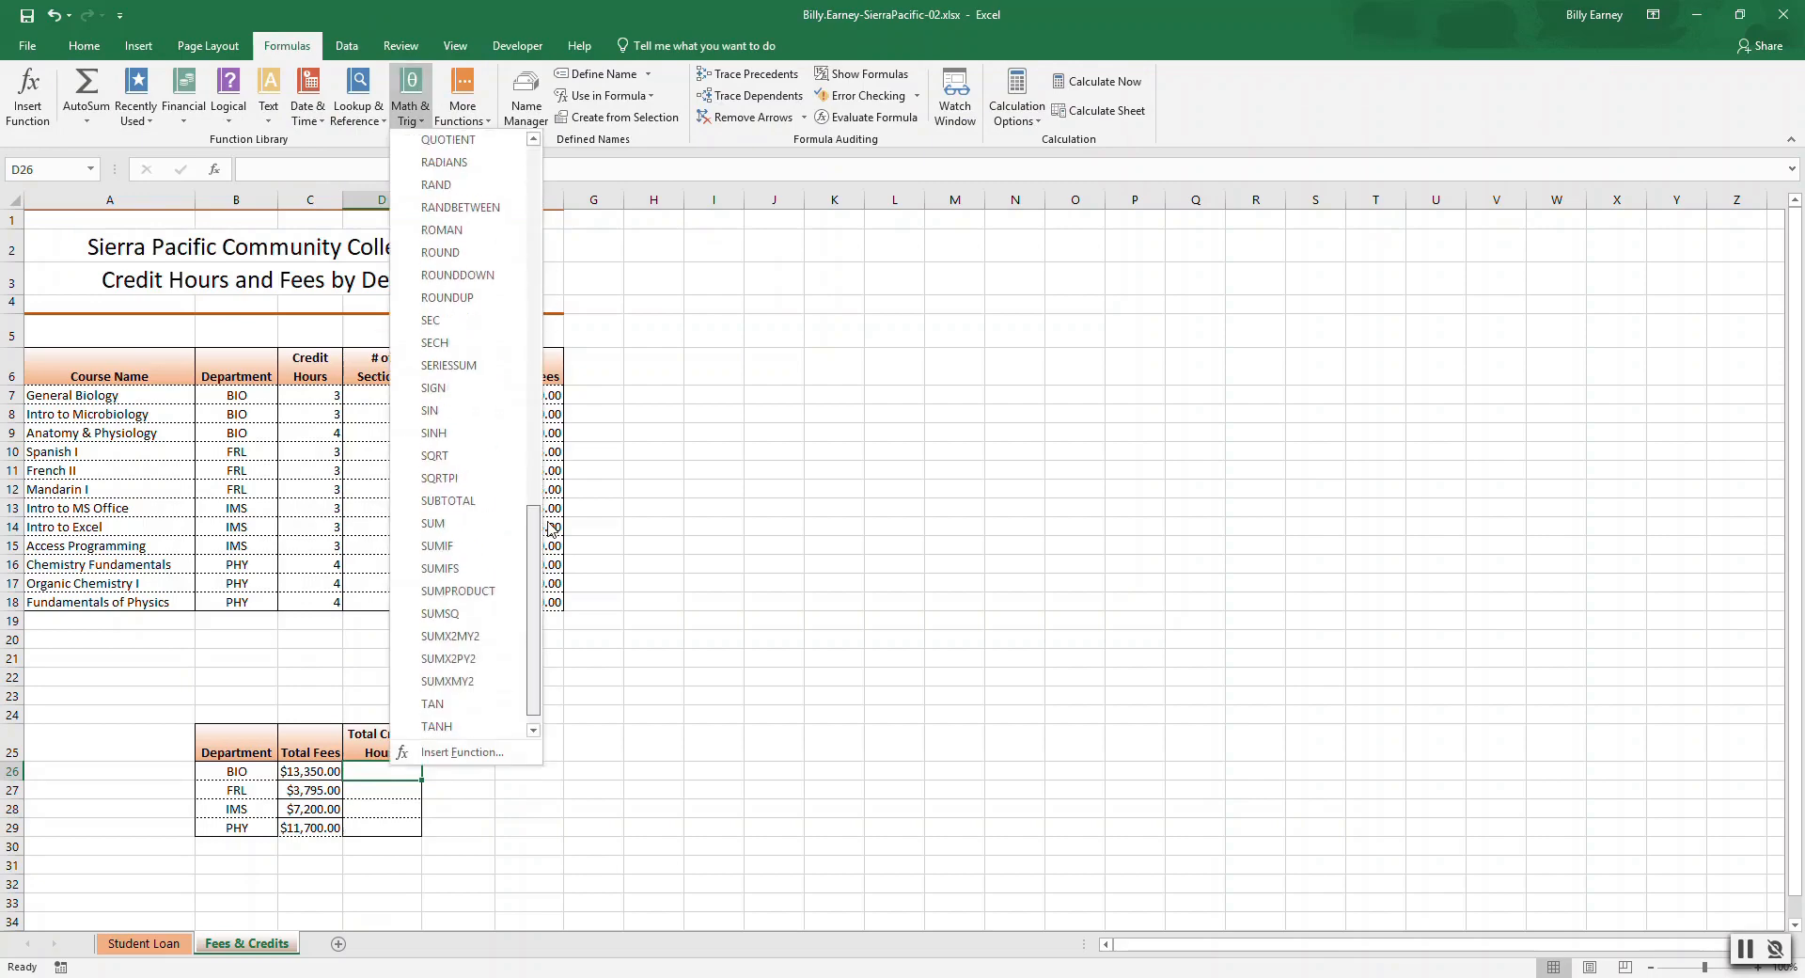
pyautogui.click(479, 590)
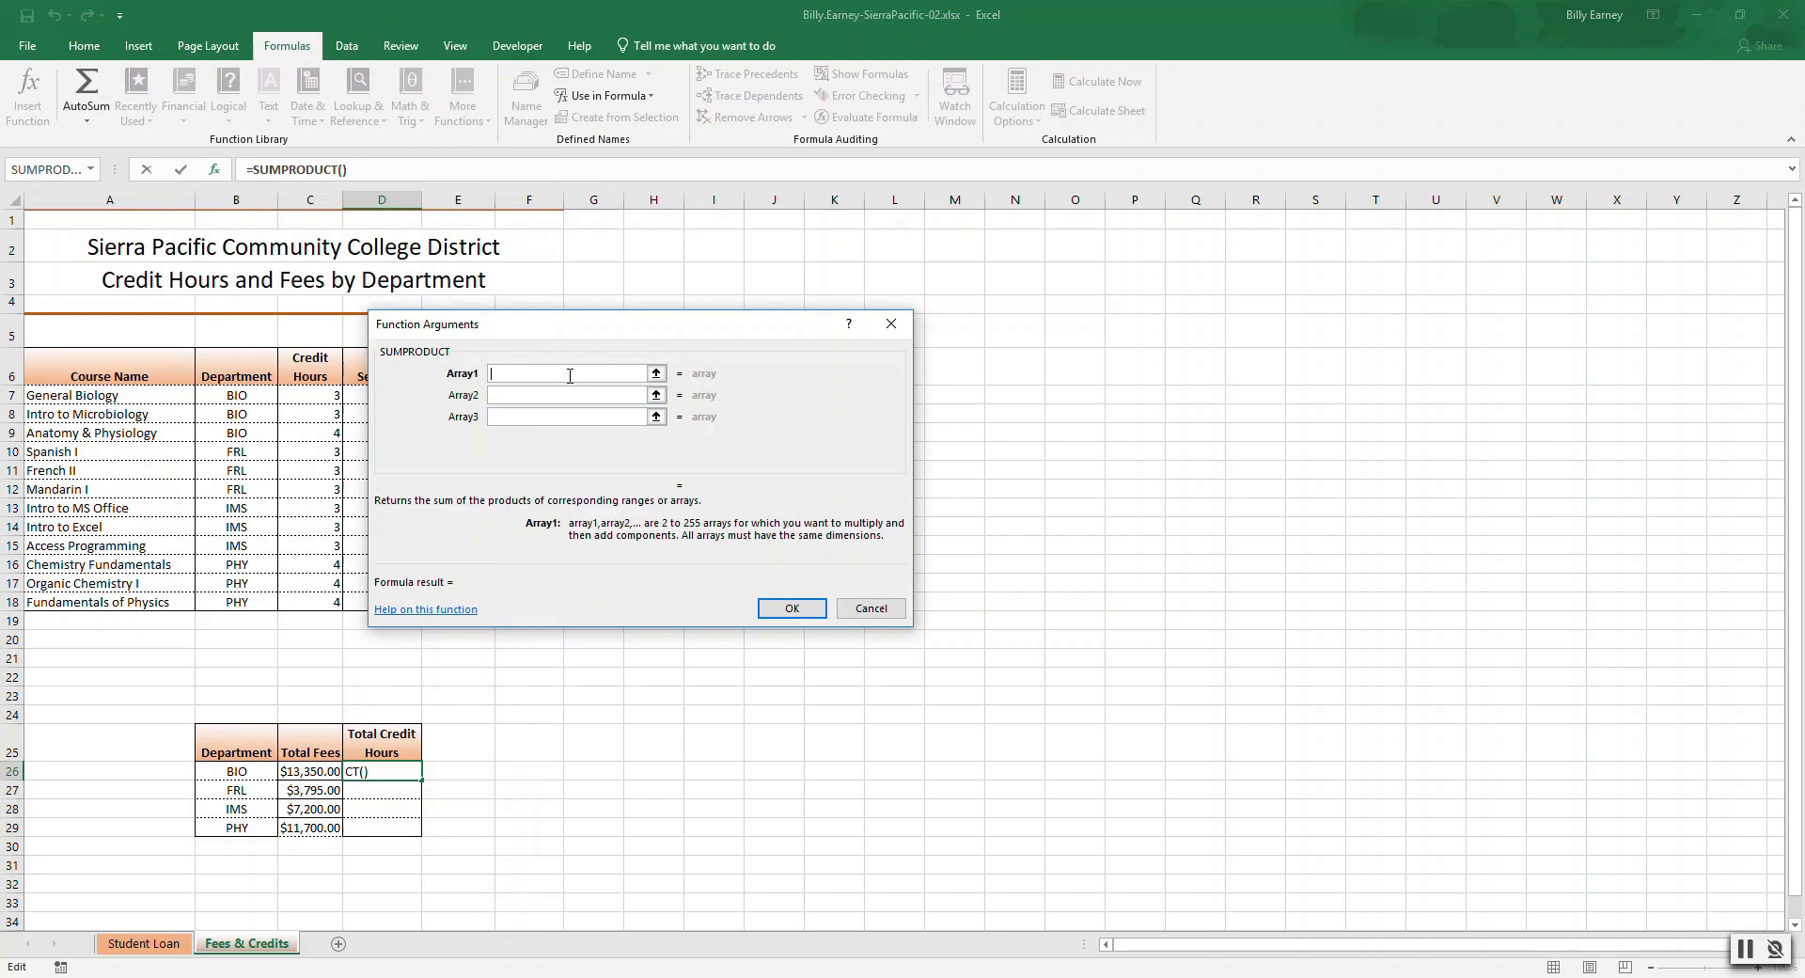
pyautogui.write('C7:C9')
pyautogui.write('D7:')
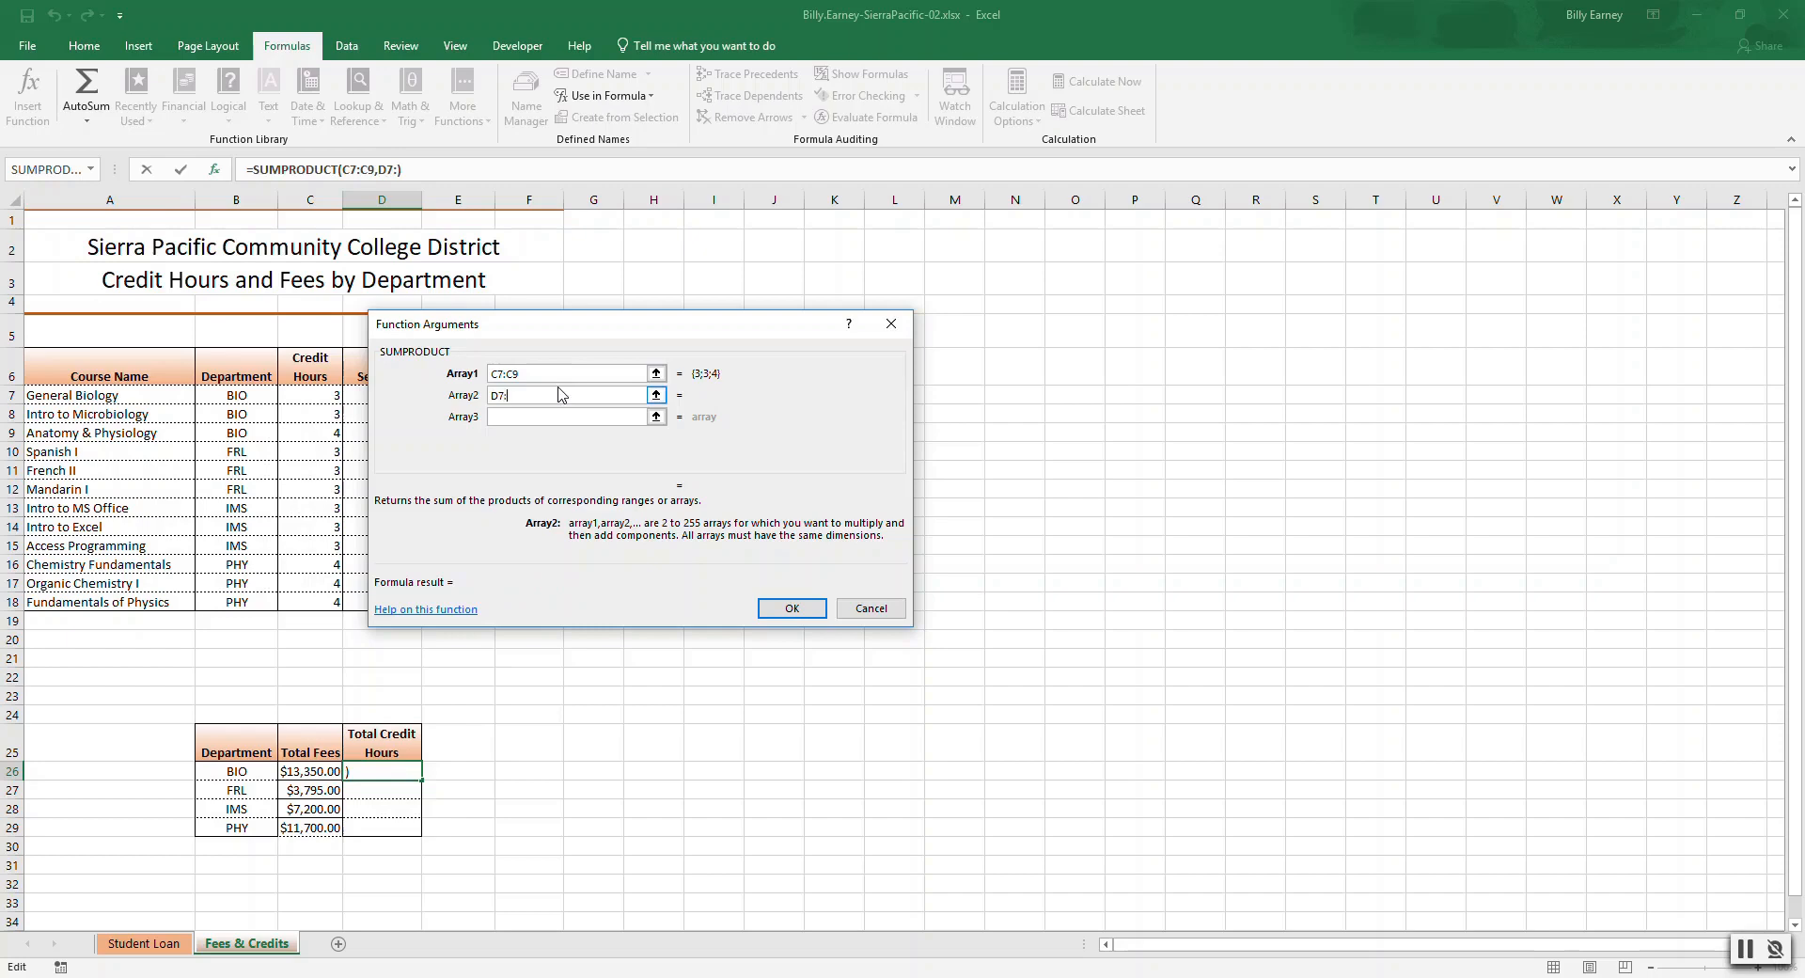
pyautogui.write('D9')
pyautogui.click(796, 608)
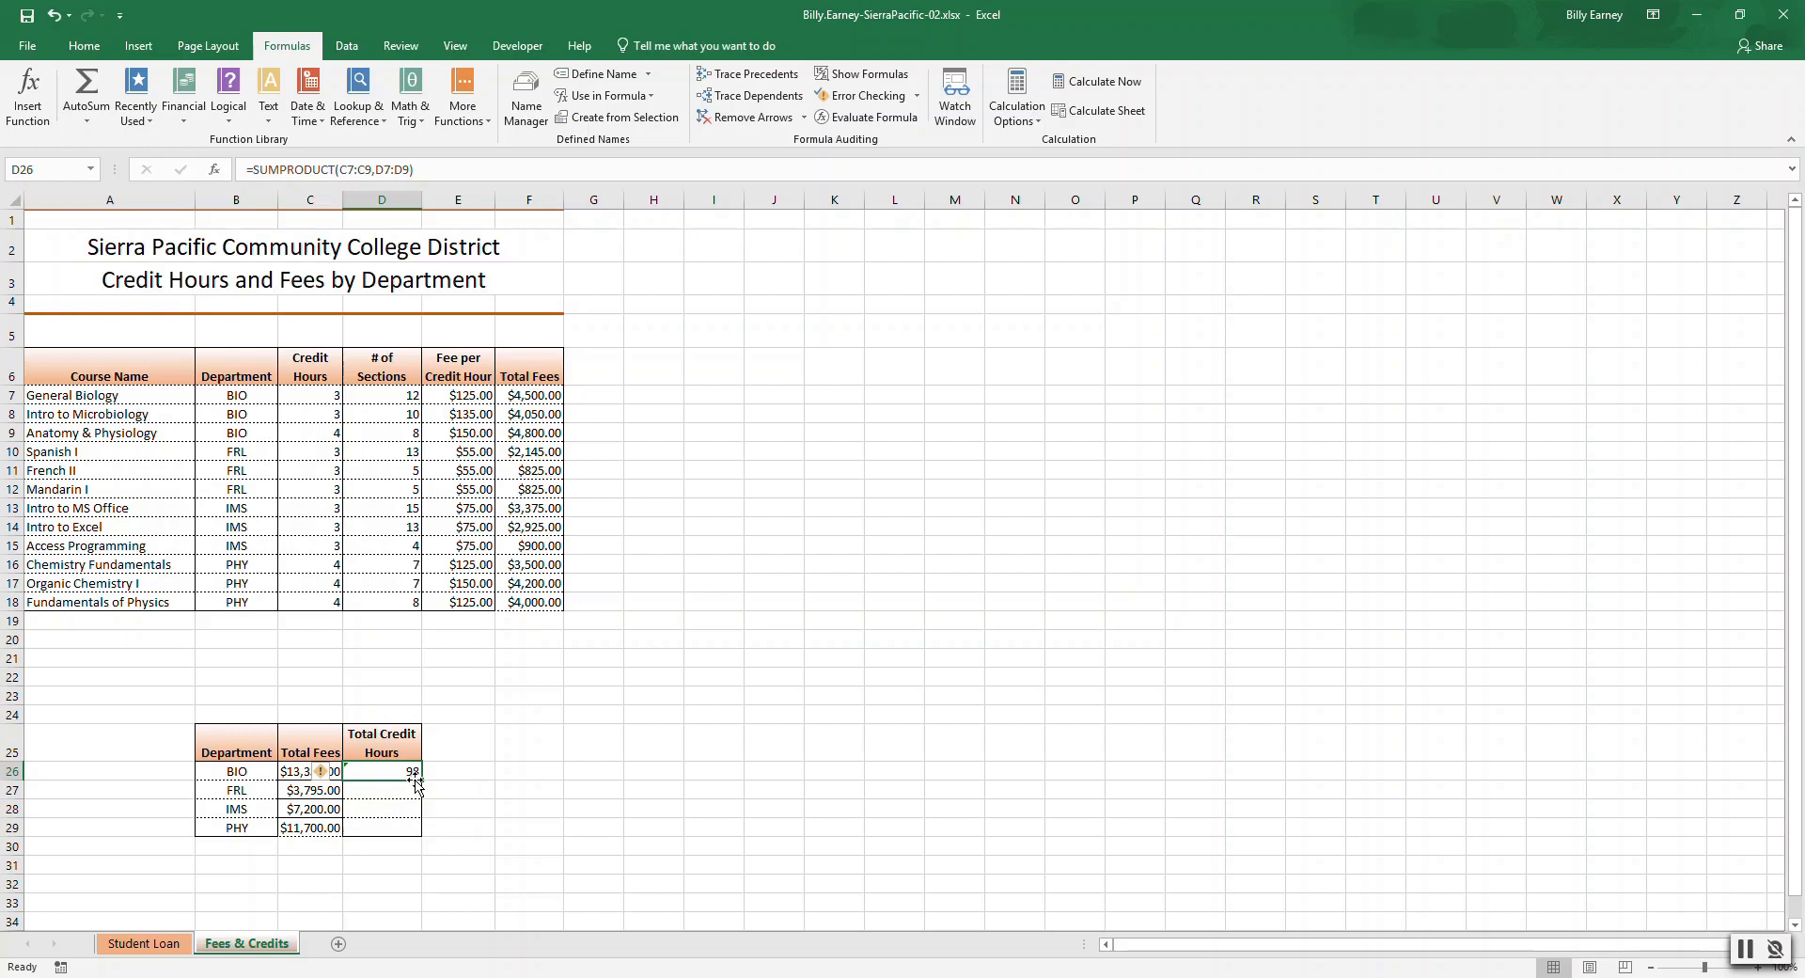
# Ignore the omitted-adjacent-cells error on BIO's Total Credit Hours and fill the SUMPRODUCT down through PHY.
pyautogui.click(335, 773)
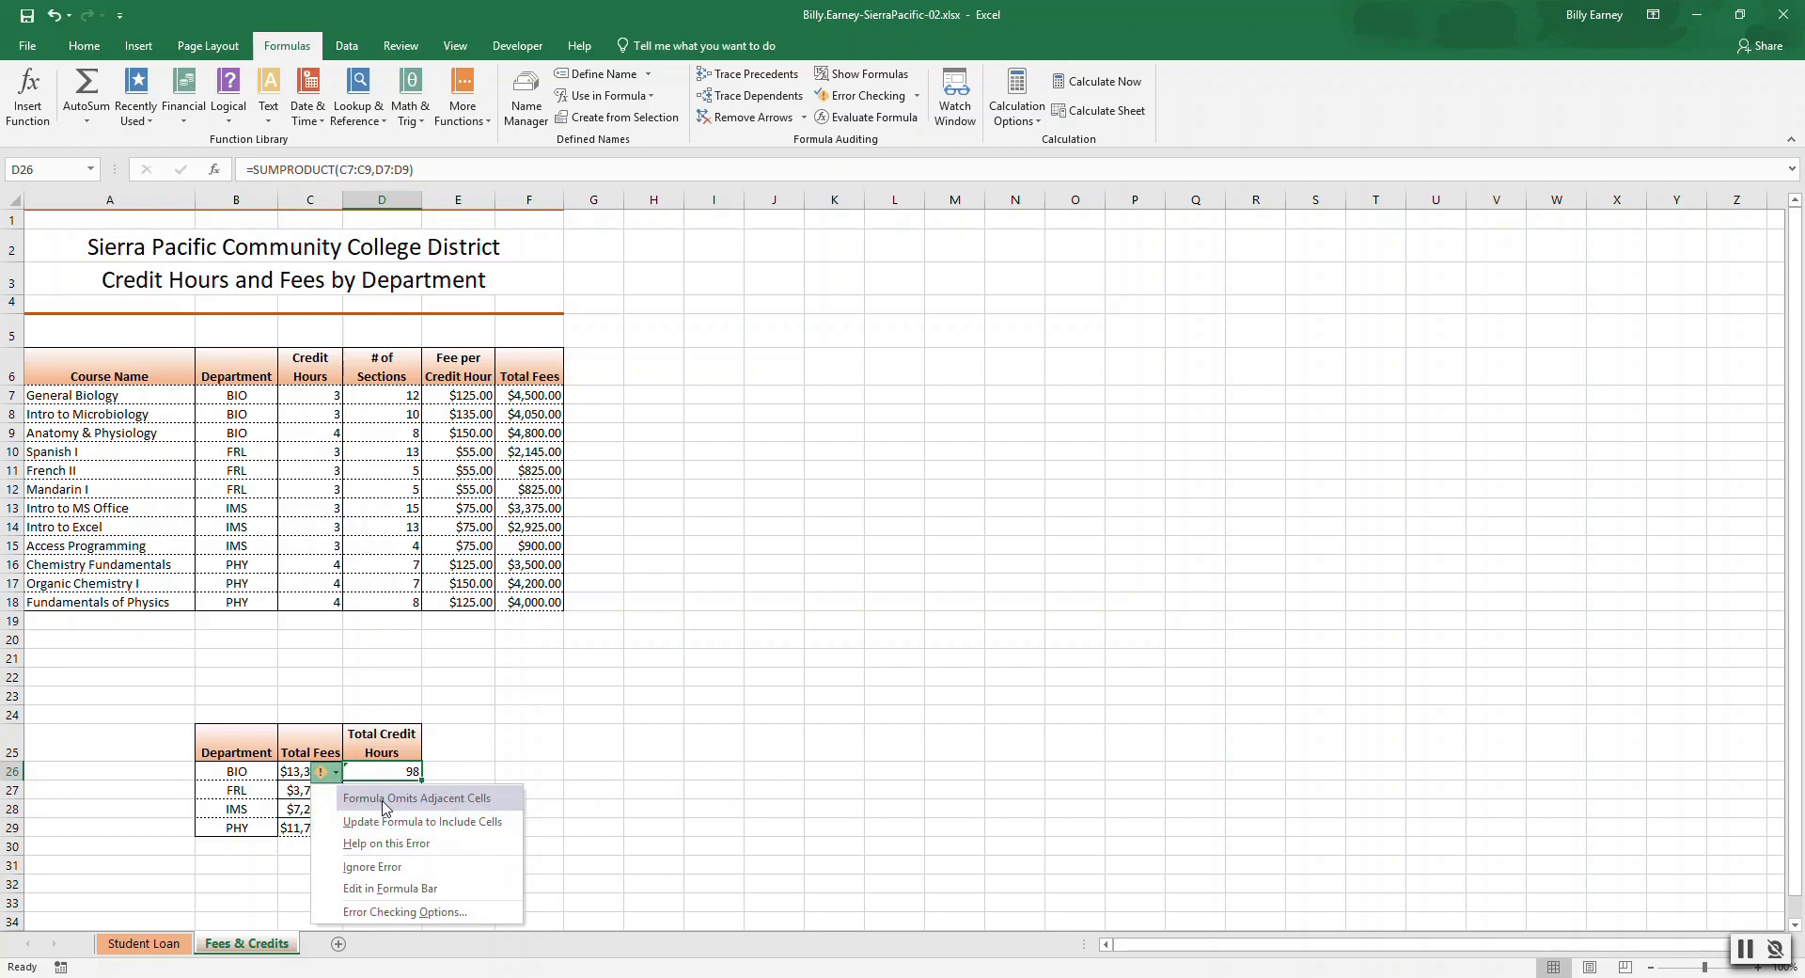
pyautogui.click(508, 754)
pyautogui.click(364, 775)
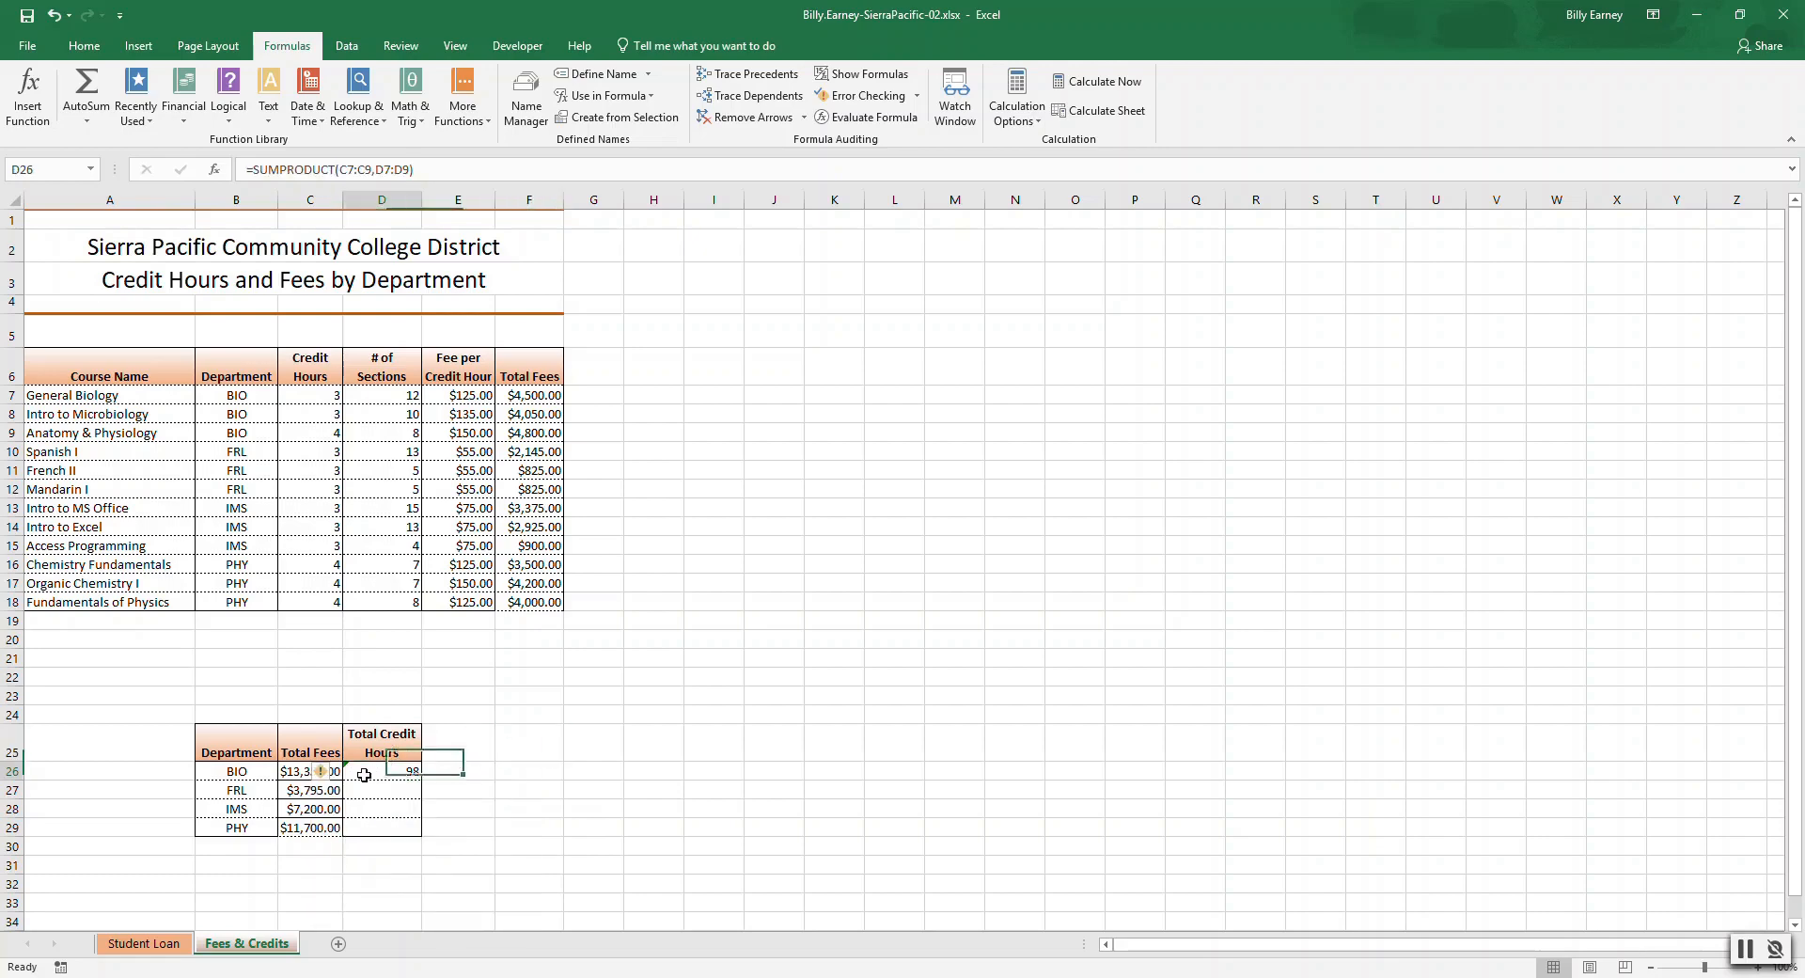
pyautogui.moveTo(321, 775)
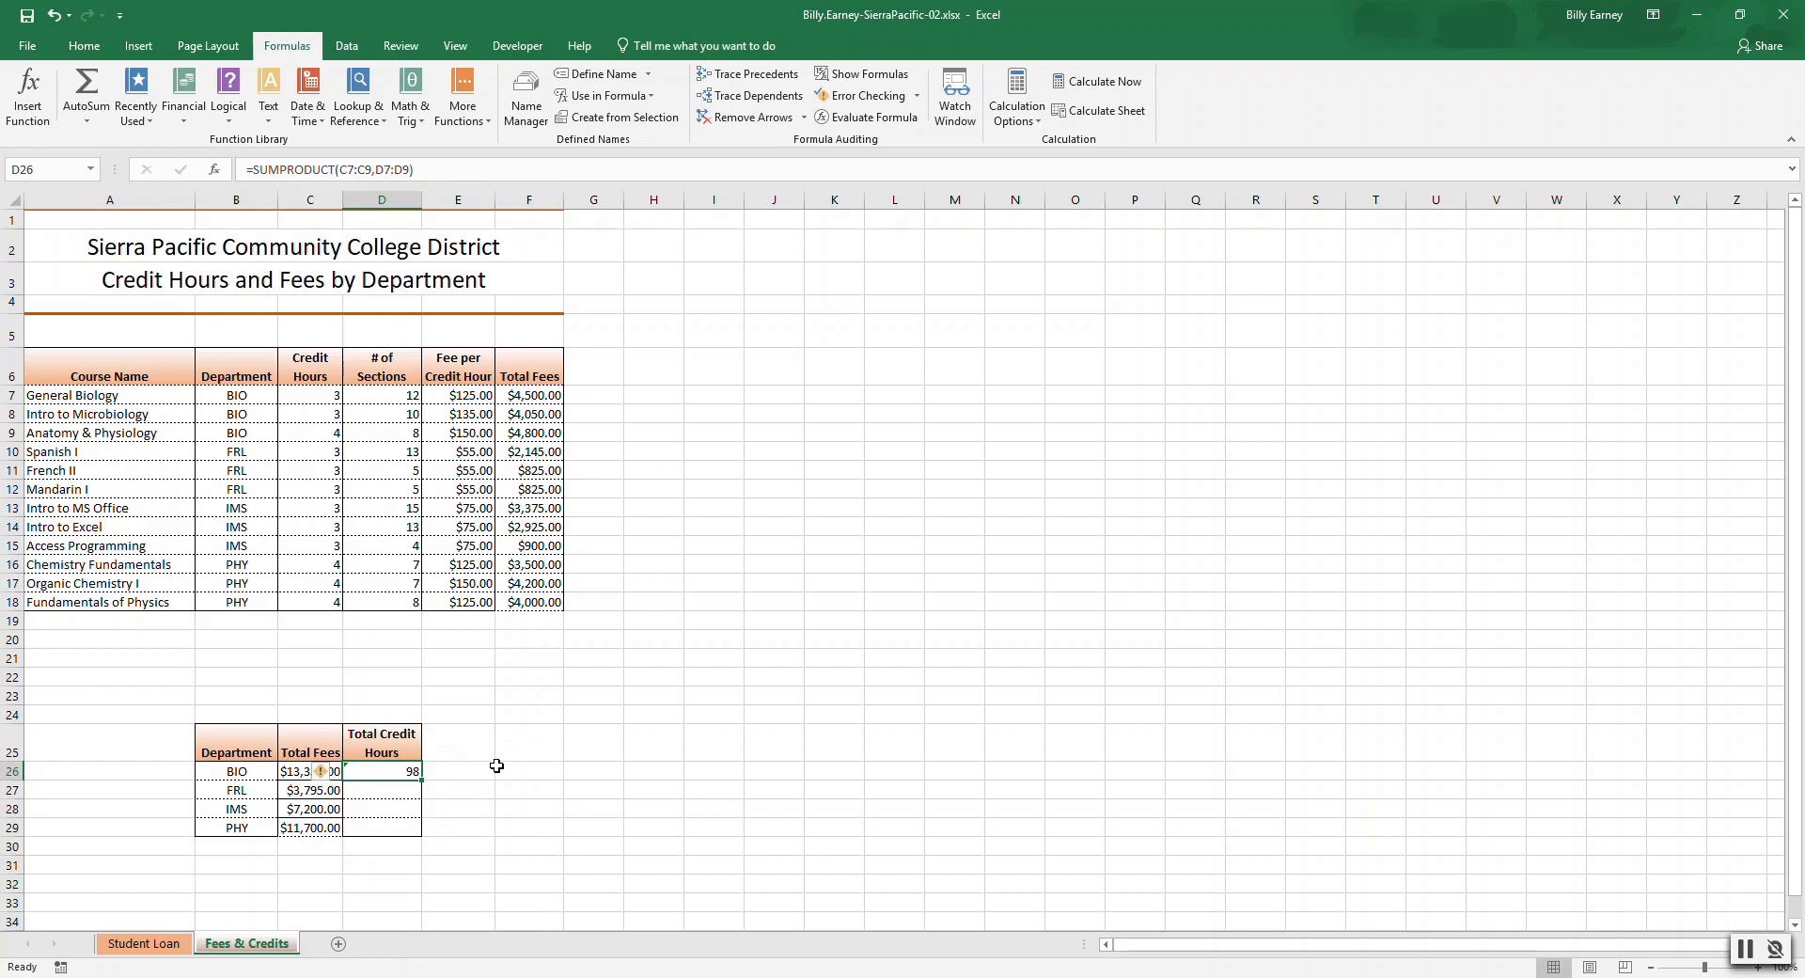
pyautogui.click(321, 774)
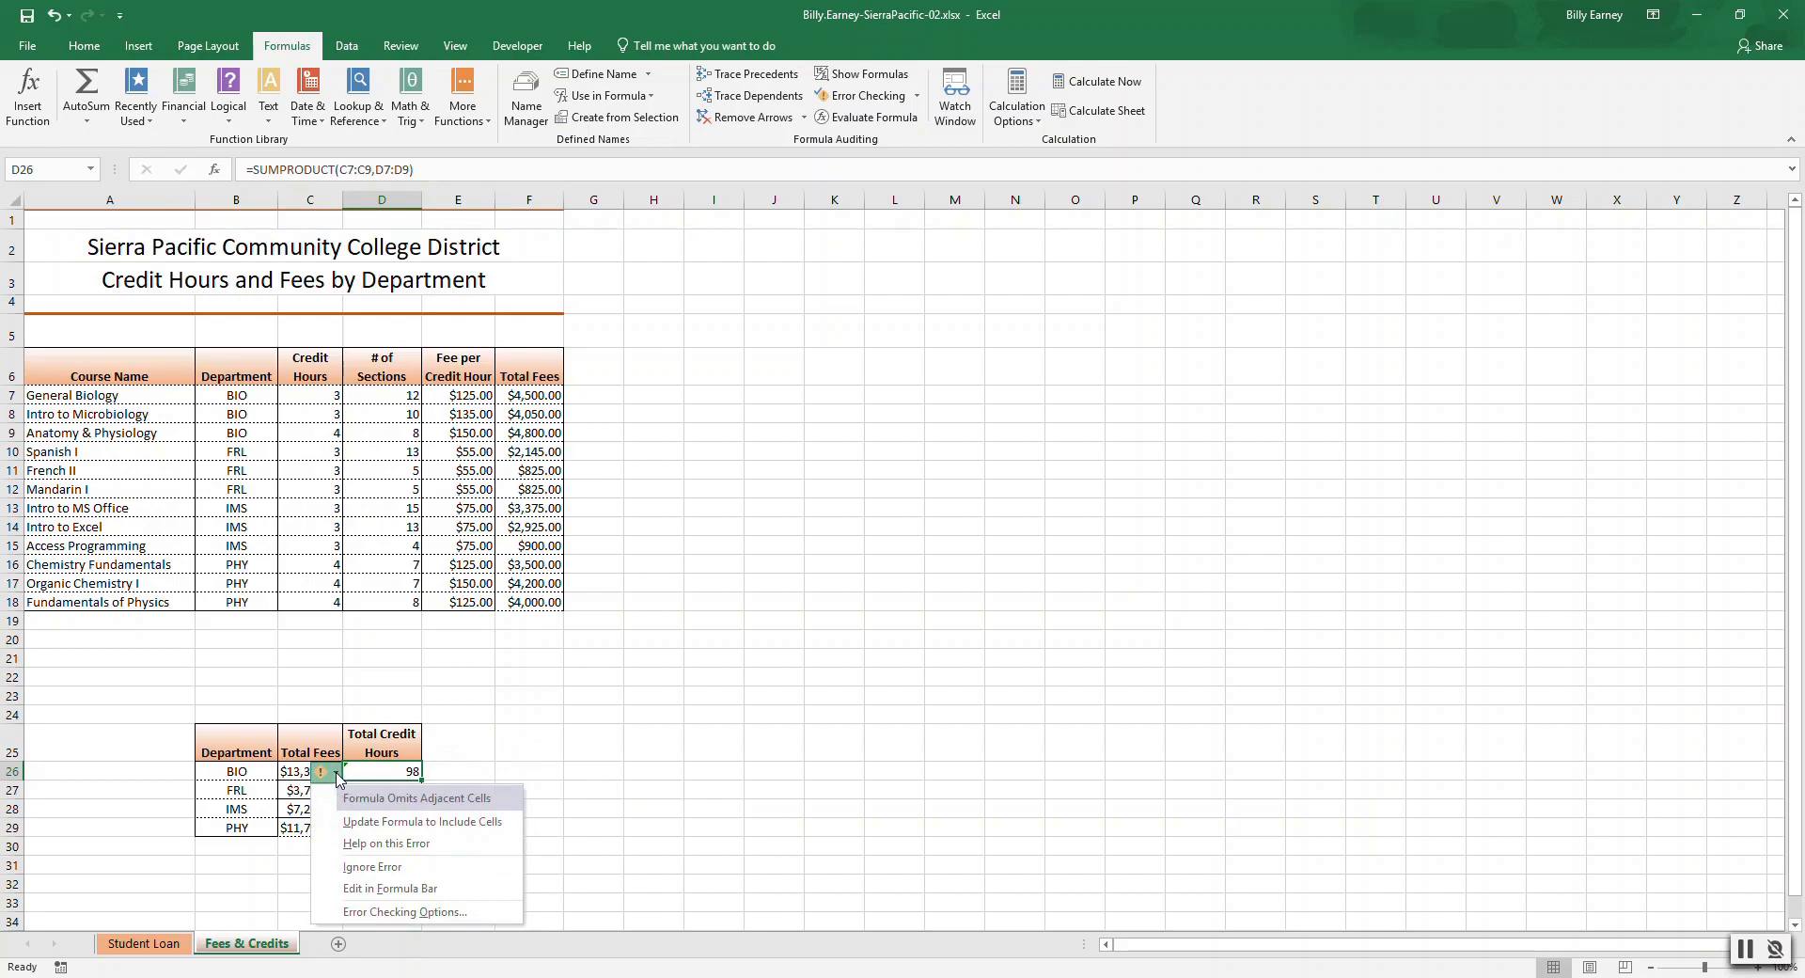
pyautogui.click(383, 865)
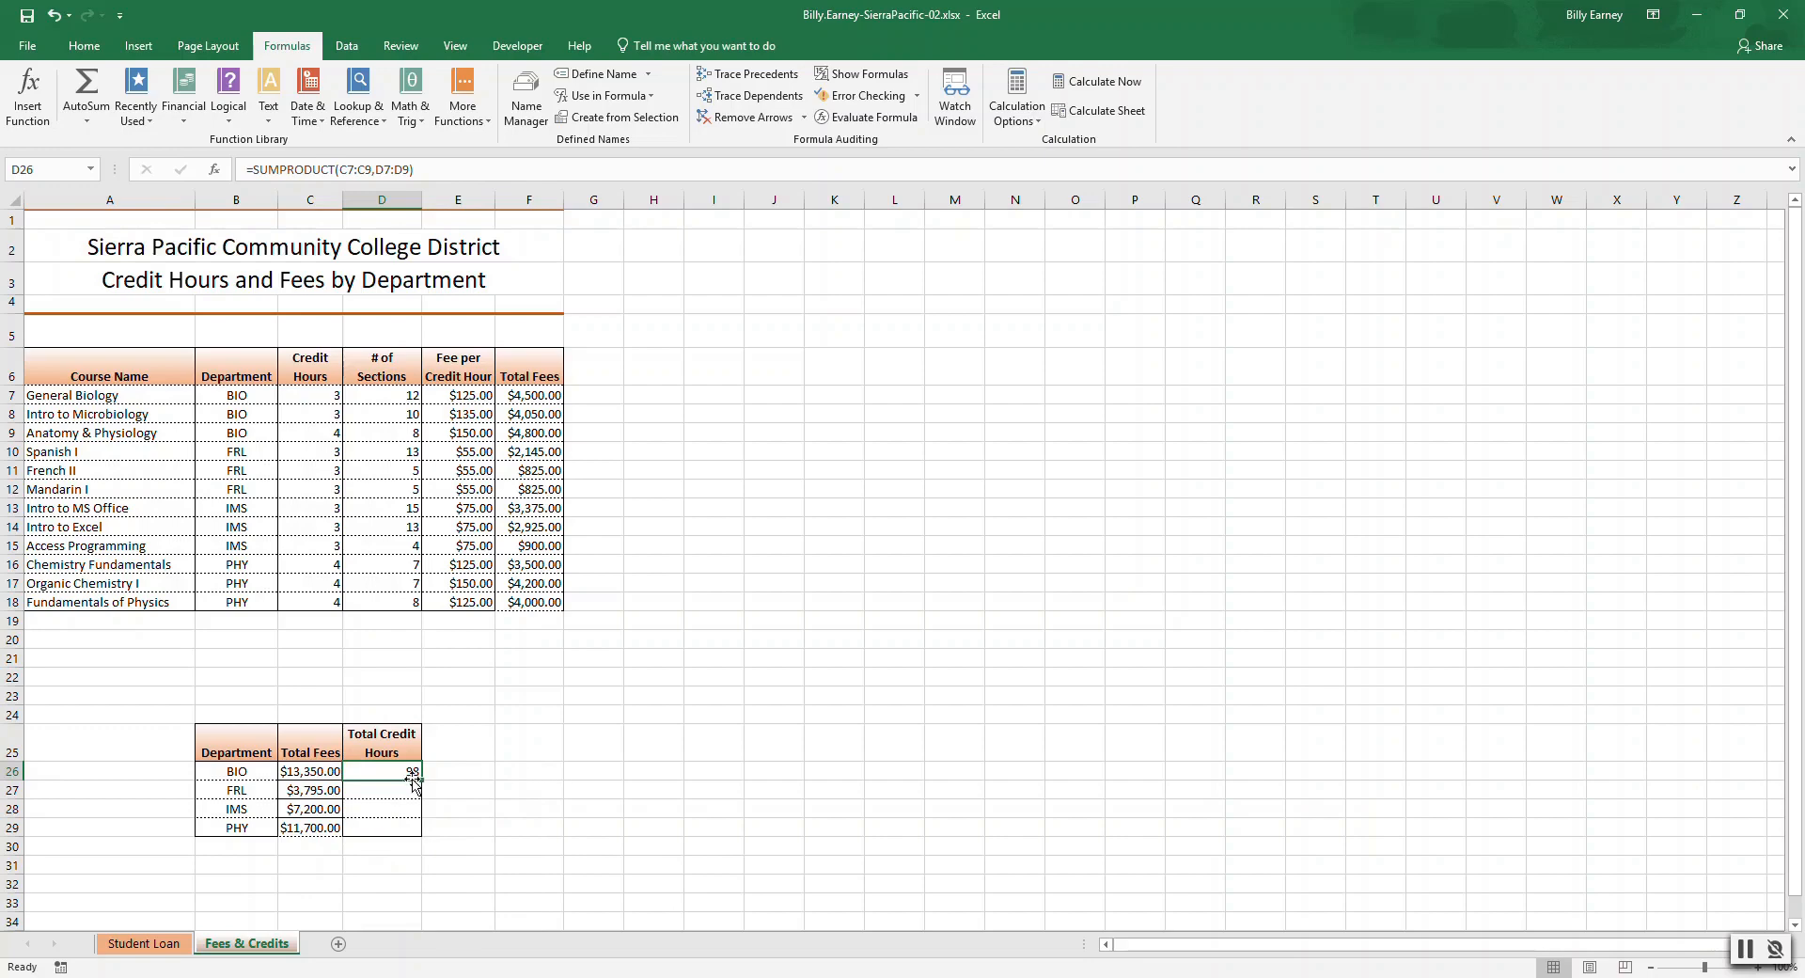
pyautogui.moveTo(419, 781); pyautogui.dragTo(420, 844)
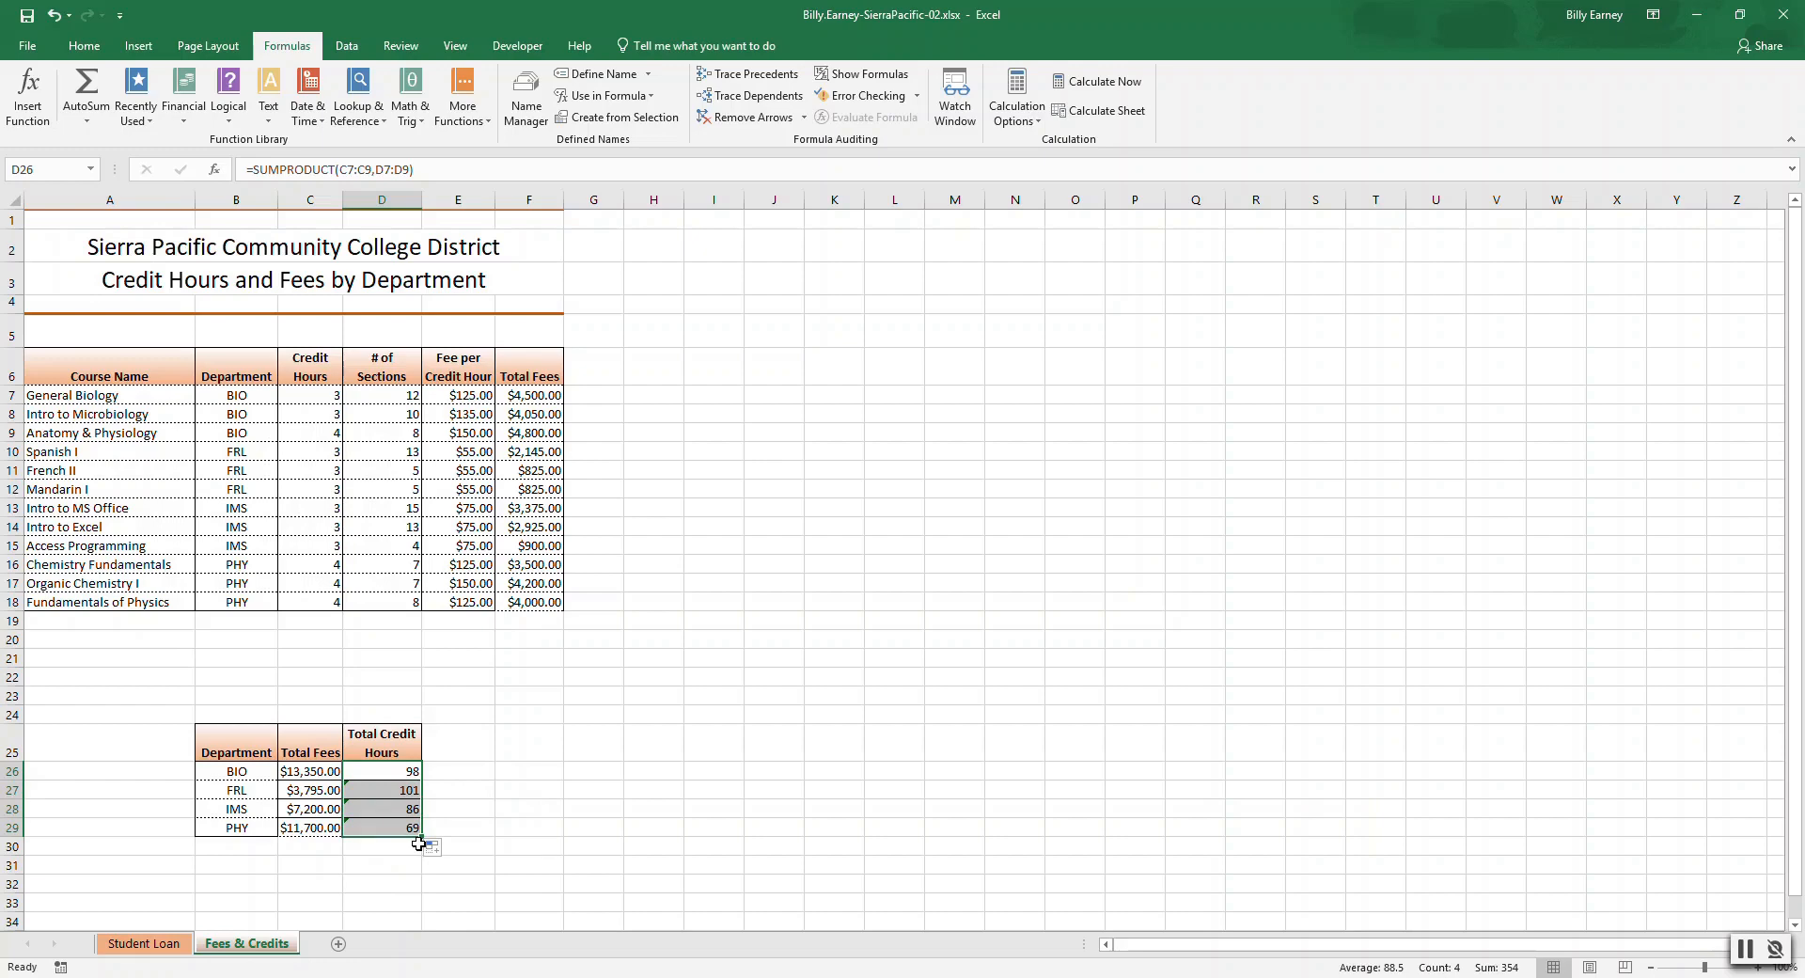
# Open the Function Arguments for FRL's Total Credit Hours SUMPRODUCT and change Array1 to C10:C12.
pyautogui.click(402, 792)
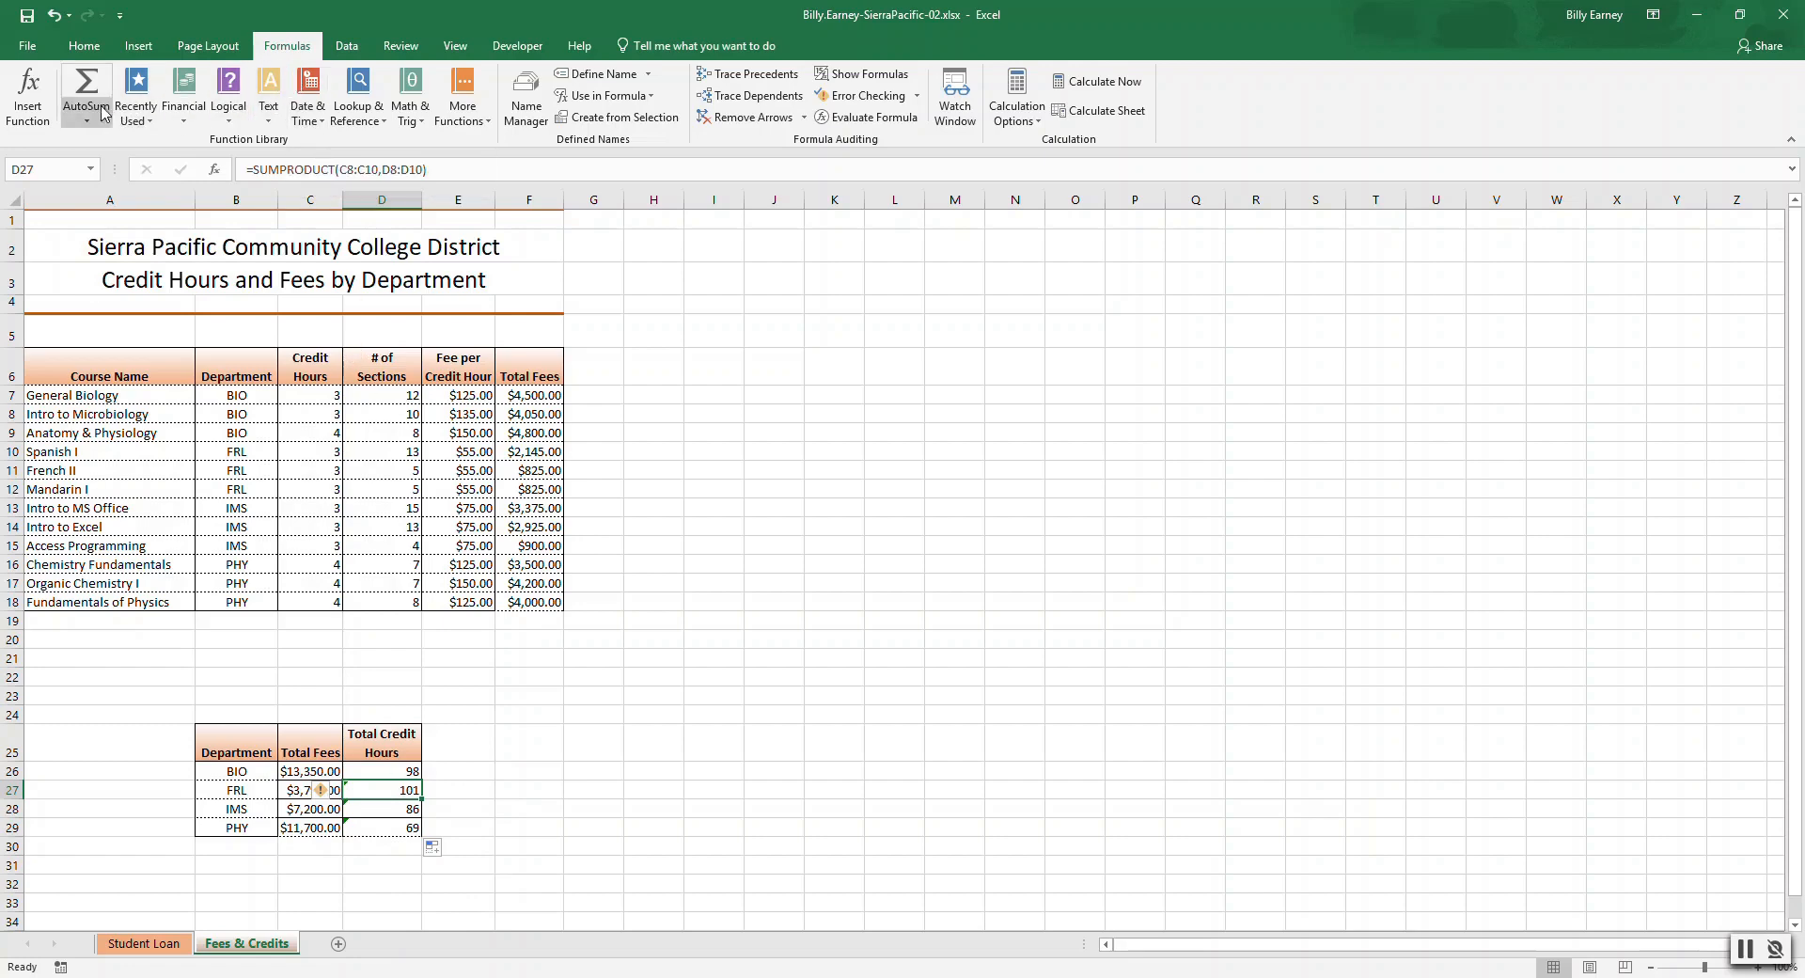
pyautogui.click(36, 113)
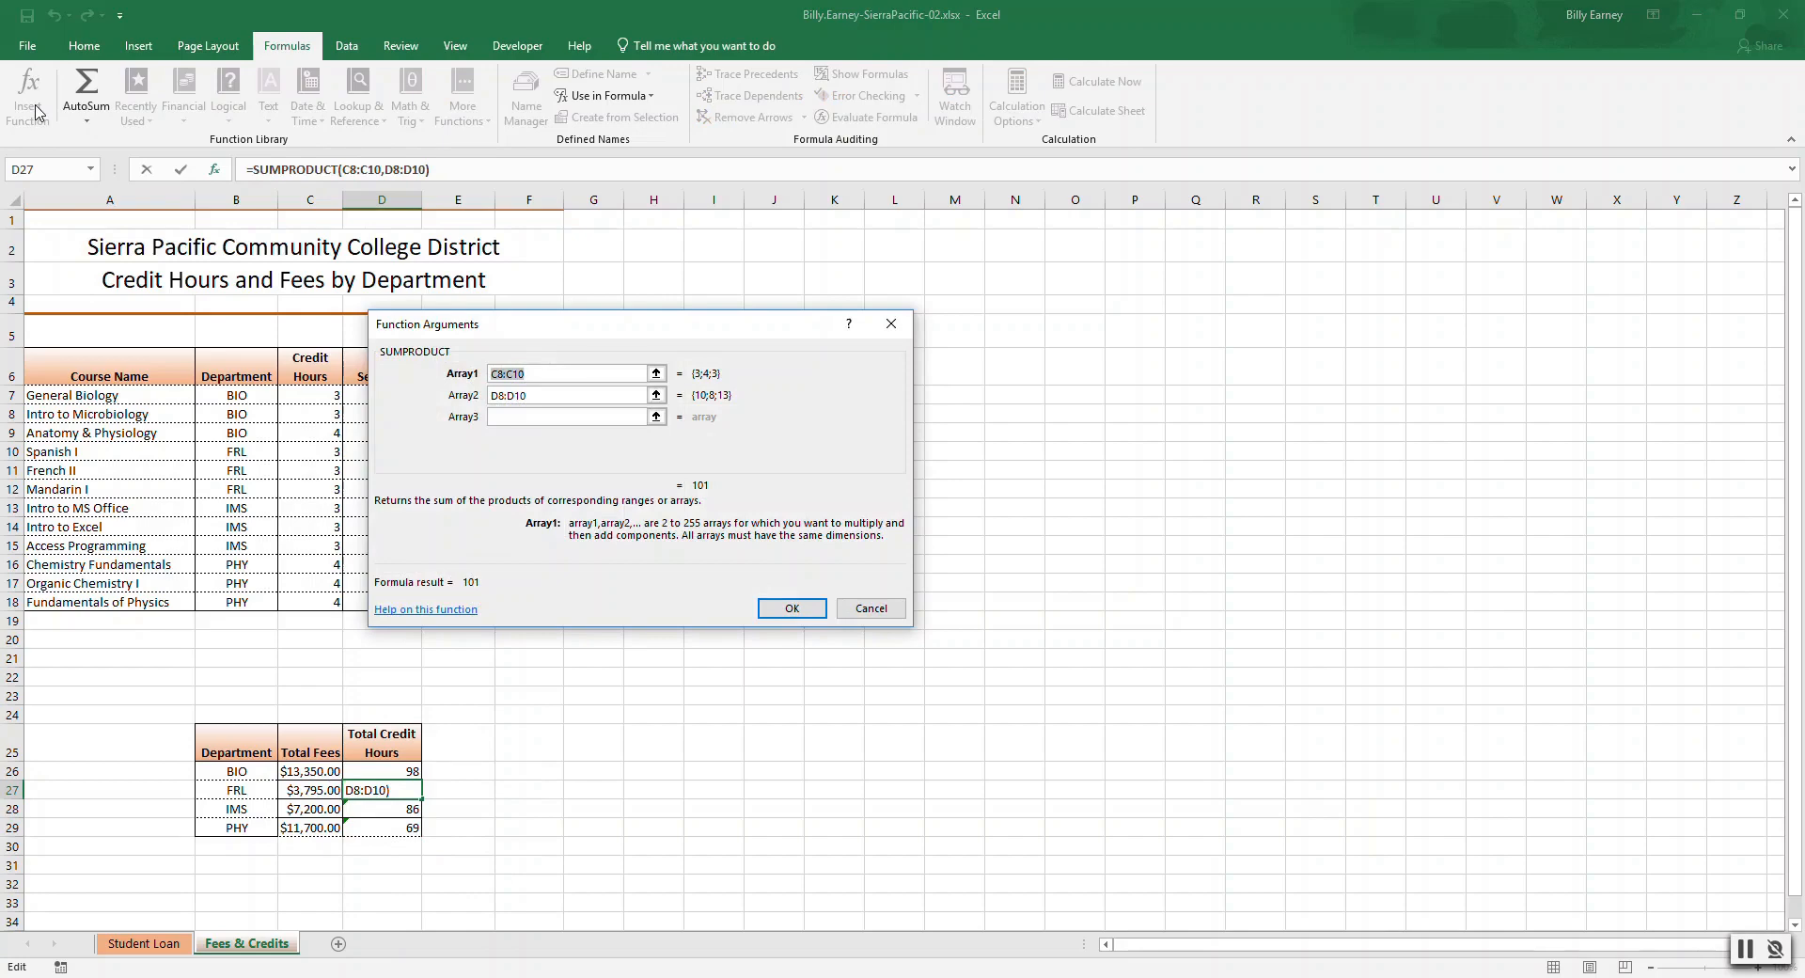
pyautogui.click(557, 373)
pyautogui.press('BackSpace')
pyautogui.write('1')
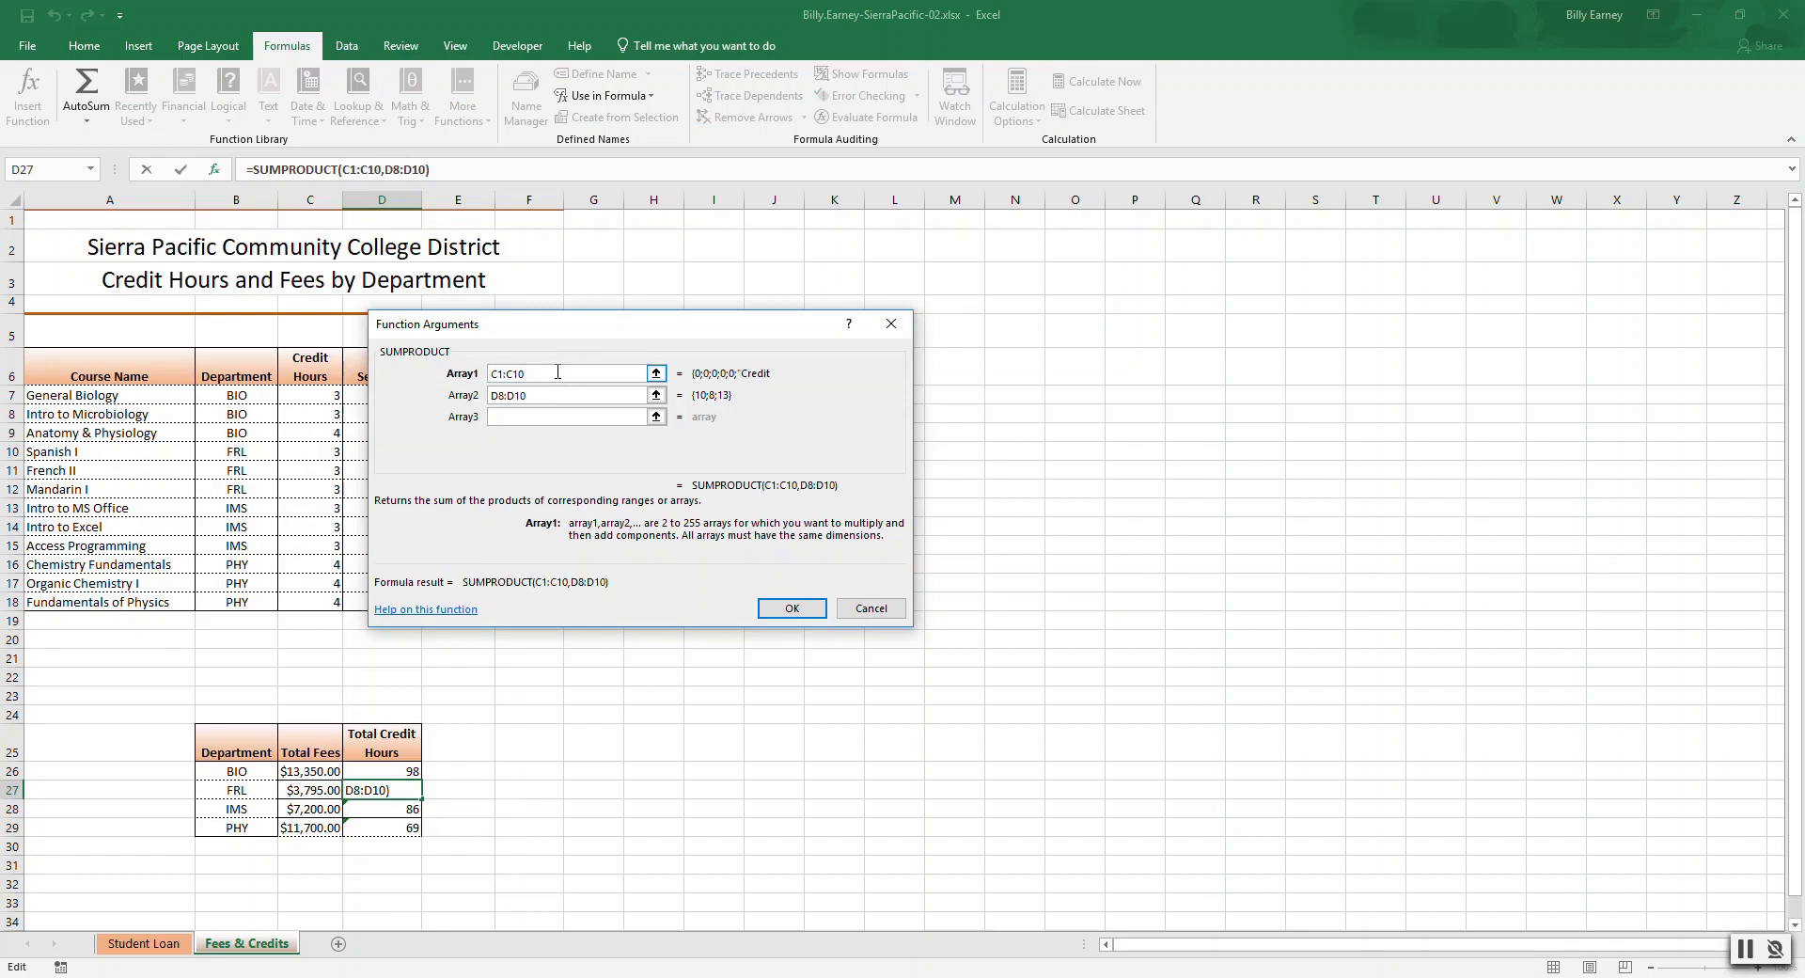
pyautogui.write('0')
pyautogui.press('Delete')
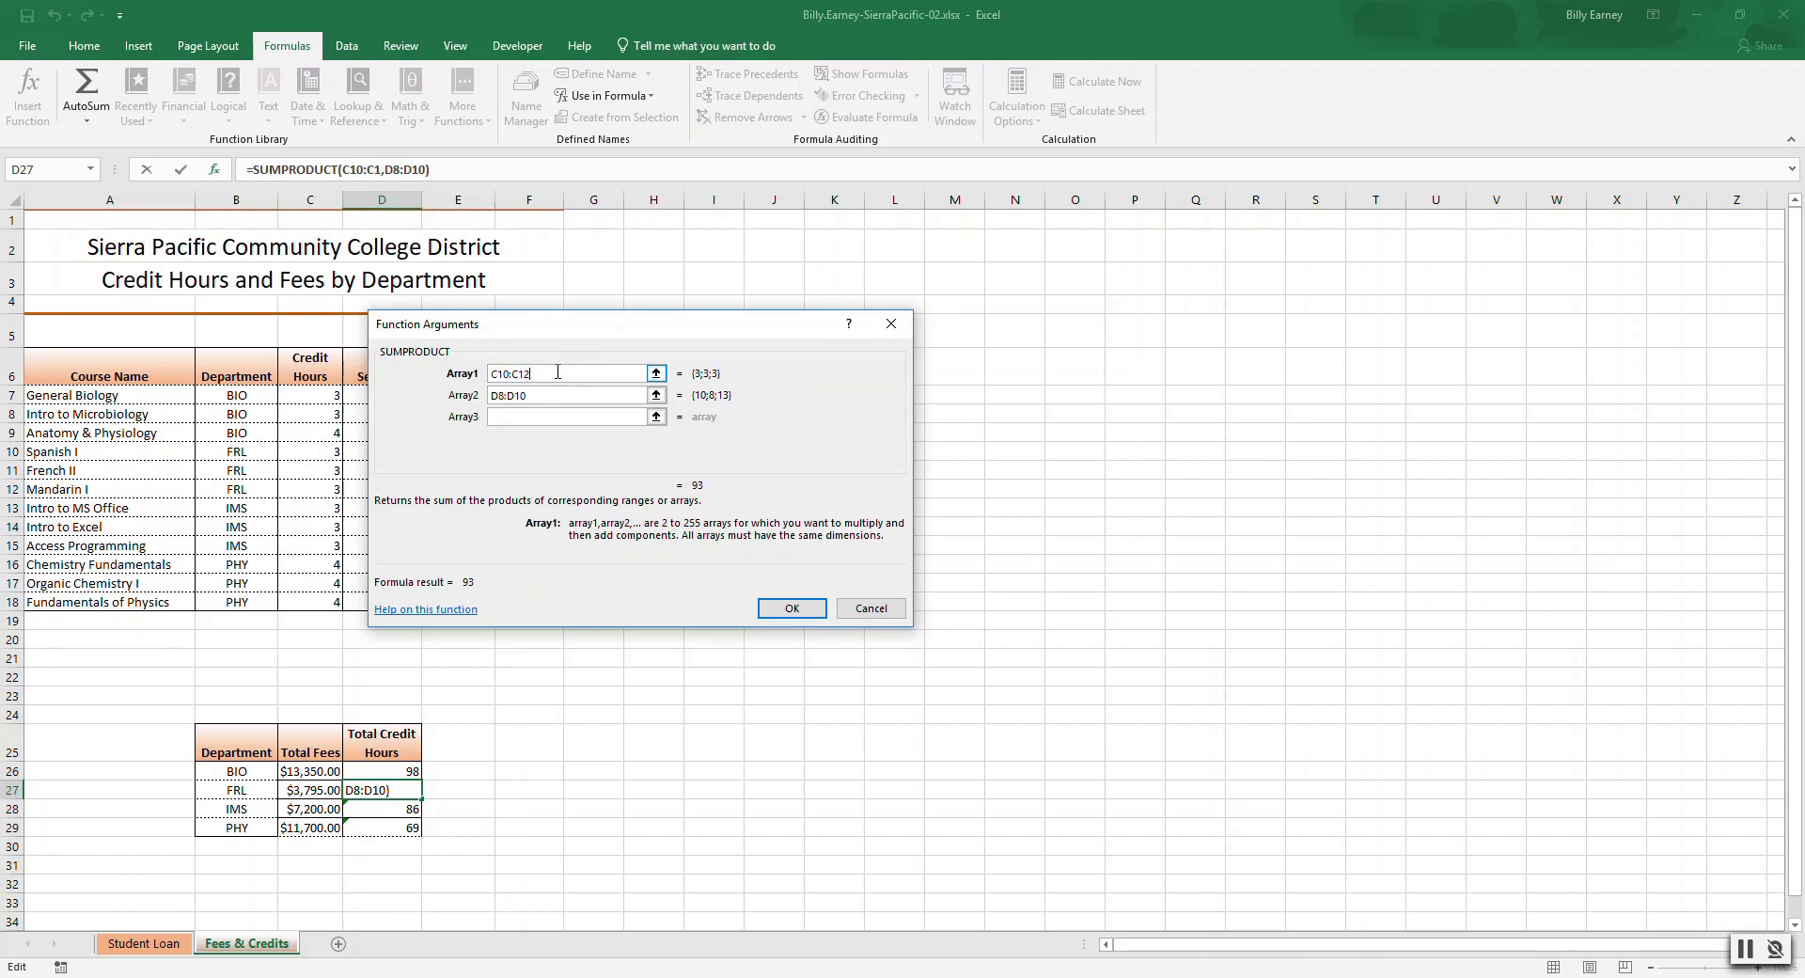
pyautogui.write('2')
pyautogui.click(553, 394)
pyautogui.press('Return')
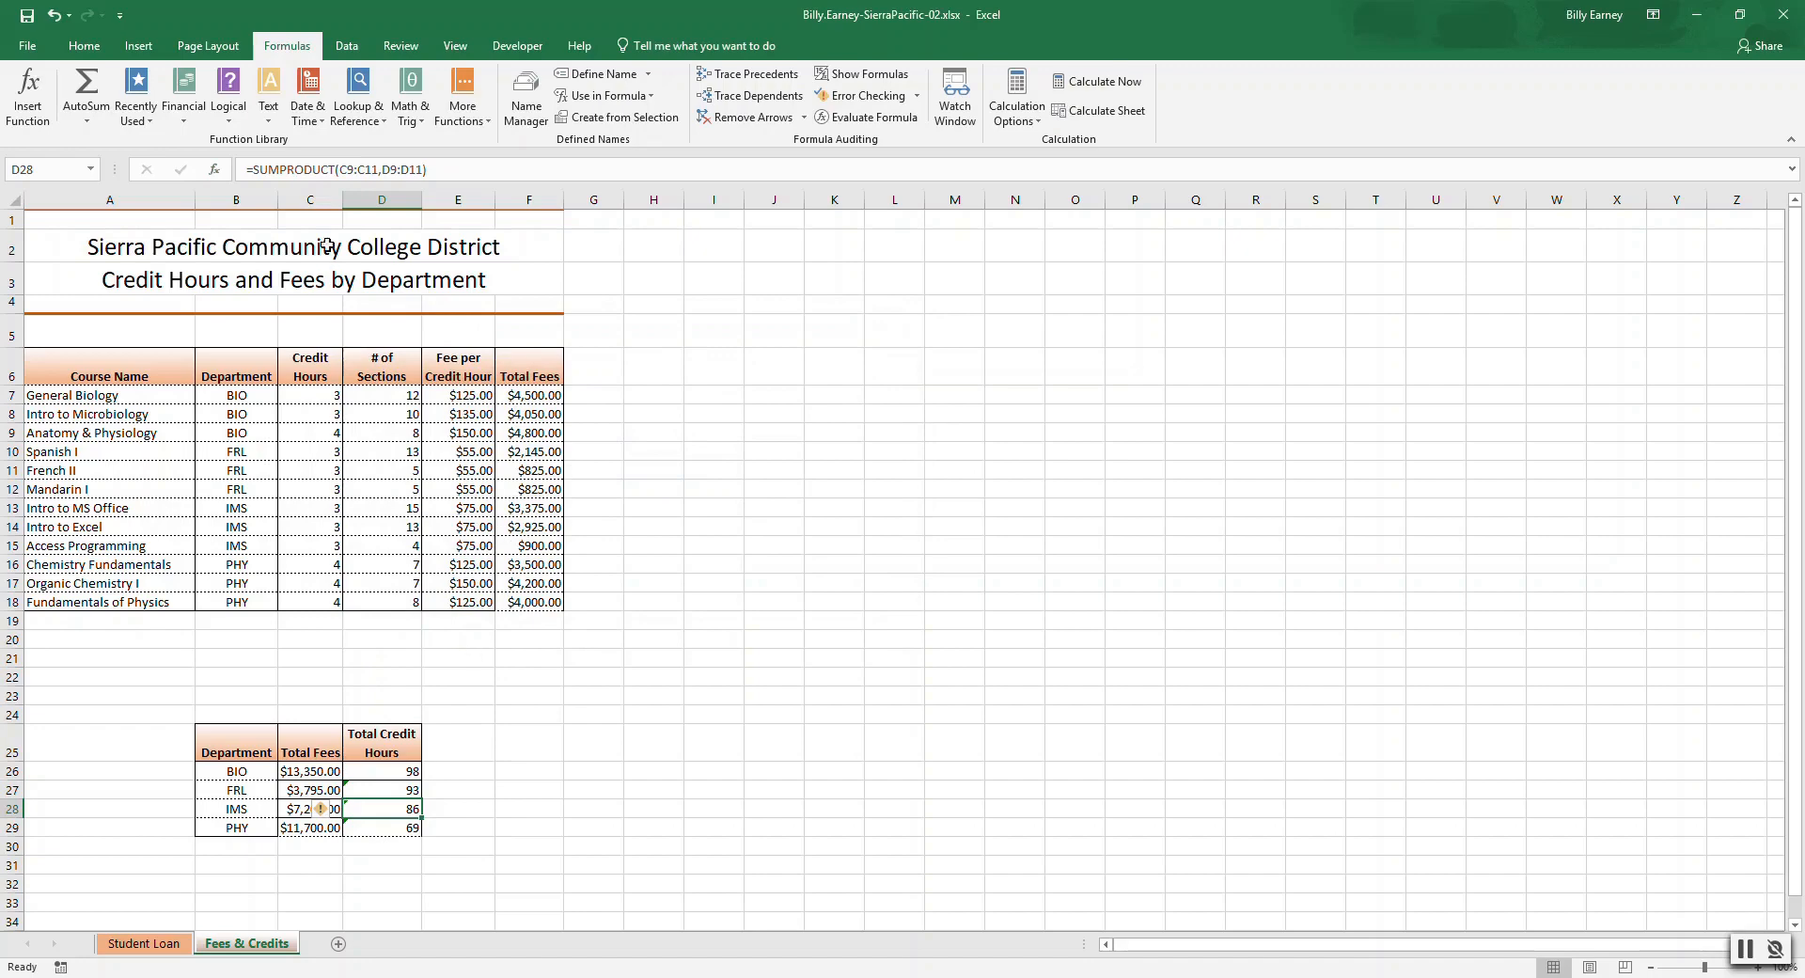
# Edit IMS's Total Credit Hours SUMPRODUCT so Array1 is C10:C12 and Array2 is D10:D12.
pyautogui.click(28, 94)
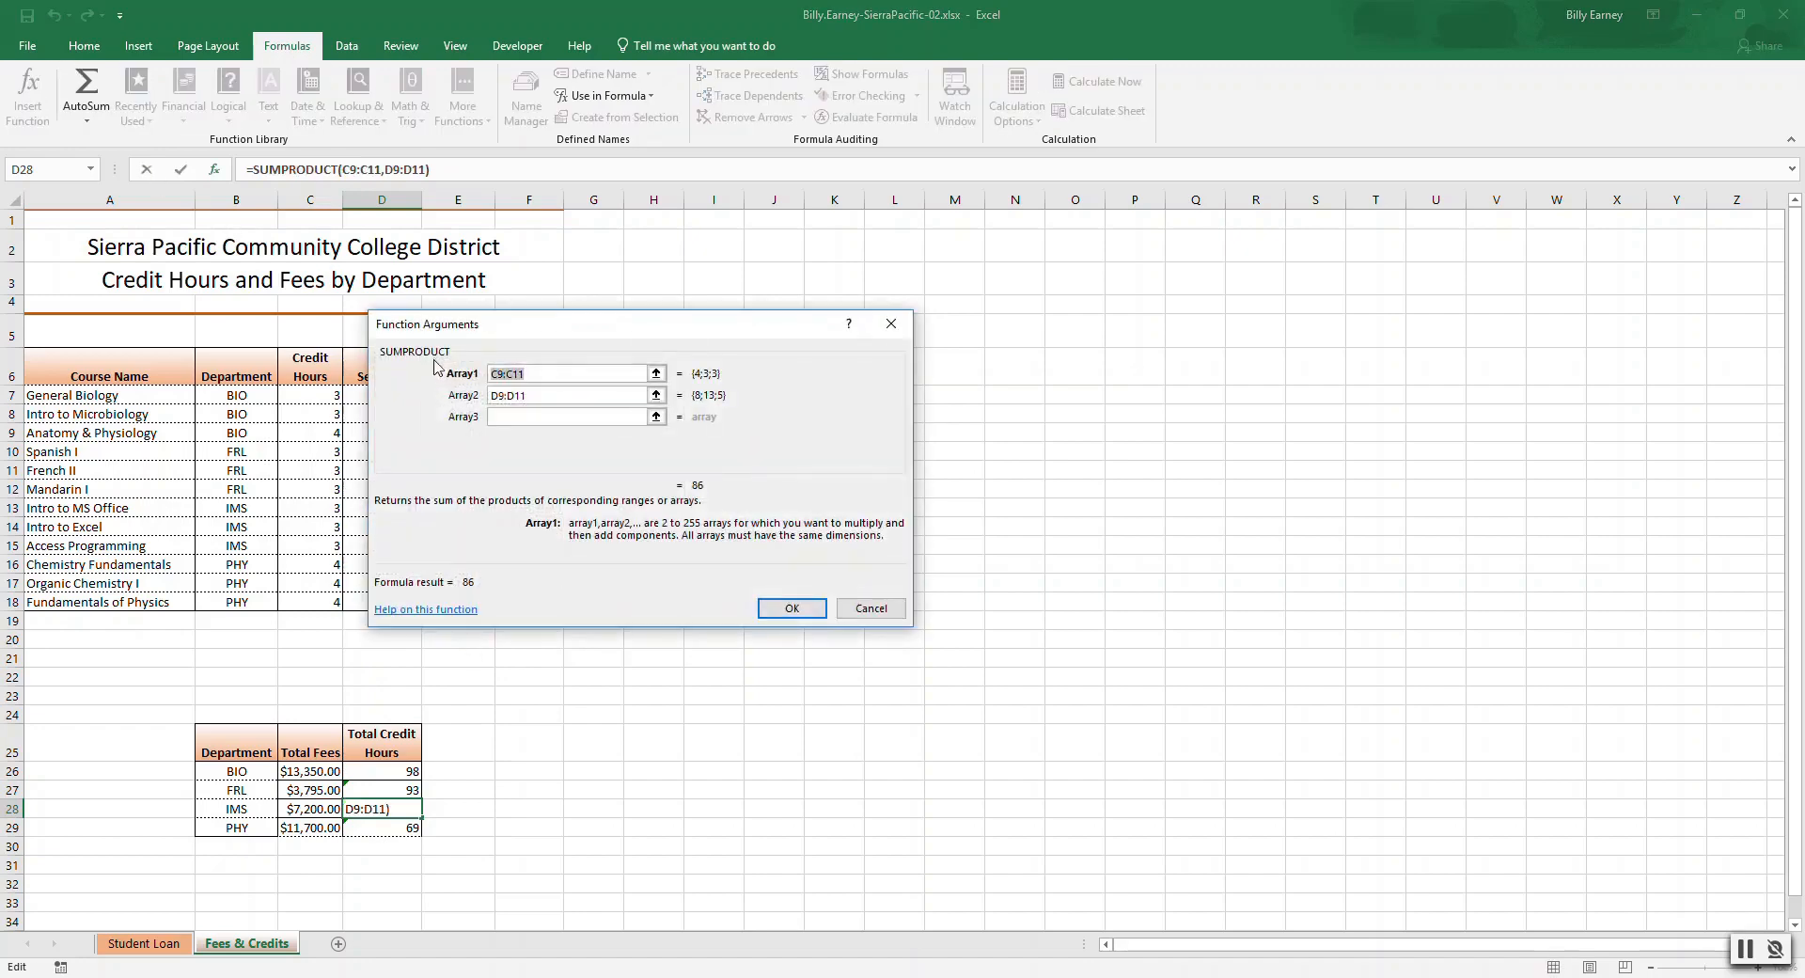
pyautogui.click(536, 394)
pyautogui.click(539, 372)
pyautogui.press('Delete')
pyautogui.write('10')
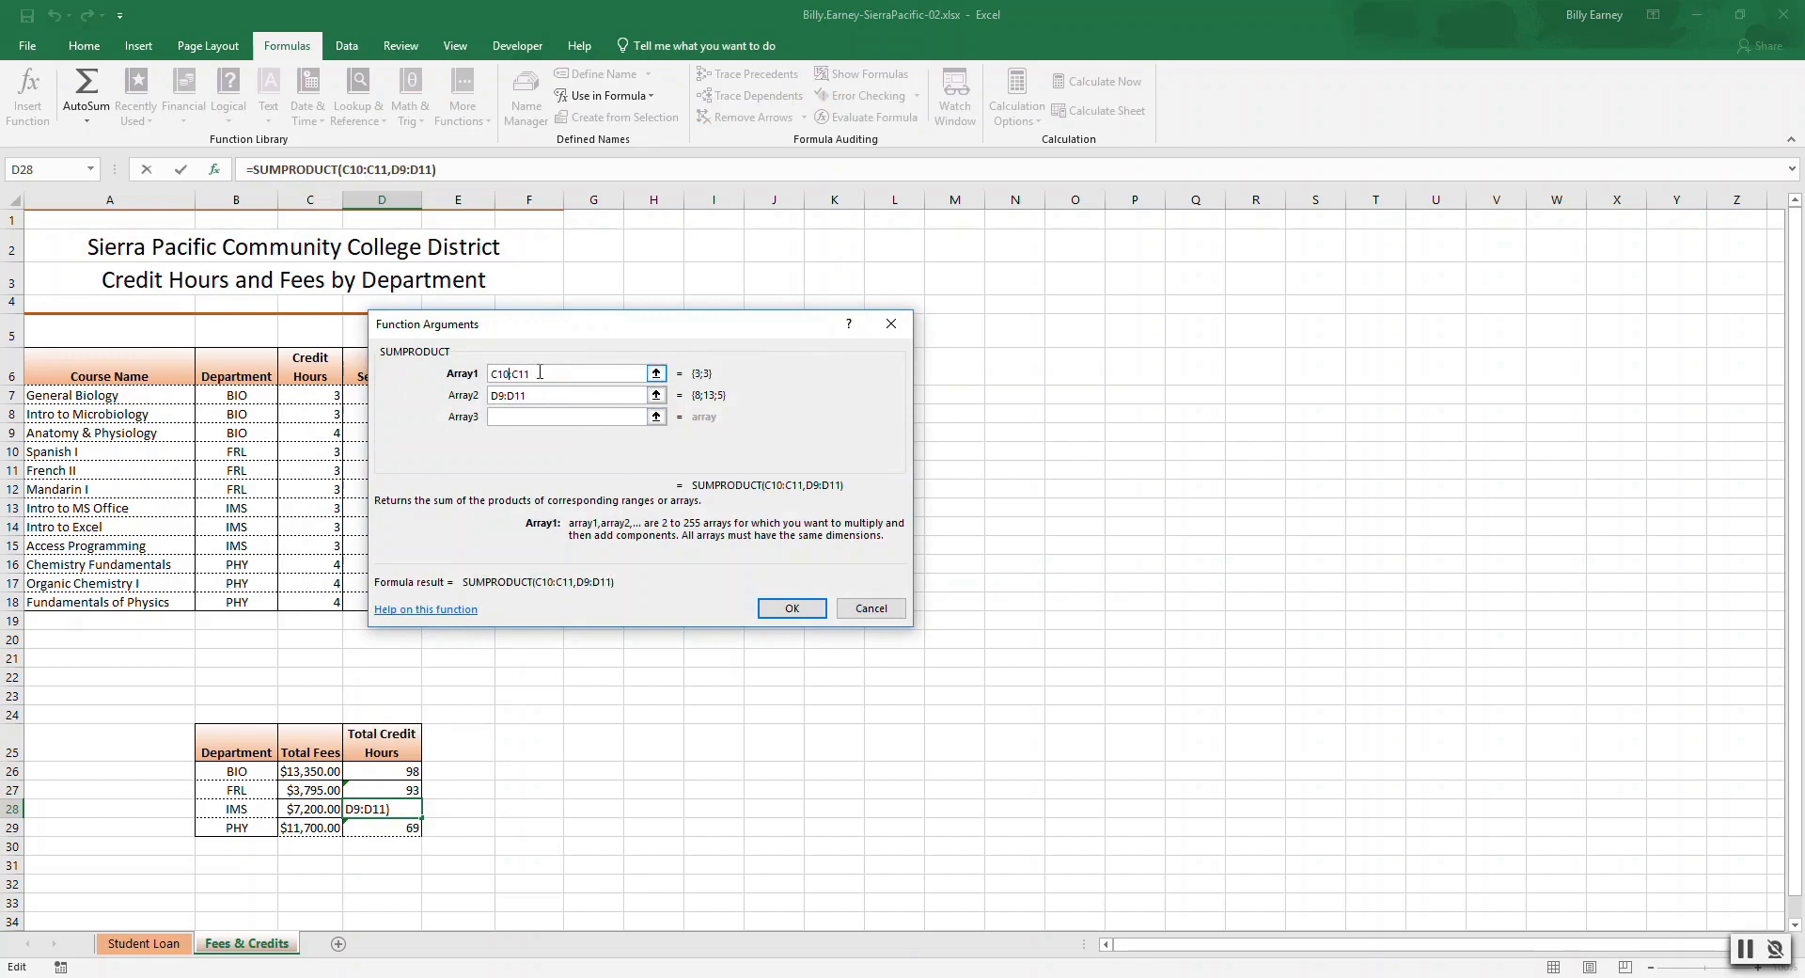
pyautogui.press('Delete')
pyautogui.press('Delete')
pyautogui.write('12')
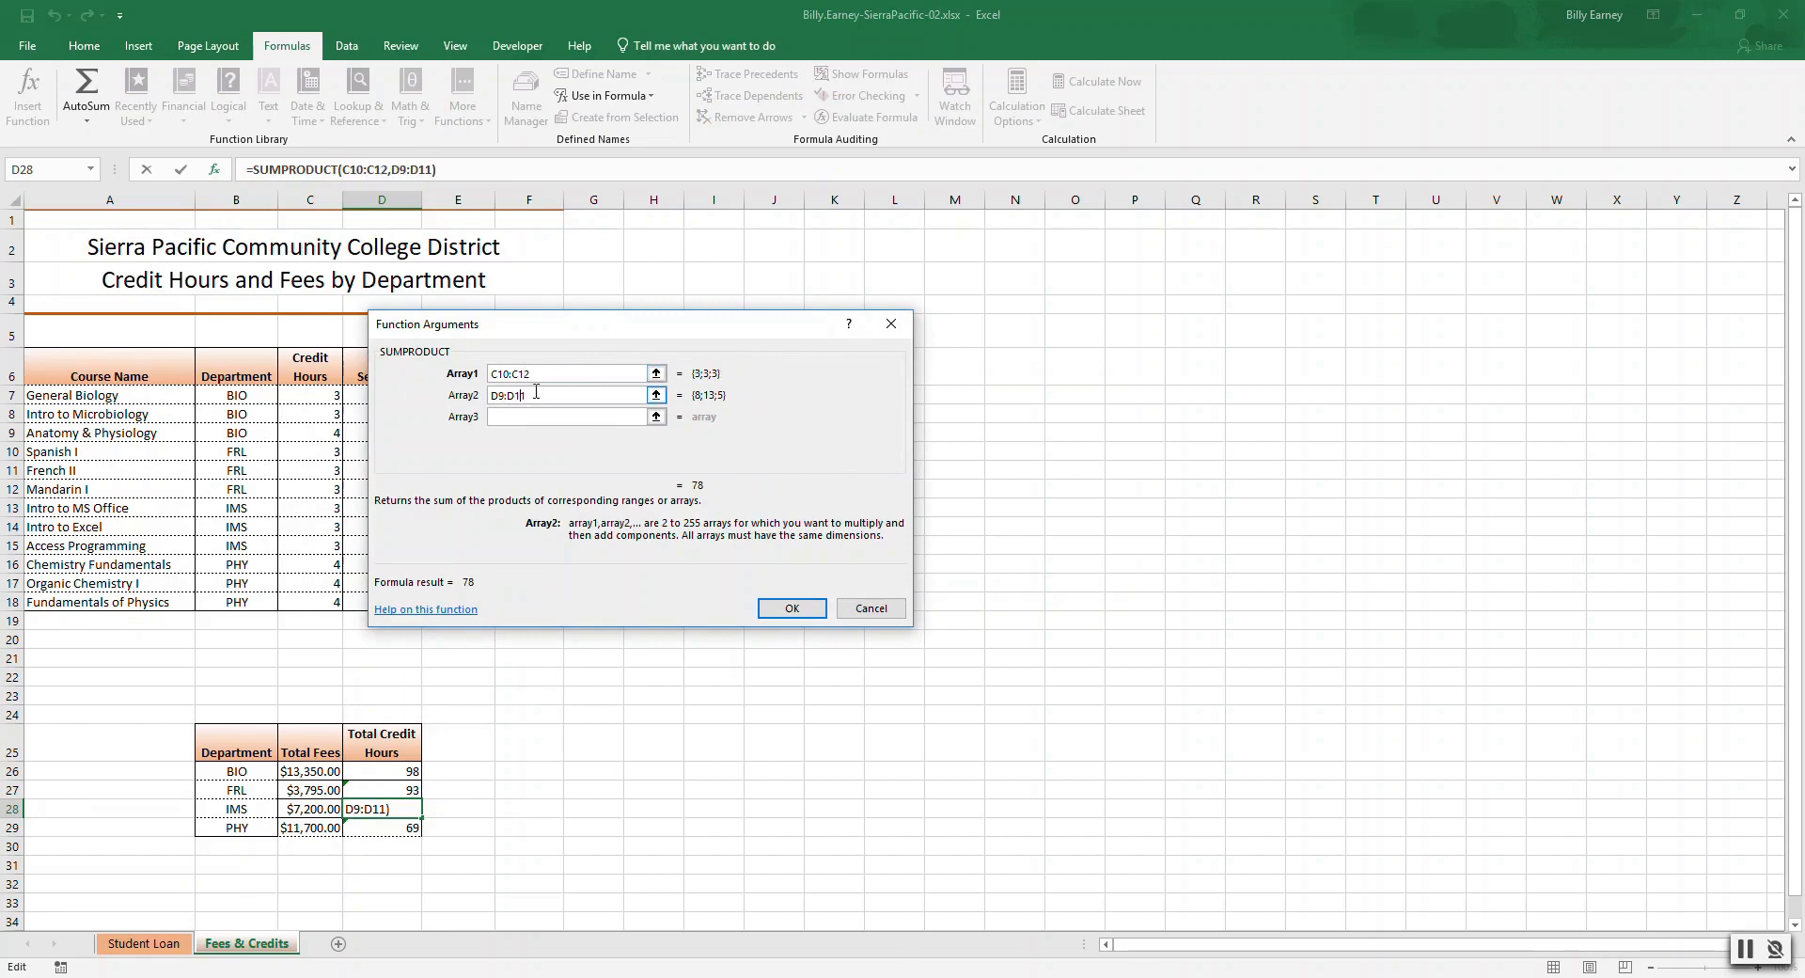
pyautogui.press('Delete')
pyautogui.press('BackSpace')
pyautogui.write('10')
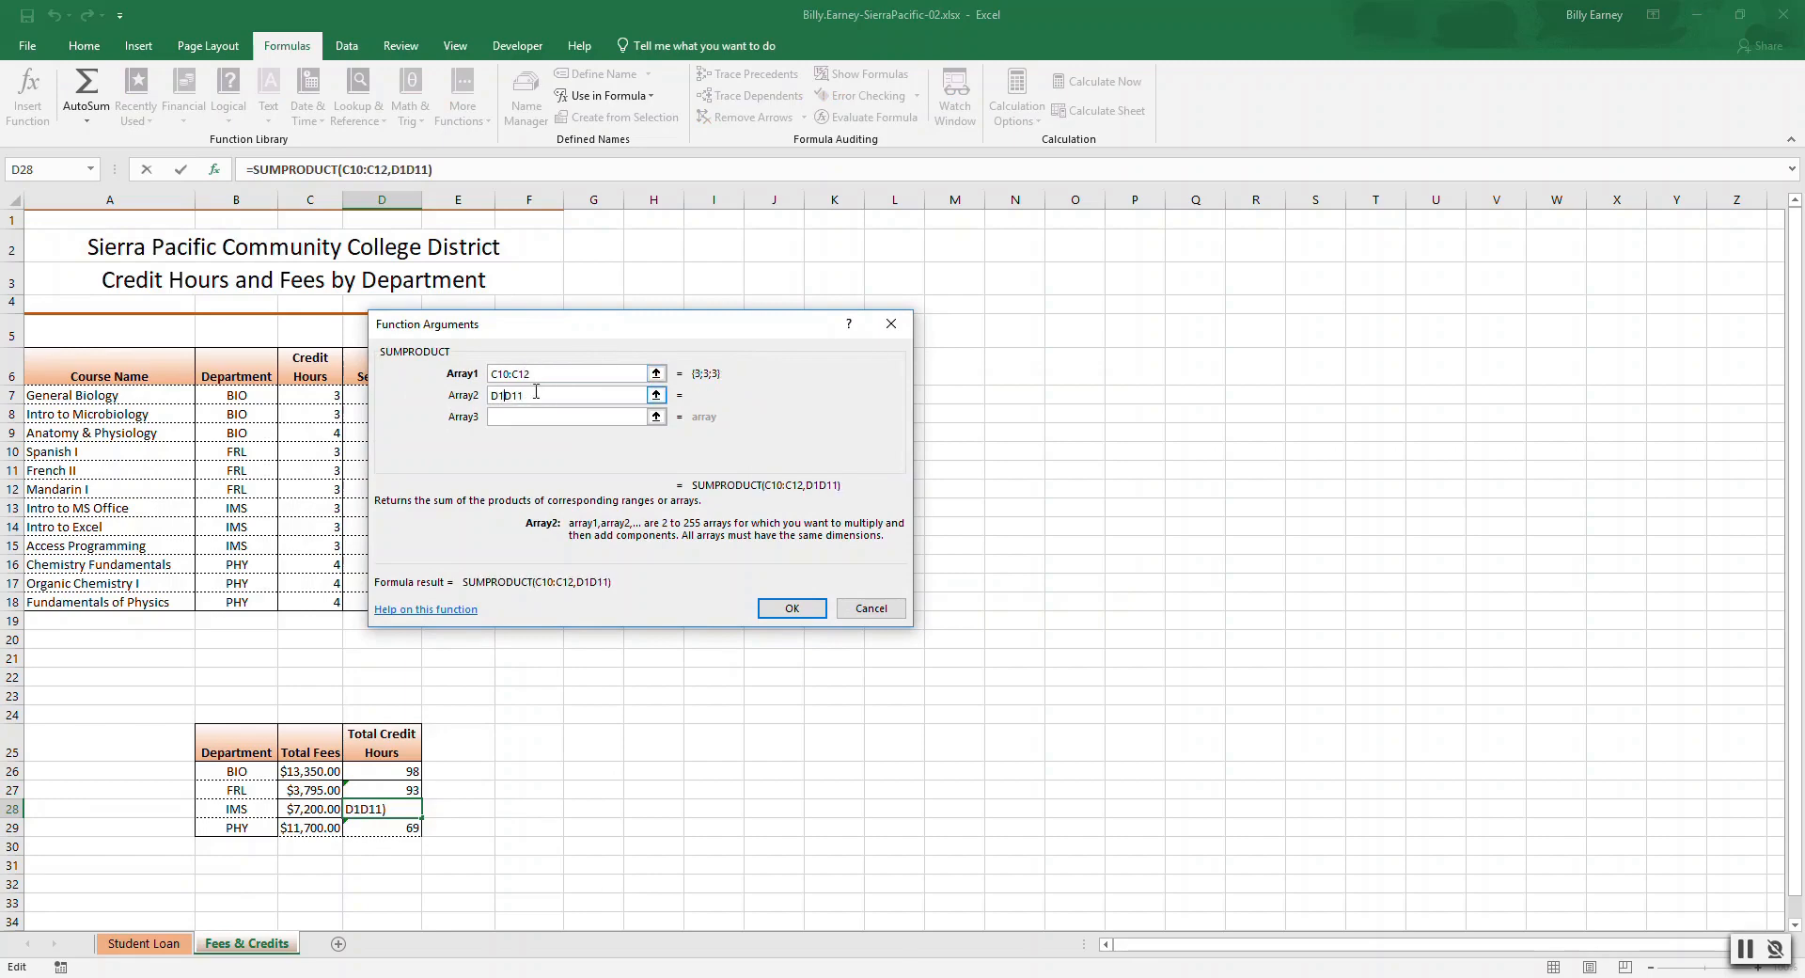
pyautogui.write(':')
pyautogui.press('BackSpace')
pyautogui.write('2')
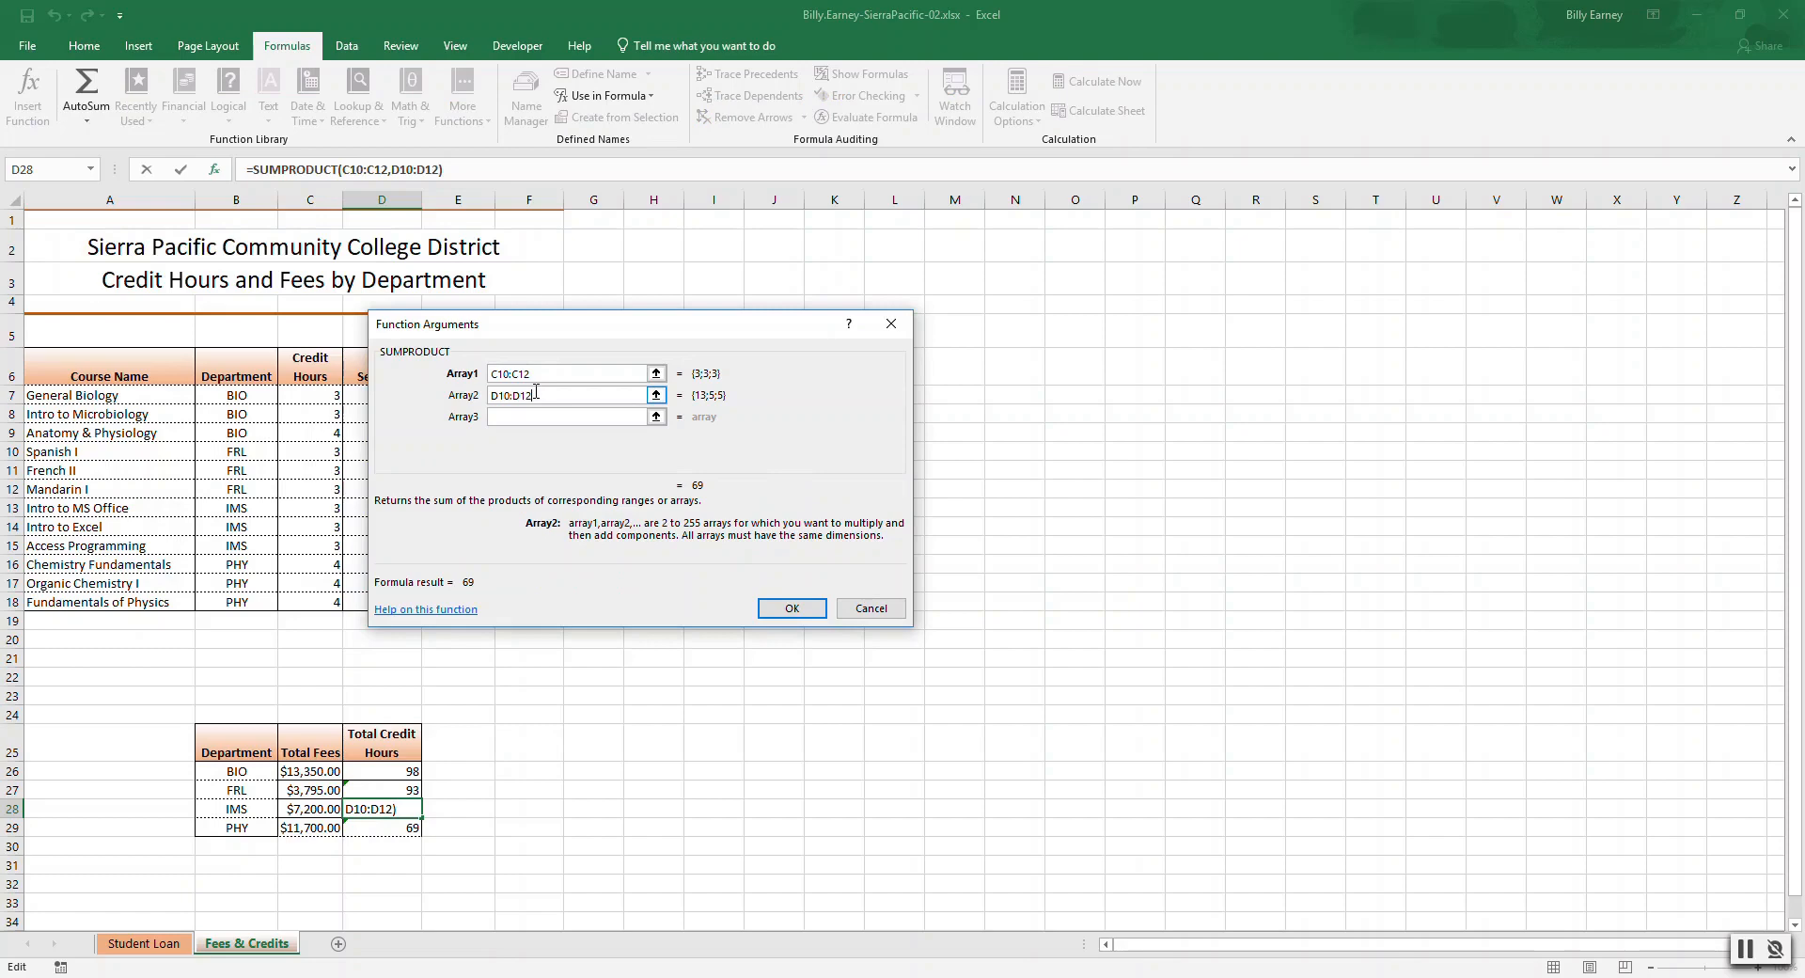
pyautogui.click(804, 608)
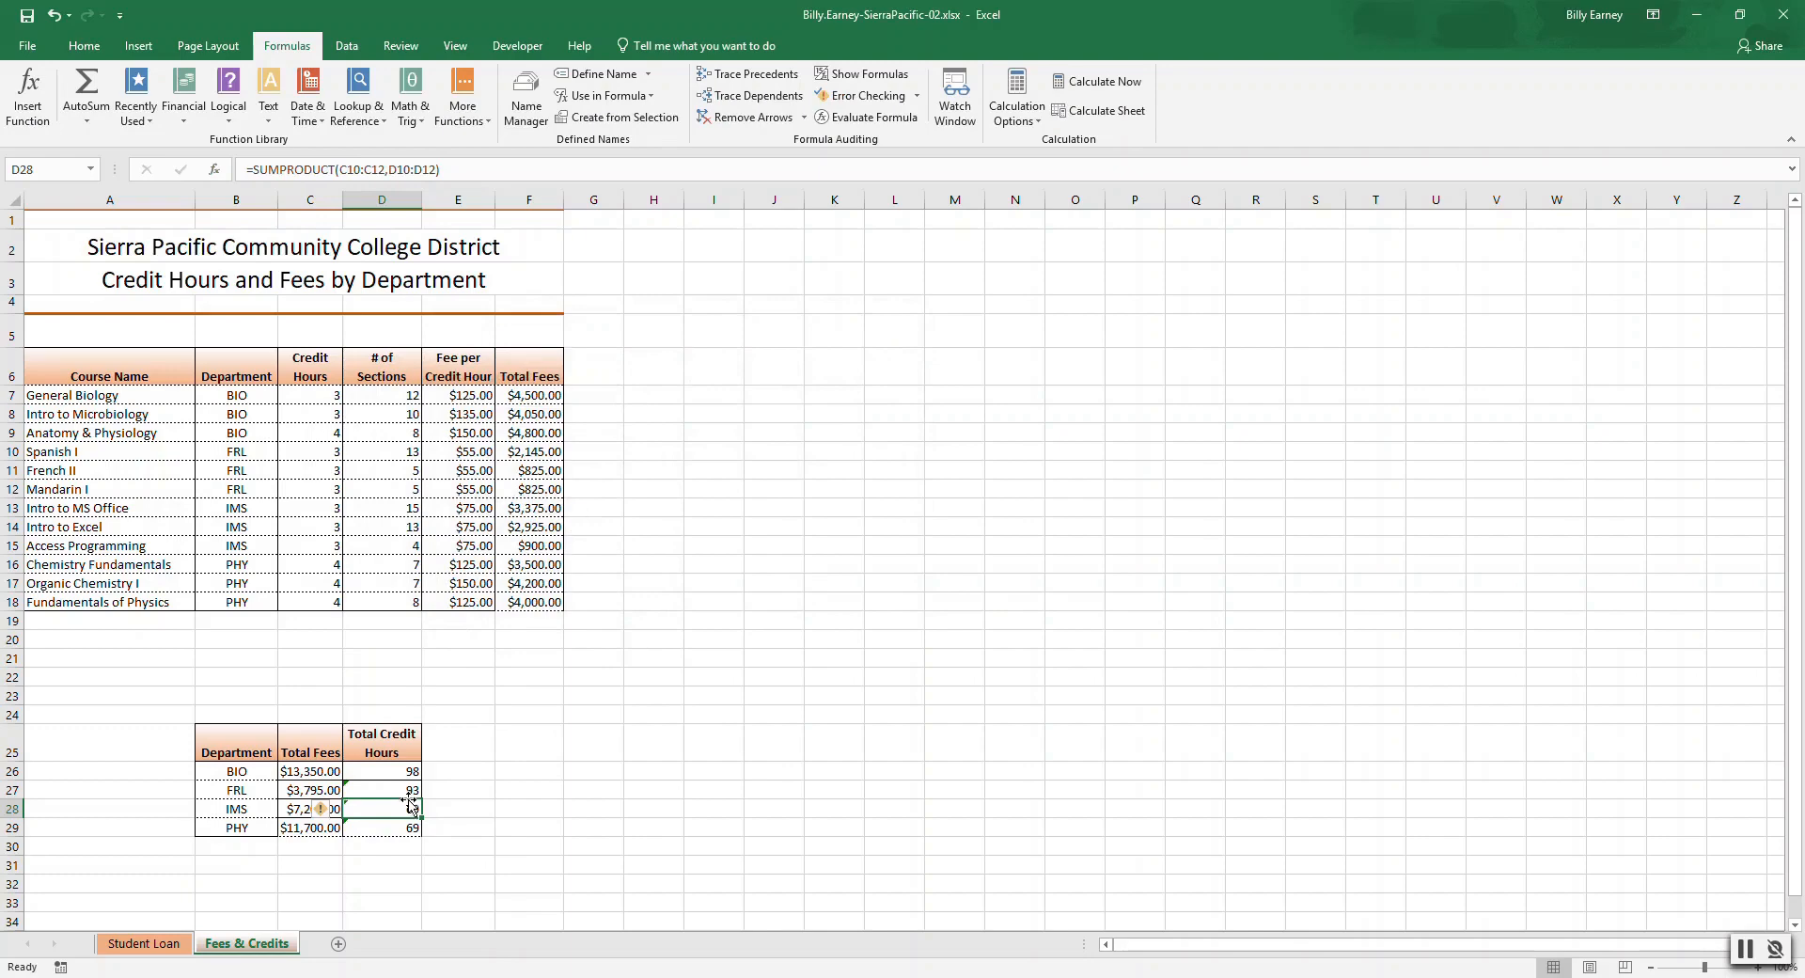
# Ignore the omitted-adjacent-cells error on IMS's Total Credit Hours and check the SUMPRODUCT formulas in the FRL to PHY cells.
pyautogui.click(335, 810)
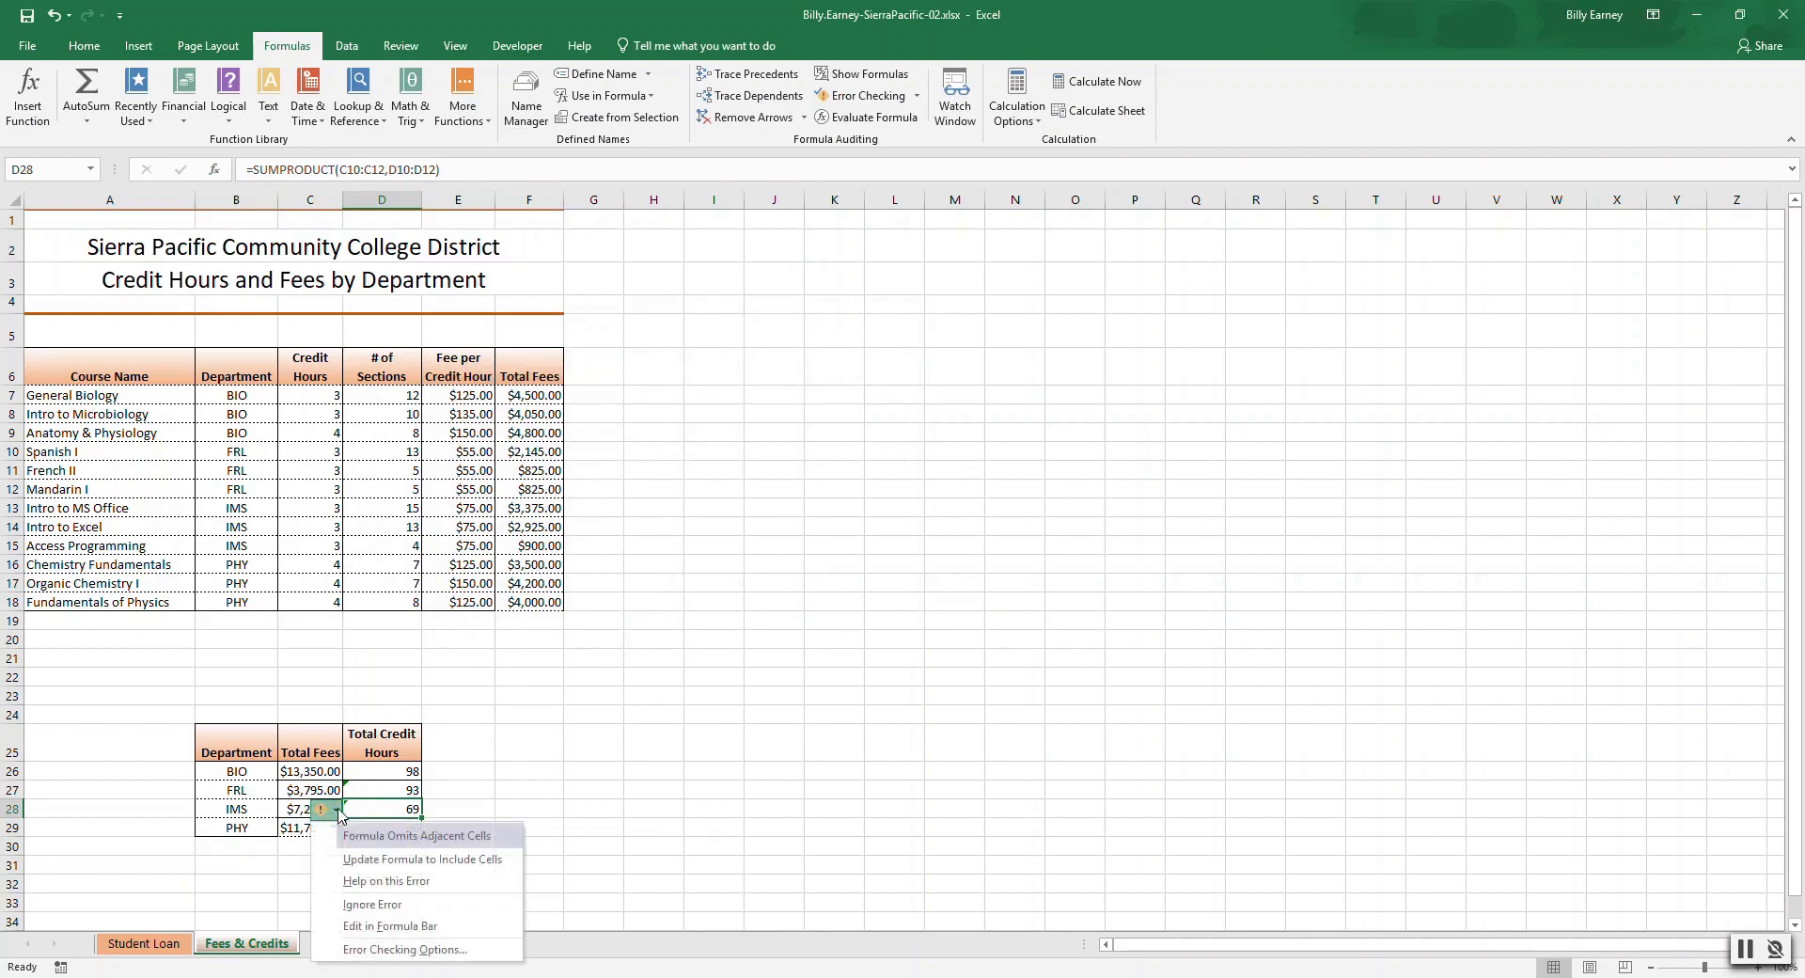
pyautogui.click(368, 903)
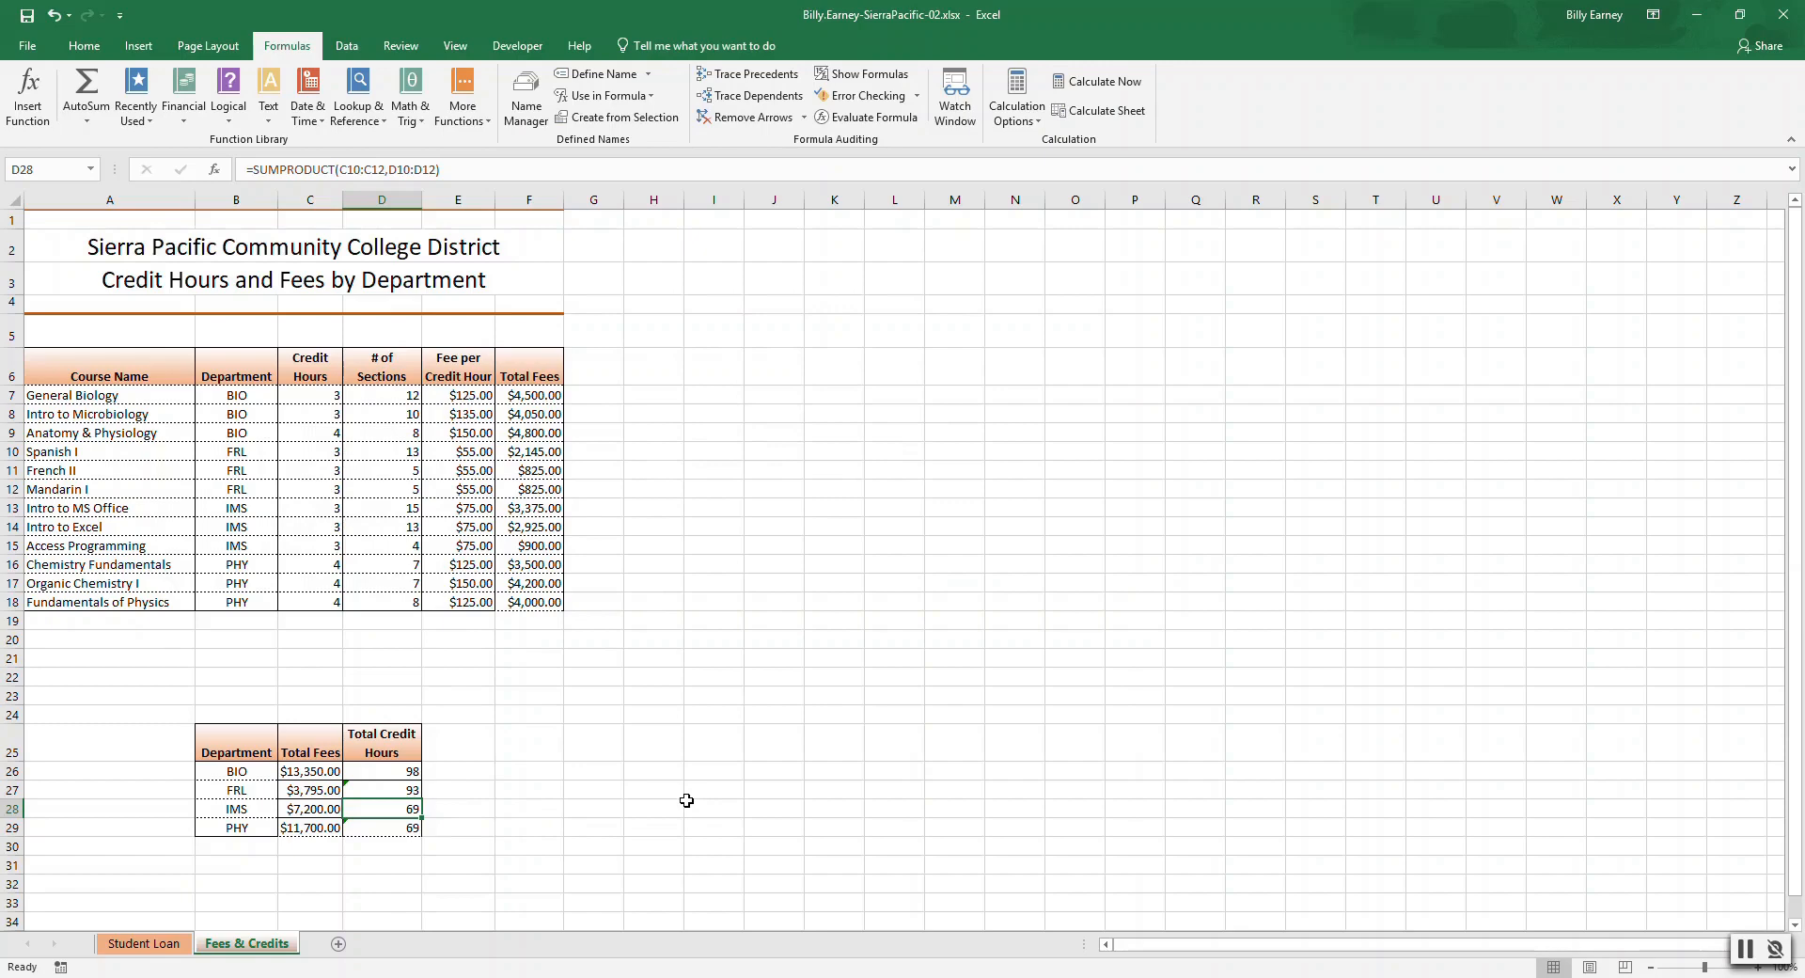
pyautogui.click(410, 829)
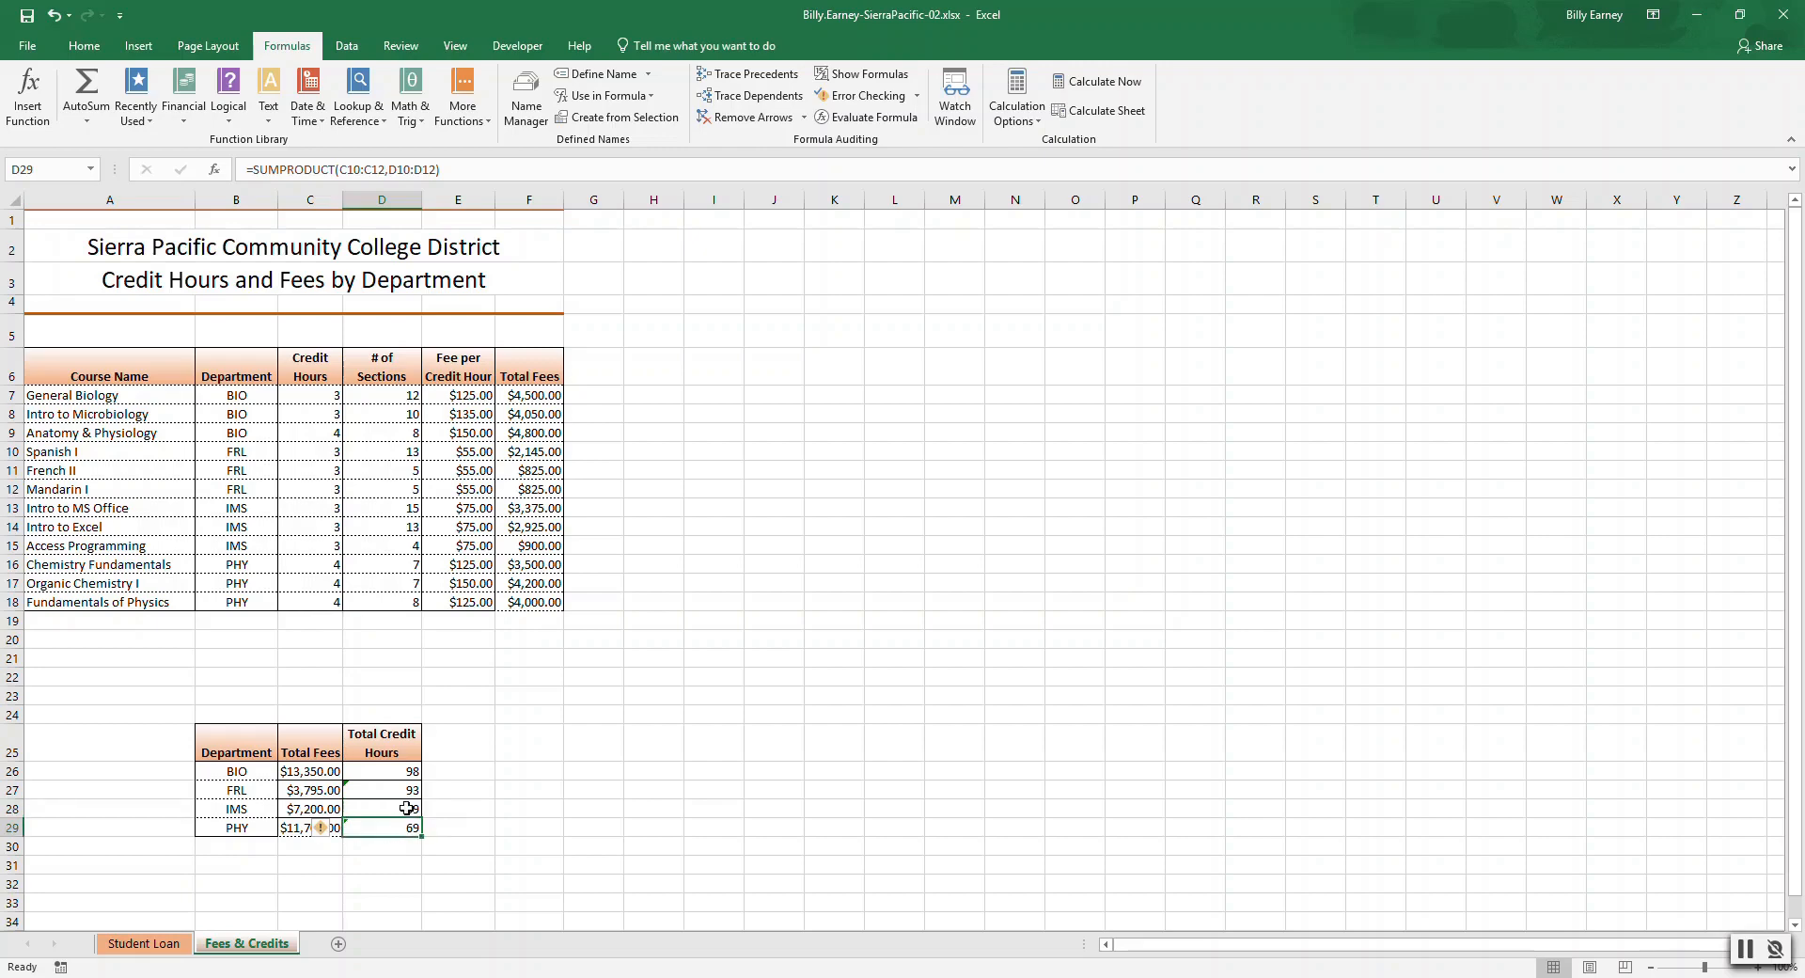
pyautogui.click(407, 810)
pyautogui.click(404, 826)
pyautogui.moveTo(339, 835)
pyautogui.click(368, 809)
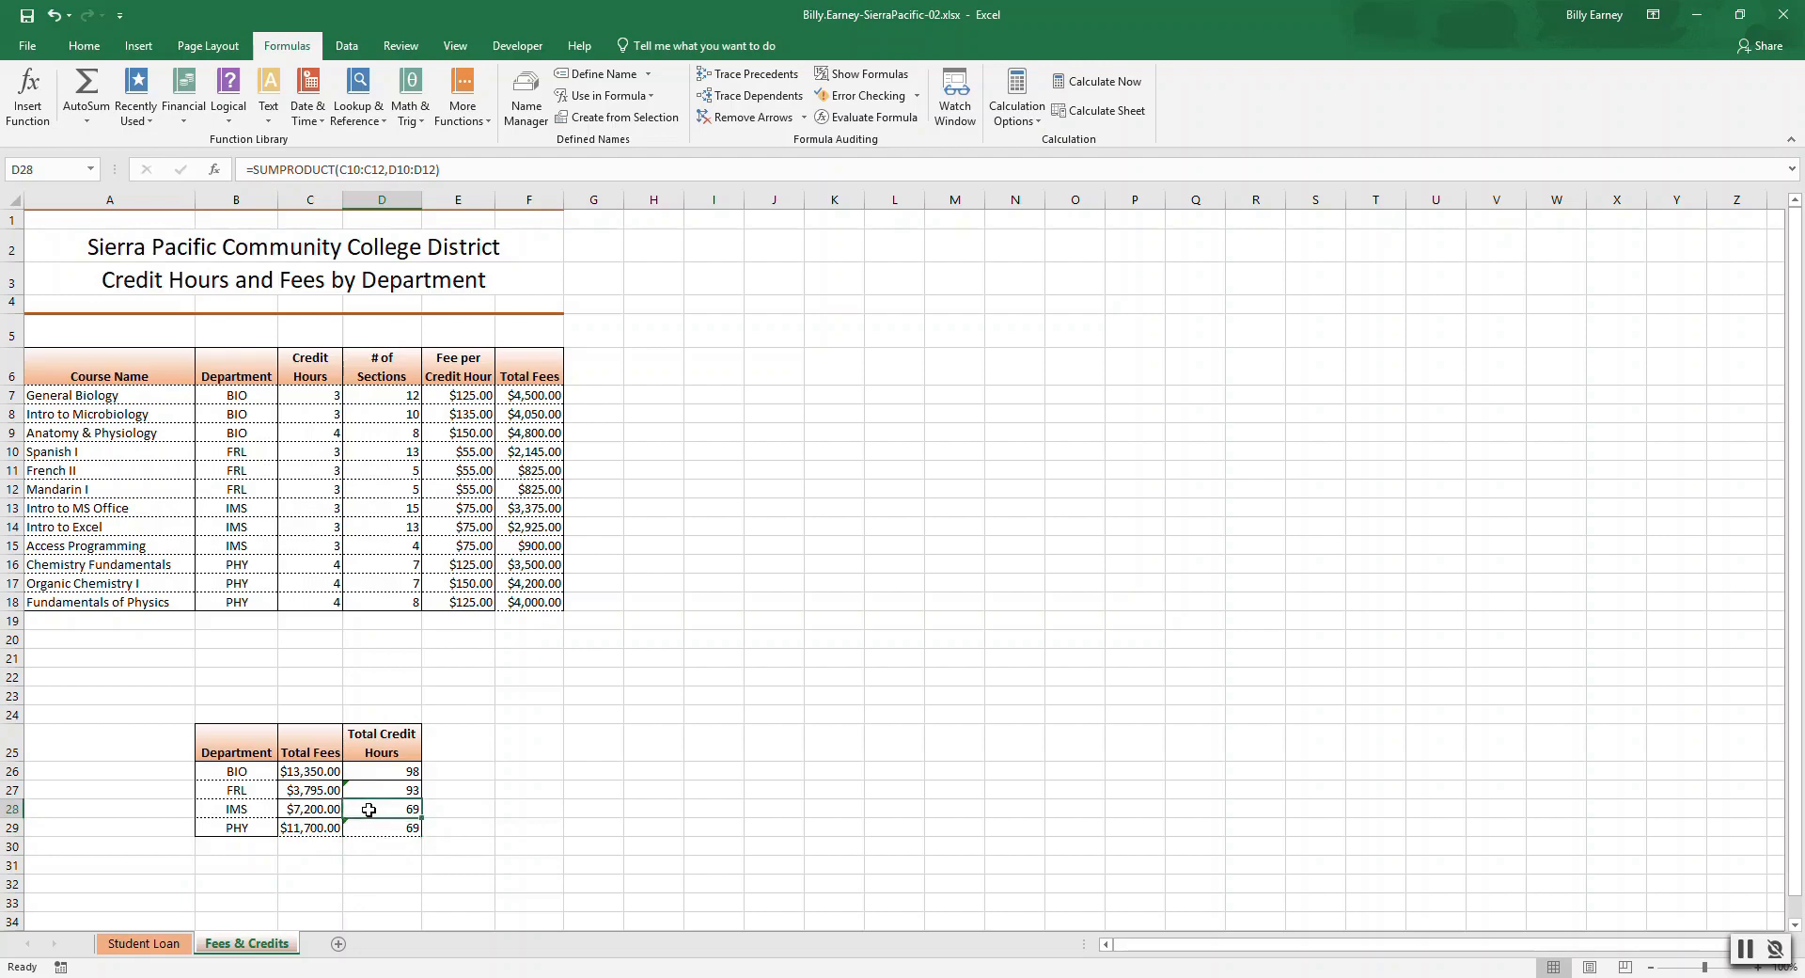
pyautogui.click(376, 790)
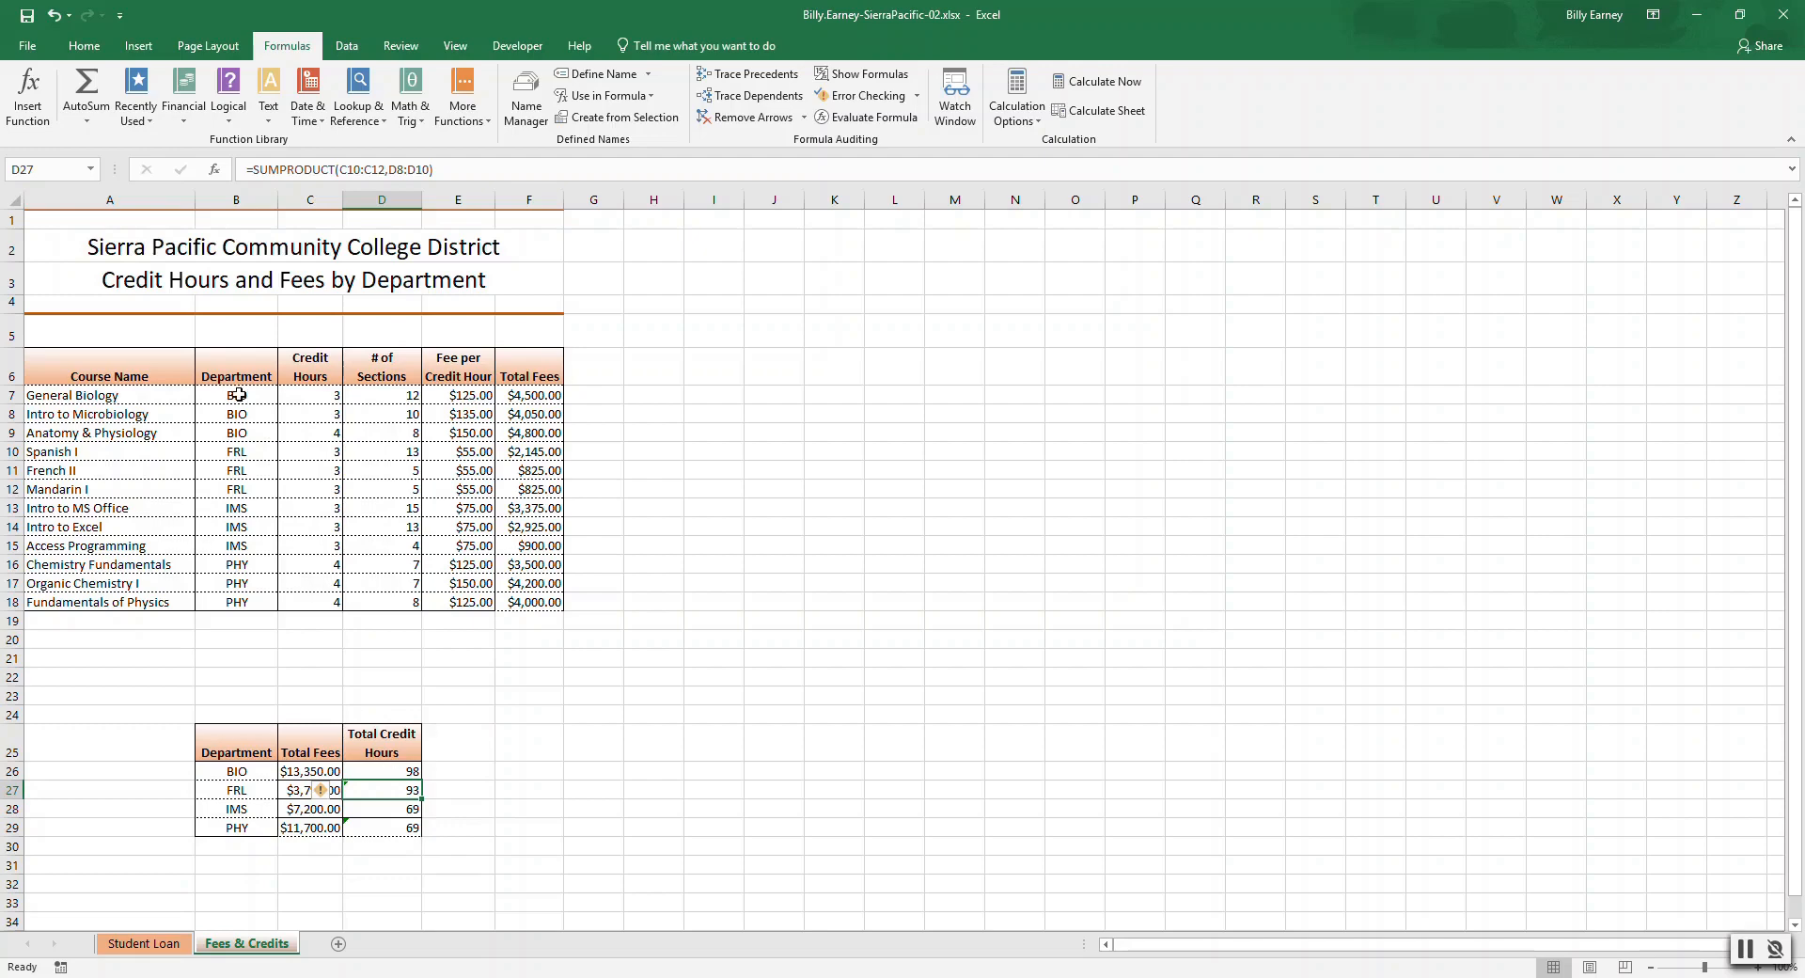
# Edit IMS's Total Credit Hours SUMPRODUCT so Array1 is C13:C15 and Array2 is D13:D15.
pyautogui.click(387, 766)
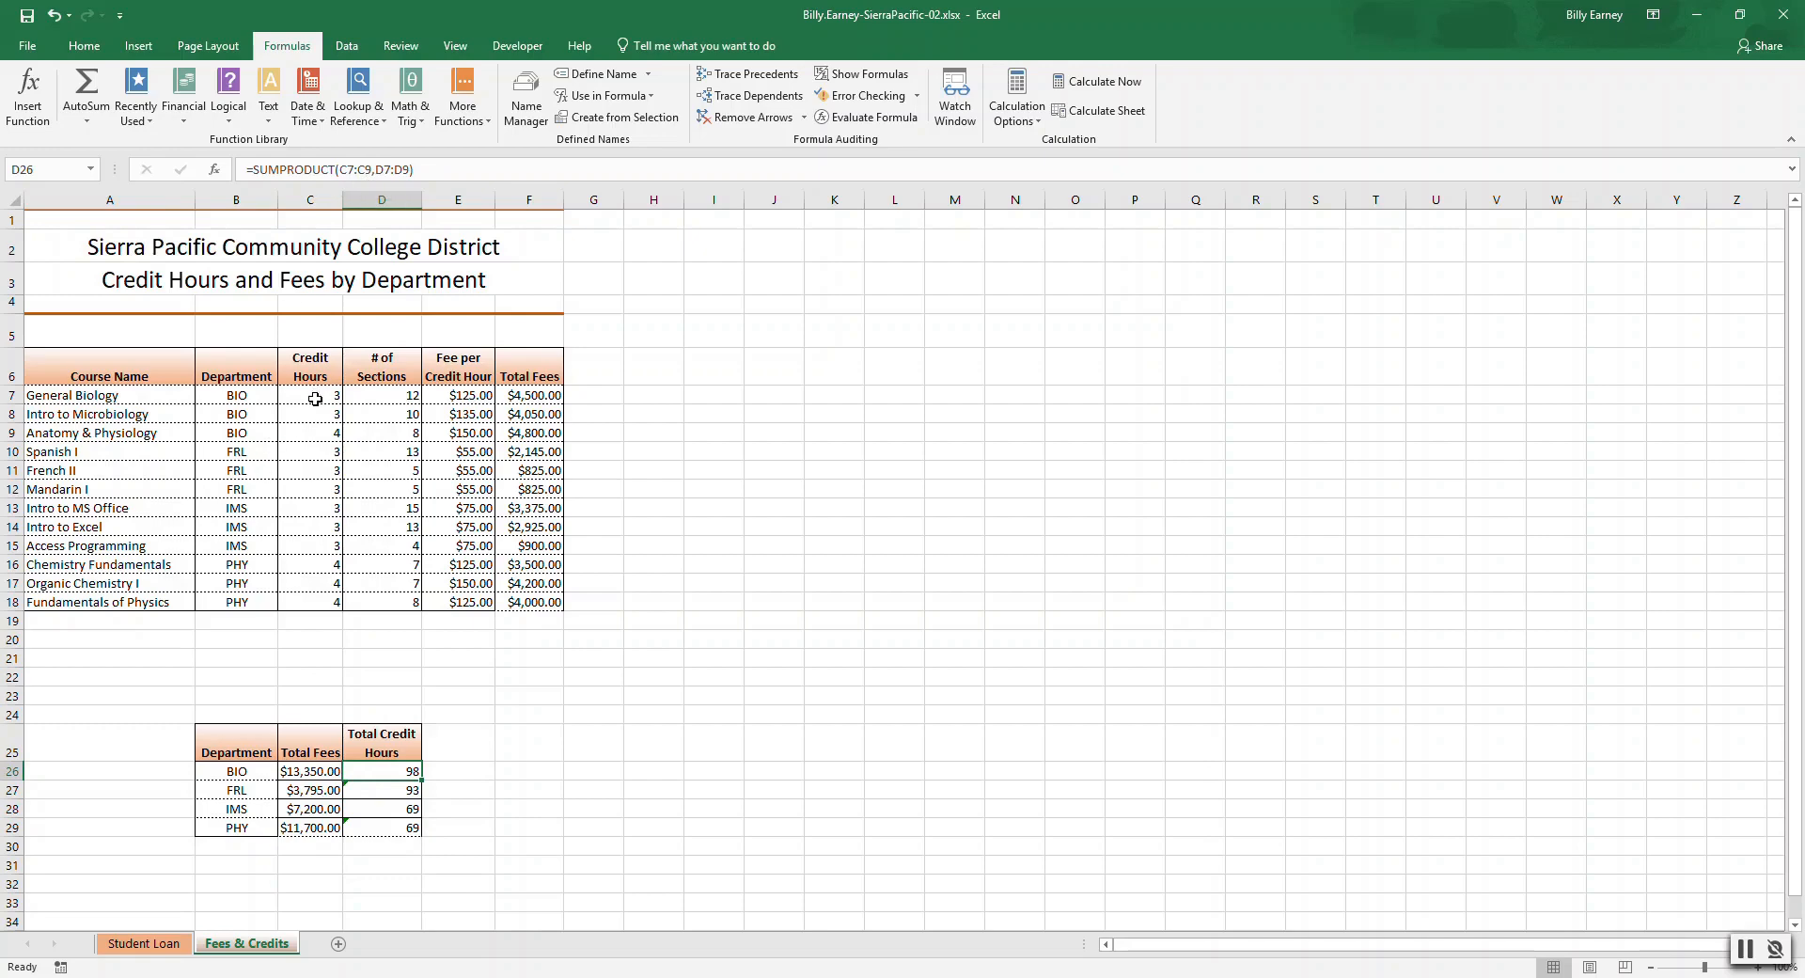
pyautogui.click(329, 454)
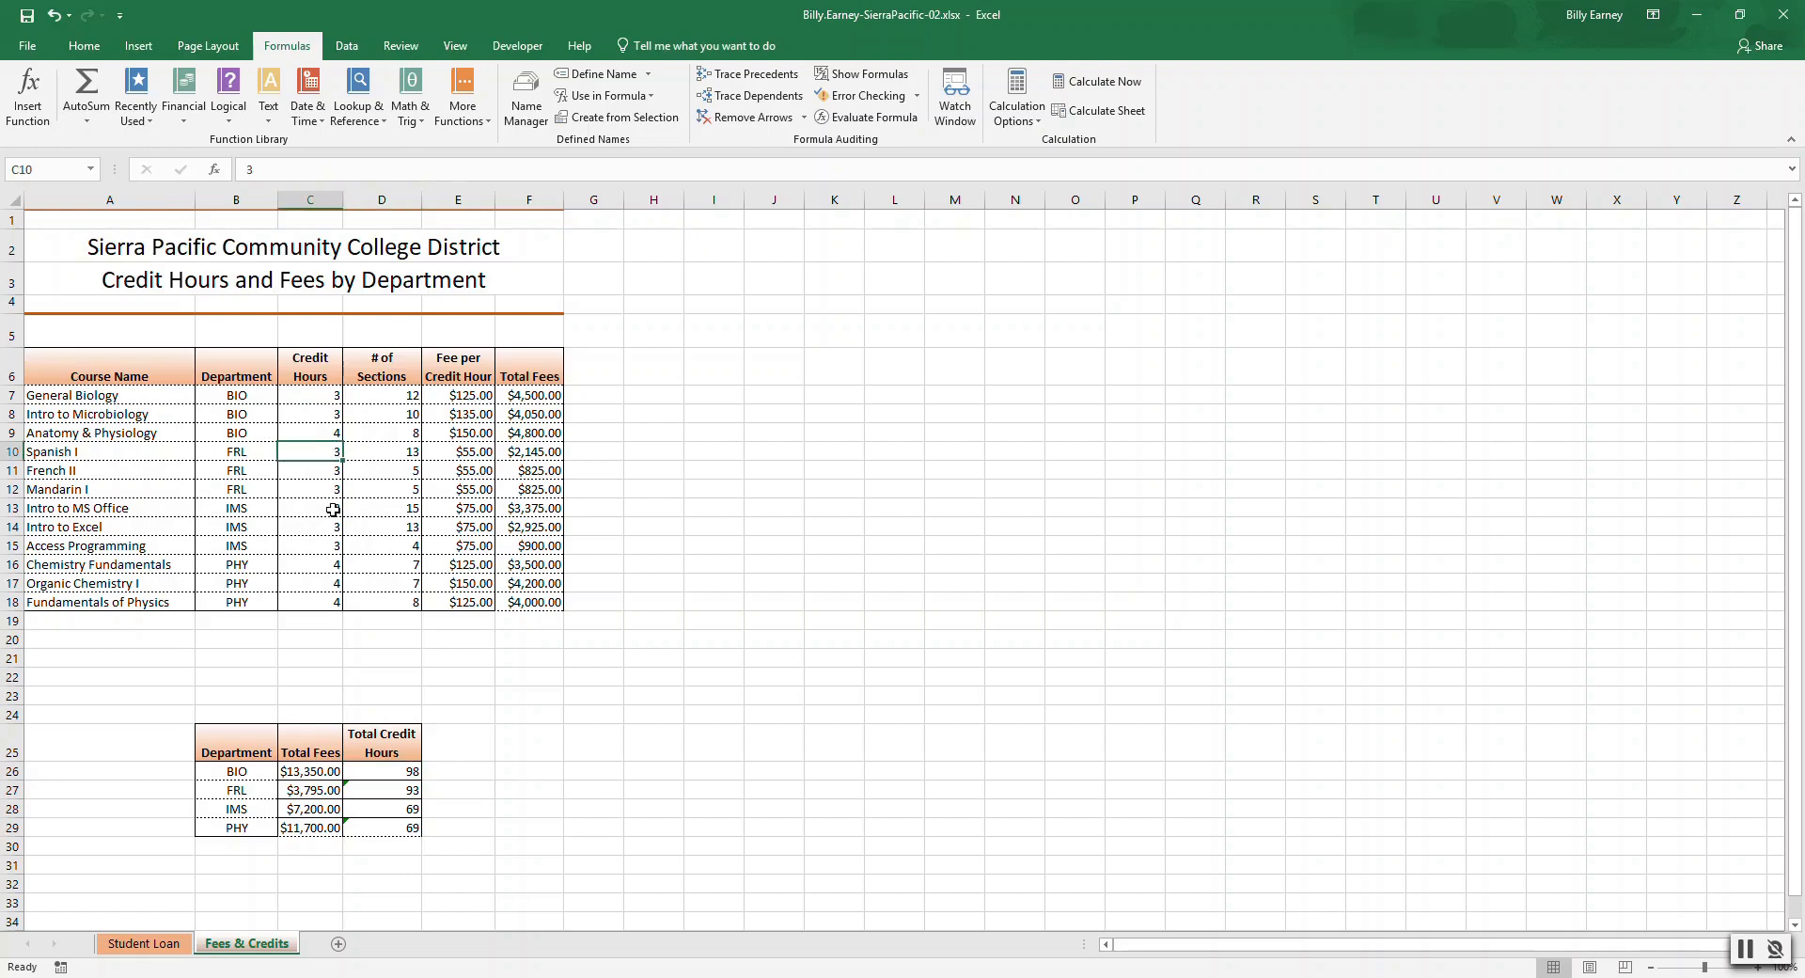
pyautogui.click(333, 489)
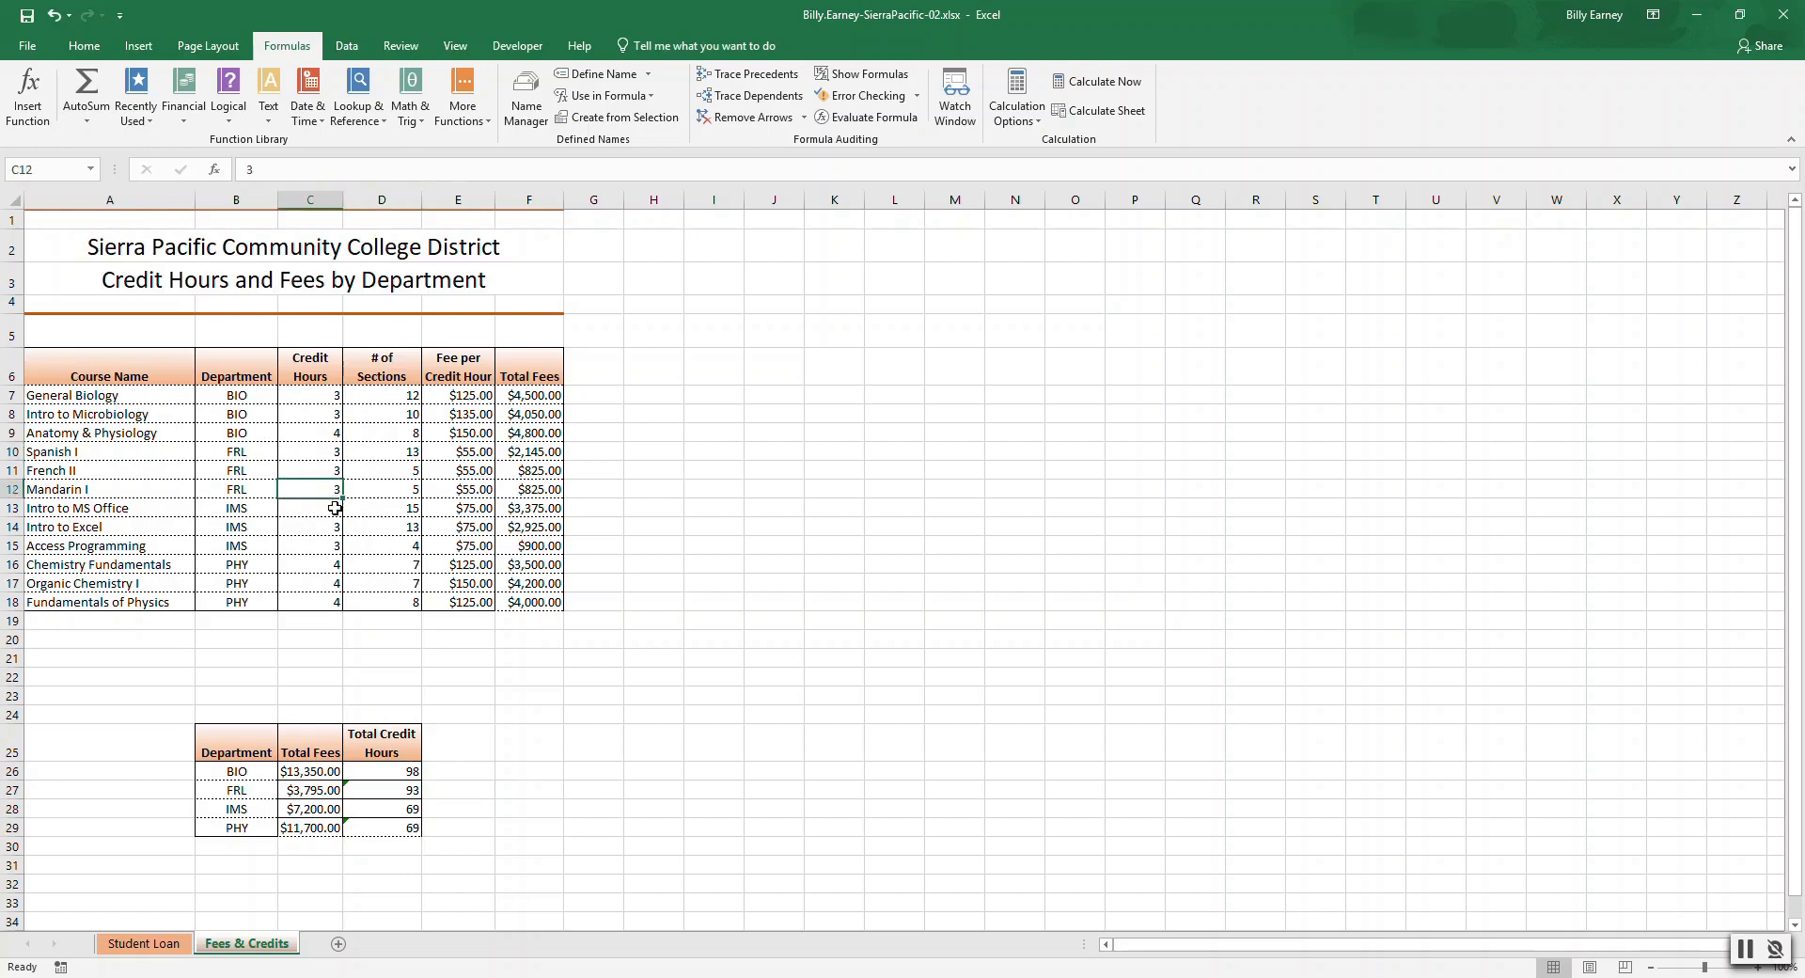
pyautogui.click(334, 510)
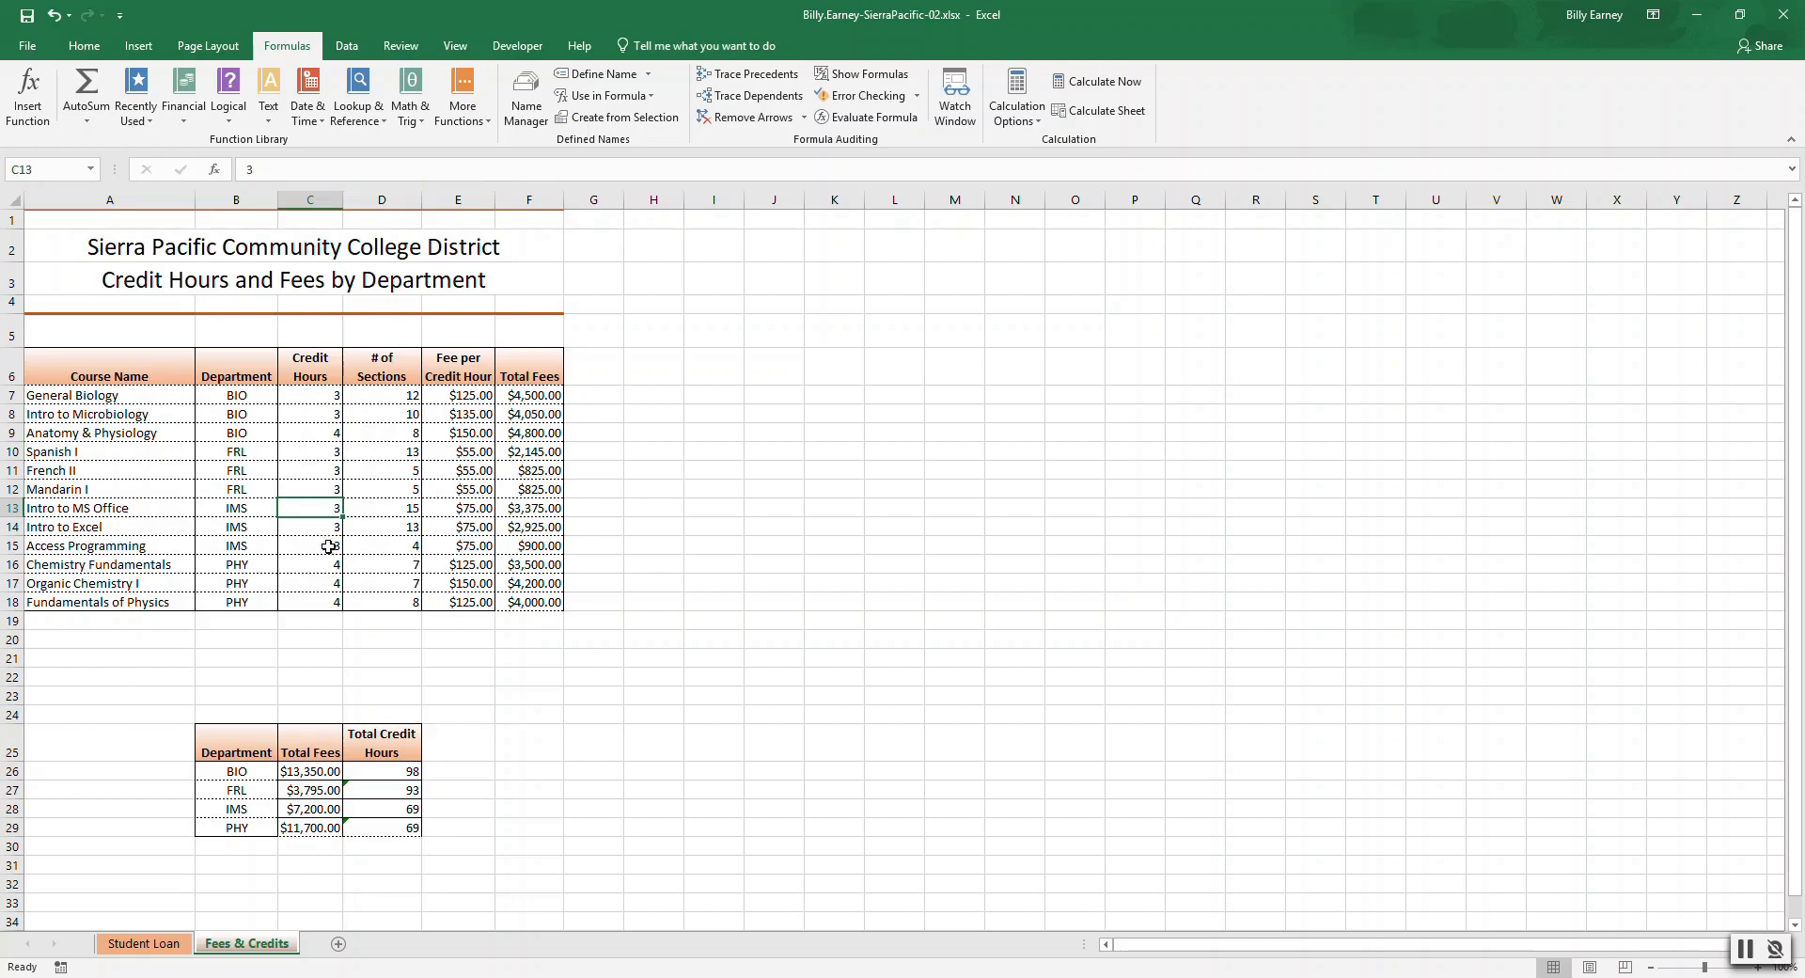
pyautogui.click(329, 548)
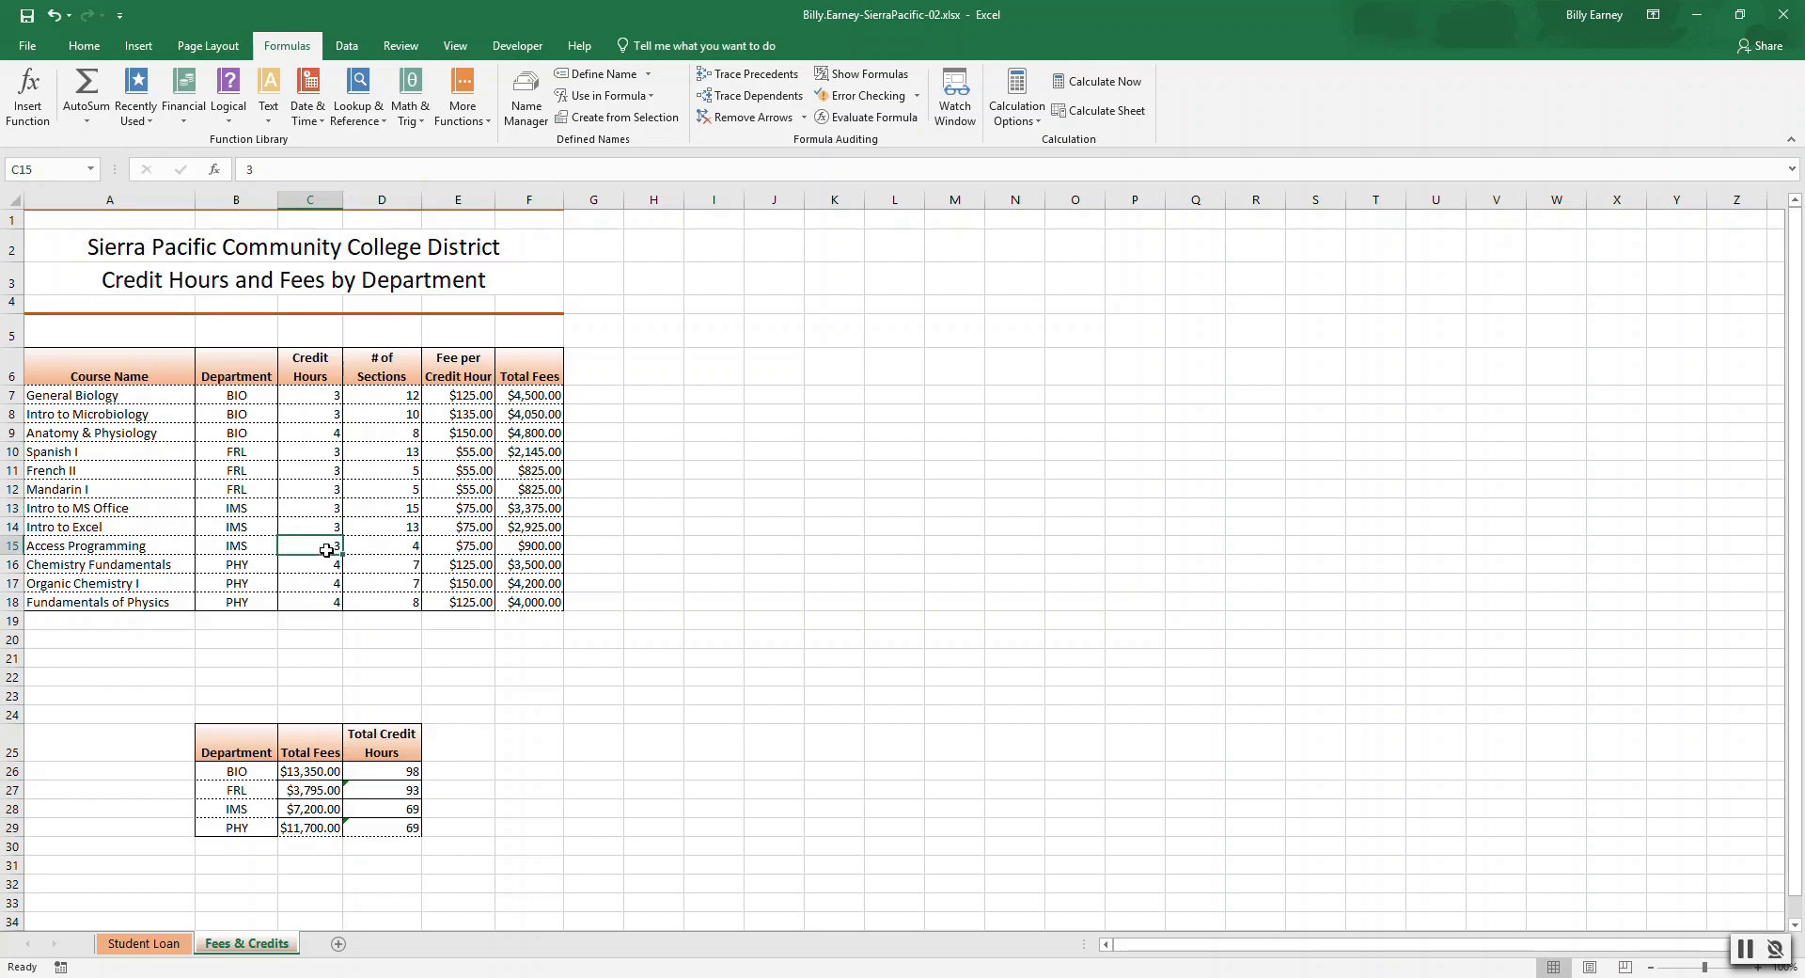
pyautogui.click(381, 808)
pyautogui.click(363, 162)
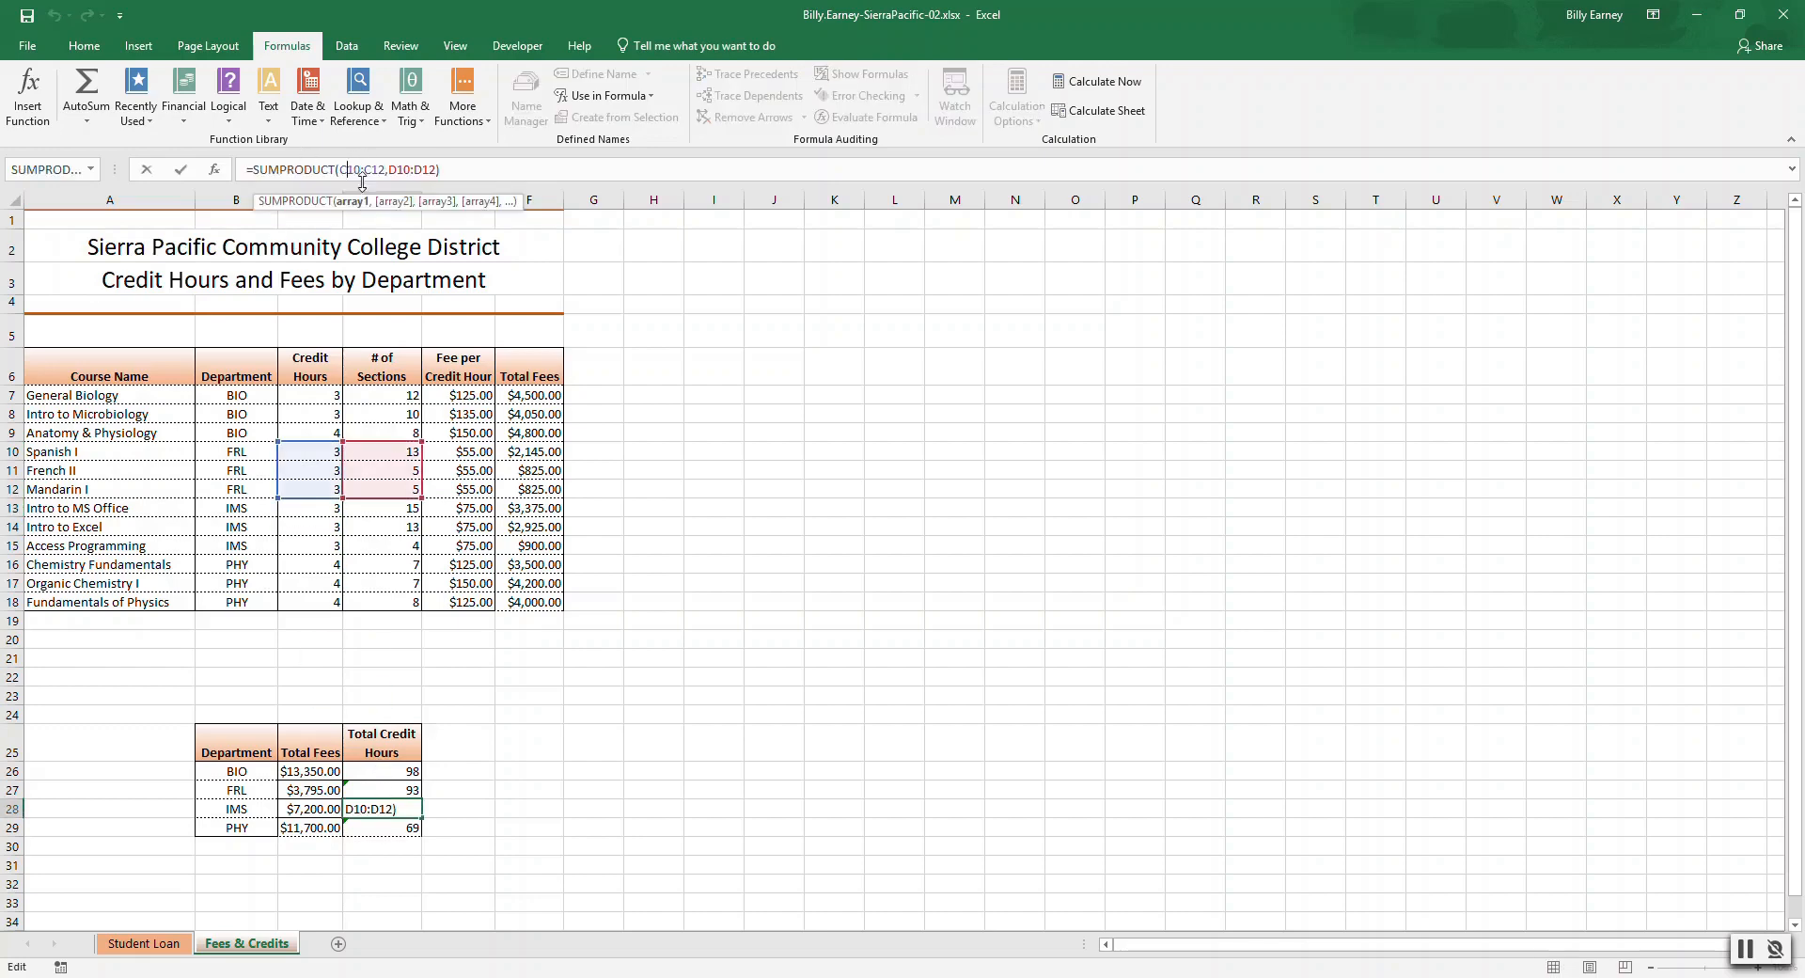
pyautogui.press('Right')
pyautogui.press('Right')
pyautogui.press('BackSpace')
pyautogui.write('3')
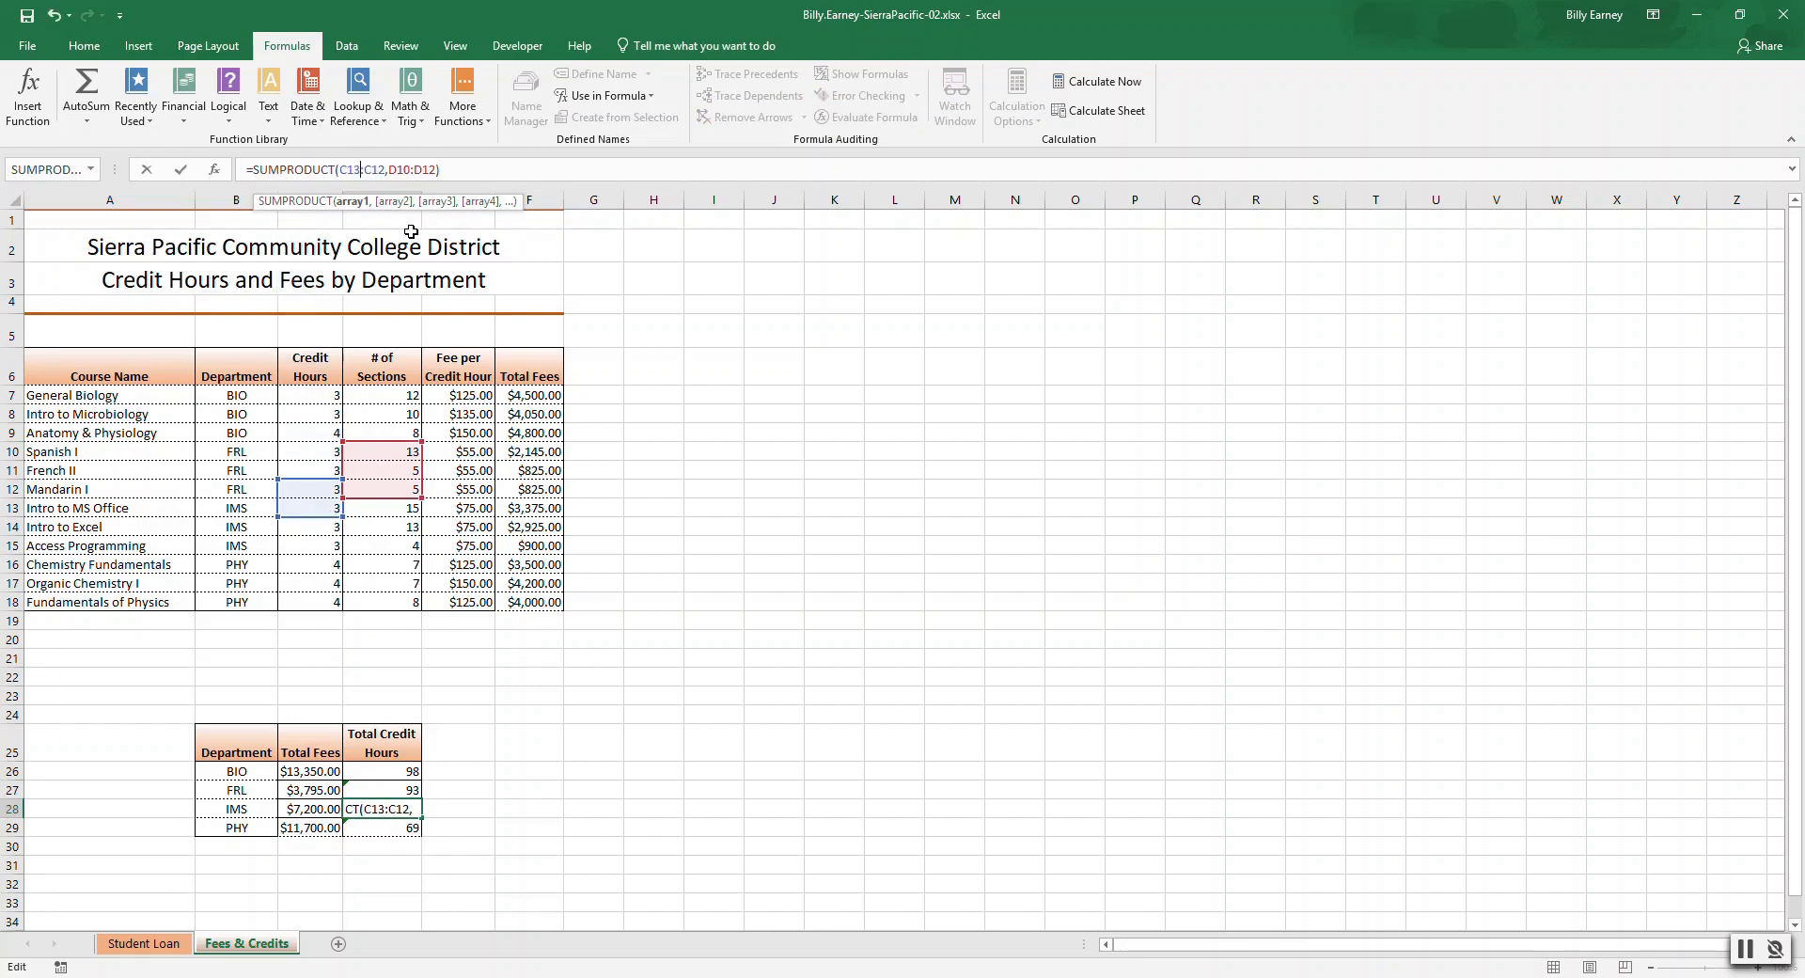
pyautogui.press('Right')
pyautogui.press('Right')
pyautogui.press('Right')
pyautogui.press('Right')
pyautogui.press('BackSpace')
pyautogui.write('5')
pyautogui.press('Right')
pyautogui.press('Right')
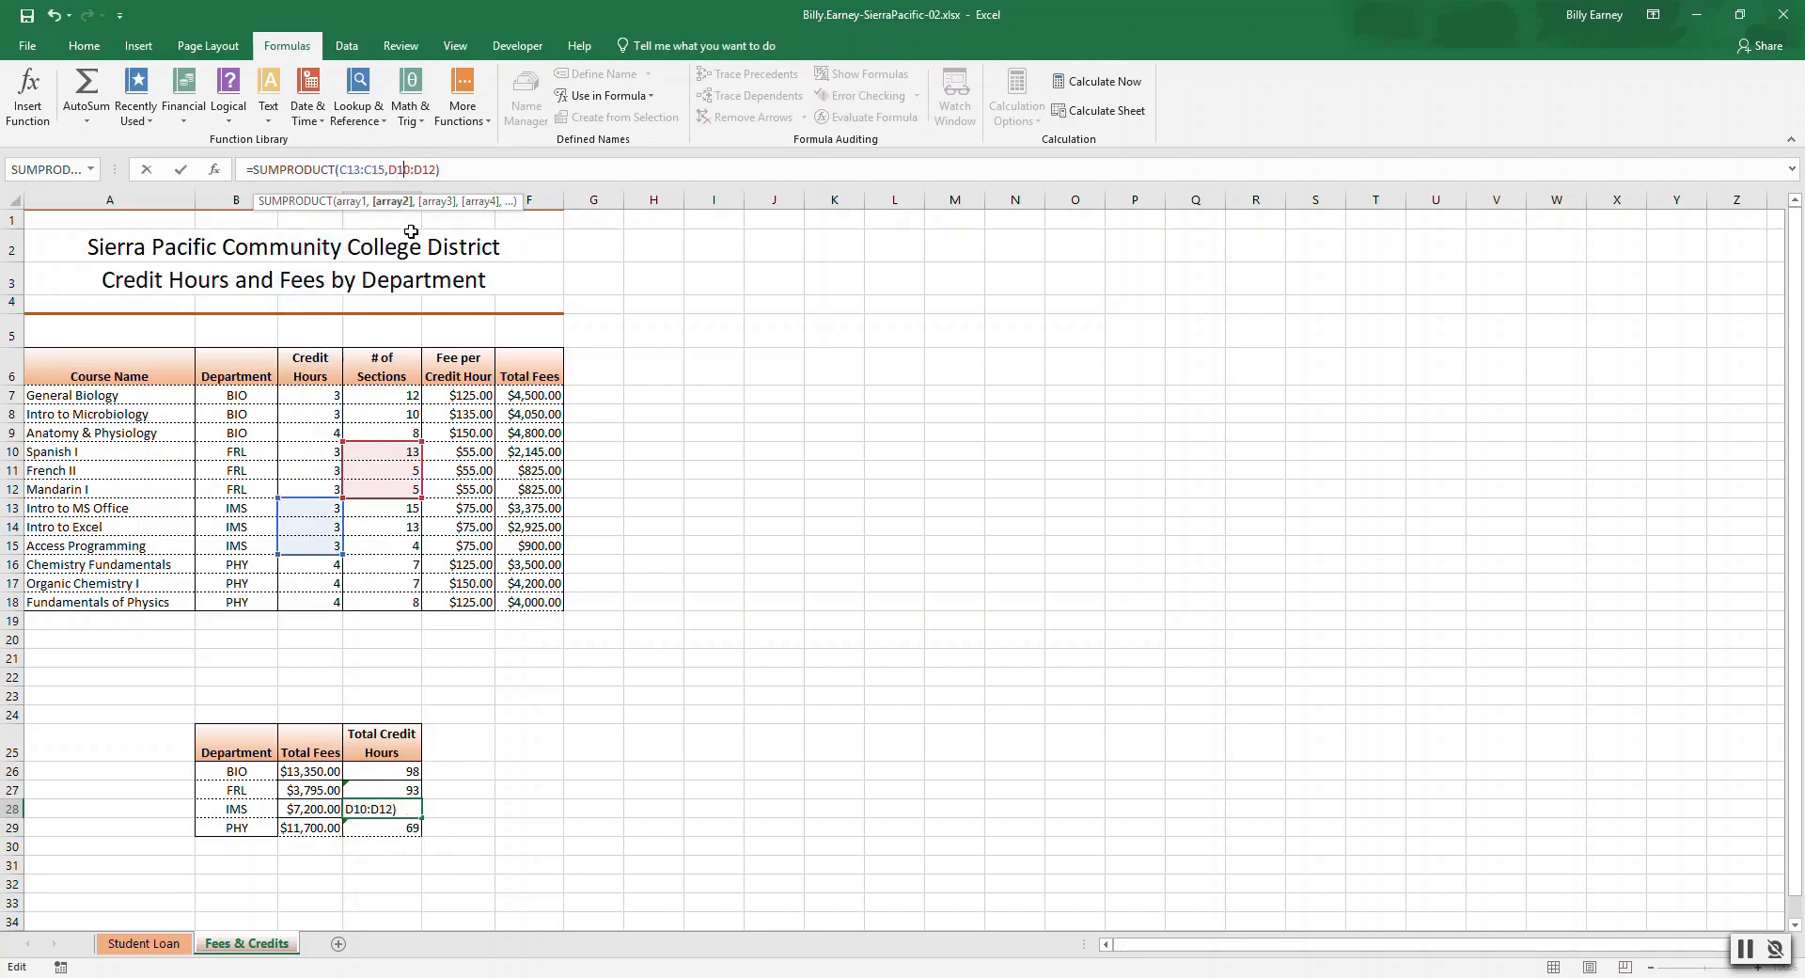
pyautogui.press('BackSpace')
pyautogui.write('3')
pyautogui.press('Right')
pyautogui.press('Right')
pyautogui.press('Right')
pyautogui.press('Right')
pyautogui.press('BackSpace')
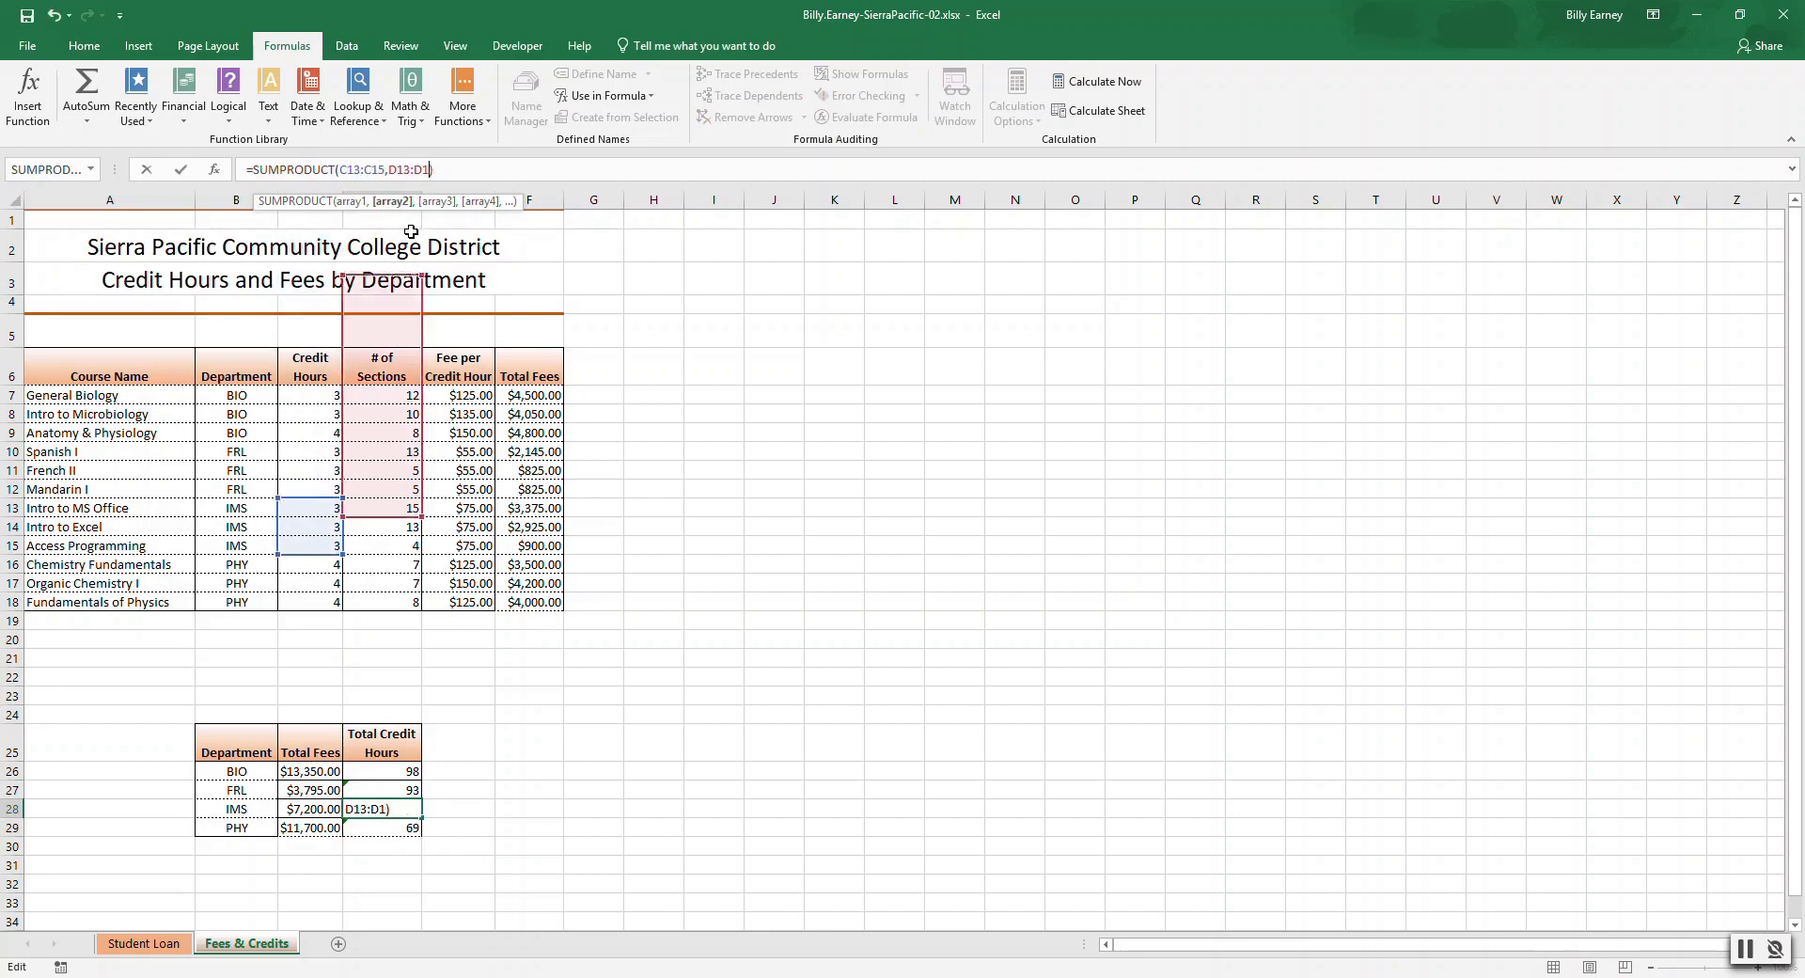
pyautogui.write('5')
pyautogui.press('Right')
pyautogui.press('Return')
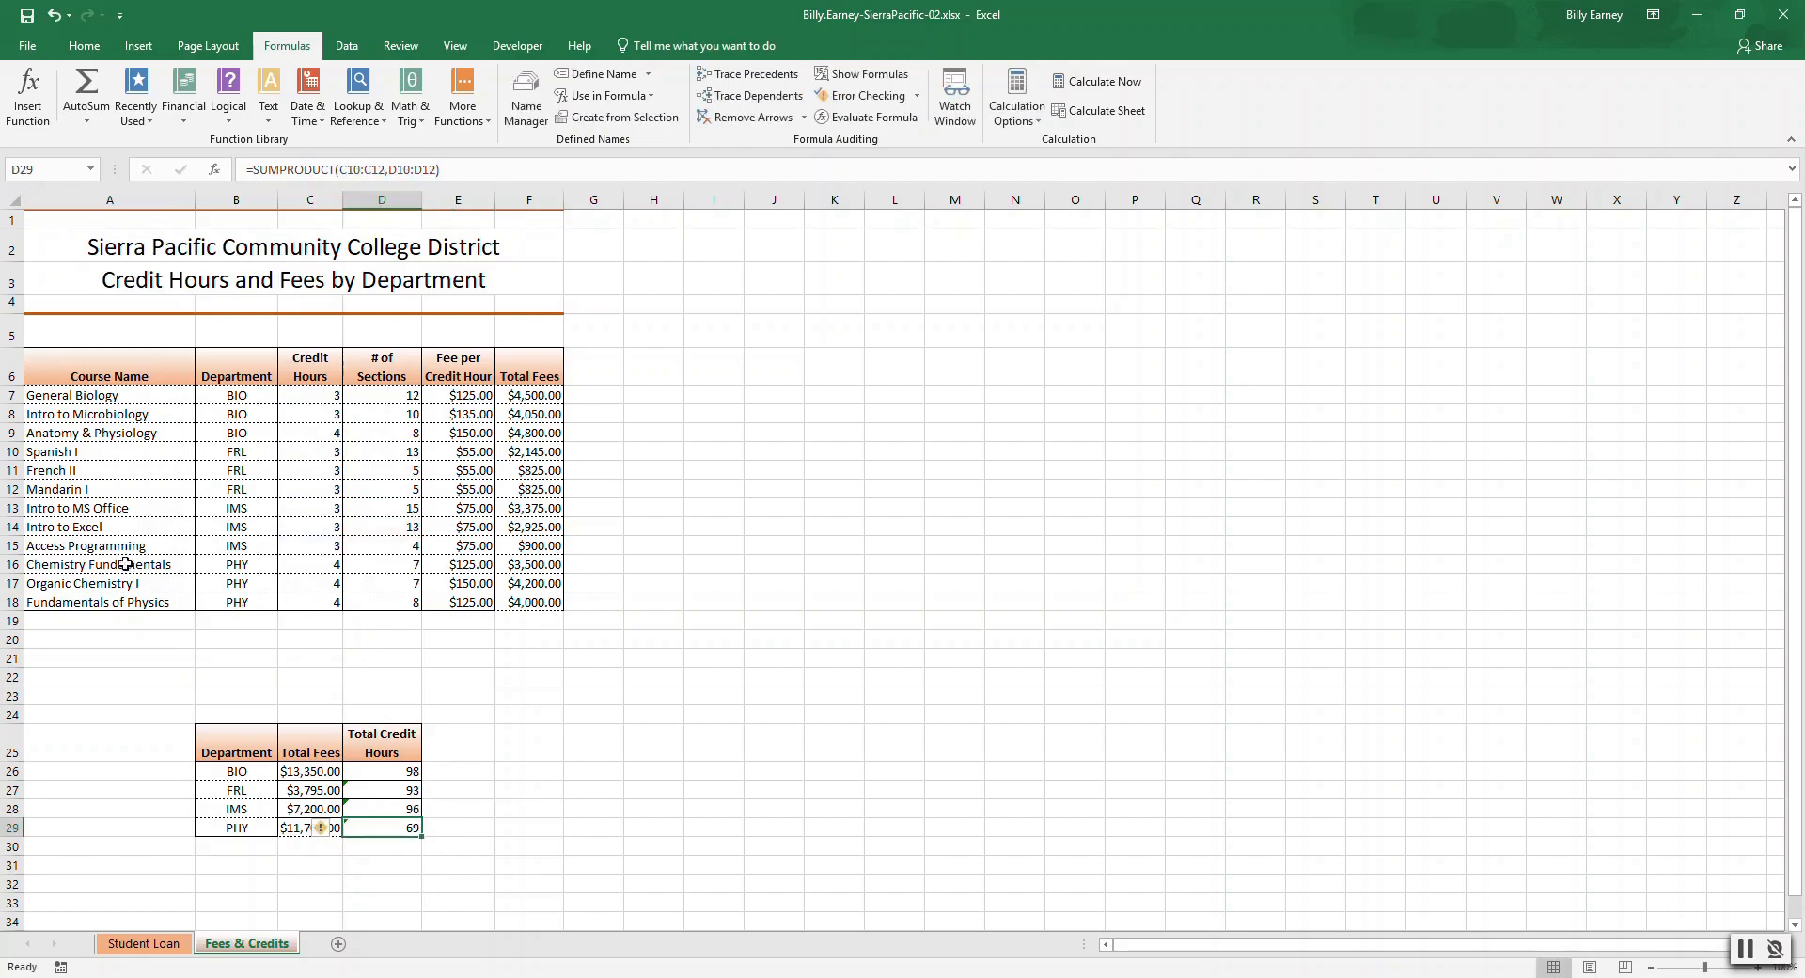
# Edit PHY's Total Credit Hours SUMPRODUCT so Array1 is C16:C18 and Array2 is D16:D18.
pyautogui.click(236, 562)
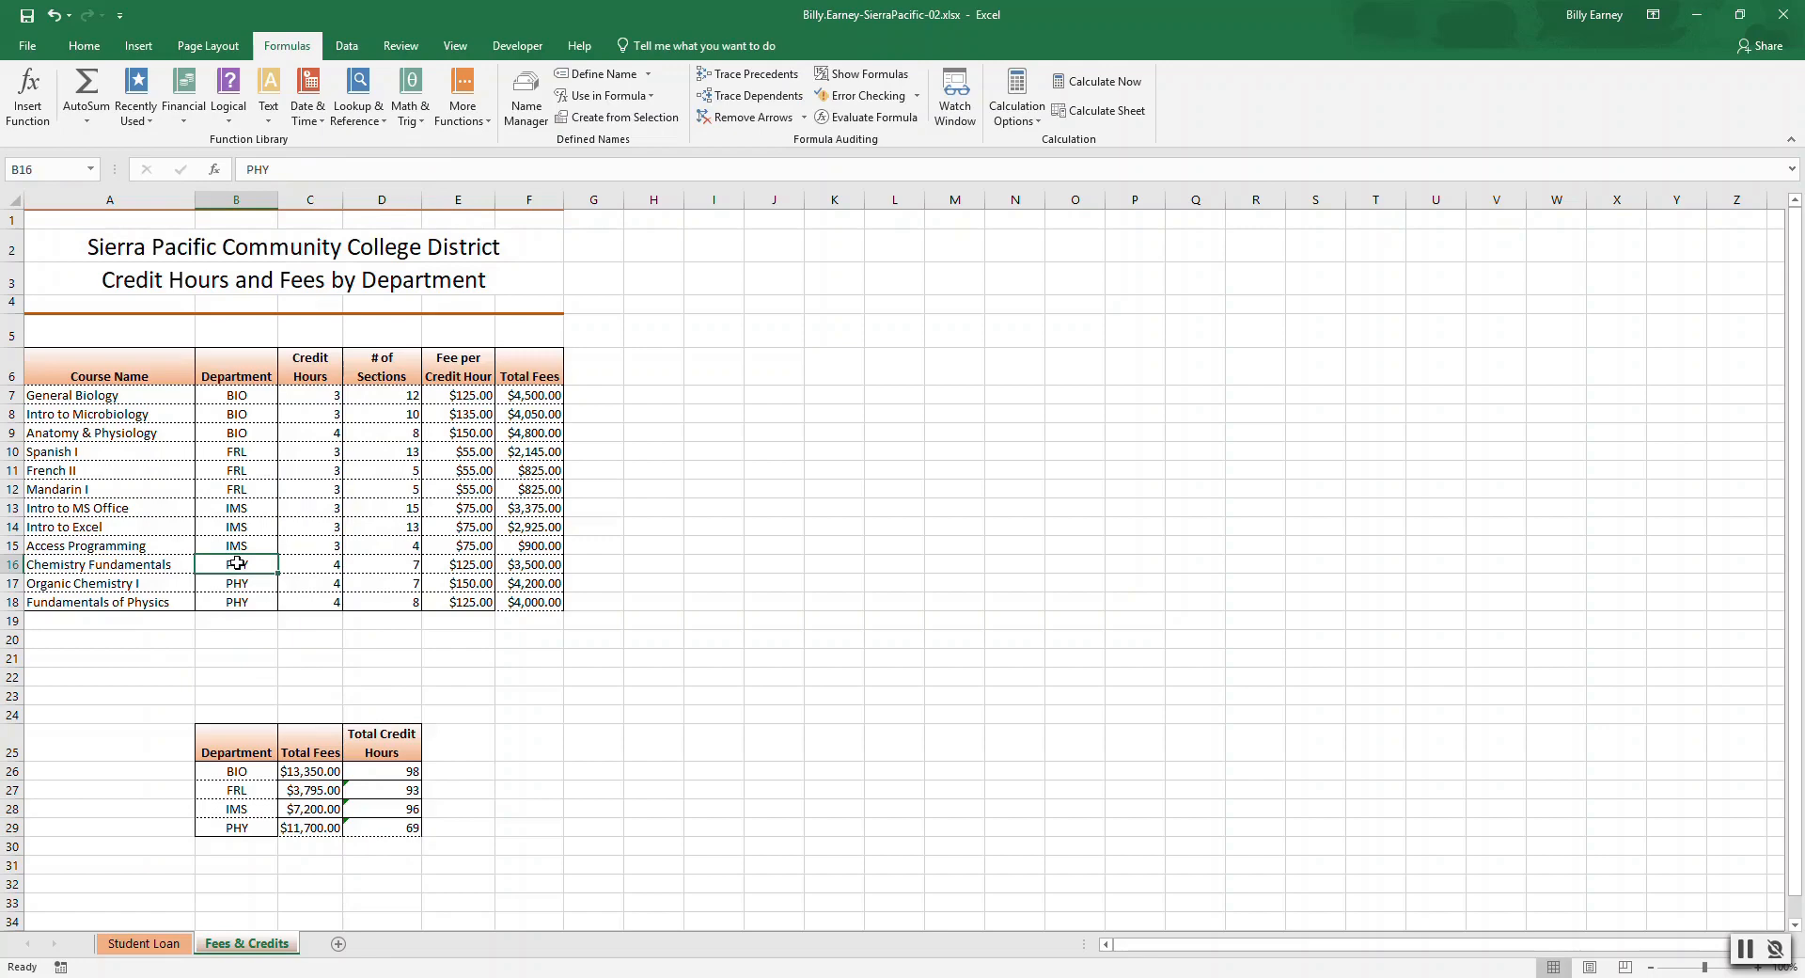
pyautogui.click(233, 601)
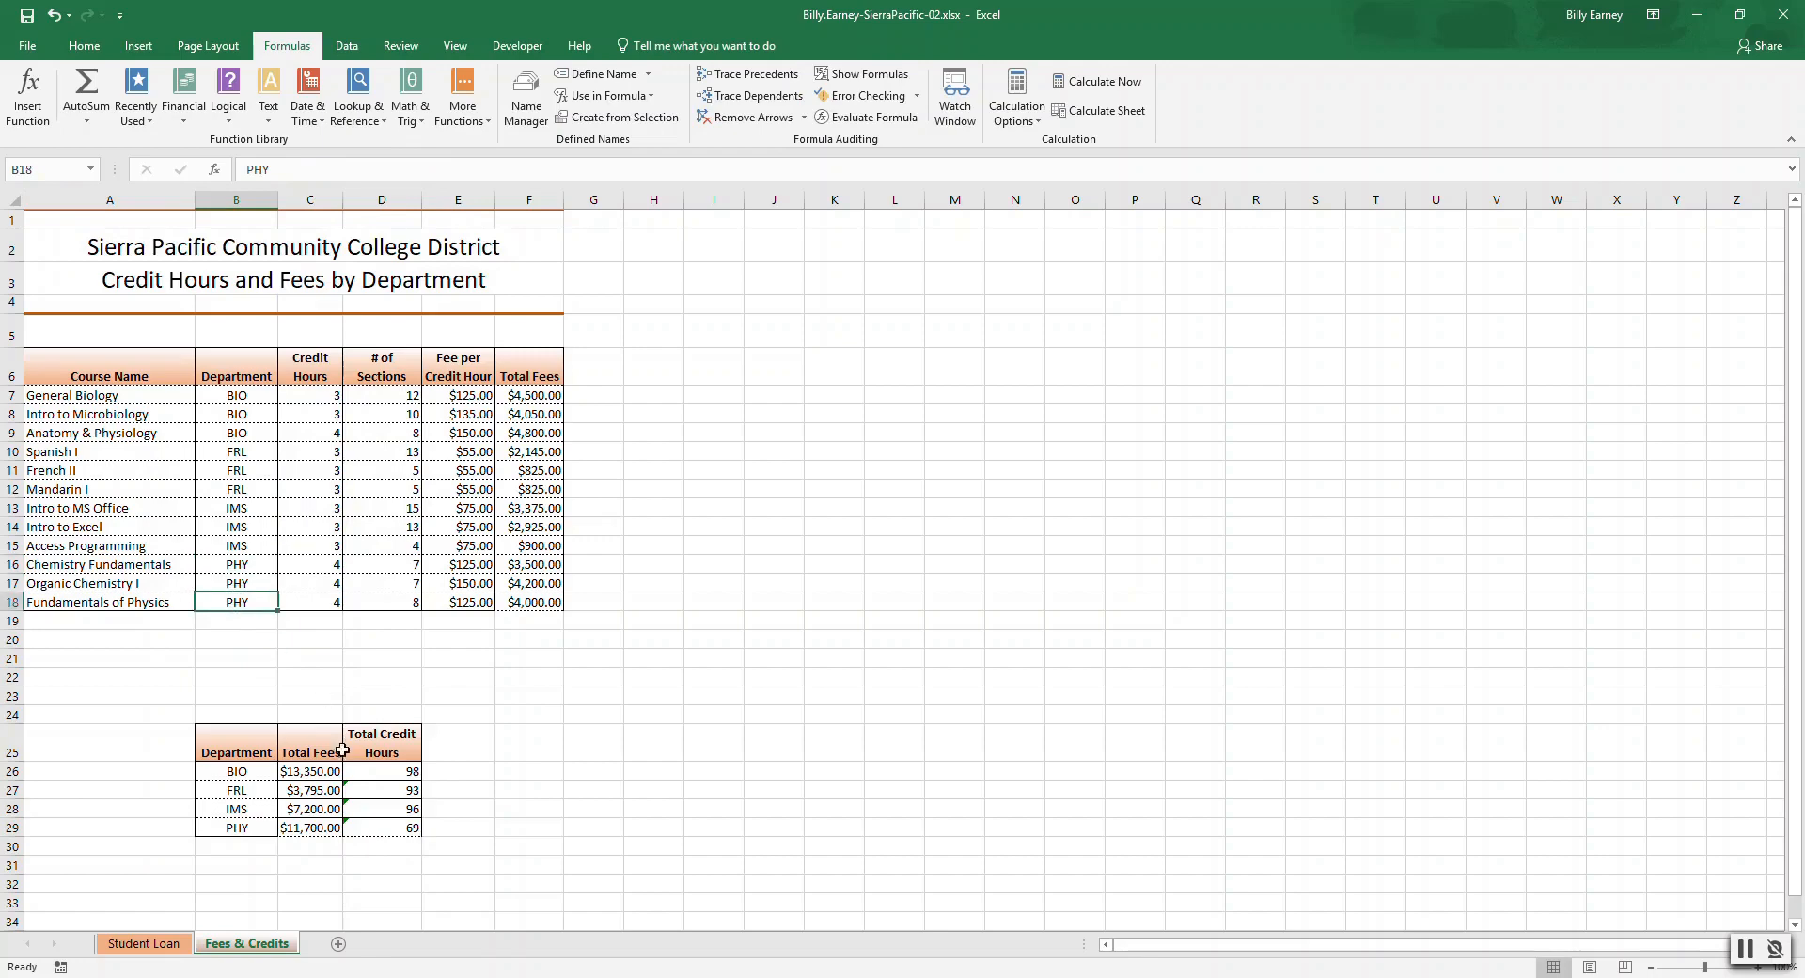
pyautogui.click(366, 829)
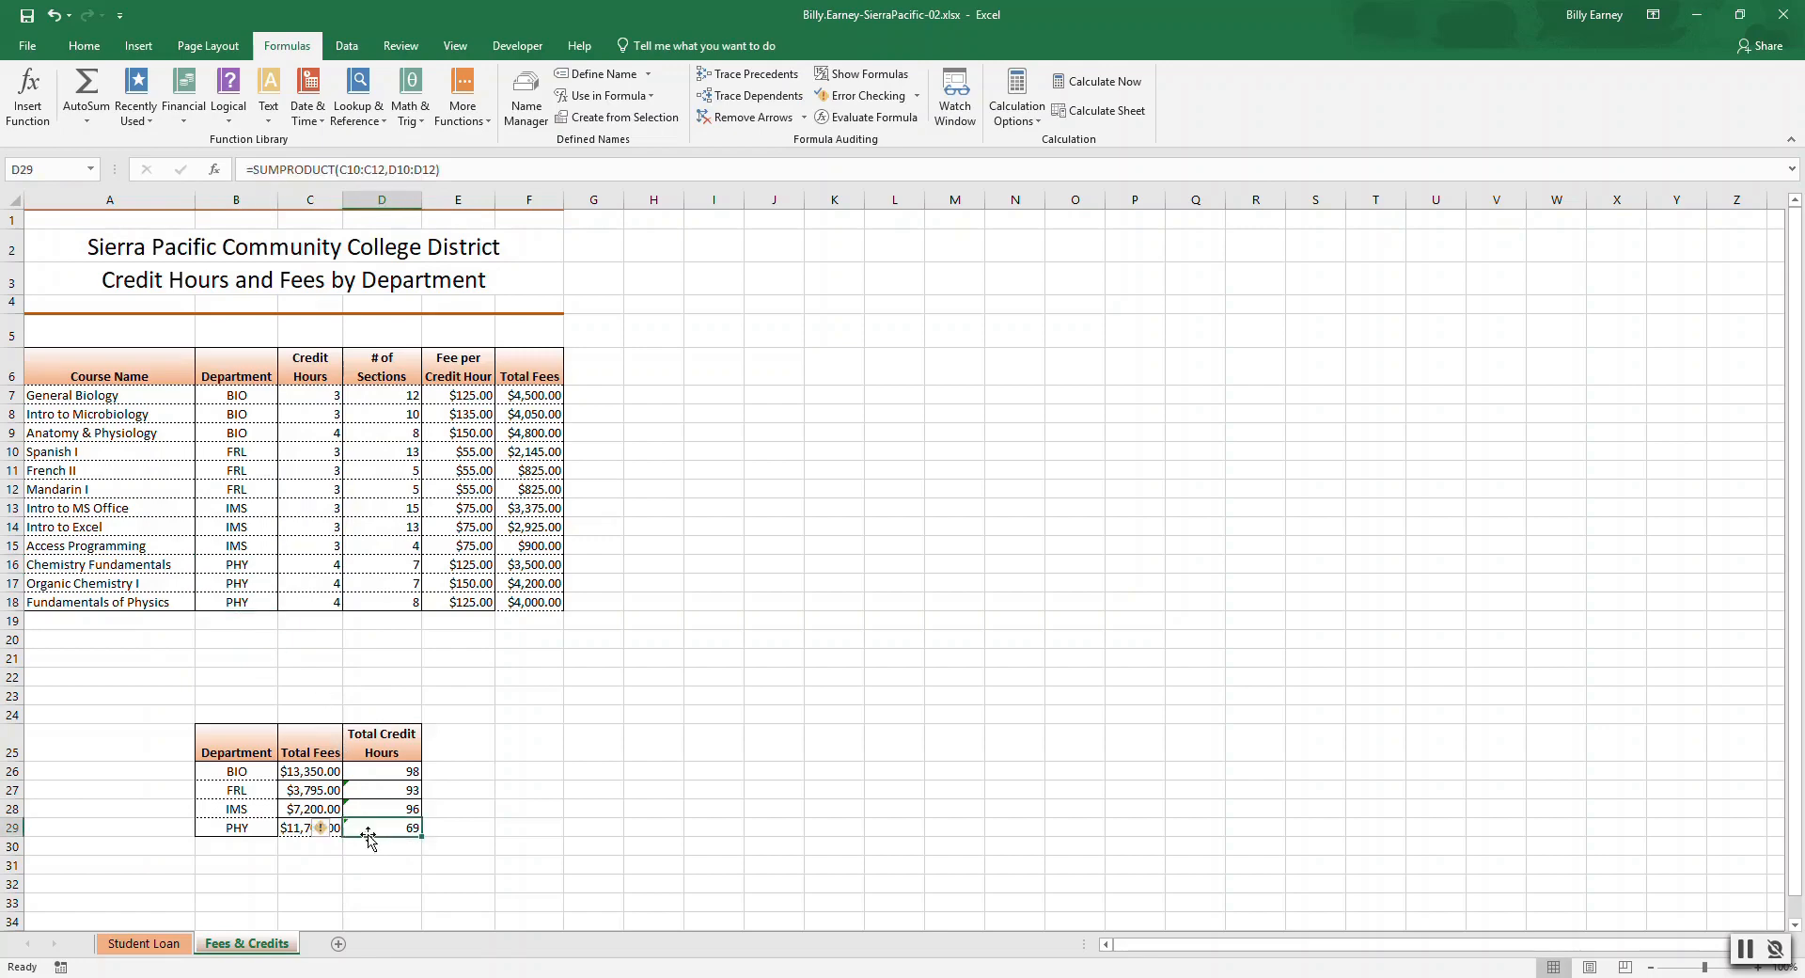
pyautogui.click(350, 166)
pyautogui.press('Delete')
pyautogui.write('6')
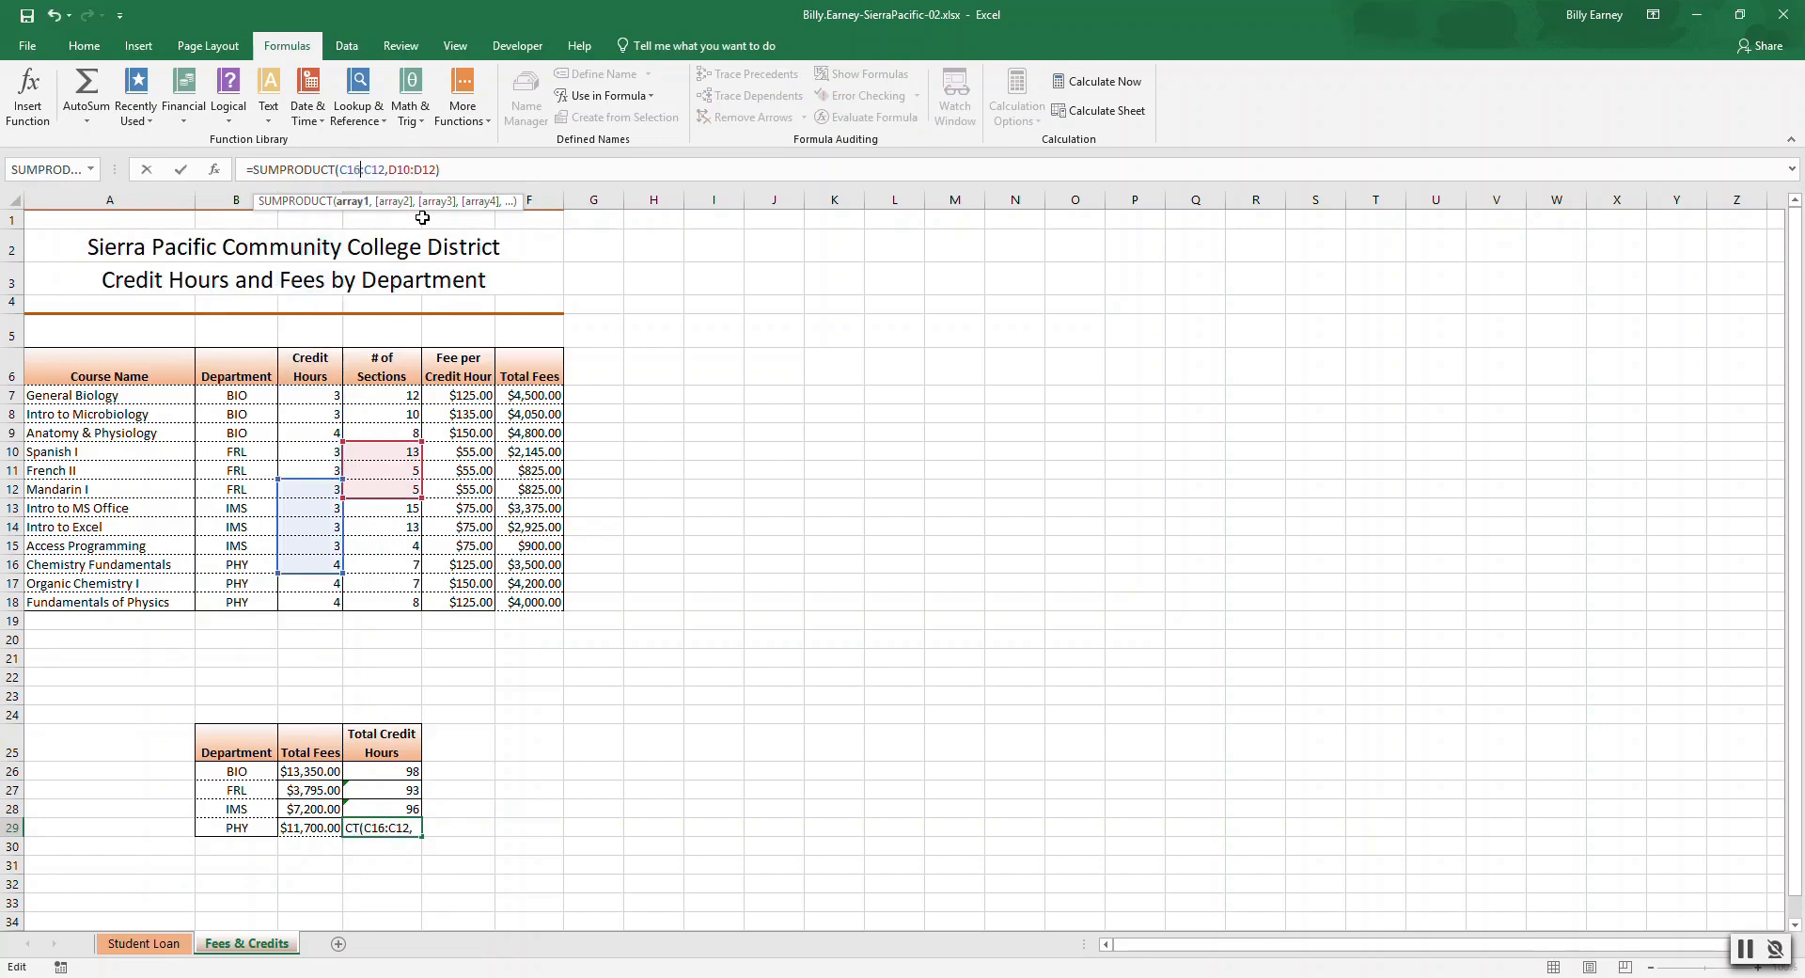
pyautogui.press('Delete')
pyautogui.write('8')
pyautogui.press('Right')
pyautogui.press('Right')
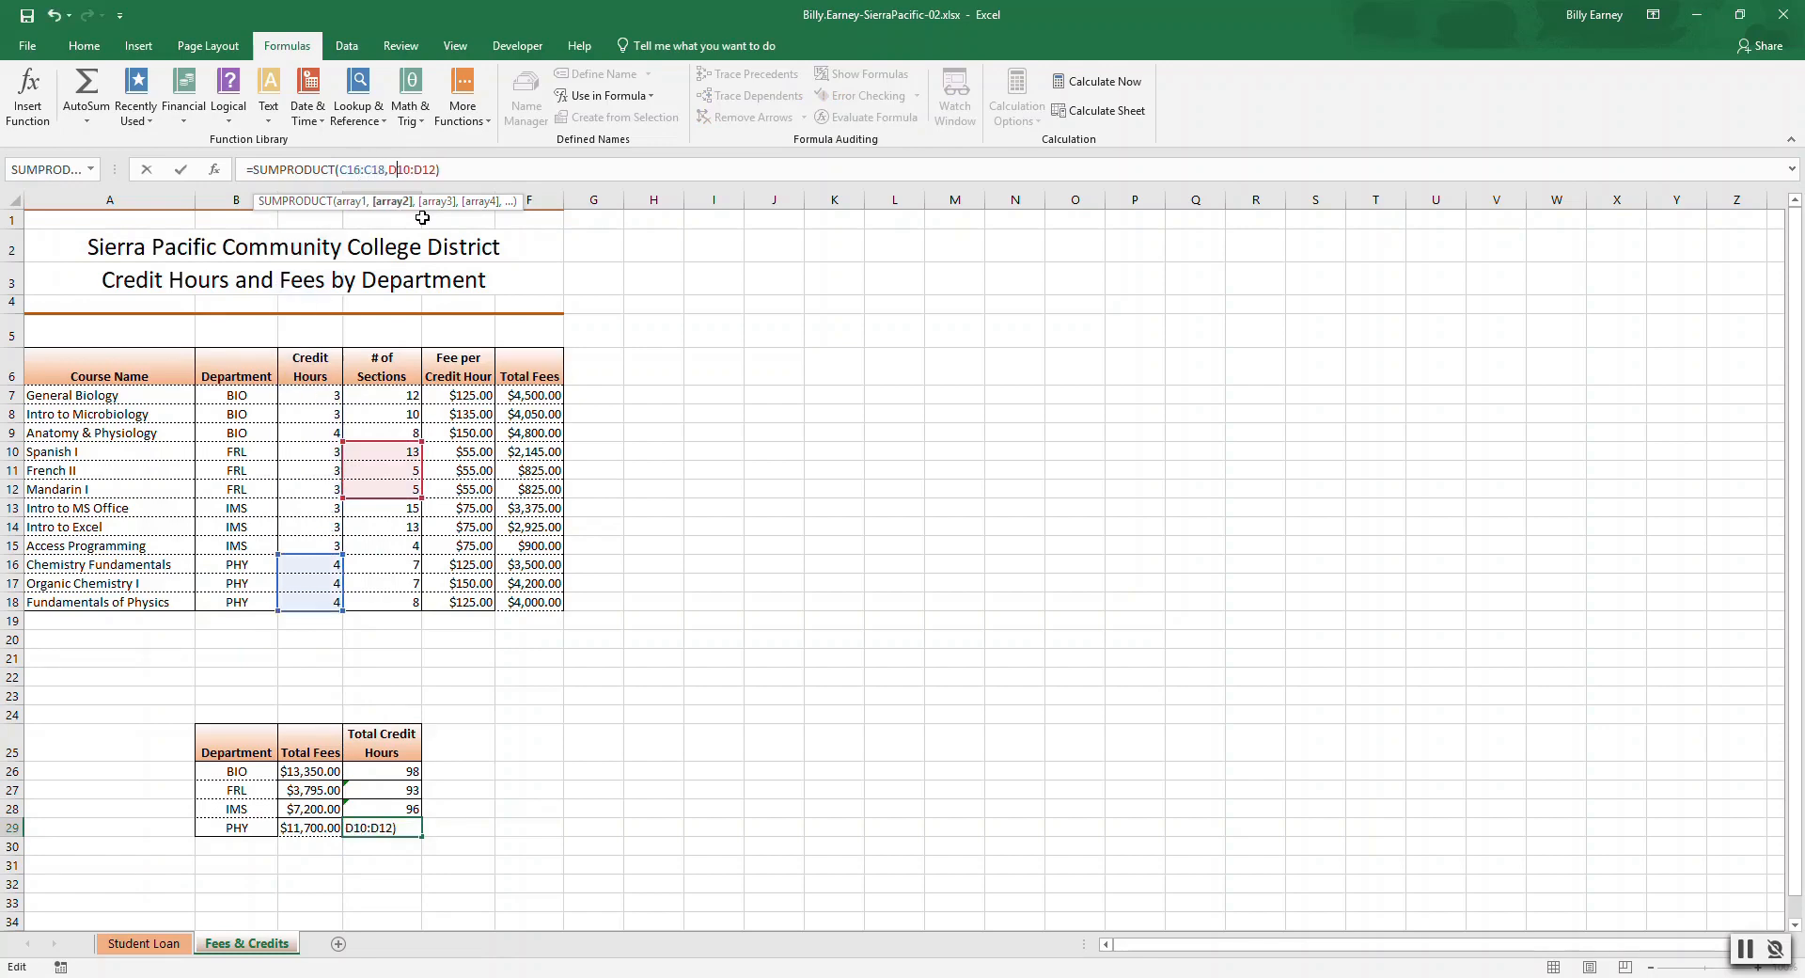
pyautogui.press('Delete')
pyautogui.write('6')
pyautogui.press('Right')
pyautogui.press('Right')
pyautogui.press('Right')
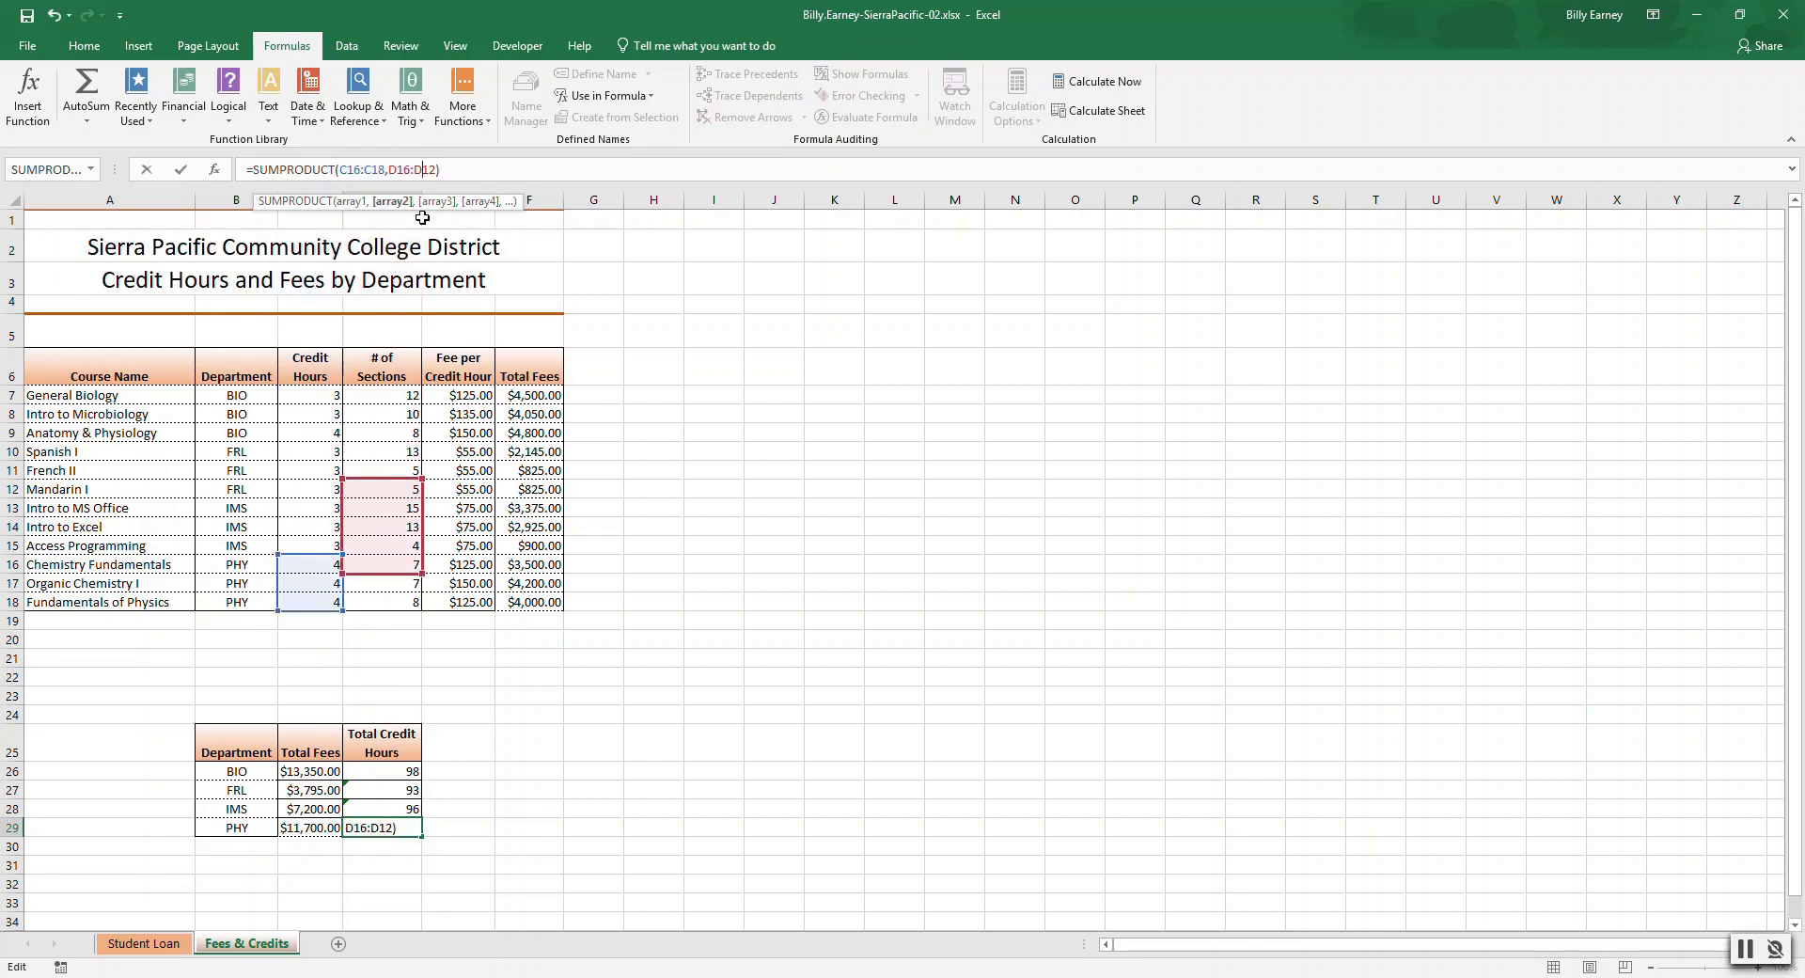
pyautogui.press('Delete')
pyautogui.write('8')
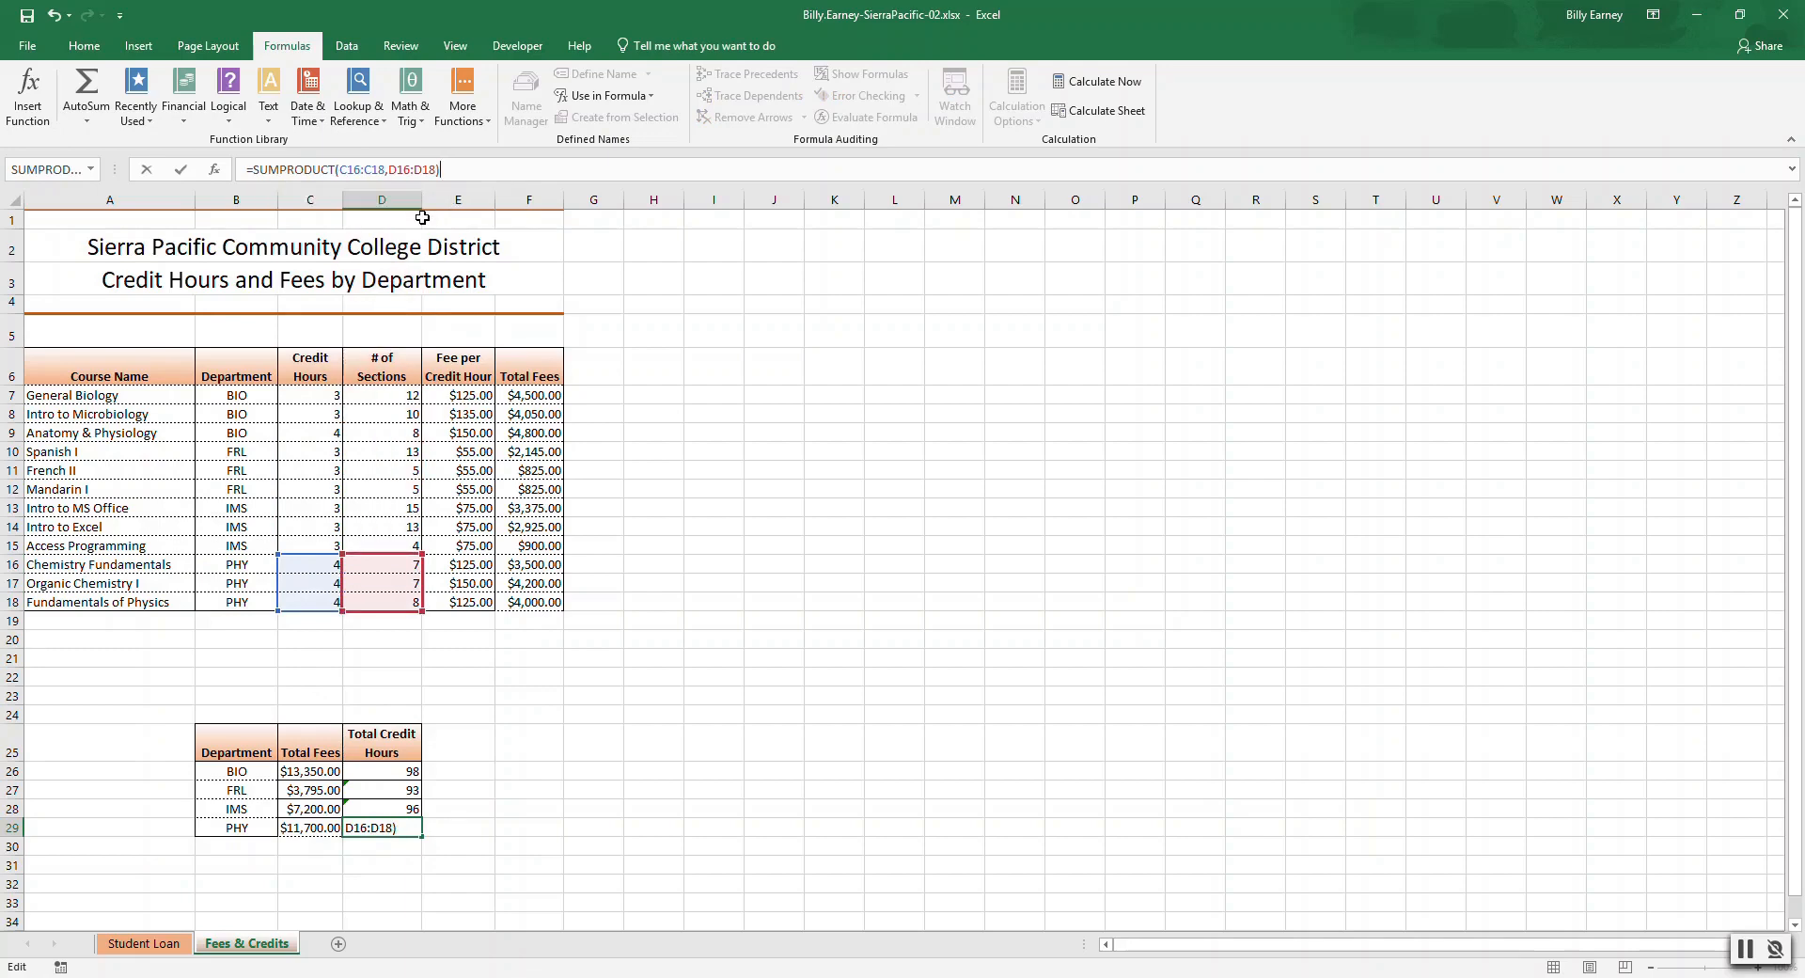
pyautogui.press('Return')
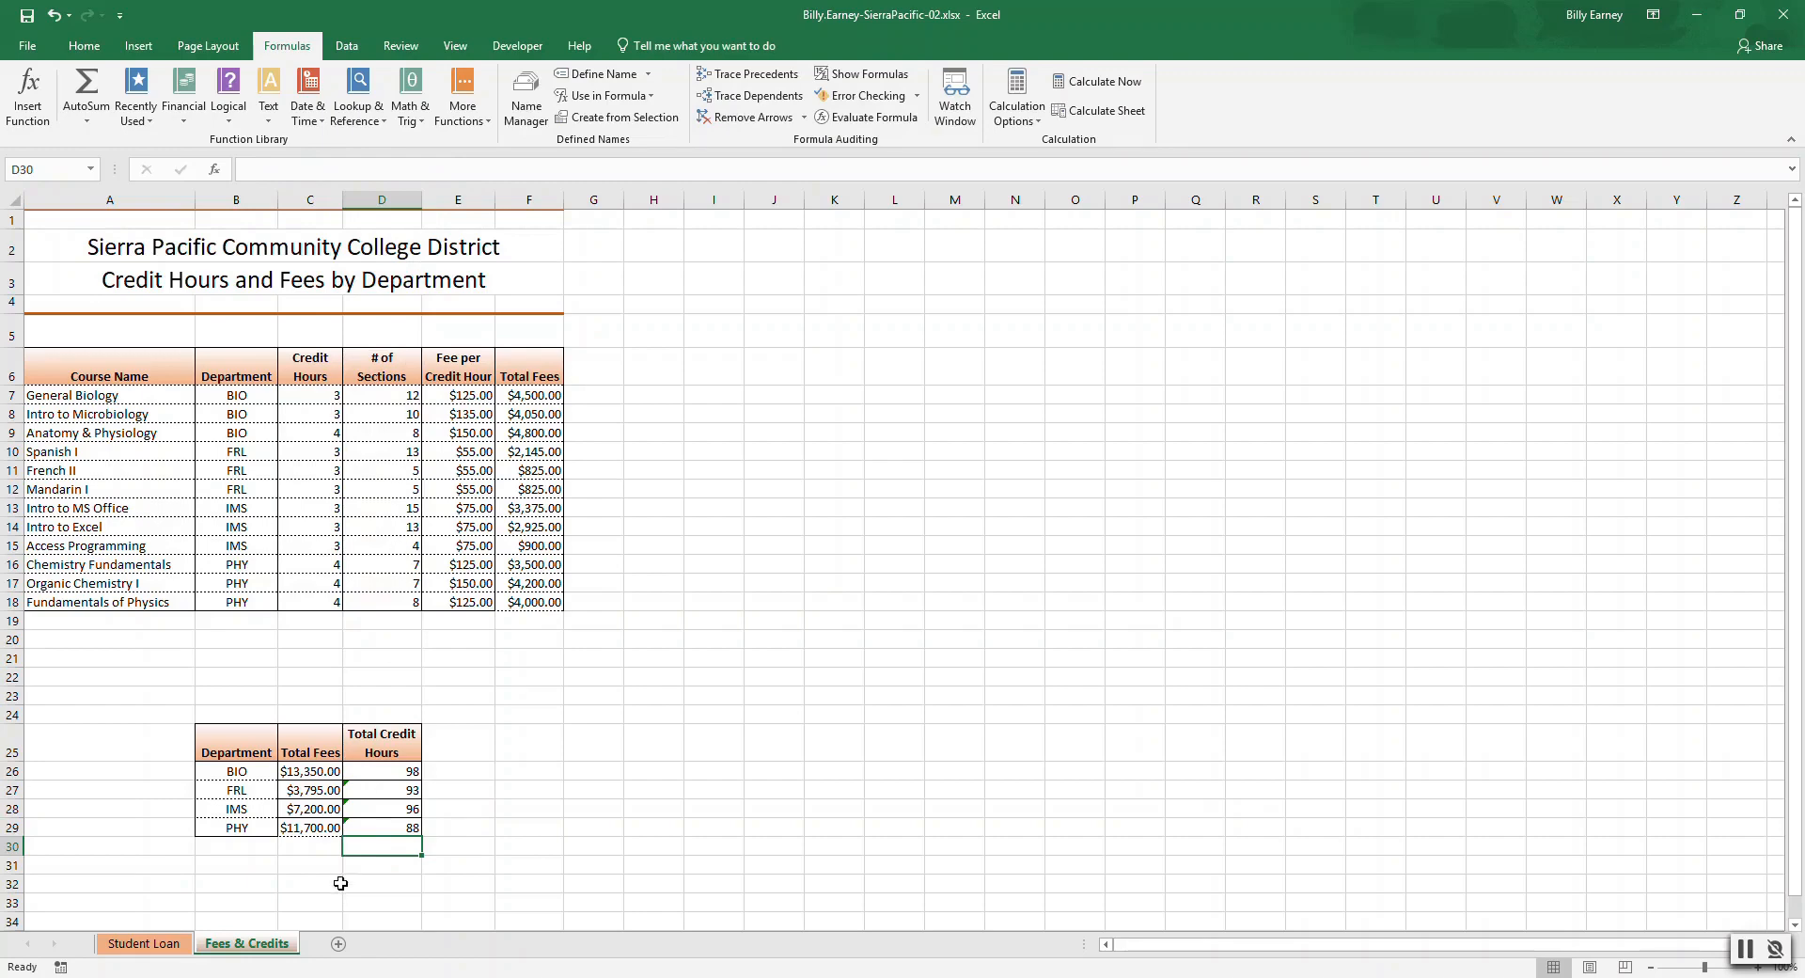
# Ignore the omitted-adjacent-cells errors on the FRL, IMS and PHY Total Credit Hours cells.
pyautogui.click(393, 792)
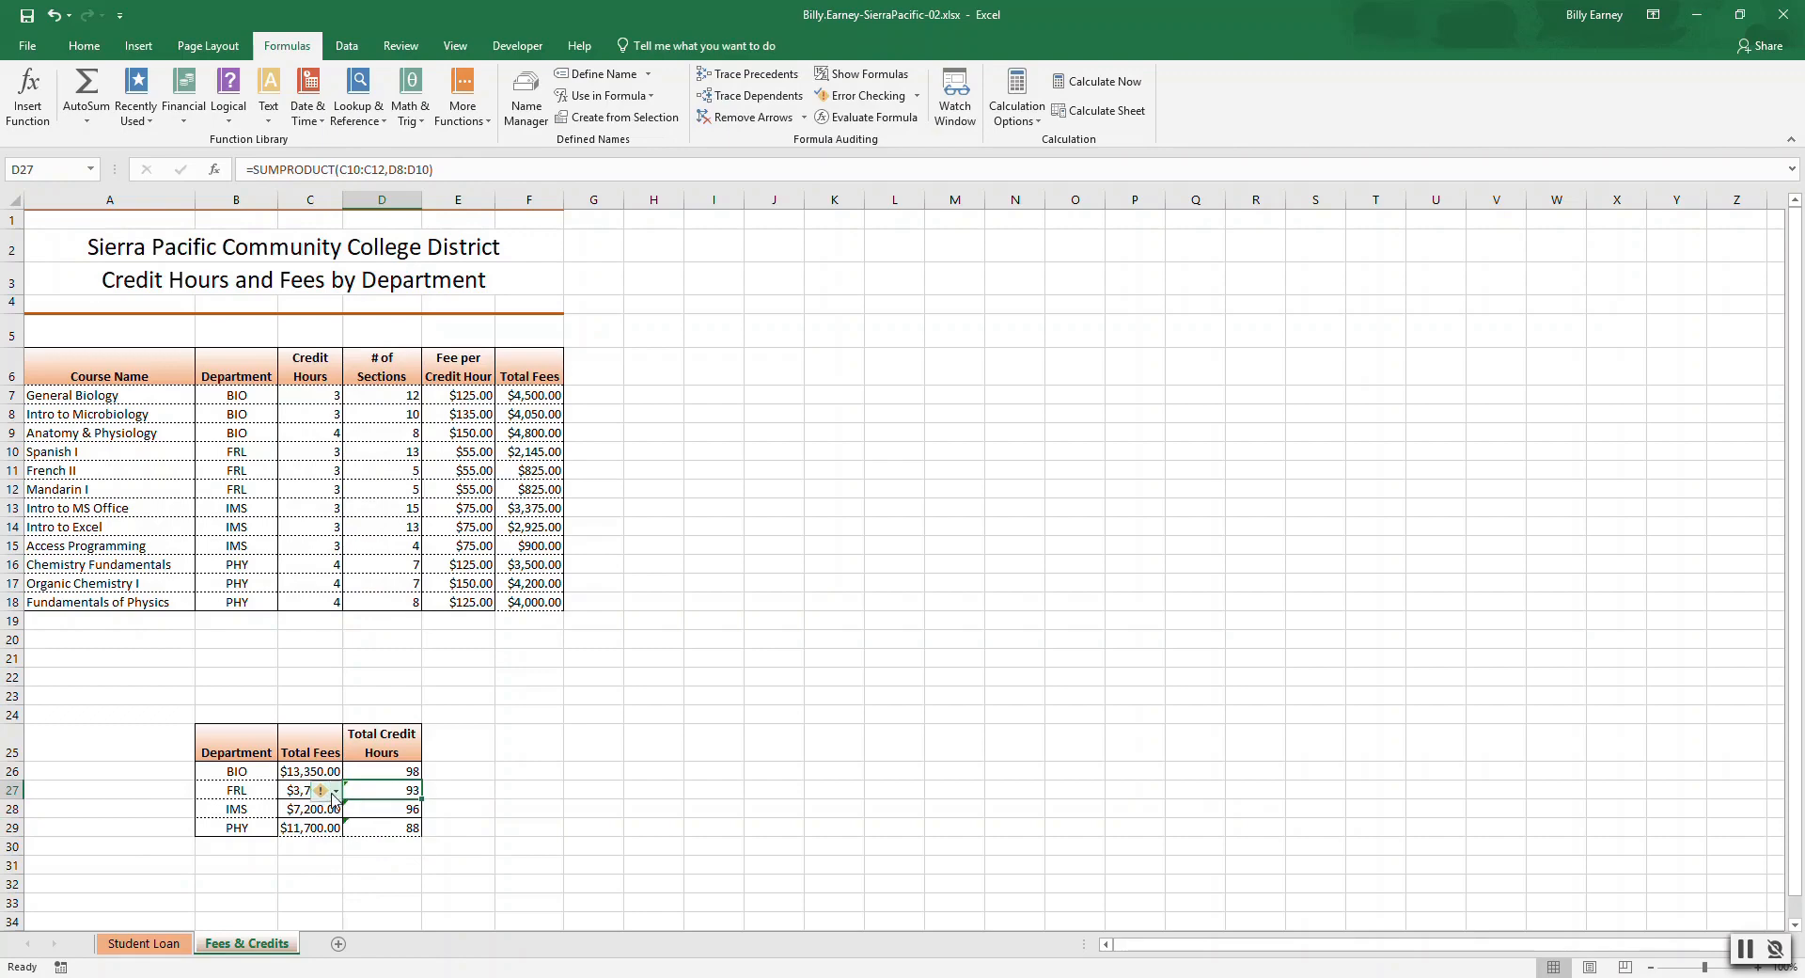
pyautogui.click(337, 792)
pyautogui.click(371, 884)
pyautogui.click(374, 816)
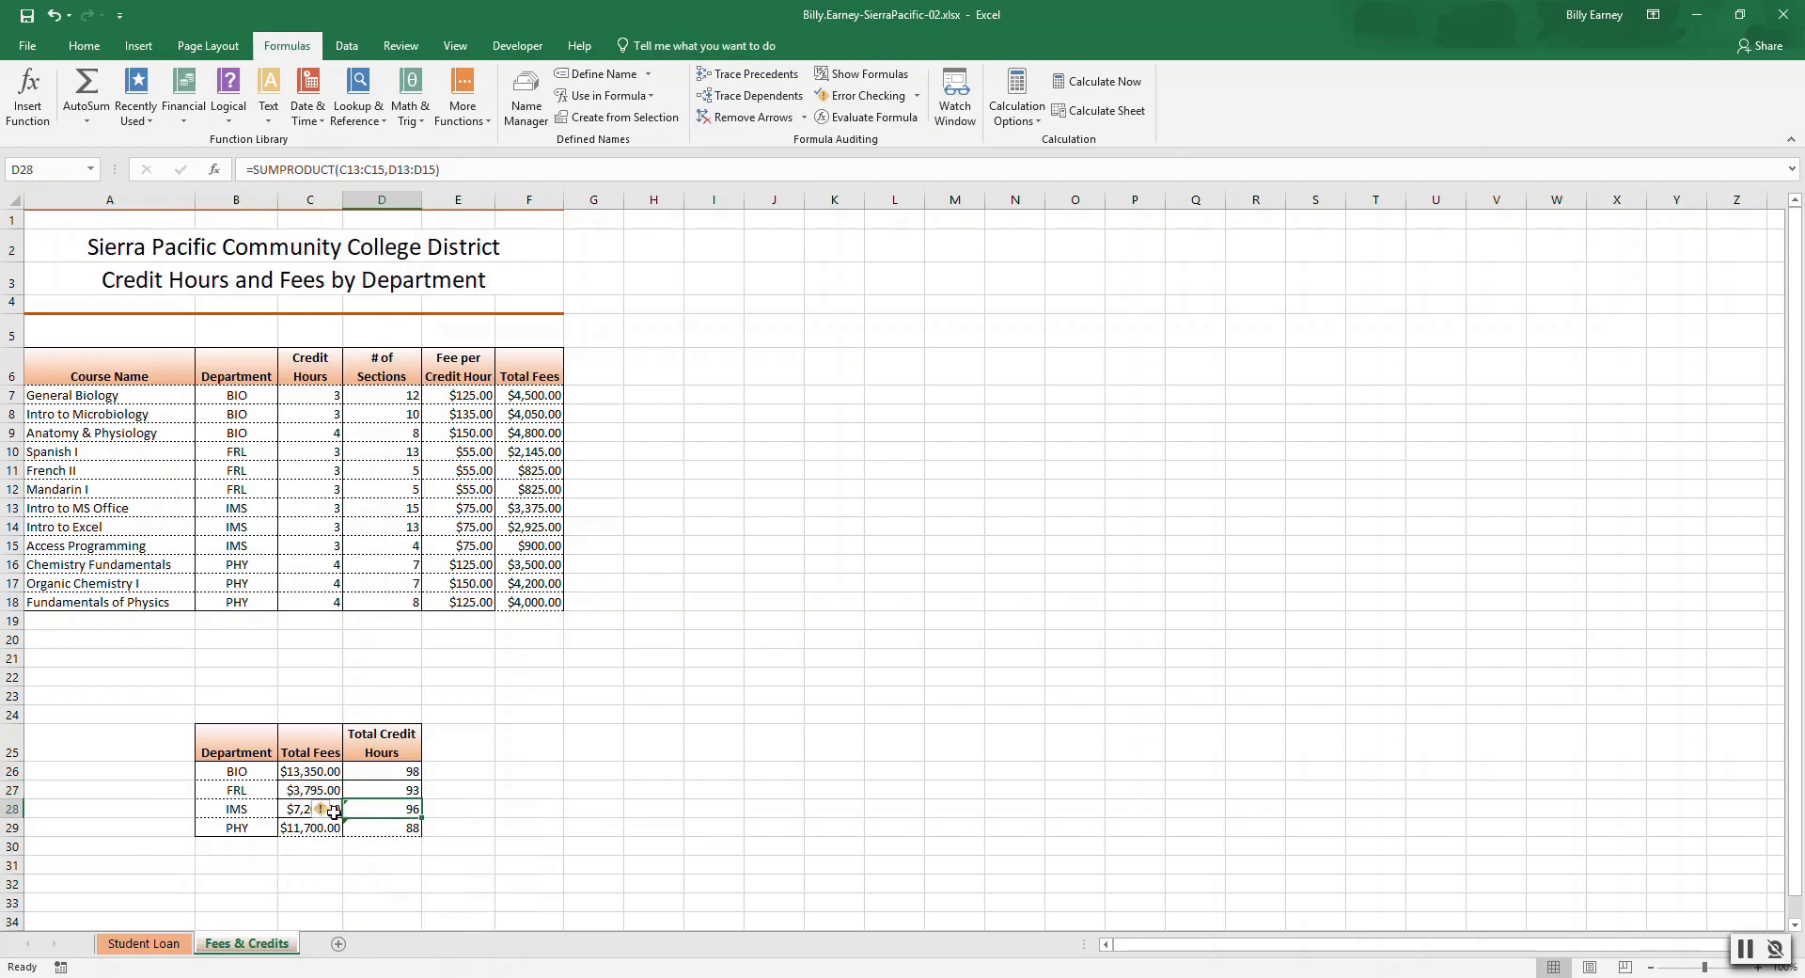
pyautogui.click(333, 813)
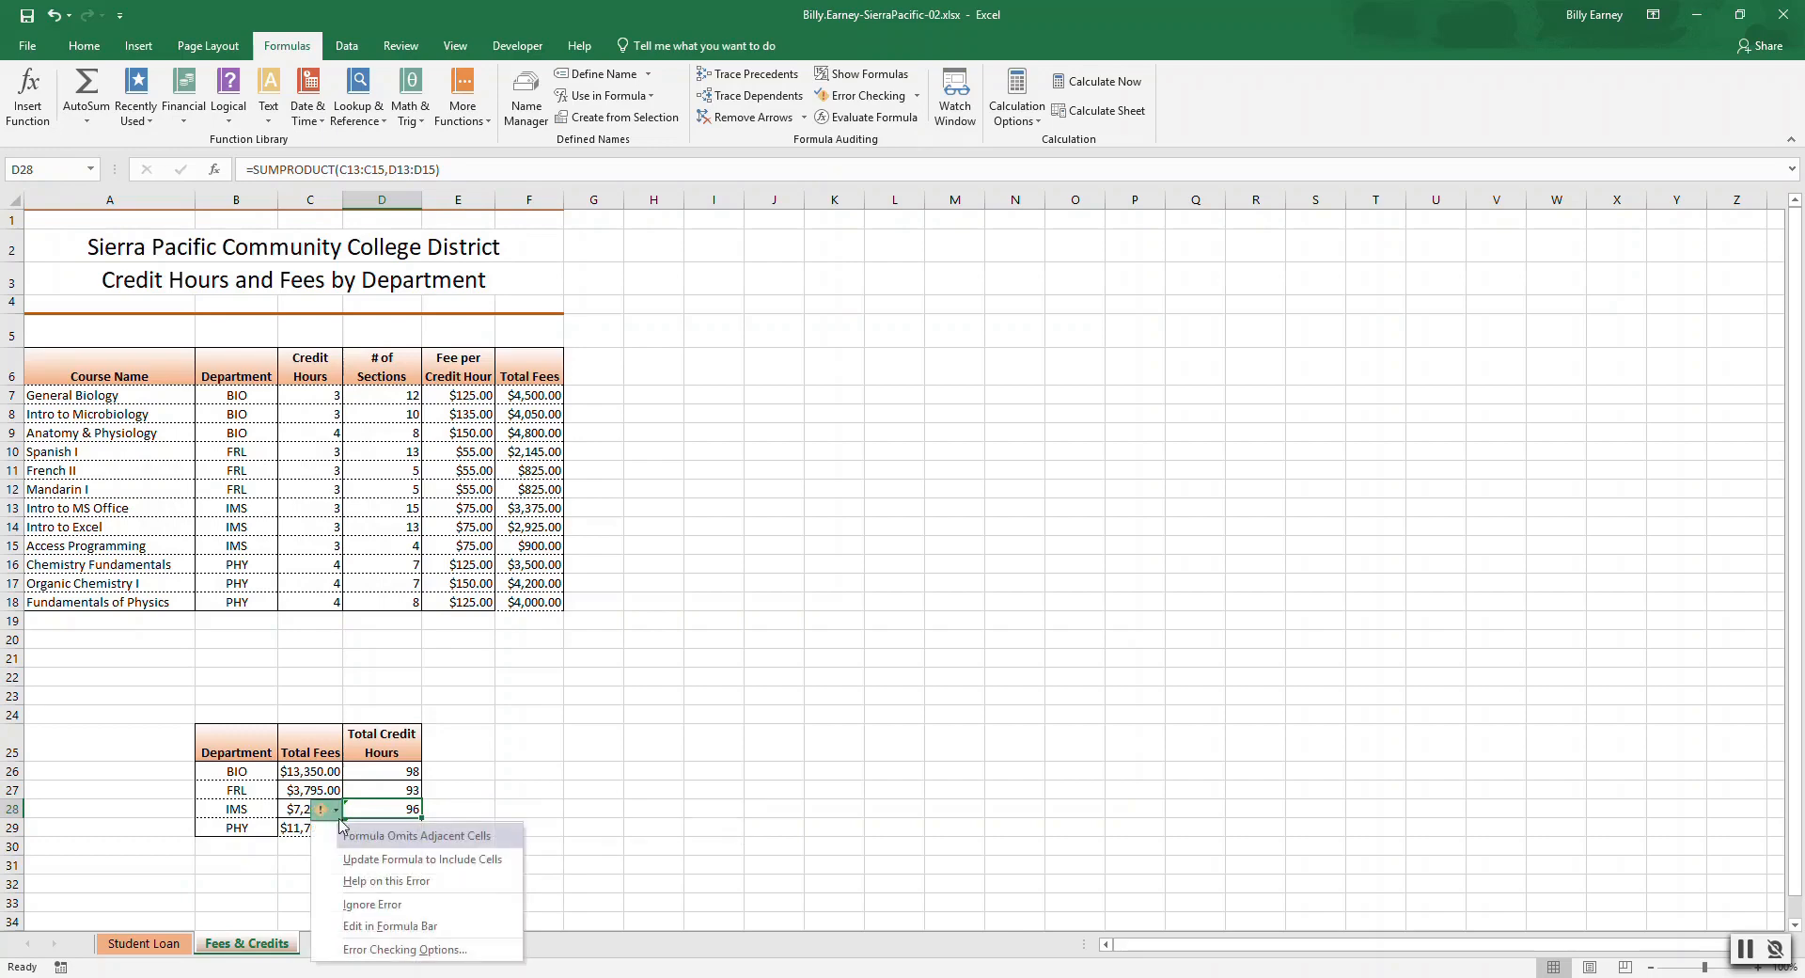
pyautogui.click(370, 906)
pyautogui.click(373, 828)
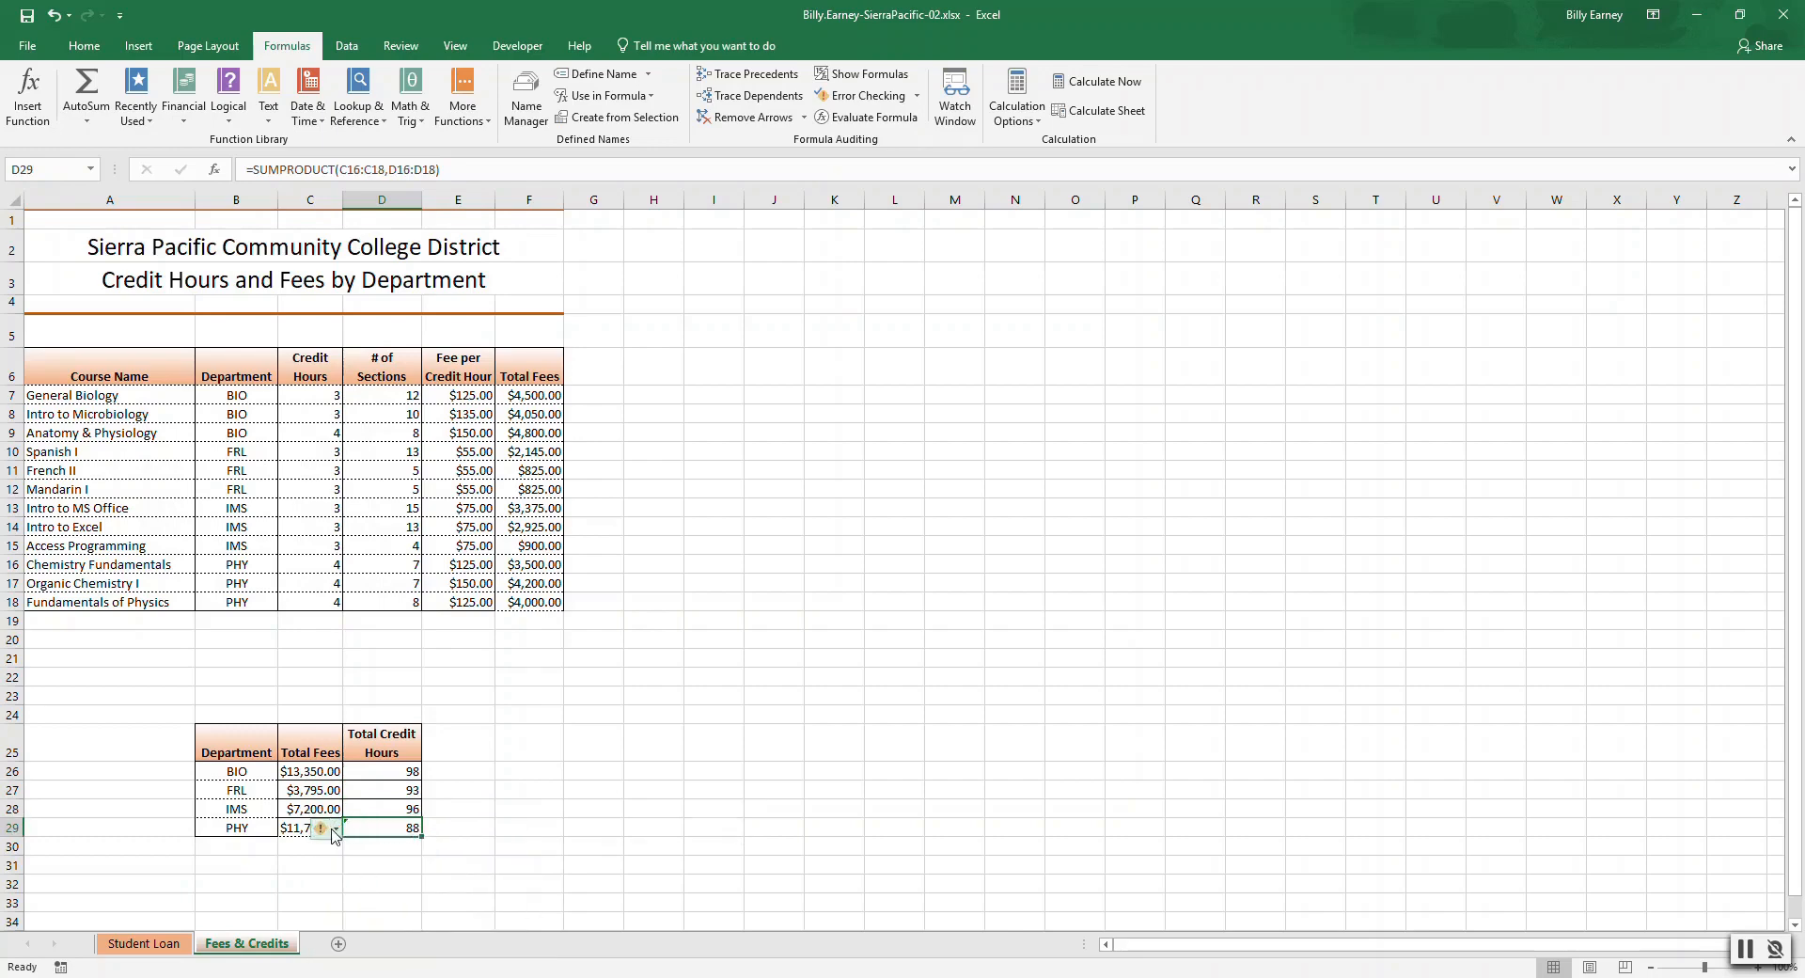
pyautogui.click(335, 829)
pyautogui.click(372, 759)
pyautogui.click(425, 902)
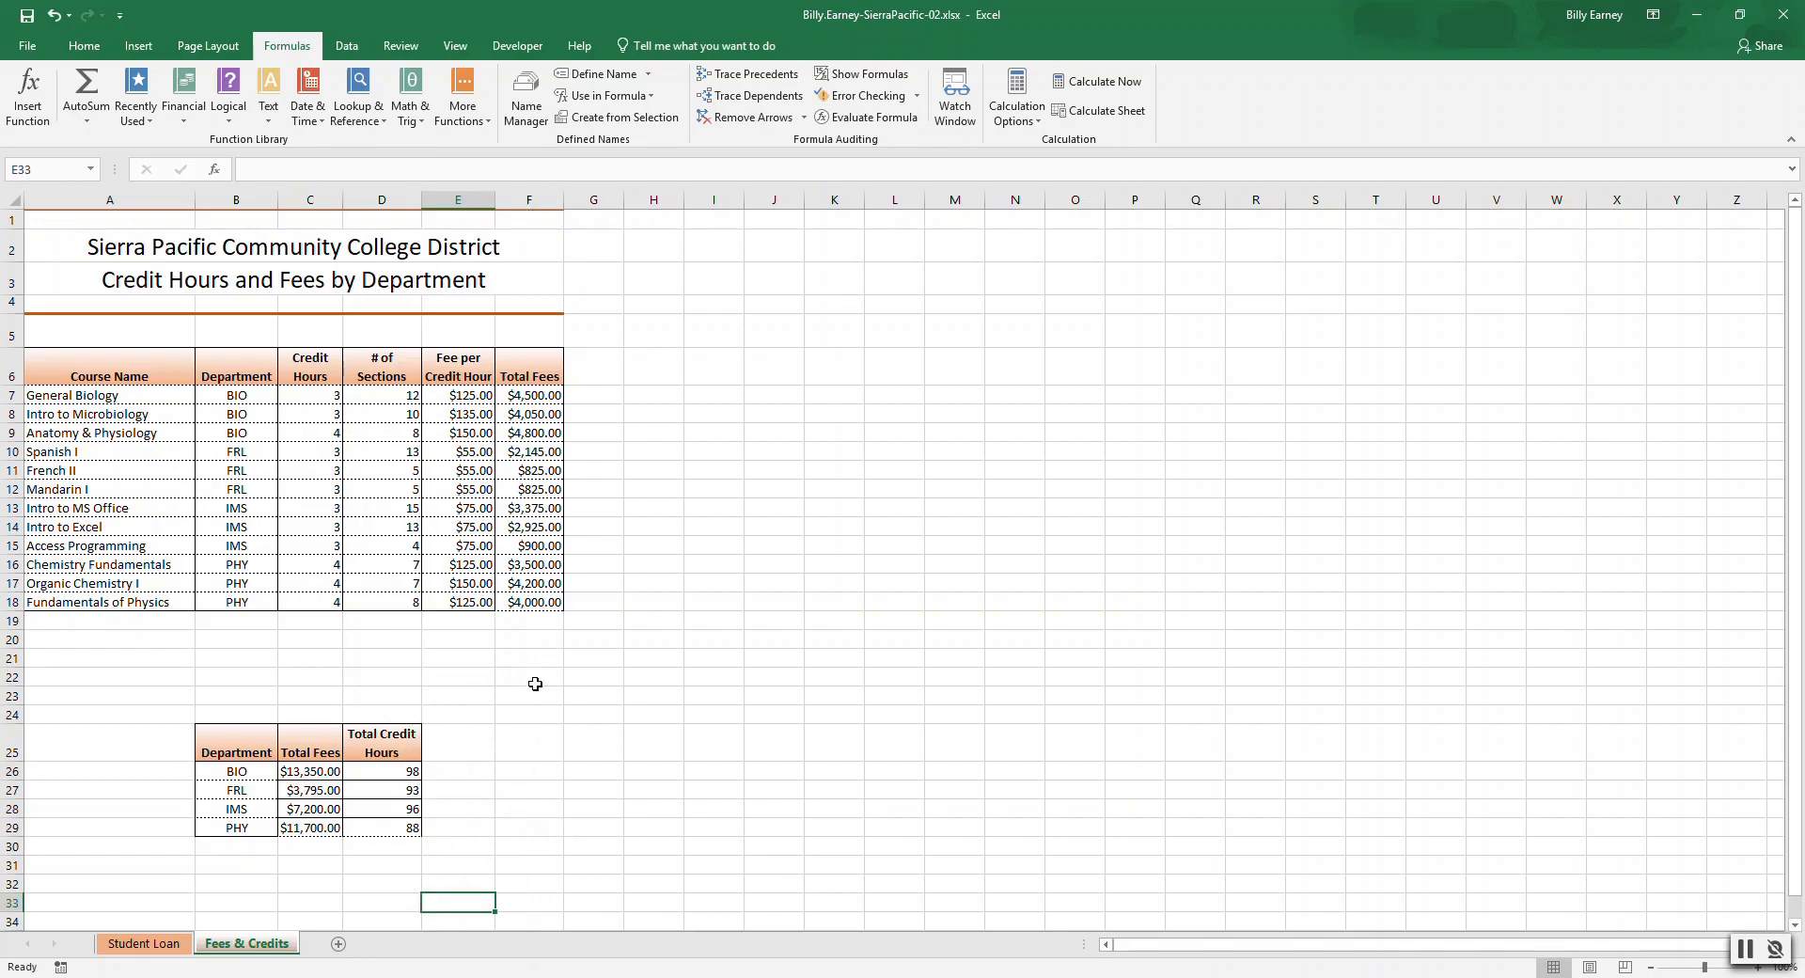
# Enter a TODAY function in cell F20 below the Total Fees column and return to cell A1.
pyautogui.click(530, 642)
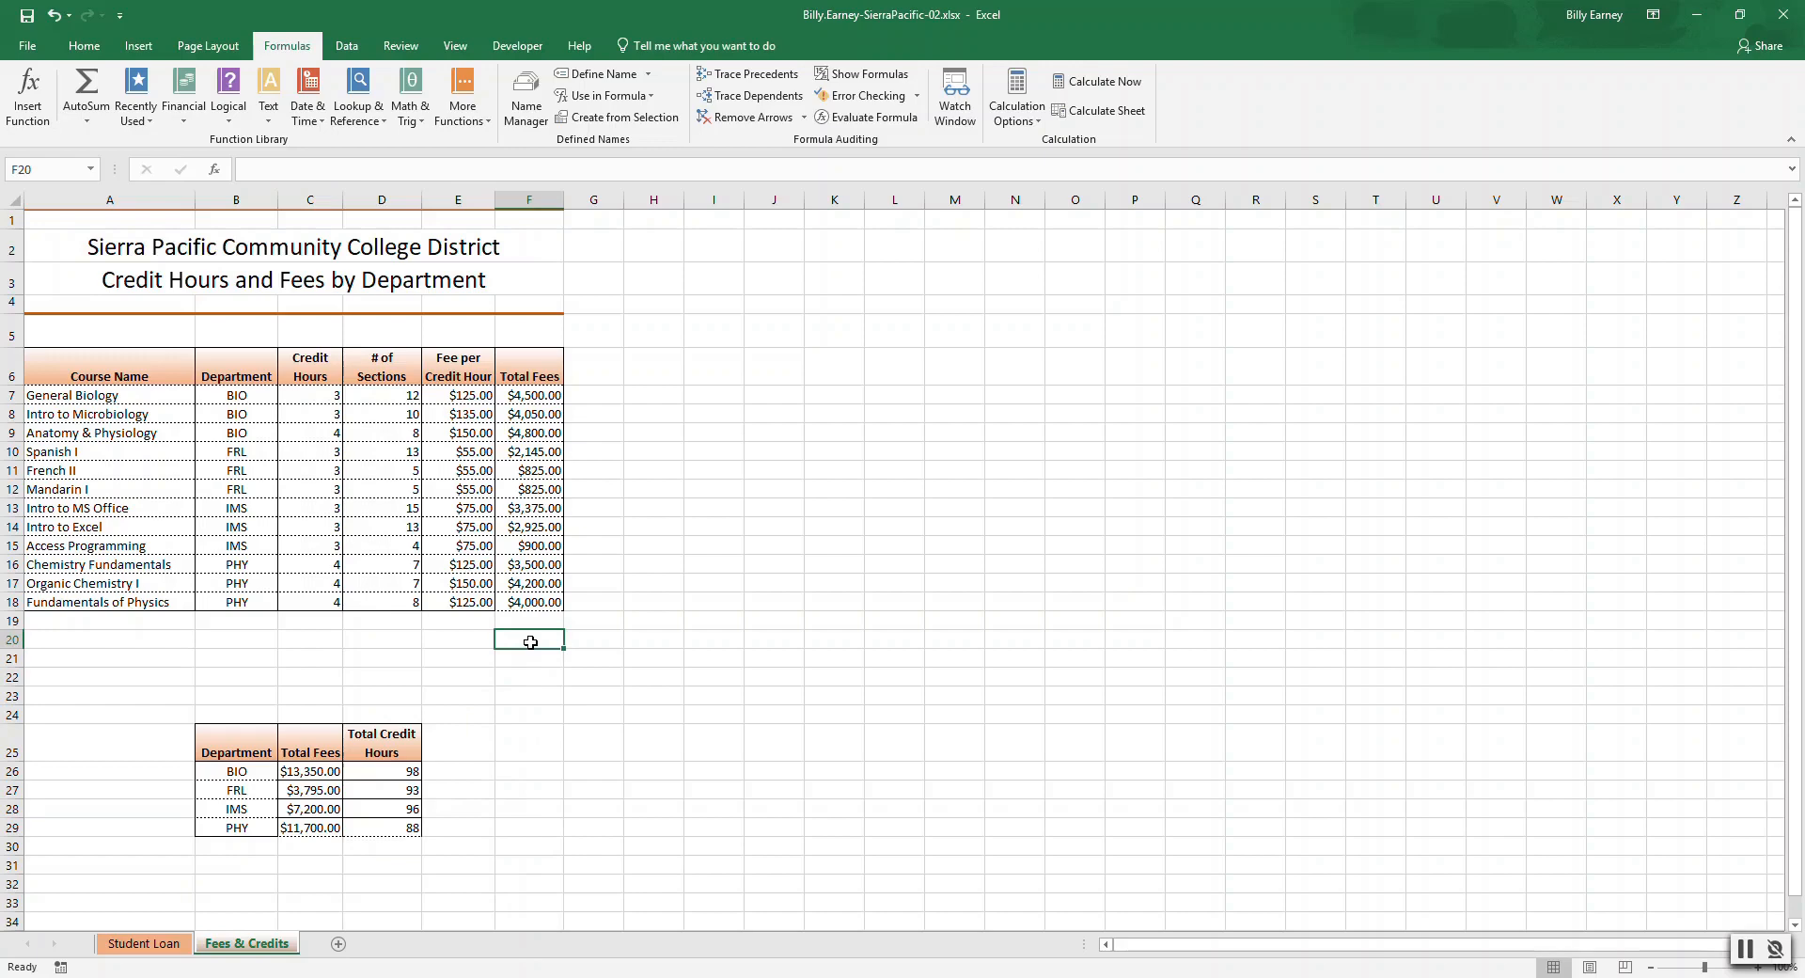
pyautogui.write('=')
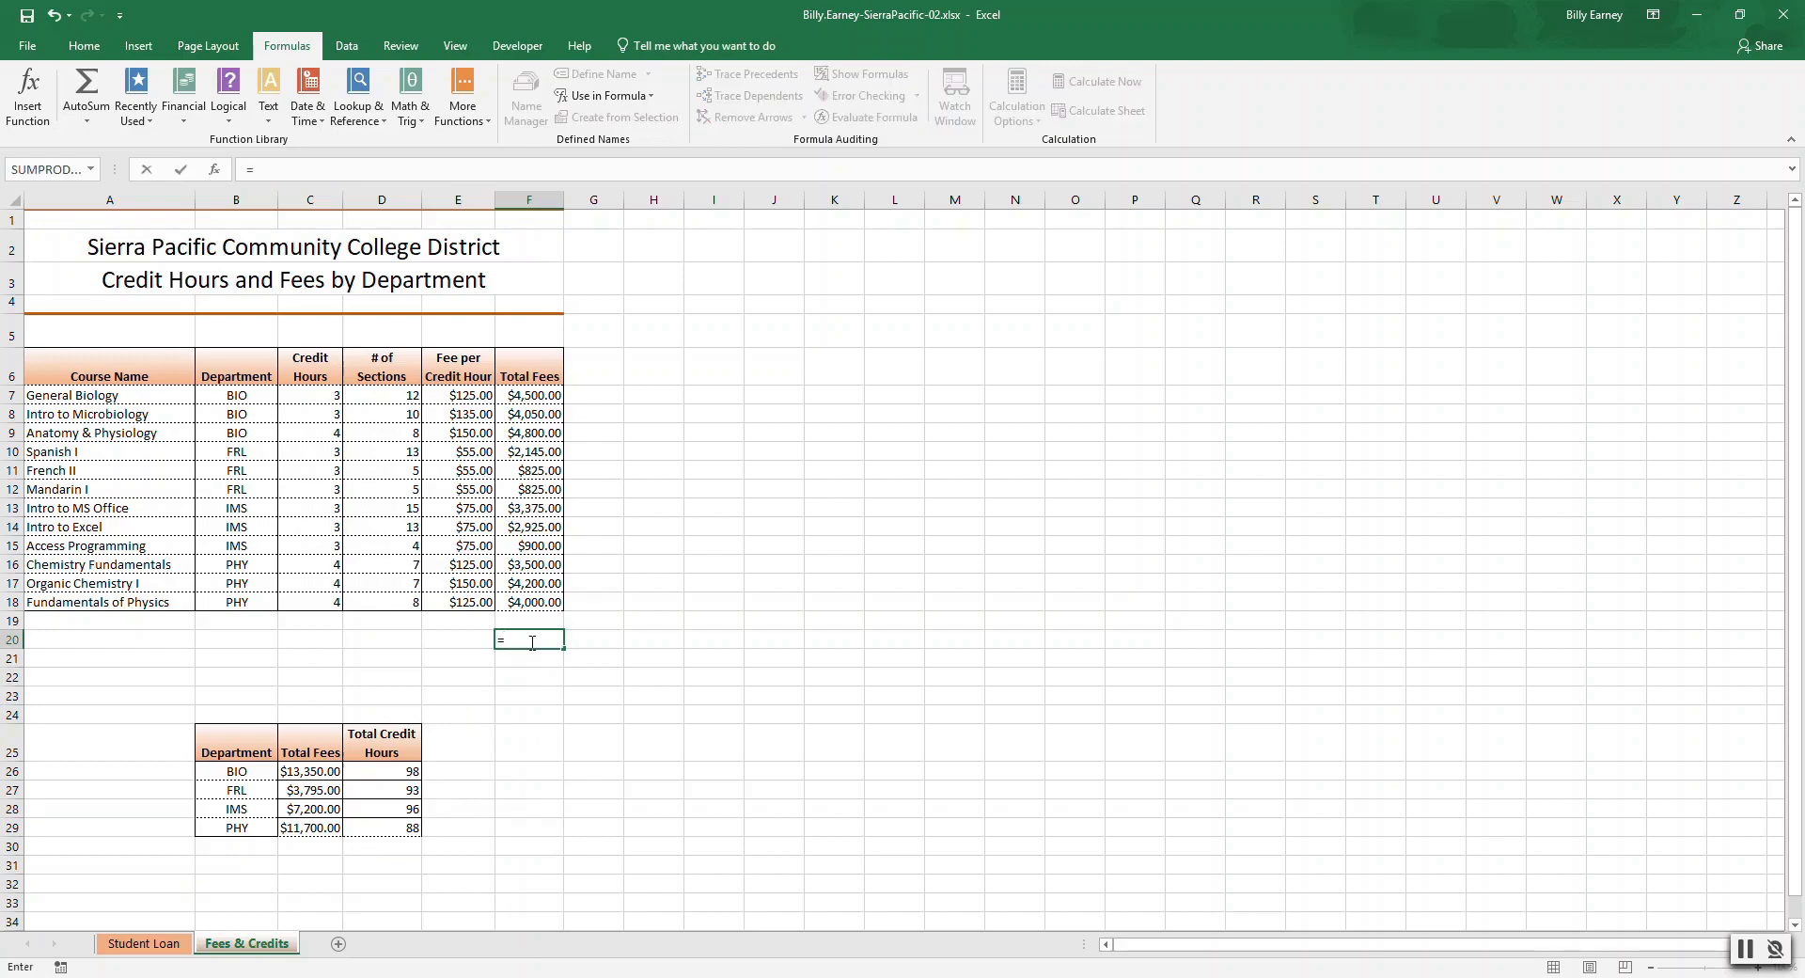
pyautogui.press('Tab')
pyautogui.press('BackSpace')
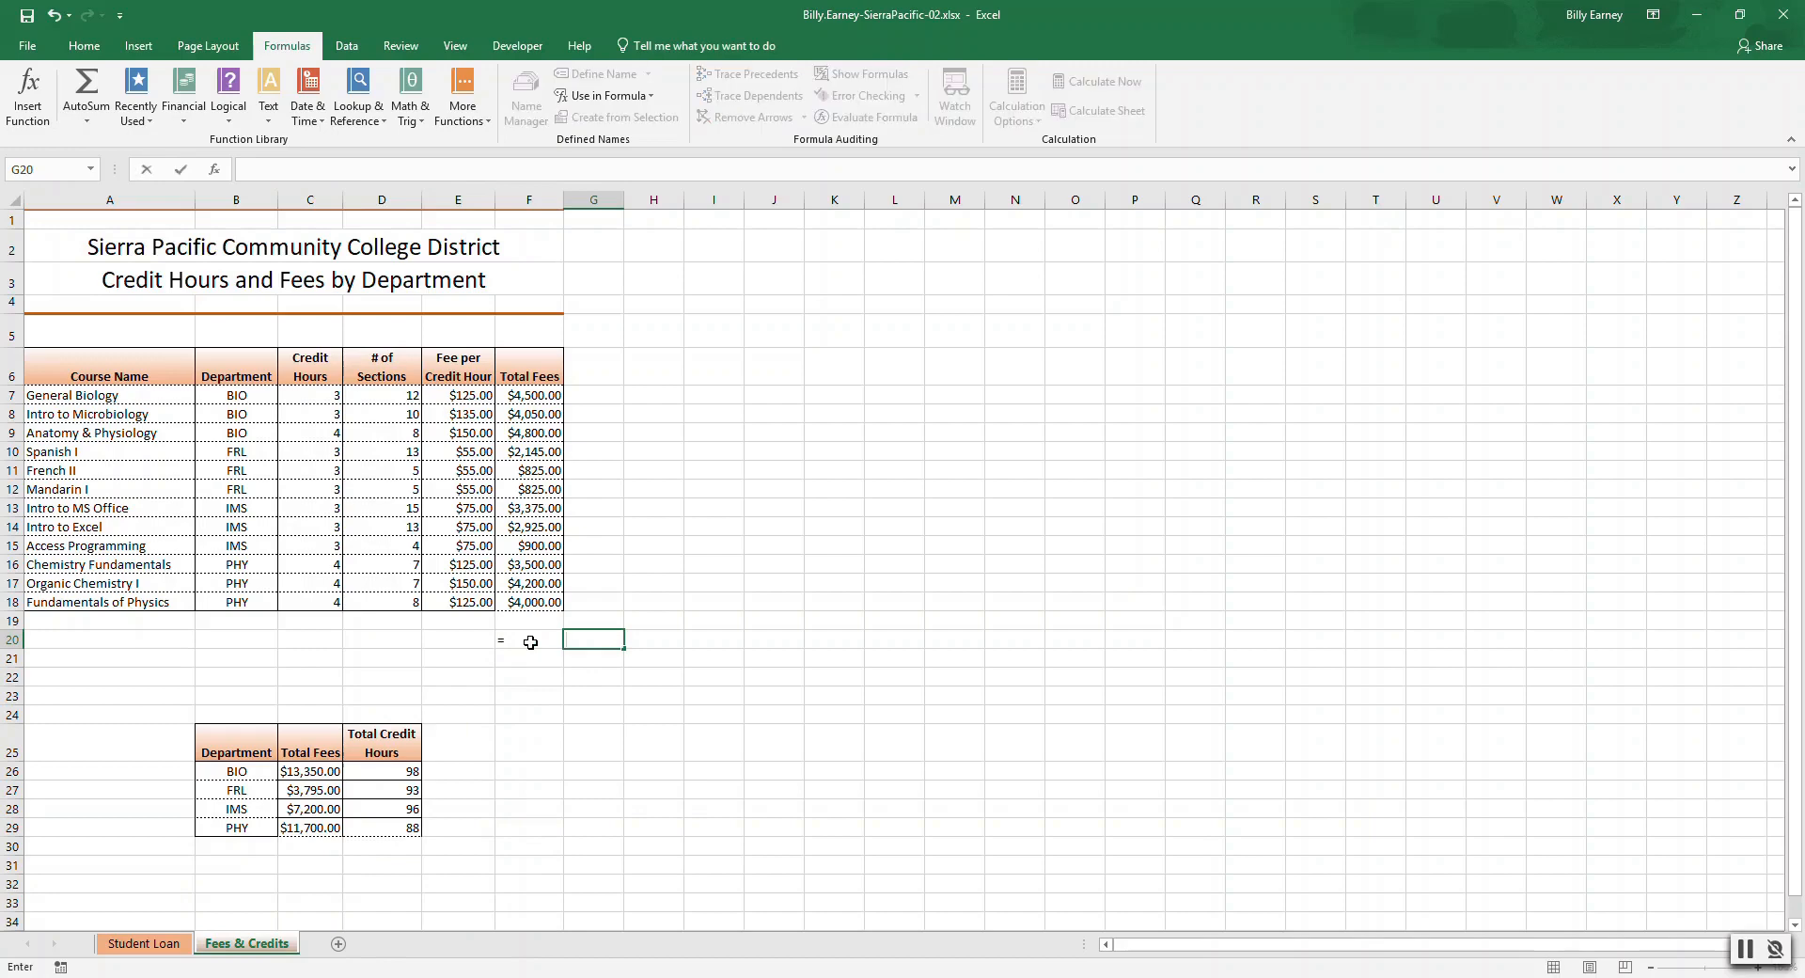
pyautogui.click(530, 642)
pyautogui.click(317, 165)
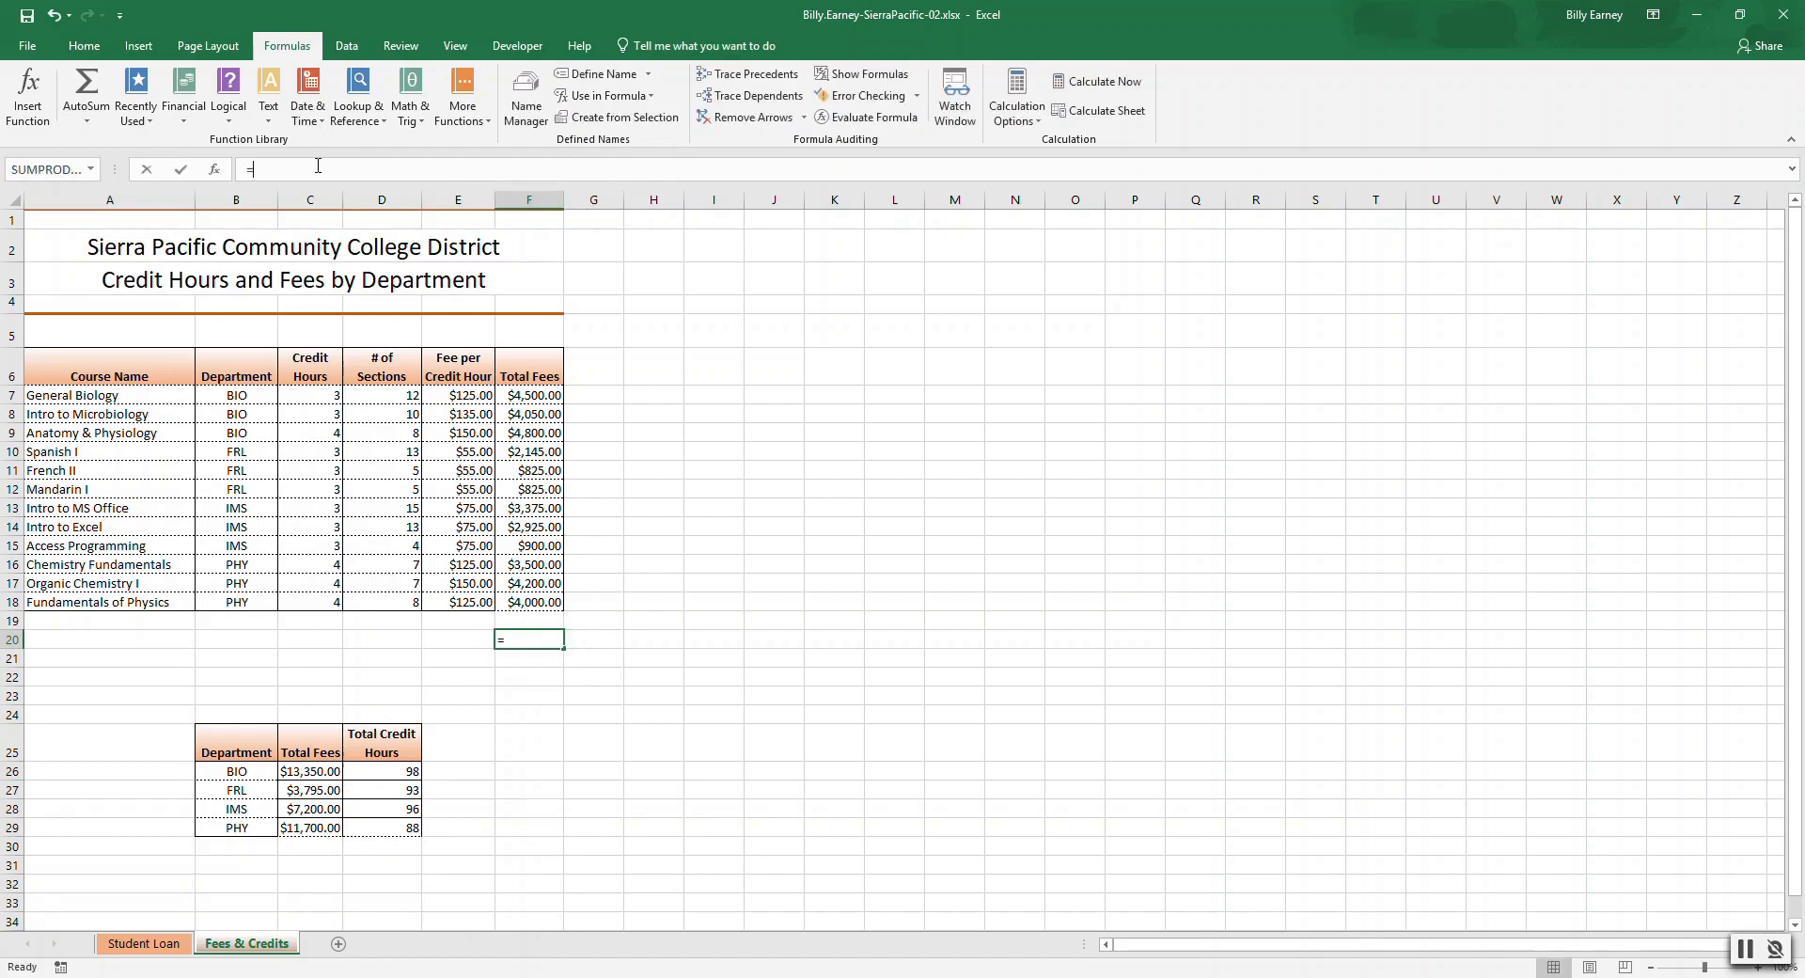
pyautogui.press('Tab')
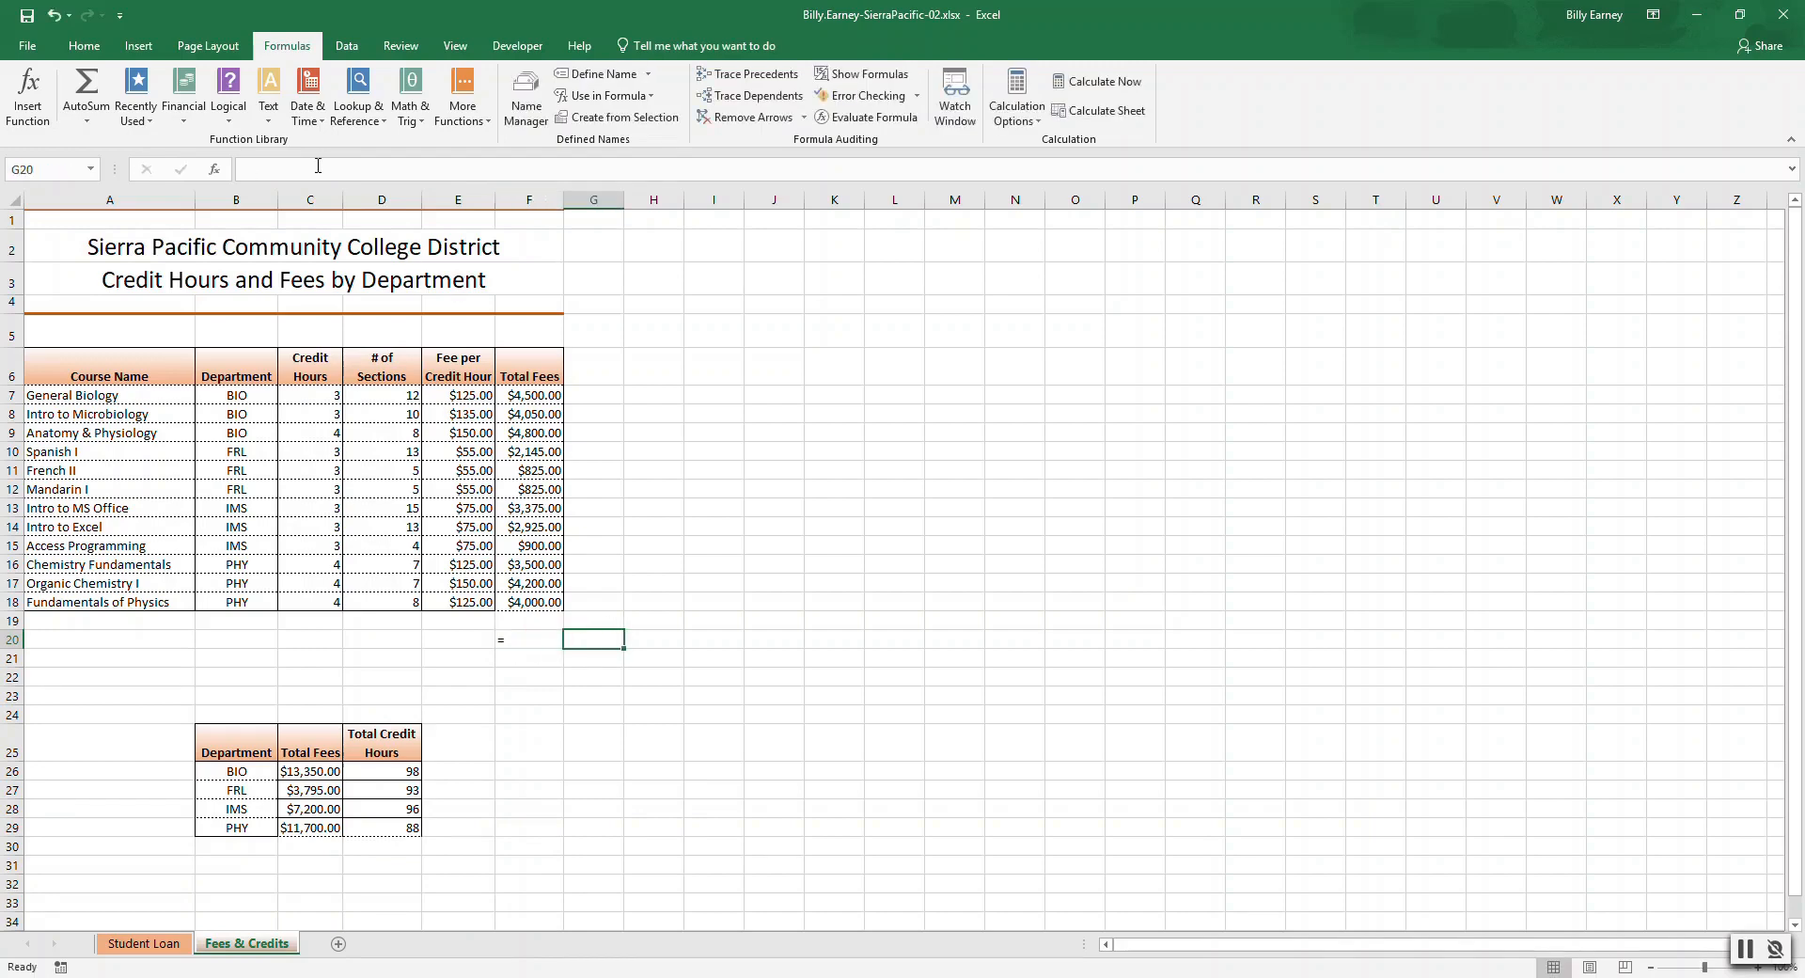
pyautogui.press('BackSpace')
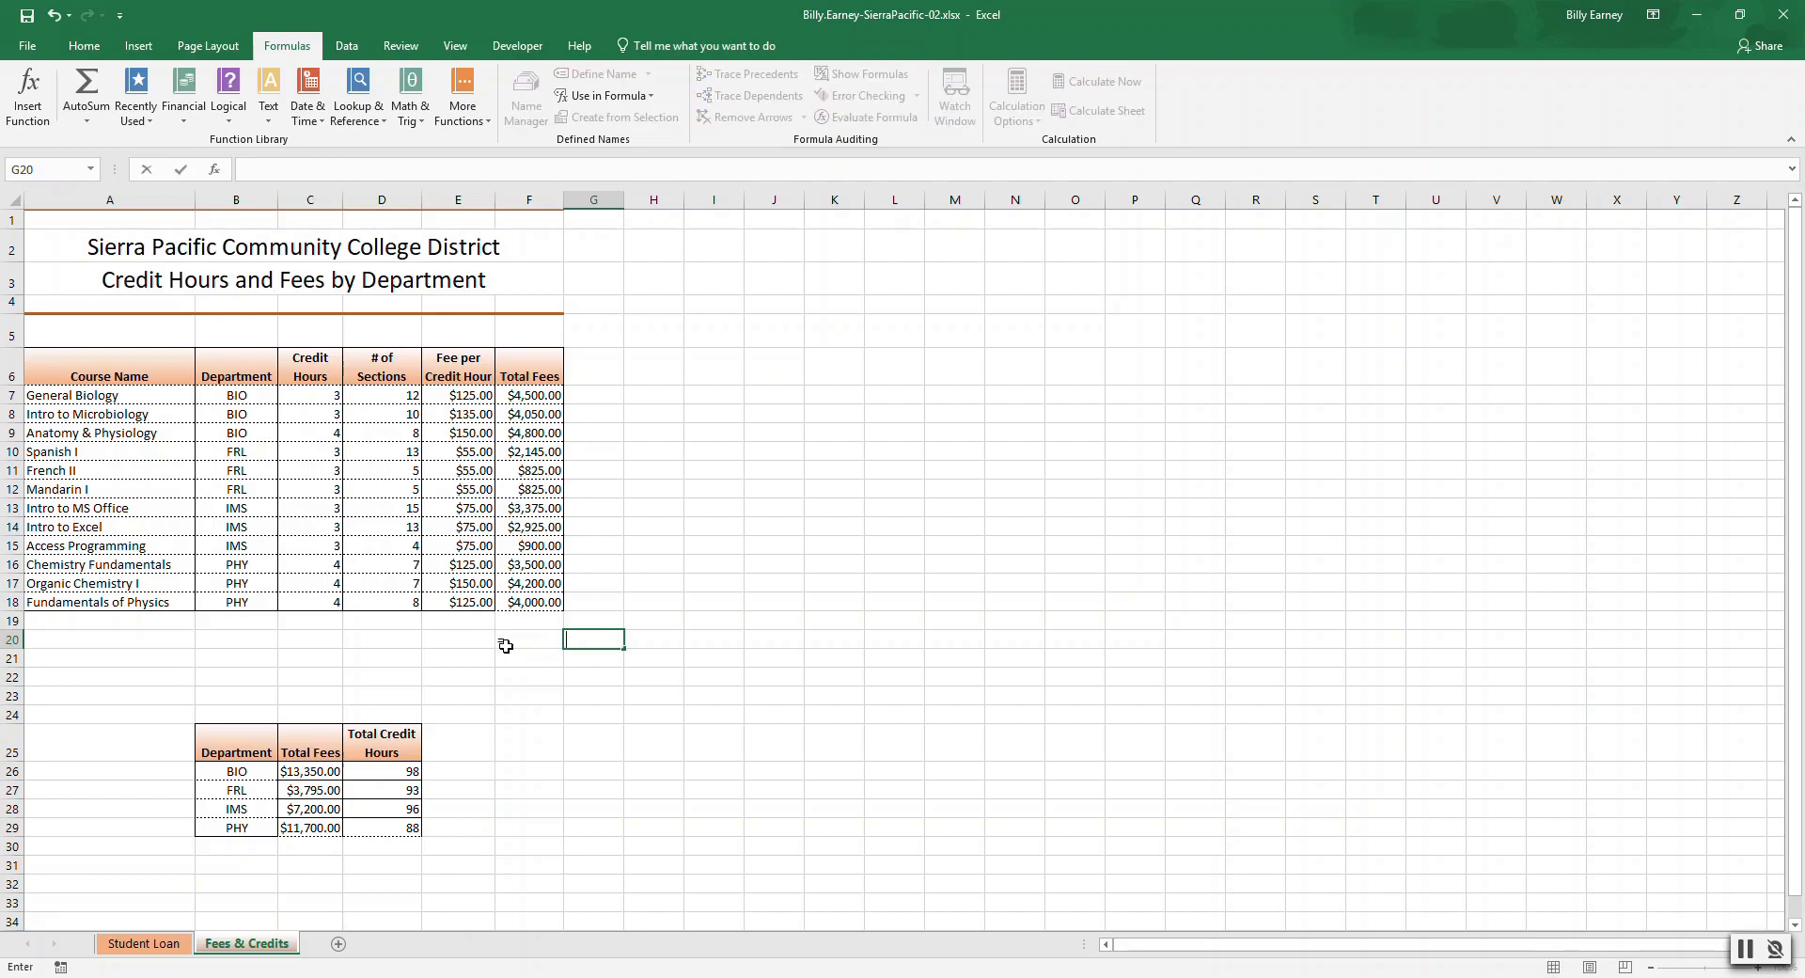
pyautogui.click(513, 643)
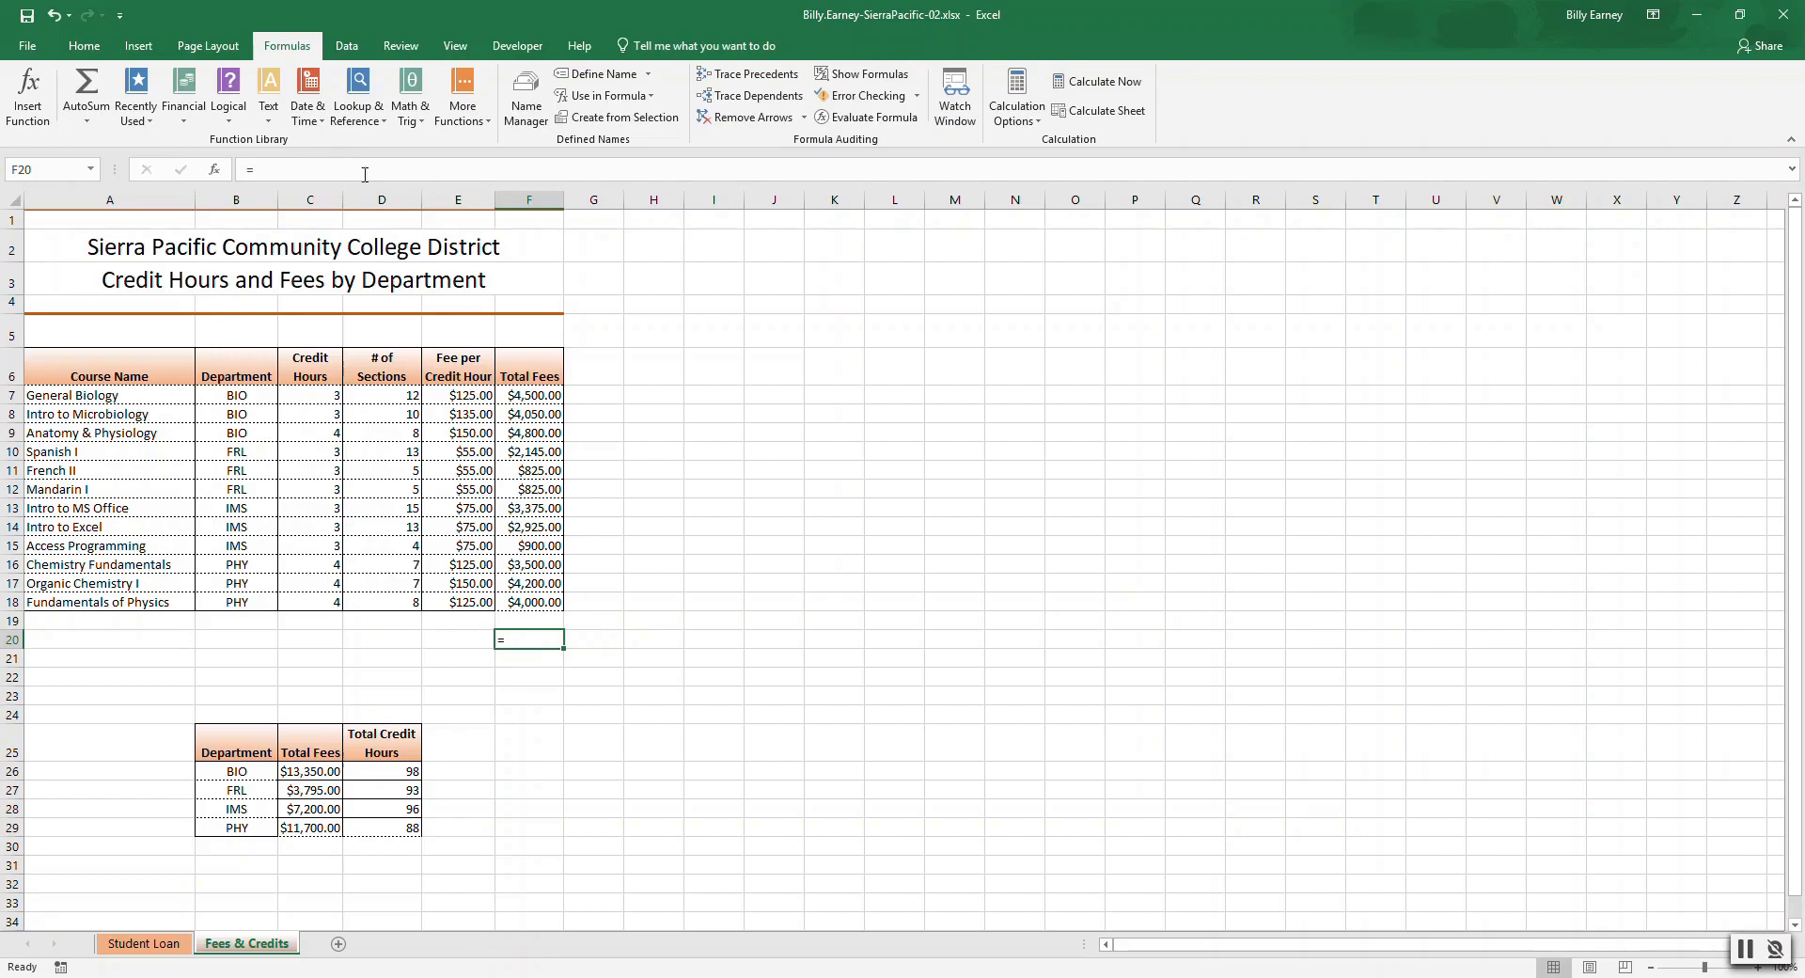
pyautogui.click(294, 160)
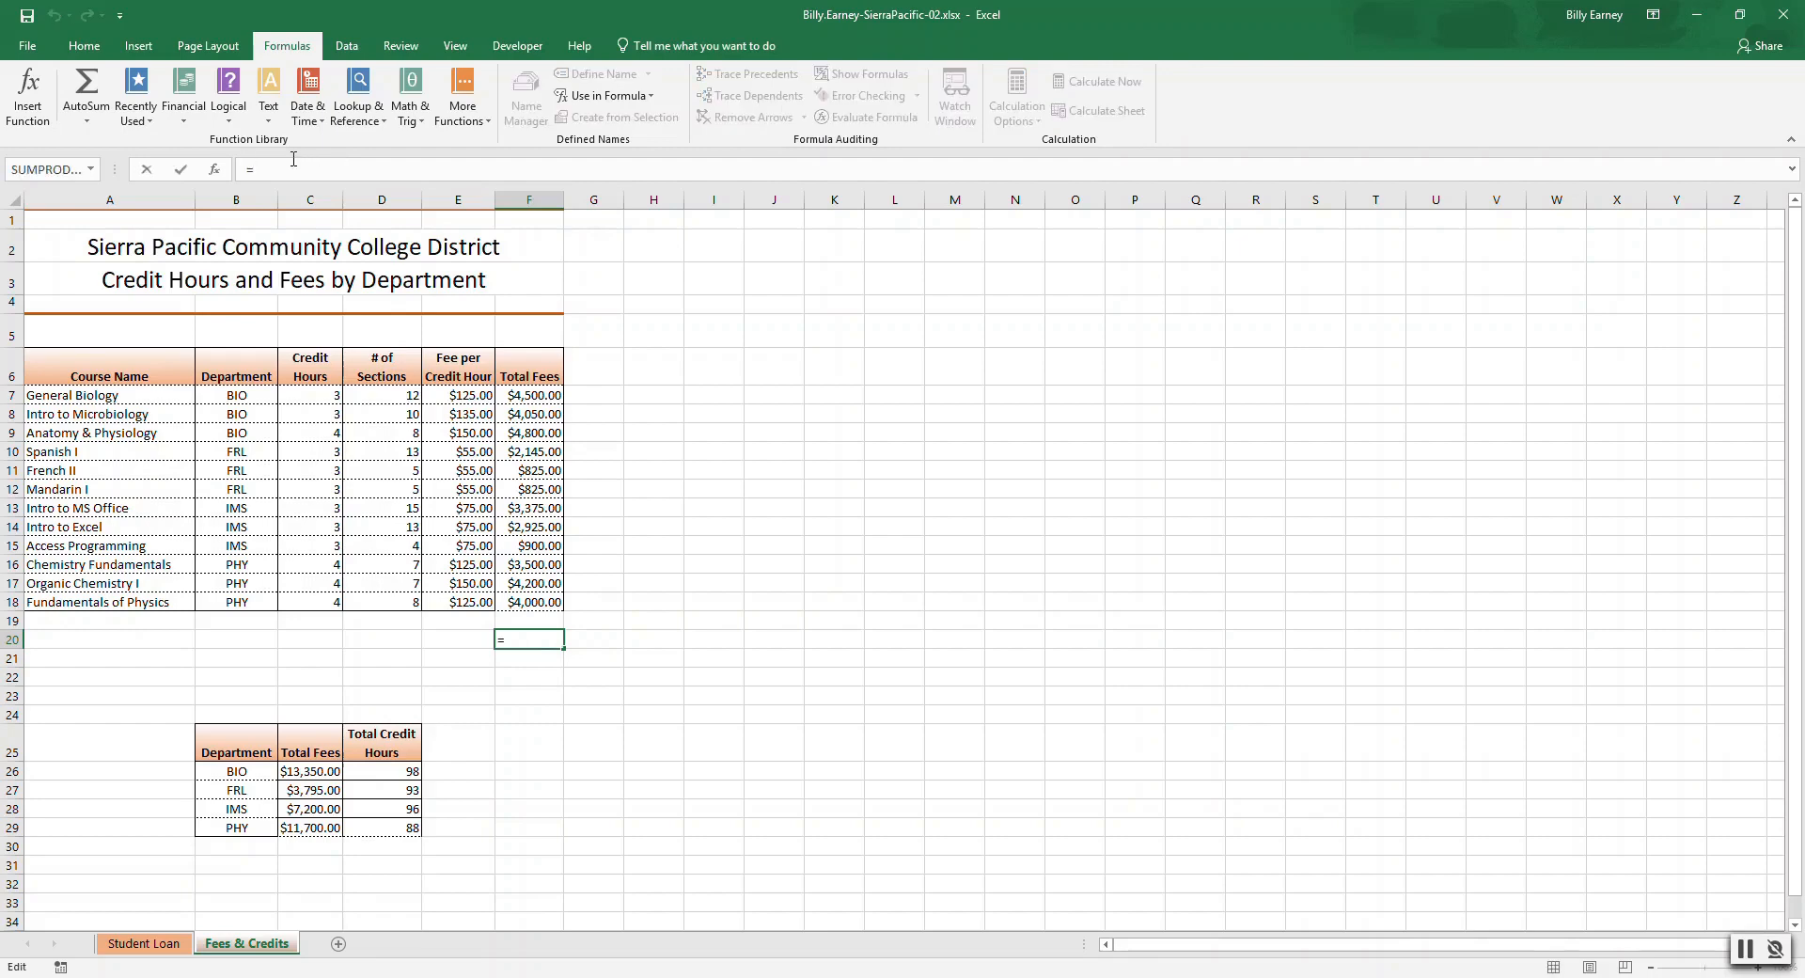
pyautogui.press('BackSpace')
pyautogui.write('=to')
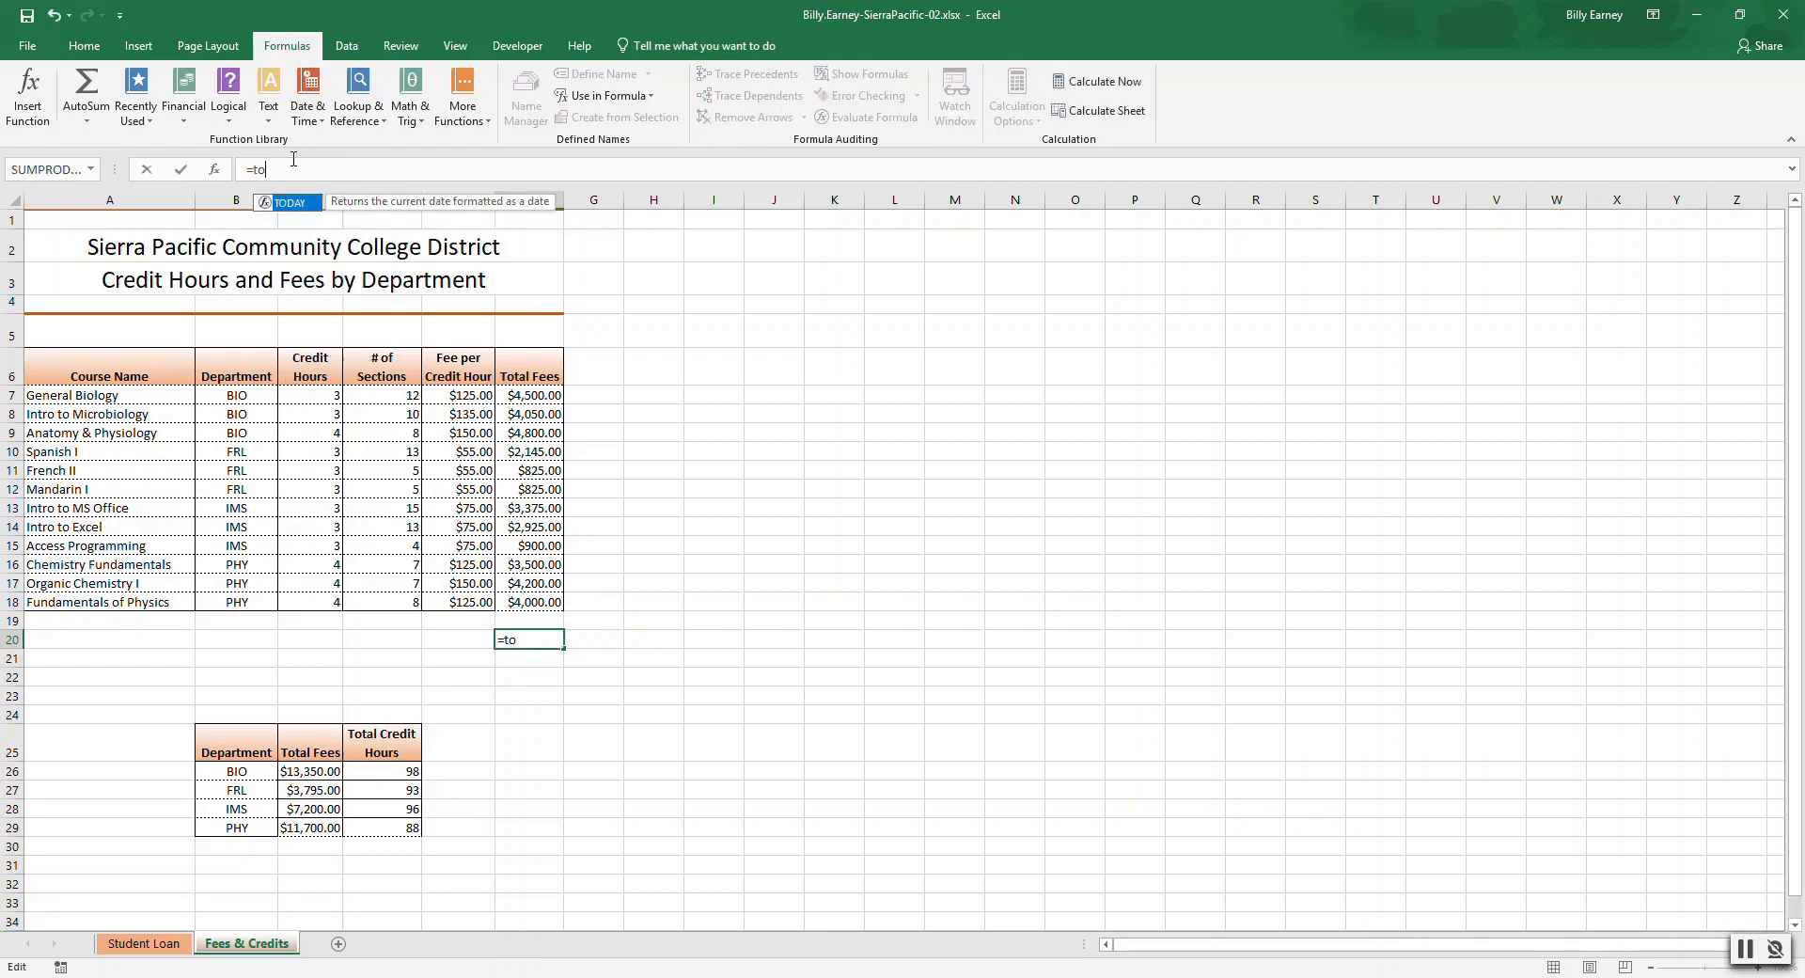
pyautogui.press('Tab')
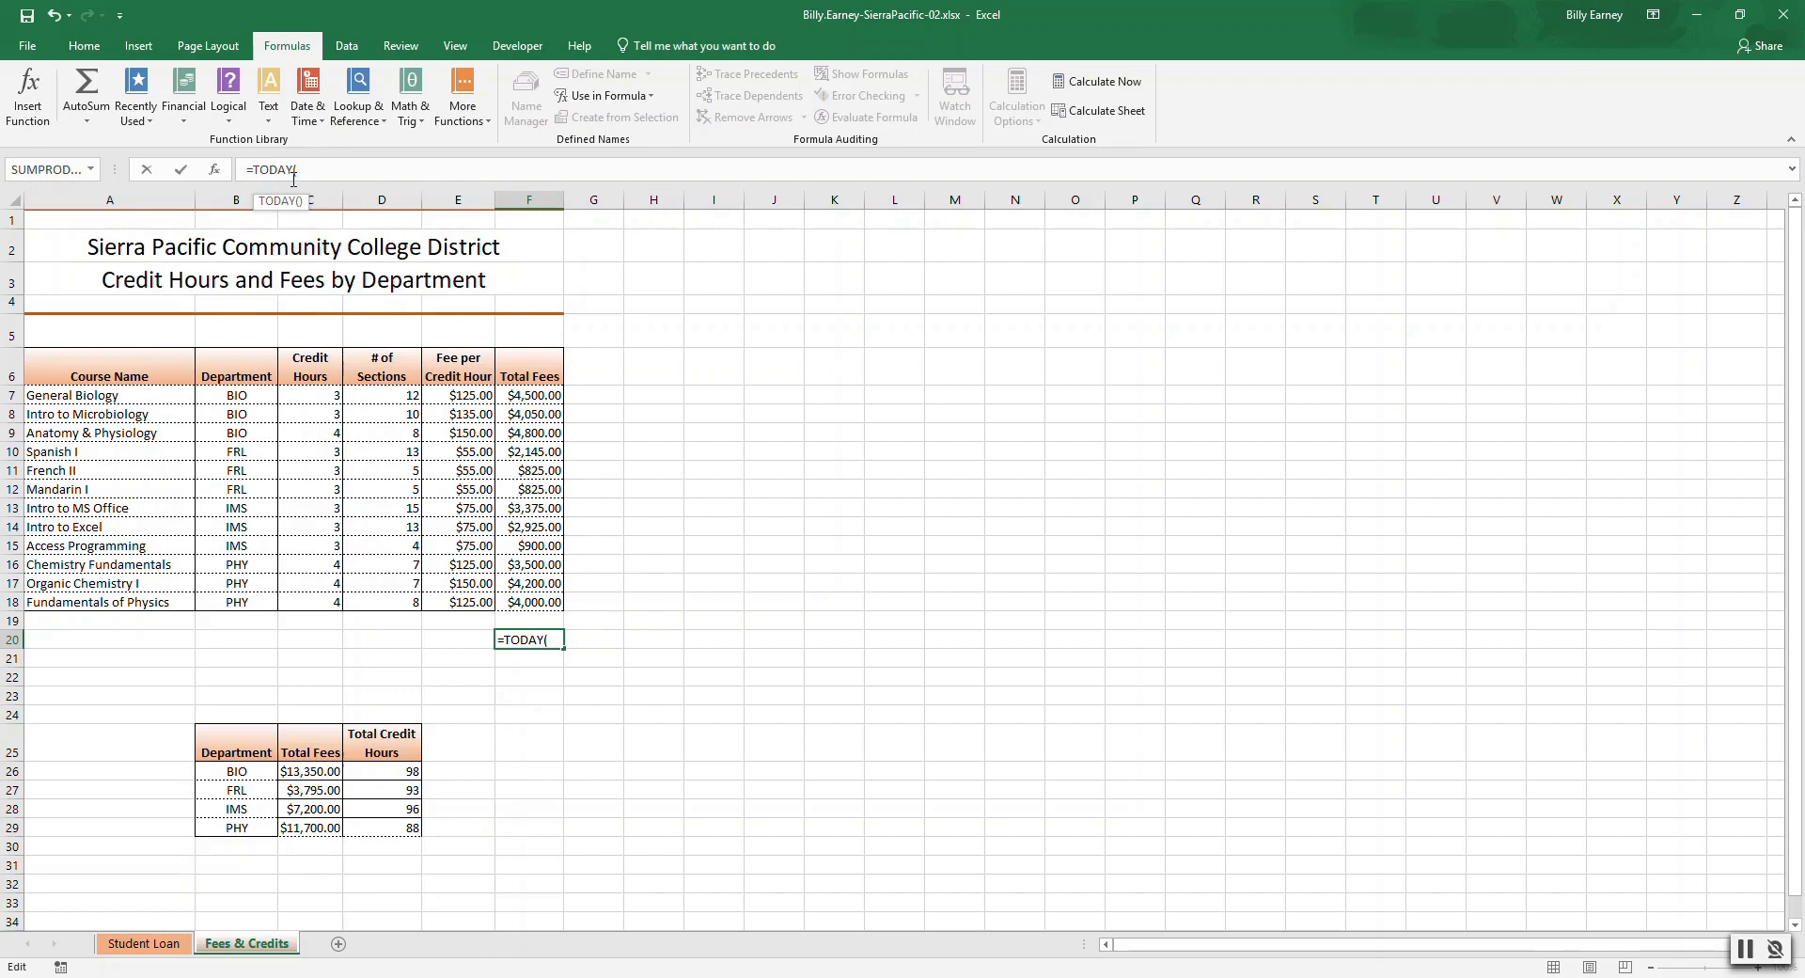
pyautogui.press('Return')
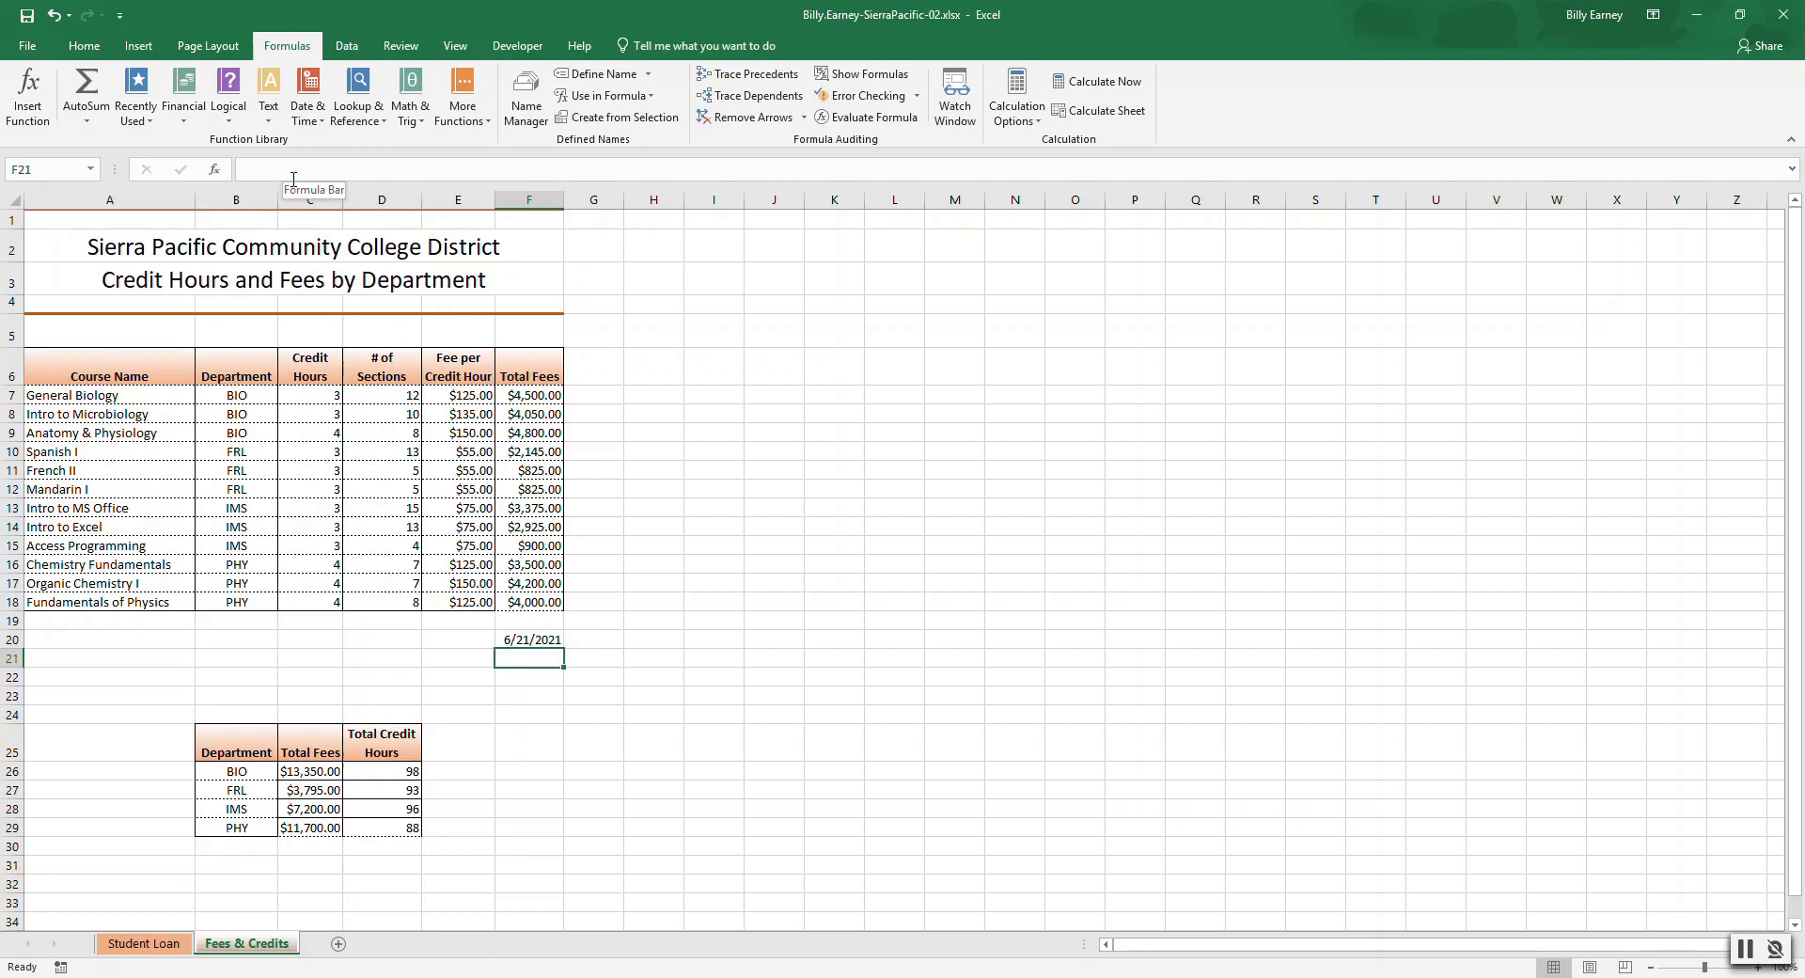
pyautogui.hotkey('ctrl', 'Home')
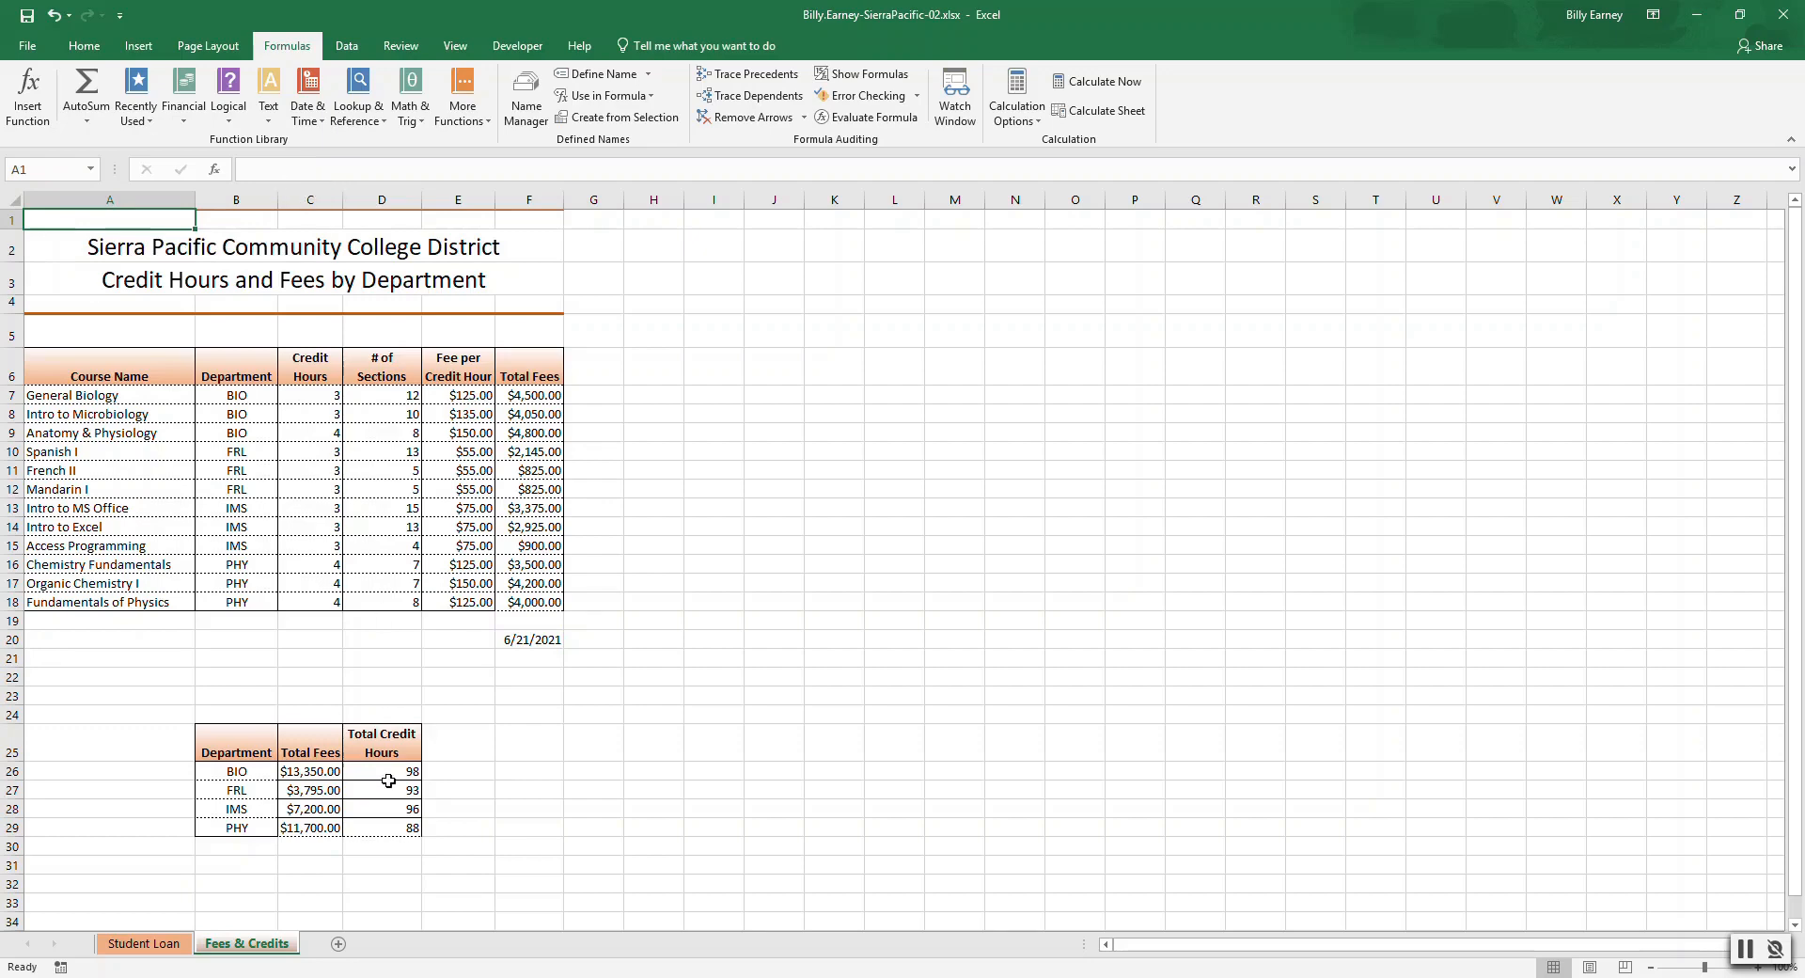
# Add a new worksheet and rename it Range Names.
pyautogui.click(338, 944)
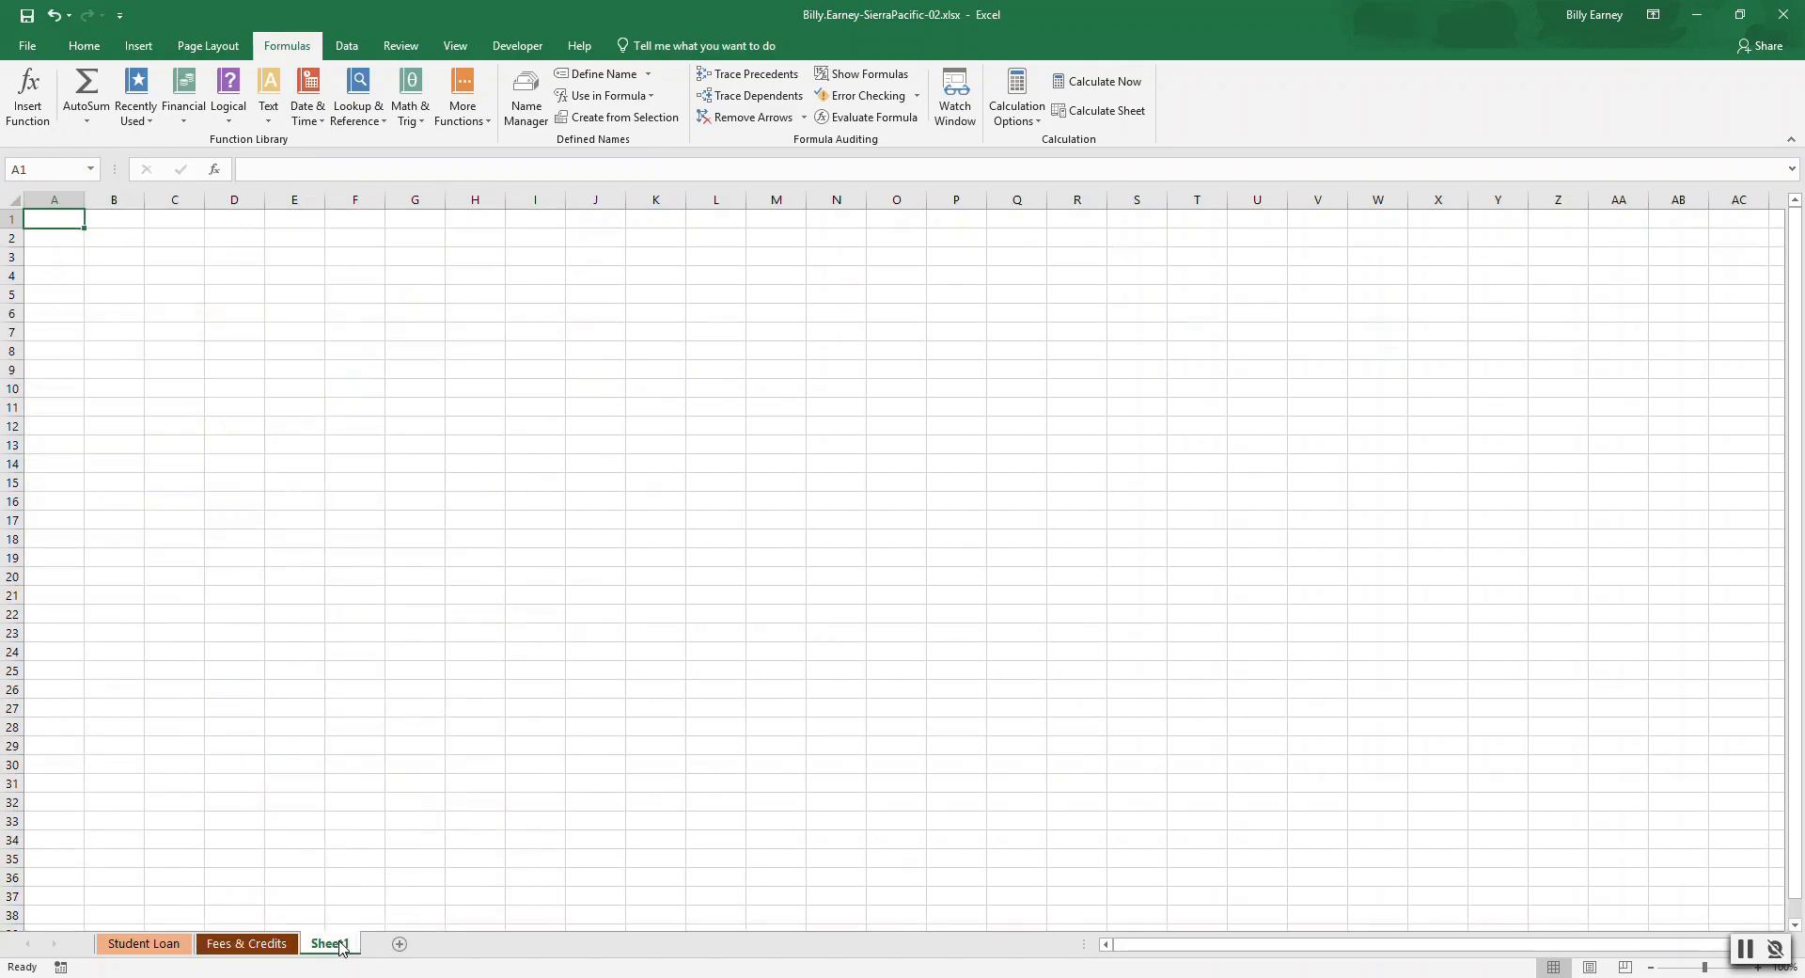
pyautogui.rightClick(344, 948)
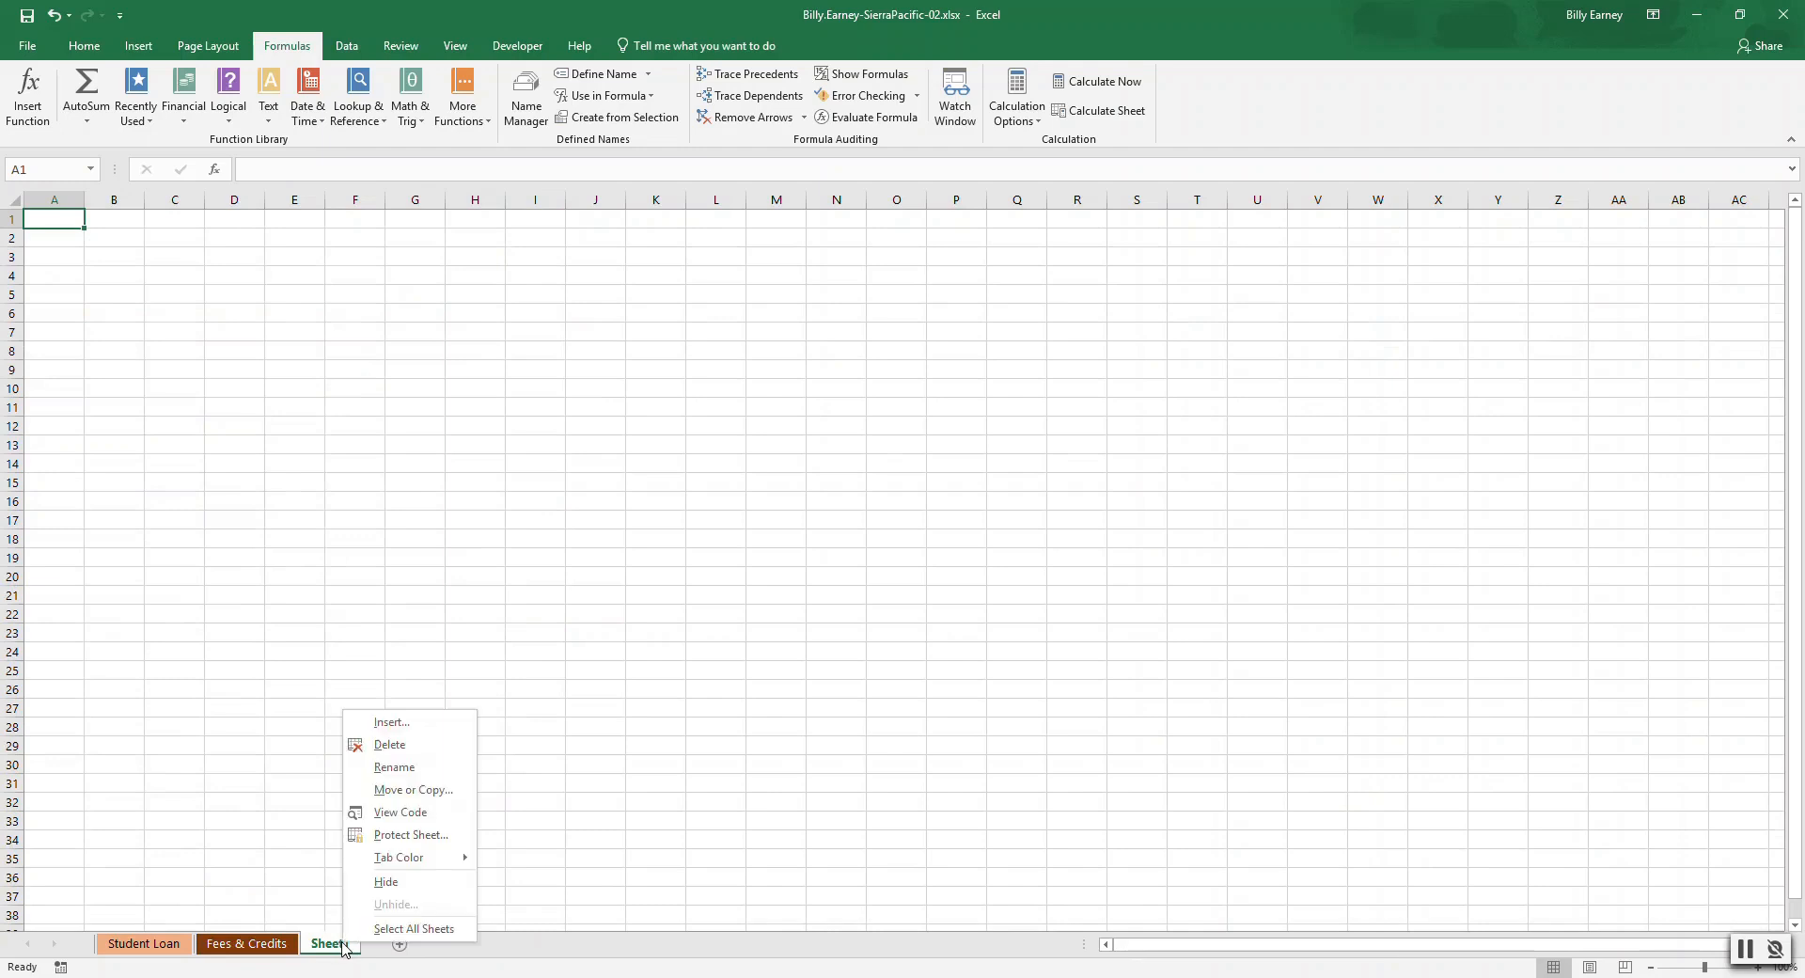
pyautogui.click(397, 768)
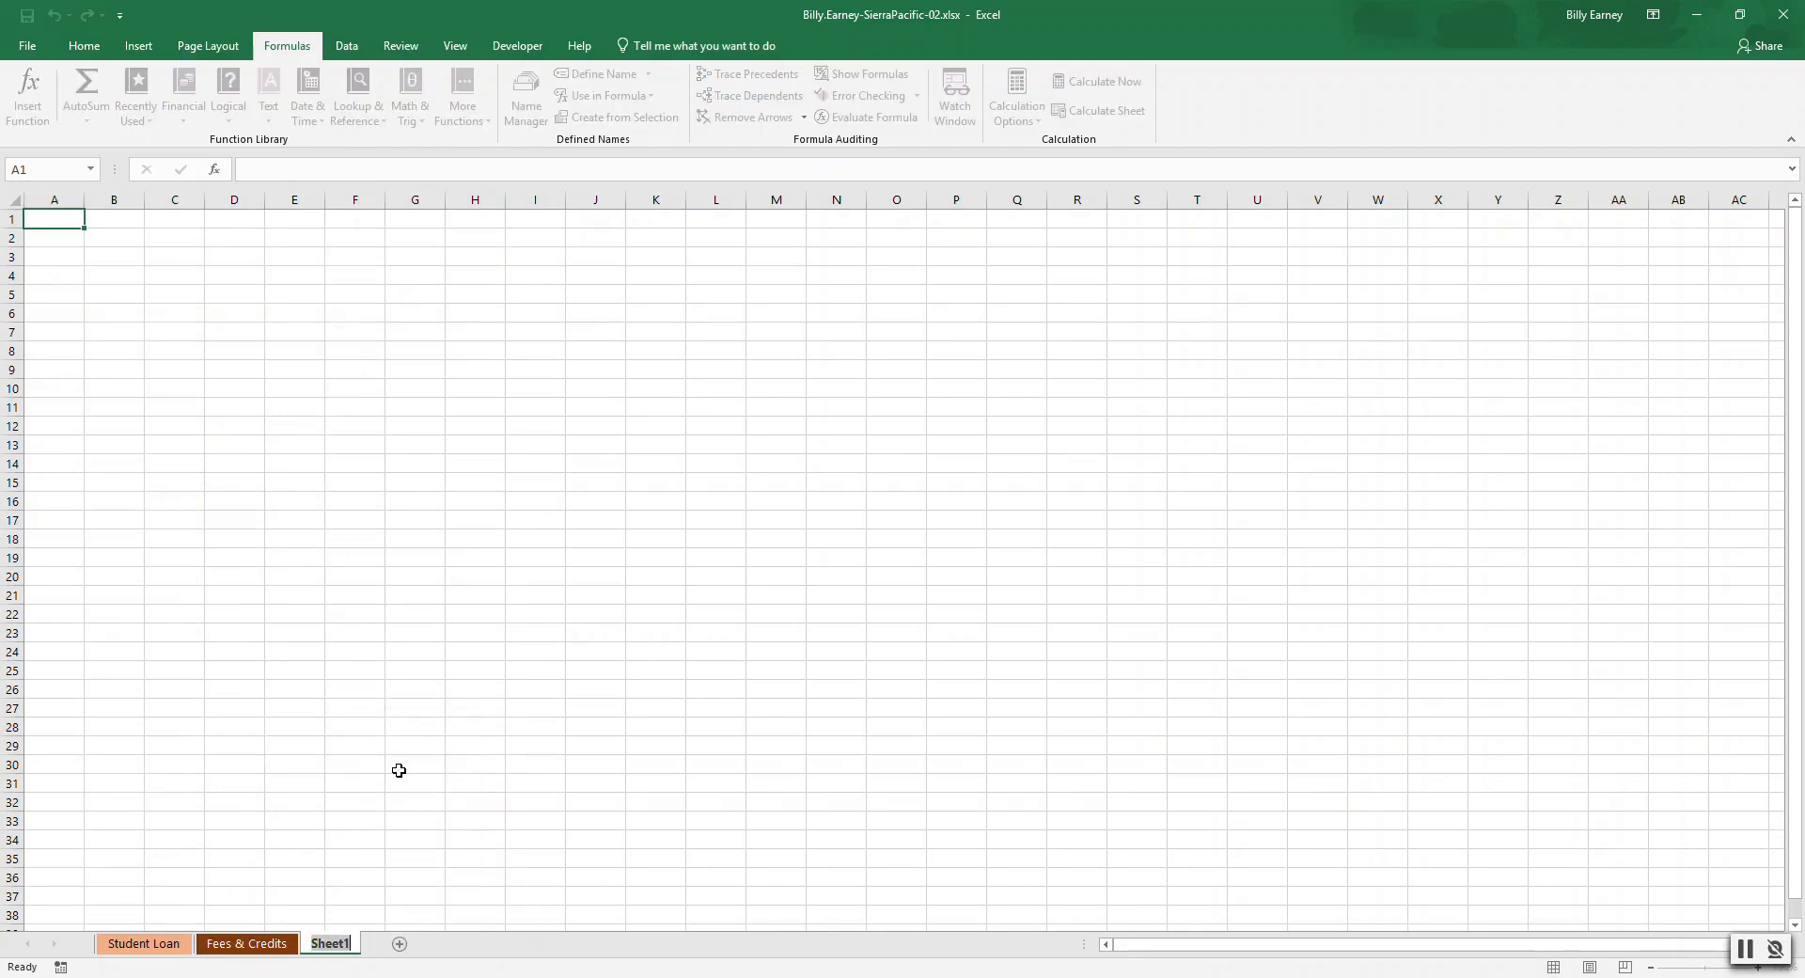
pyautogui.write('Range Names')
pyautogui.press('Return')
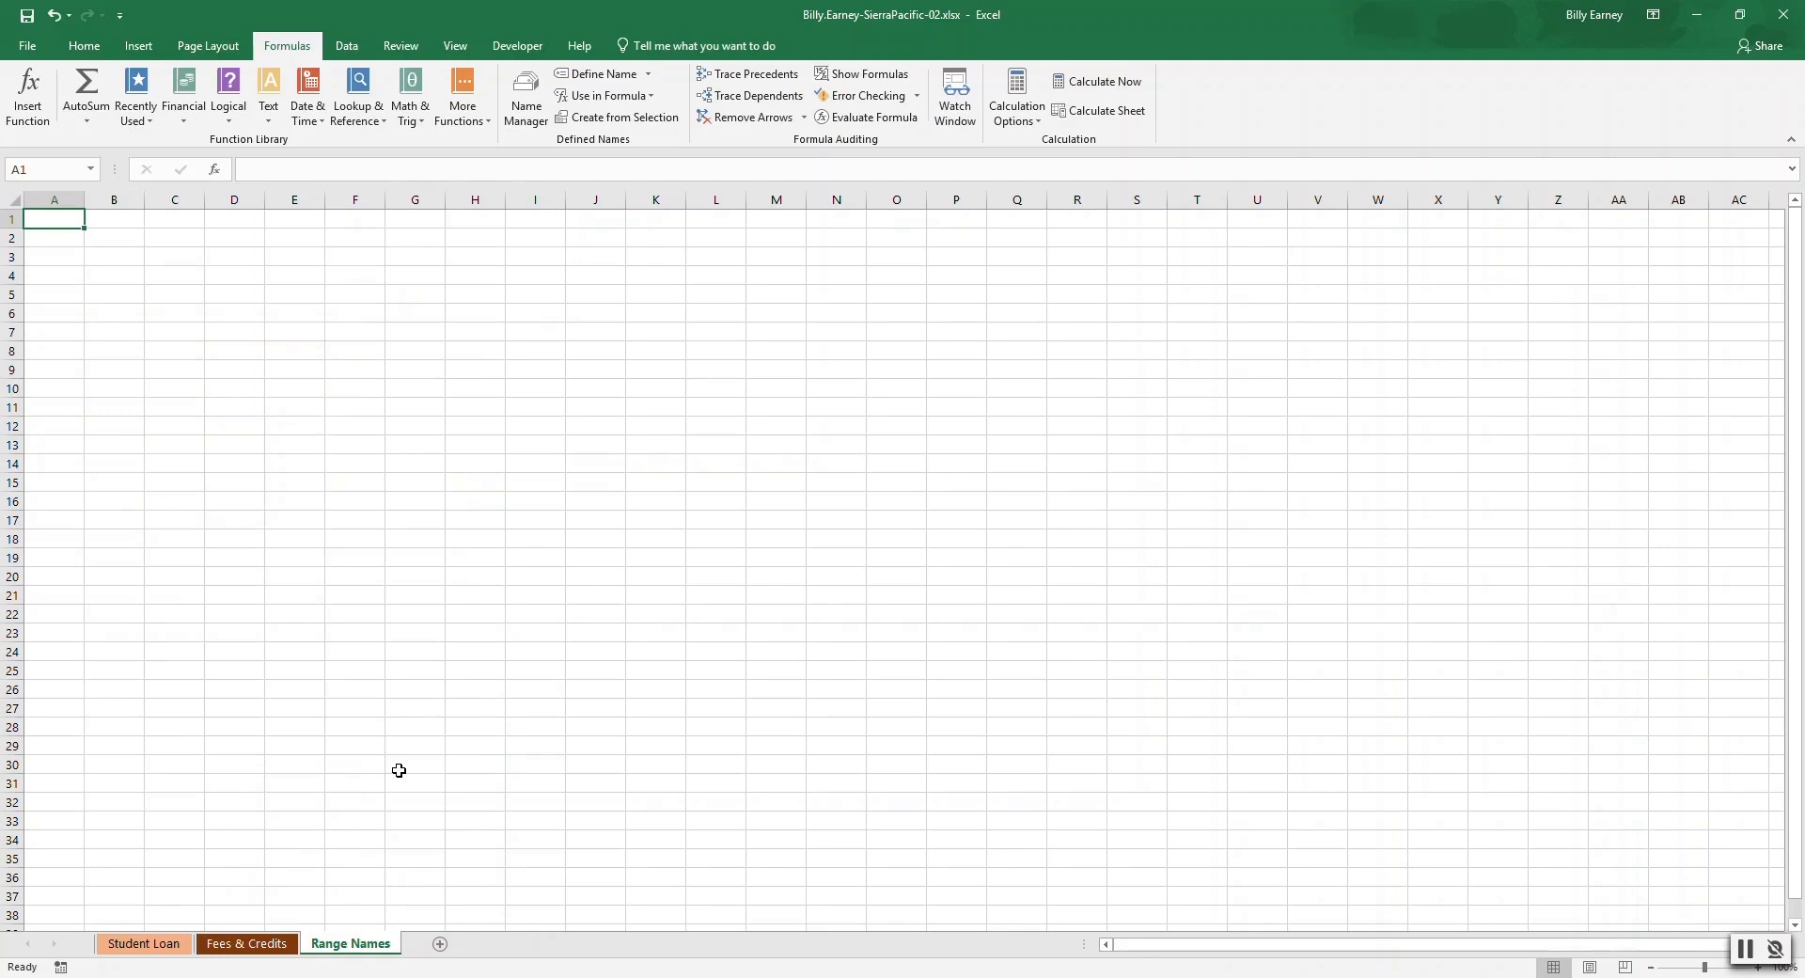
# Paste a list of all defined range names starting at cell A1 and autofit column B to its contents.
pyautogui.press('F3')
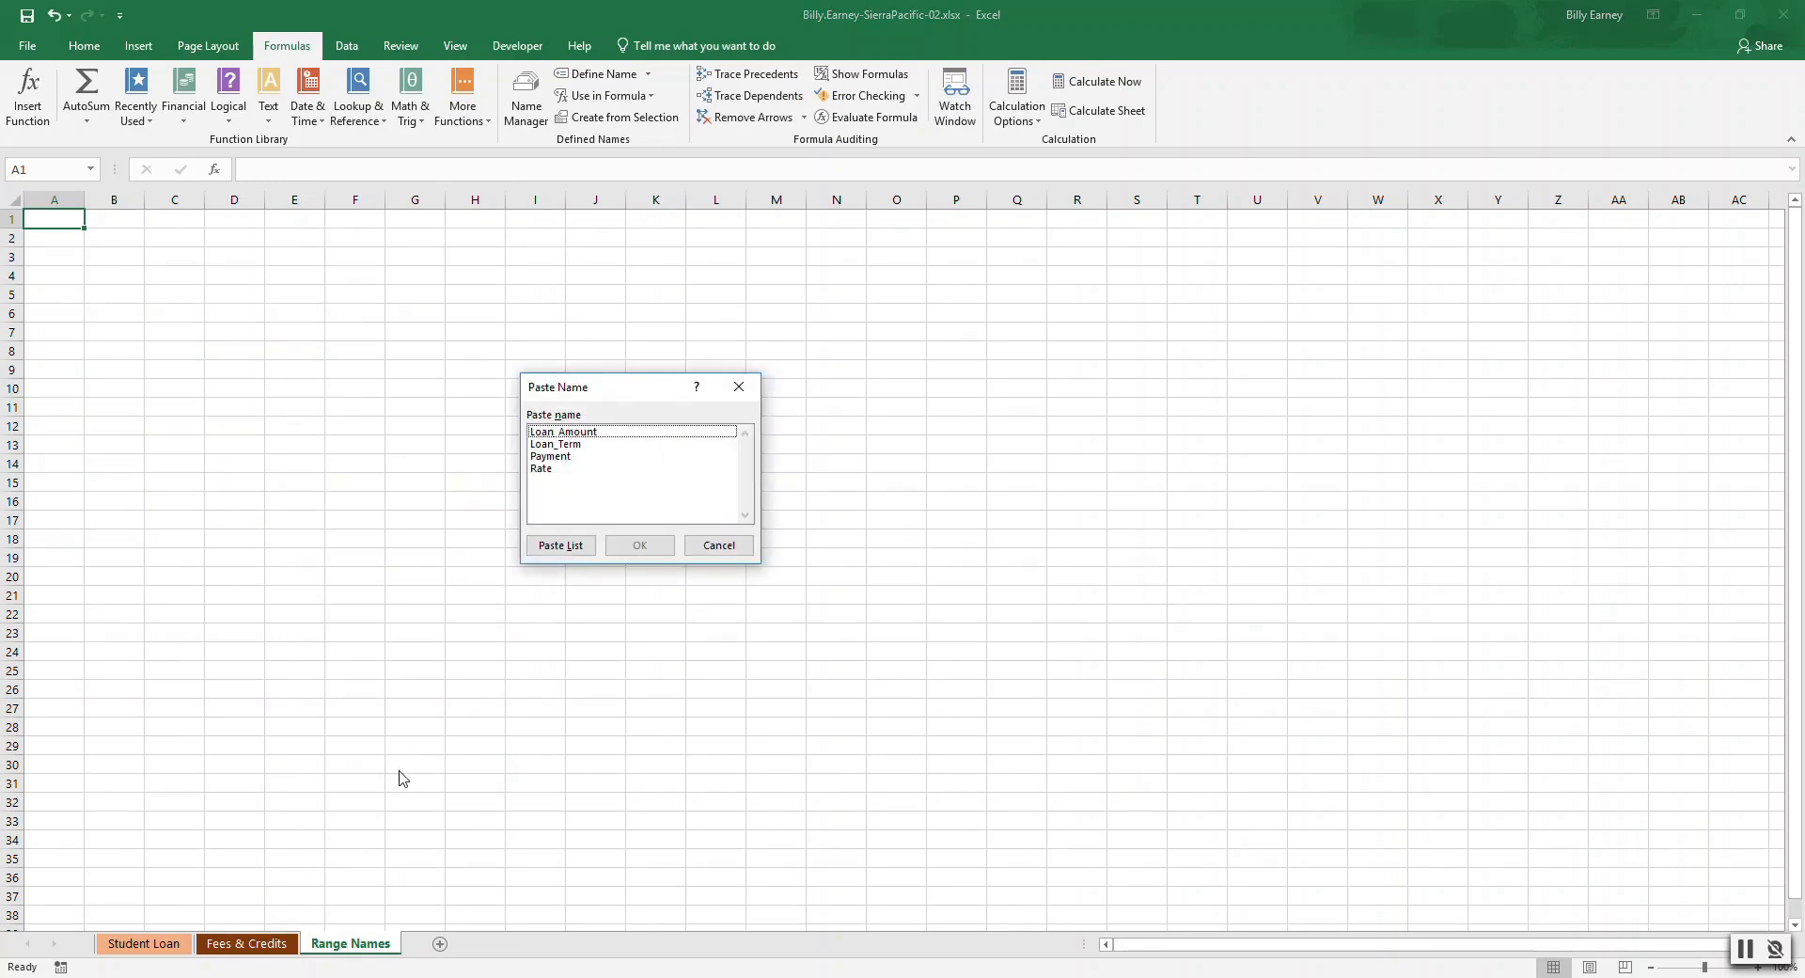
pyautogui.click(569, 545)
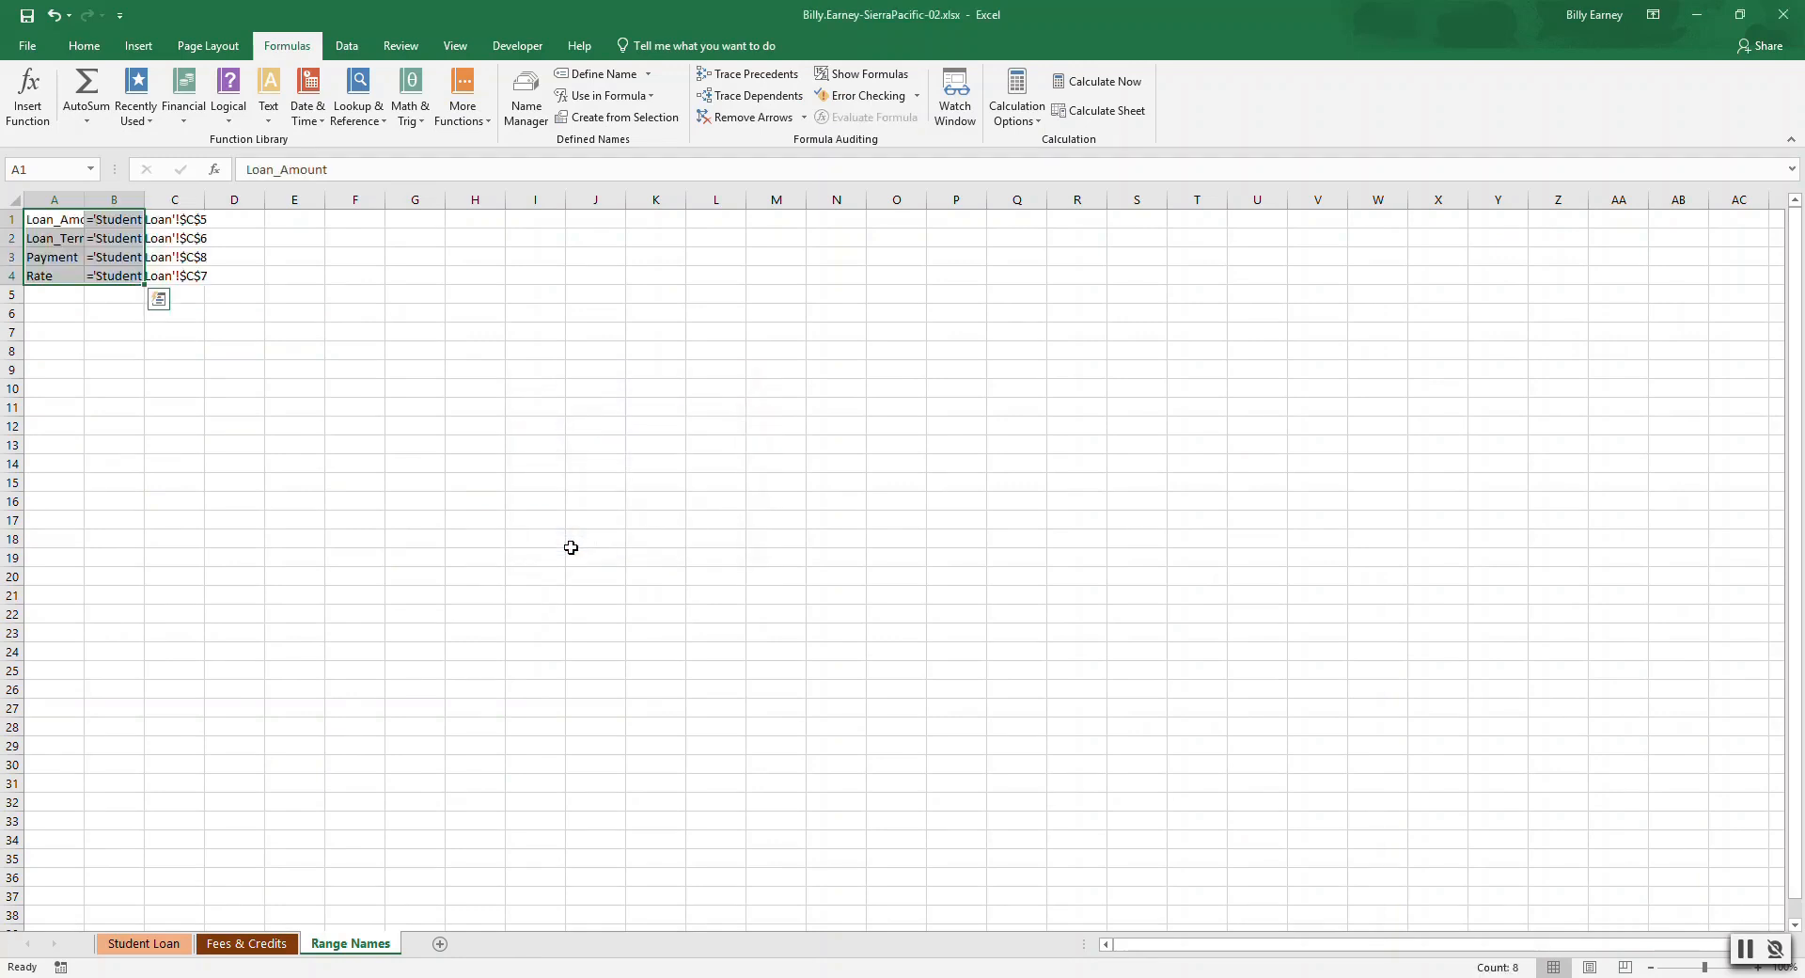
pyautogui.doubleClick(143, 197)
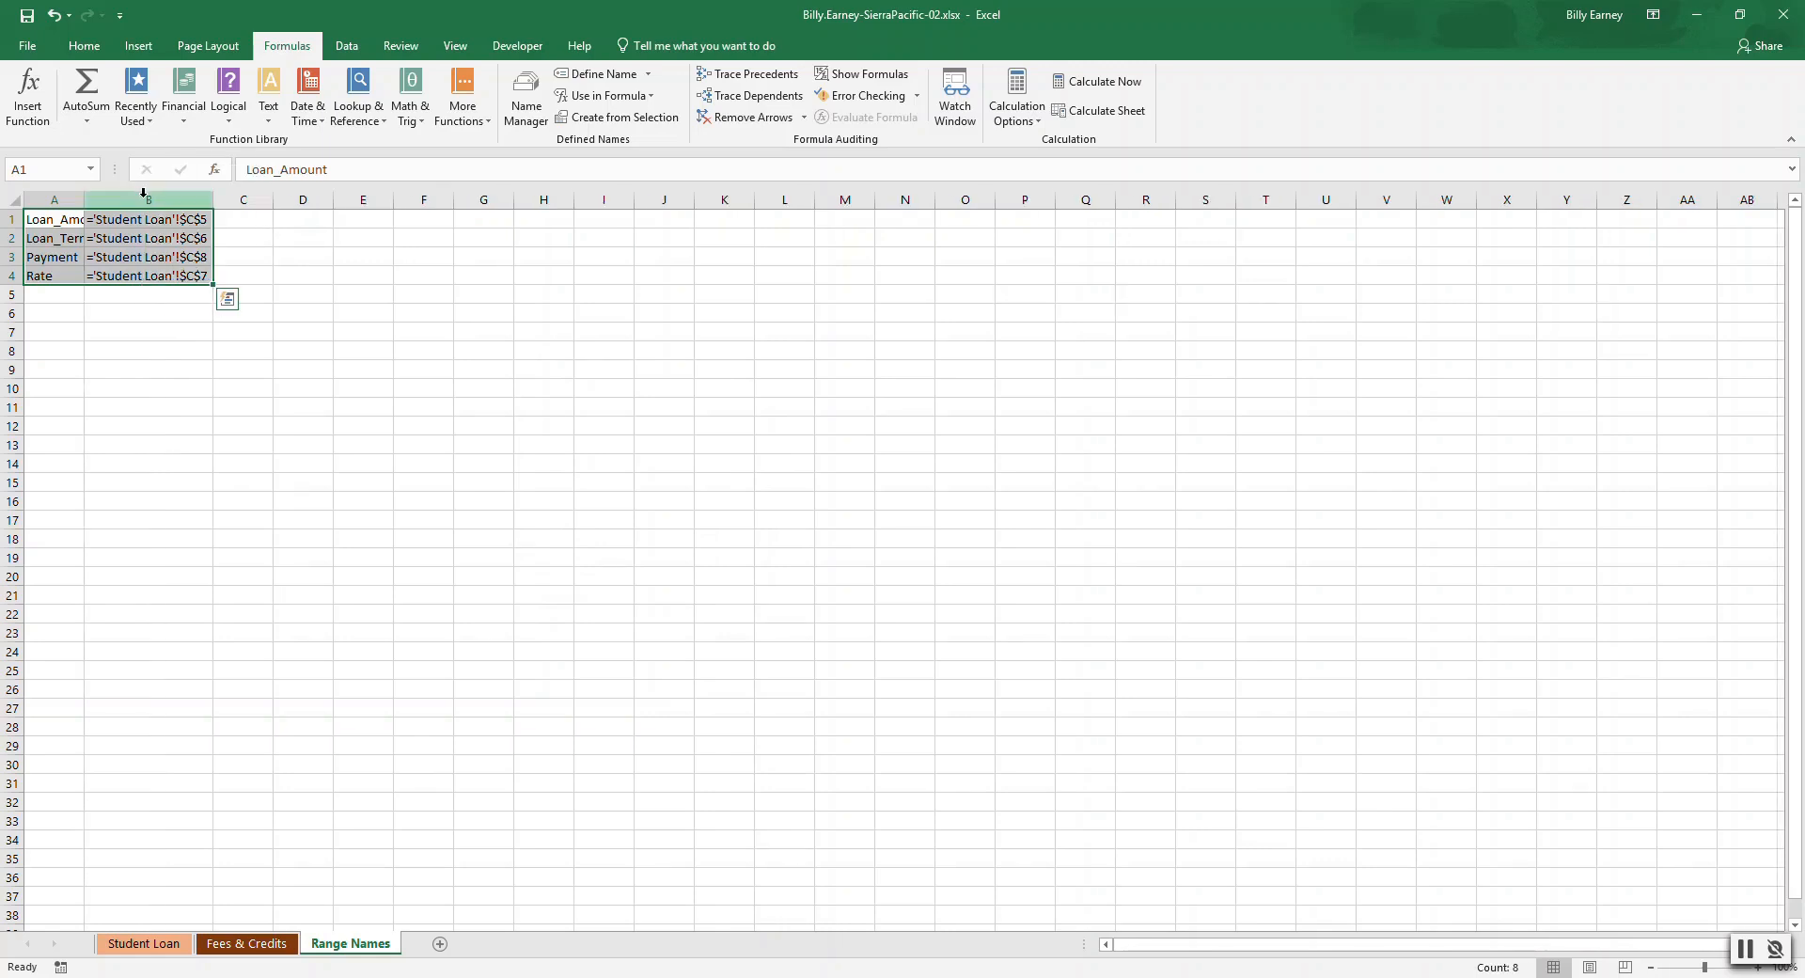
# Save the workbook and deselect the pasted list.
pyautogui.click(27, 16)
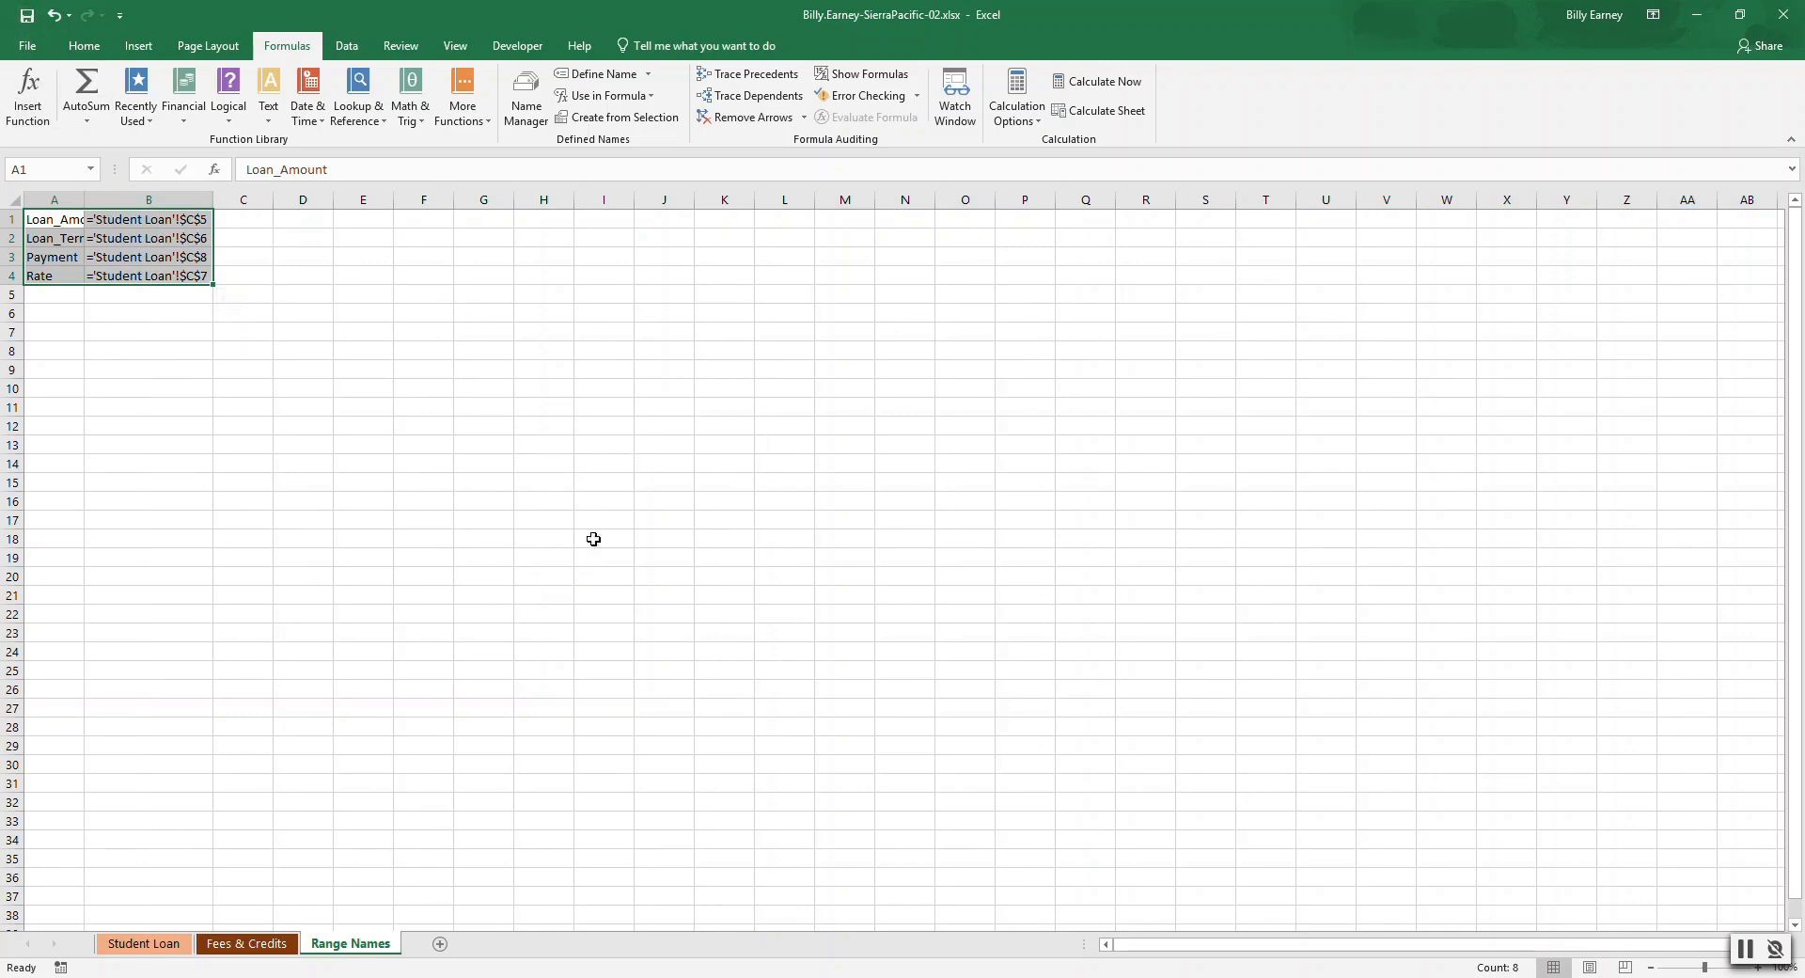
pyautogui.click(717, 976)
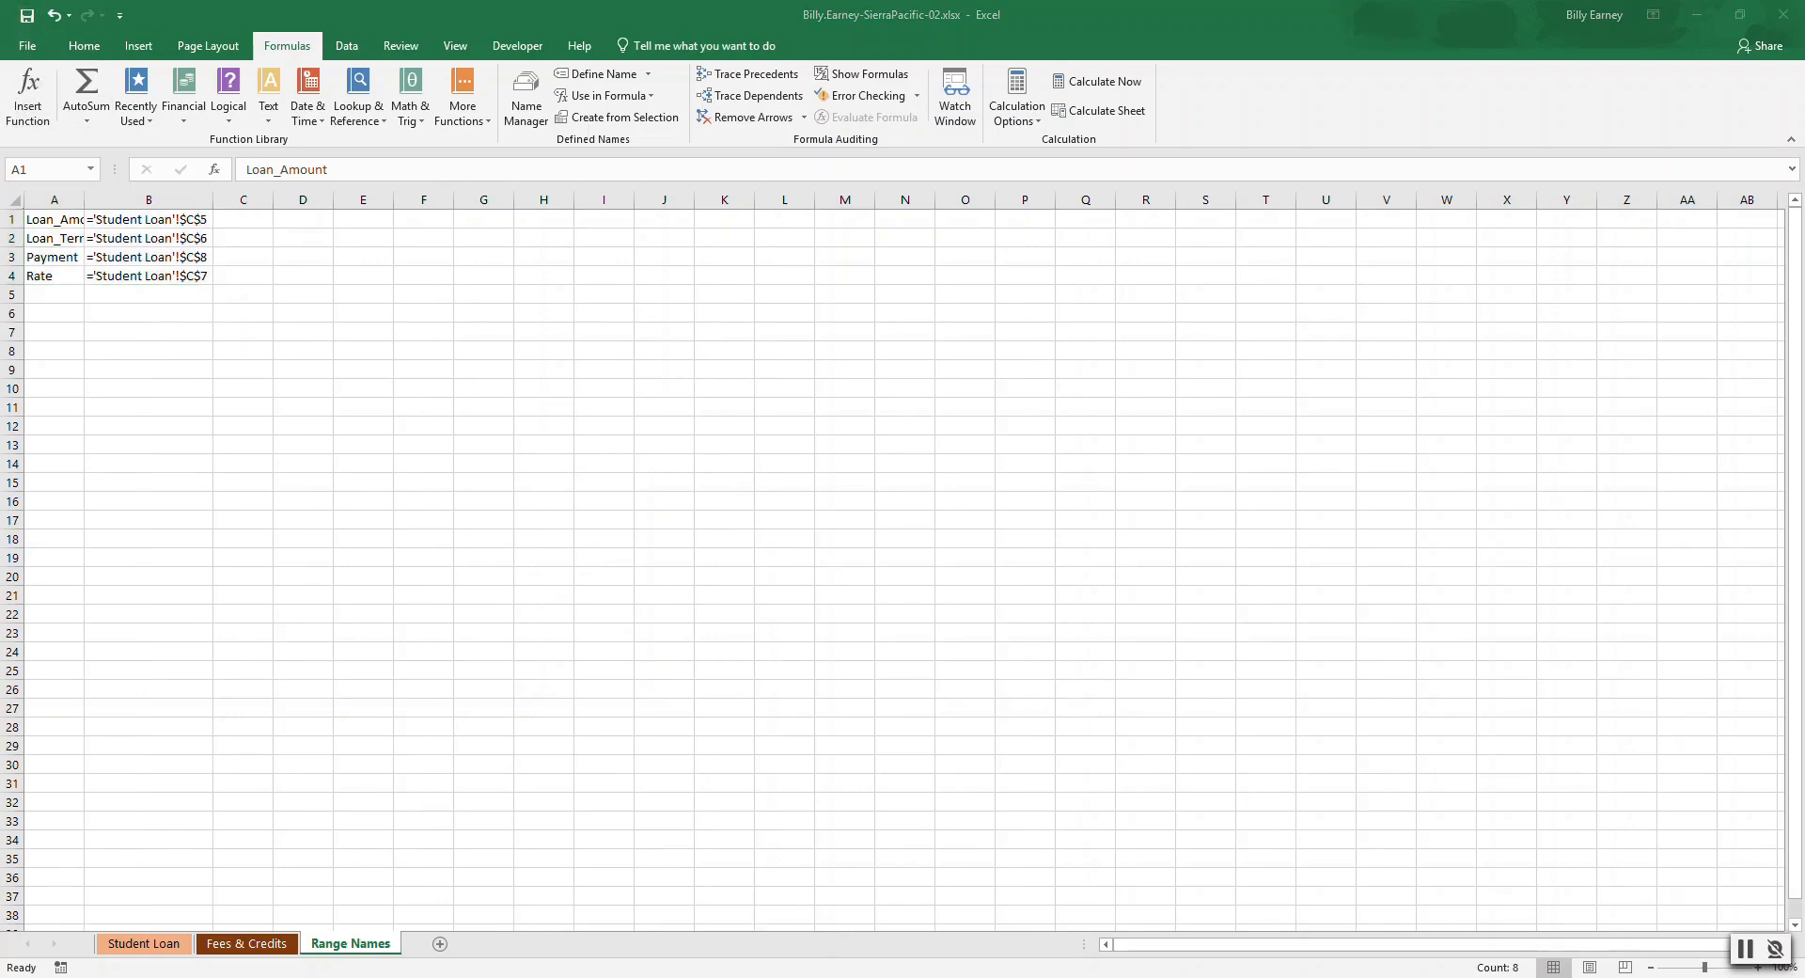